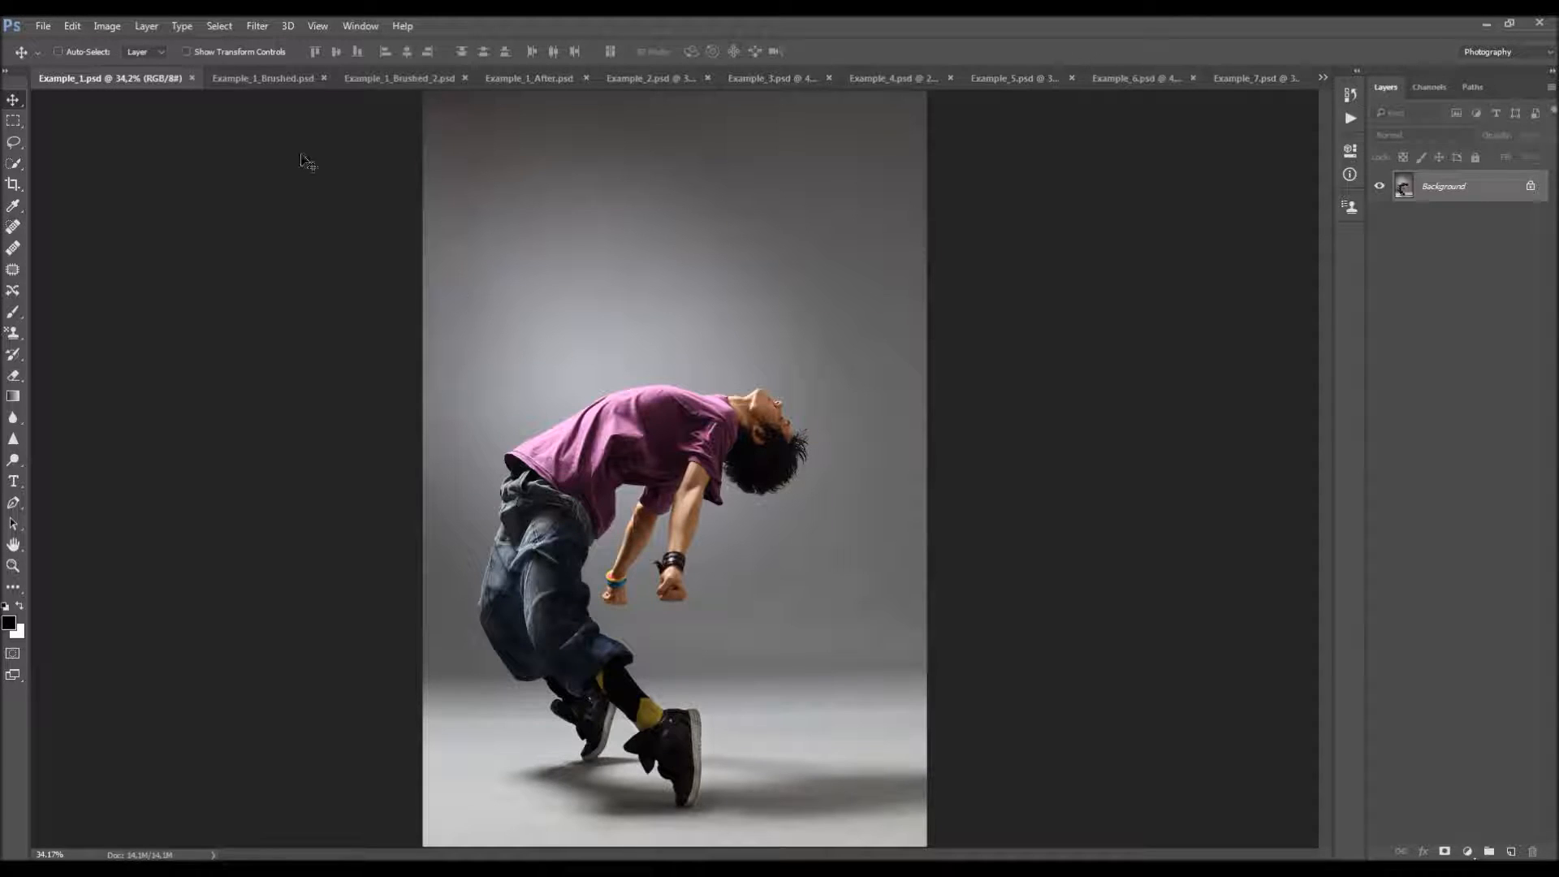
- View the Example_1_Brushed, Example_1_Brushed_2 and Example_1_After documents in turn
left_click(255, 75)
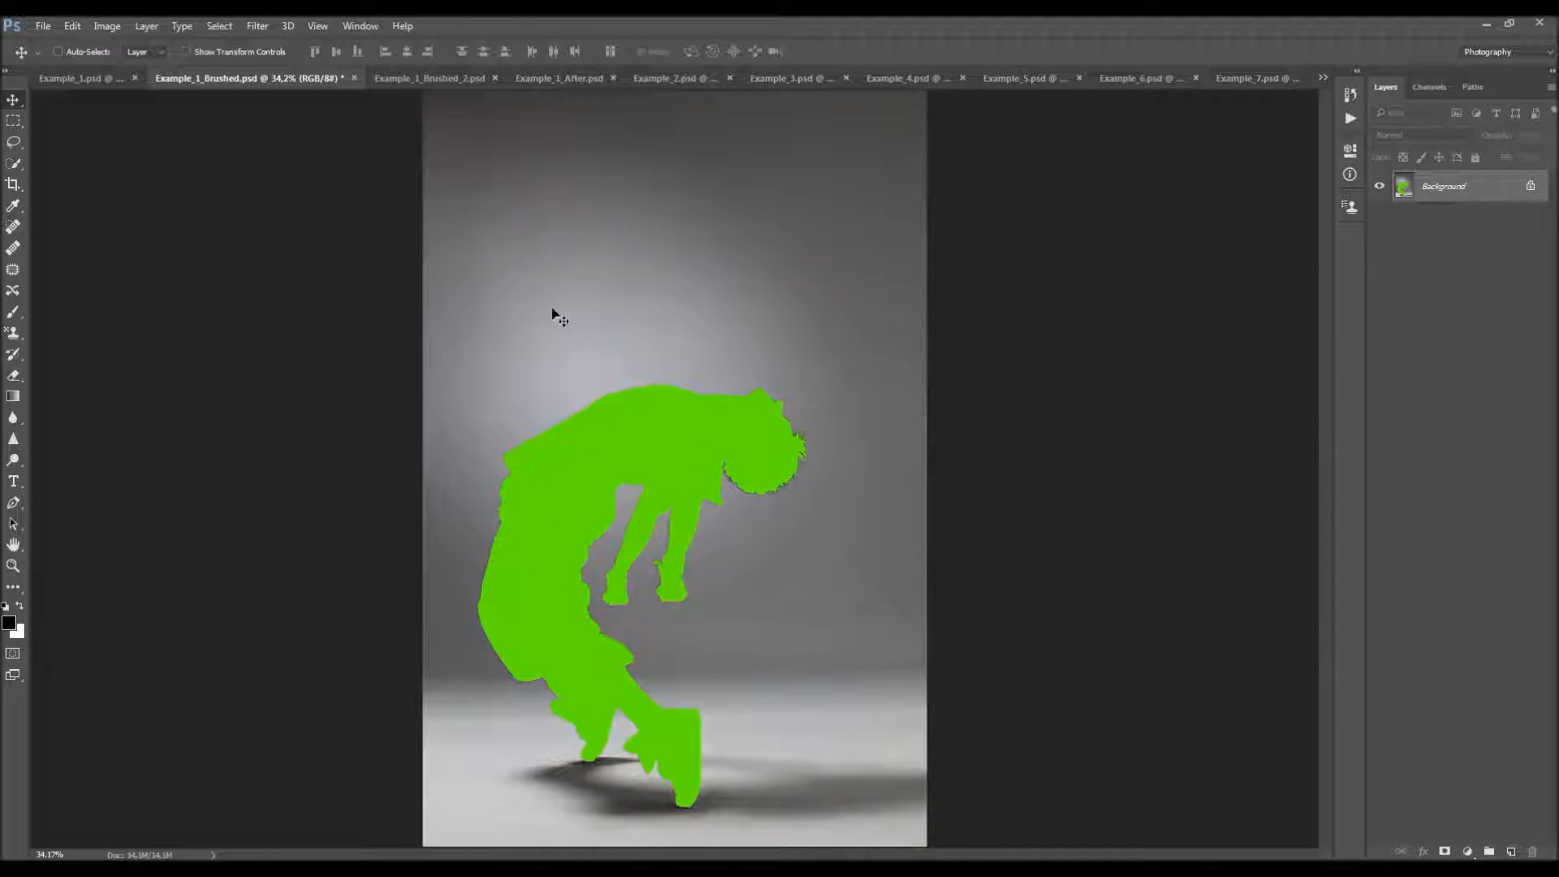
left_click(428, 77)
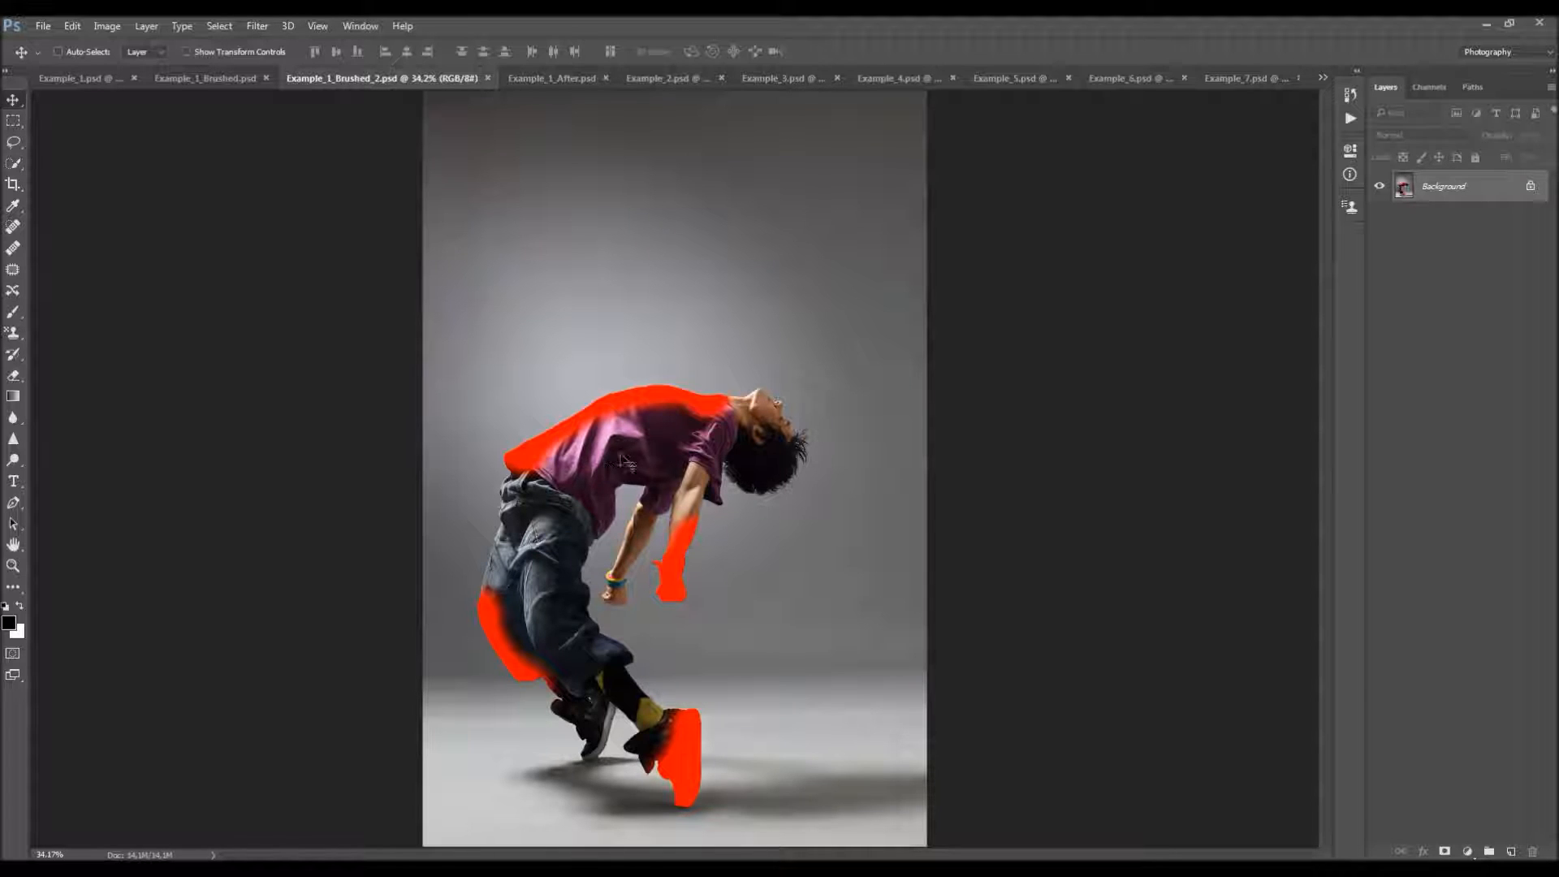
left_click(562, 77)
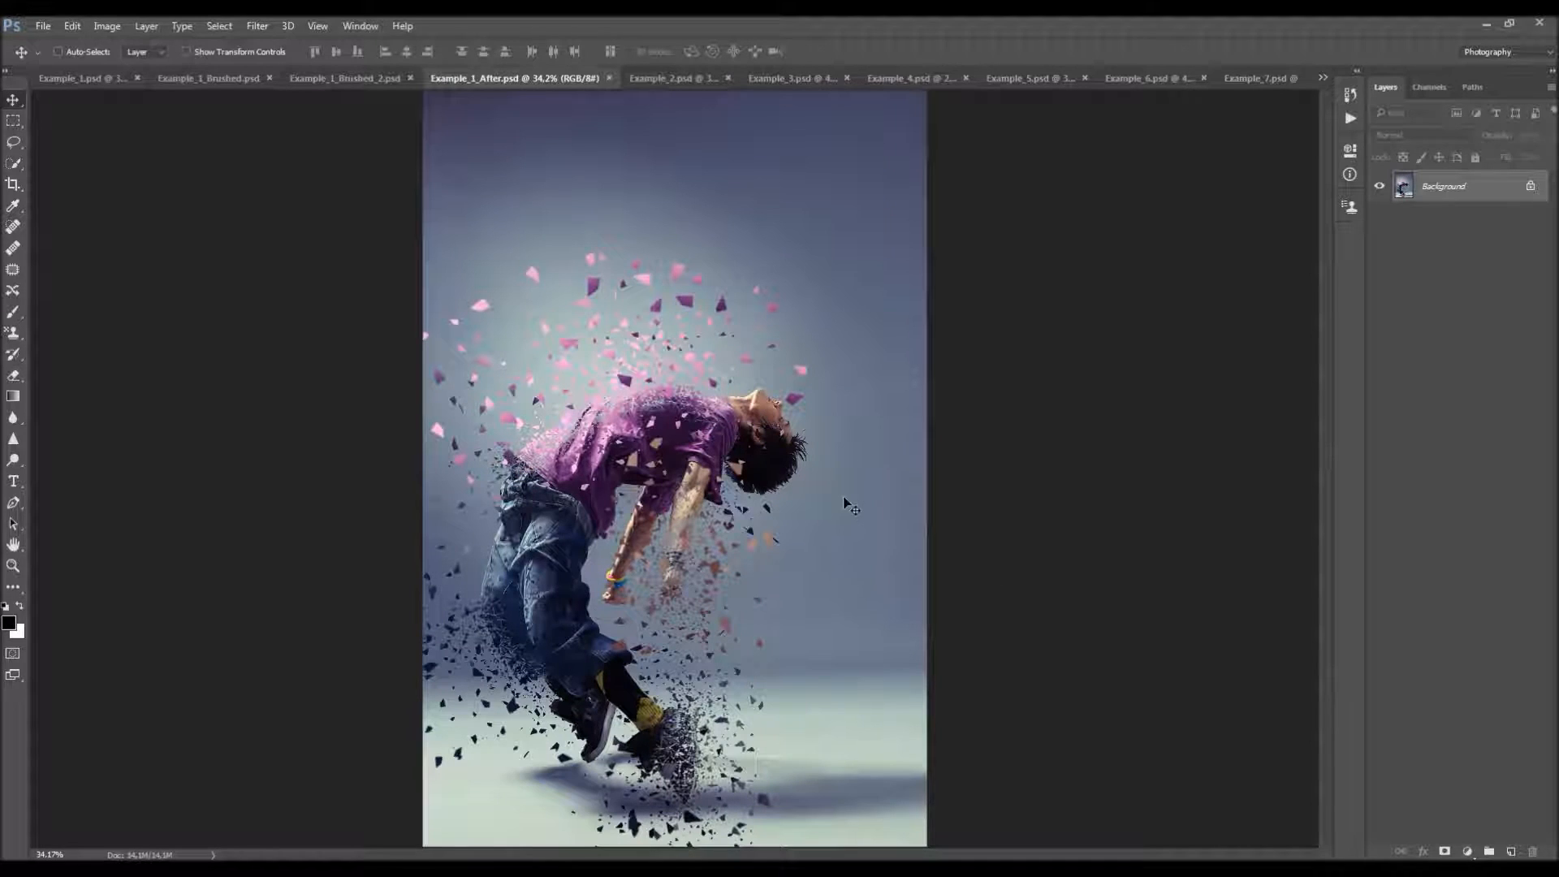
- Examine the shatter effect around the dancer's back, arms, legs and shoes up close in Example_1_After
key("h")
scroll(697, 519, "up", 5)
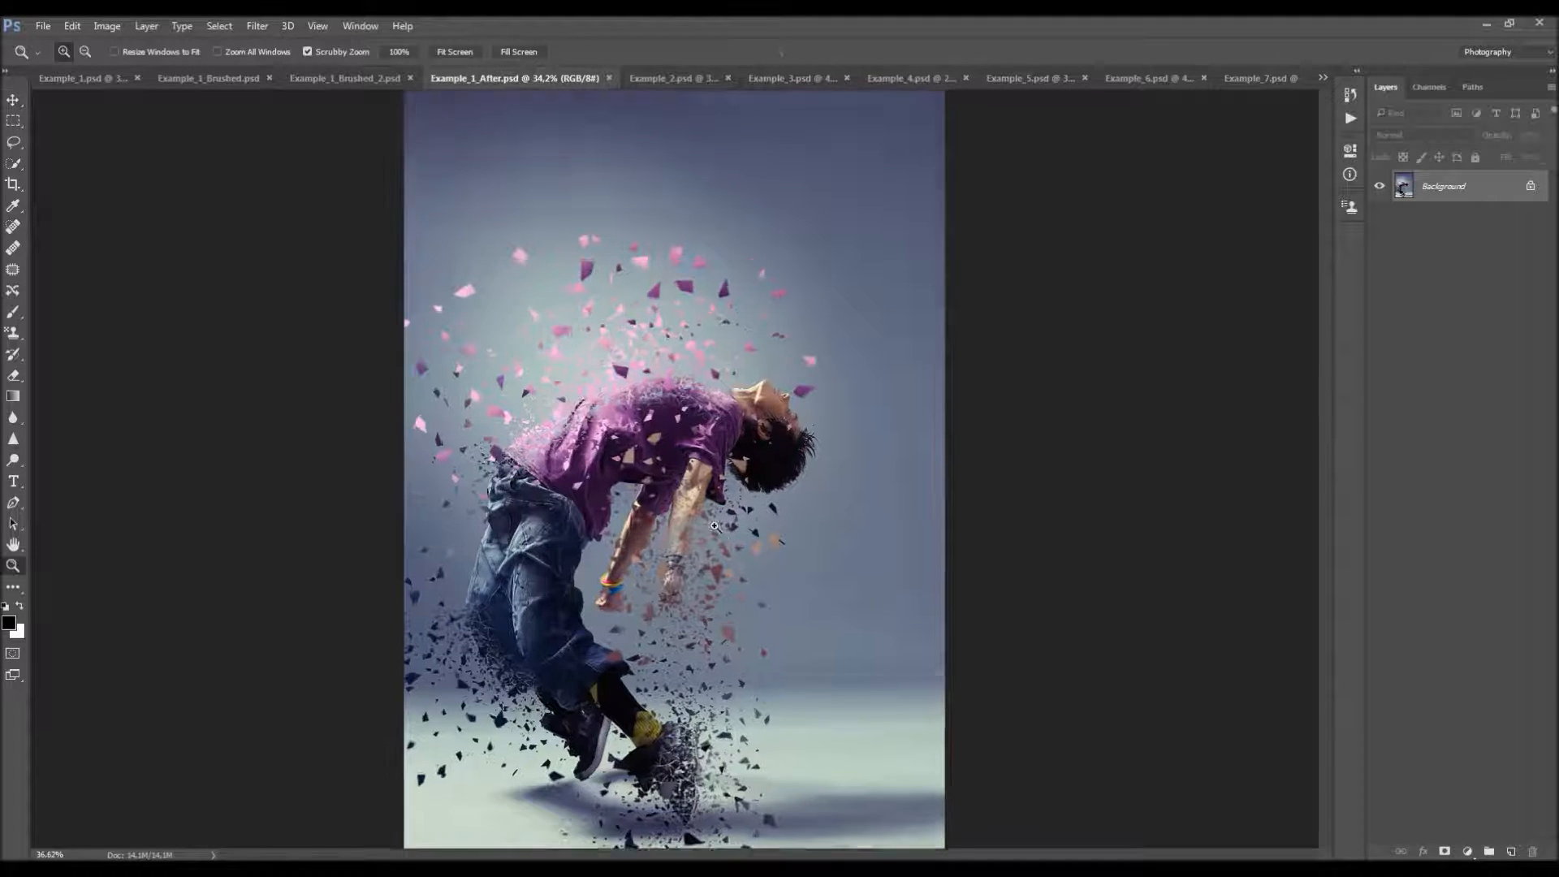
left_click_drag(747, 520, 796, 503)
key("z")
key("h")
left_click_drag(867, 449, 865, 300)
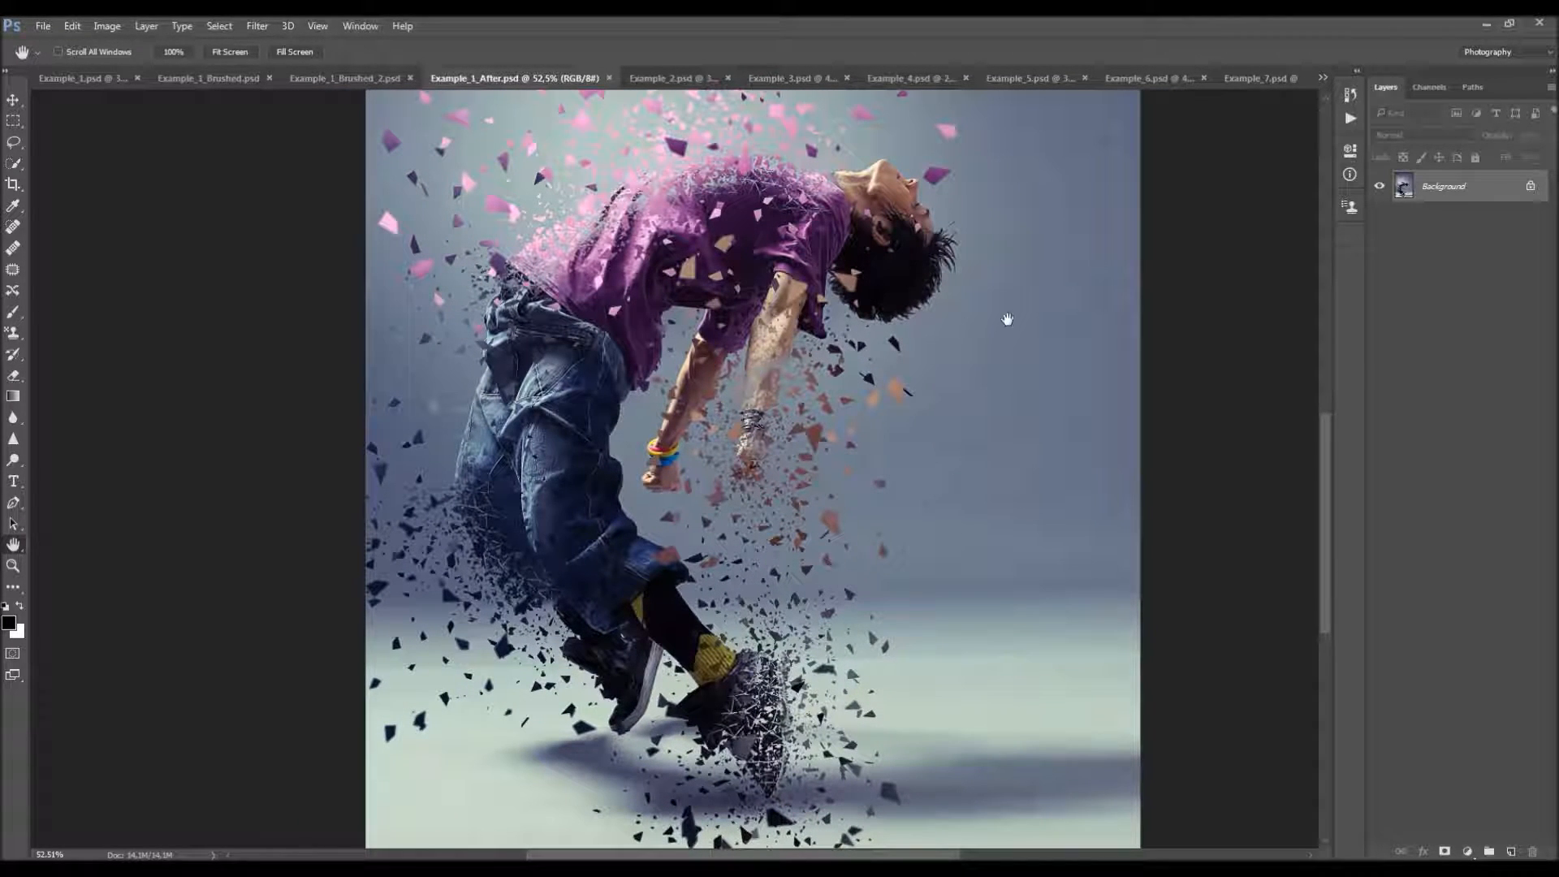
left_click_drag(726, 557, 748, 428)
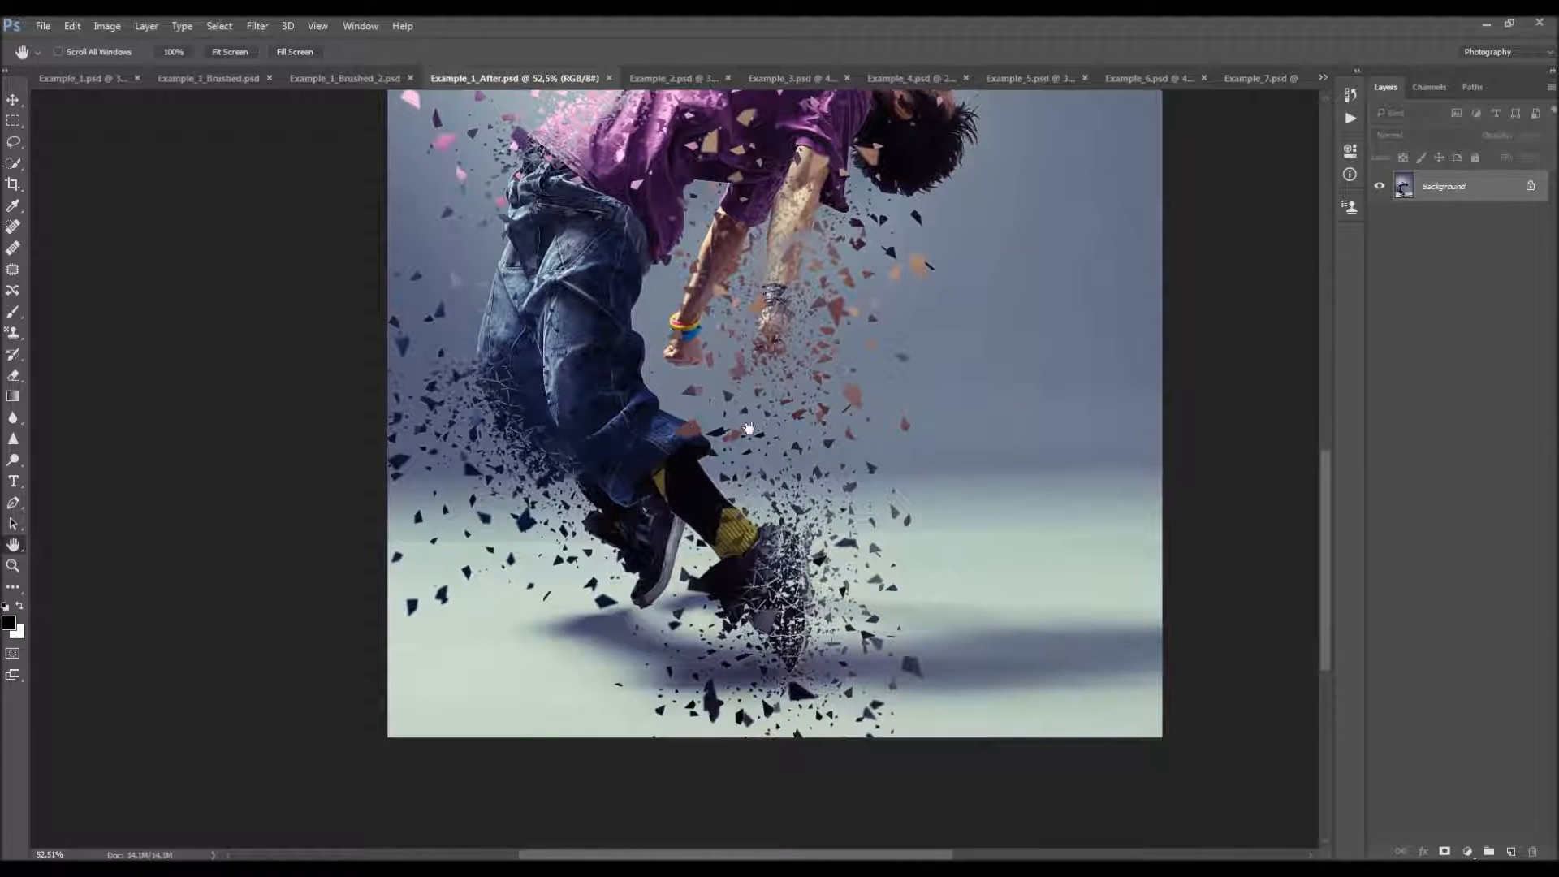
left_click_drag(741, 341, 746, 526)
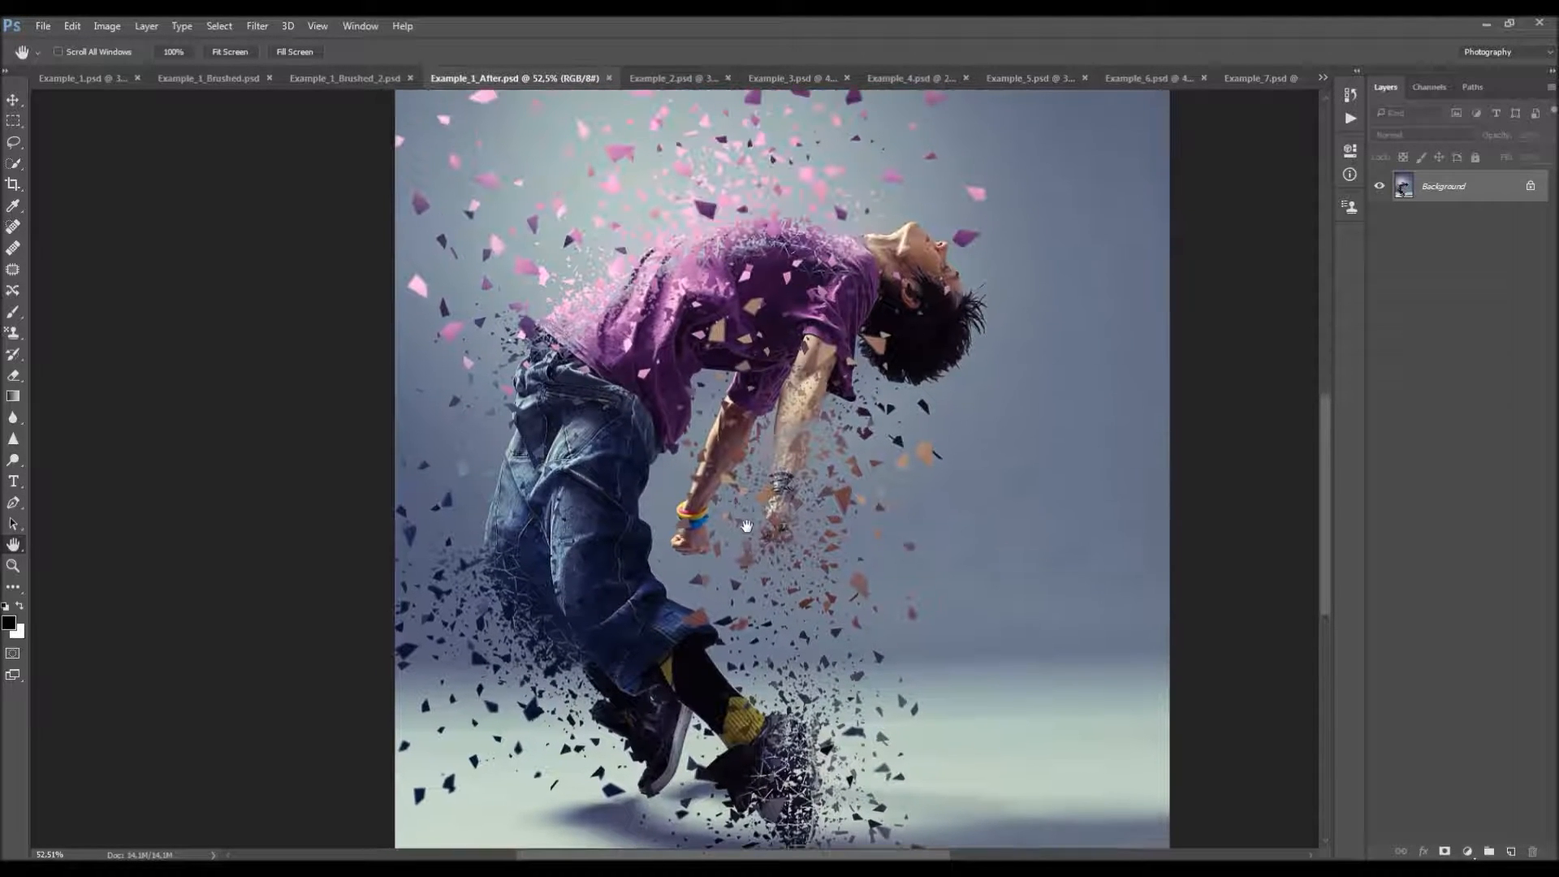
left_click_drag(839, 370, 858, 457)
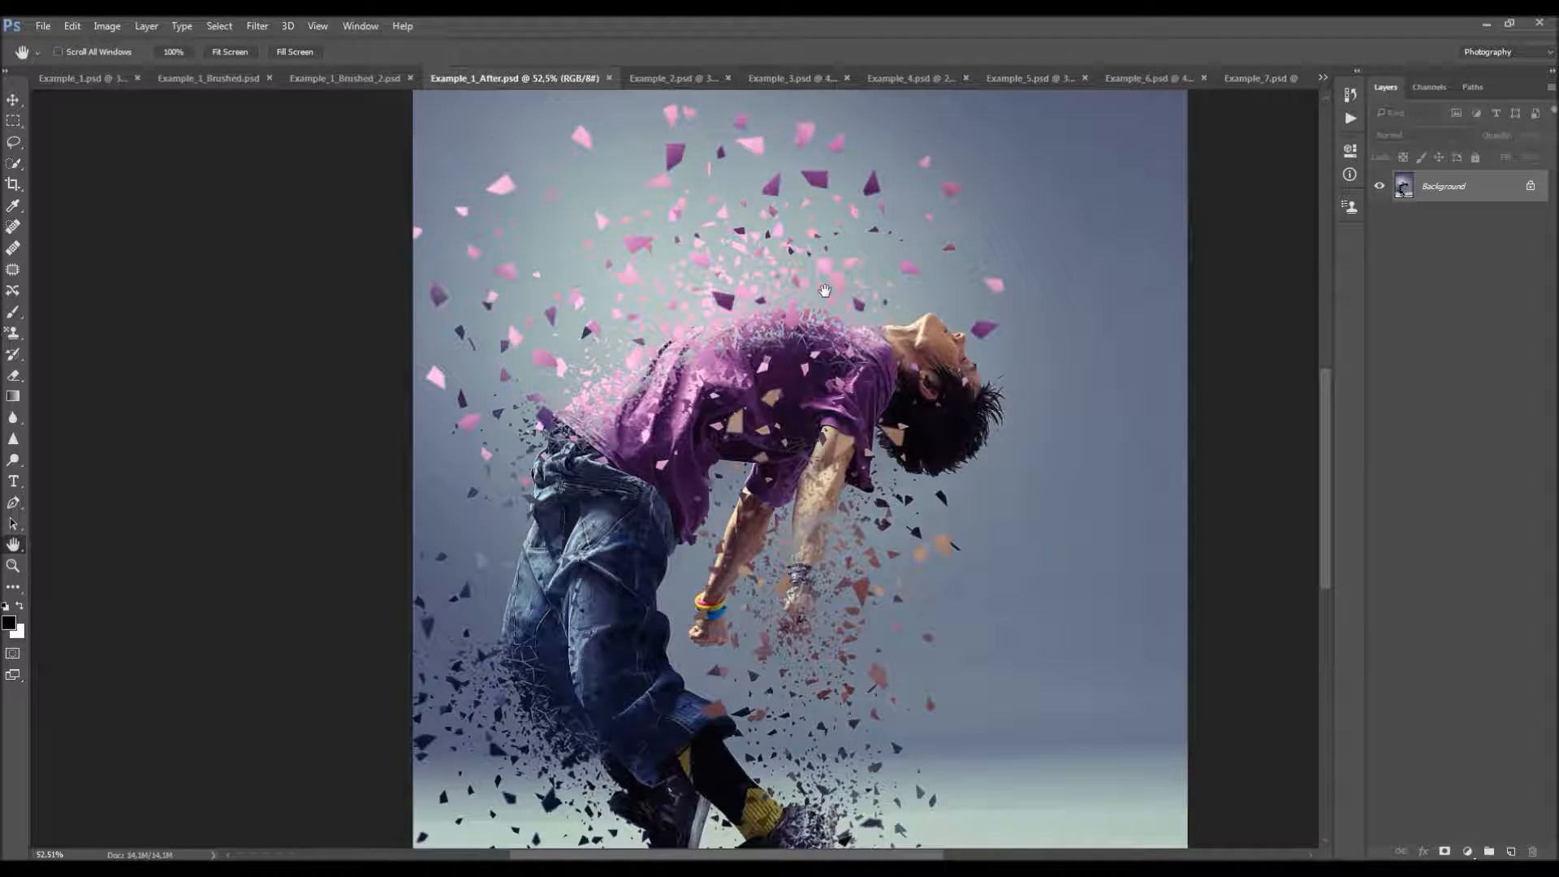
left_click_drag(816, 475, 825, 382)
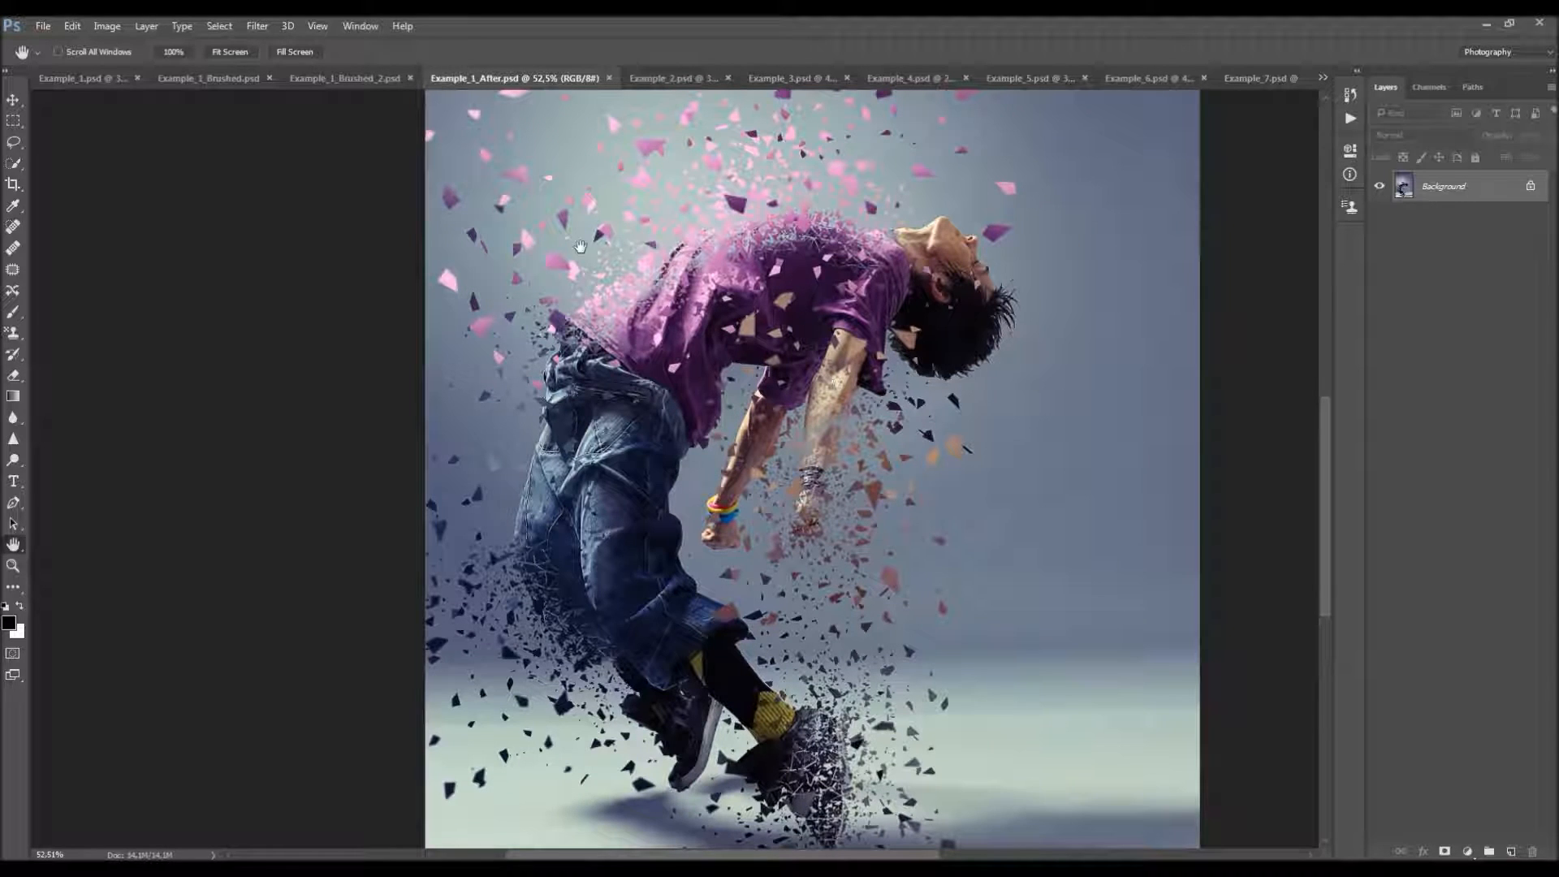
left_click_drag(870, 555, 853, 642)
left_click_drag(913, 223, 932, 187)
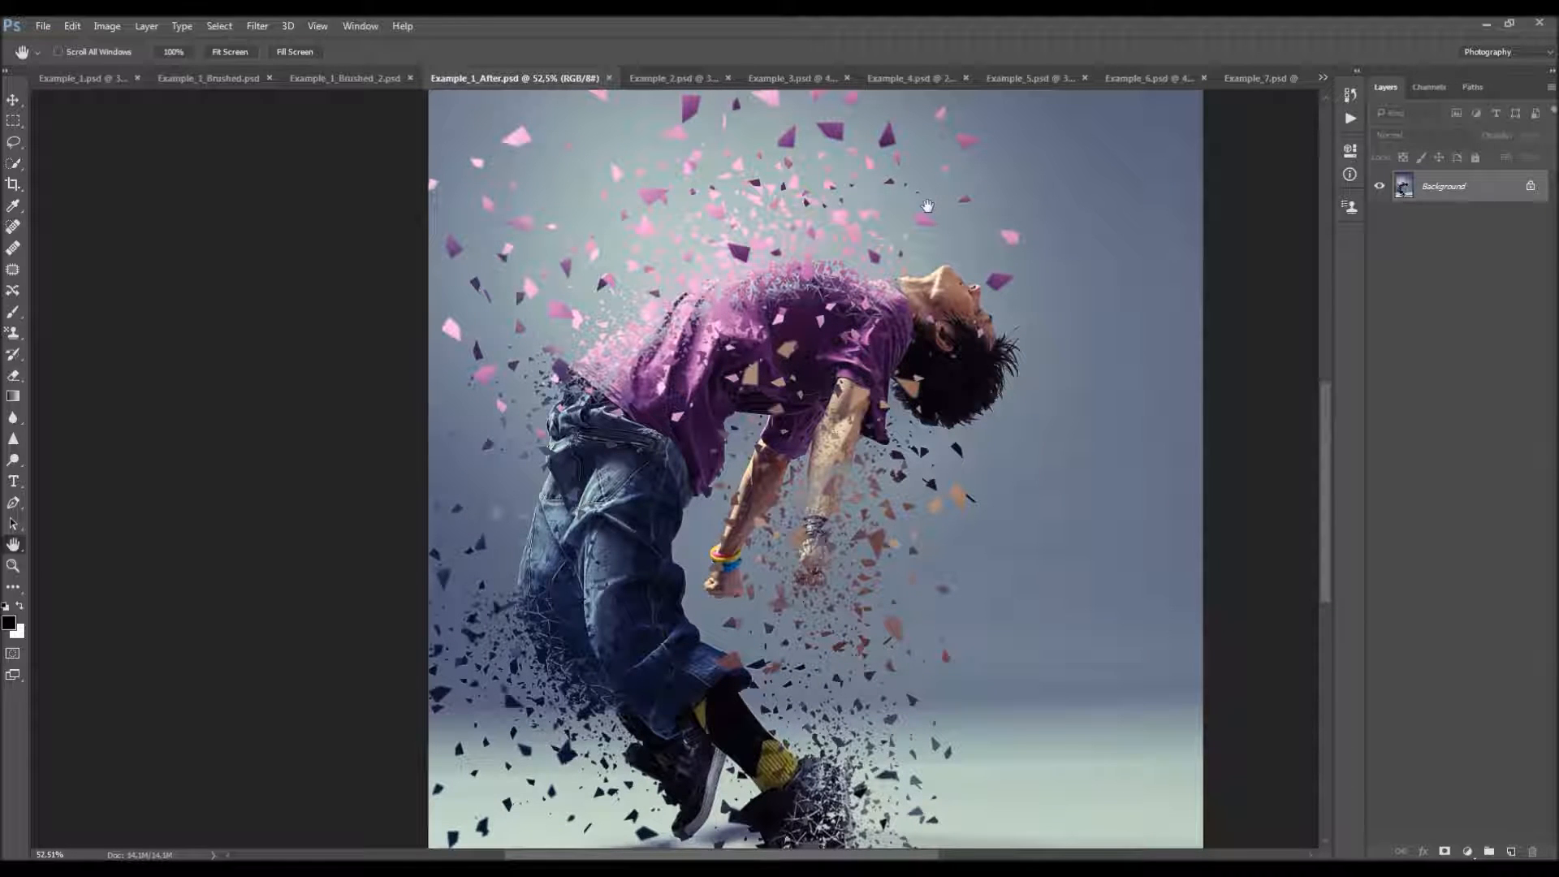
mouse_move(880, 277)
left_mouse_down()
mouse_move(889, 316)
mouse_move(886, 265)
left_mouse_up()
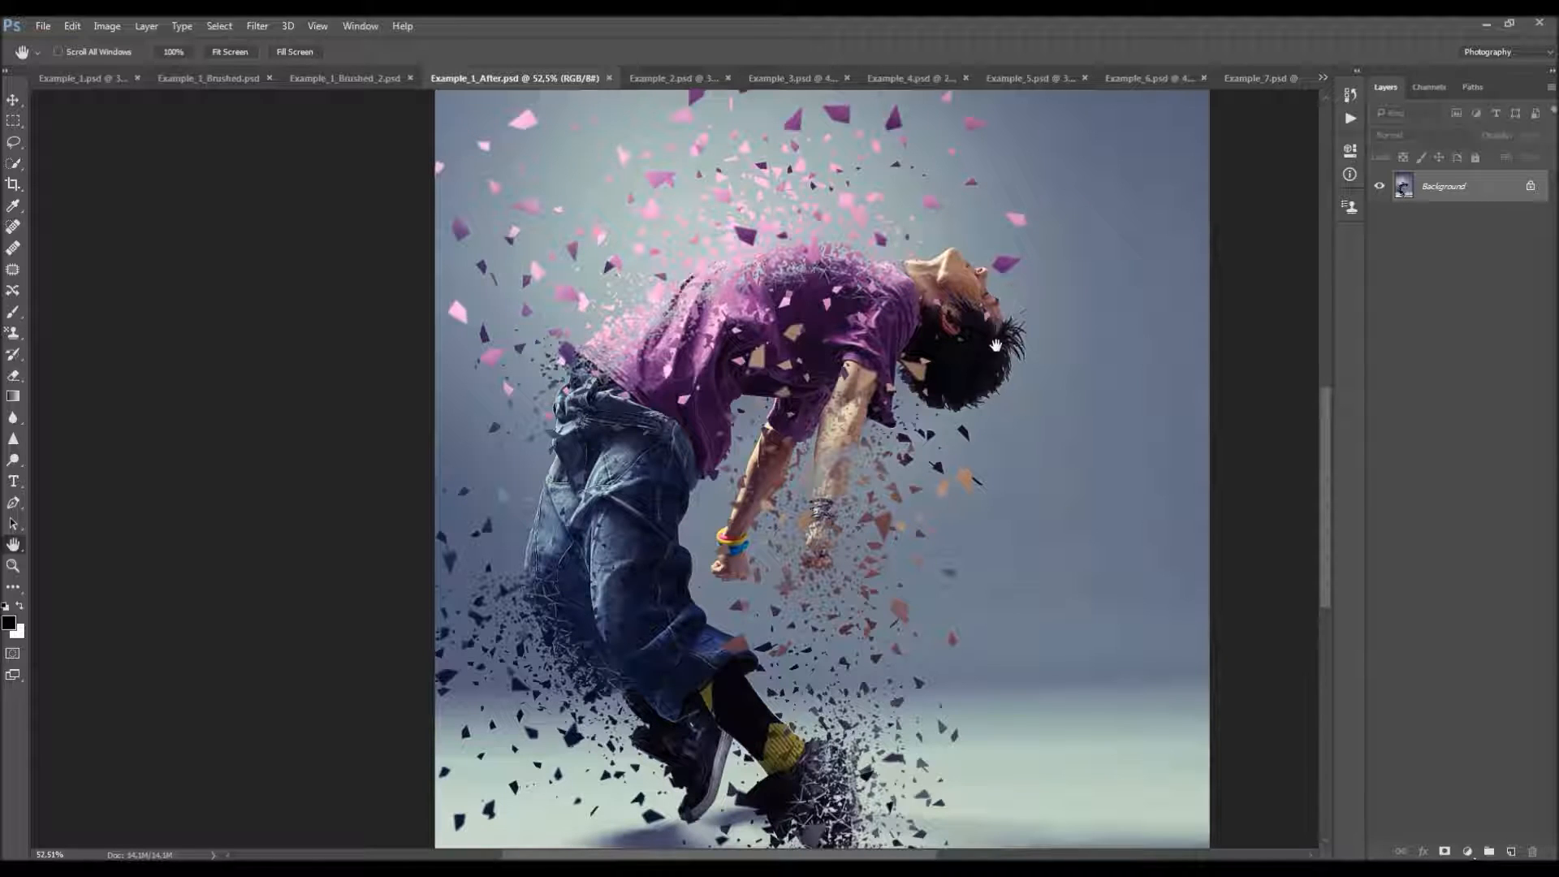
left_click_drag(852, 297, 857, 305)
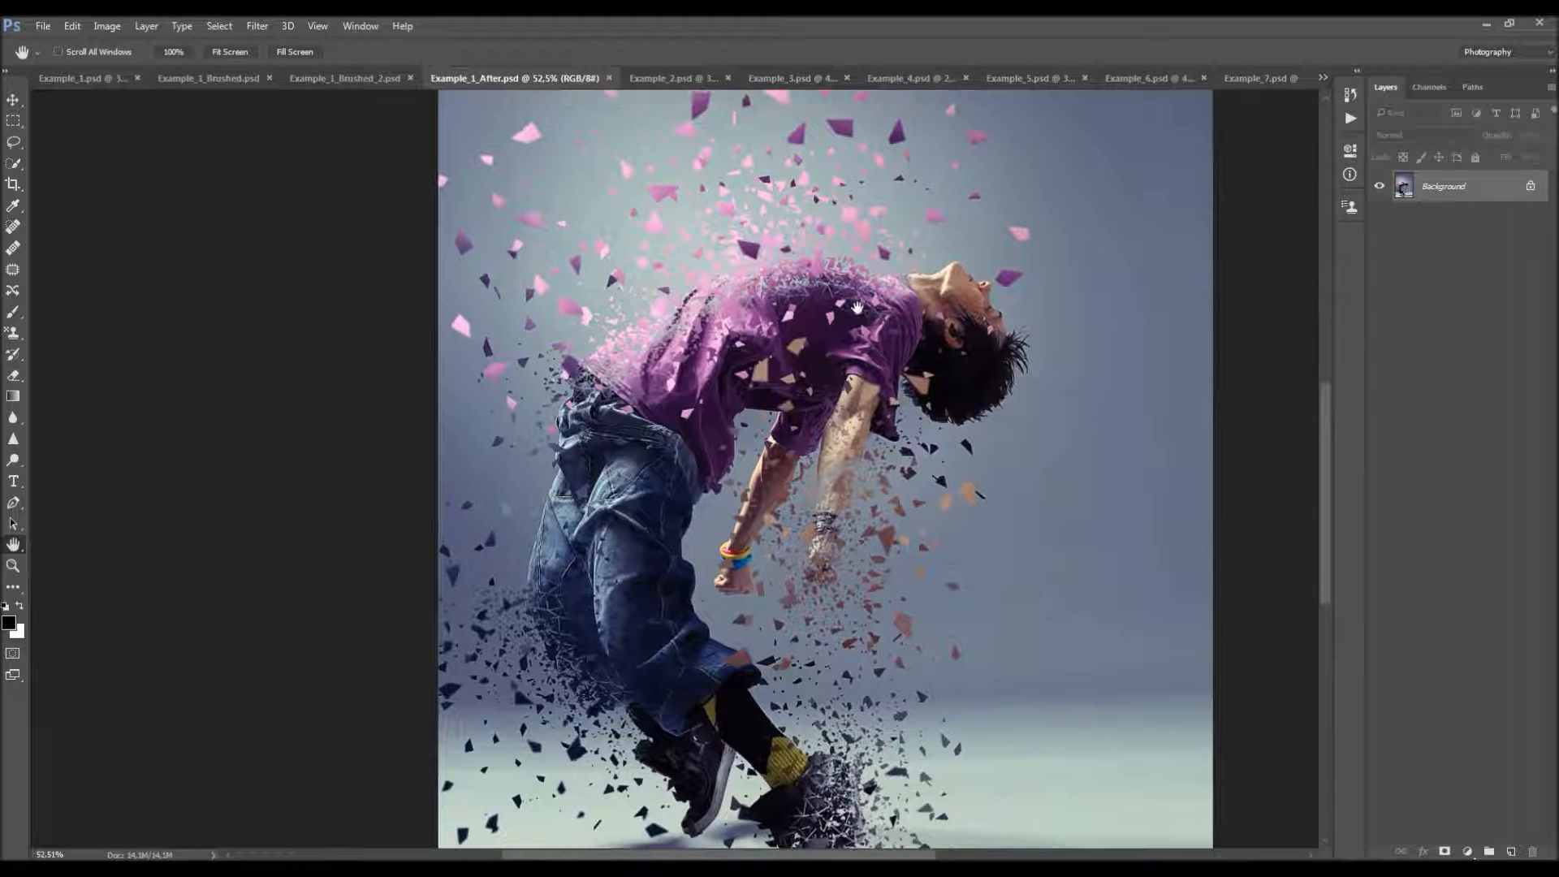
left_click_drag(910, 449, 908, 363)
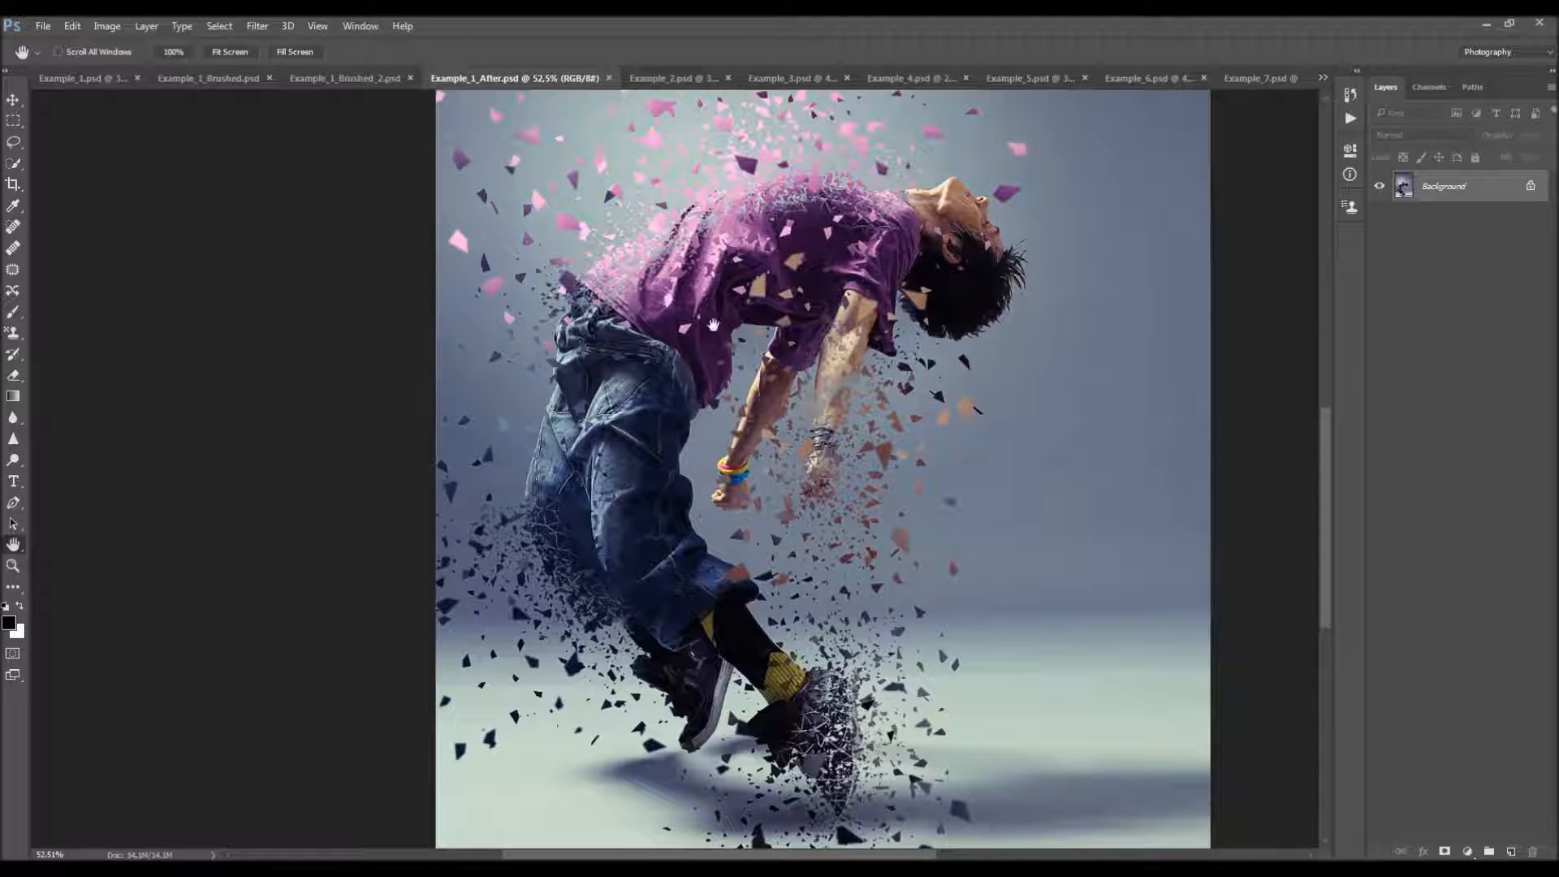
mouse_move(861, 390)
left_mouse_down()
mouse_move(844, 357)
mouse_move(837, 408)
left_mouse_up()
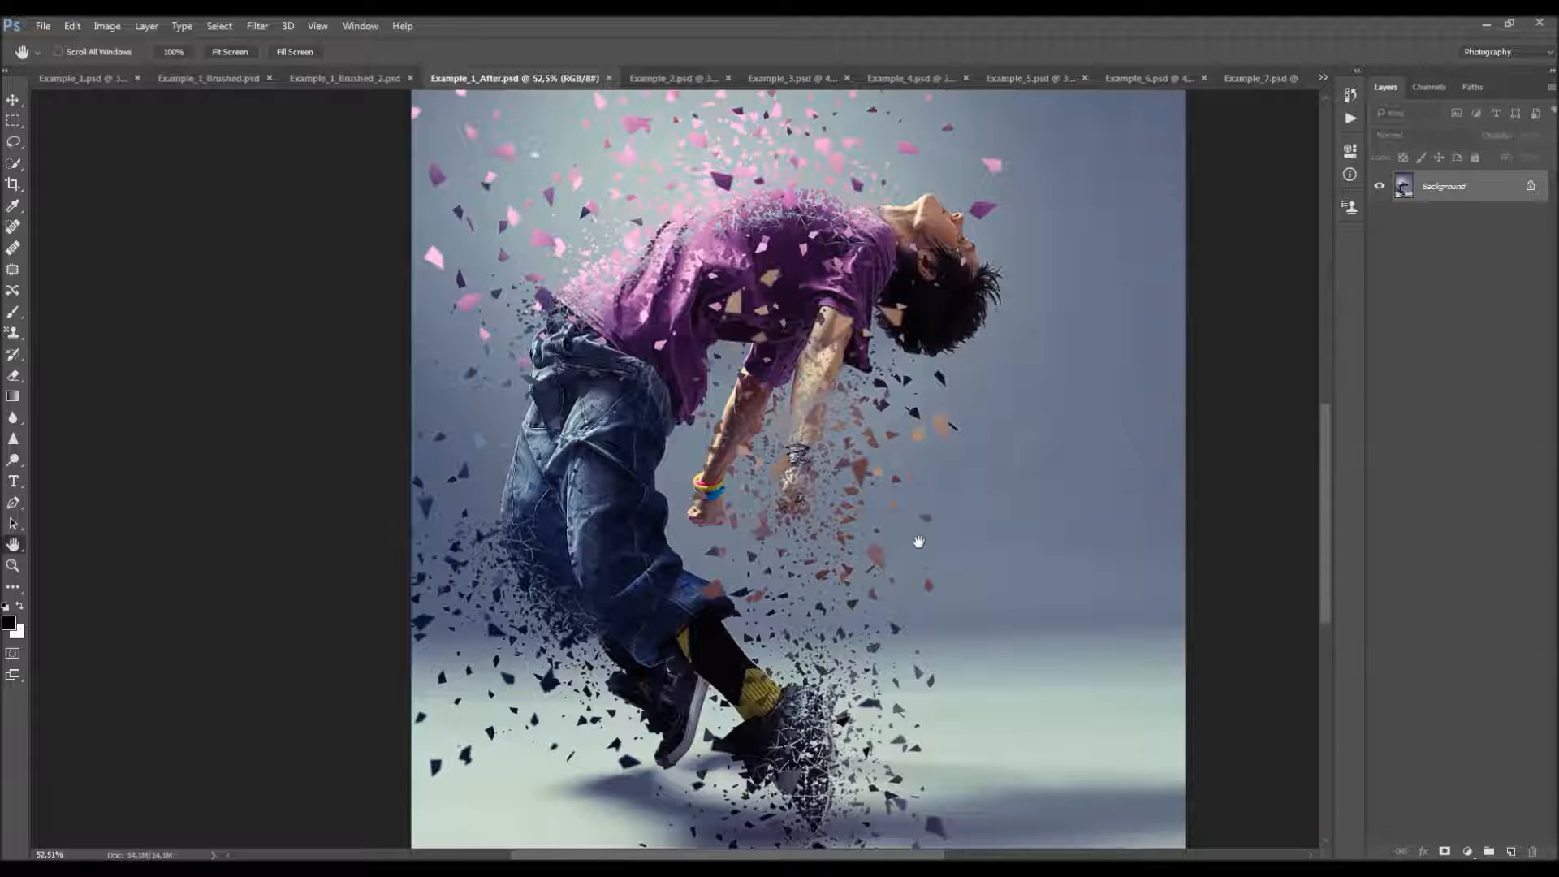
key("z")
left_click_drag(811, 447, 771, 452)
key("v")
key("ctrl+0")
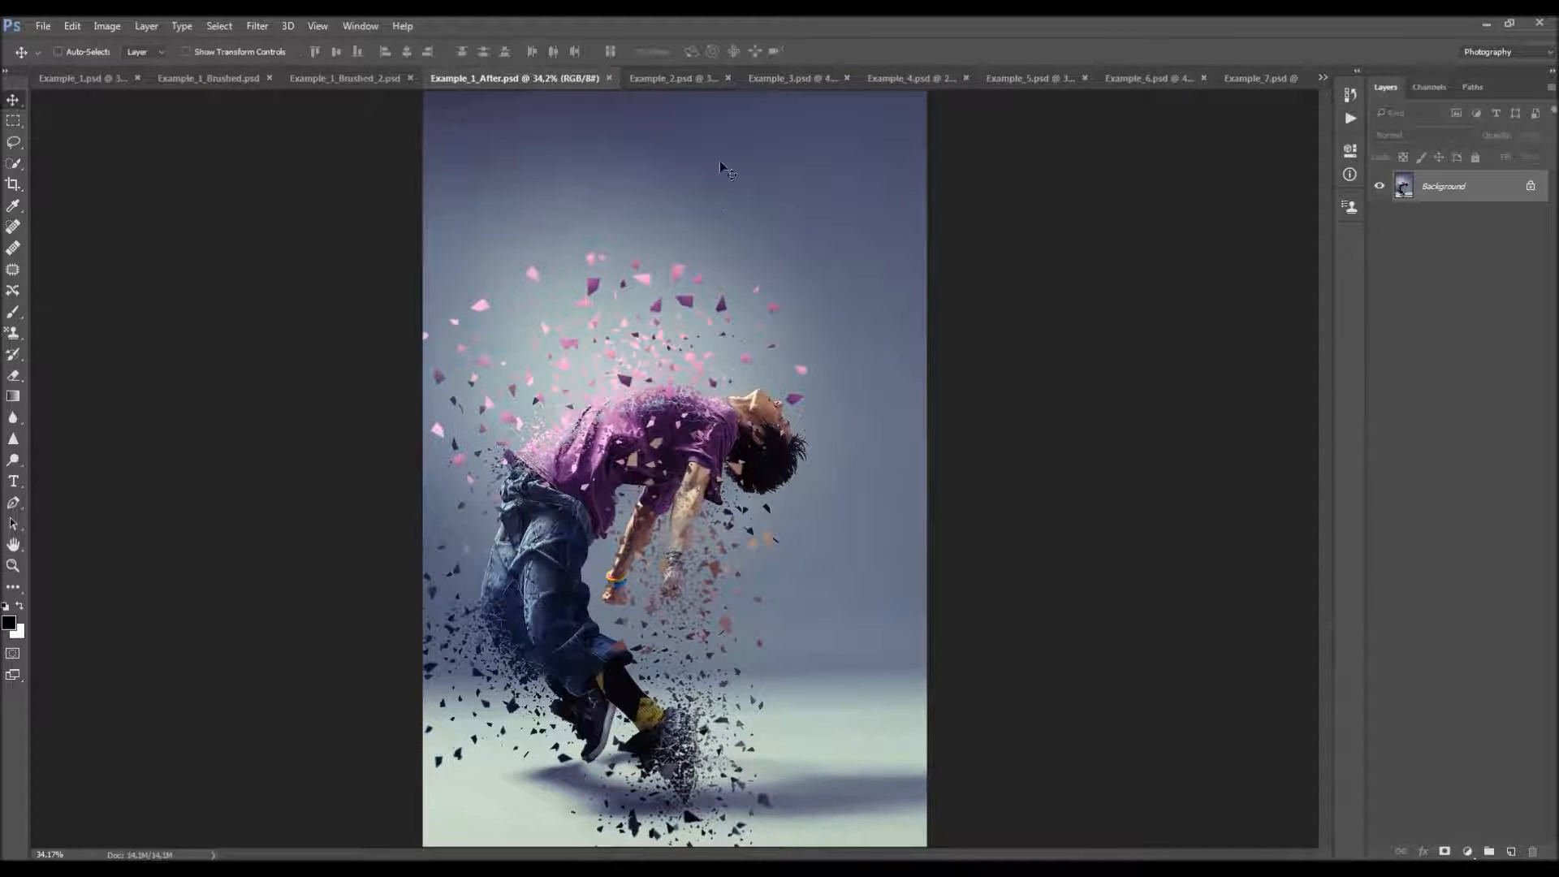
- Show the ShatterPoly group in Example_2 and in Example_3 to examine the shatter effect on each photo
left_click(684, 79)
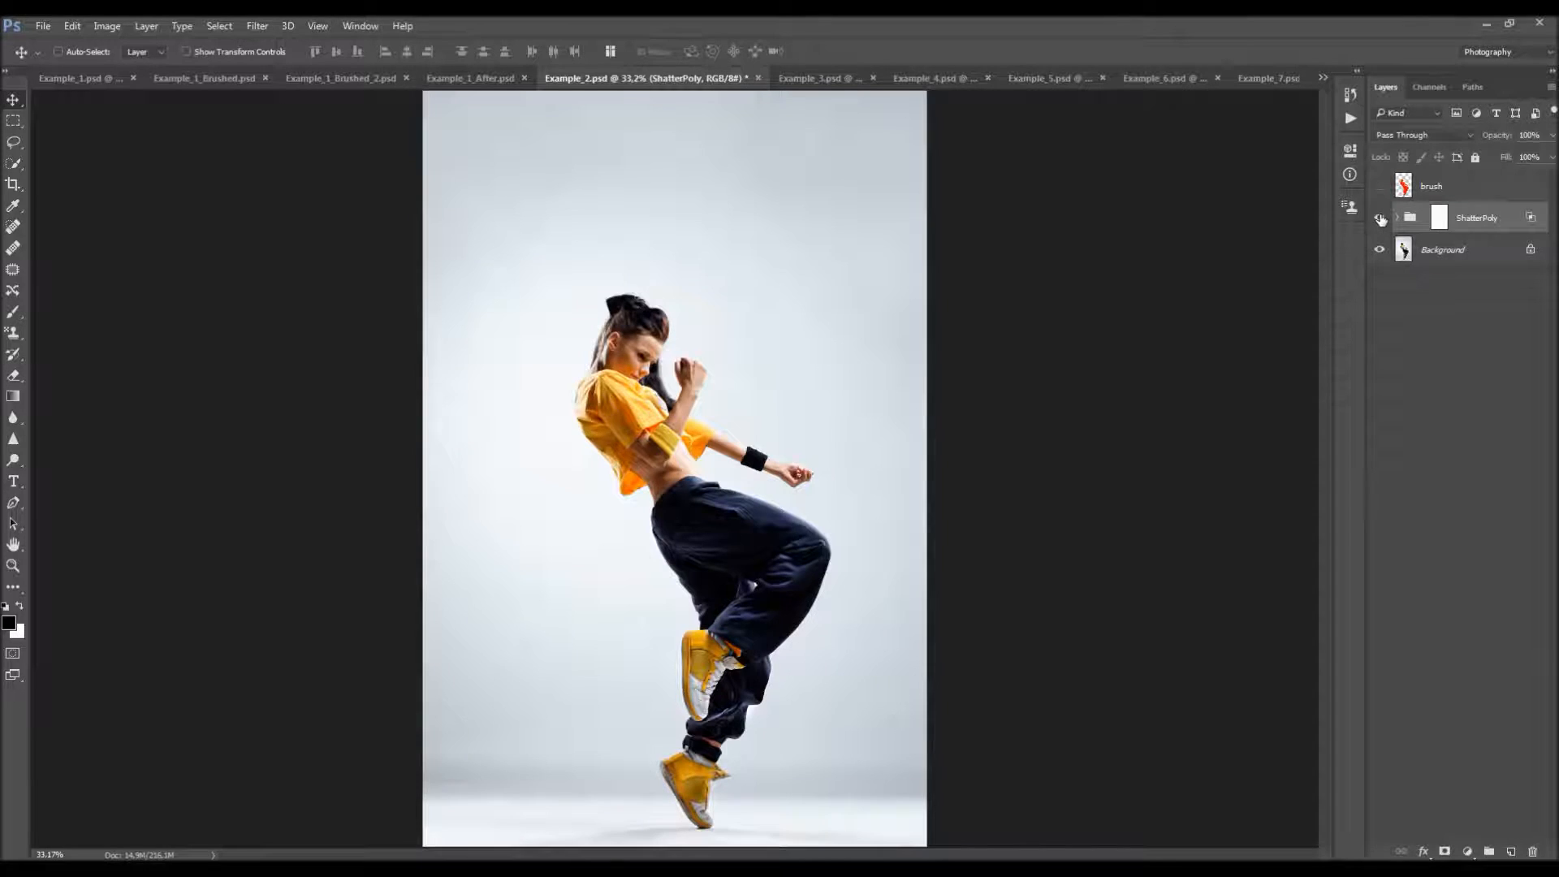
left_click(1379, 217)
key("z")
left_click_drag(765, 495, 870, 520)
key("h")
left_click_drag(871, 521, 868, 459)
key("v")
left_click(797, 79)
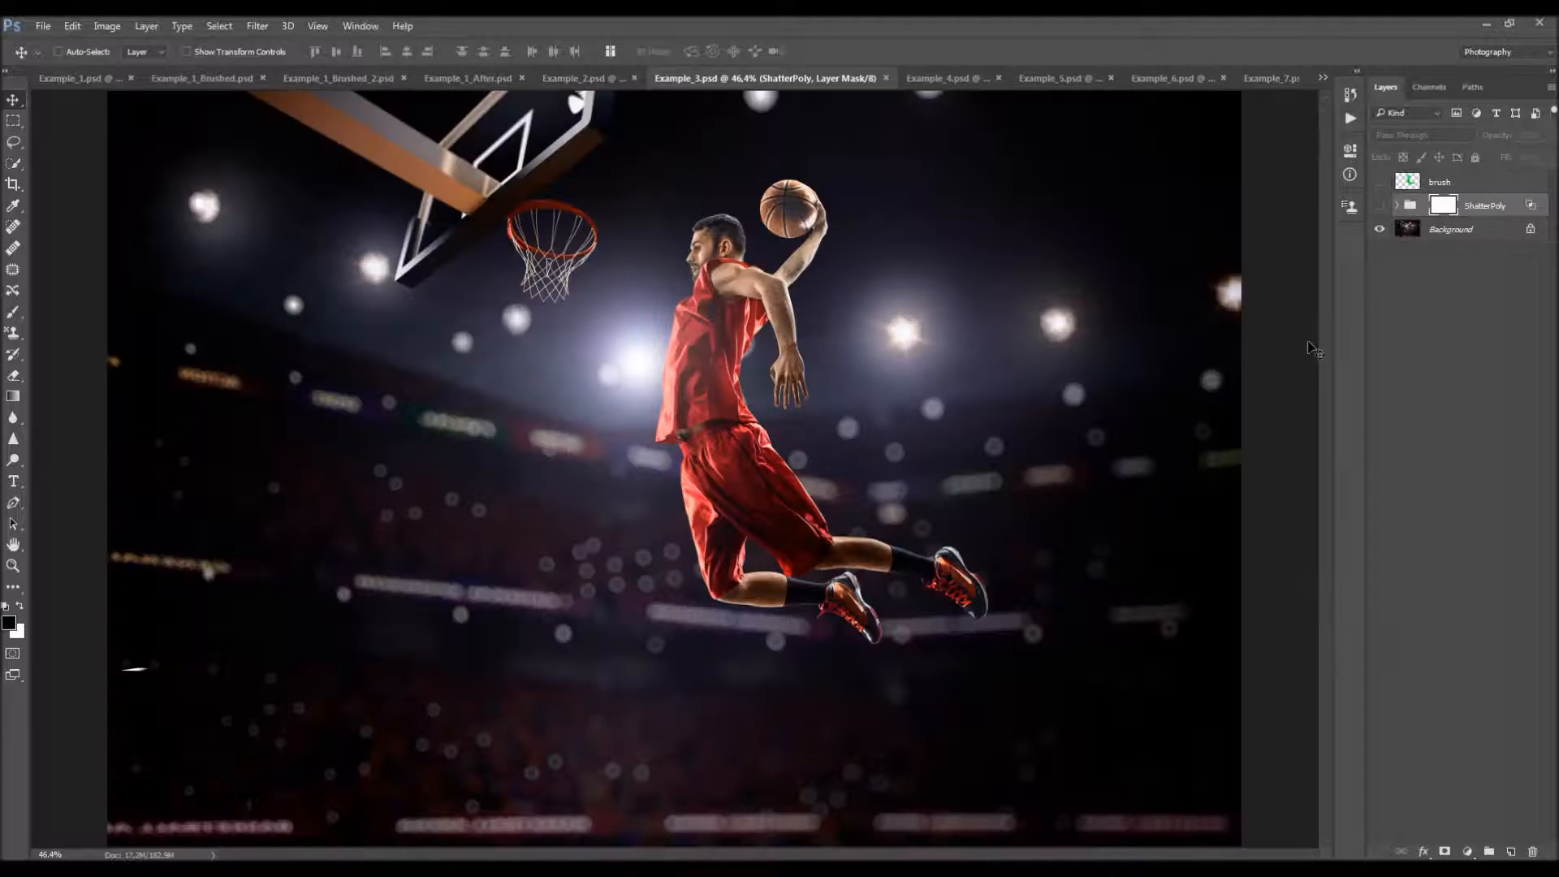
left_click(1378, 206)
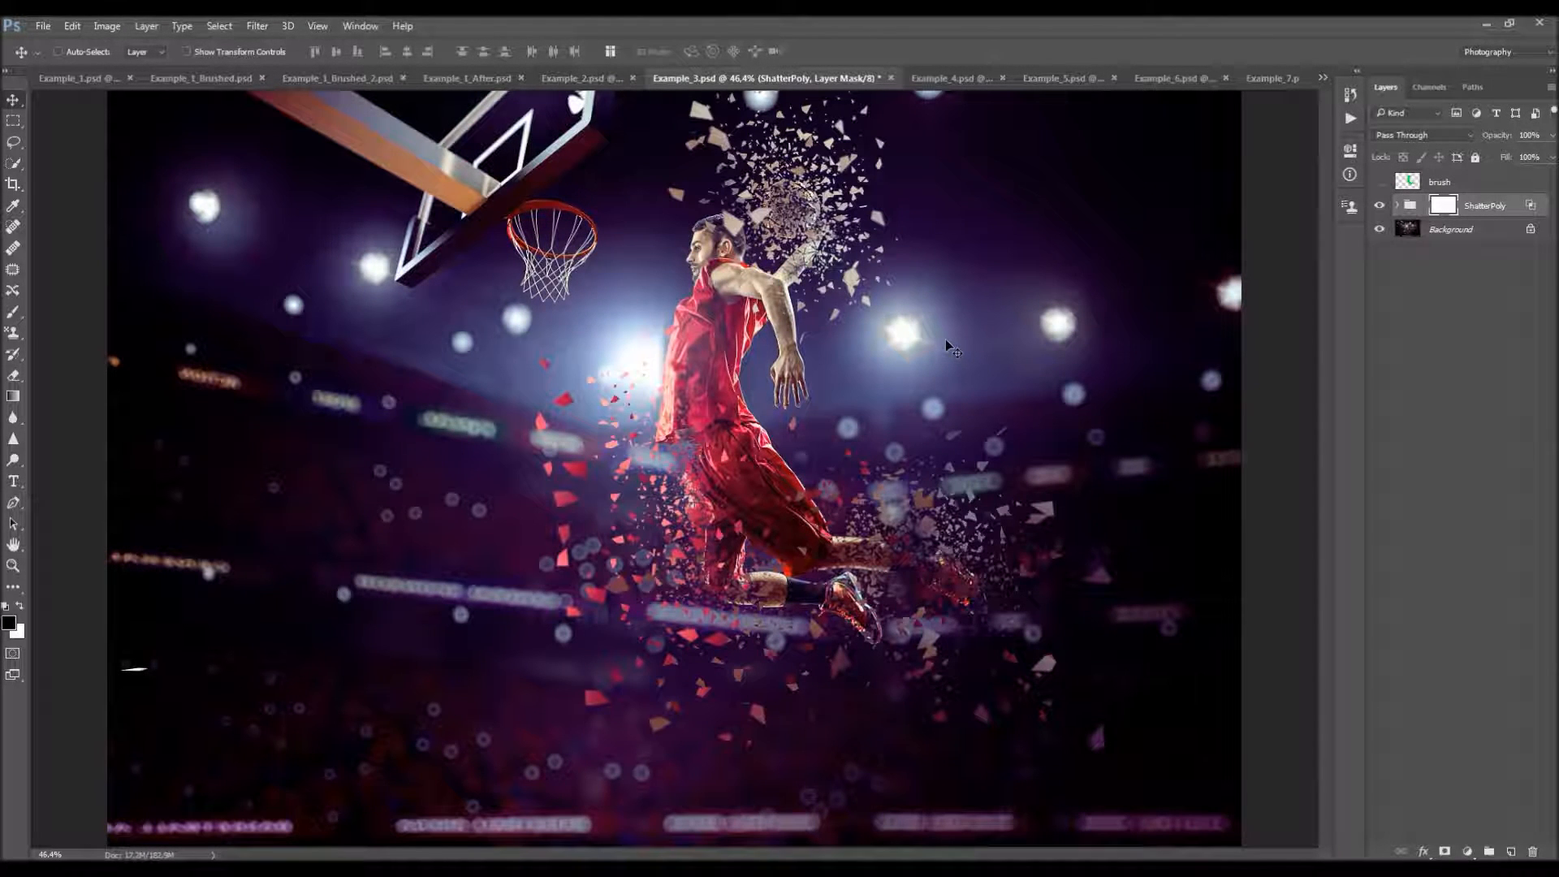
- Hide and show the ShatterPoly group in Example_4 to compare before and after, and inspect the fragments up close
left_click(945, 79)
left_click(1378, 217)
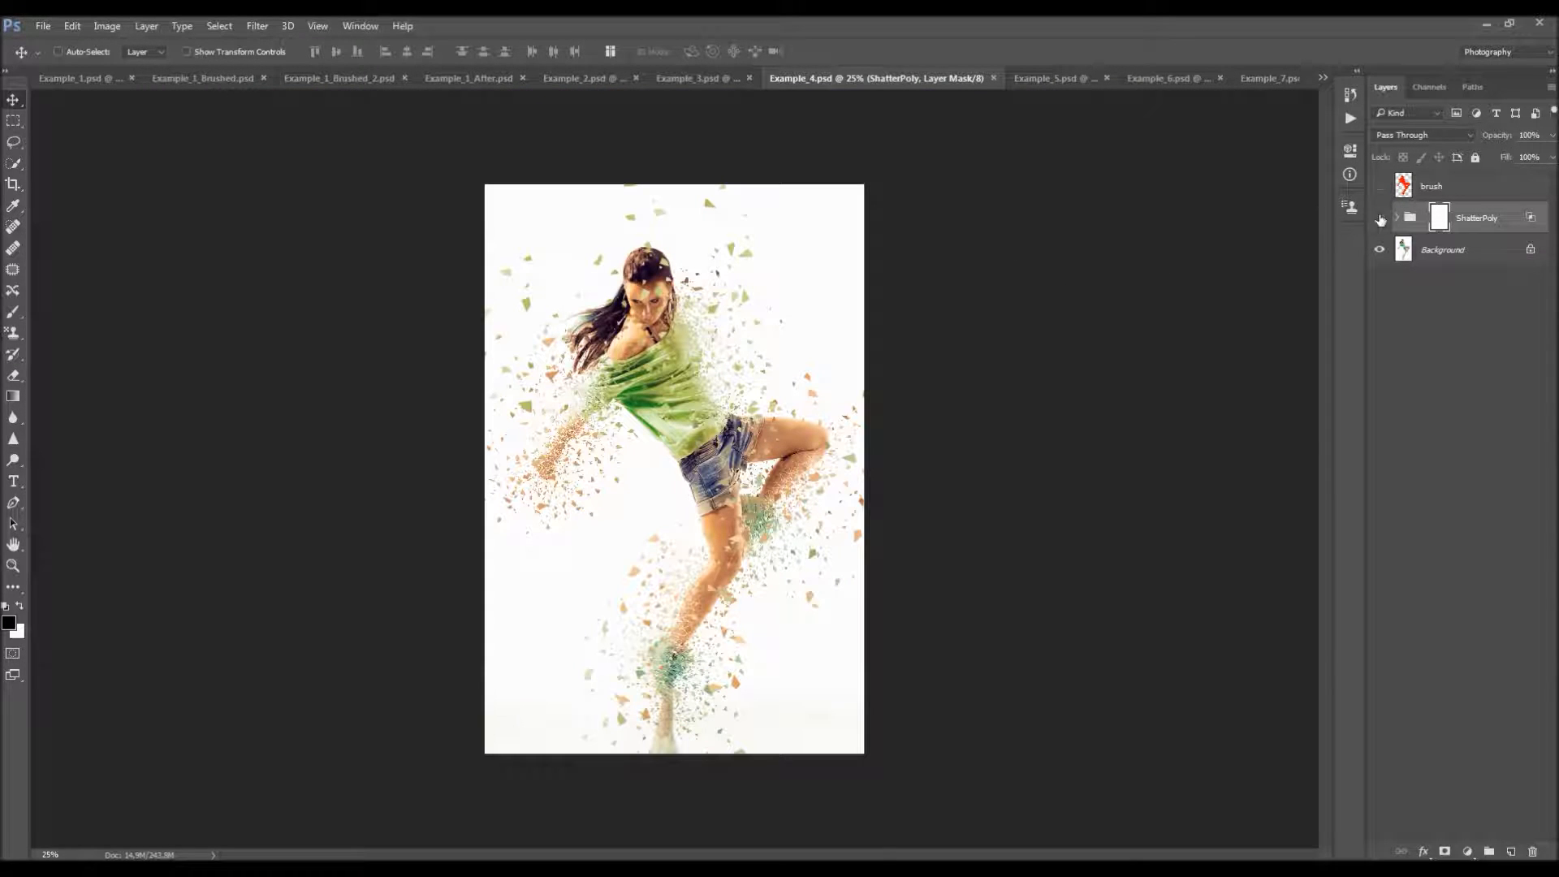
key("z")
left_click(709, 276)
key("v")
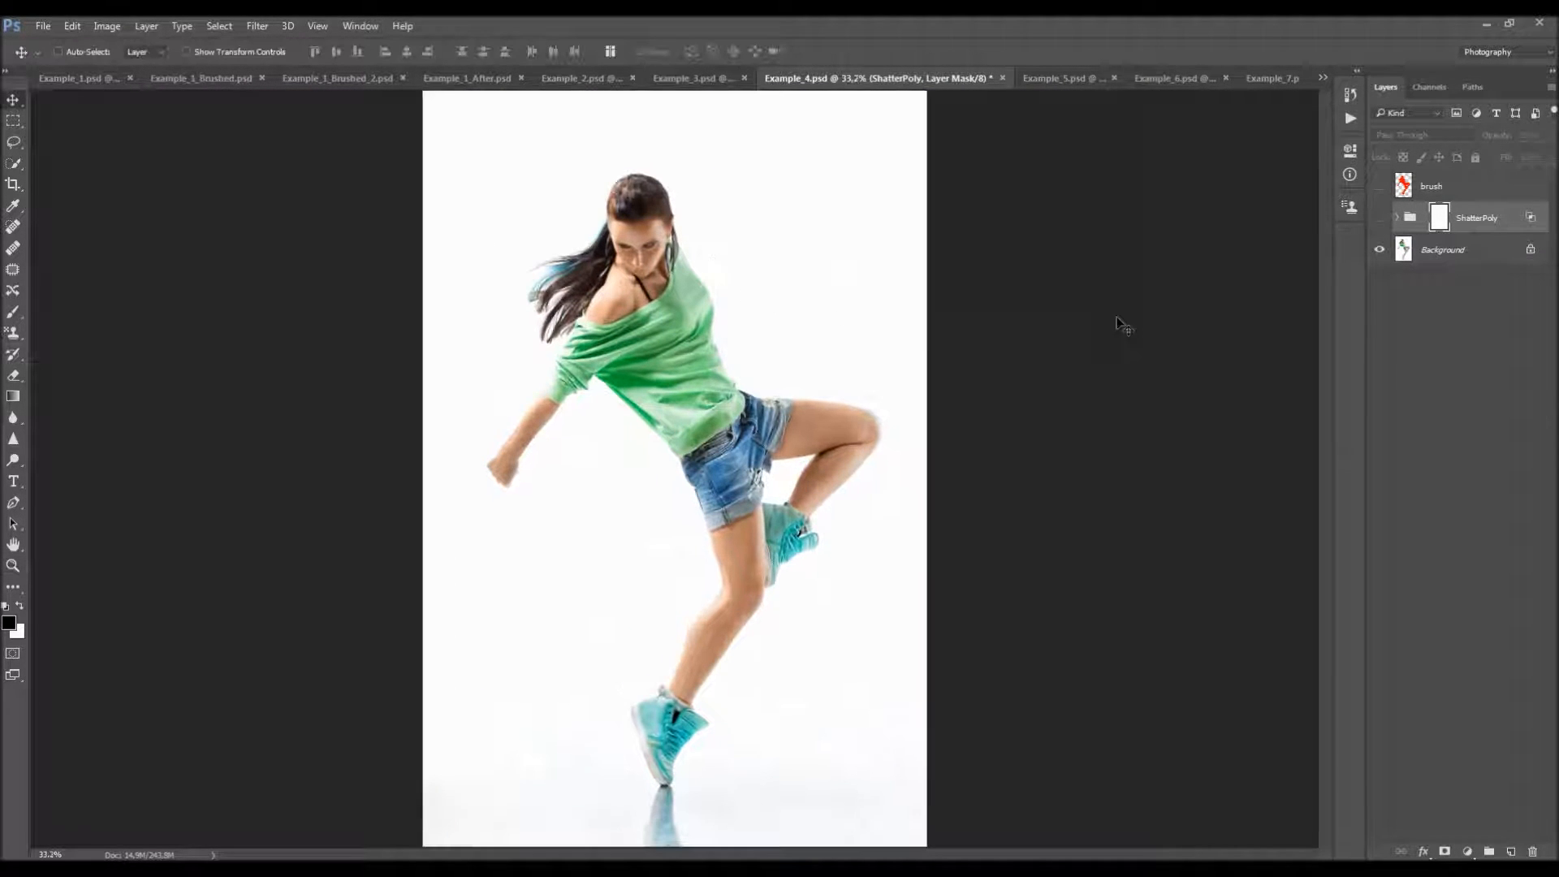
left_click(1379, 218)
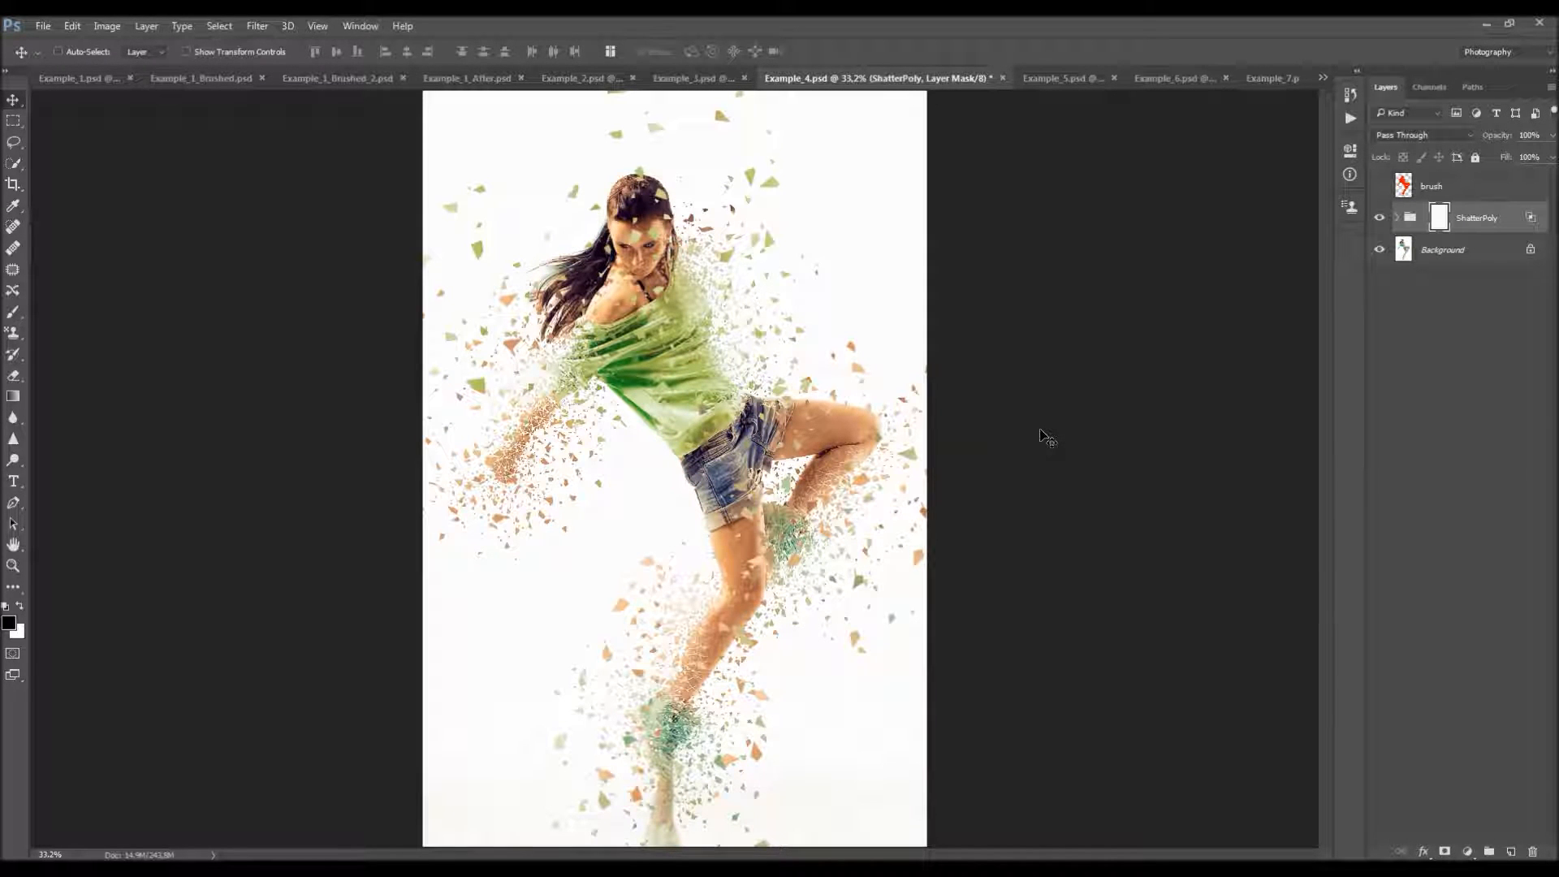
key("h")
scroll(748, 383, "up", 5)
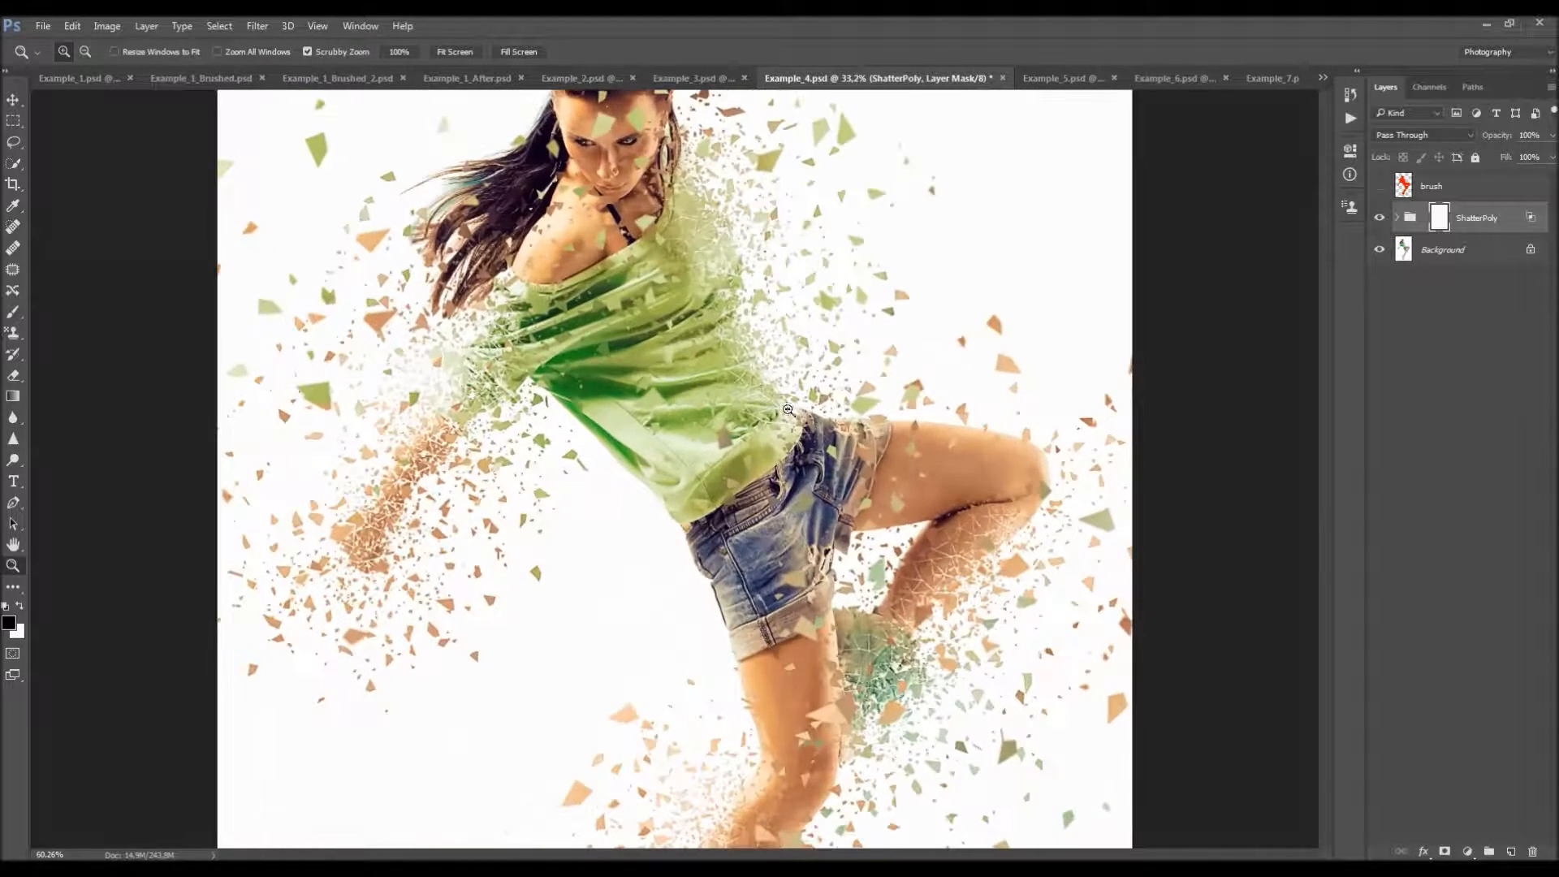
left_click_drag(763, 447, 779, 276)
key("v")
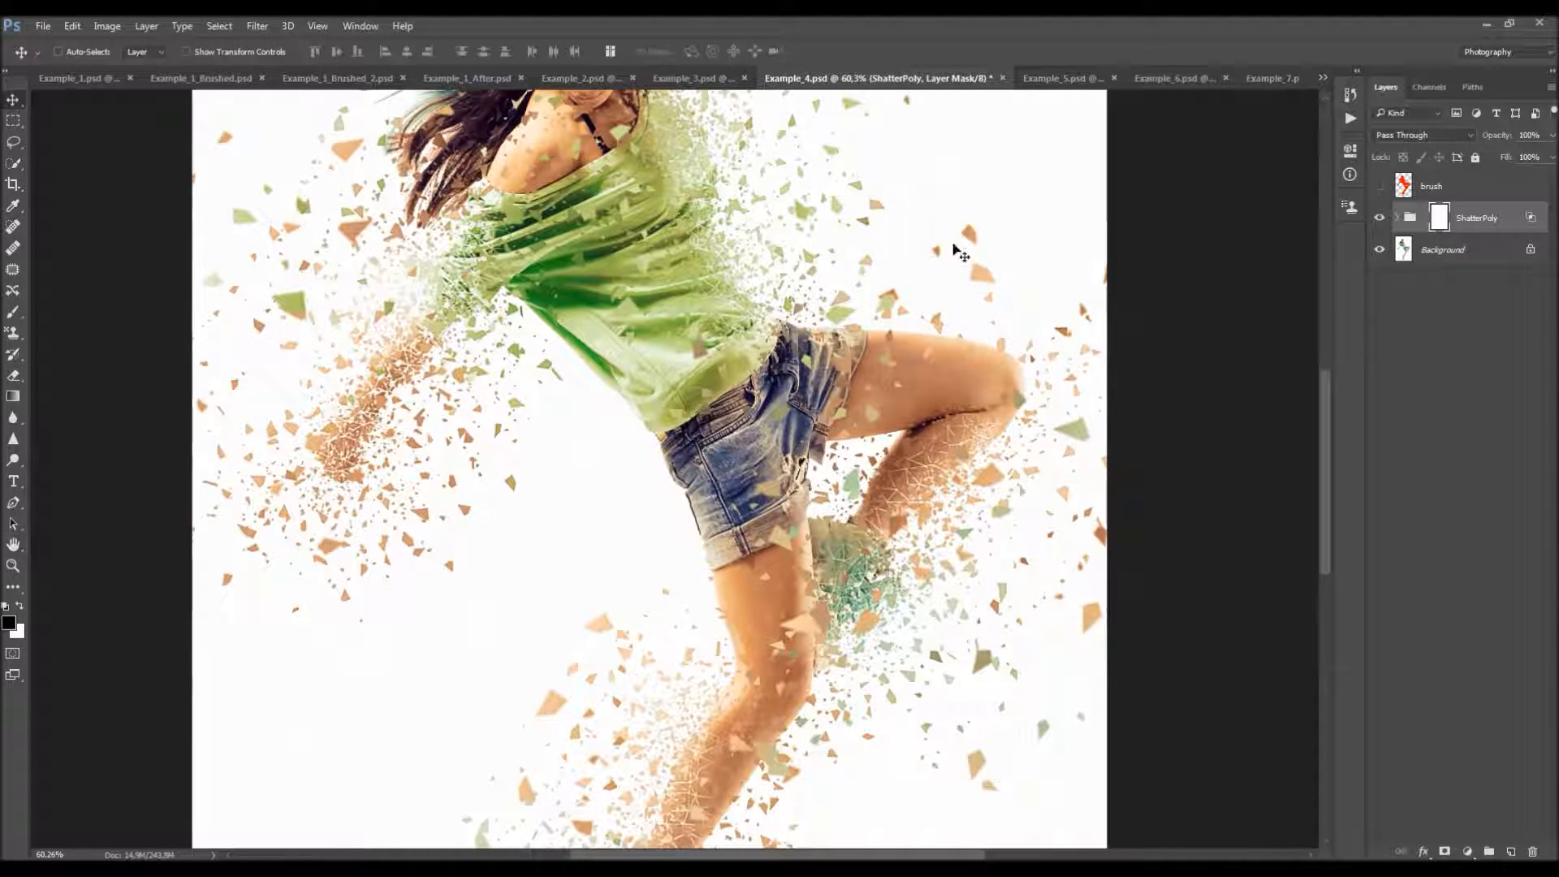
- Show the ShatterPoly group in Example_5 and in Example_6 to view the effect on the football and tennis players
left_click(1062, 81)
left_click(1379, 218)
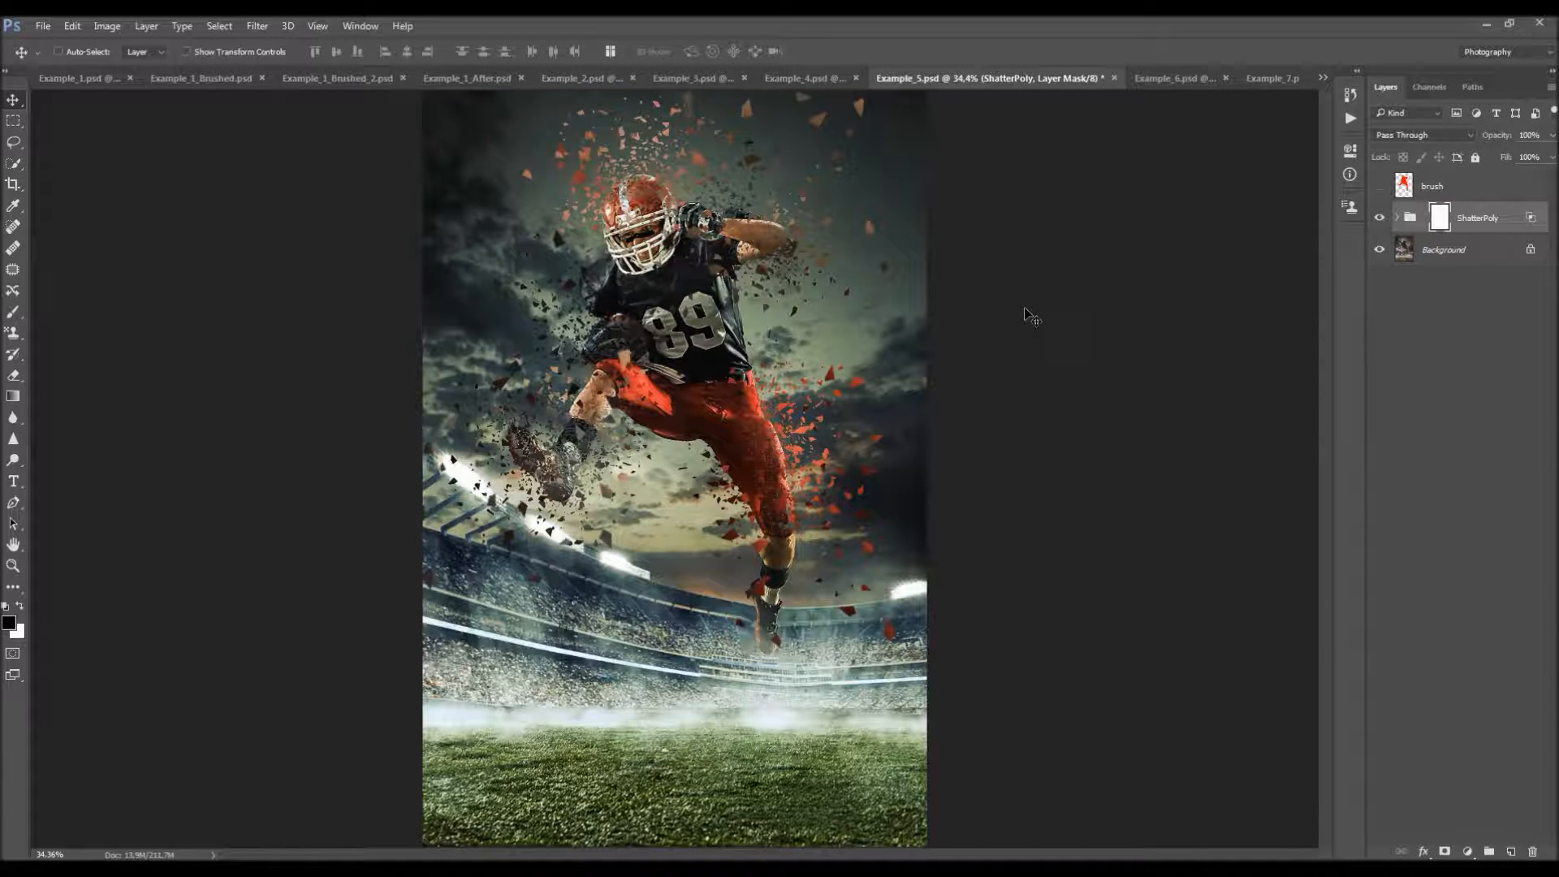
left_click(1167, 79)
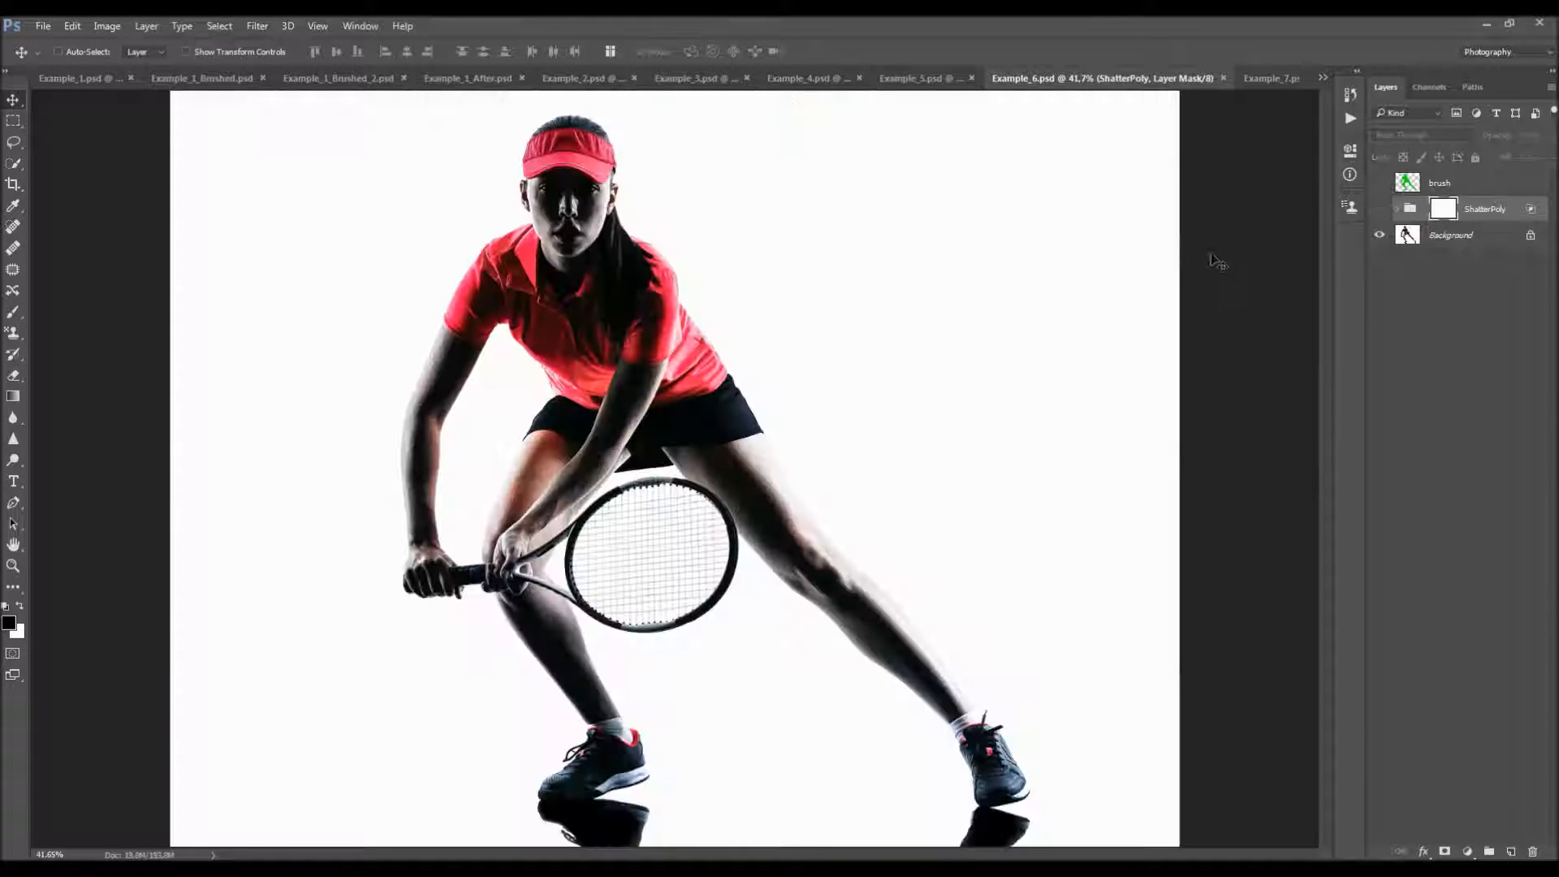
left_click(1379, 209)
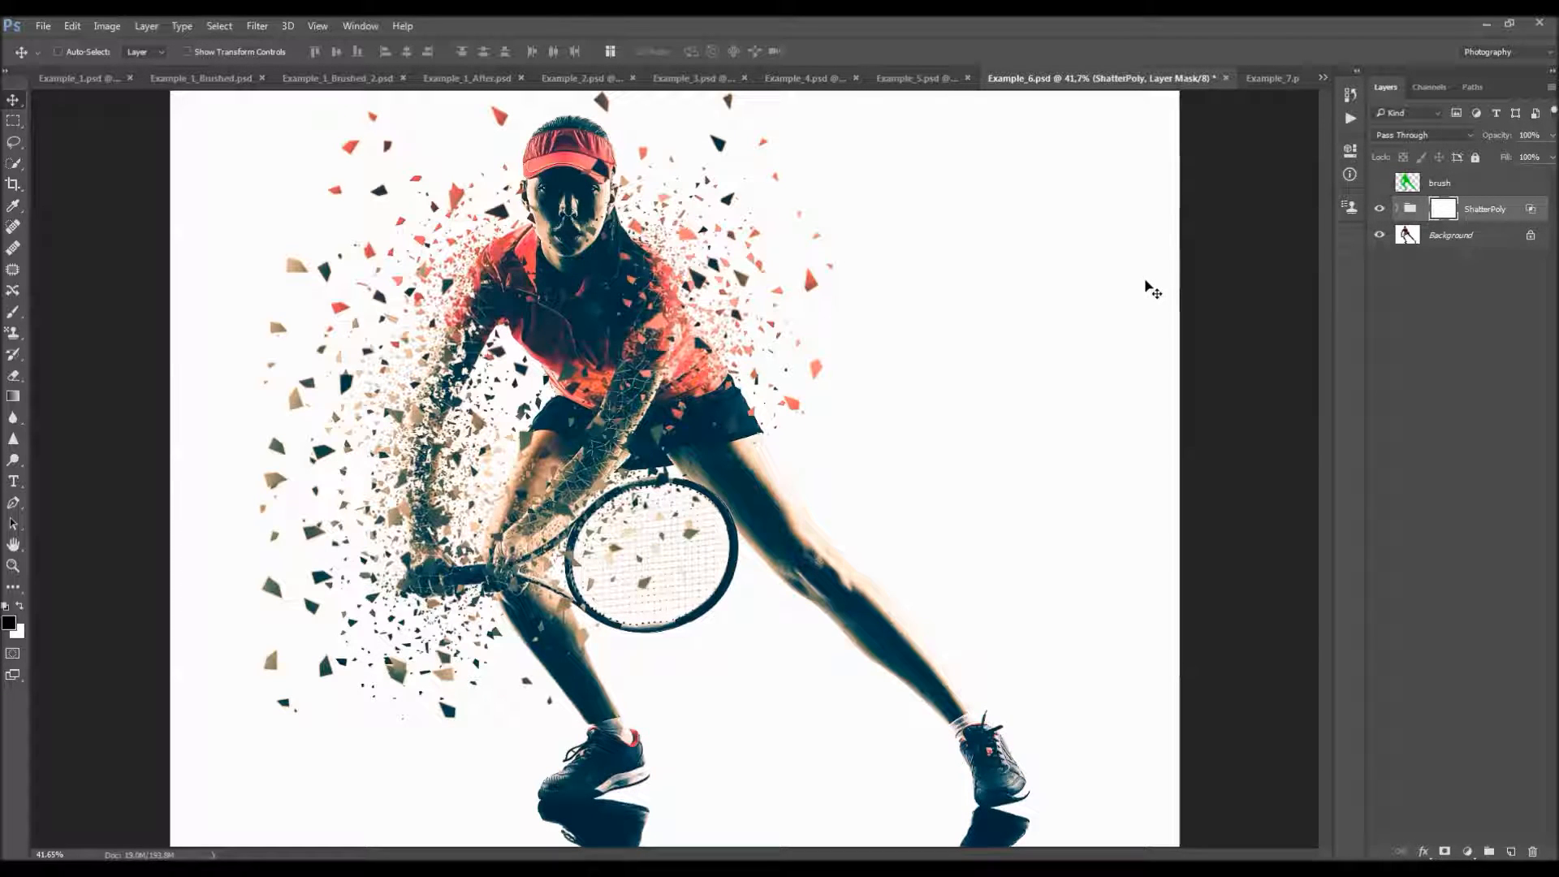
- Show the ShatterPoly group in Example_7 and inspect the fragments on the woman's body and legs up close
left_click(1272, 79)
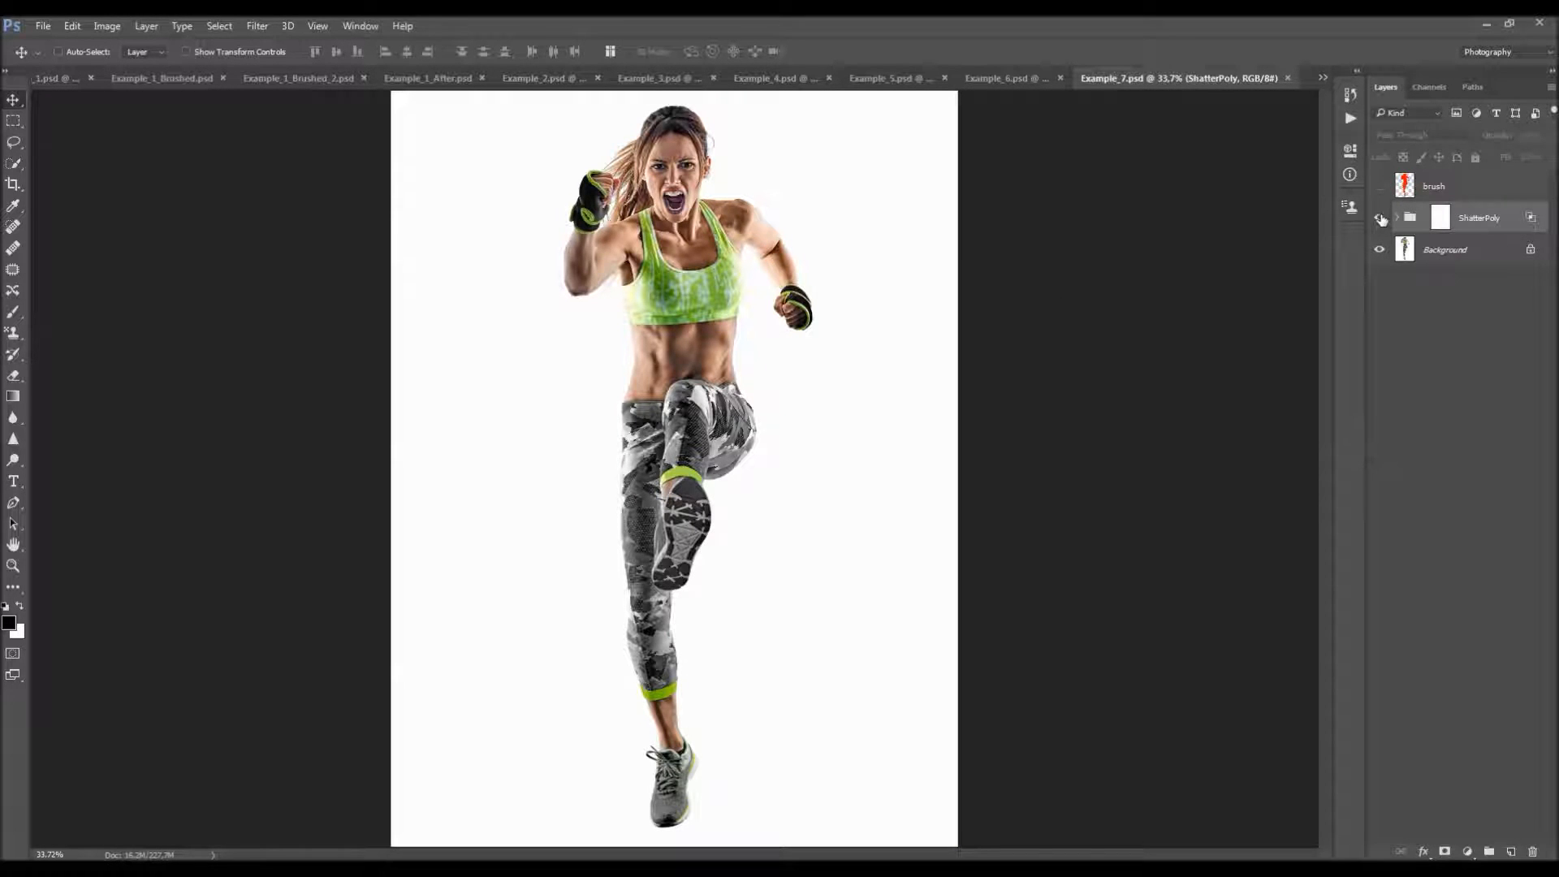
left_click(1379, 218)
key("z")
left_click_drag(718, 307, 882, 238)
key("h")
left_click_drag(880, 323, 878, 259)
left_click_drag(867, 358, 830, 142)
key("v")
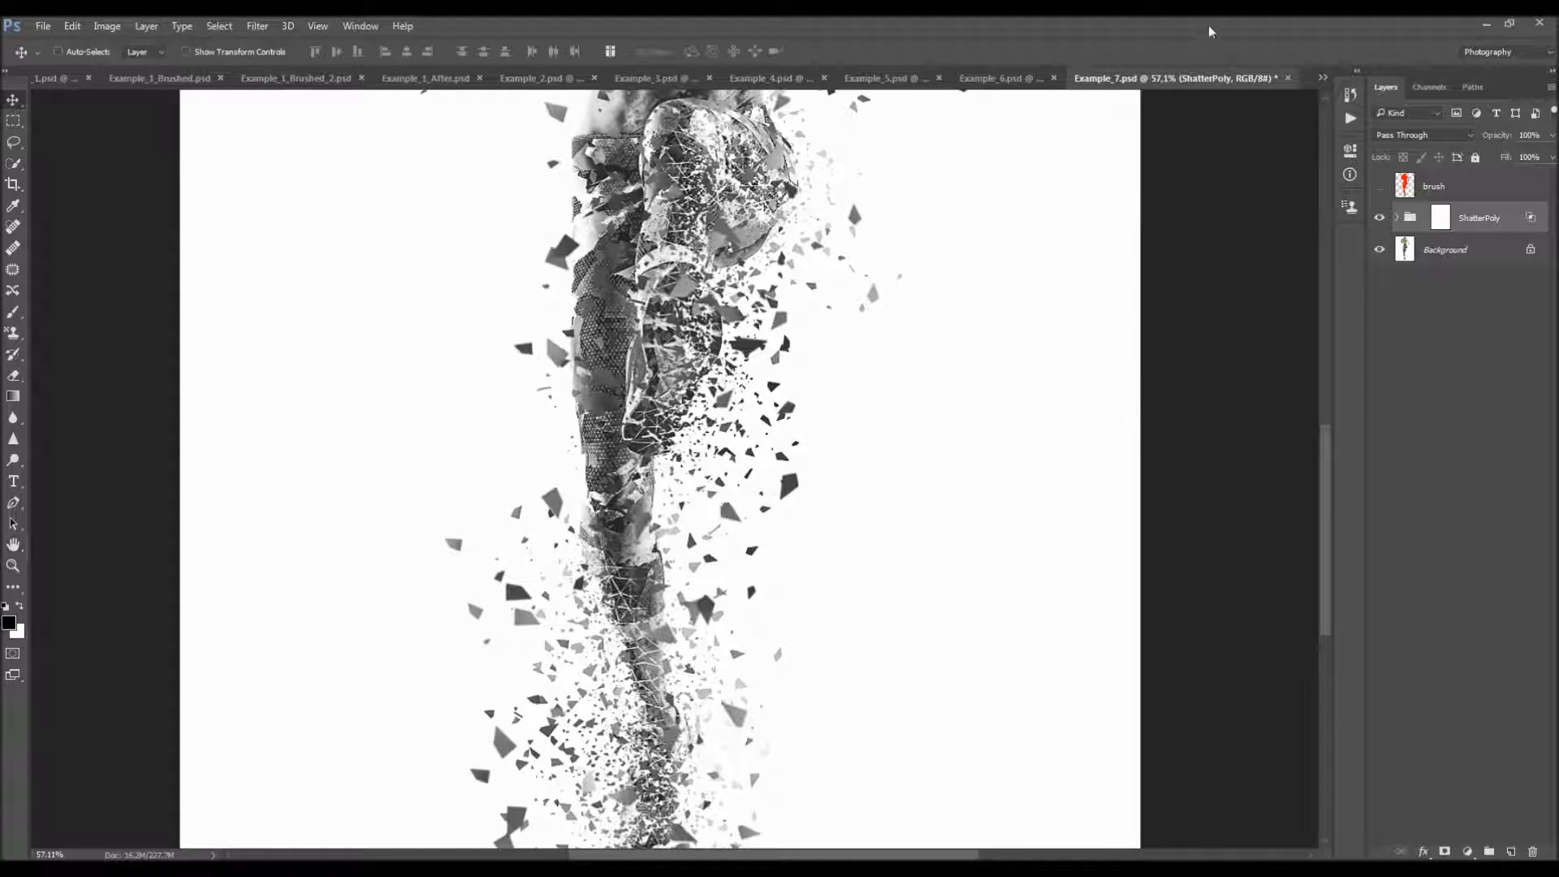
- Close all open example documents except Example_1.psd
left_click(1287, 78)
left_click(1287, 78)
left_click(1287, 78)
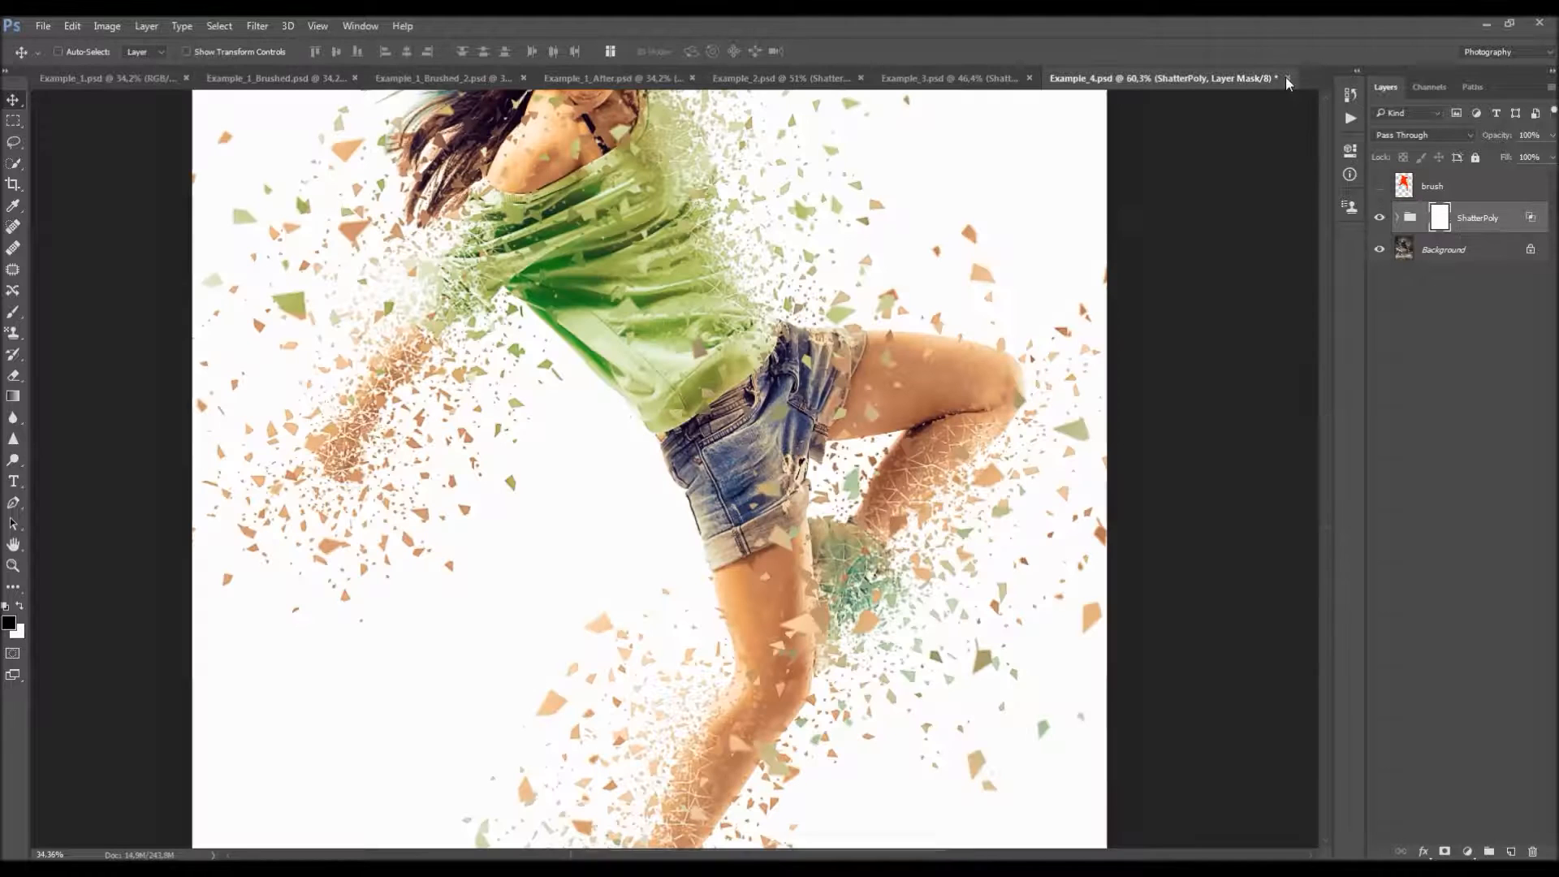
left_click(1286, 78)
left_click(1286, 78)
left_click(1057, 78)
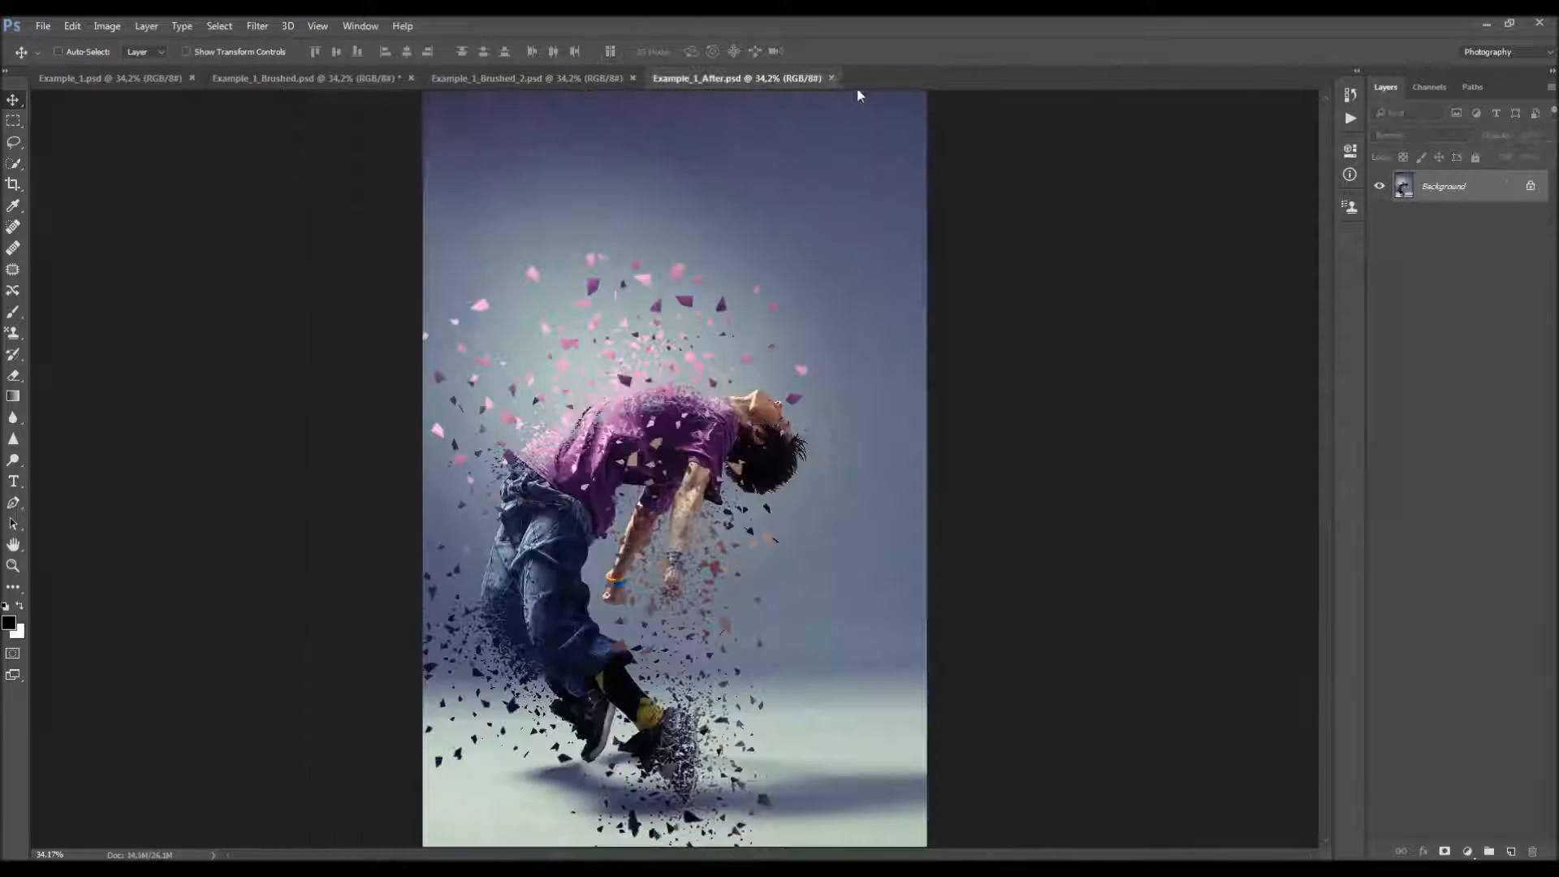
left_click(829, 78)
left_click(633, 77)
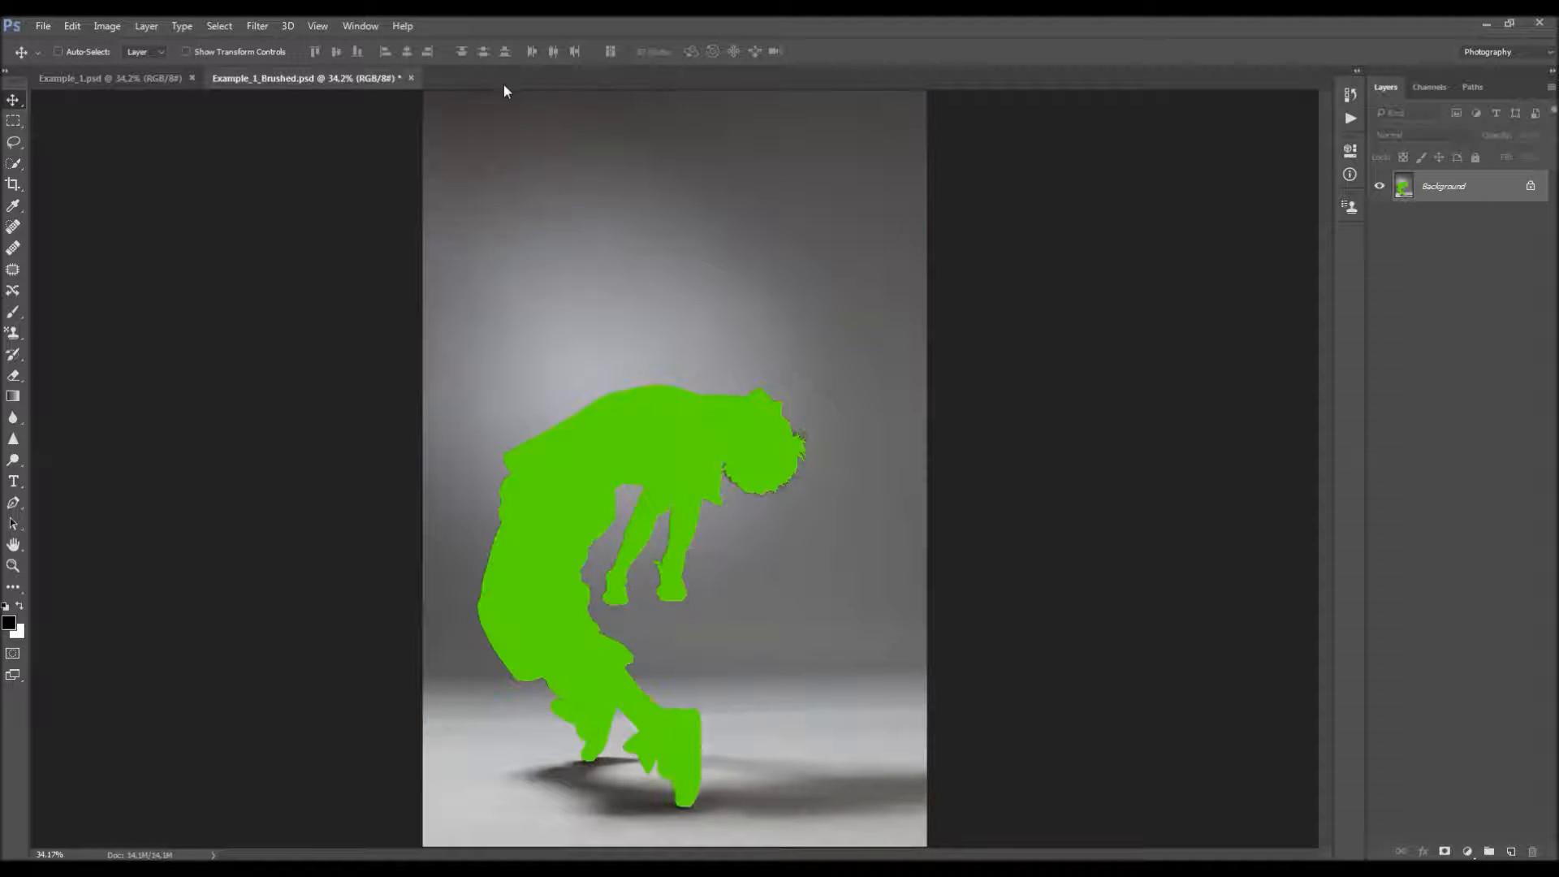
left_click(411, 78)
- Convert the locked Background layer of Example_1.psd into a regular layer, keeping the default name
key("ctrl+space")
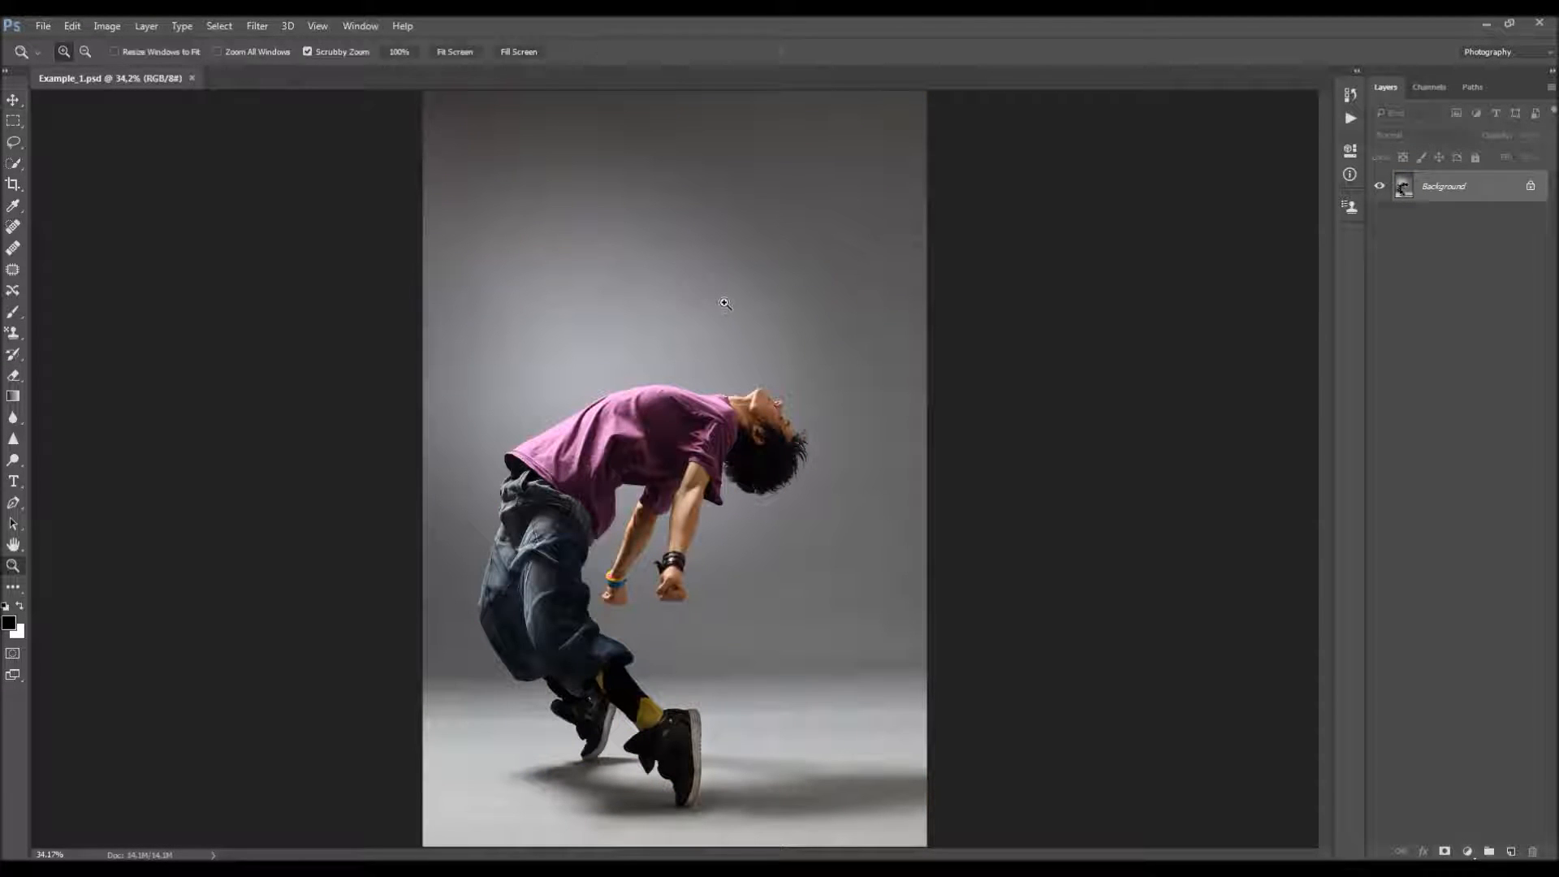
left_click_drag(721, 298, 713, 288)
key("space")
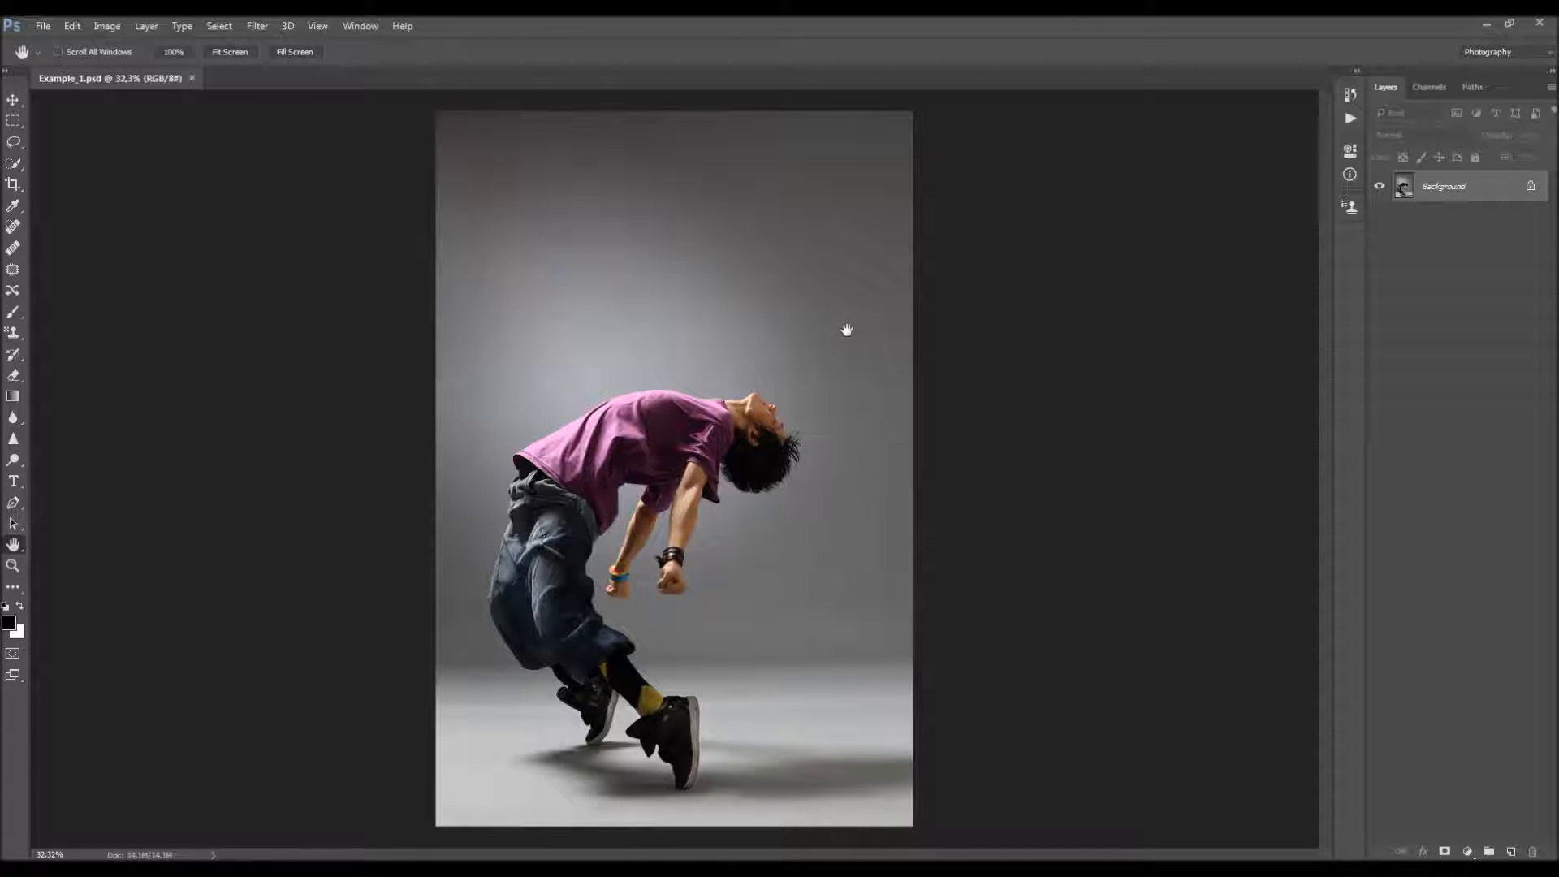
key("v")
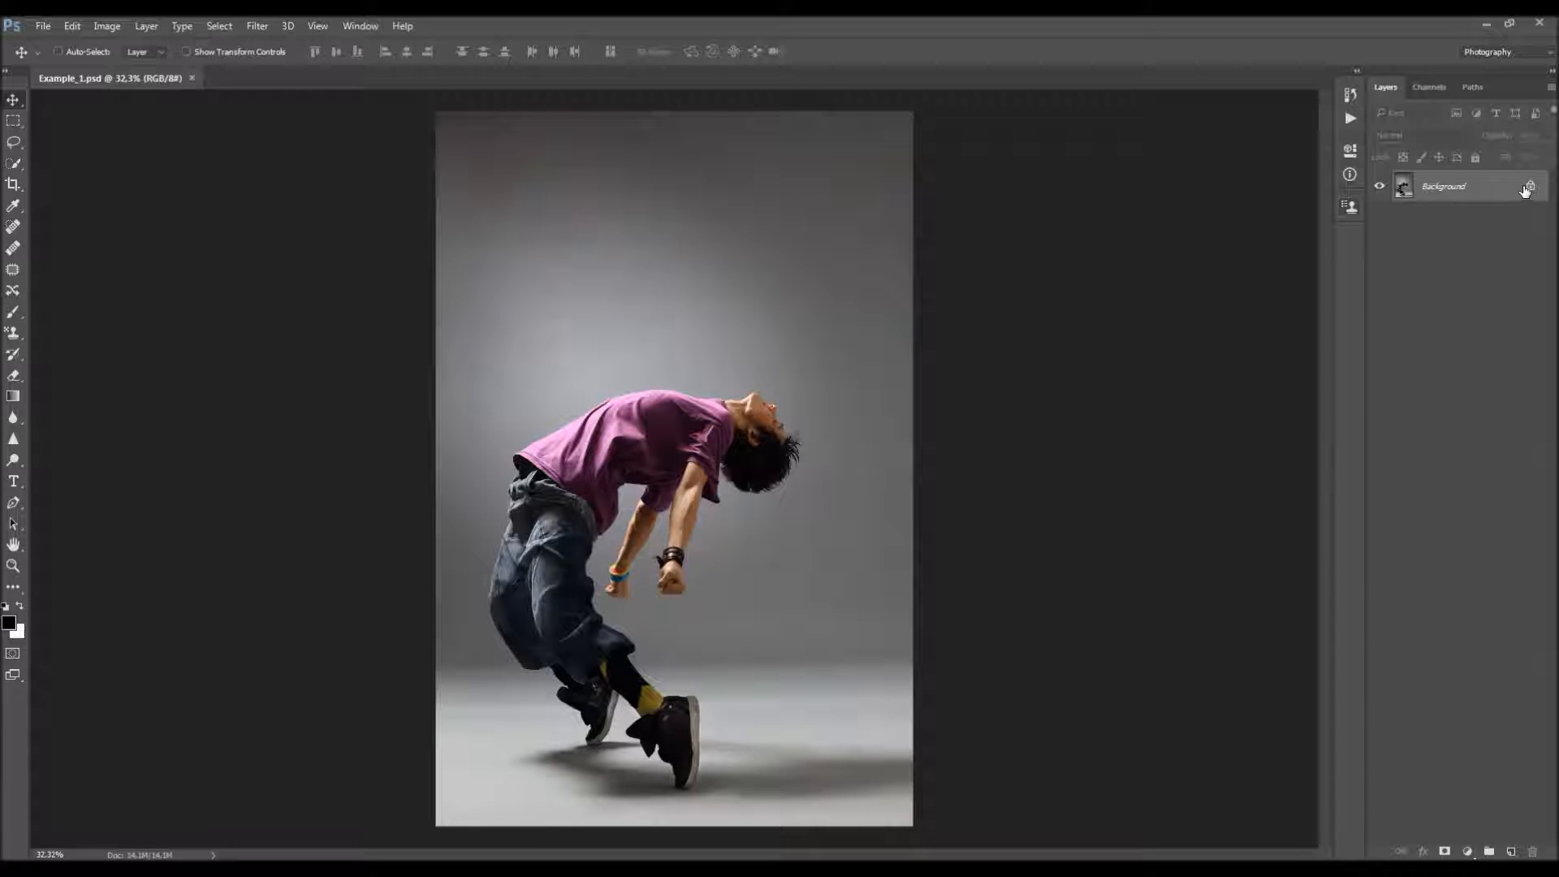
double_click(1488, 196)
key("Return")
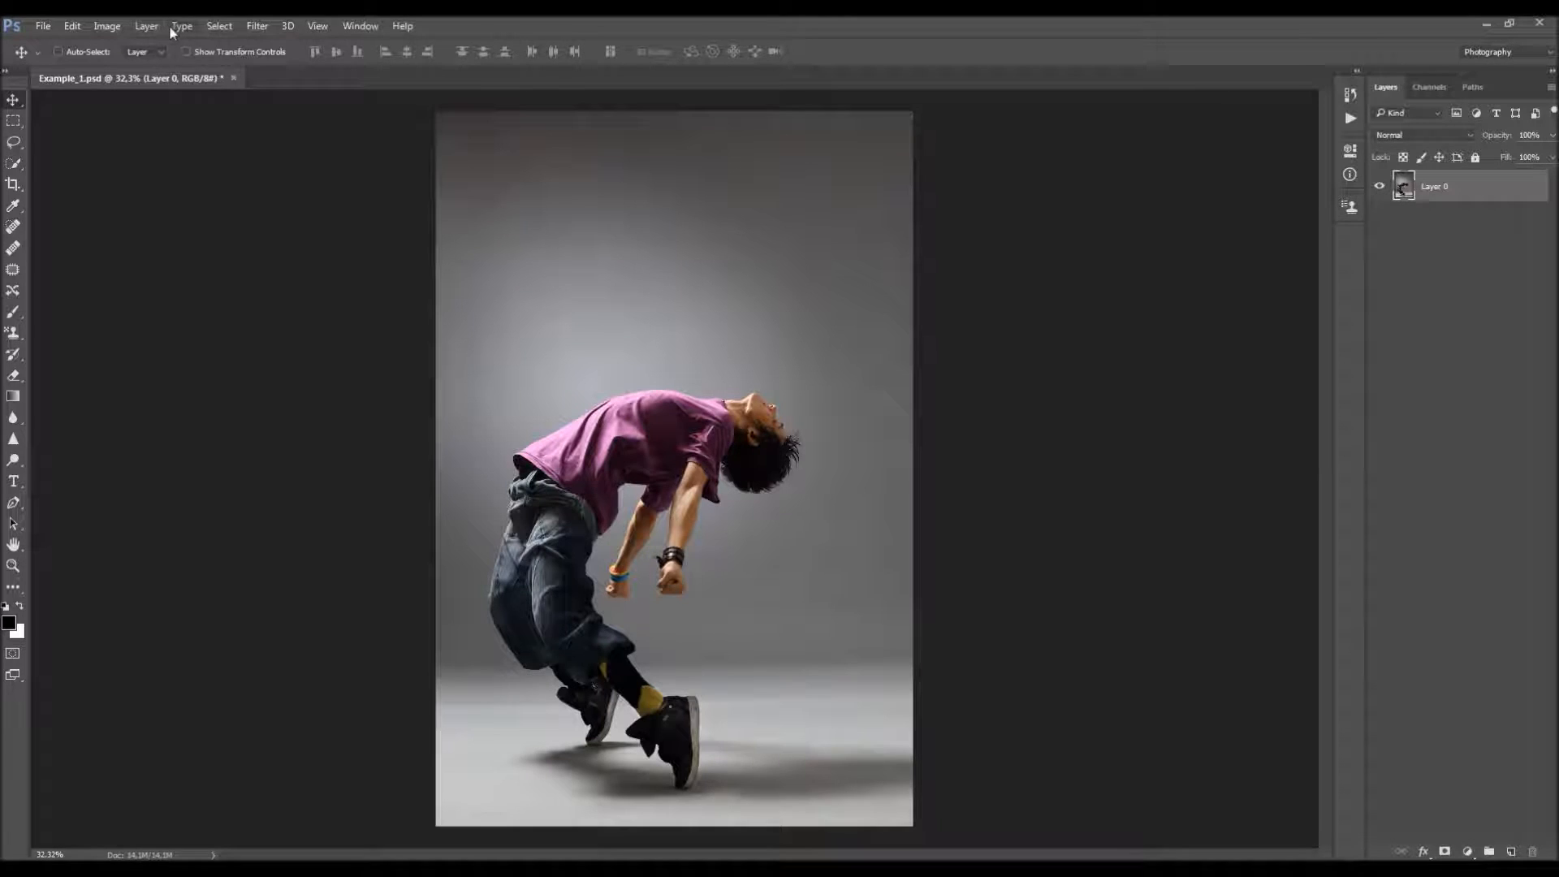
- Convert the regular dancer layer back into a locked Background layer
left_click(147, 26)
mouse_move(163, 44)
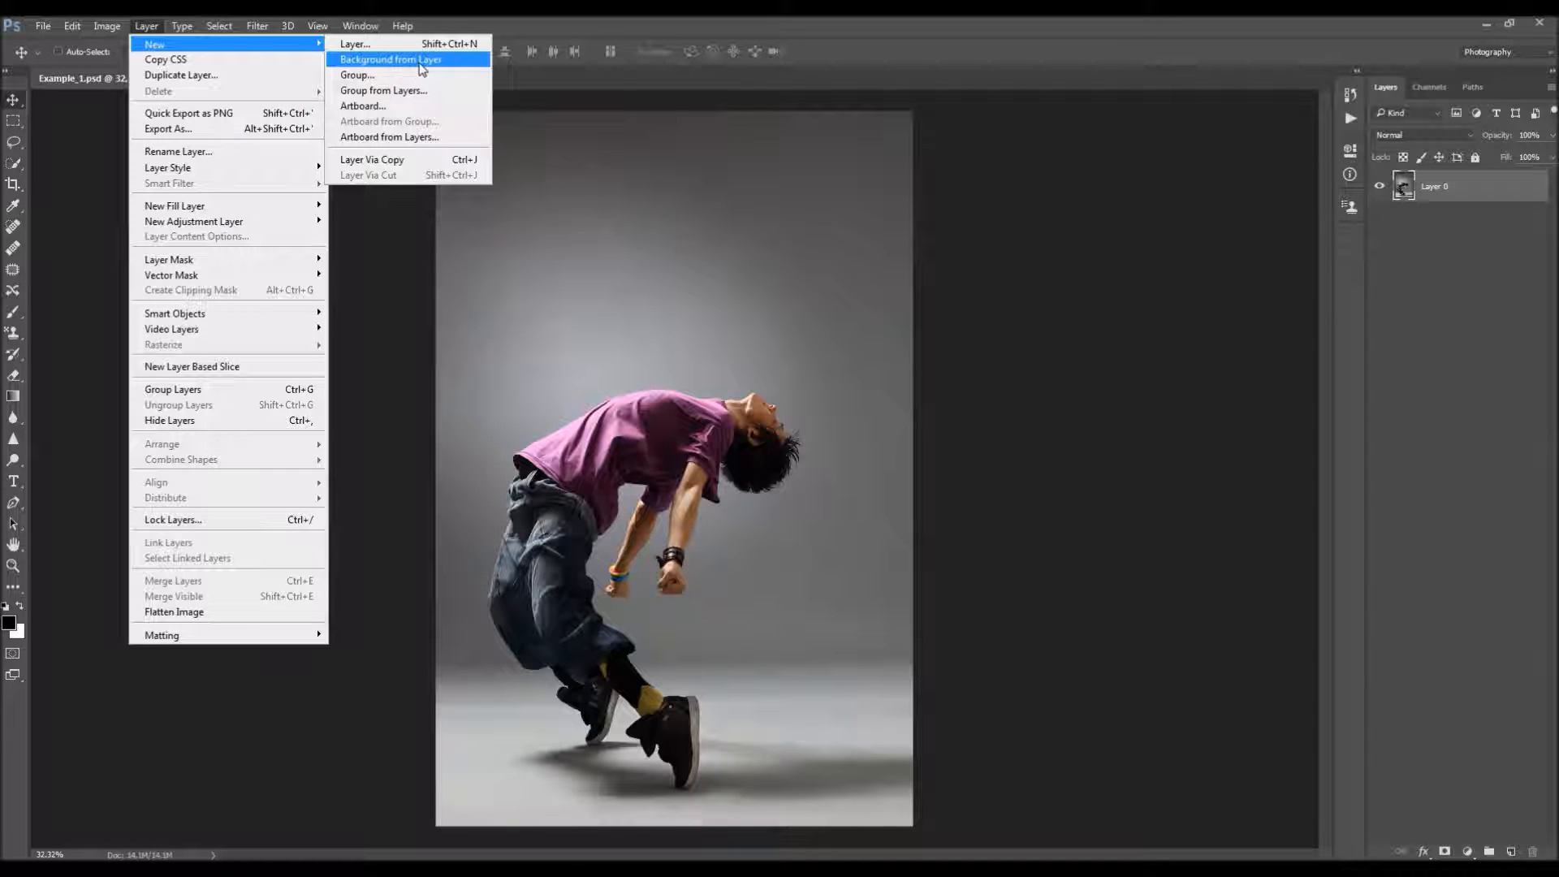
left_click(421, 61)
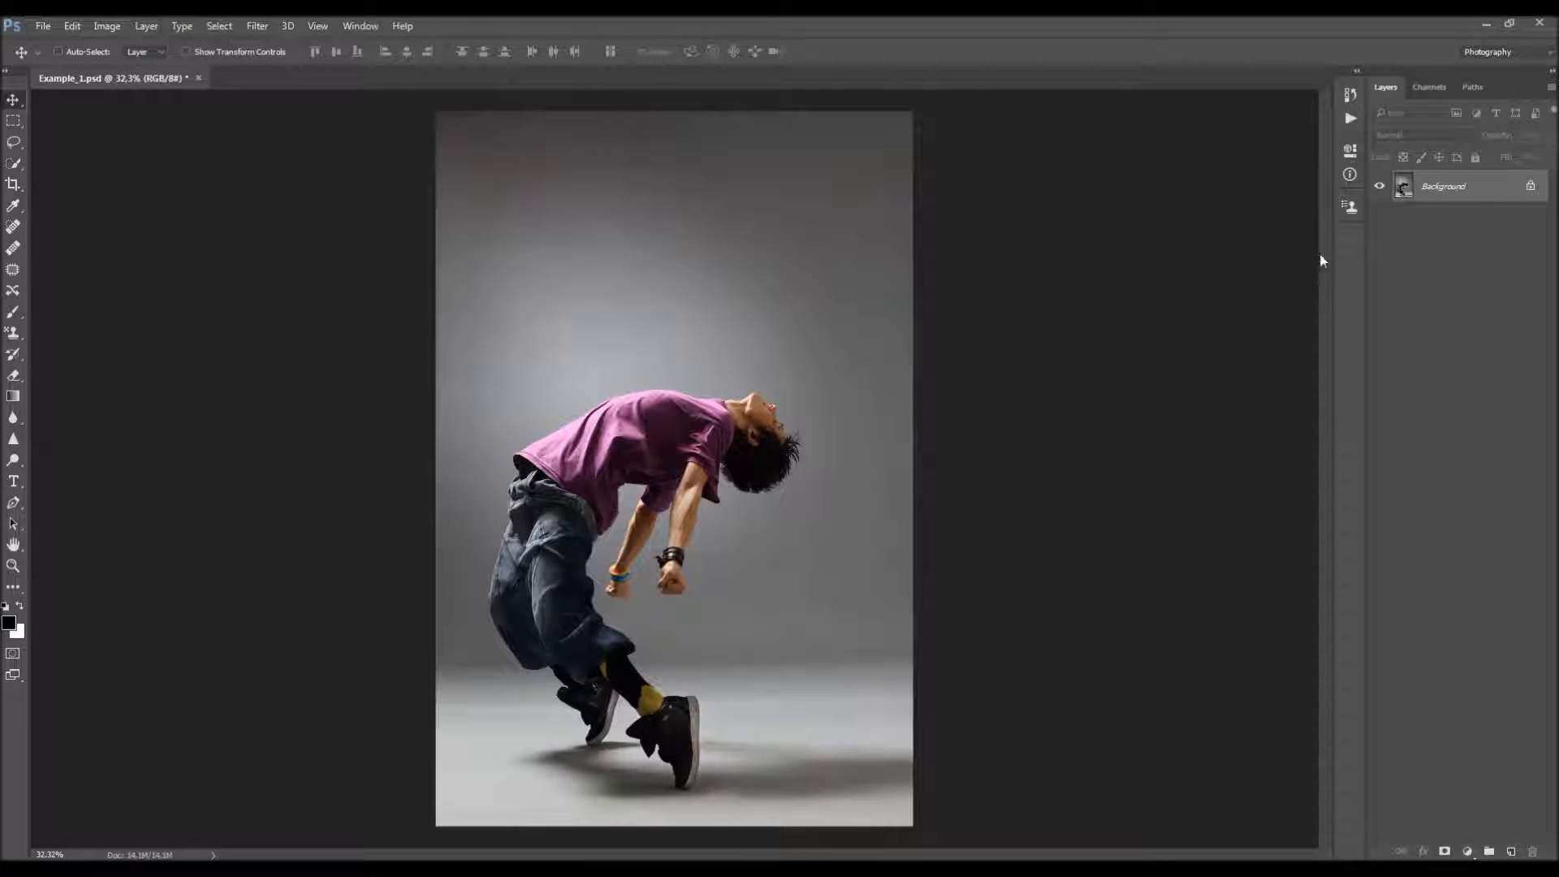
- Check the Layers panel options for default fill-layer masks, expanded new effects and the "copy" suffix on copied layers
left_click(1551, 87)
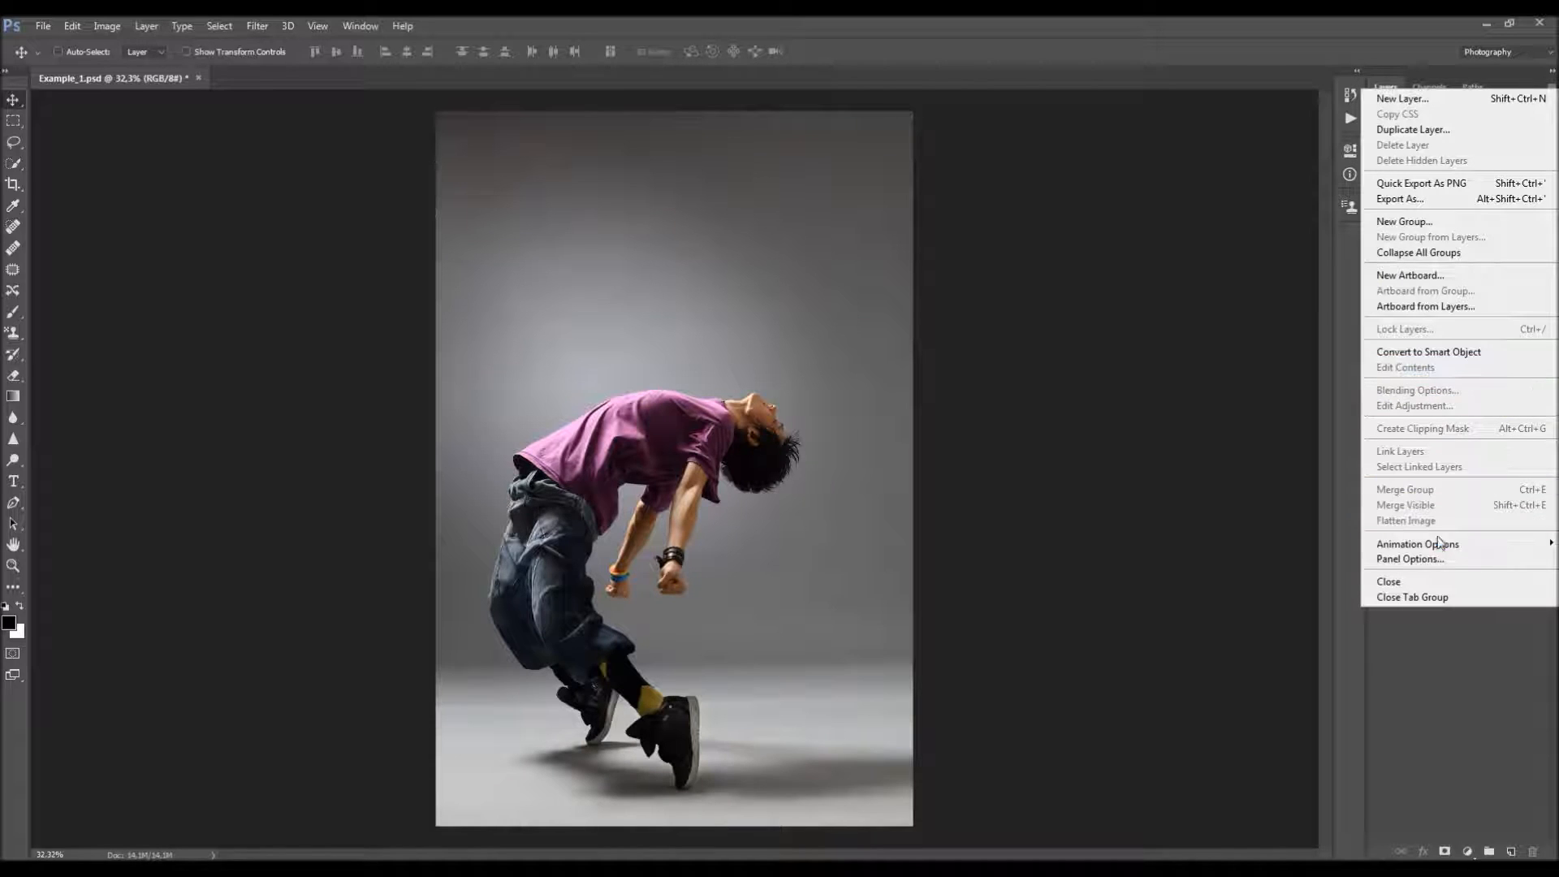
left_click(1425, 560)
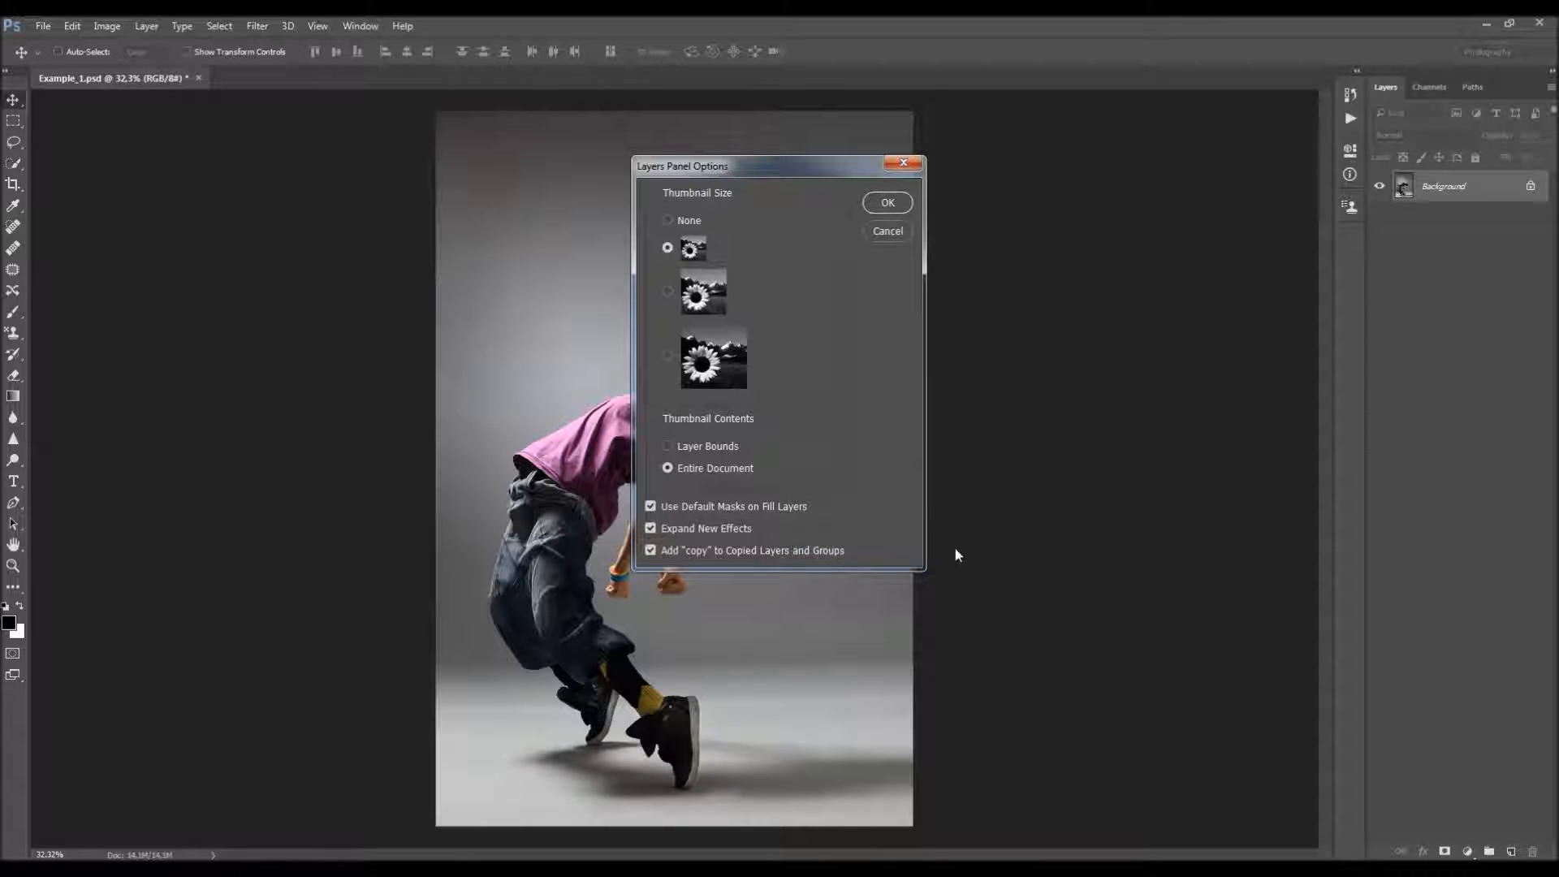
left_click(914, 168)
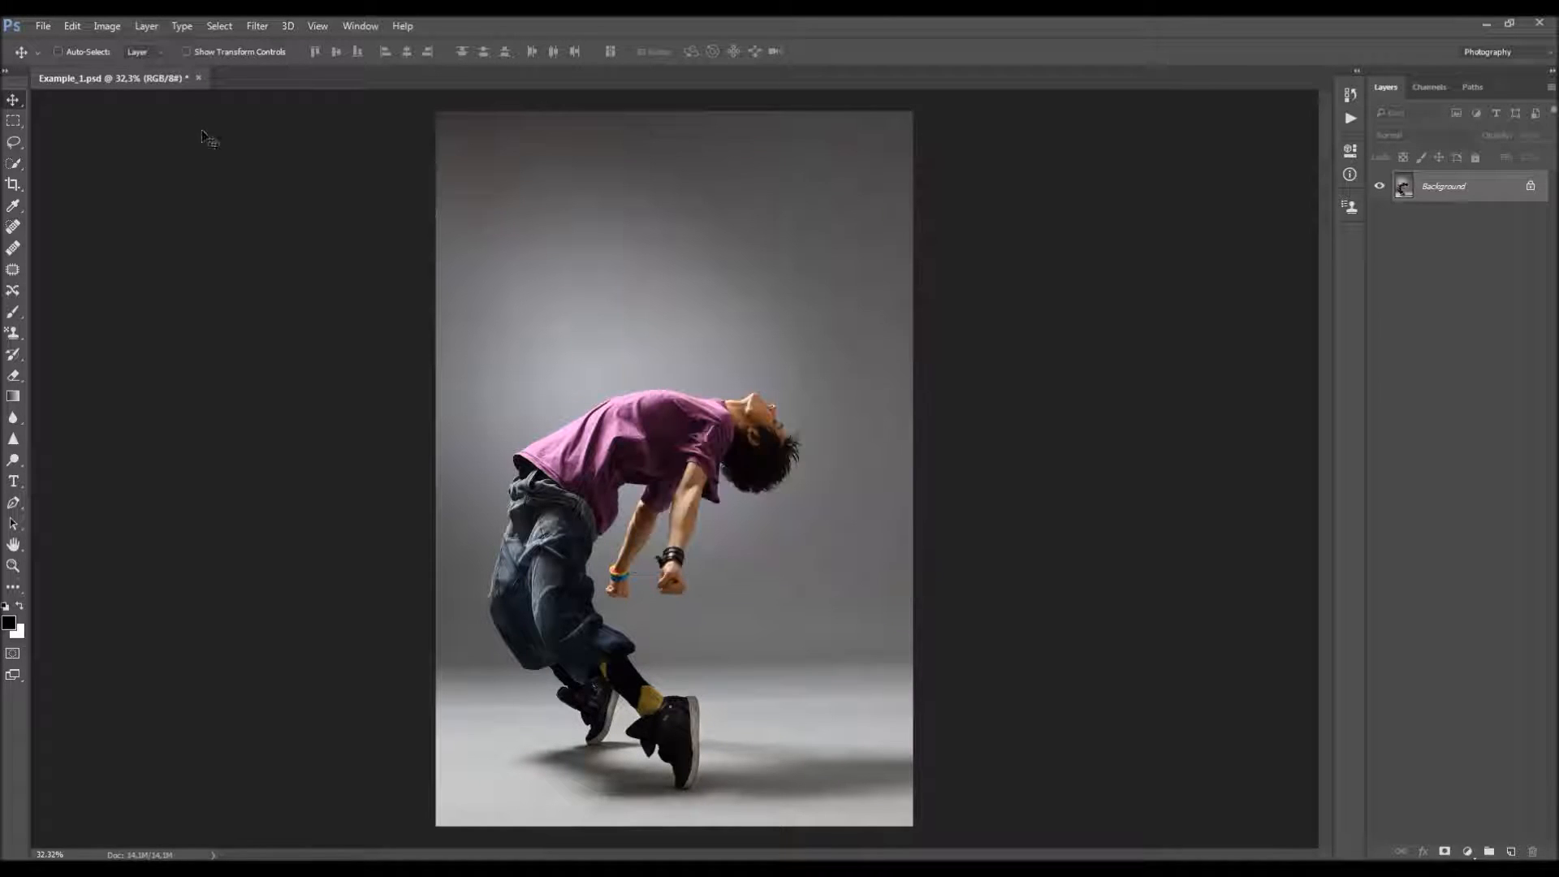
- Check the image's colour mode and bit depth, and examine its pixel dimensions and resolution in Image Size
left_click(107, 26)
mouse_move(118, 47)
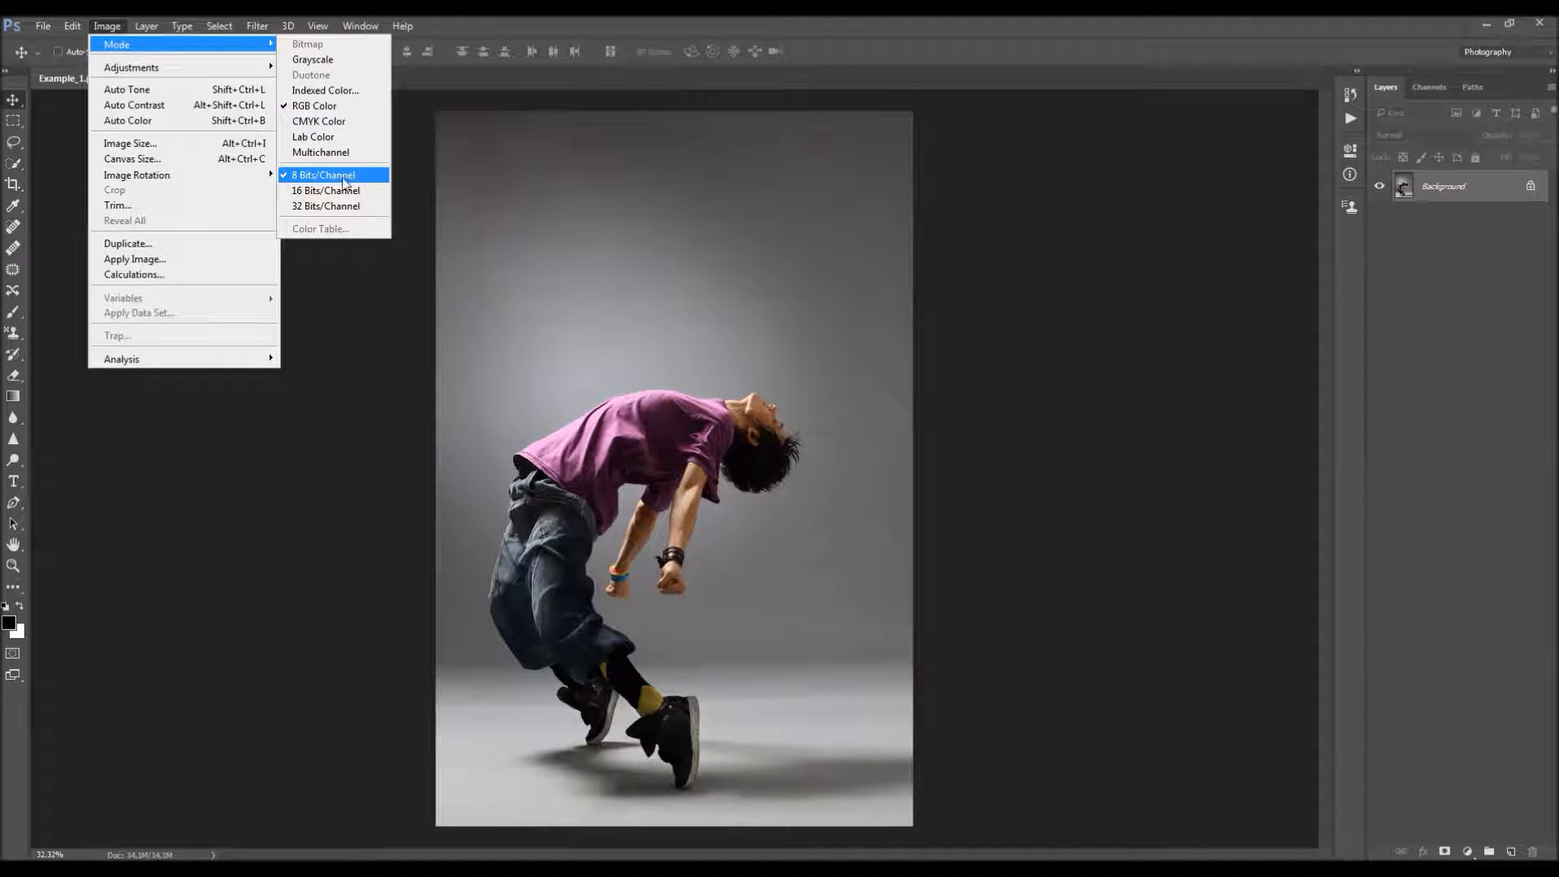
left_click(171, 150)
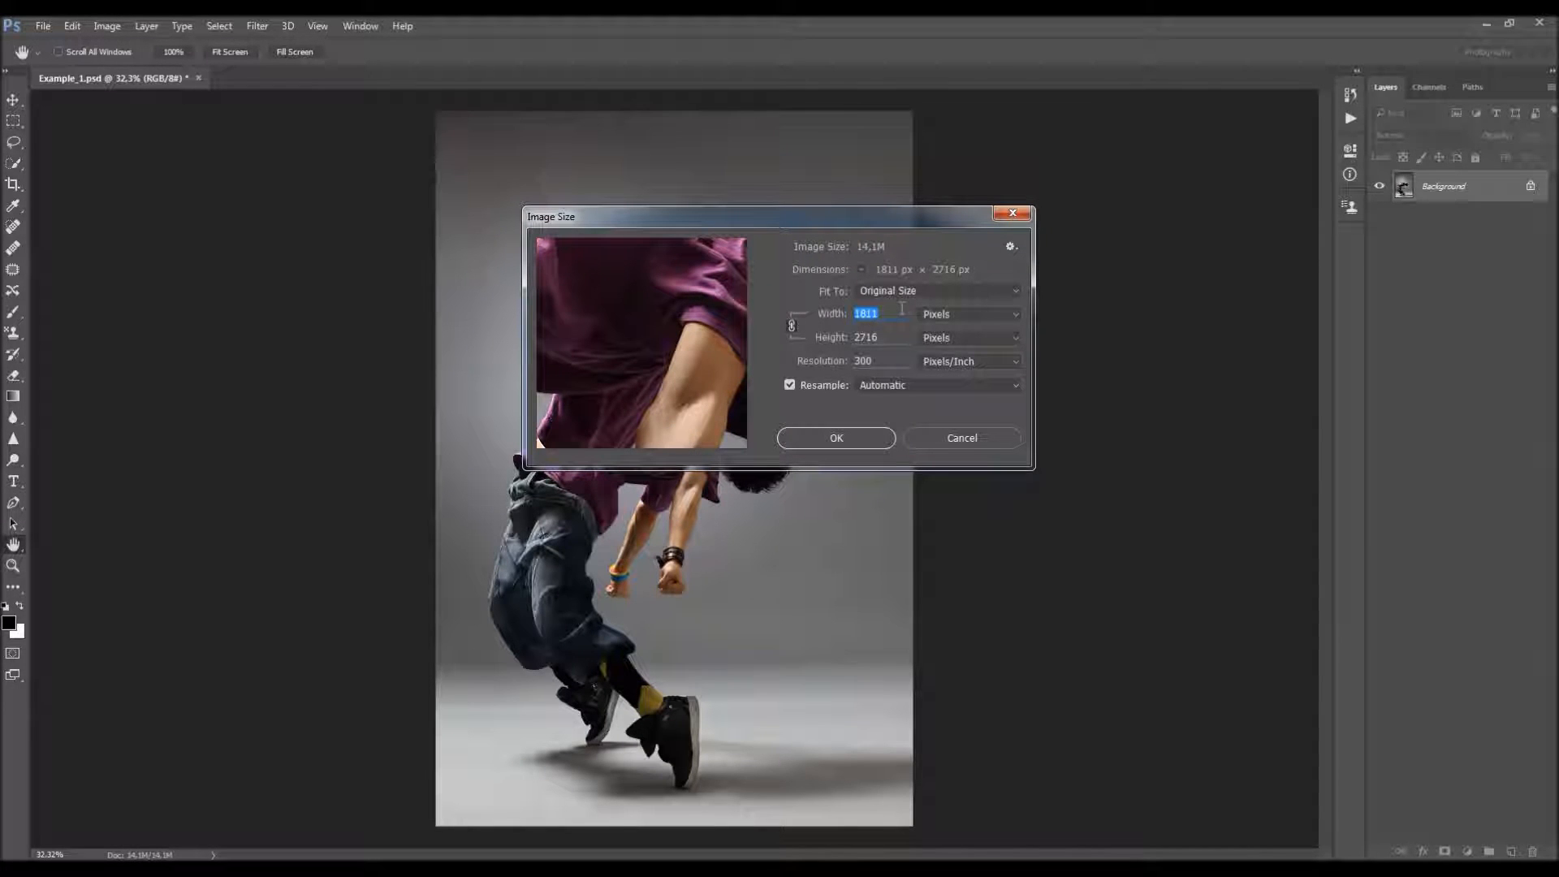
left_click_drag(871, 220, 884, 280)
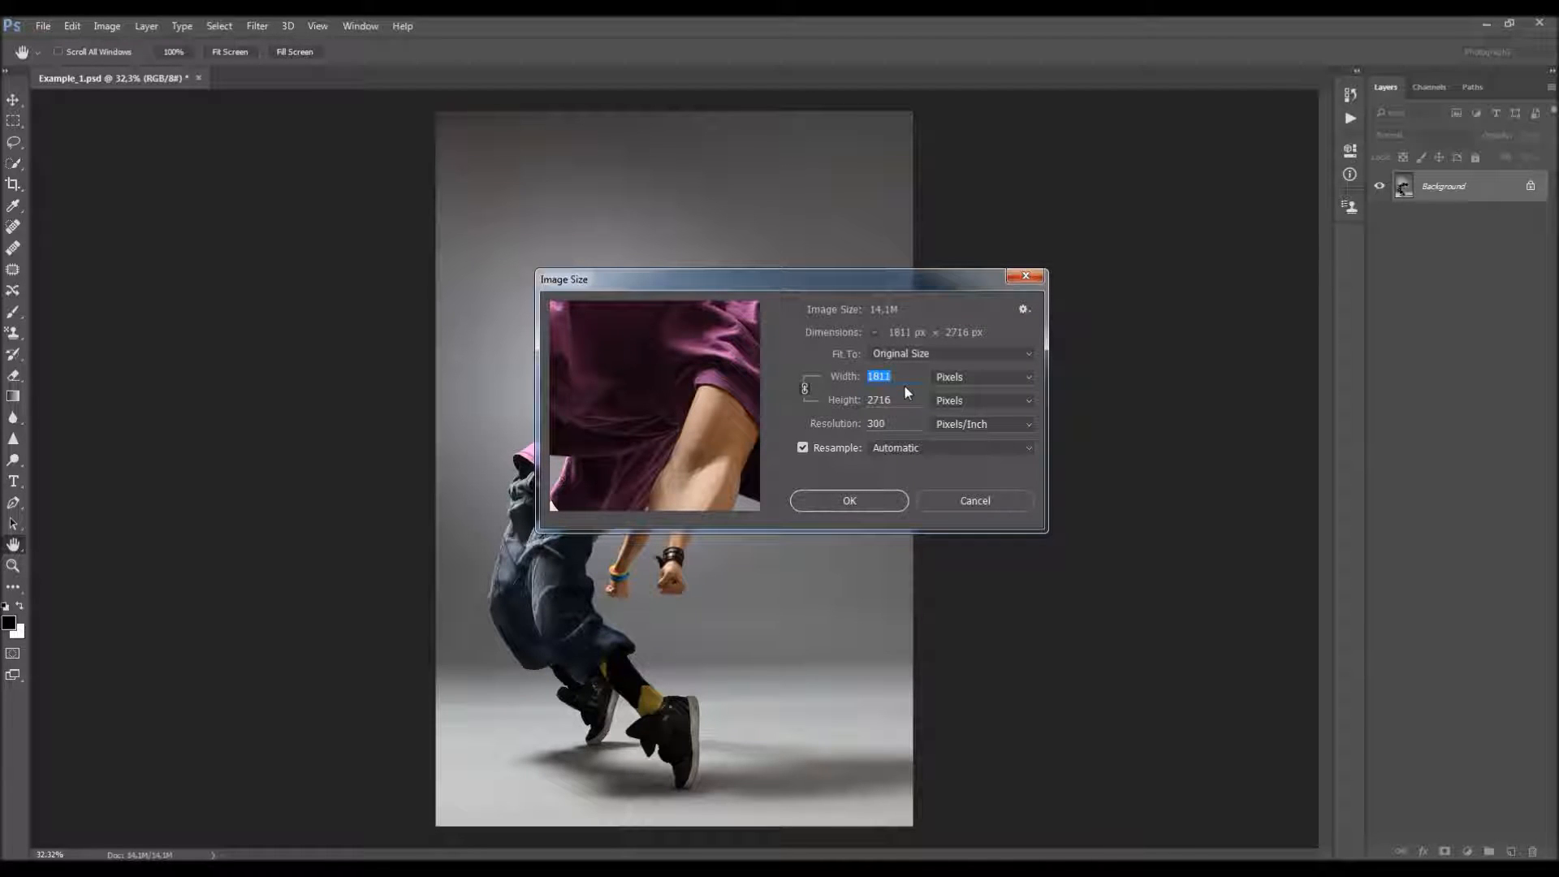
left_click(1032, 280)
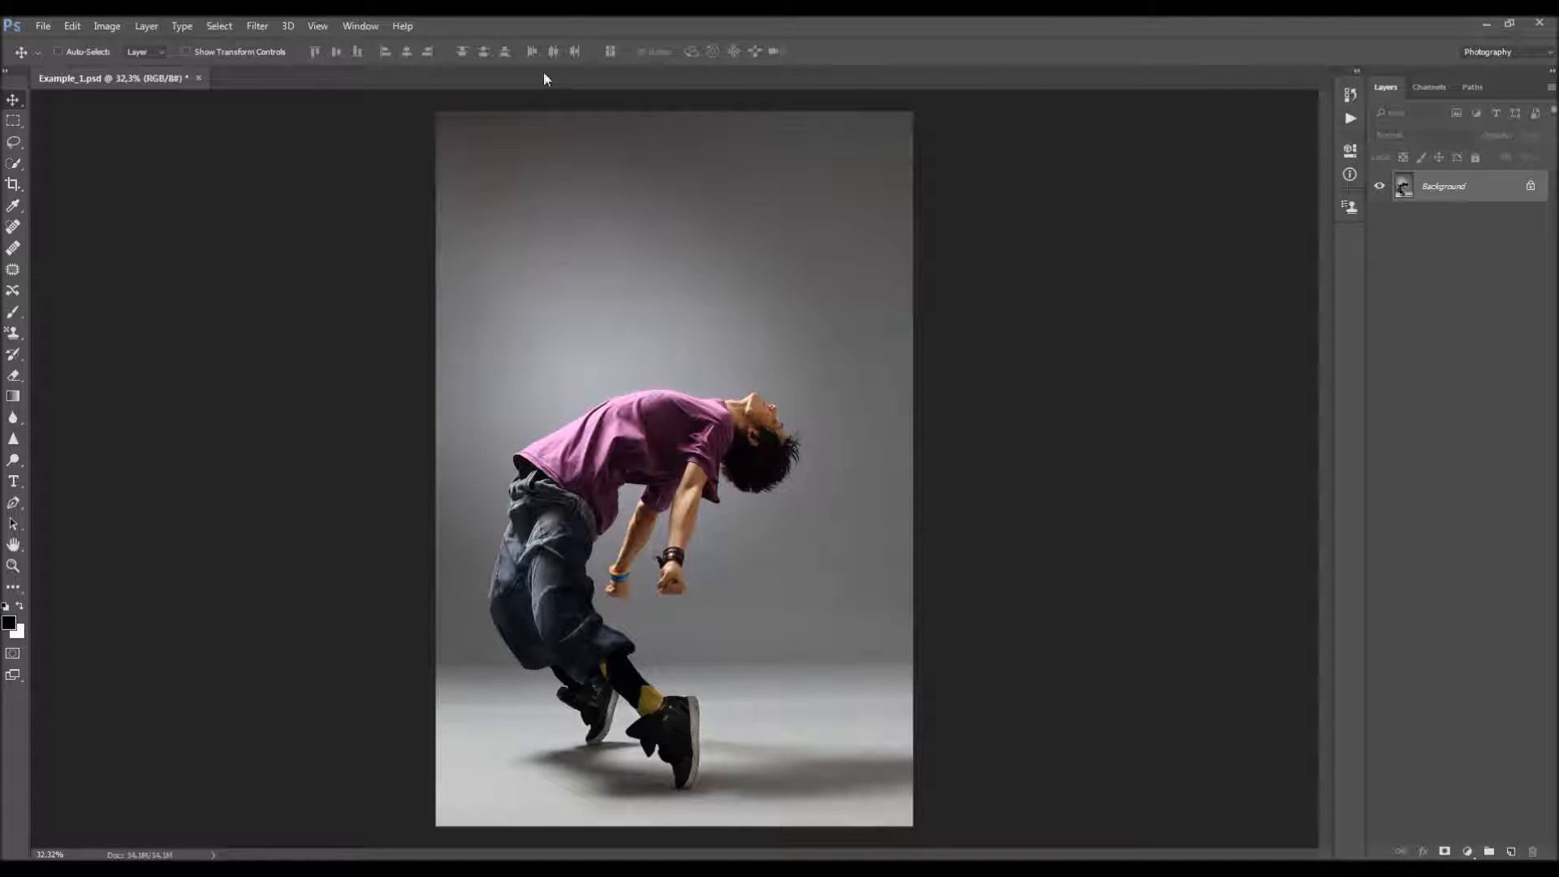
- Load the ShatterPoly action file from the "CS6, CC, CC 2015.5, CC 2017+" folder and expand the loaded set
left_click(360, 26)
left_click(393, 136)
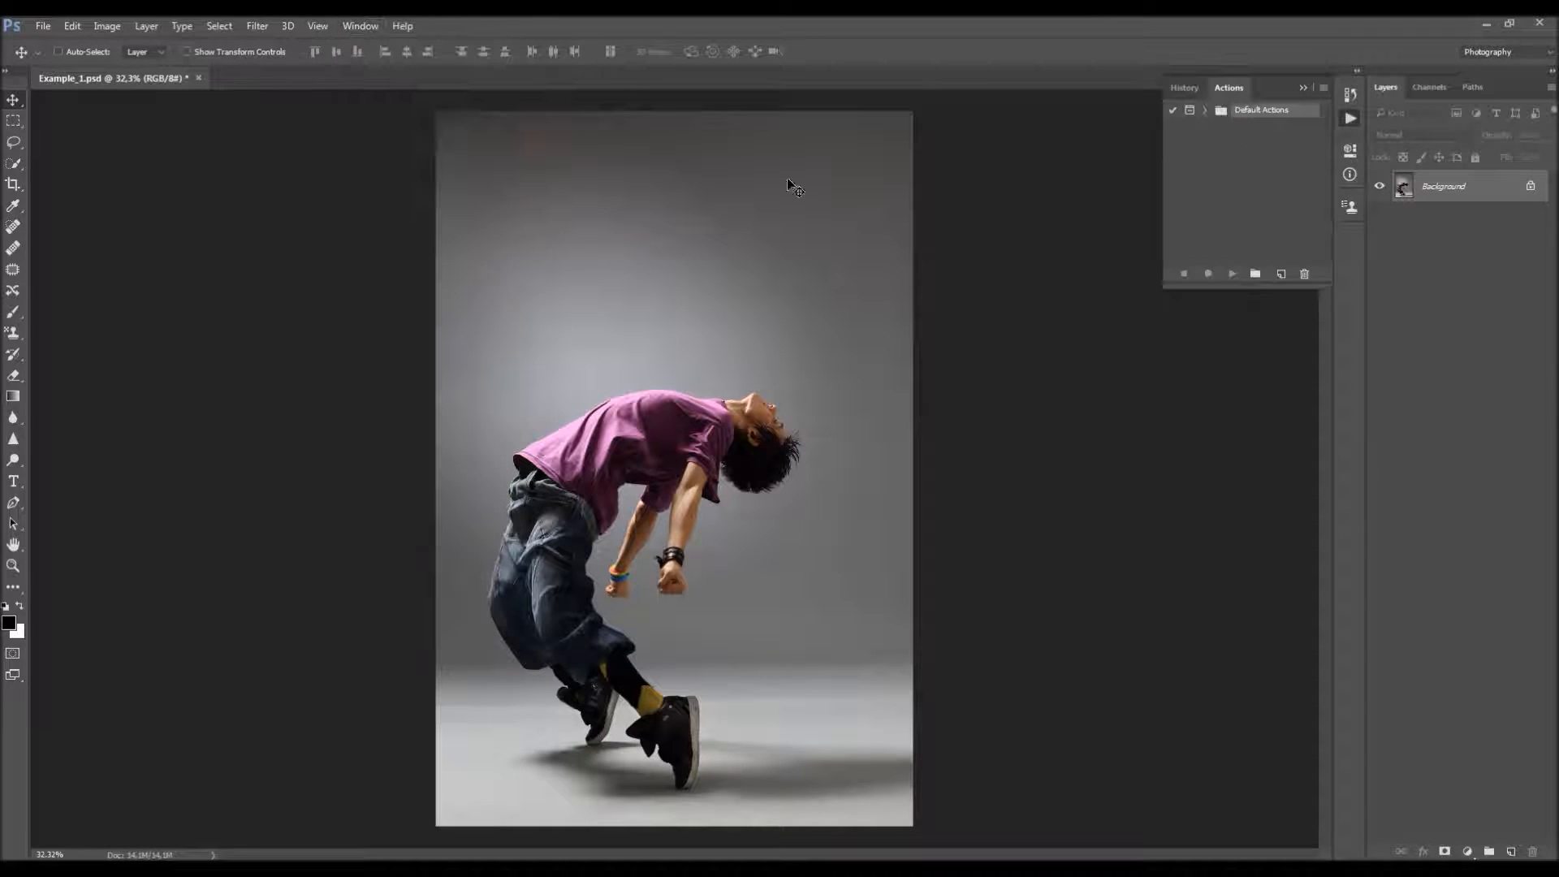
left_click(1323, 87)
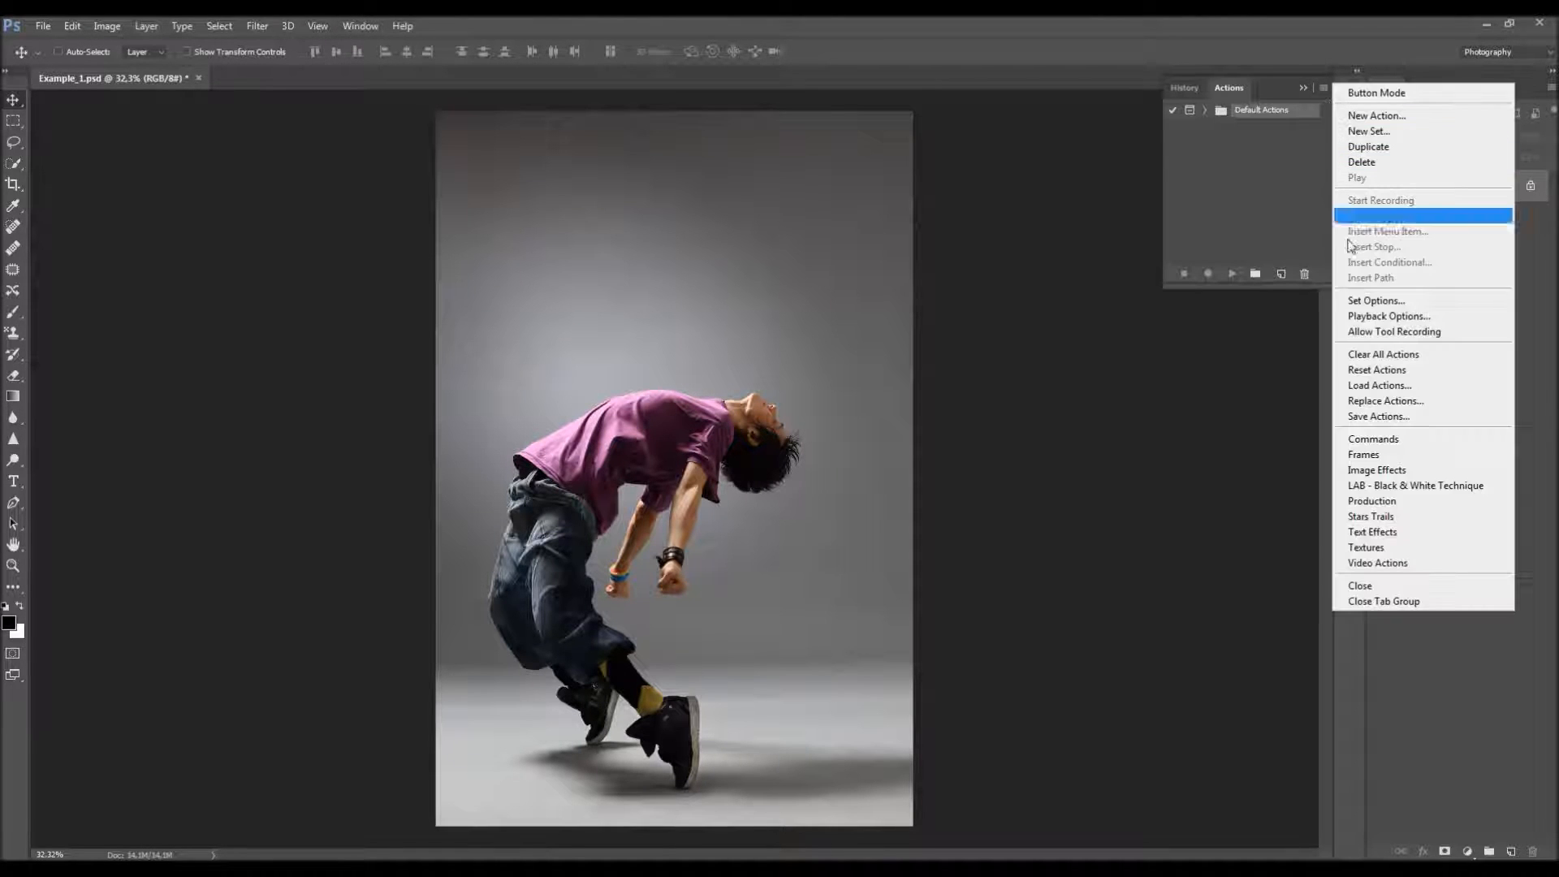
left_click(1389, 387)
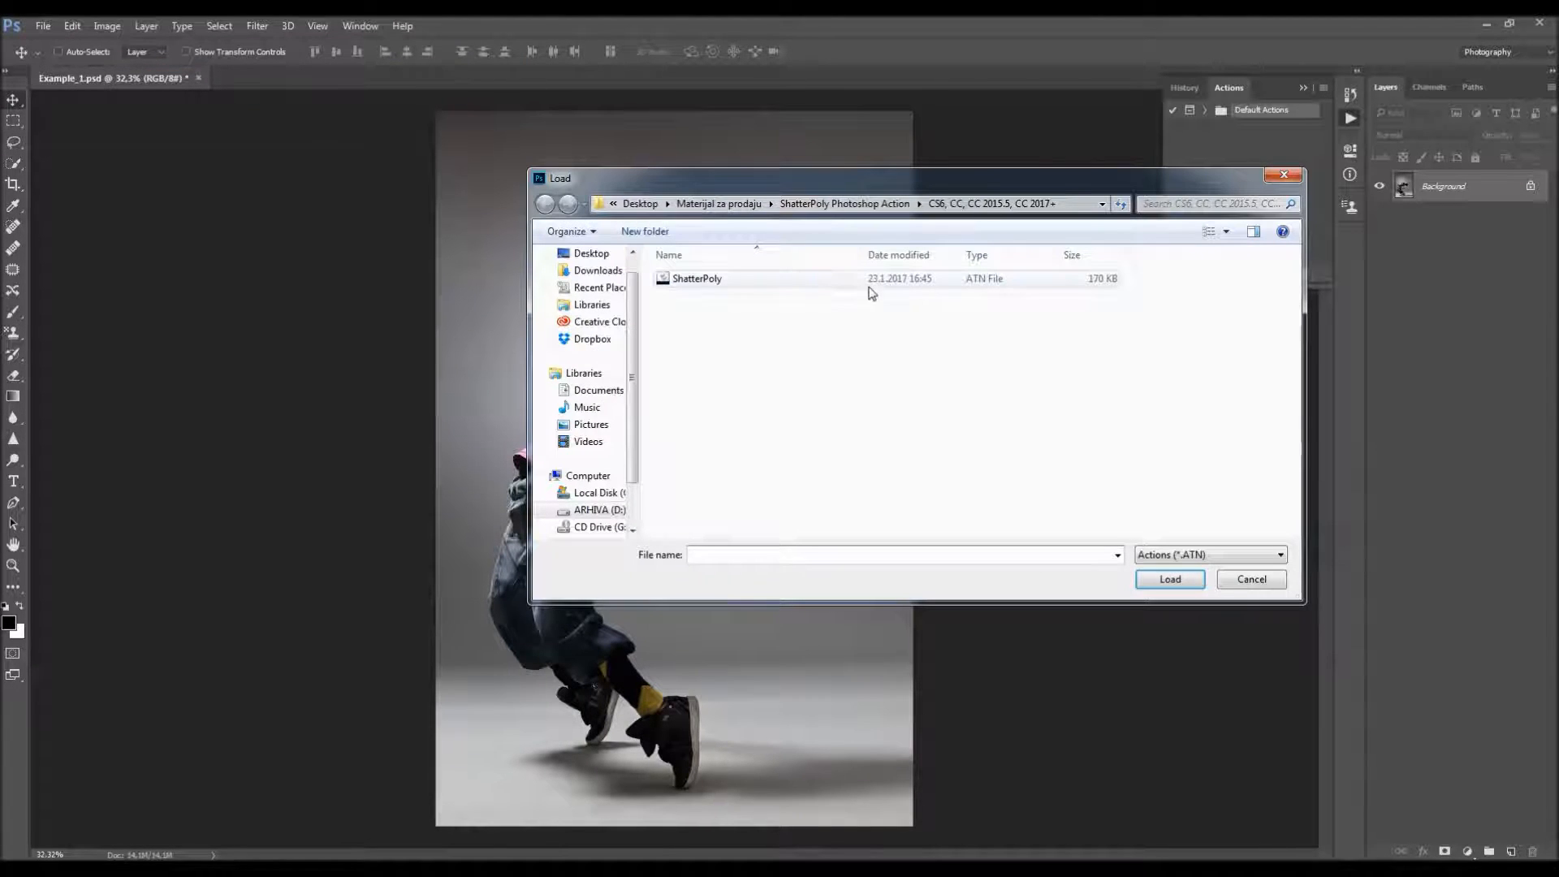
left_click(848, 284)
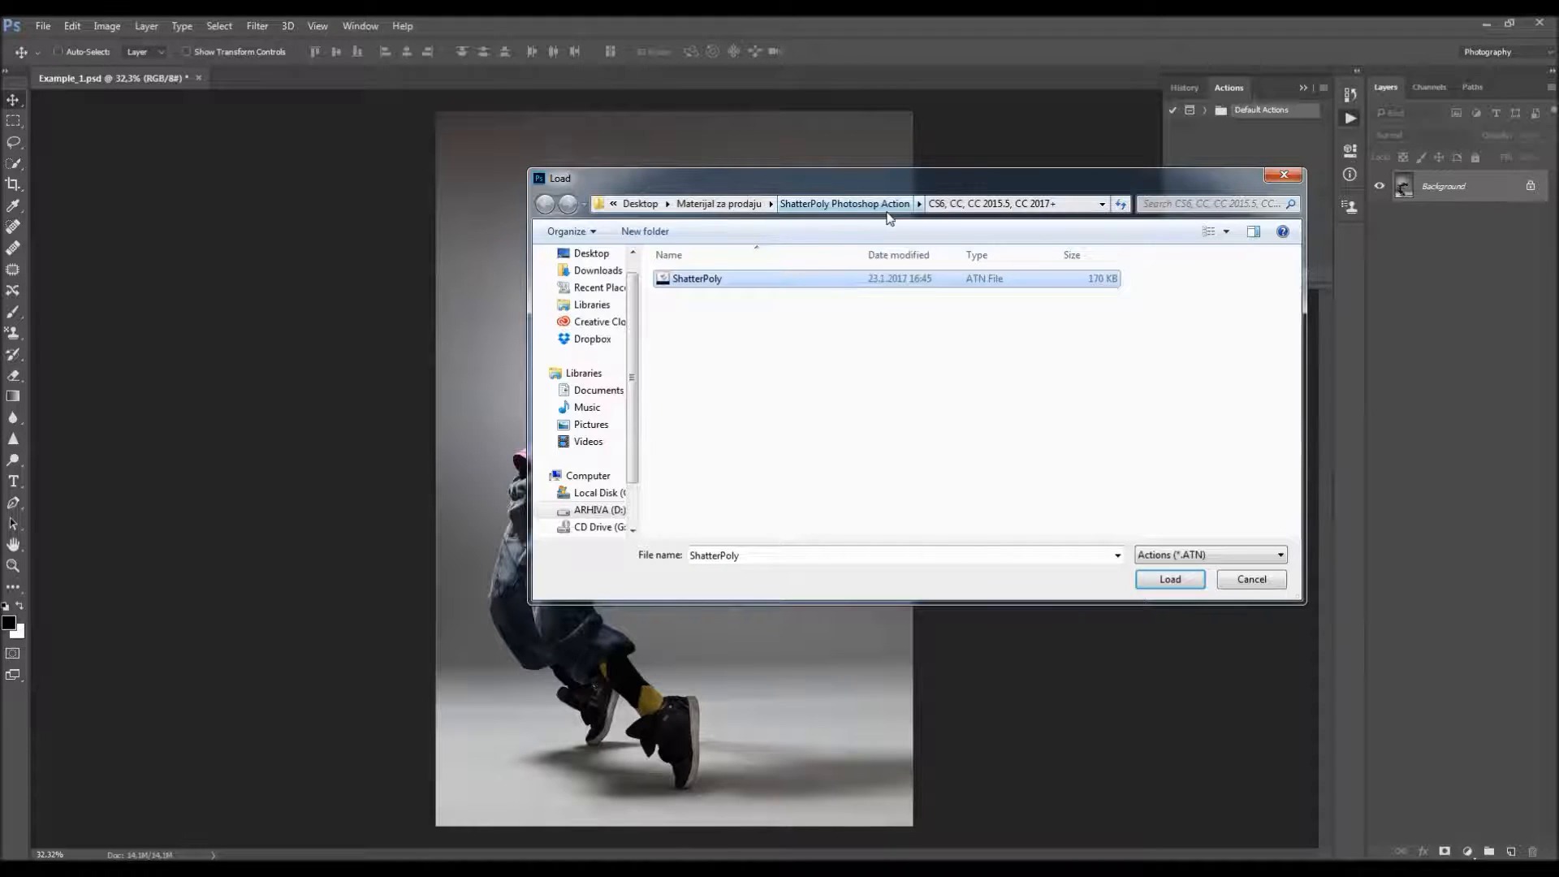
left_click(886, 208)
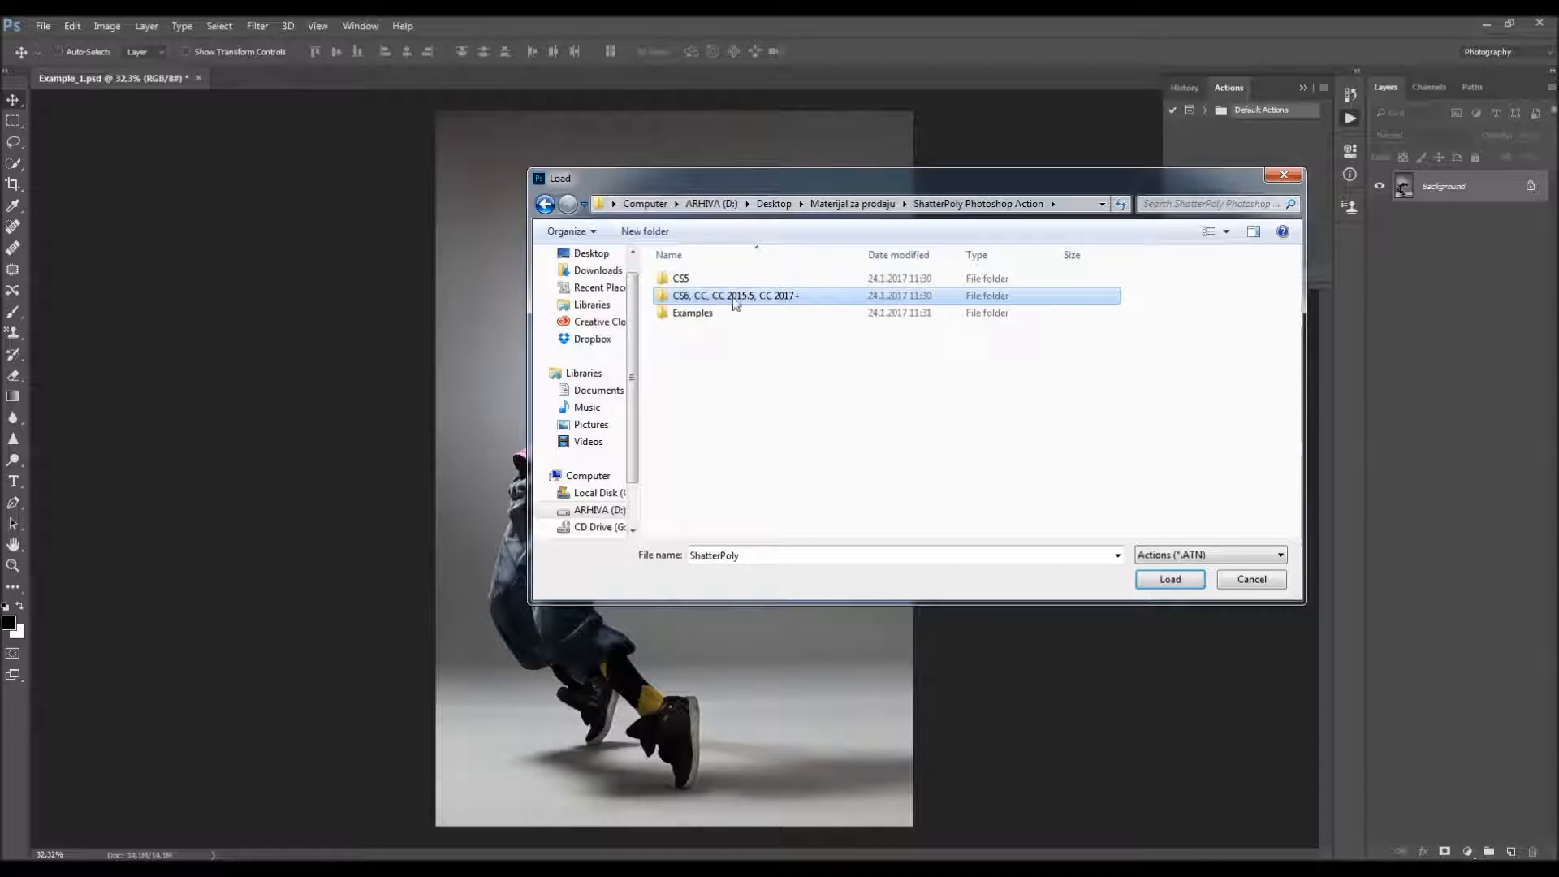
double_click(770, 302)
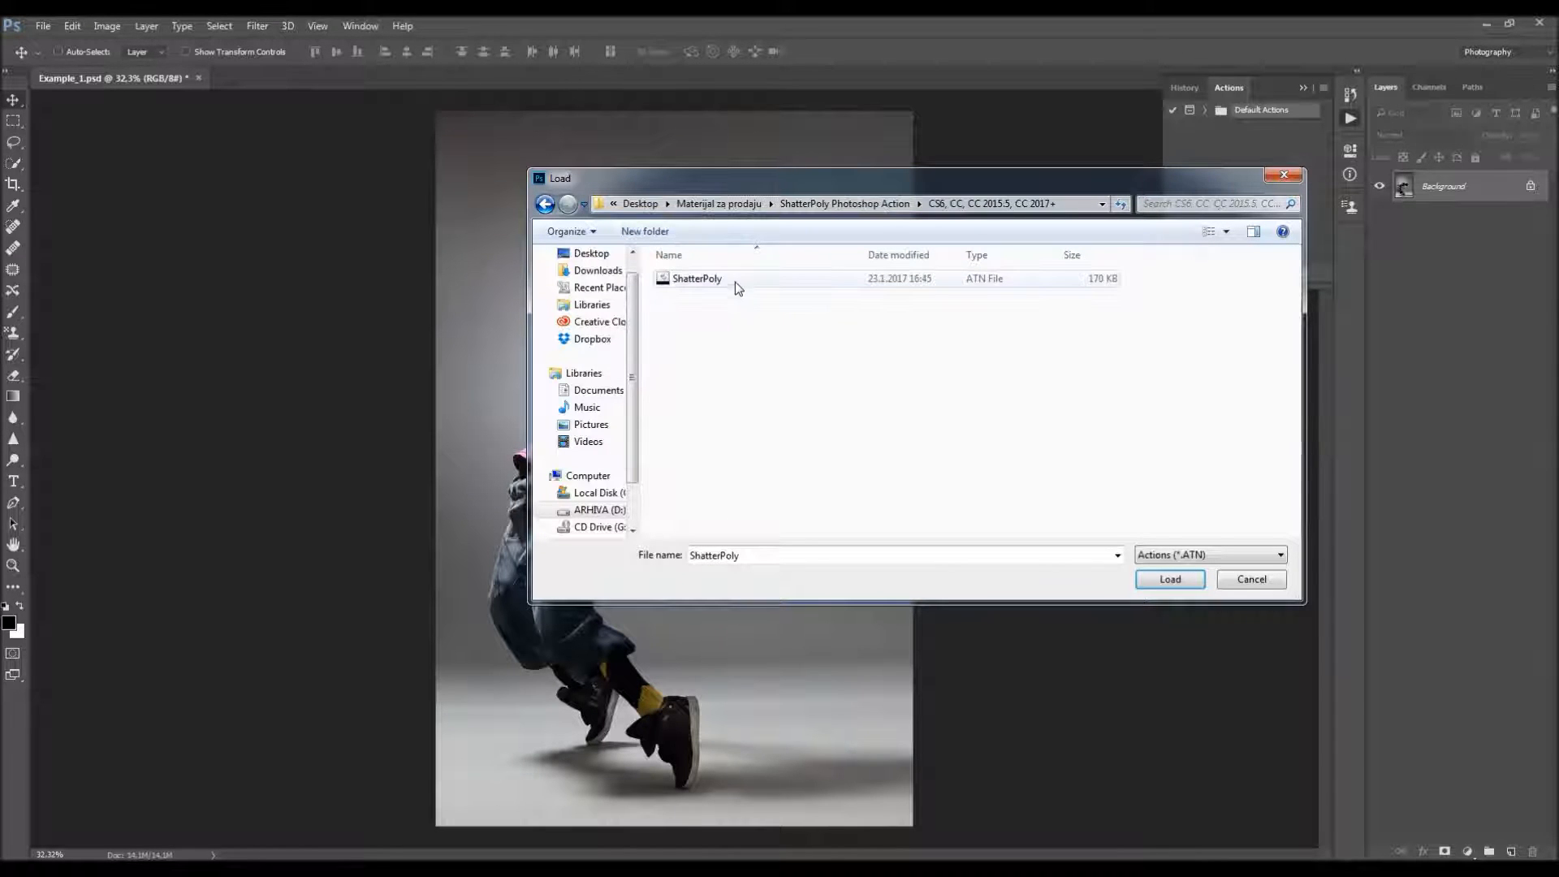
left_click(733, 281)
left_click(1169, 578)
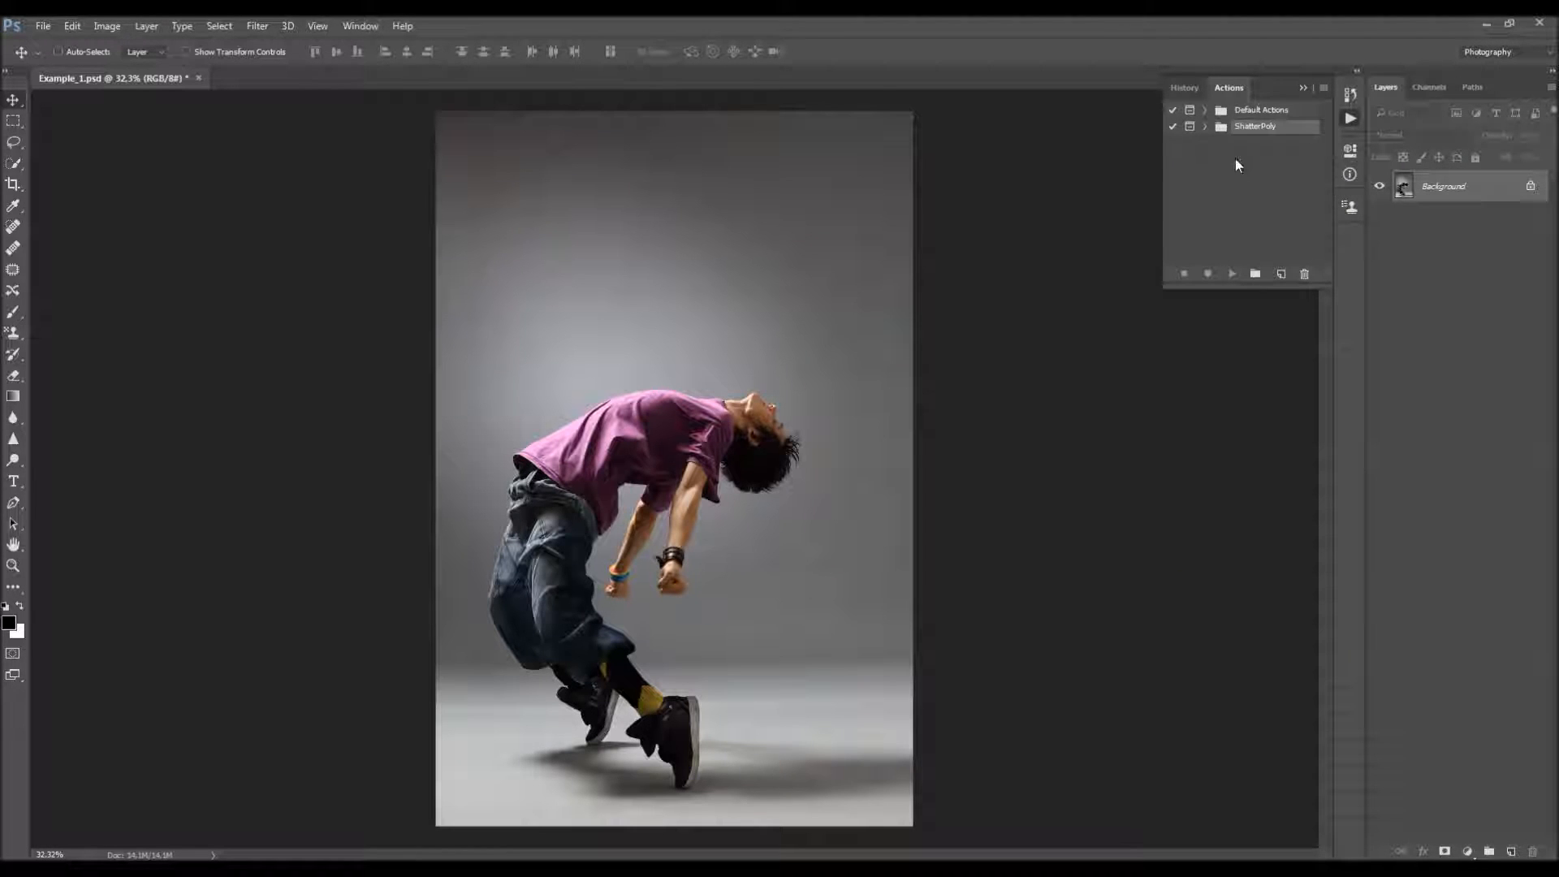
left_click(1205, 126)
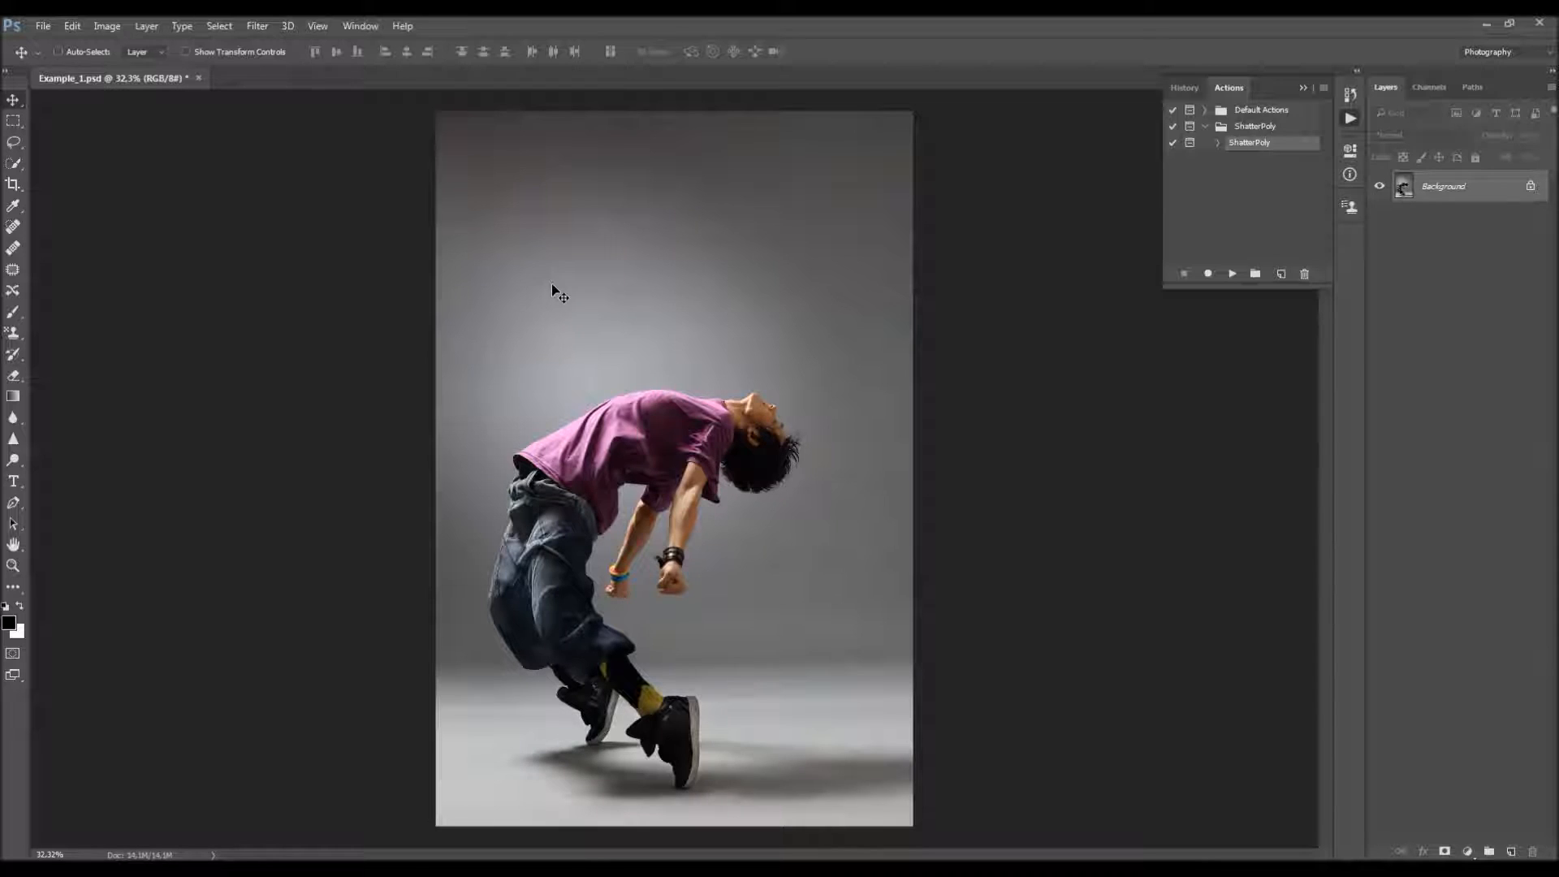
- Replace the Brush tool's presets with the ShatterPoly_Brushes file from the ShatterPoly Photoshop Action folder
key("b")
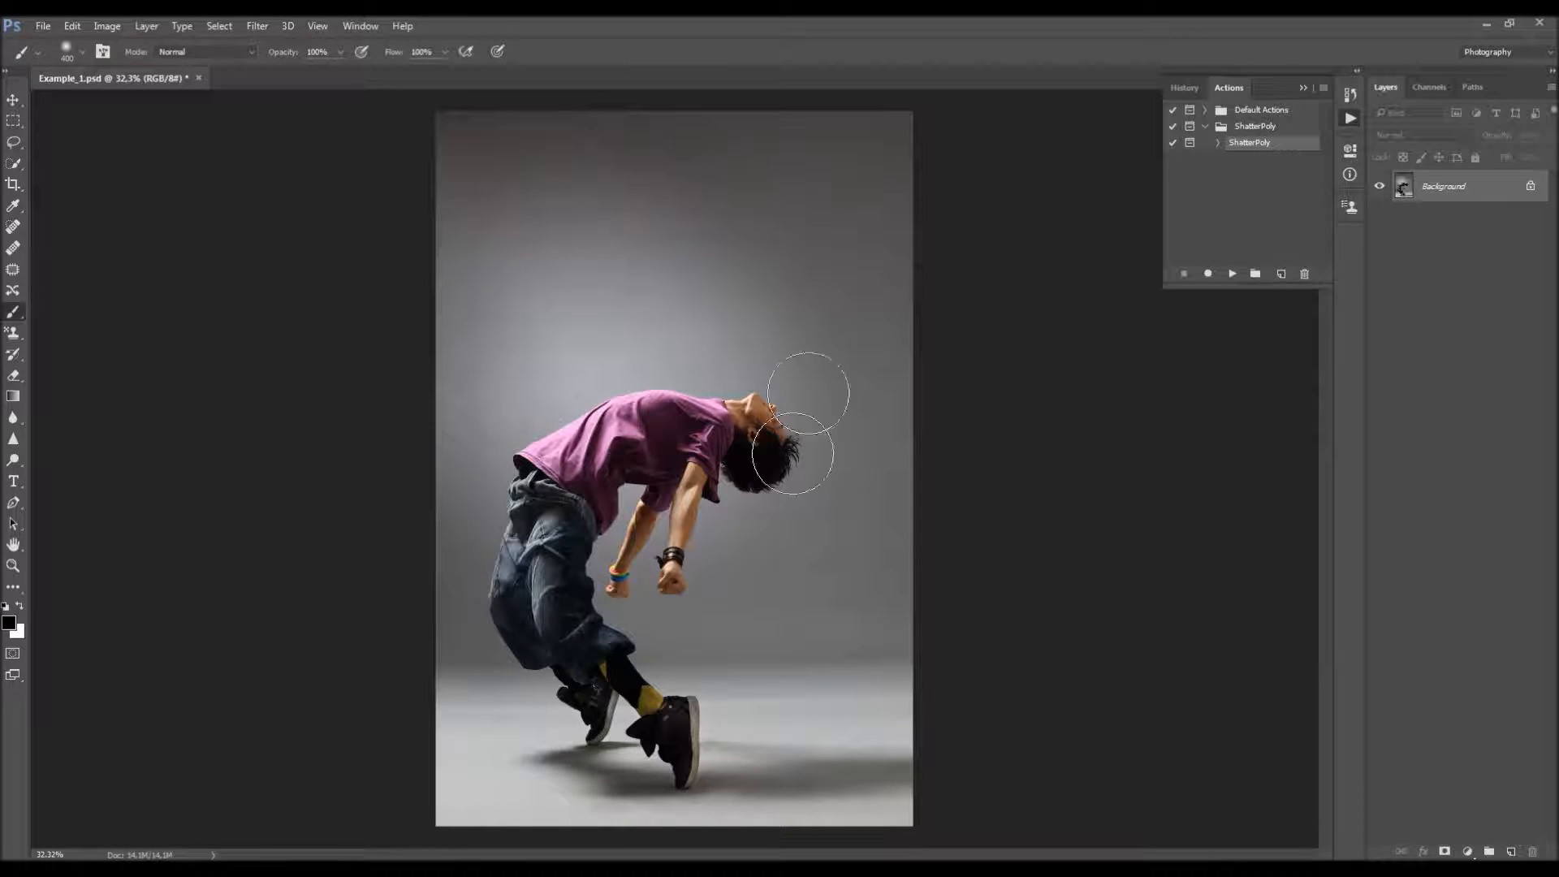
right_click(659, 298)
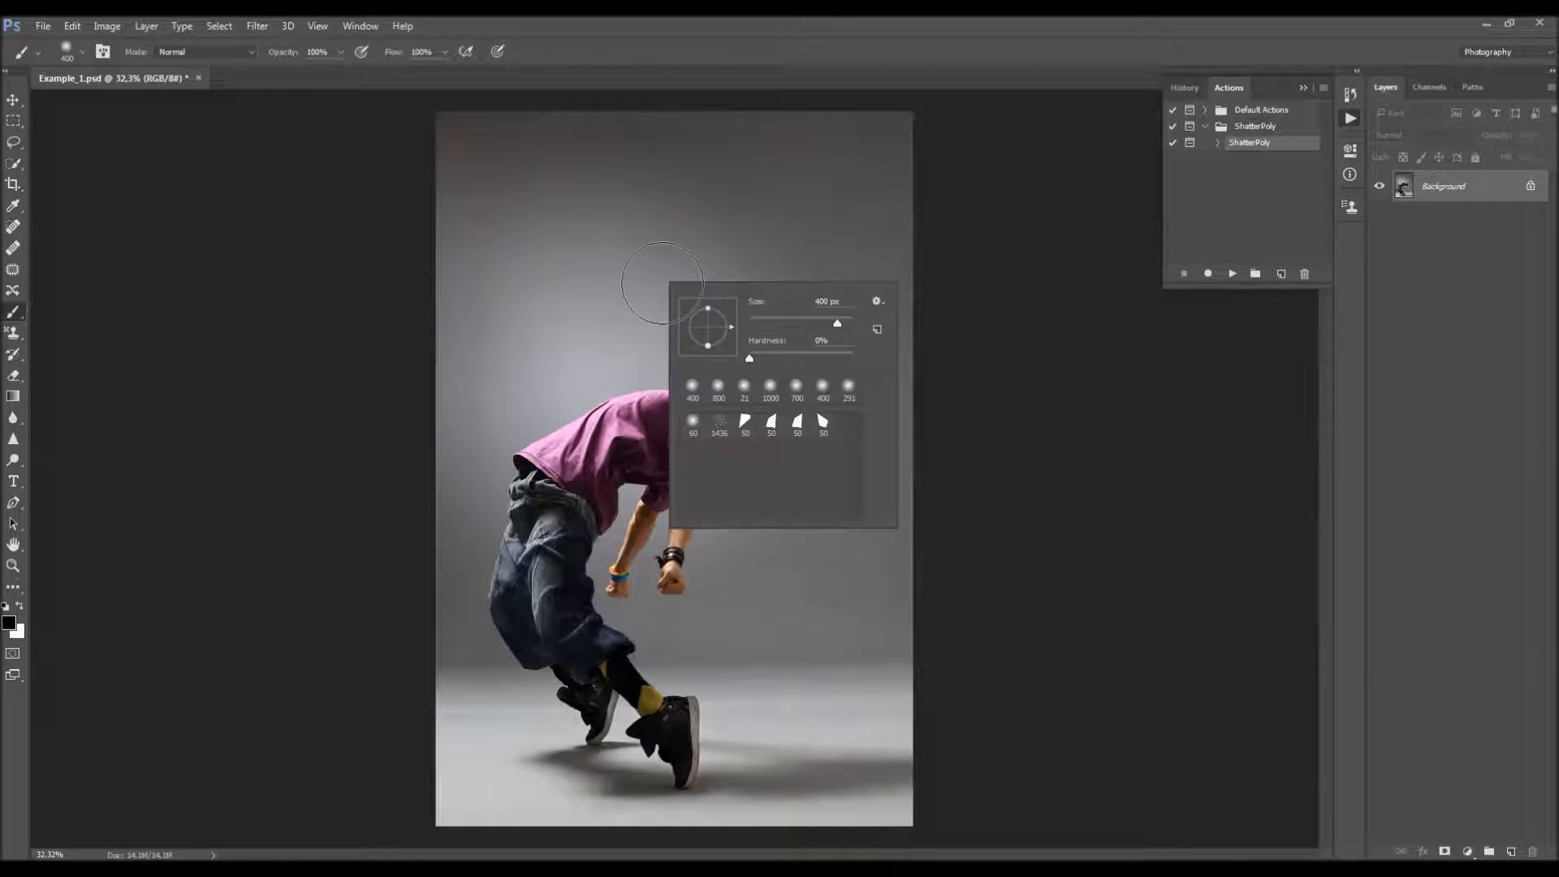
left_click(878, 302)
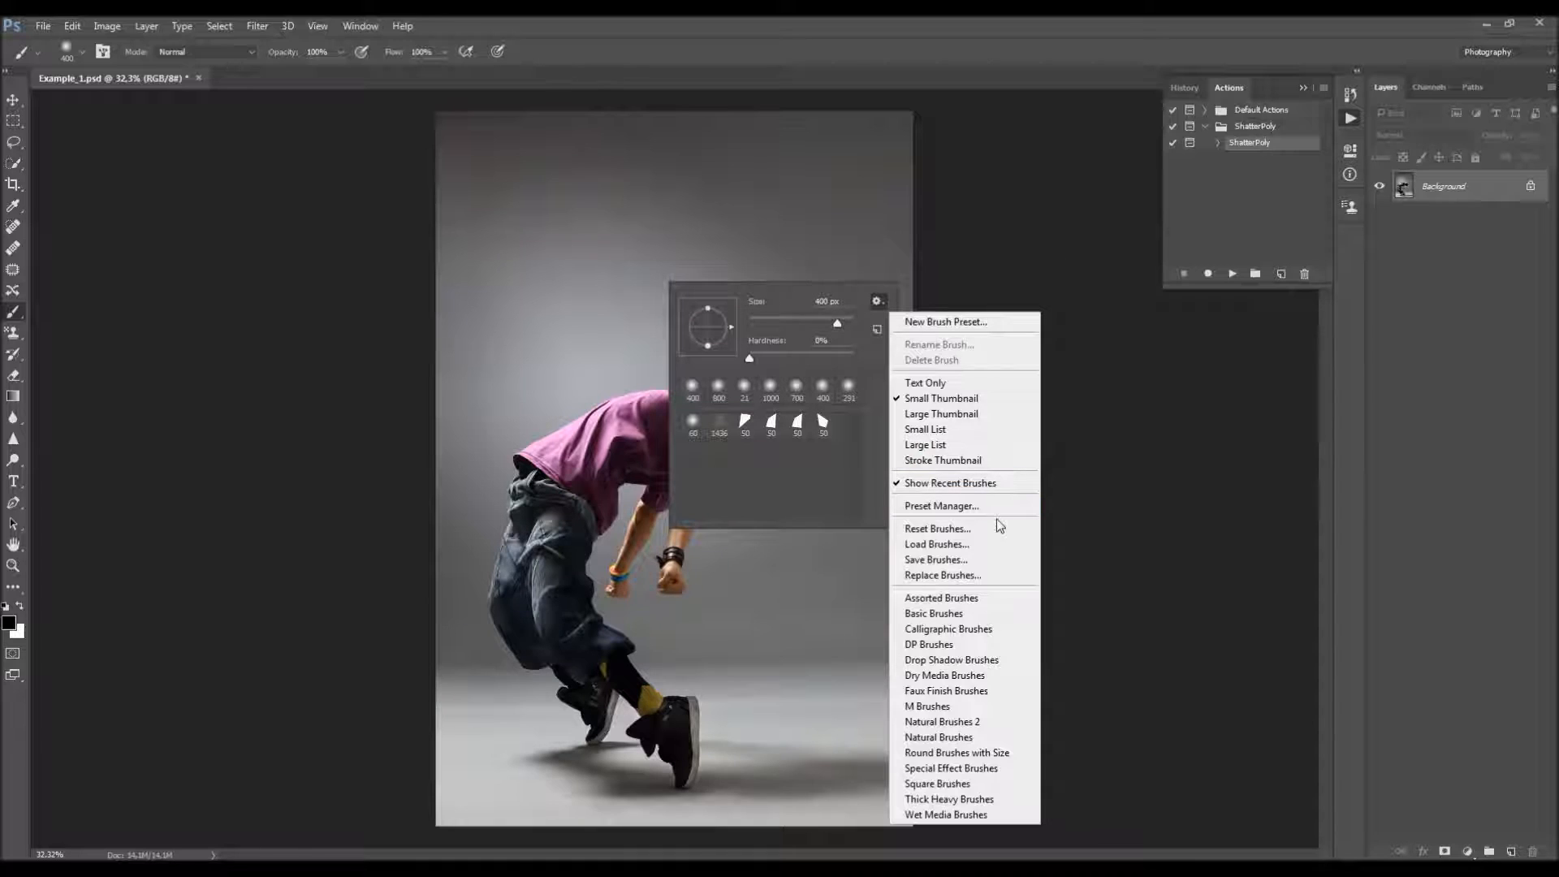
left_click(947, 574)
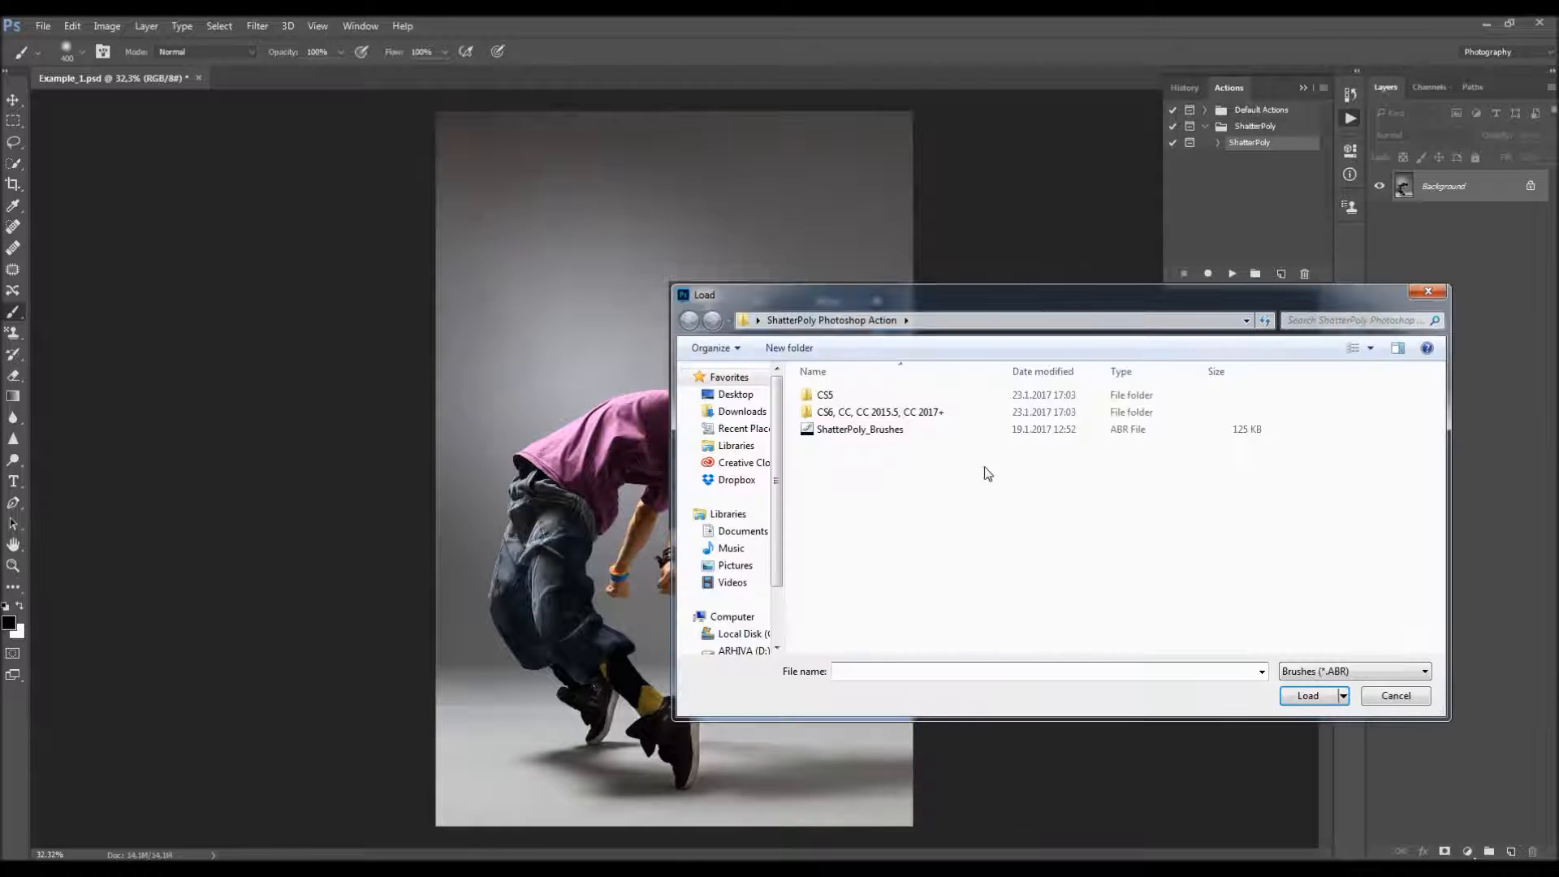
left_click(877, 431)
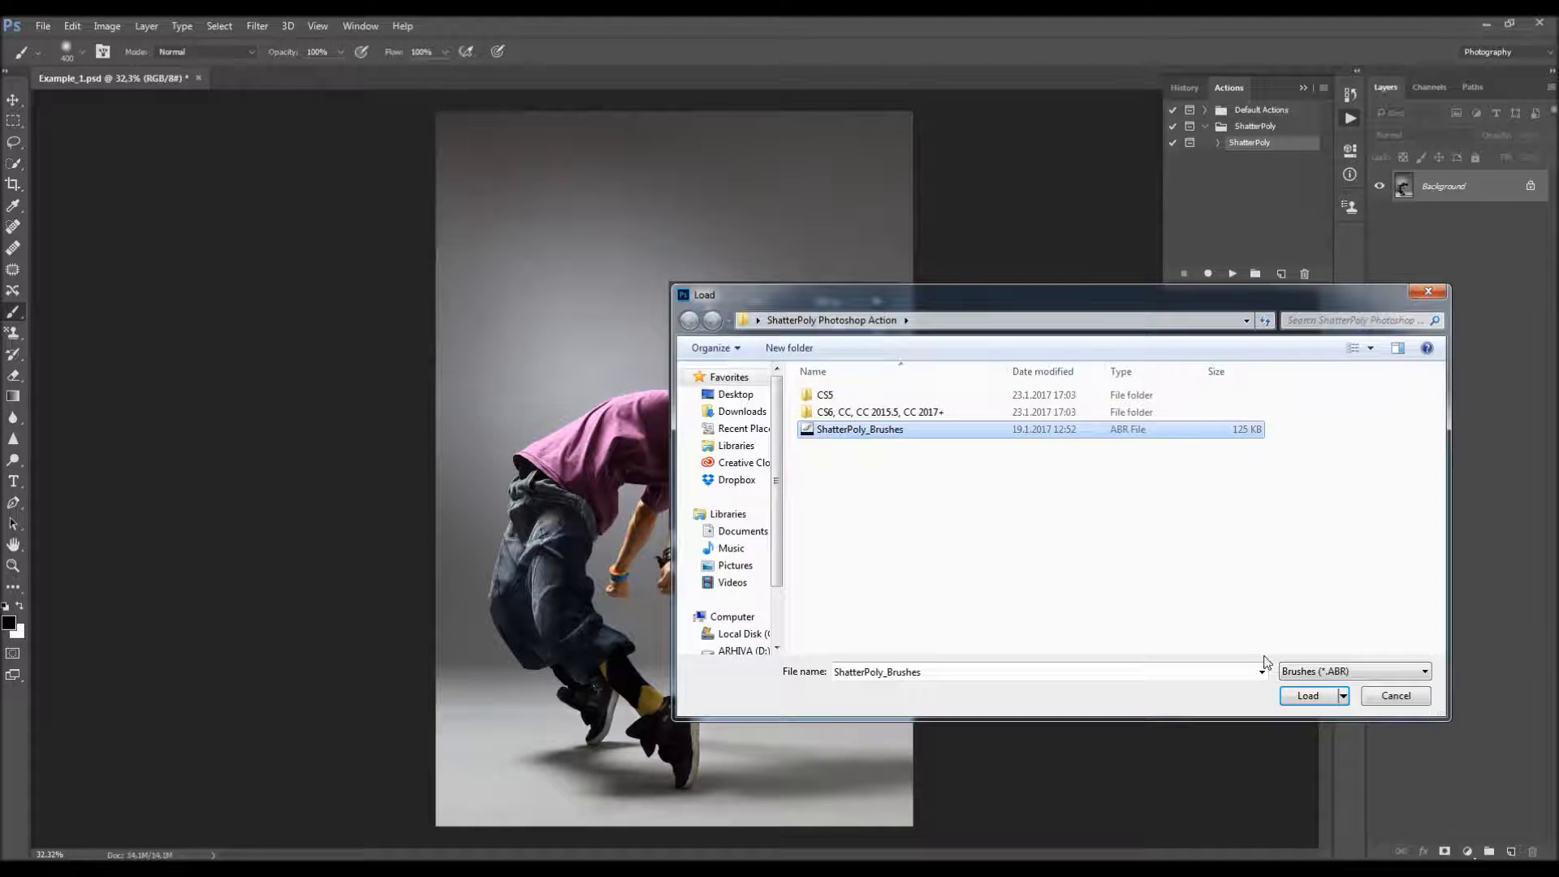
left_click(1301, 696)
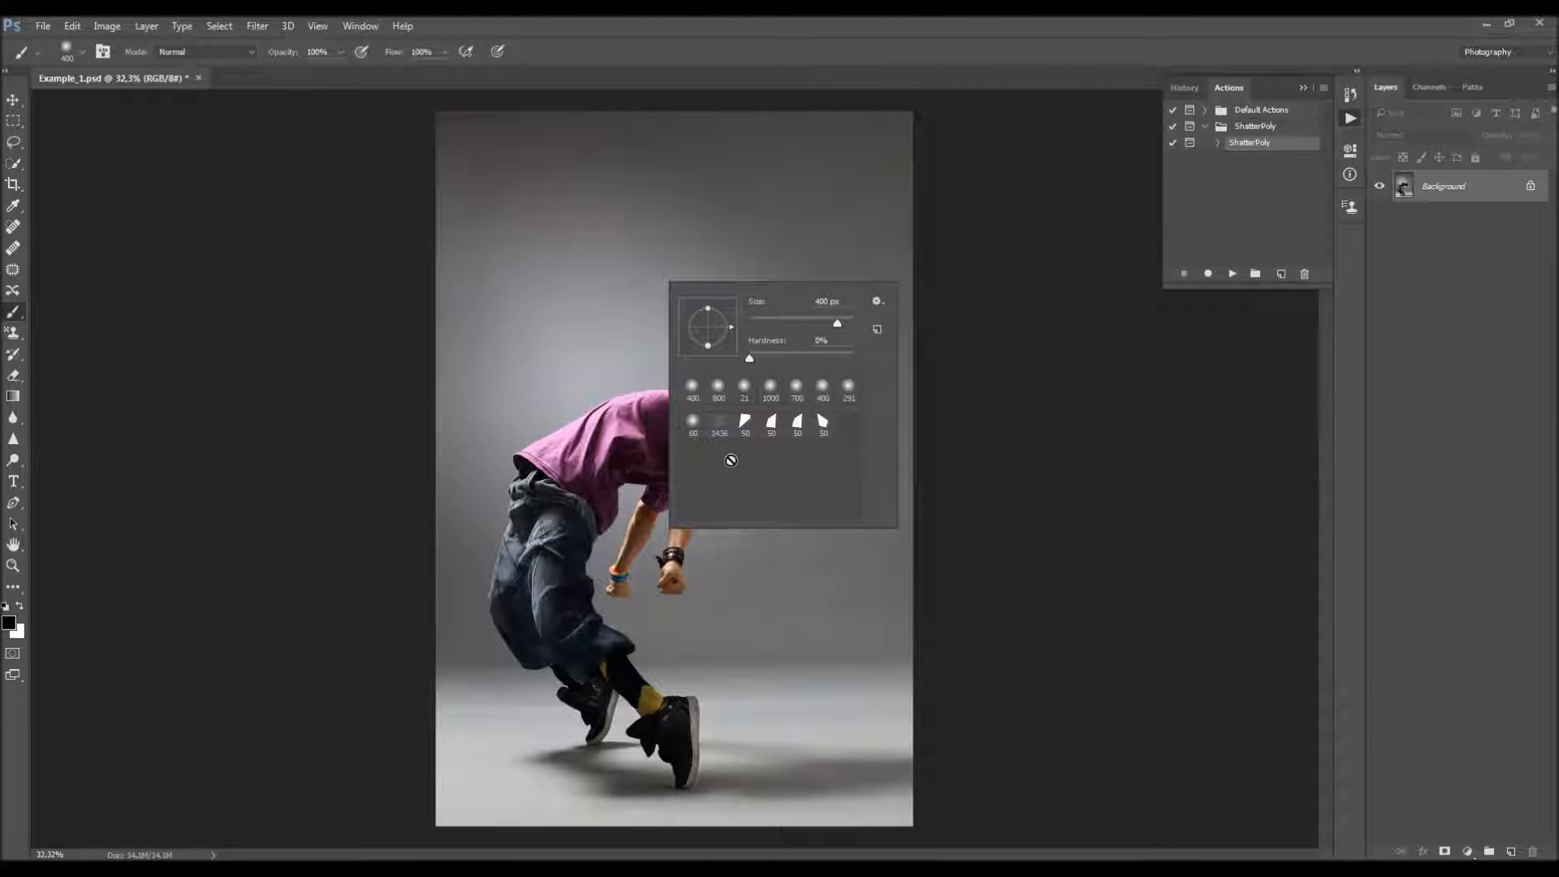
double_click(828, 394)
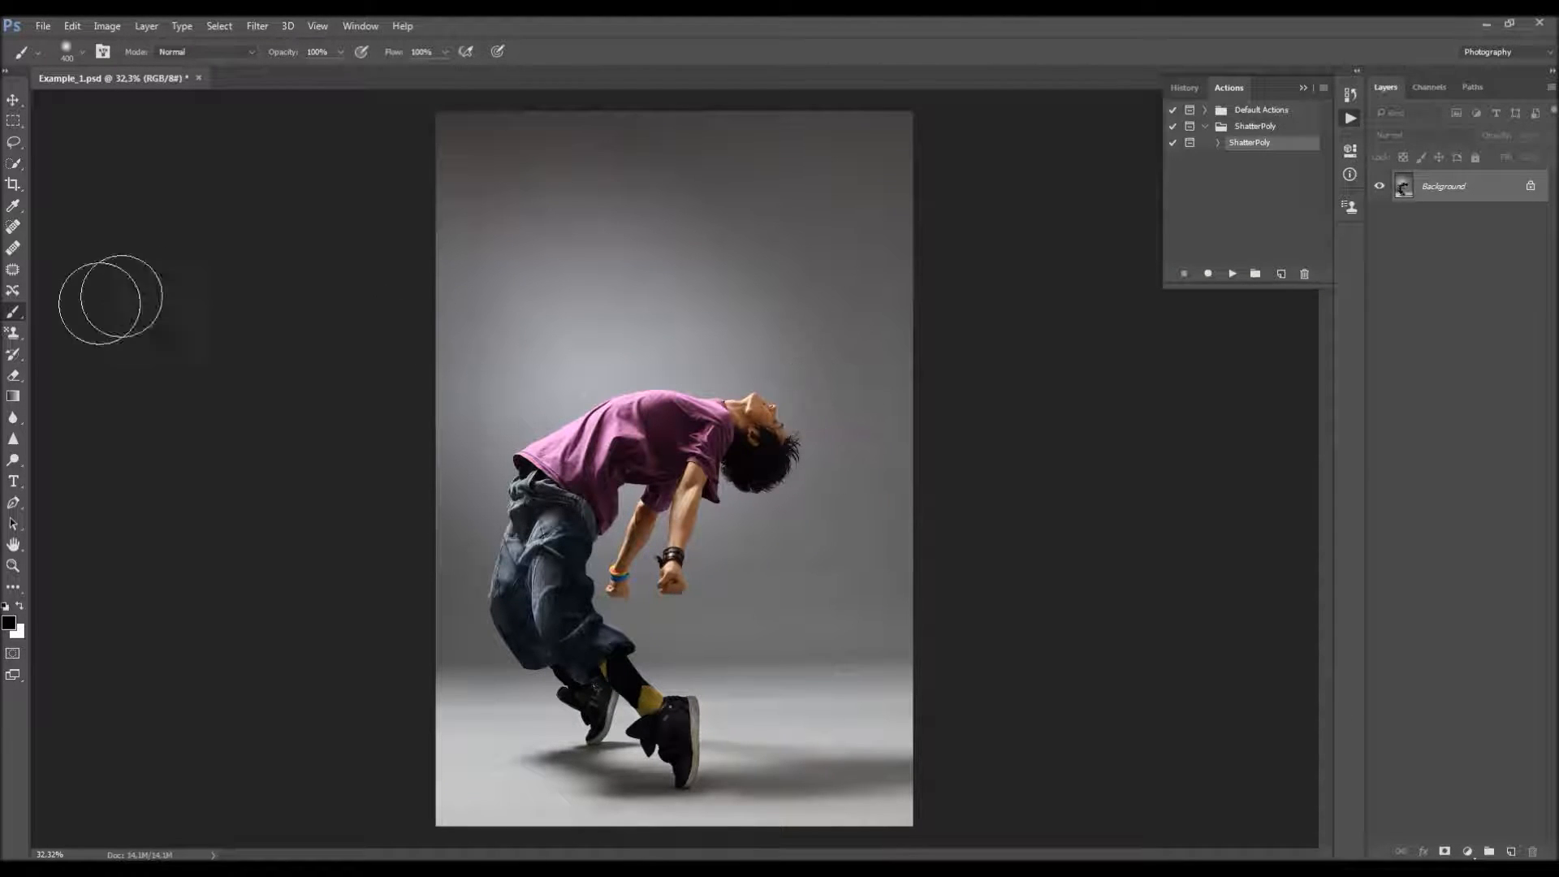
- Replace the Pattern Stamp tool's patterns with the ShatterPoly_Patterns file from the ShatterPoly Photoshop Action folder
left_click(18, 339)
right_click(18, 339)
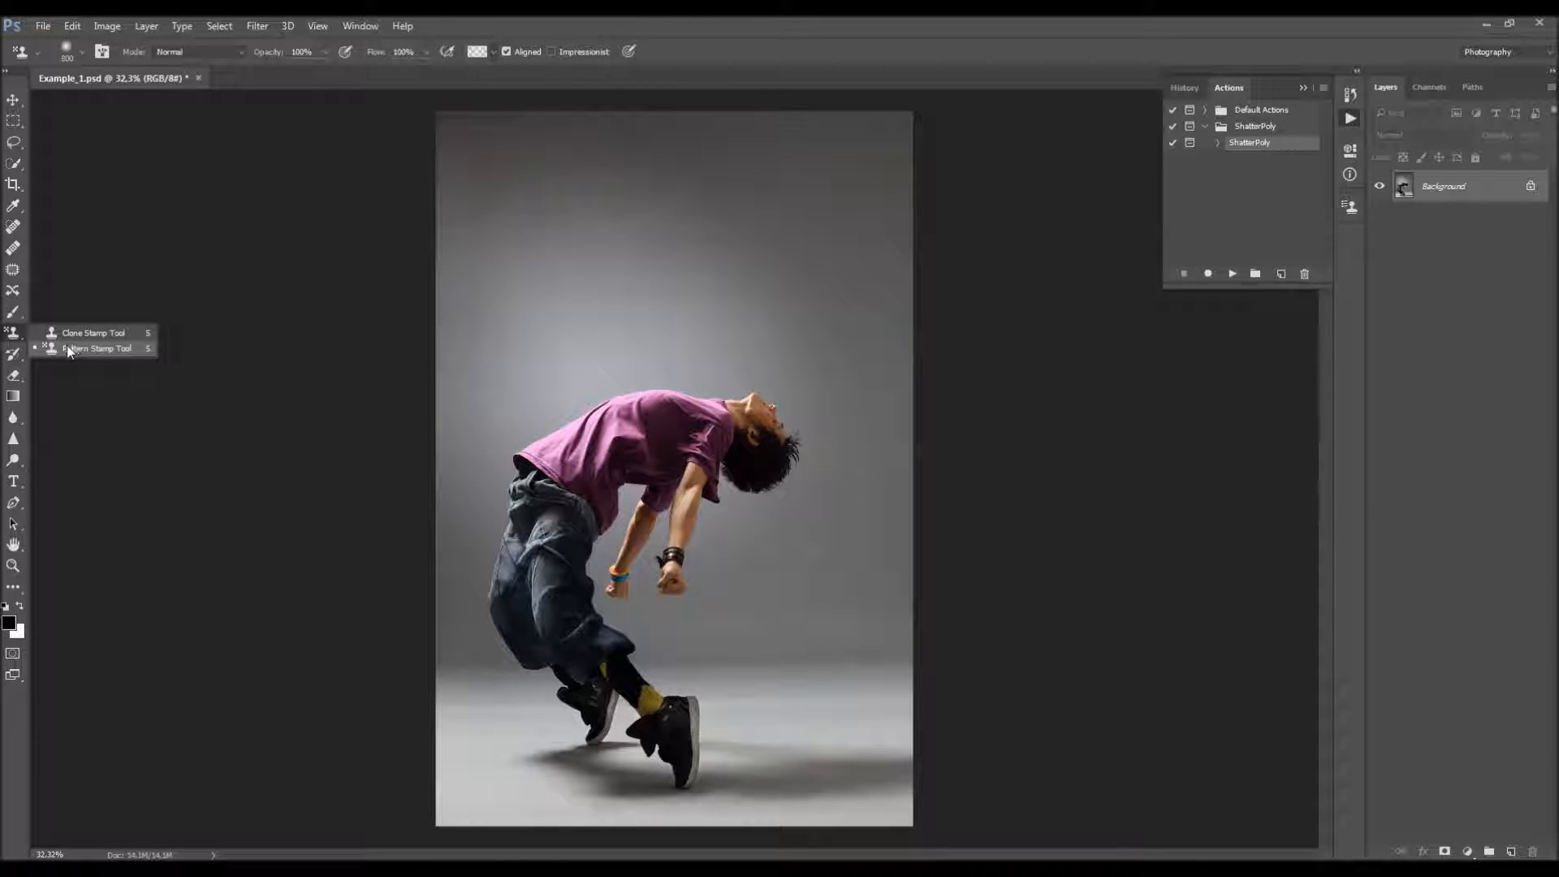
left_click(95, 348)
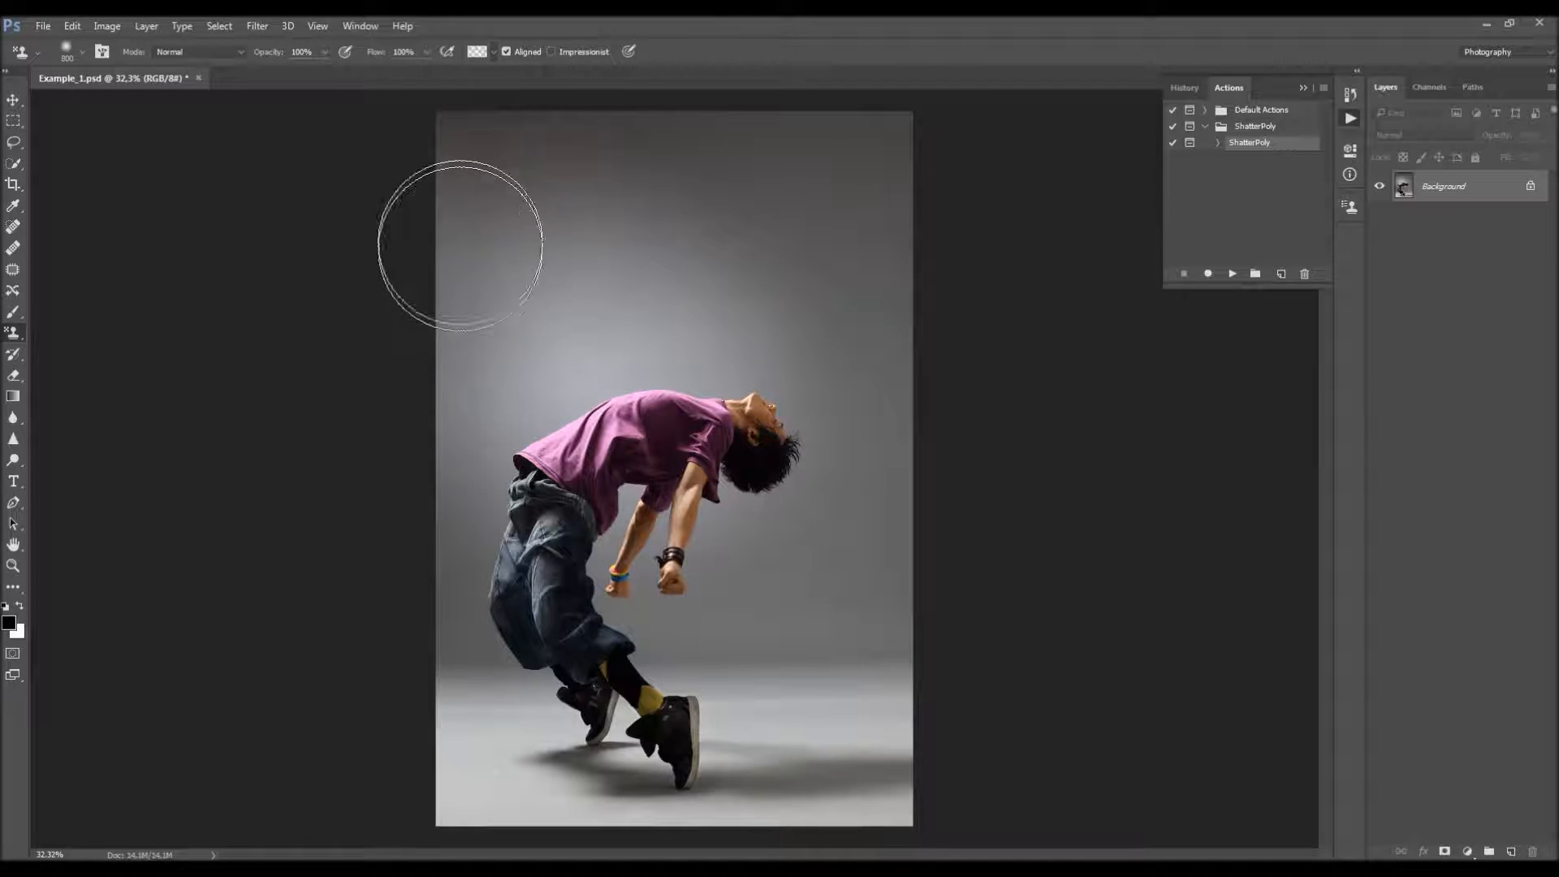
left_click(494, 52)
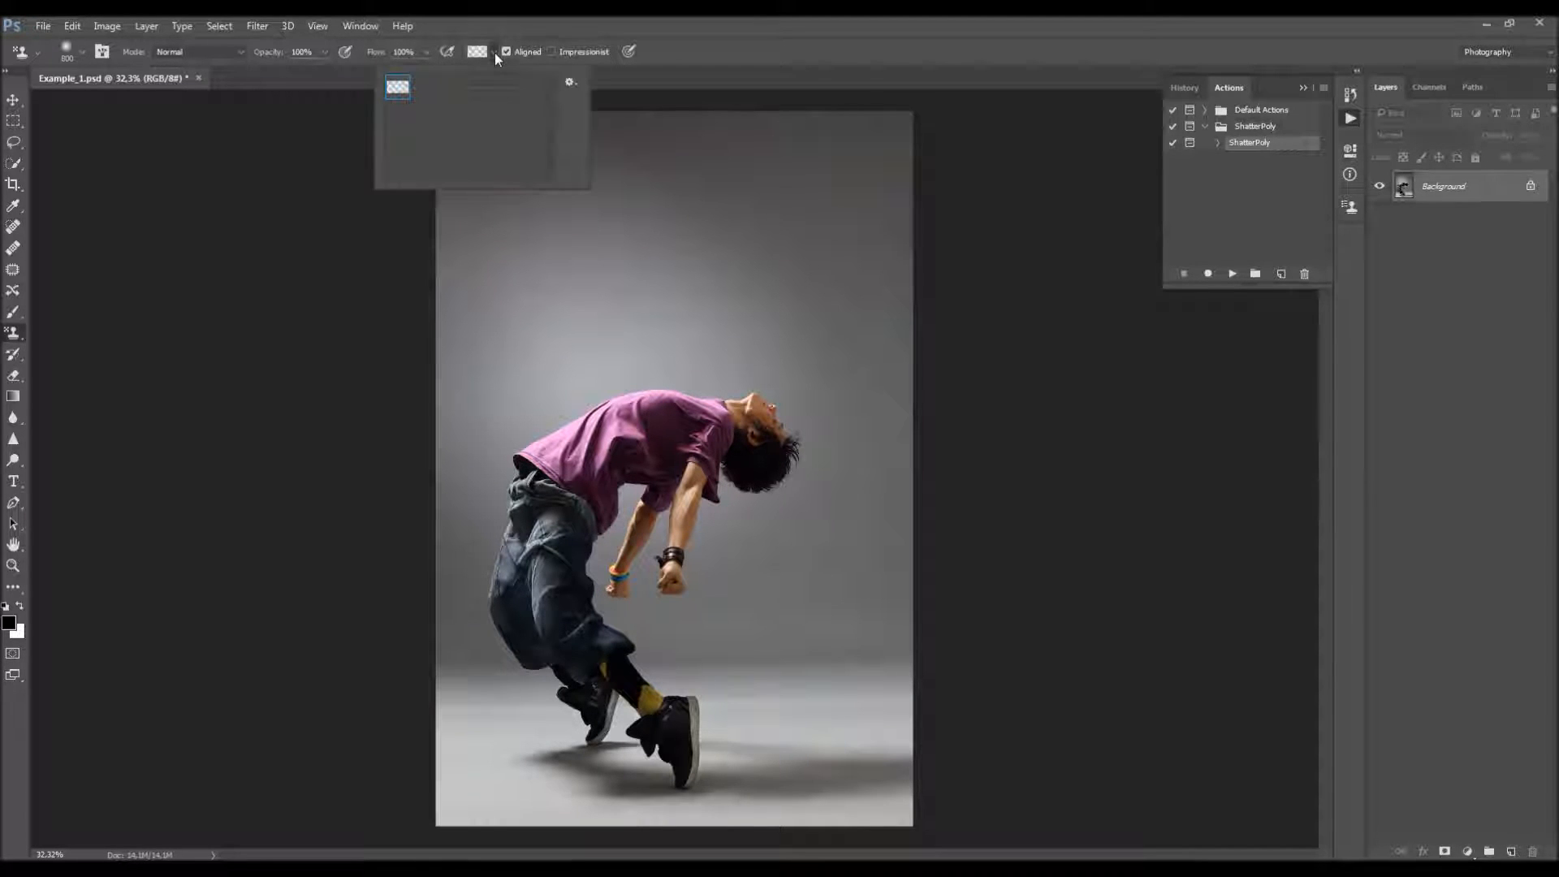
left_click(569, 84)
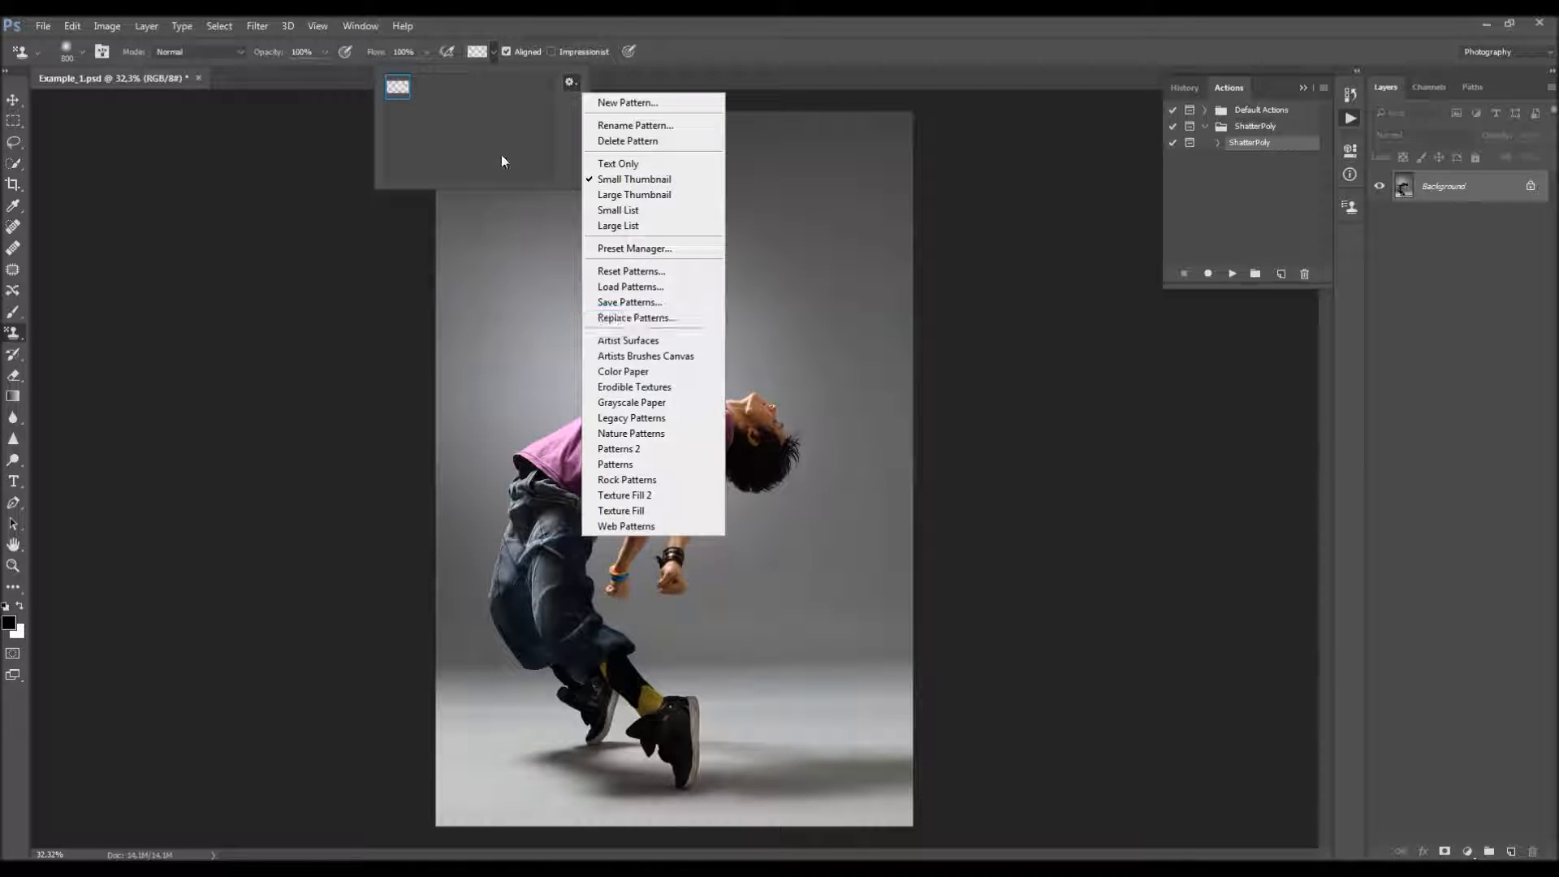
left_click(647, 318)
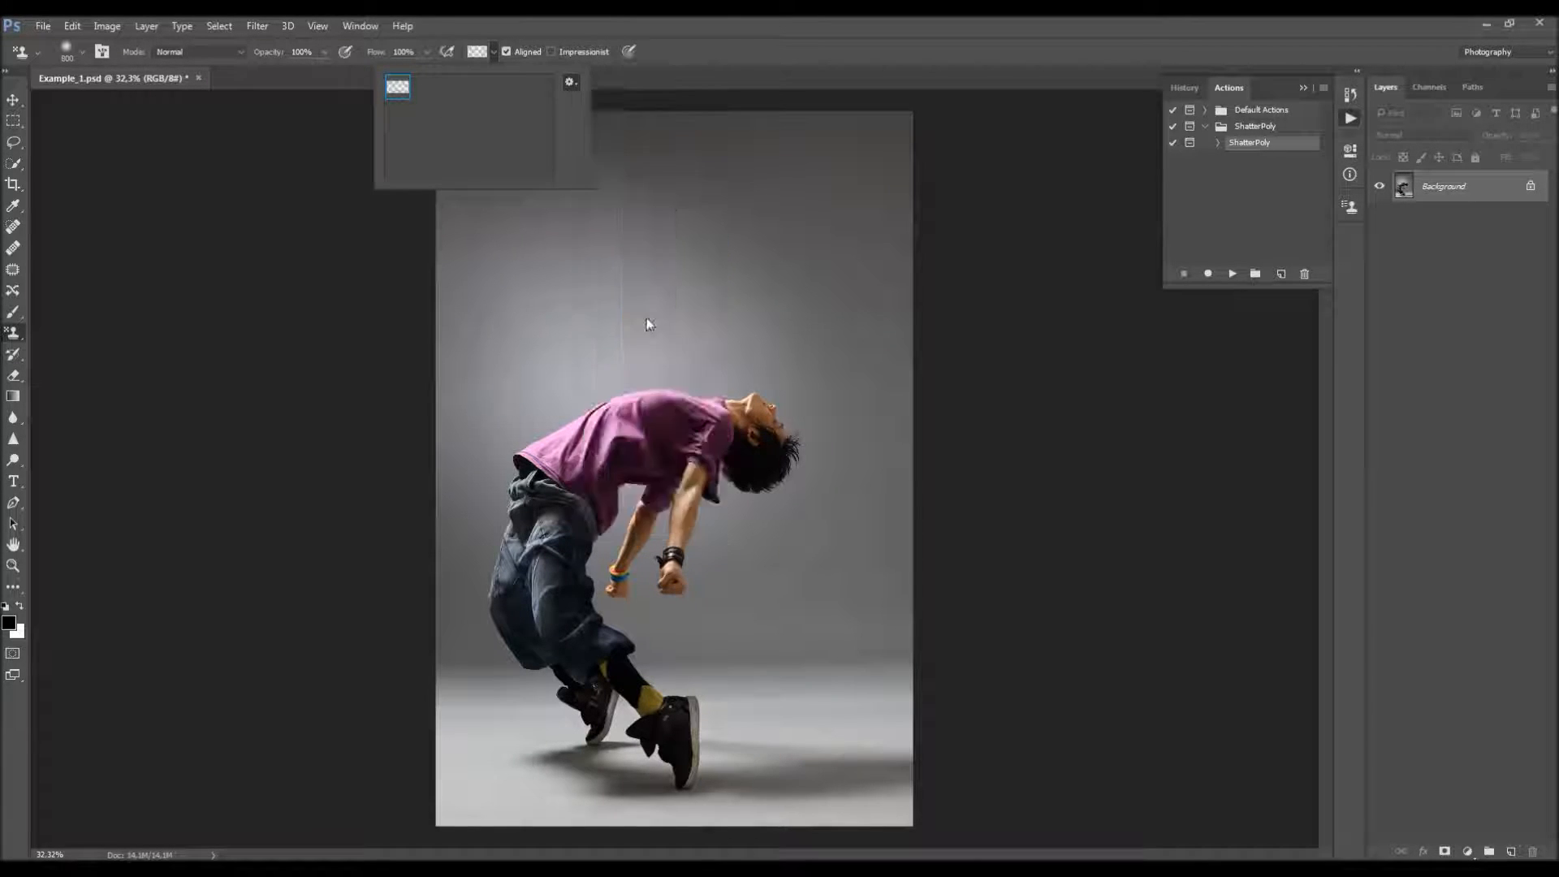
left_click(595, 212)
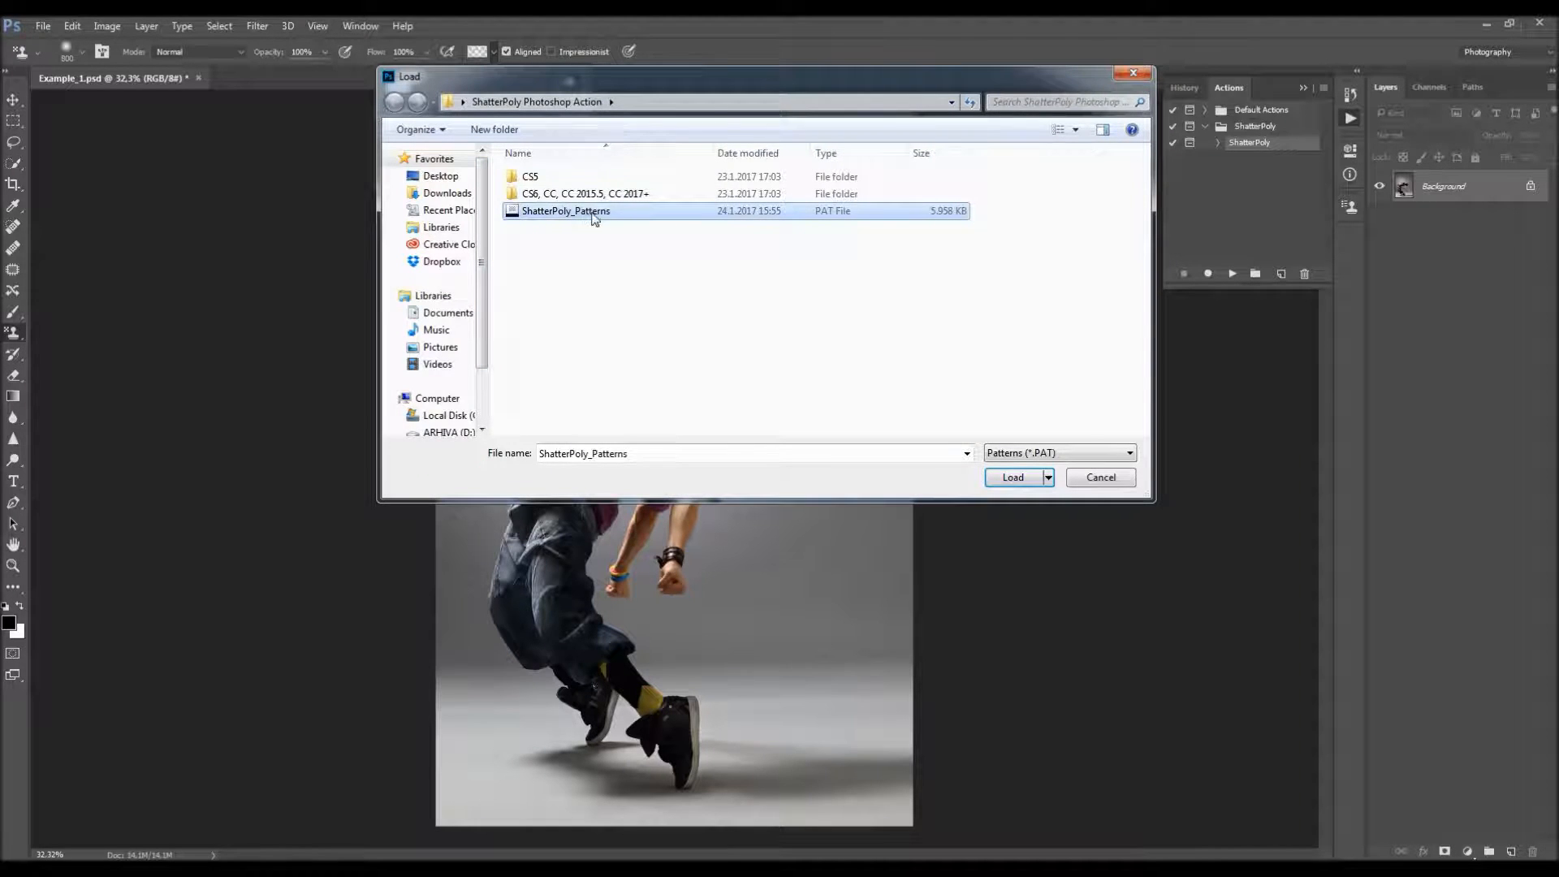
left_click_drag(712, 86, 699, 251)
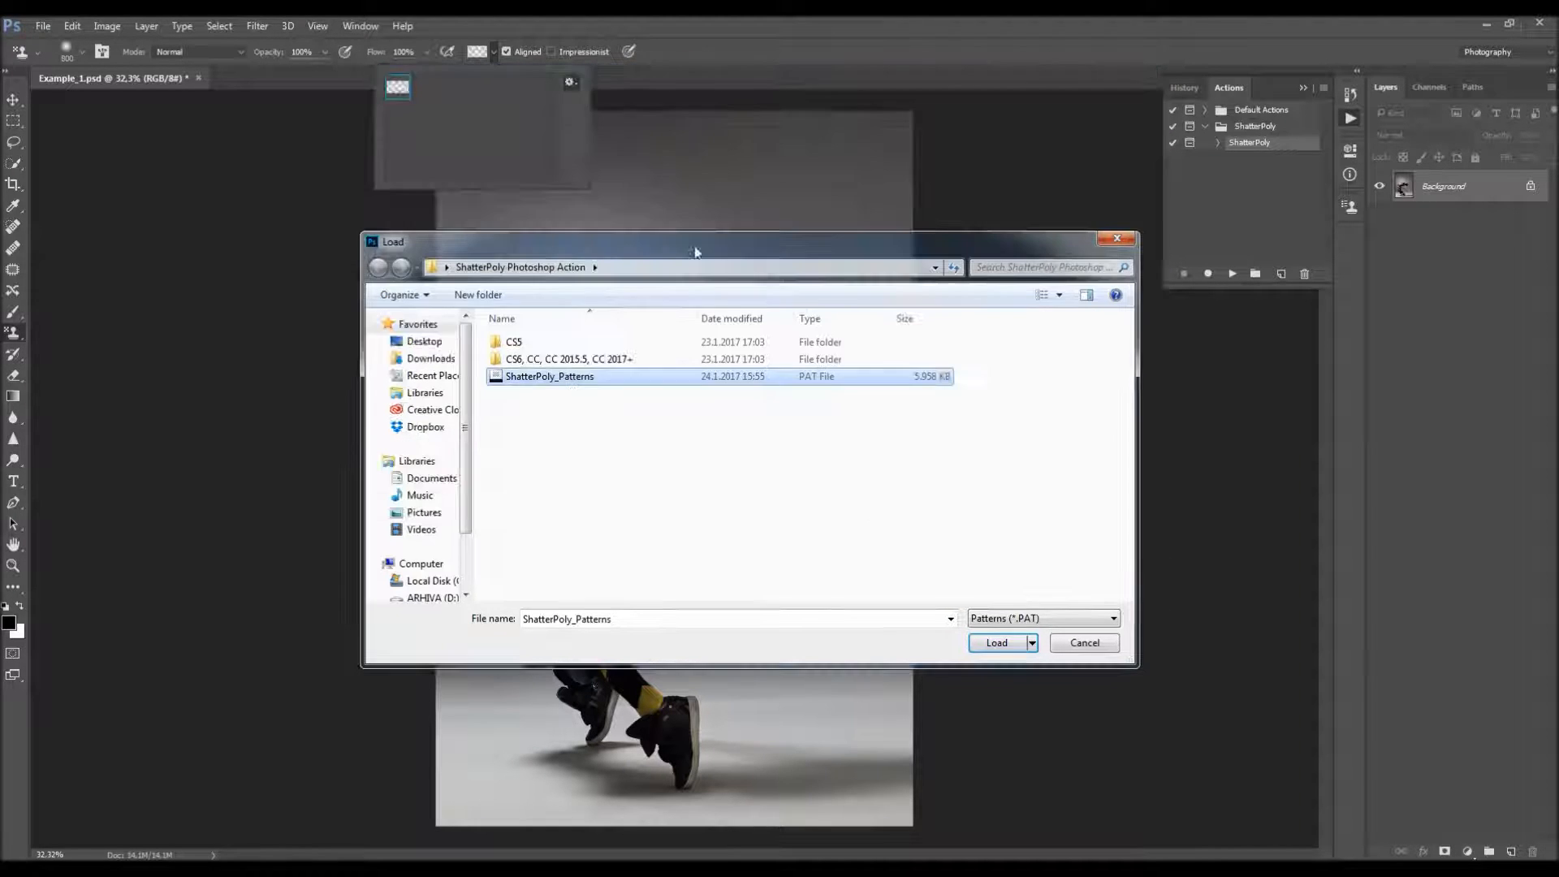
left_click(997, 644)
left_click(402, 91)
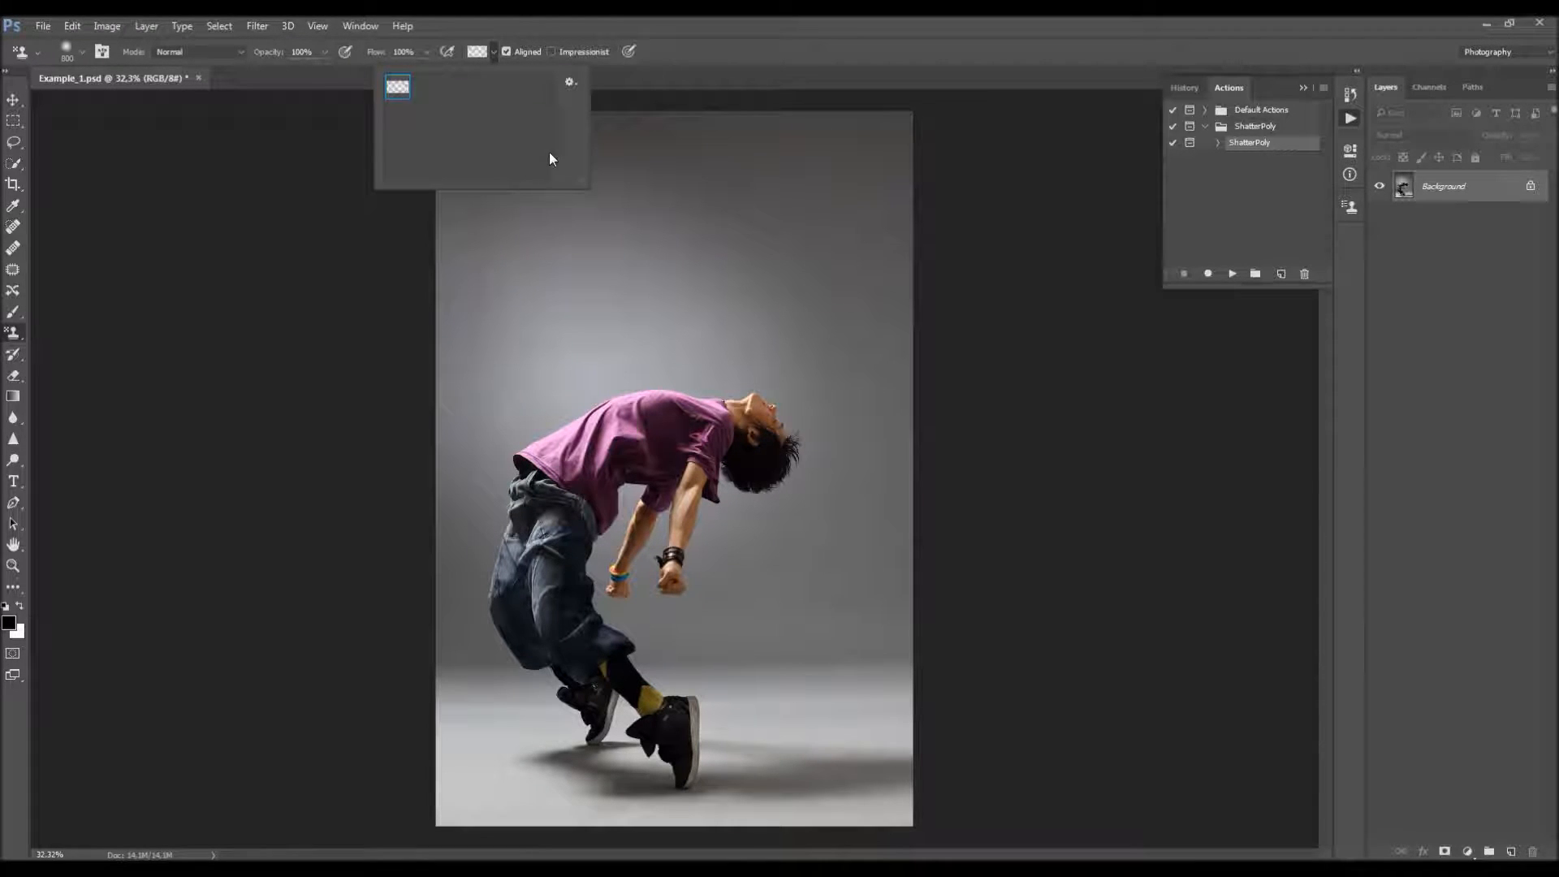
left_click(773, 52)
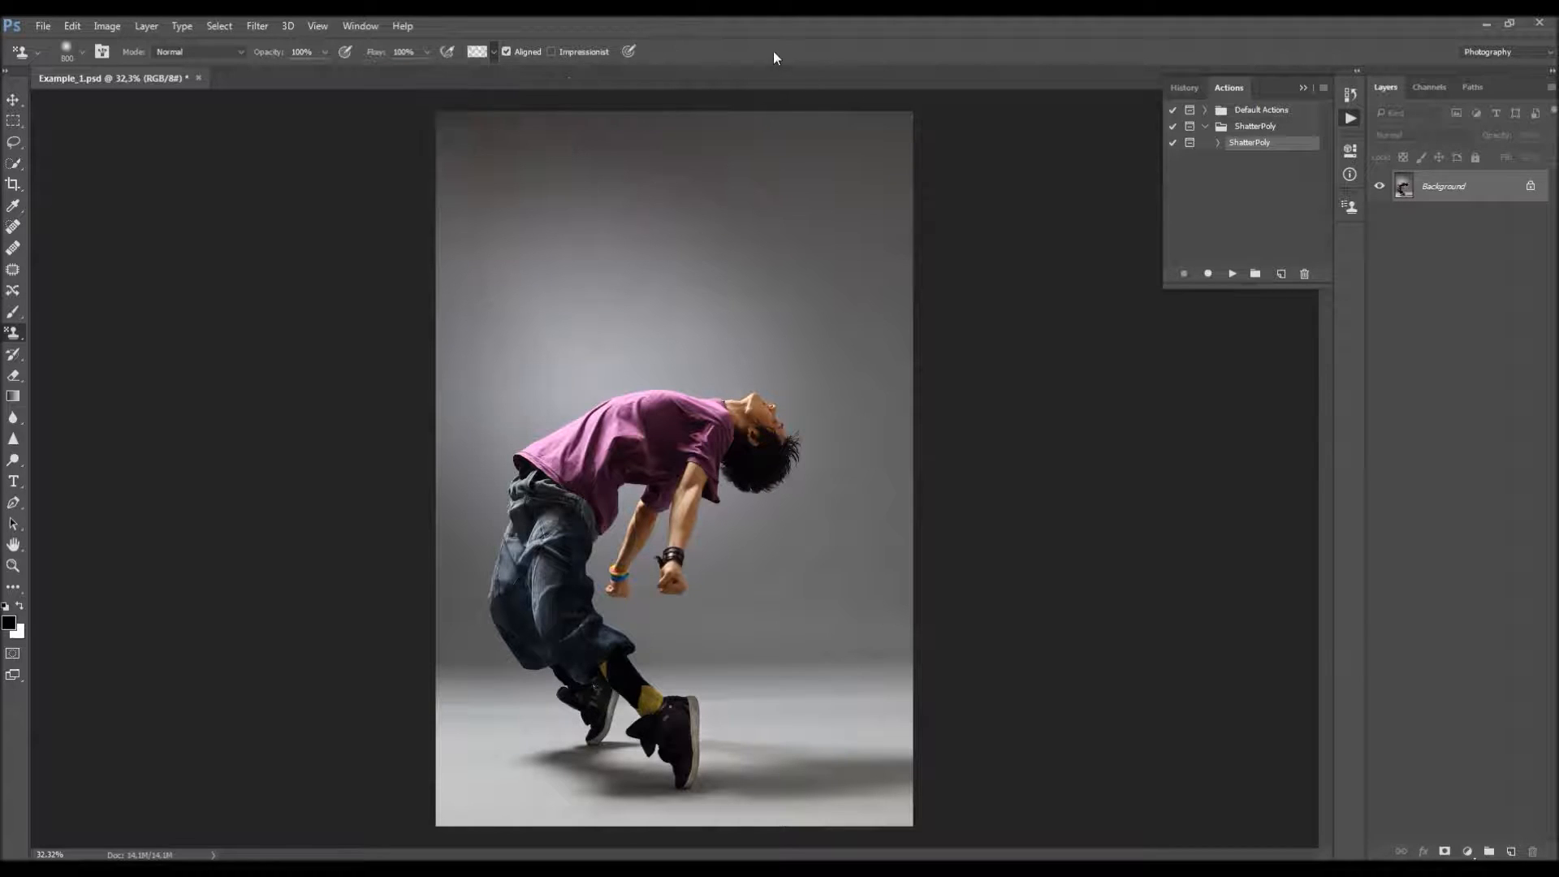
- Create a new empty layer named "brush" above the Background layer
key("h")
key("z")
key("h")
left_click_drag(705, 398, 736, 354)
key("v")
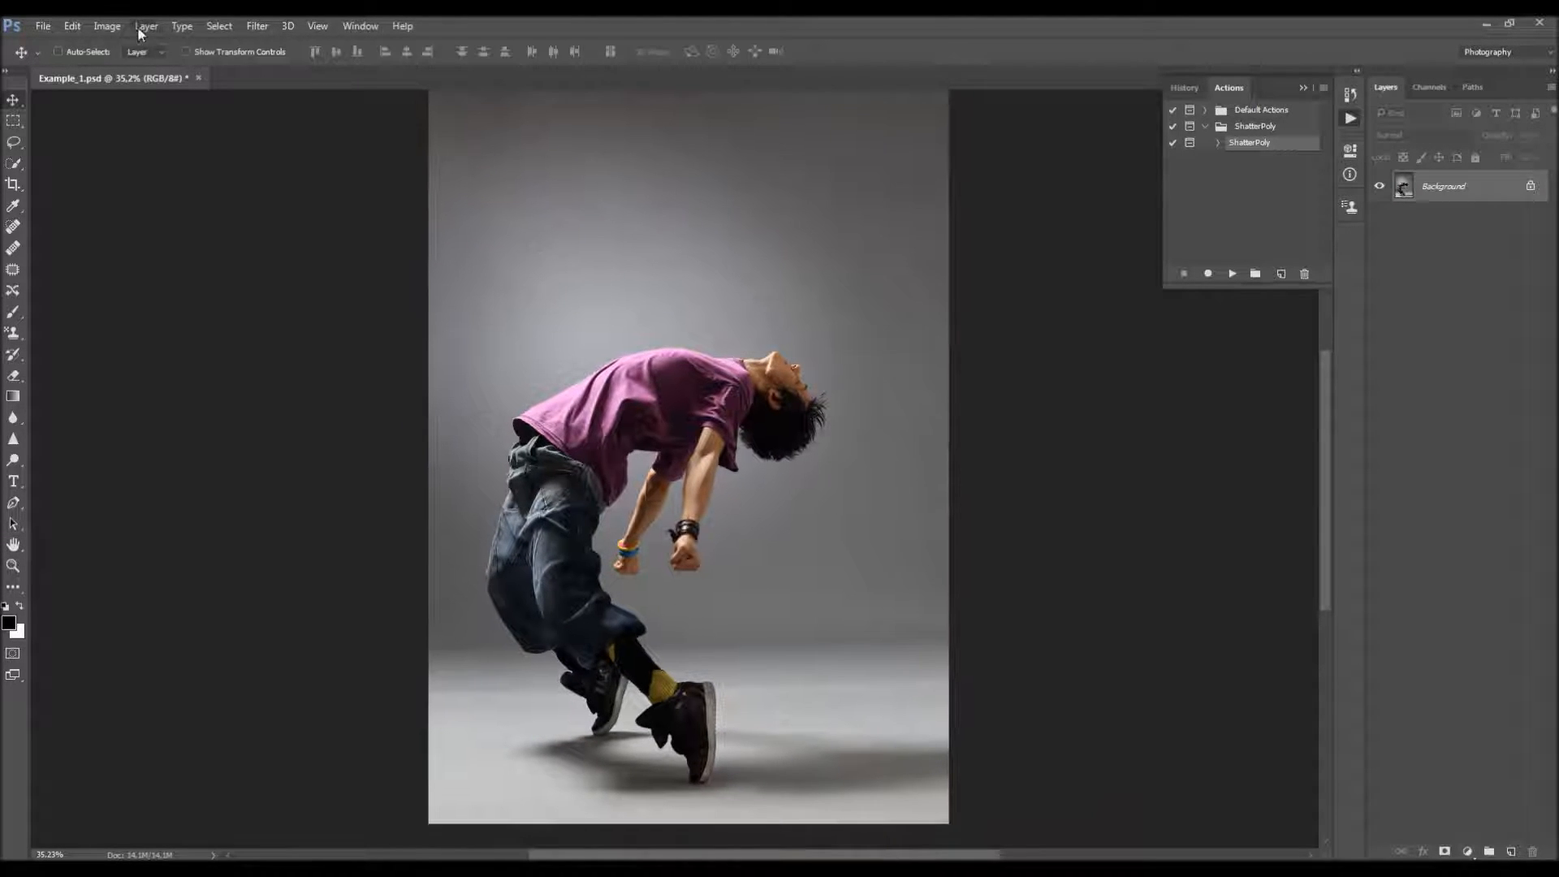
left_click(141, 26)
mouse_move(162, 43)
left_click(362, 42)
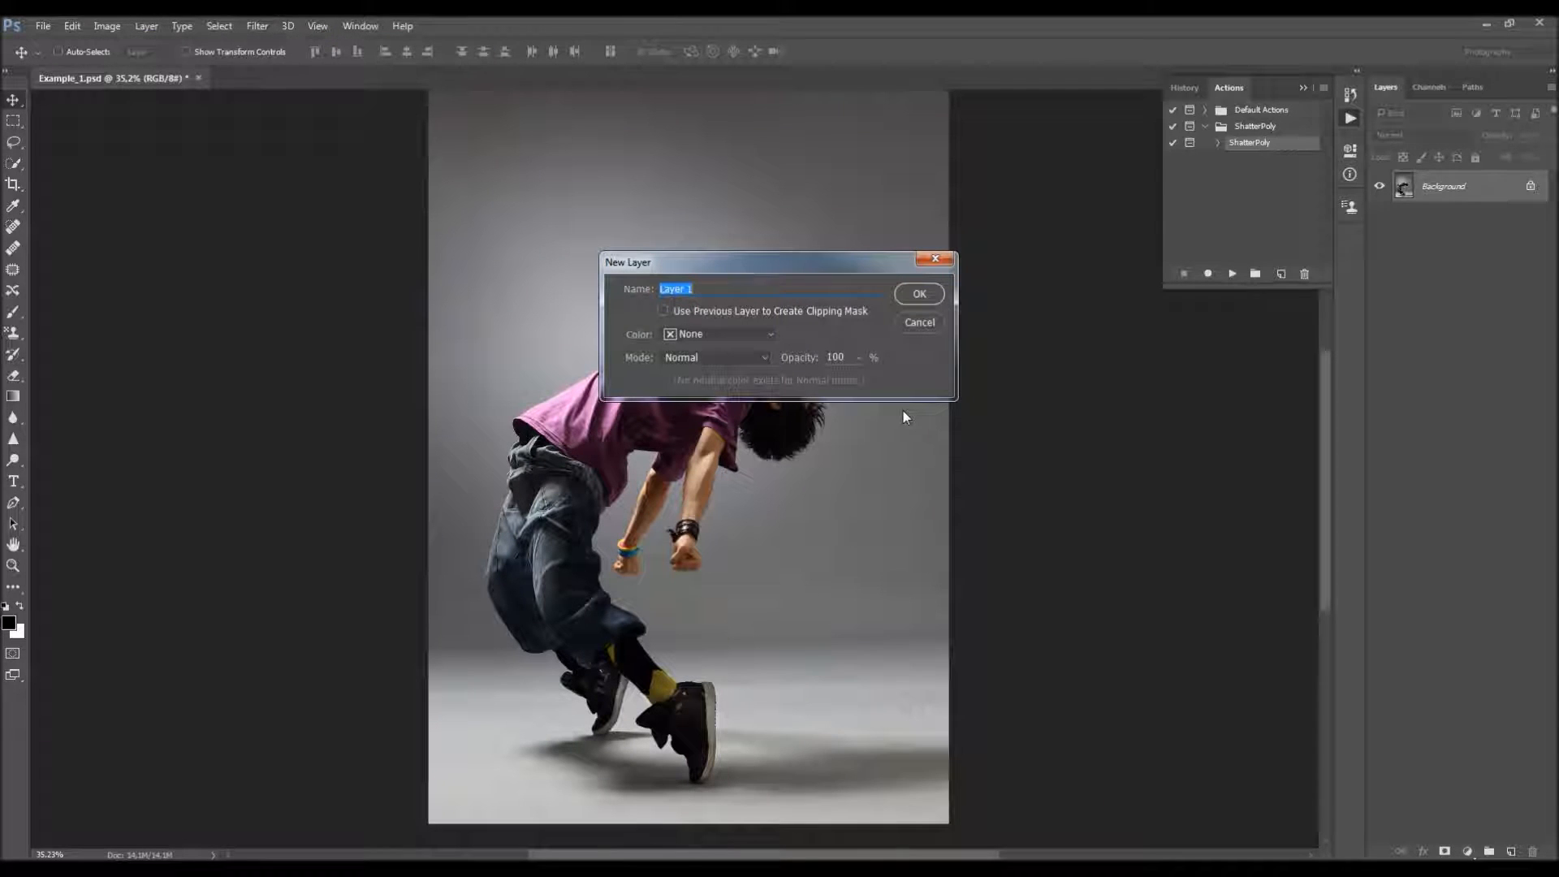
type("brush")
left_click_drag(724, 285, 651, 293)
left_click_drag(693, 289, 650, 287)
left_click(690, 289)
left_click(920, 294)
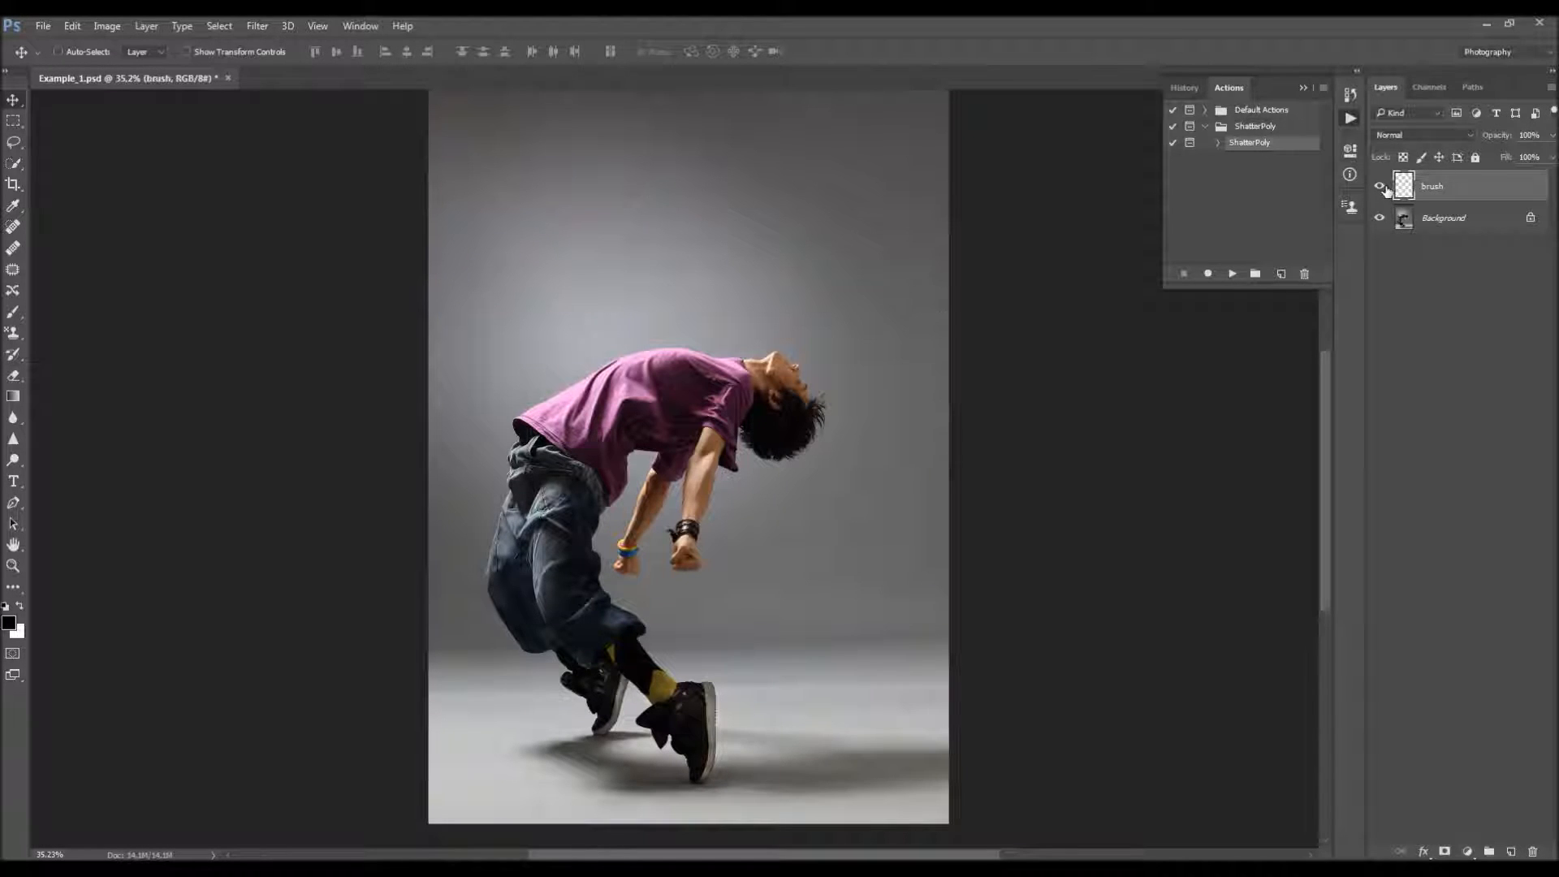
- Activate the Brush tool and set the foreground colour to red, #eb0000
key("b")
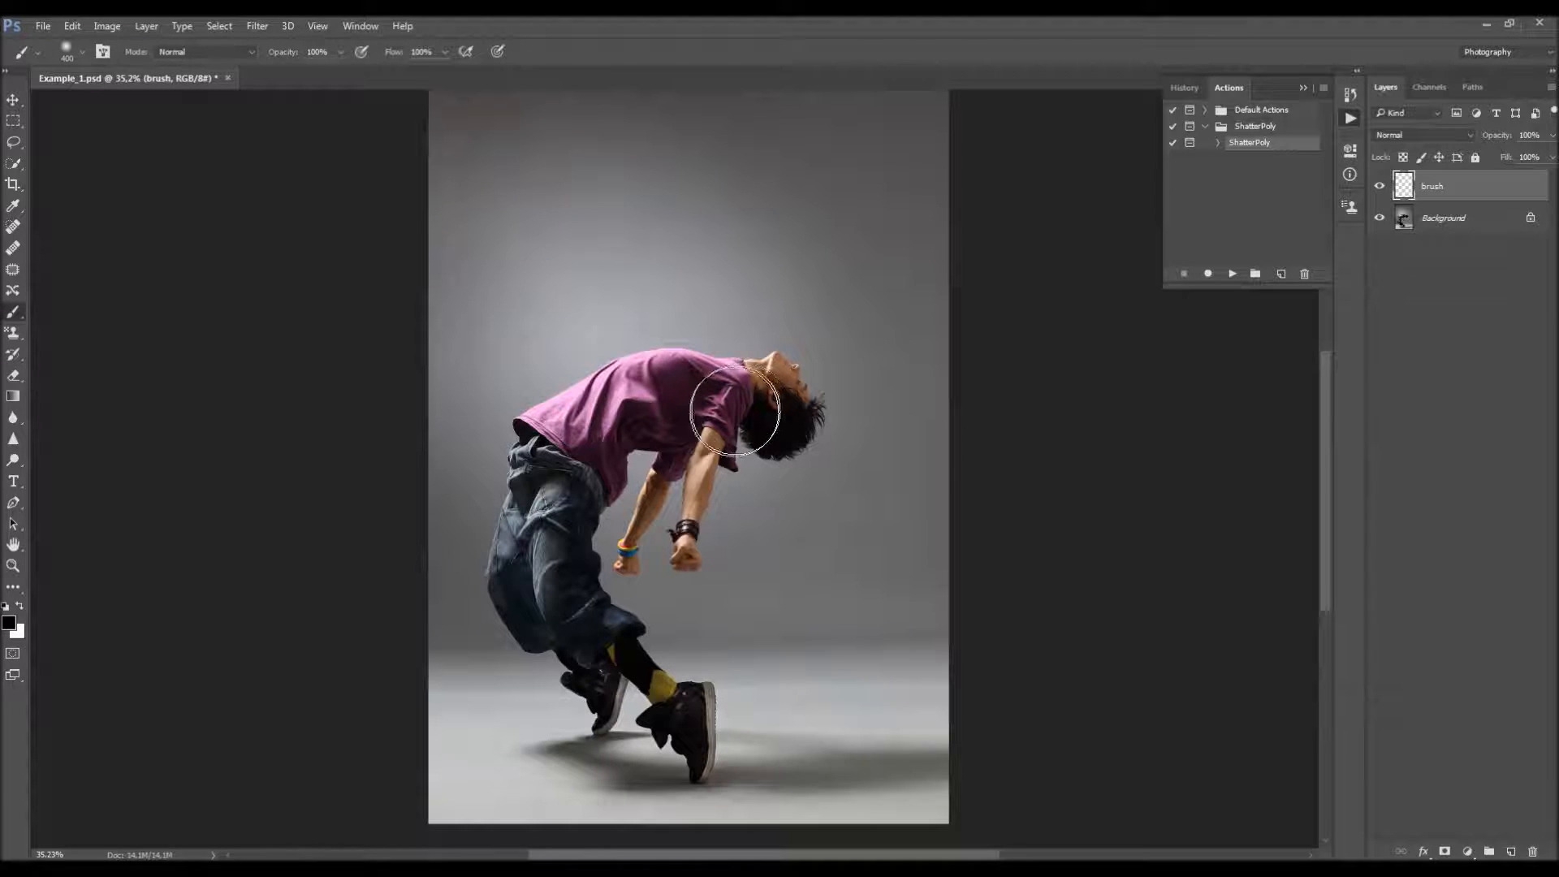
key("x")
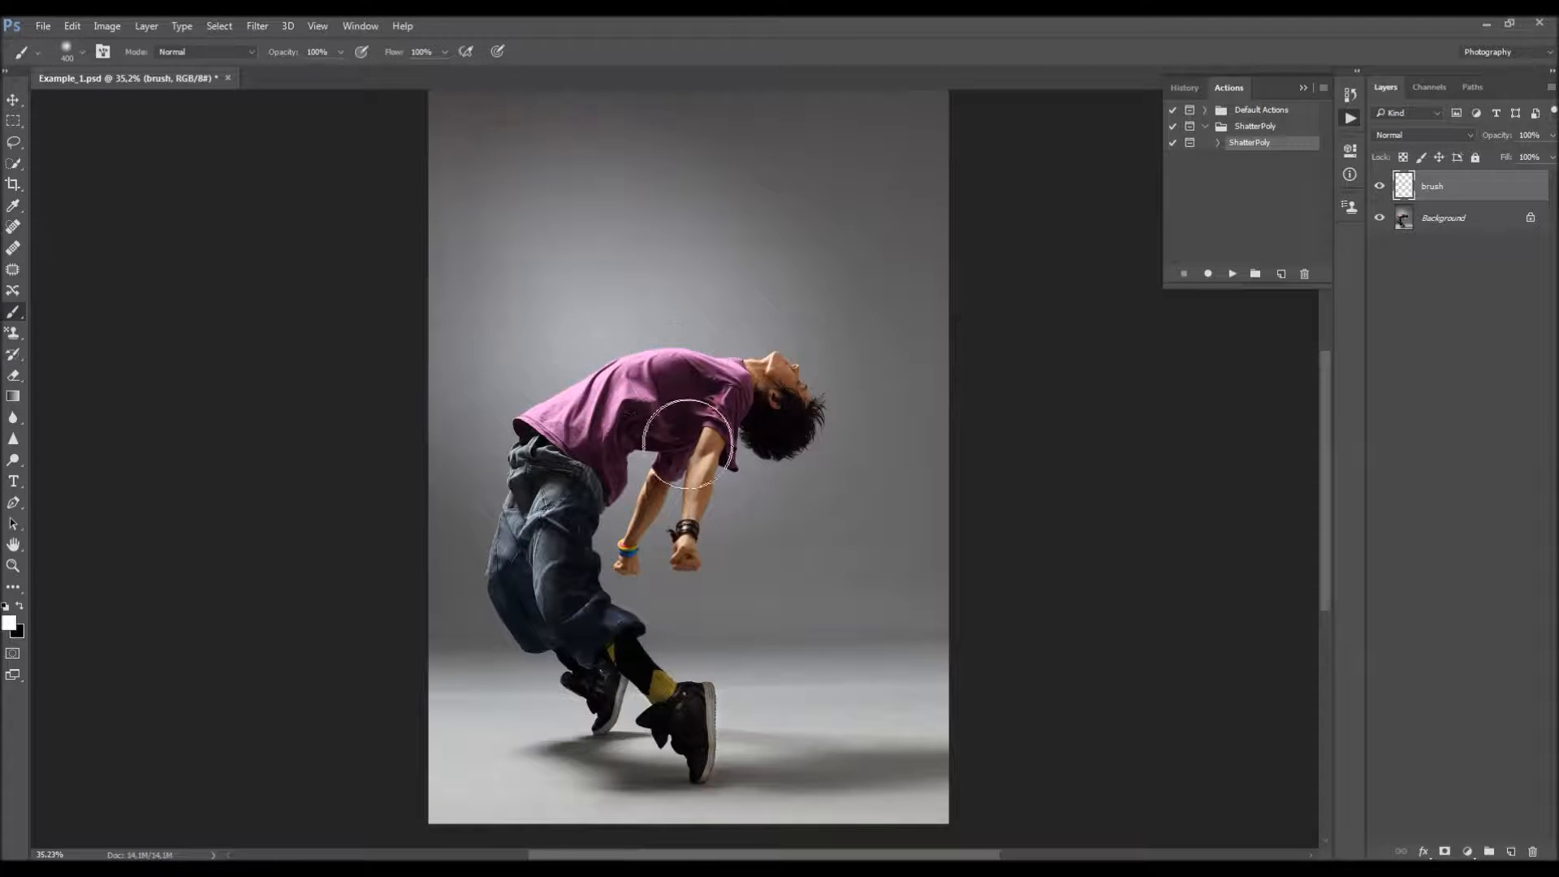
left_click(11, 622)
type("c10000")
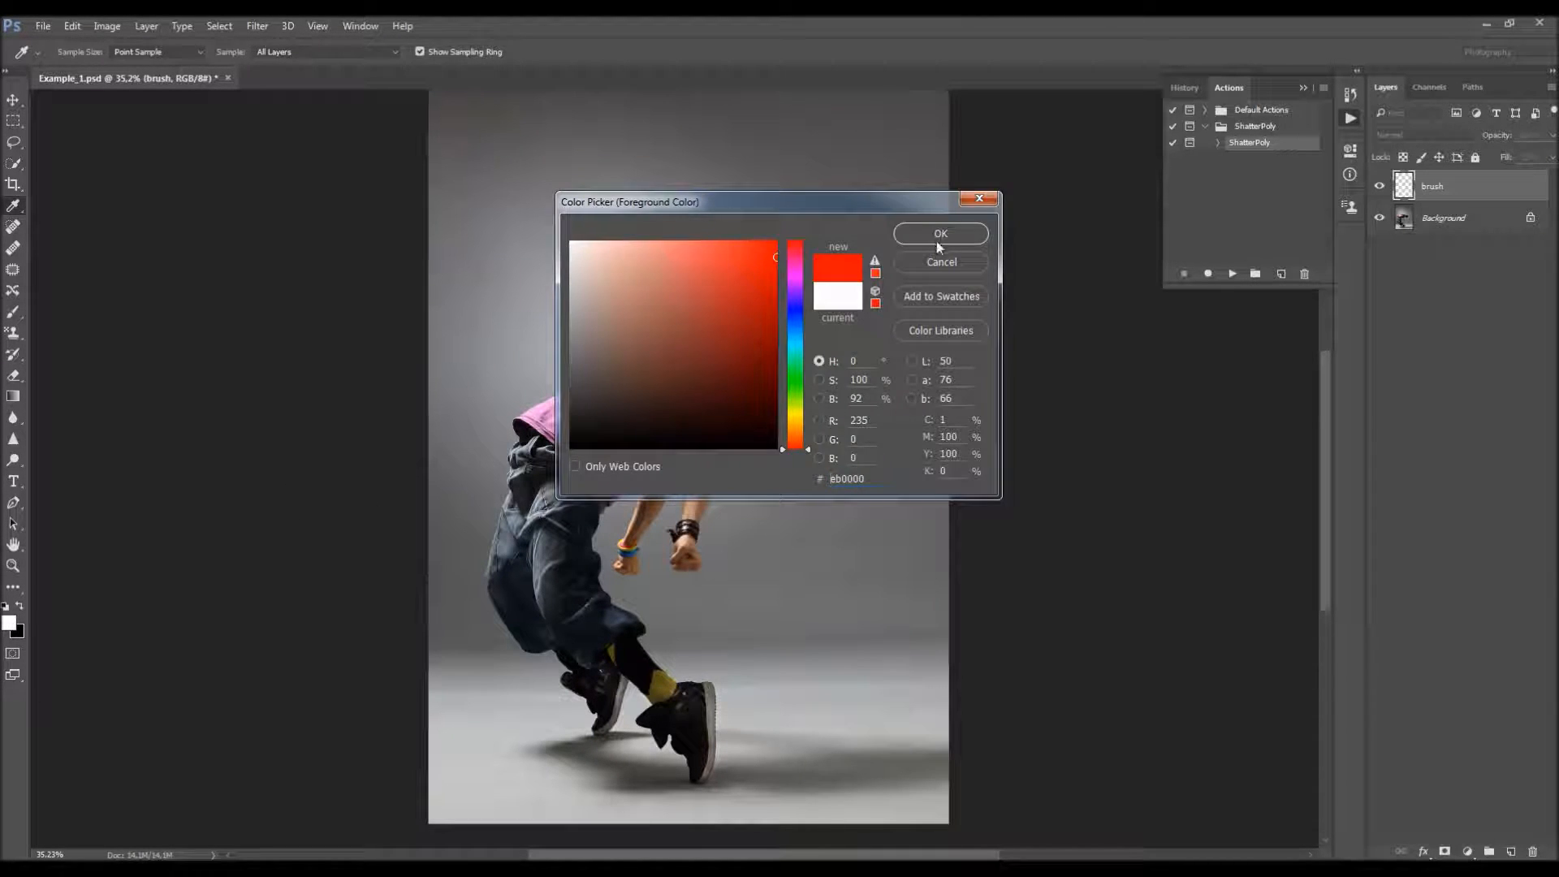
left_click(940, 233)
- Try painting the dancer's upper back and neck in red with a smaller soft brush, and undo the painting
right_click(698, 452)
key("Return")
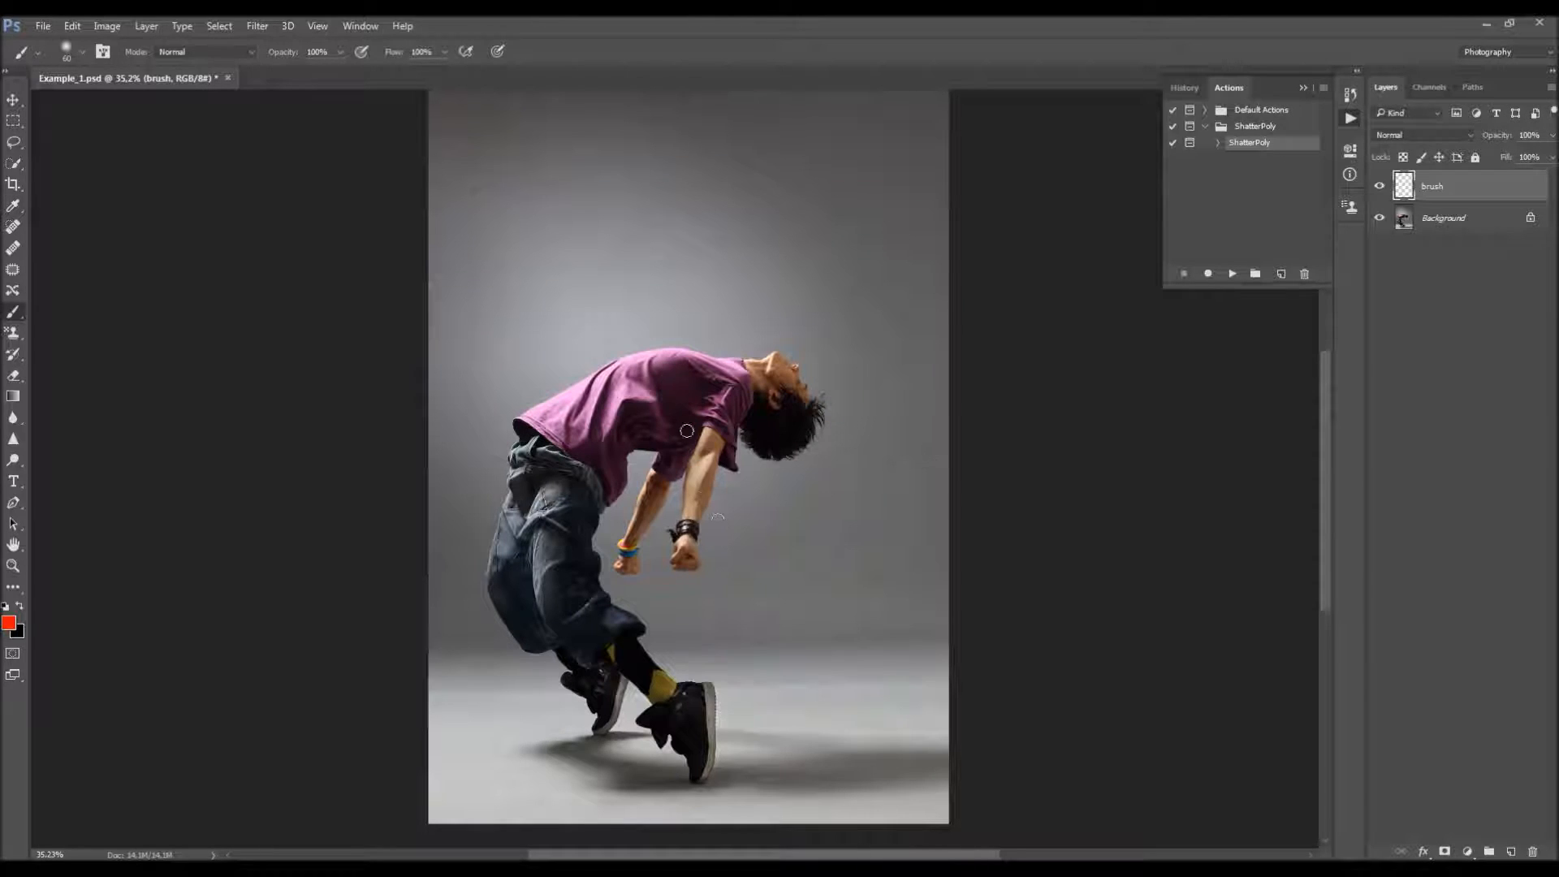
mouse_move(696, 394)
left_mouse_down()
mouse_move(645, 393)
mouse_move(654, 375)
mouse_move(710, 363)
mouse_move(763, 376)
mouse_move(631, 370)
mouse_move(649, 362)
mouse_move(714, 370)
mouse_move(615, 383)
left_mouse_up()
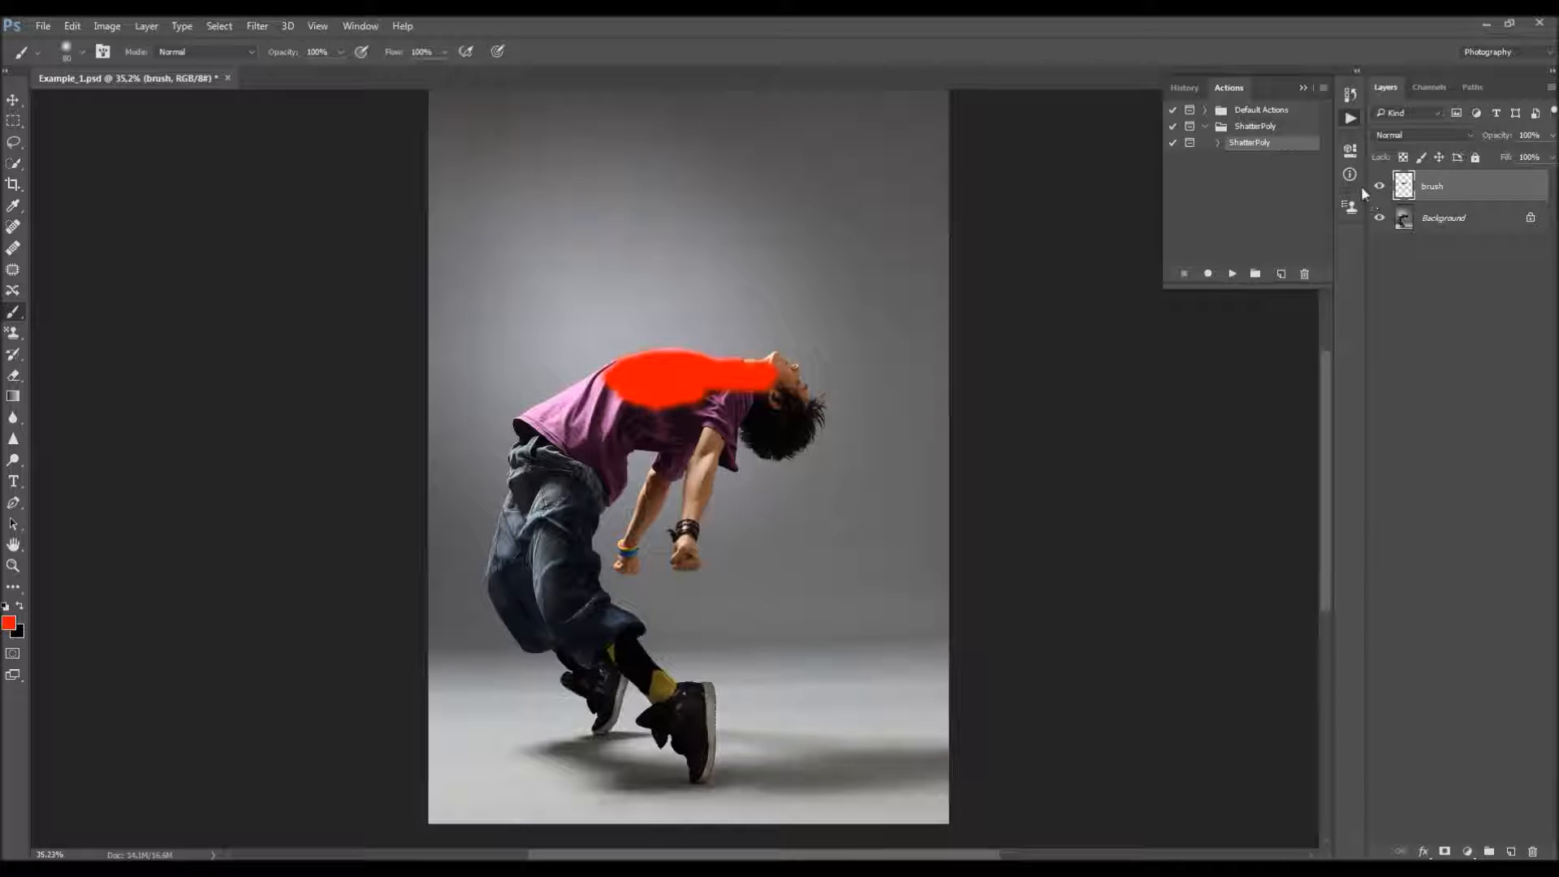
key("ctrl+z")
key("v")
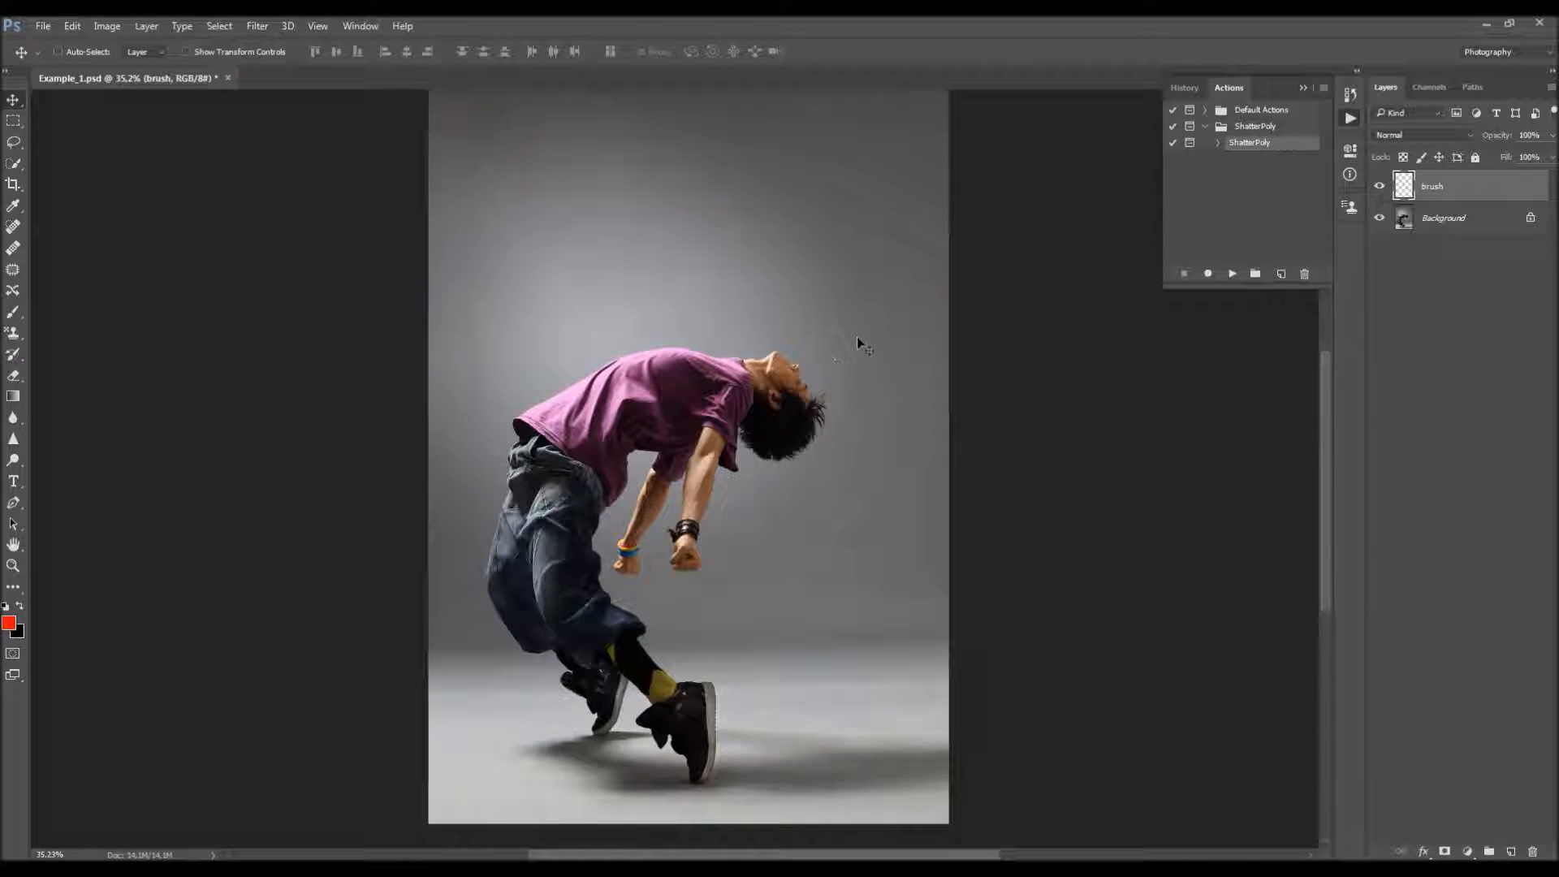
left_click(1438, 219)
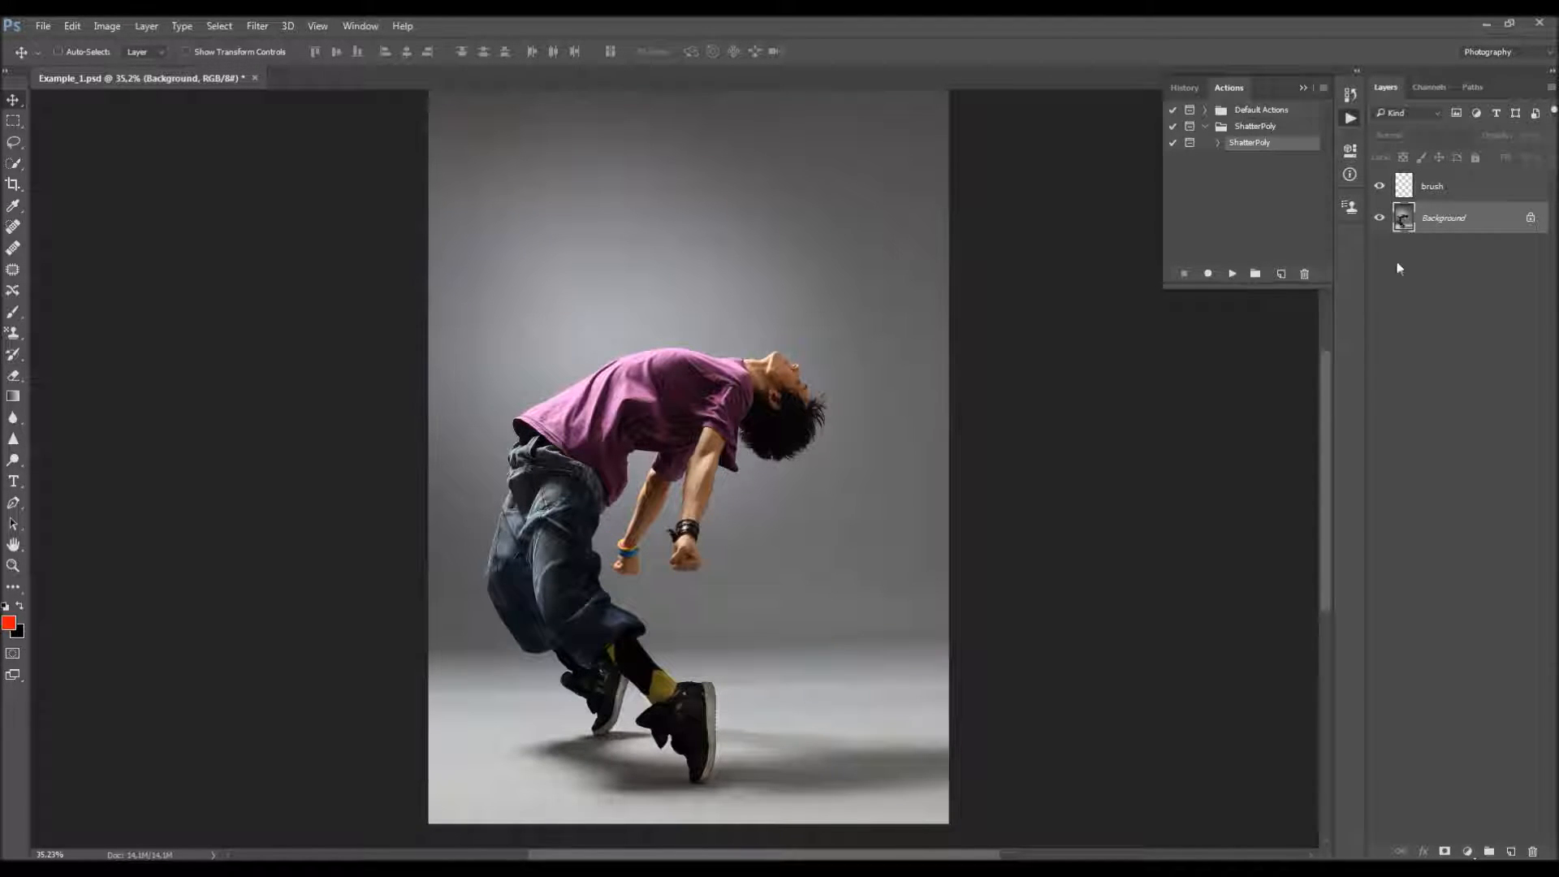
left_click(1433, 190)
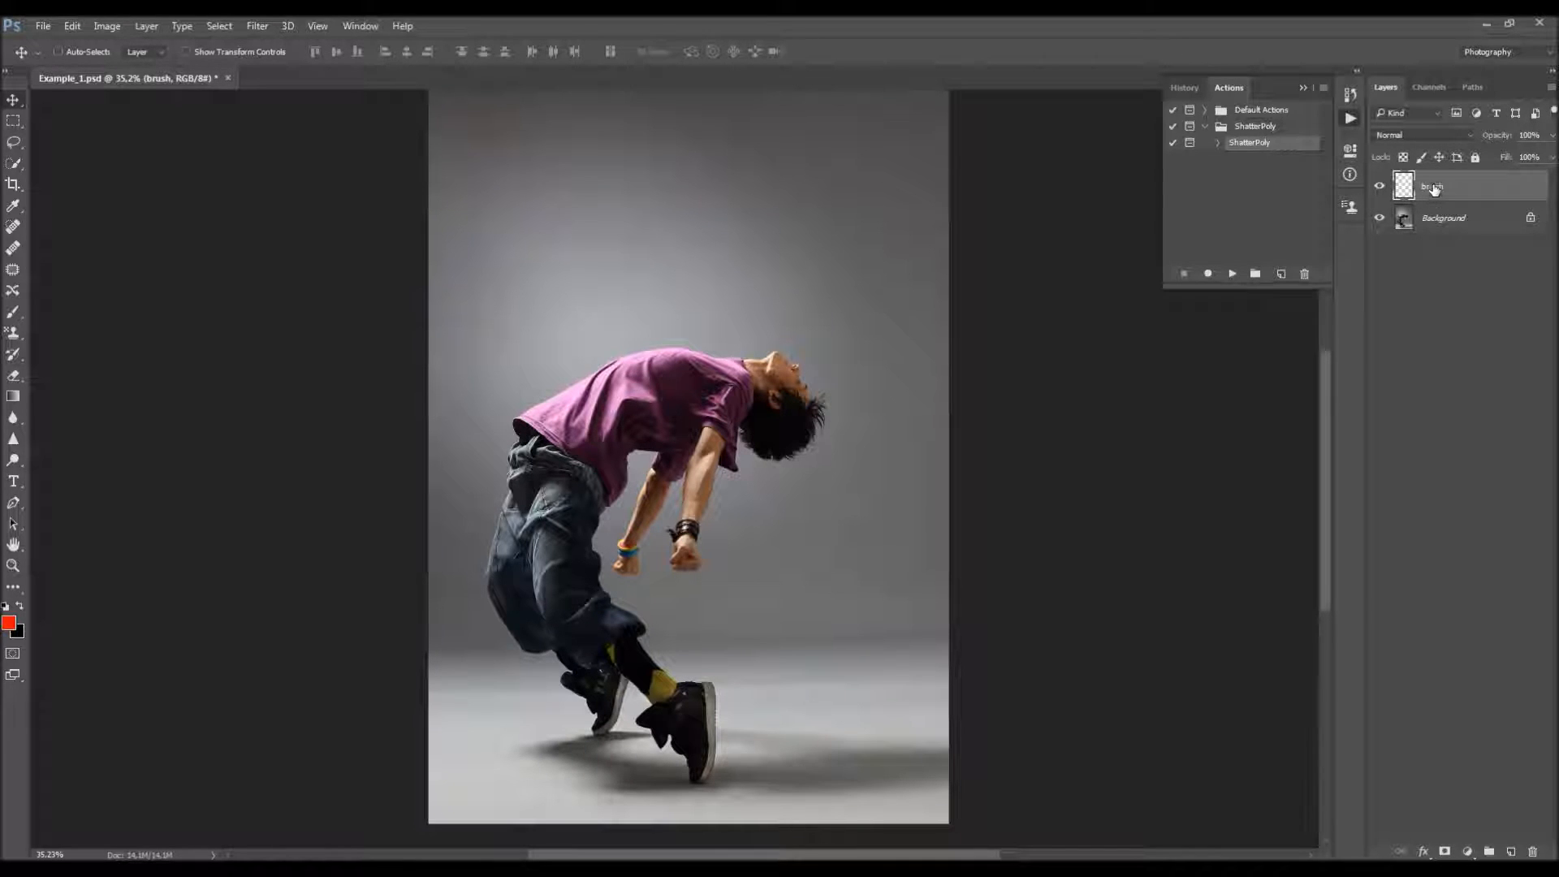
left_click(1380, 187)
- Close Example_1.psd without saving its changes and open Example_1_Brushed.psd
left_click(228, 78)
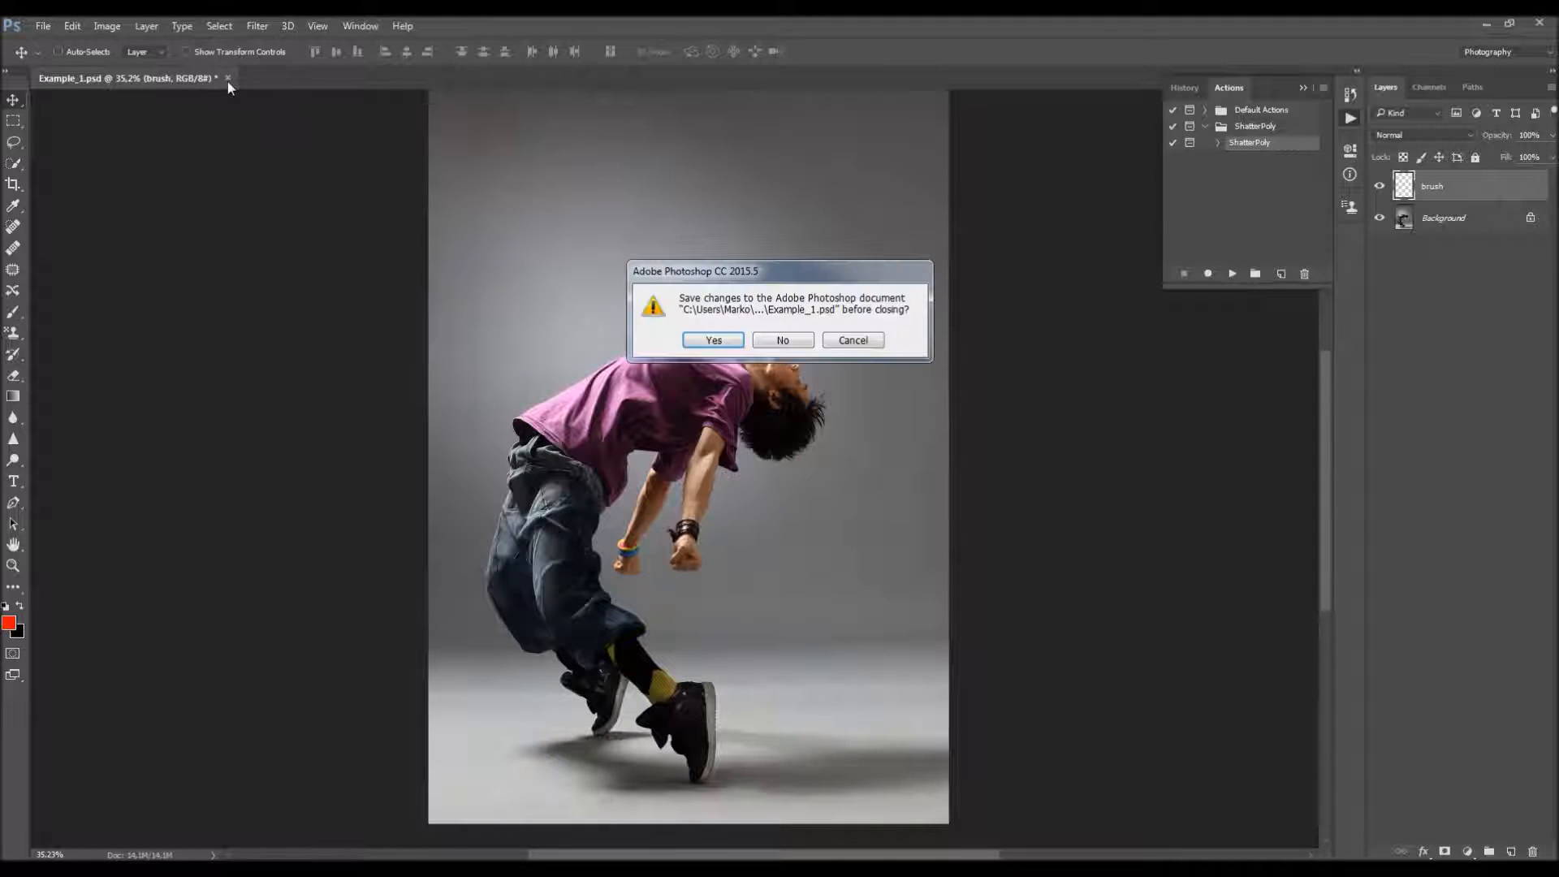
key("n")
left_click(42, 26)
left_click(65, 60)
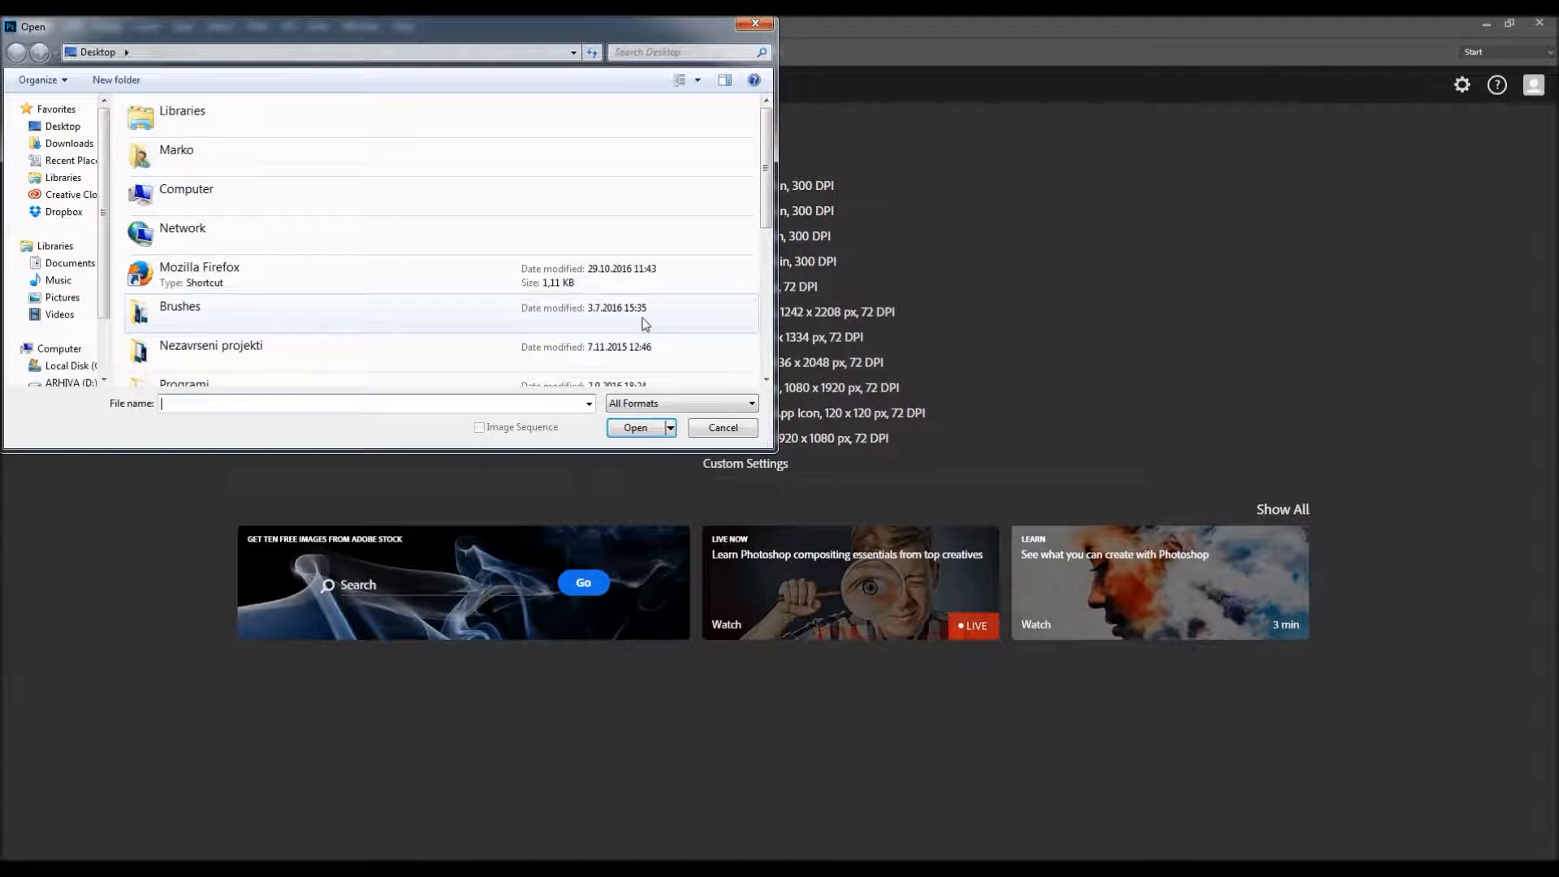
double_click(627, 310)
double_click(328, 244)
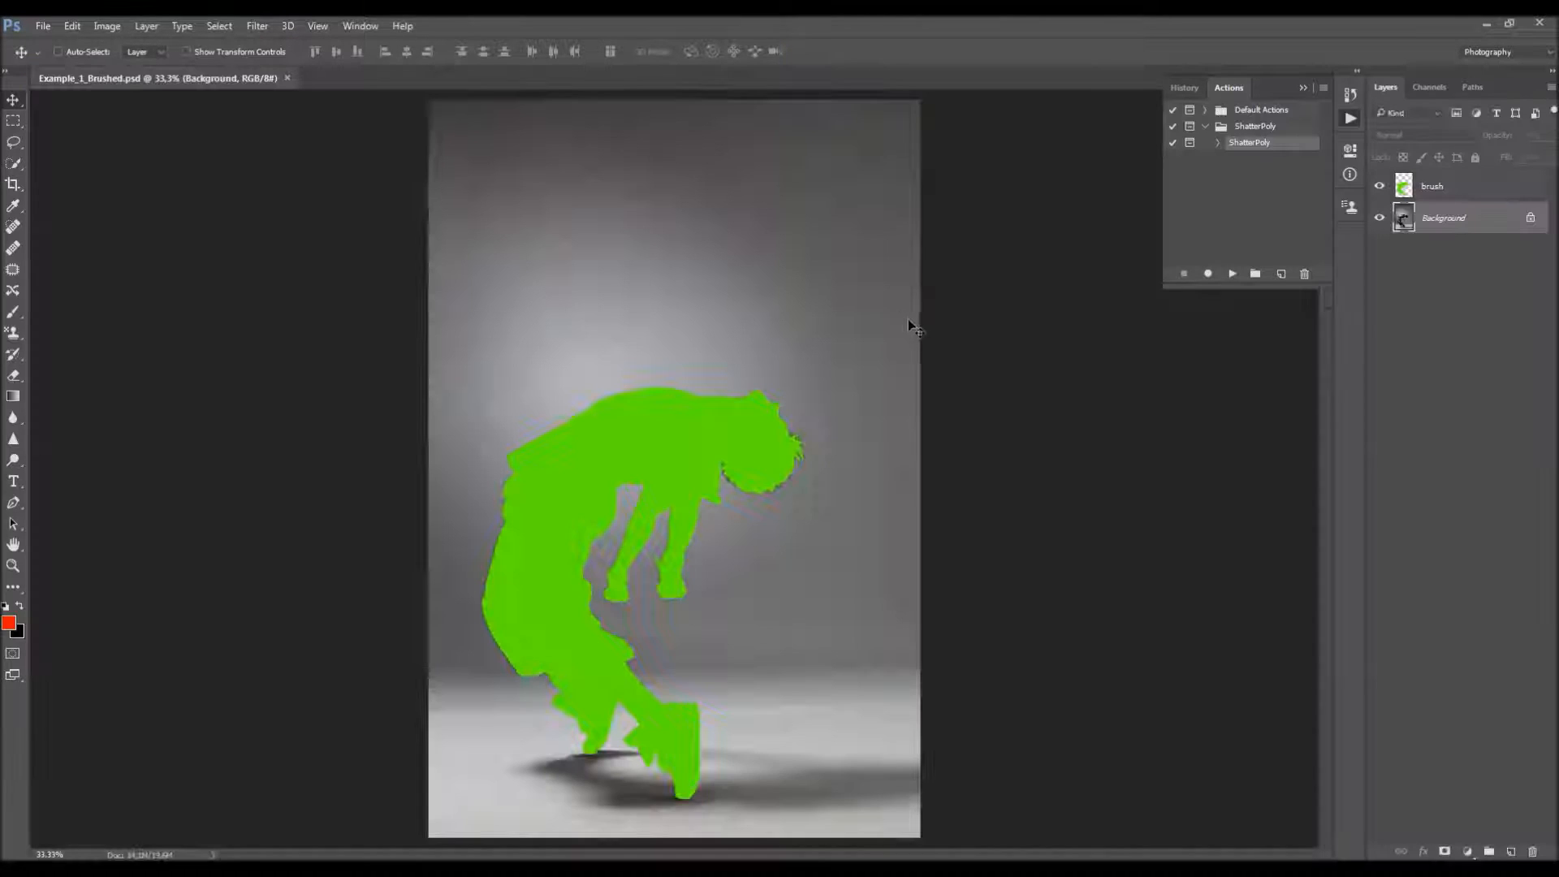
- Select the brush layer and toggle its visibility to compare the green painted area with the dancer beneath
key("ctrl+space")
key("space")
left_click_drag(651, 489, 744, 458)
key("v")
left_click(1462, 185)
left_click(1381, 186)
left_click(1381, 186)
left_click(1380, 186)
left_click(1382, 188)
left_click(1382, 188)
left_click(1383, 188)
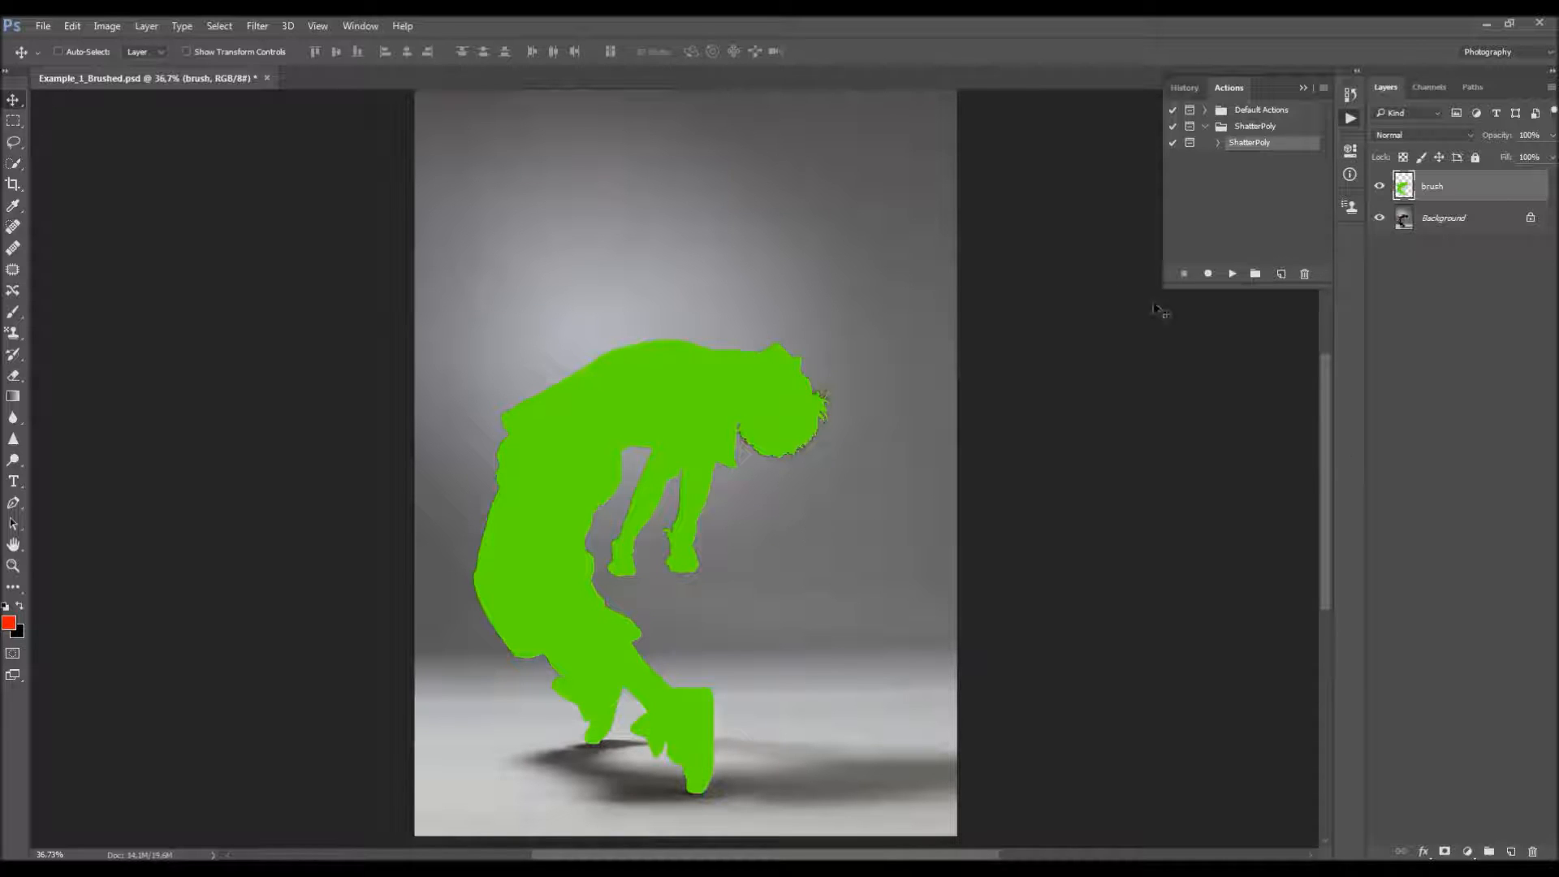
- Play the ShatterPoly action and stop it at the message asking to brush the areas to shatter
left_click(1242, 278)
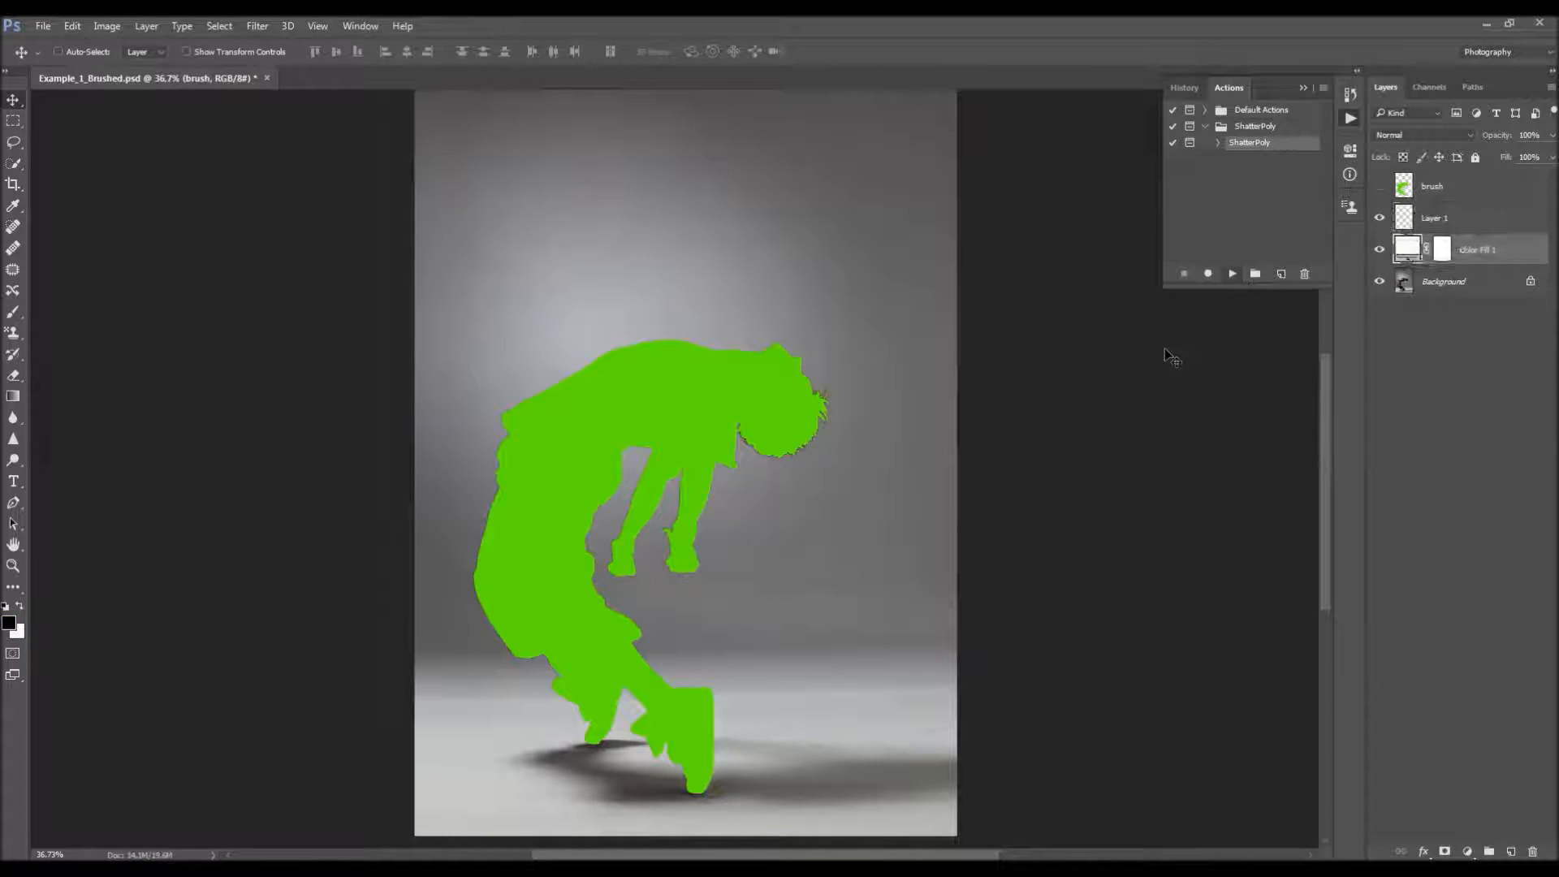
left_click_drag(684, 321, 683, 321)
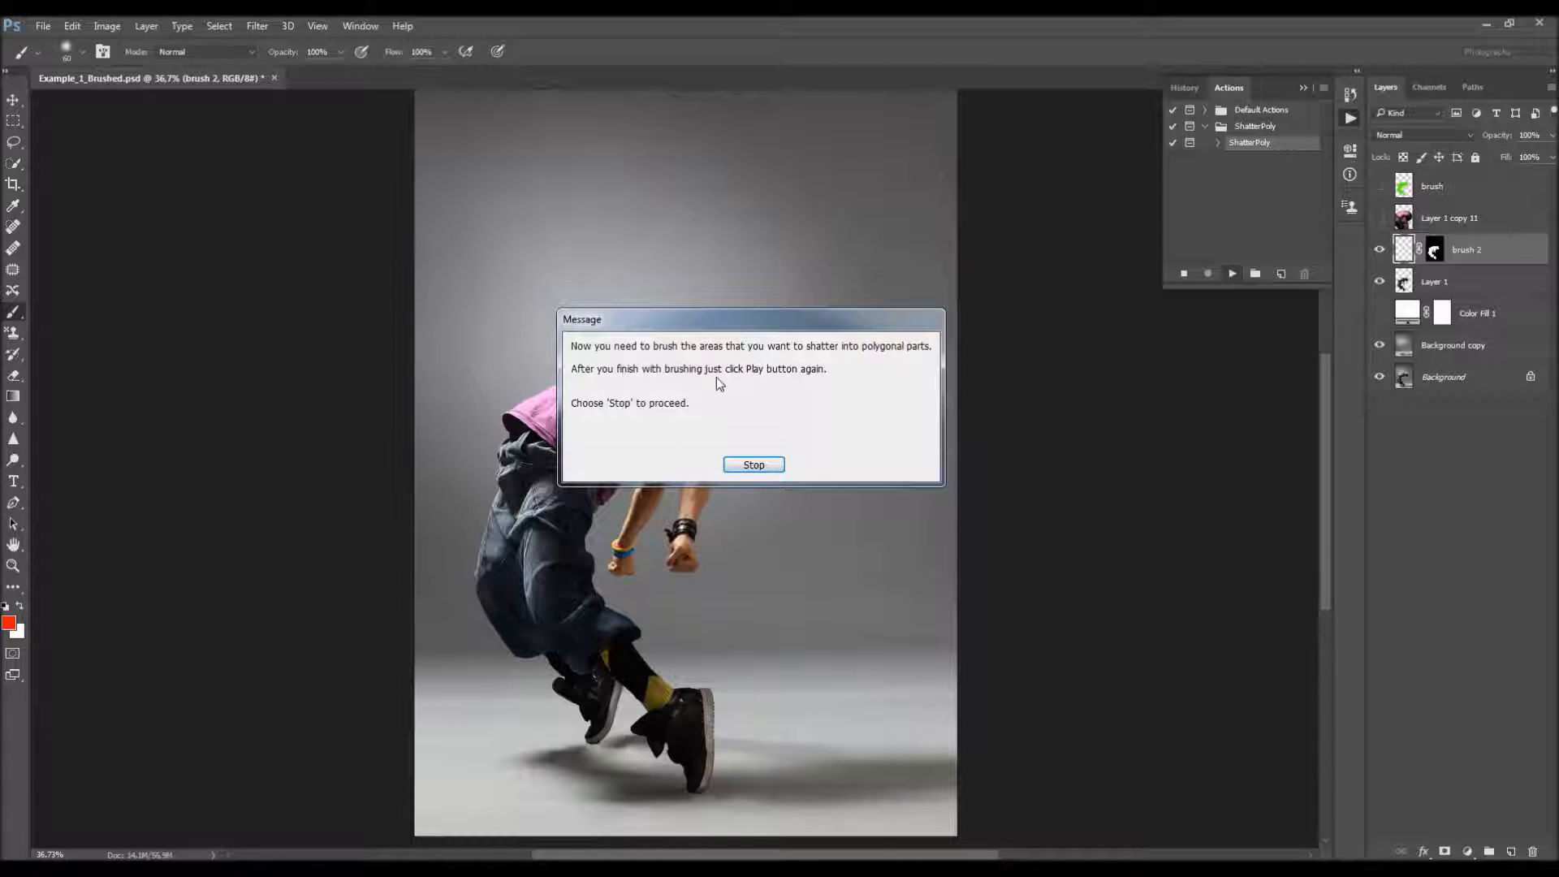
left_click(752, 467)
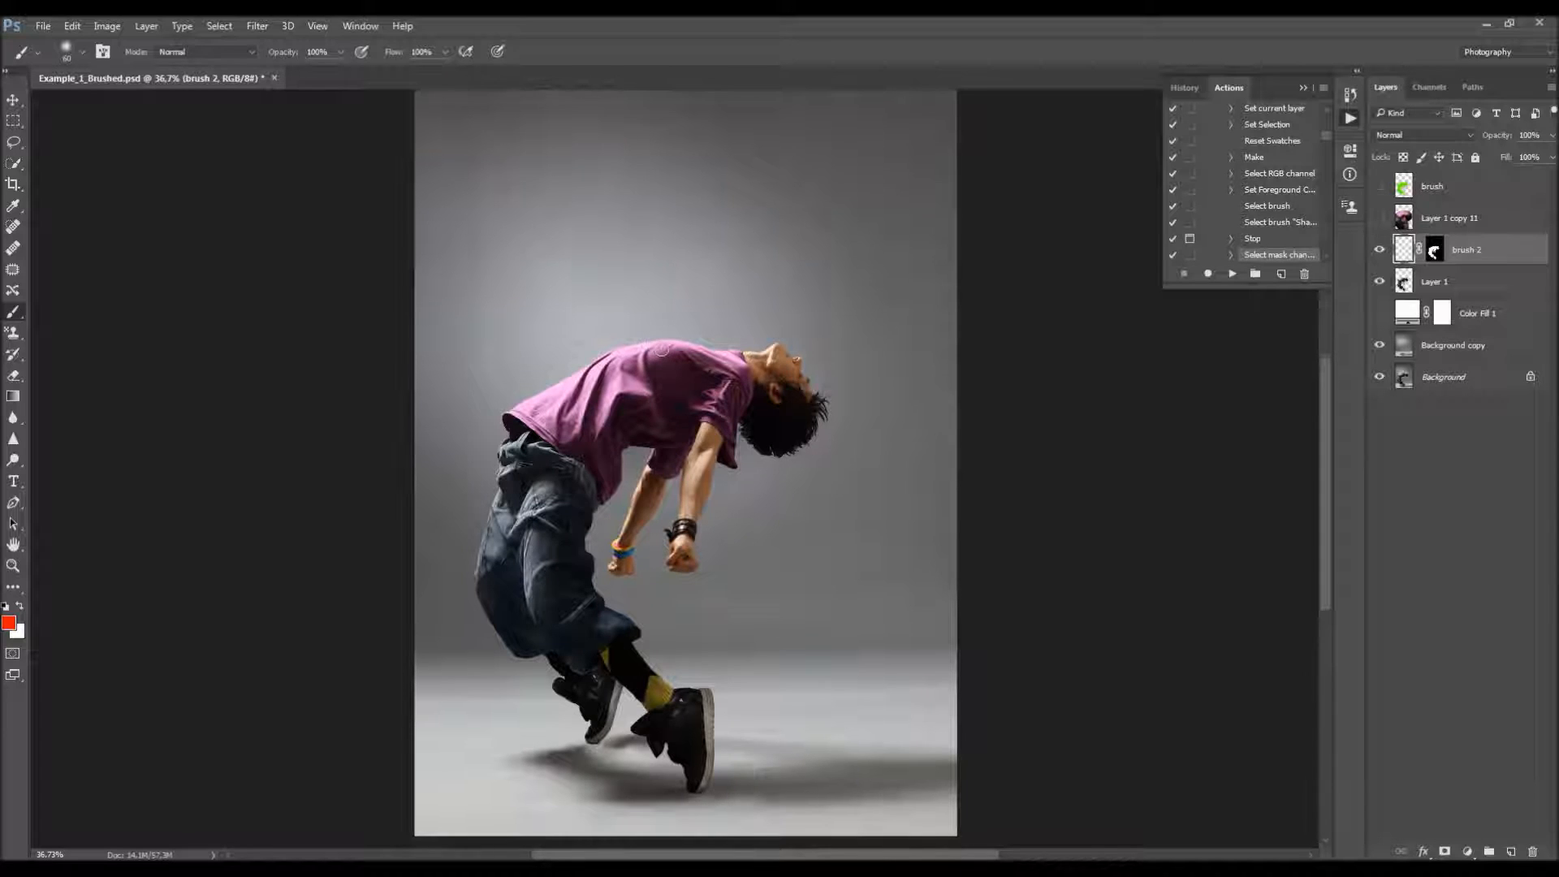
- Pick the soft round 60 px brush preset and check the foreground colour without changing it
right_click(662, 351)
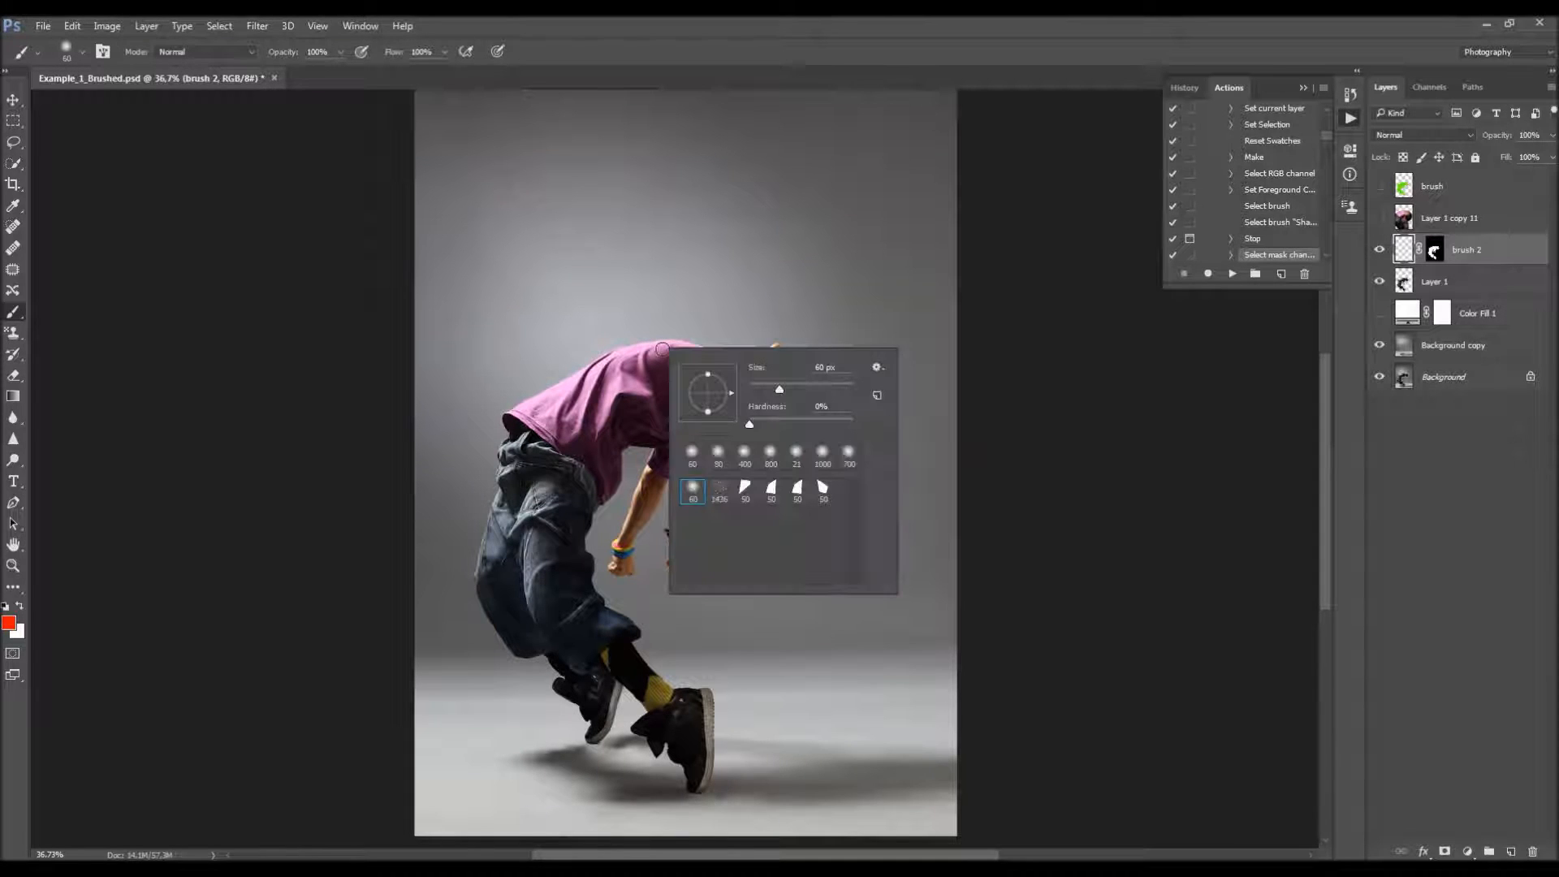
left_click(692, 496)
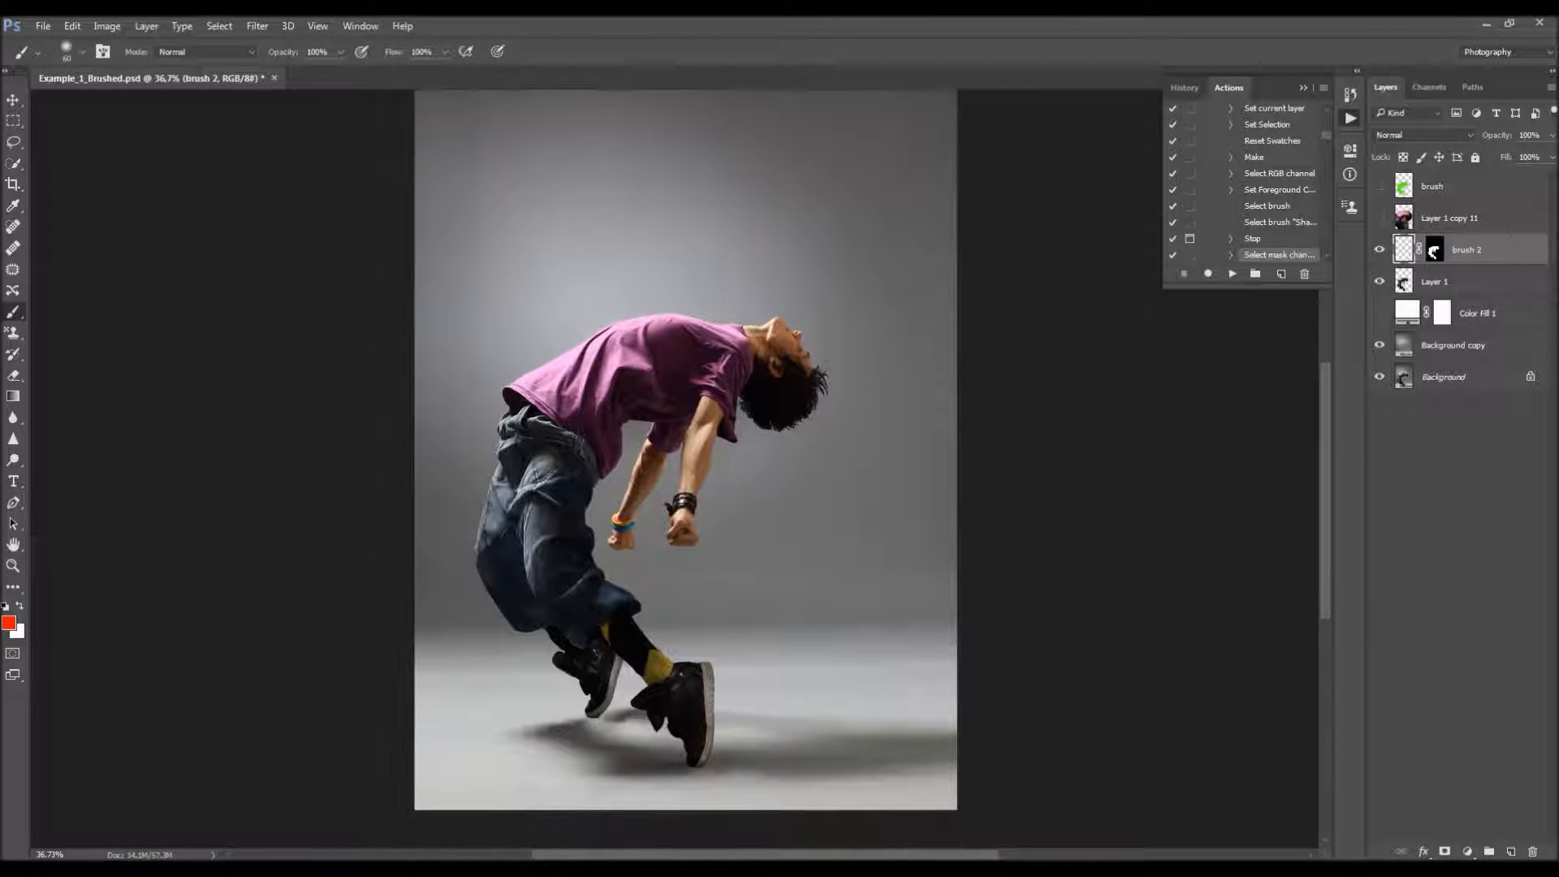
left_click(10, 624)
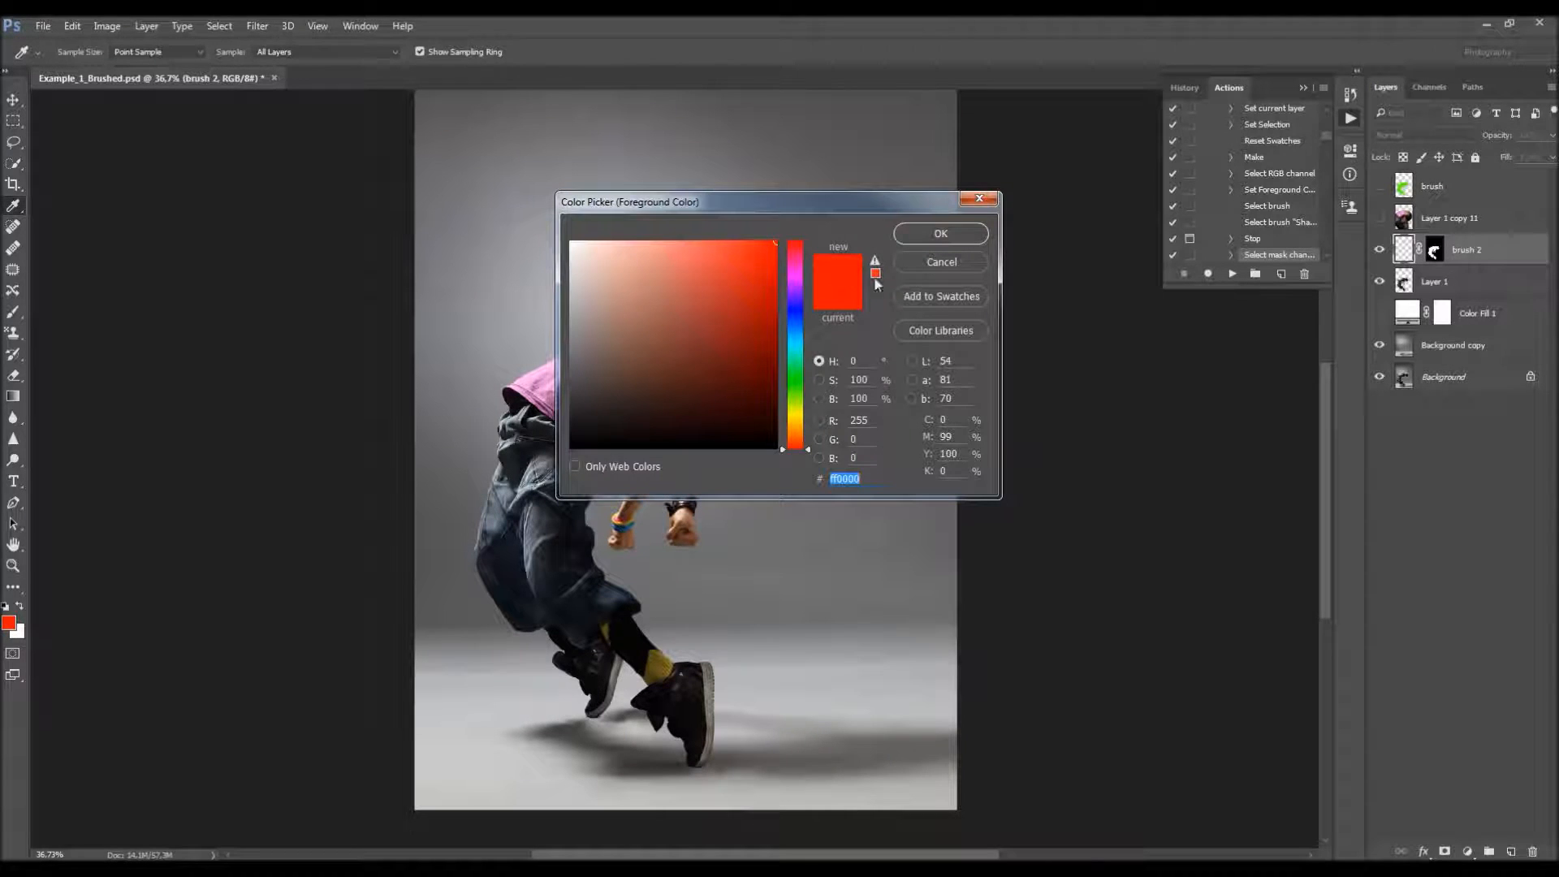
left_click(916, 263)
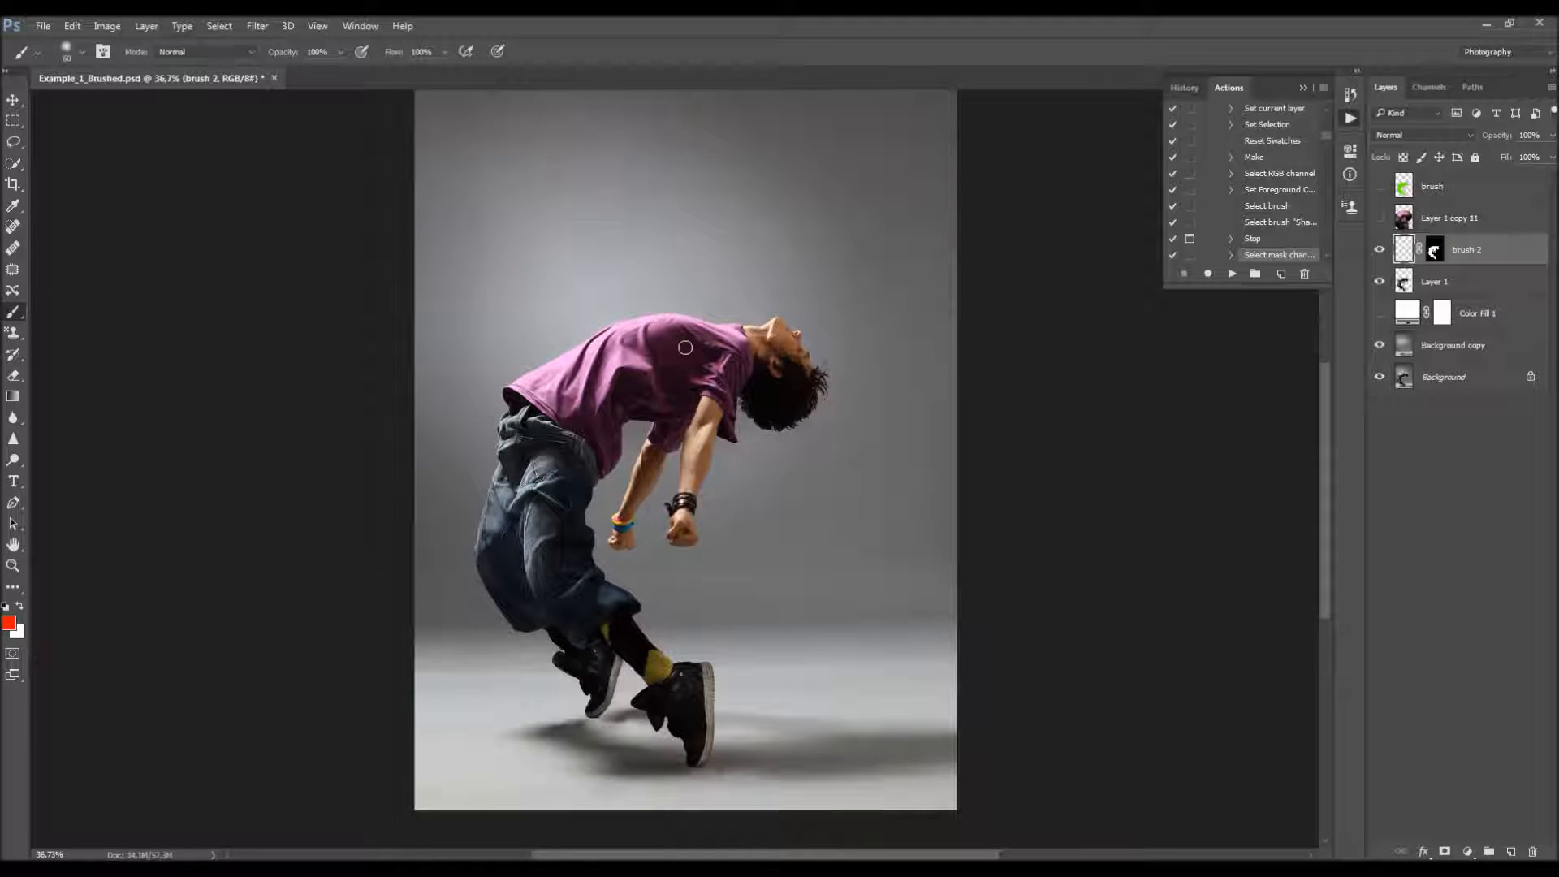
- Try brush strokes on the dancer's back and hand on the brush 2 layer, and undo them
key("ctrl+space")
left_click_drag(709, 335, 753, 389)
key("space")
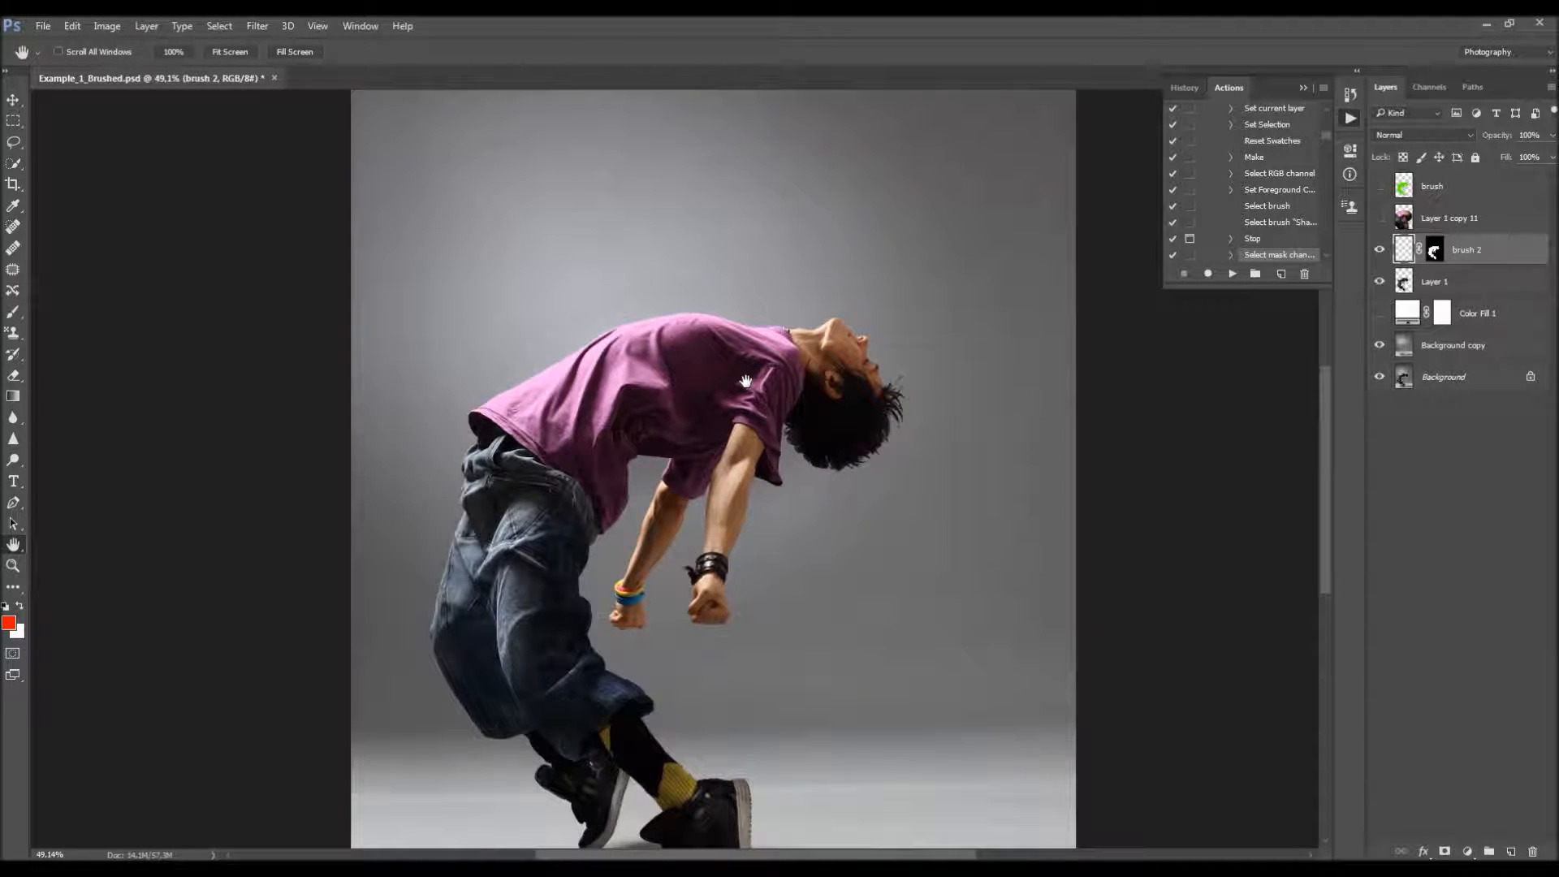
key("v")
left_click(1431, 254)
key("b")
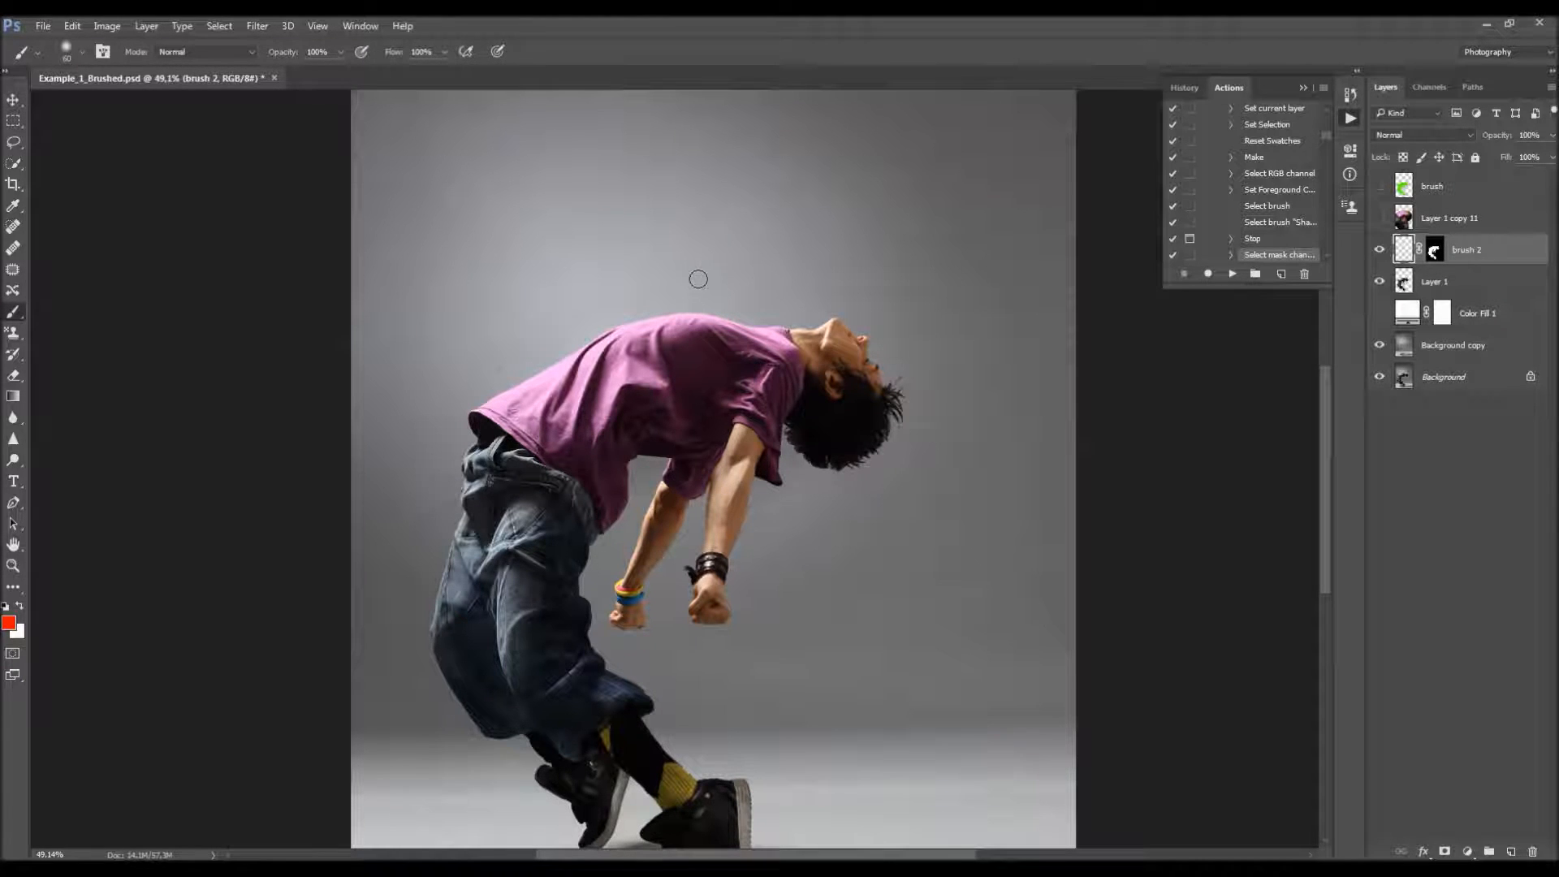
left_click_drag(652, 311, 666, 315)
key("ctrl+z")
left_click_drag(763, 389, 769, 384)
key("space")
left_click_drag(711, 541, 735, 447)
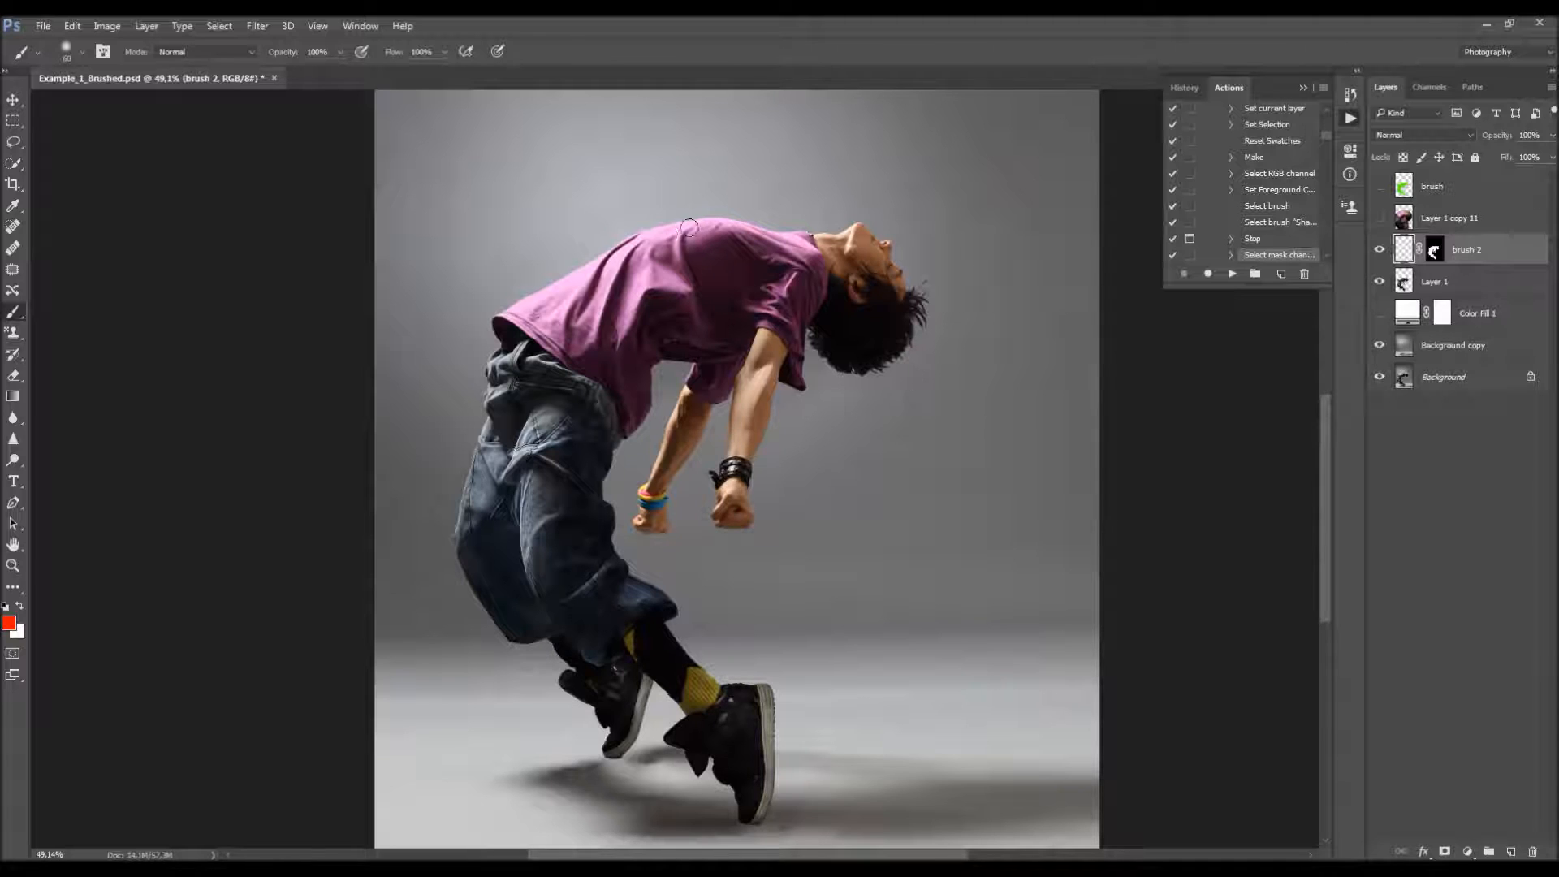
mouse_move(735, 526)
left_mouse_down()
mouse_move(719, 471)
mouse_move(741, 453)
mouse_move(743, 482)
left_mouse_up()
key("ctrl+z")
key("space")
left_click_drag(747, 338, 746, 401)
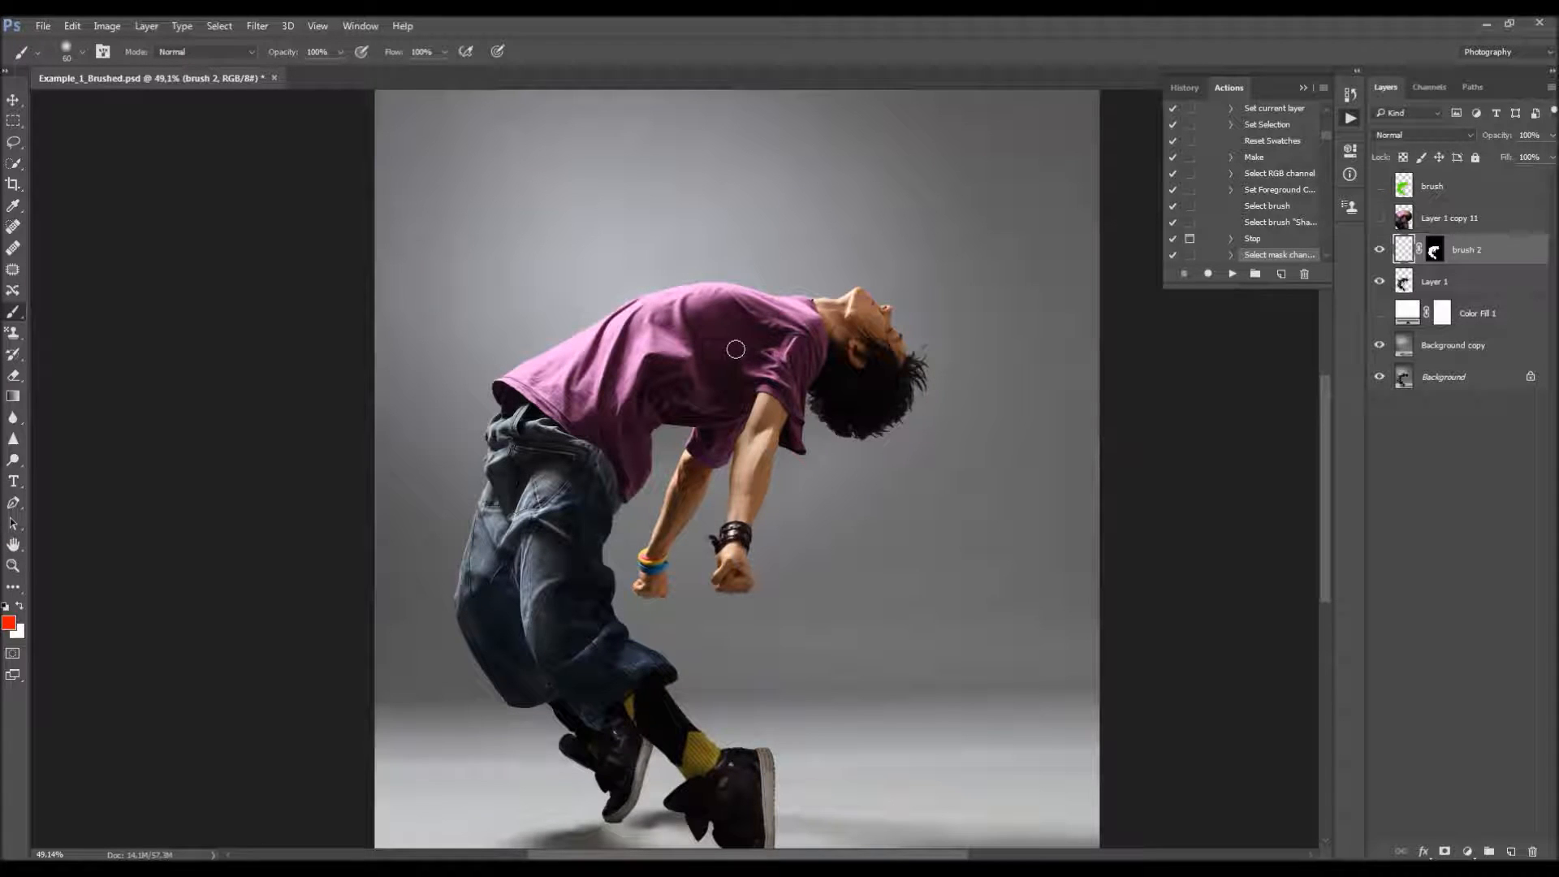
- Enlarge the brush and paint red along the dancer's back from the neck to the shirt hem on the brush 2 layer
key("bracketright")
key("bracketright")
key("bracketright")
key("bracketright")
key("bracketright")
key("bracketleft")
mouse_move(805, 293)
left_mouse_down()
mouse_move(723, 294)
mouse_move(792, 299)
mouse_move(731, 280)
mouse_move(741, 290)
mouse_move(641, 290)
mouse_move(685, 282)
mouse_move(477, 383)
mouse_move(506, 370)
mouse_move(494, 395)
mouse_move(613, 307)
left_mouse_up()
key("ctrl+z")
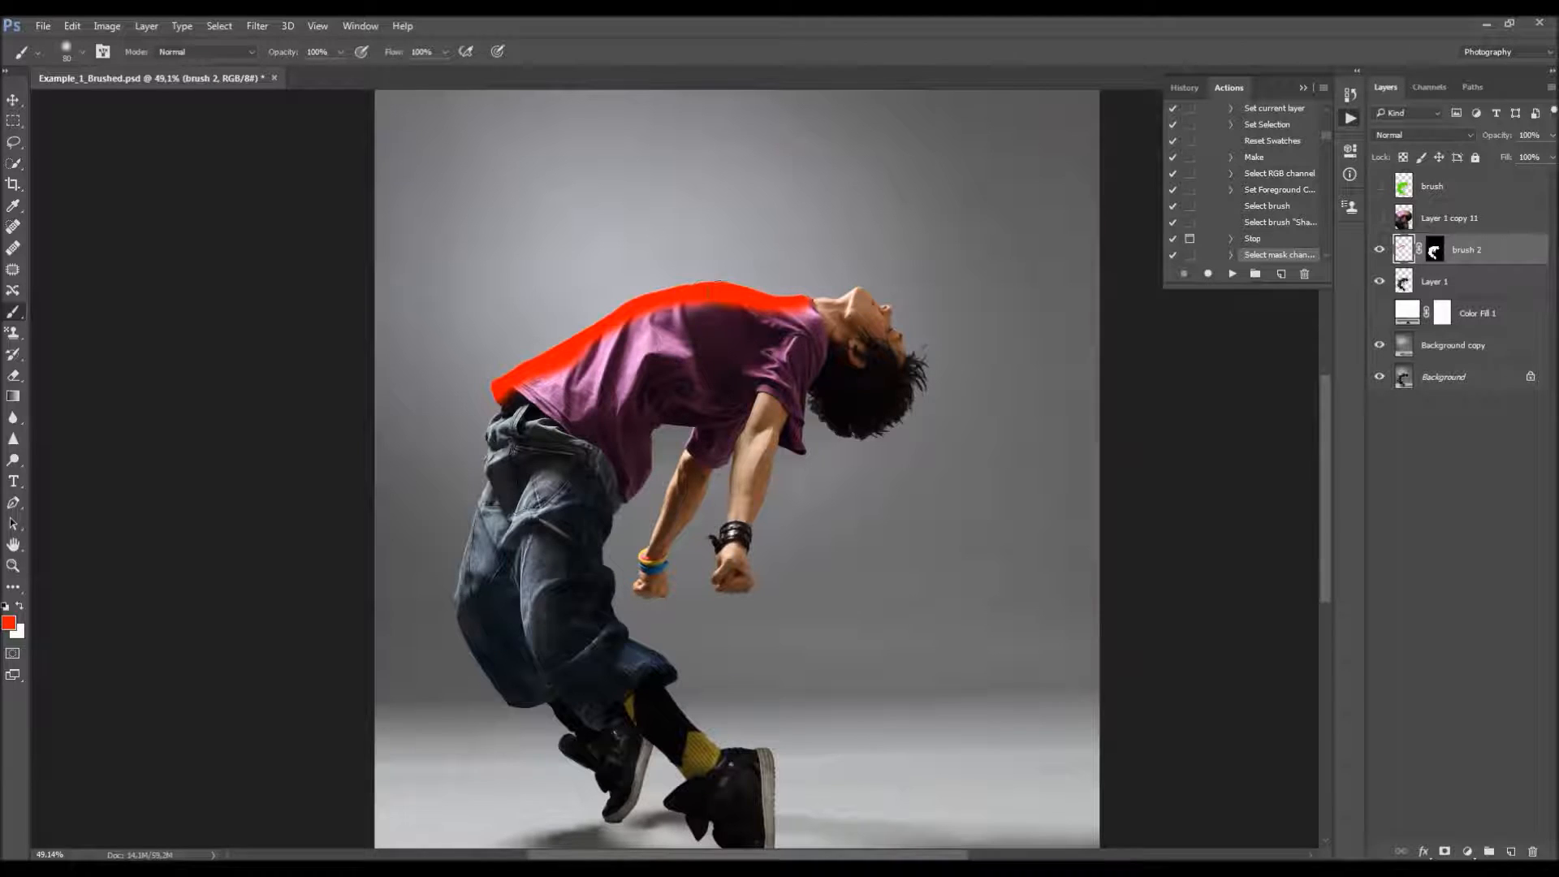
left_click_drag(786, 300, 808, 306)
- Choose a brush preset for the Eraser tool and enlarge its tip
key("e")
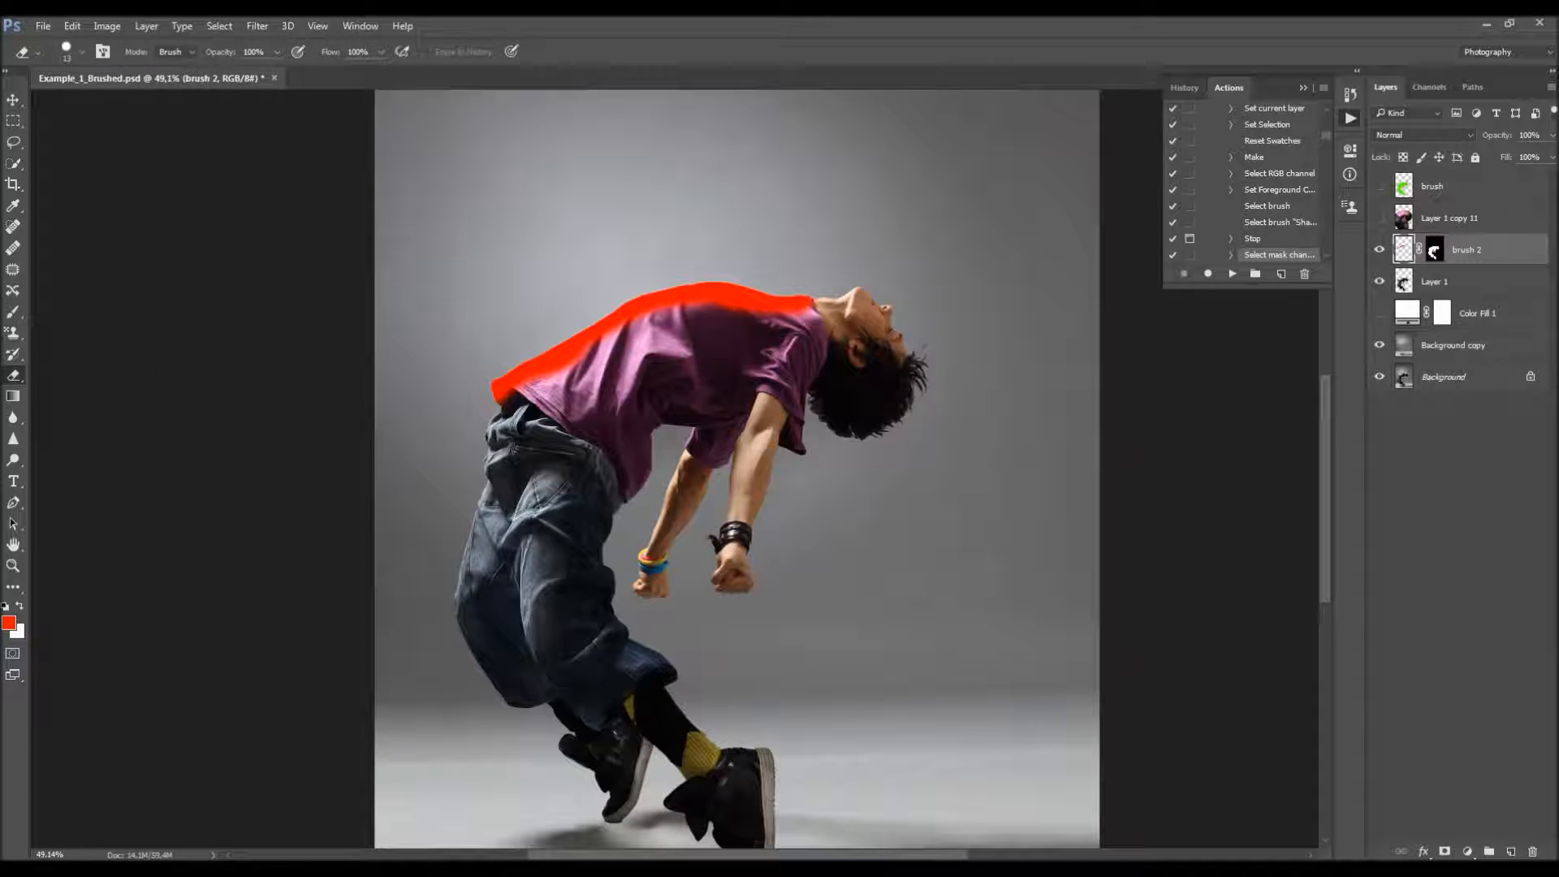
right_click(743, 357)
left_click(774, 501)
left_click(725, 448)
key("bracketright")
key("bracketright")
key("bracketright")
key("bracketright")
- Paint red over the dancer's front forearm and fist and the front shoe with a larger brush on the brush 2 layer
key("h")
left_click_drag(671, 449, 674, 427)
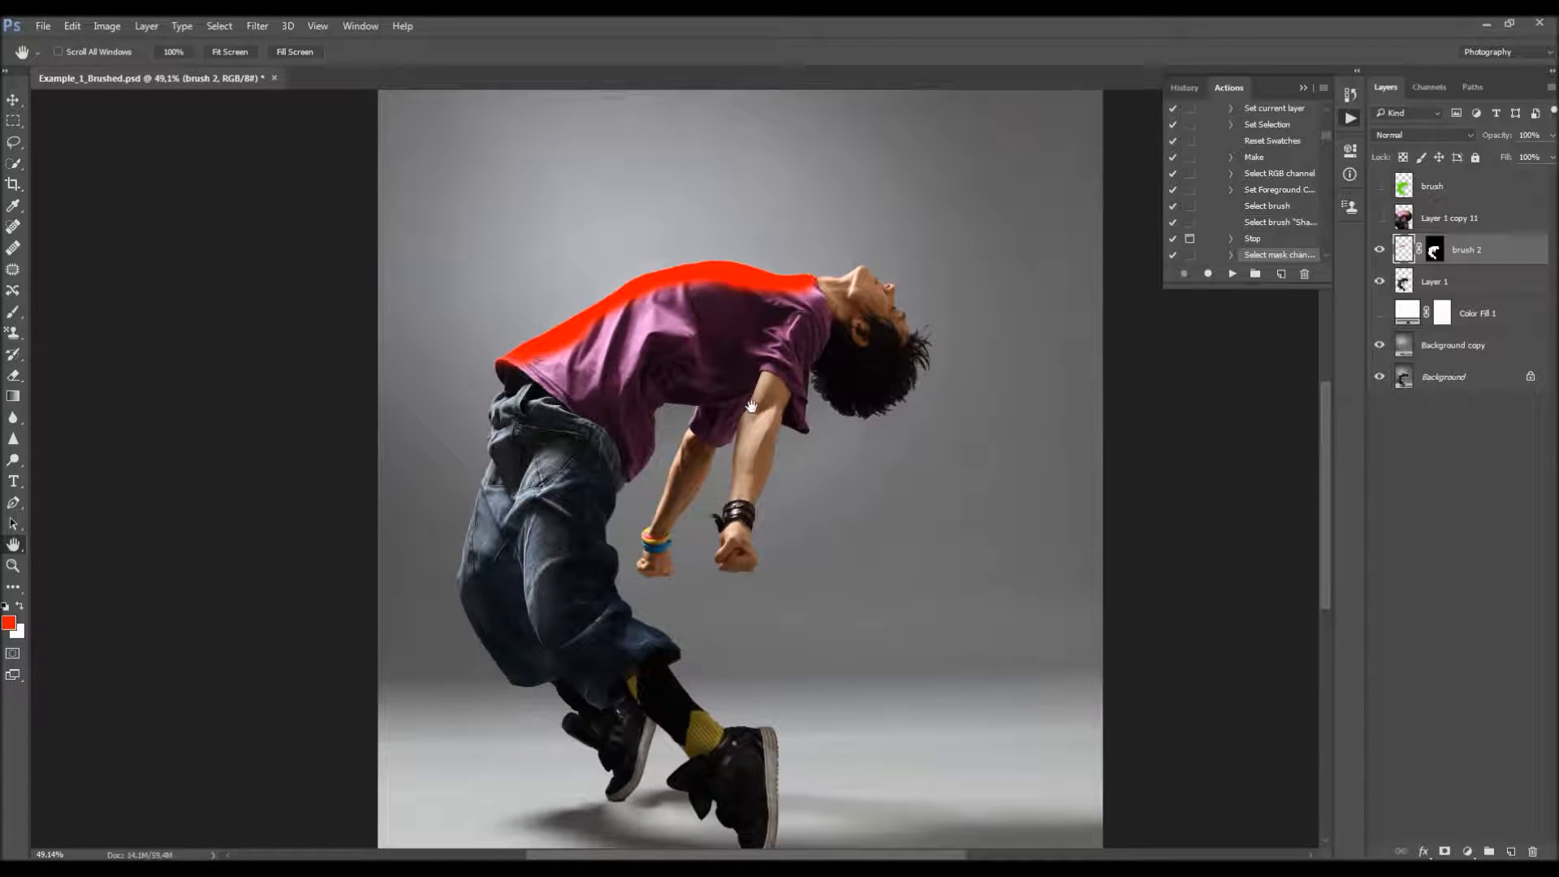
left_click_drag(763, 401, 839, 233)
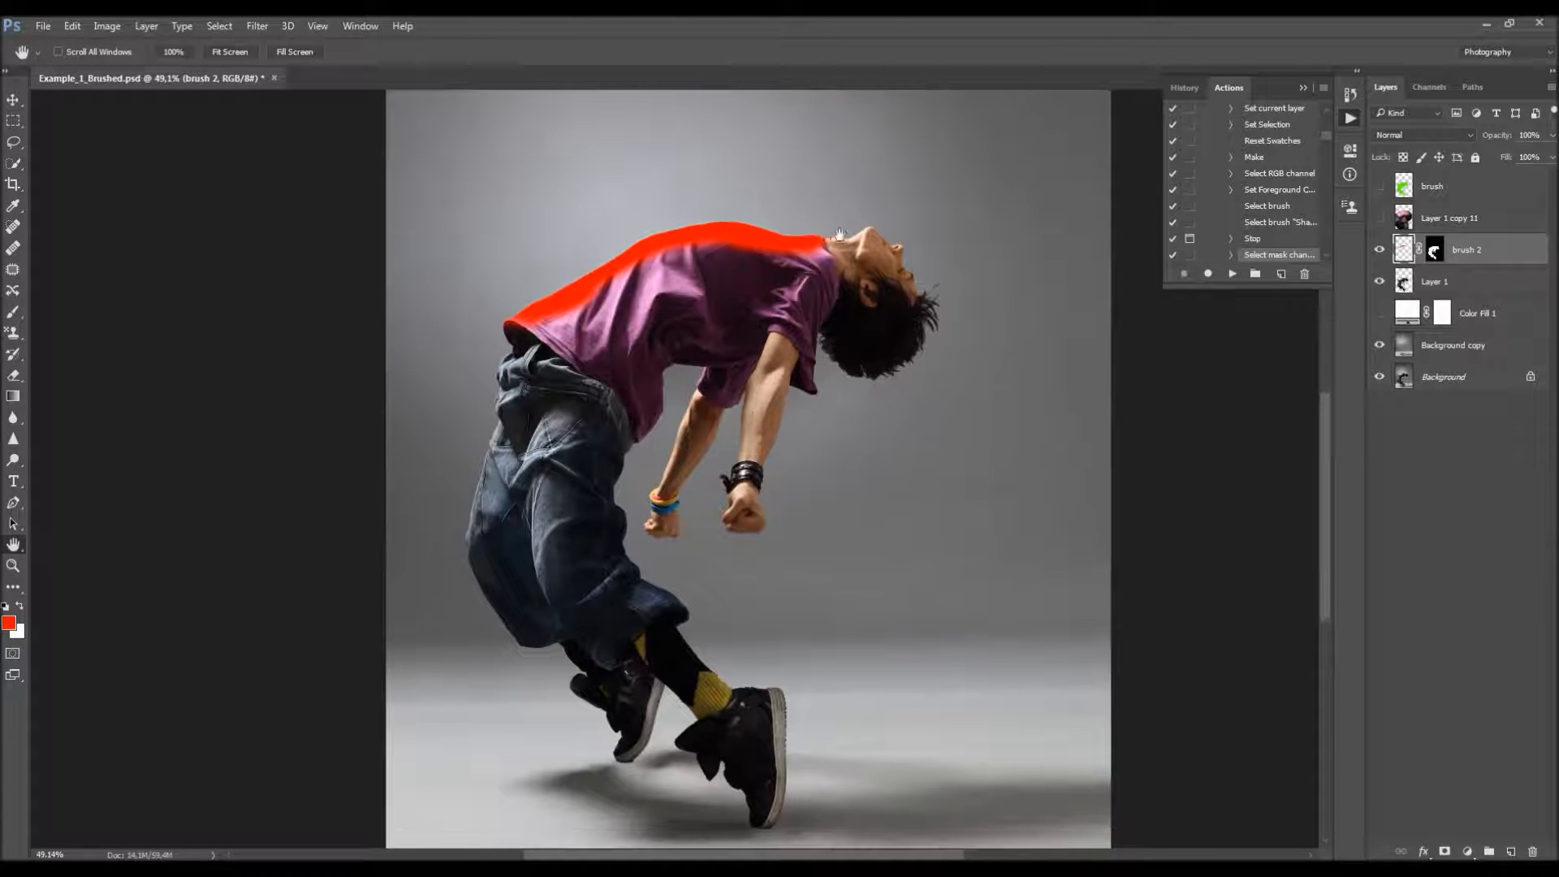
left_click_drag(808, 421, 820, 357)
left_click_drag(703, 235, 698, 224)
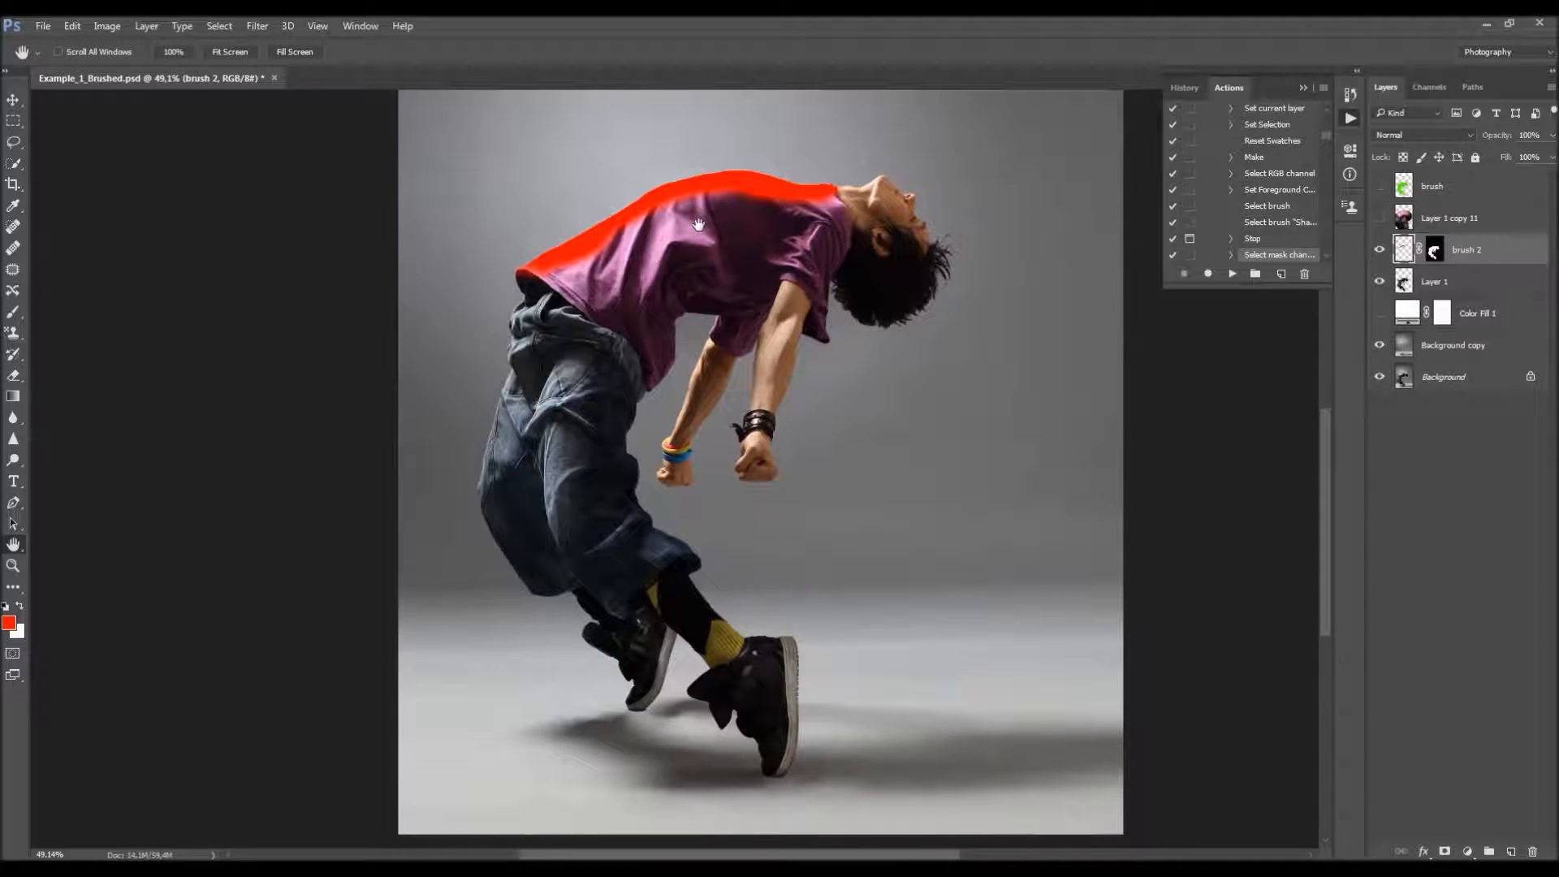
key("b")
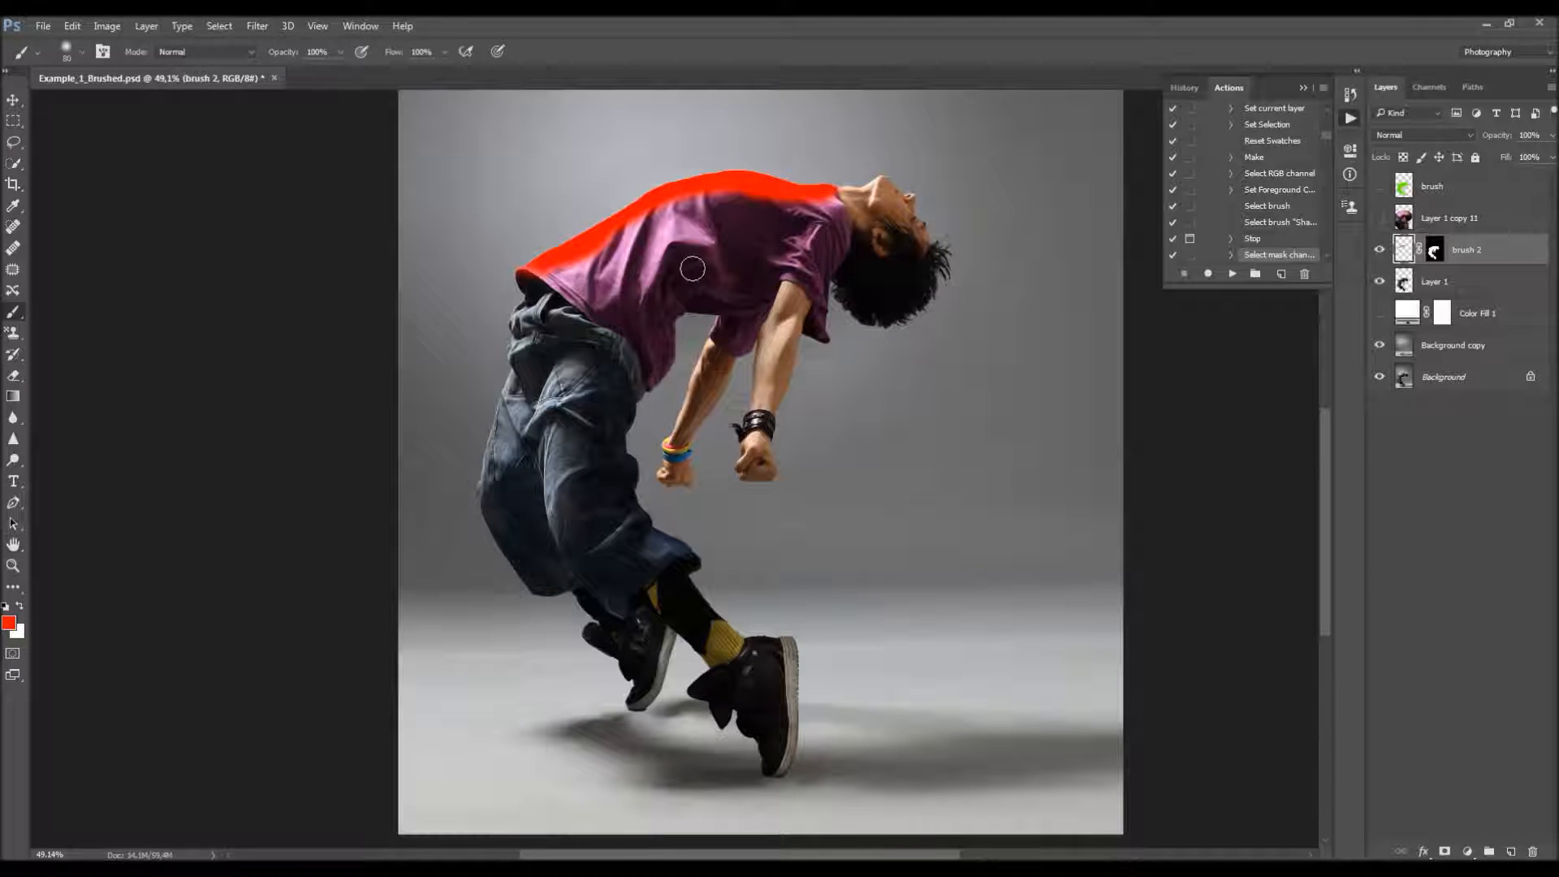
key("]")
mouse_move(759, 457)
left_mouse_down()
mouse_move(751, 471)
mouse_move(755, 426)
mouse_move(798, 378)
left_mouse_up()
key("]")
mouse_move(794, 646)
left_mouse_down()
mouse_move(776, 778)
mouse_move(751, 702)
mouse_move(794, 648)
left_mouse_up()
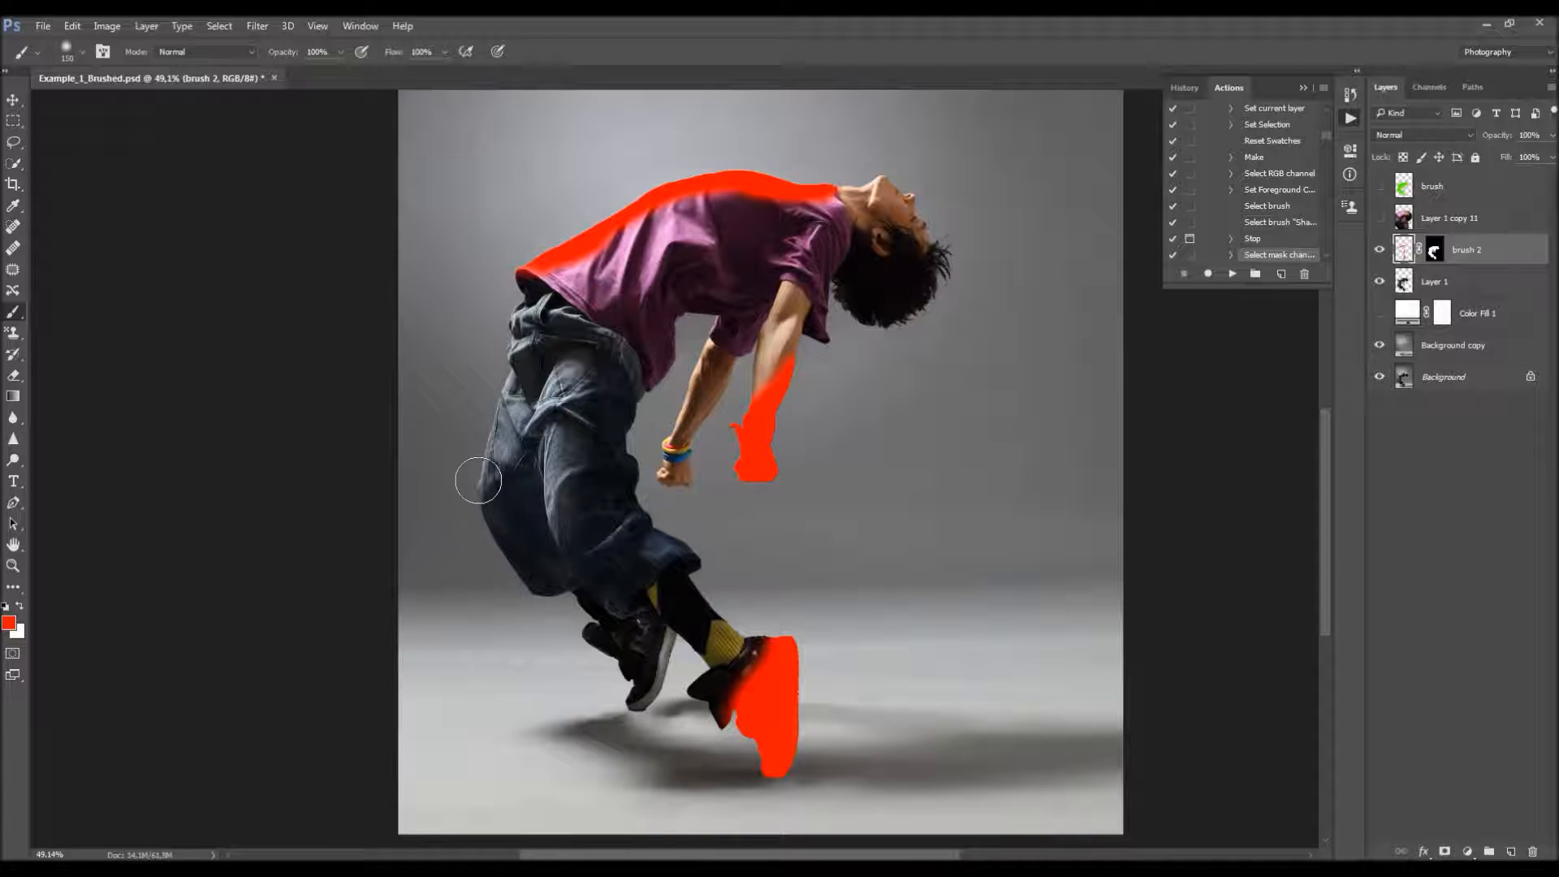
- Paint red along the rear edge of the dancer's jeans down to the ankle with a 100 px brush
key("bracketleft")
mouse_move(481, 455)
left_mouse_down()
mouse_move(513, 577)
mouse_move(588, 605)
left_mouse_up()
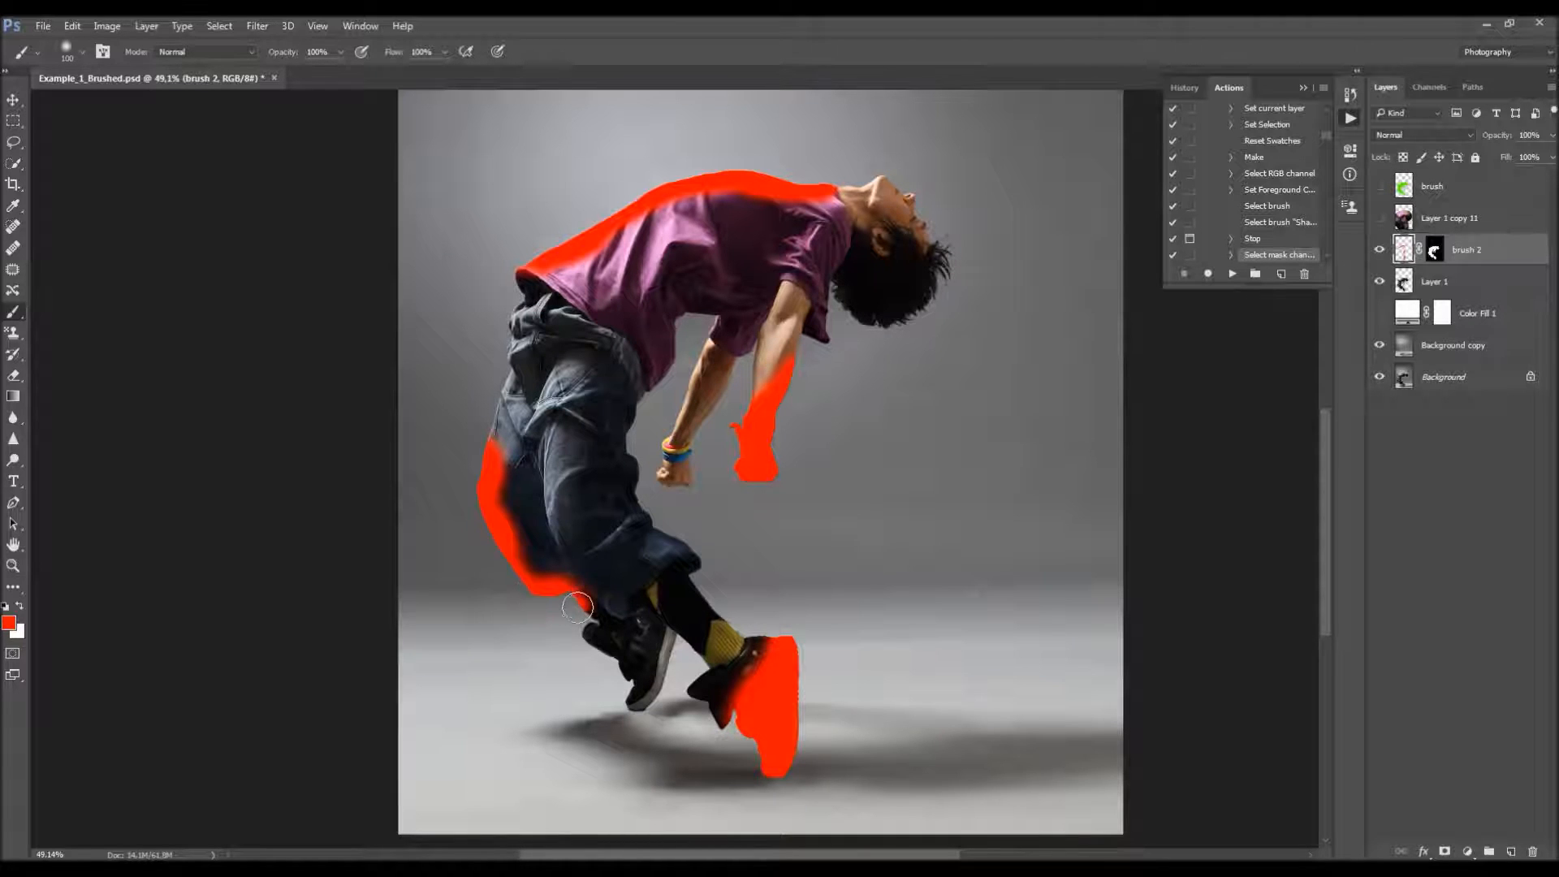
left_click_drag(487, 523, 530, 584)
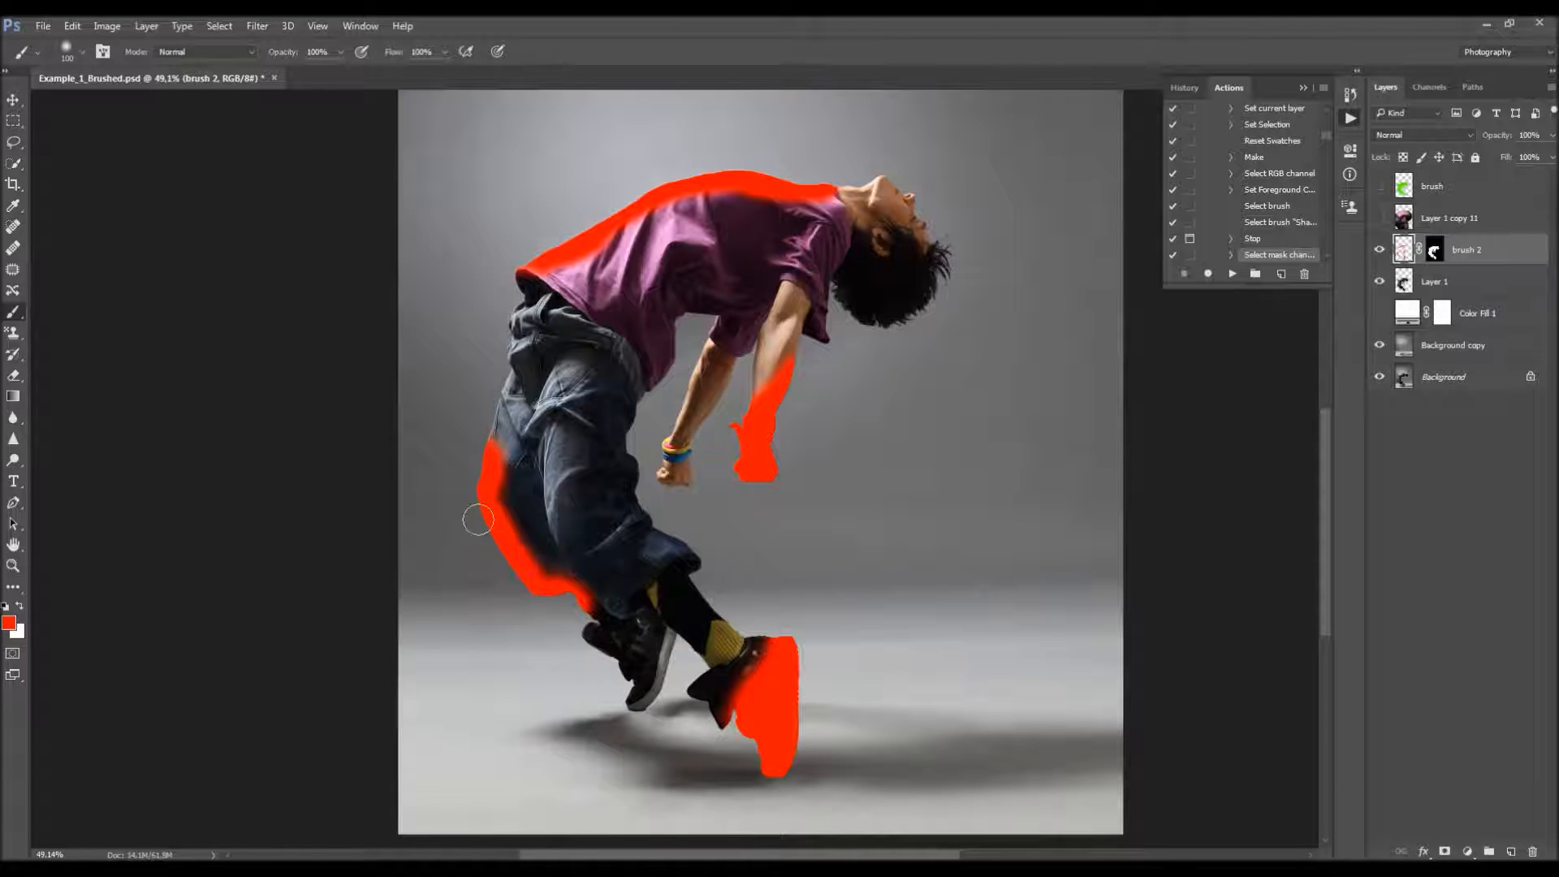
- Go over the red along the lower rear edge of the jeans and switch to the Eraser tool
mouse_move(485, 516)
left_mouse_down()
mouse_move(521, 581)
mouse_move(564, 599)
left_mouse_up()
key("e")
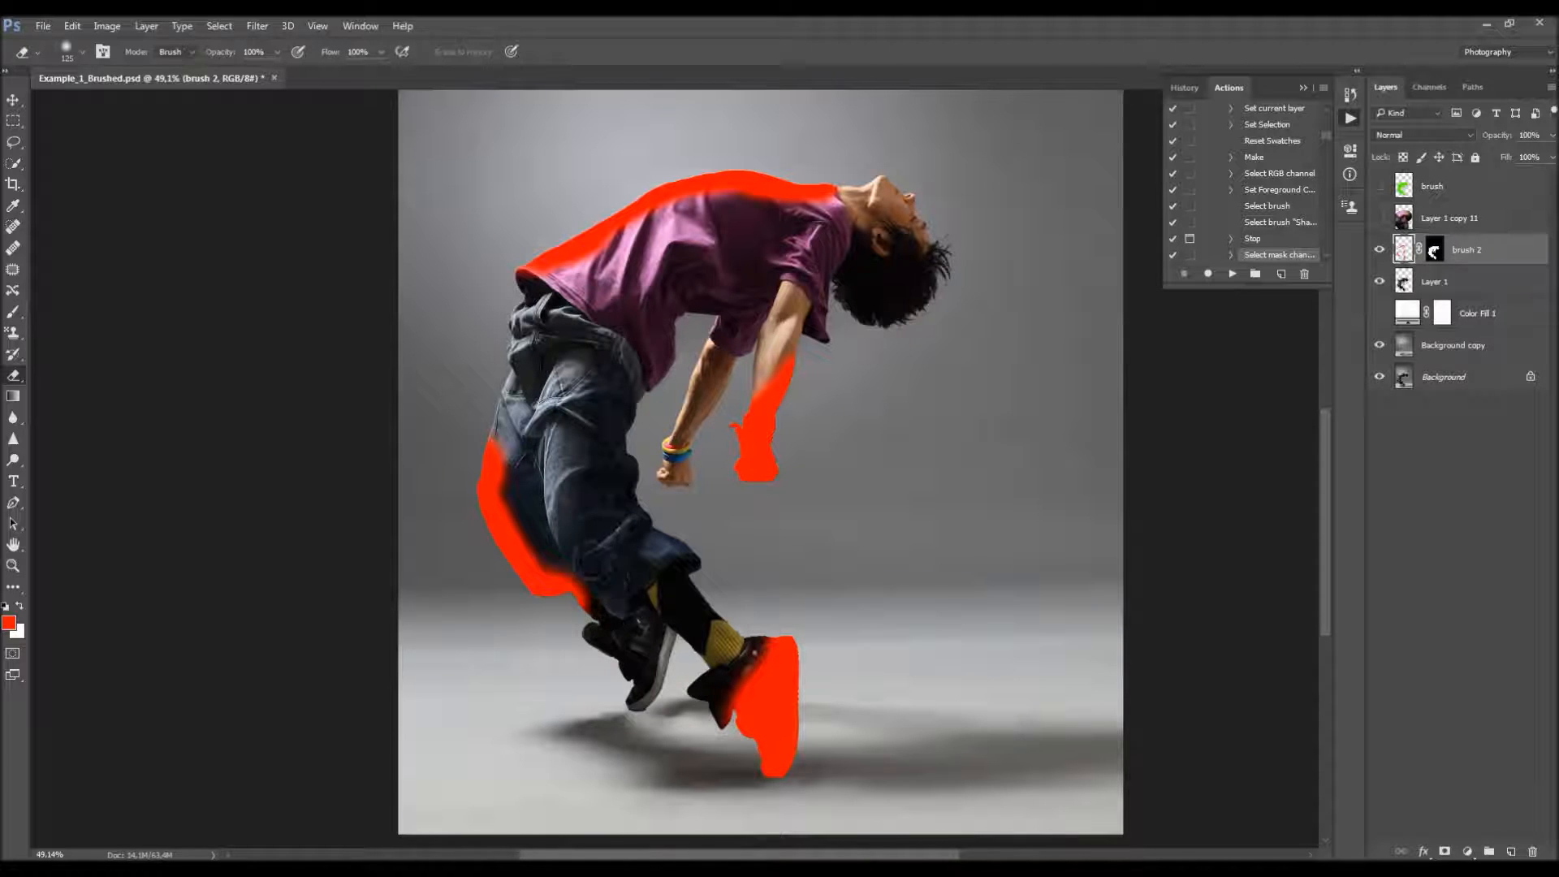
key("b")
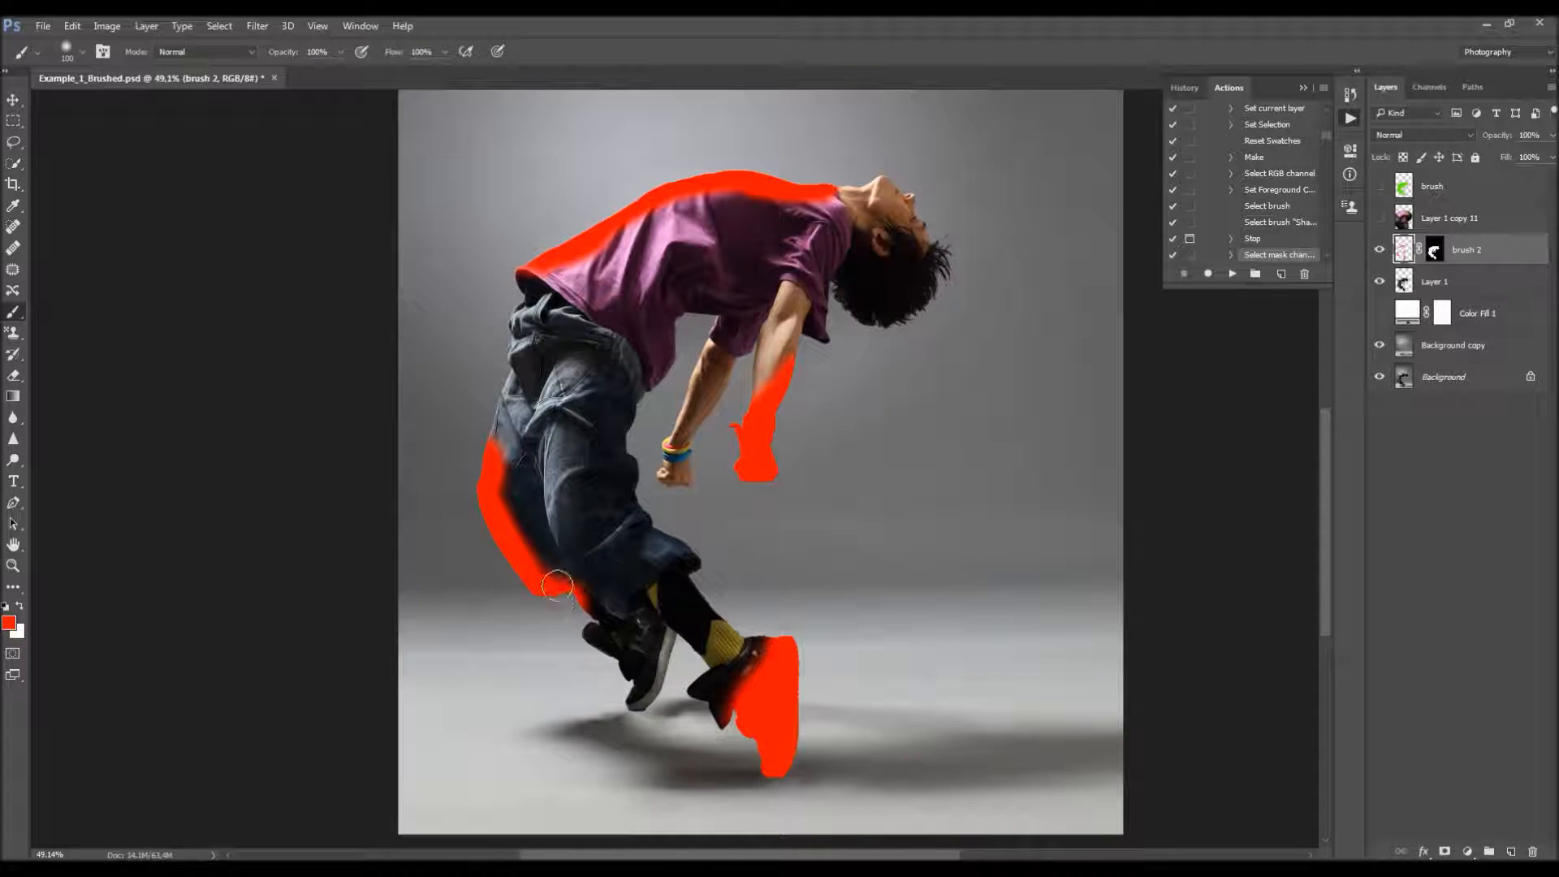
key("e")
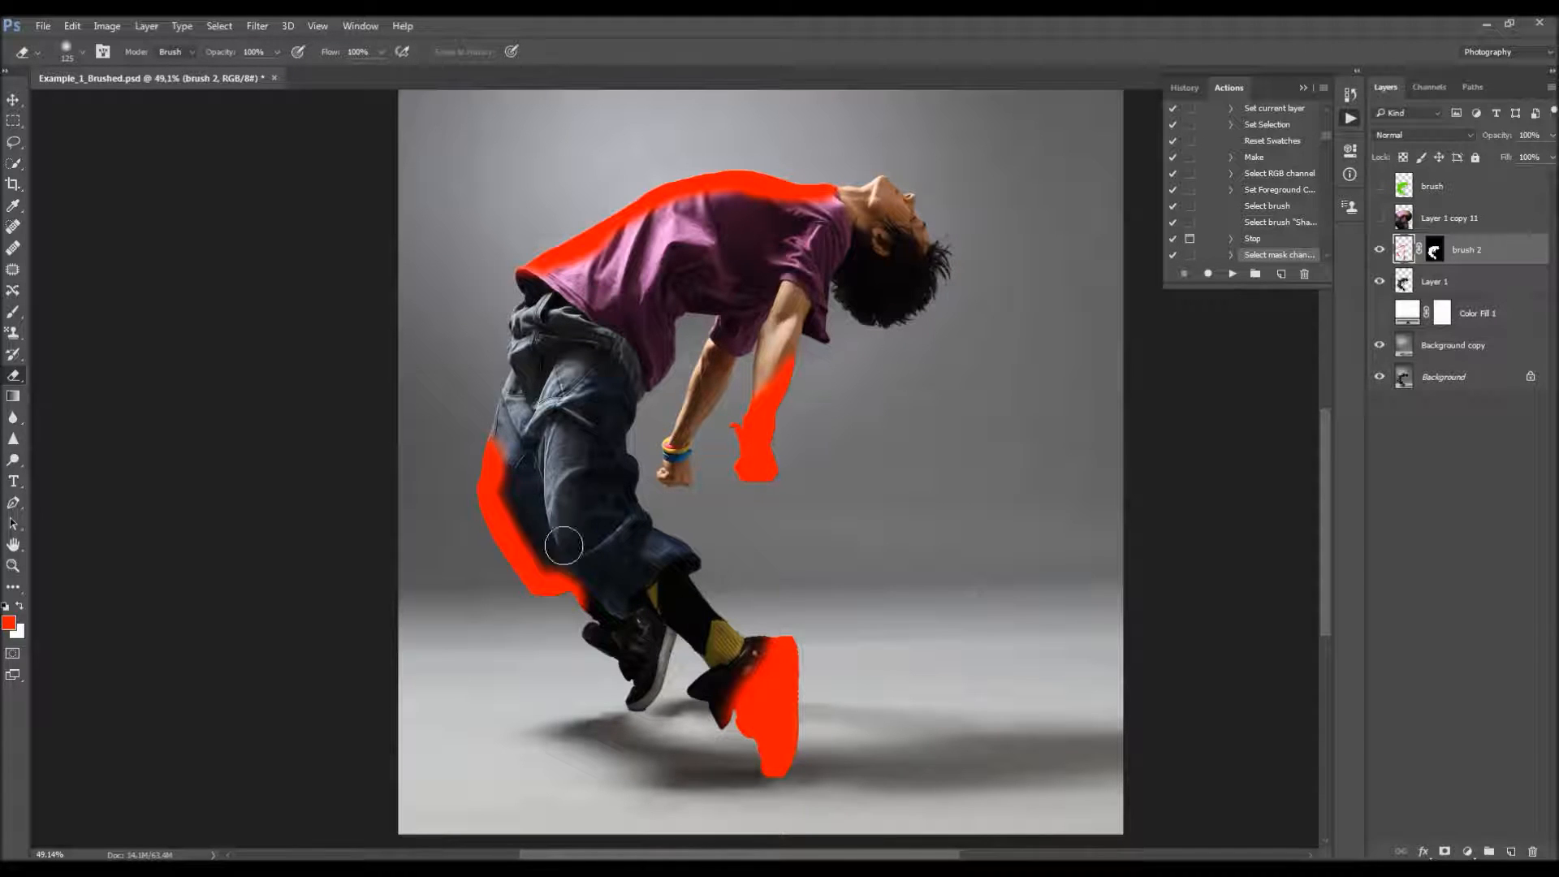
- Resume the paused ShatterPoly action to generate the shatter effect from the red brushed areas
key("space")
mouse_move(793, 400)
left_mouse_down()
mouse_move(777, 414)
mouse_move(749, 392)
mouse_move(725, 425)
left_mouse_up()
key("ctrl+space")
key("space")
key("v")
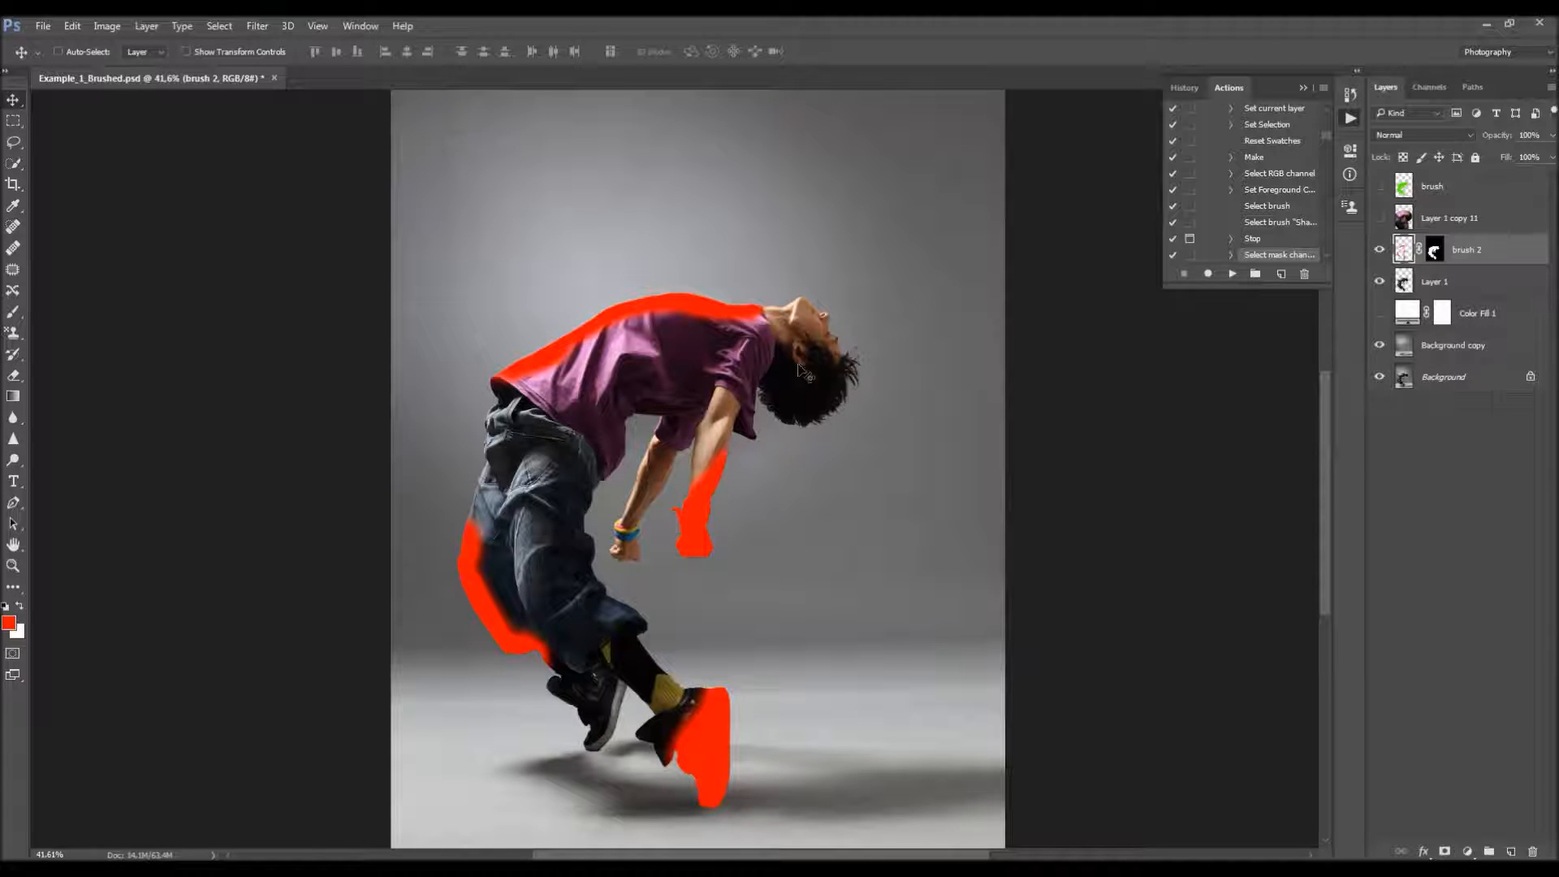
left_click(1232, 273)
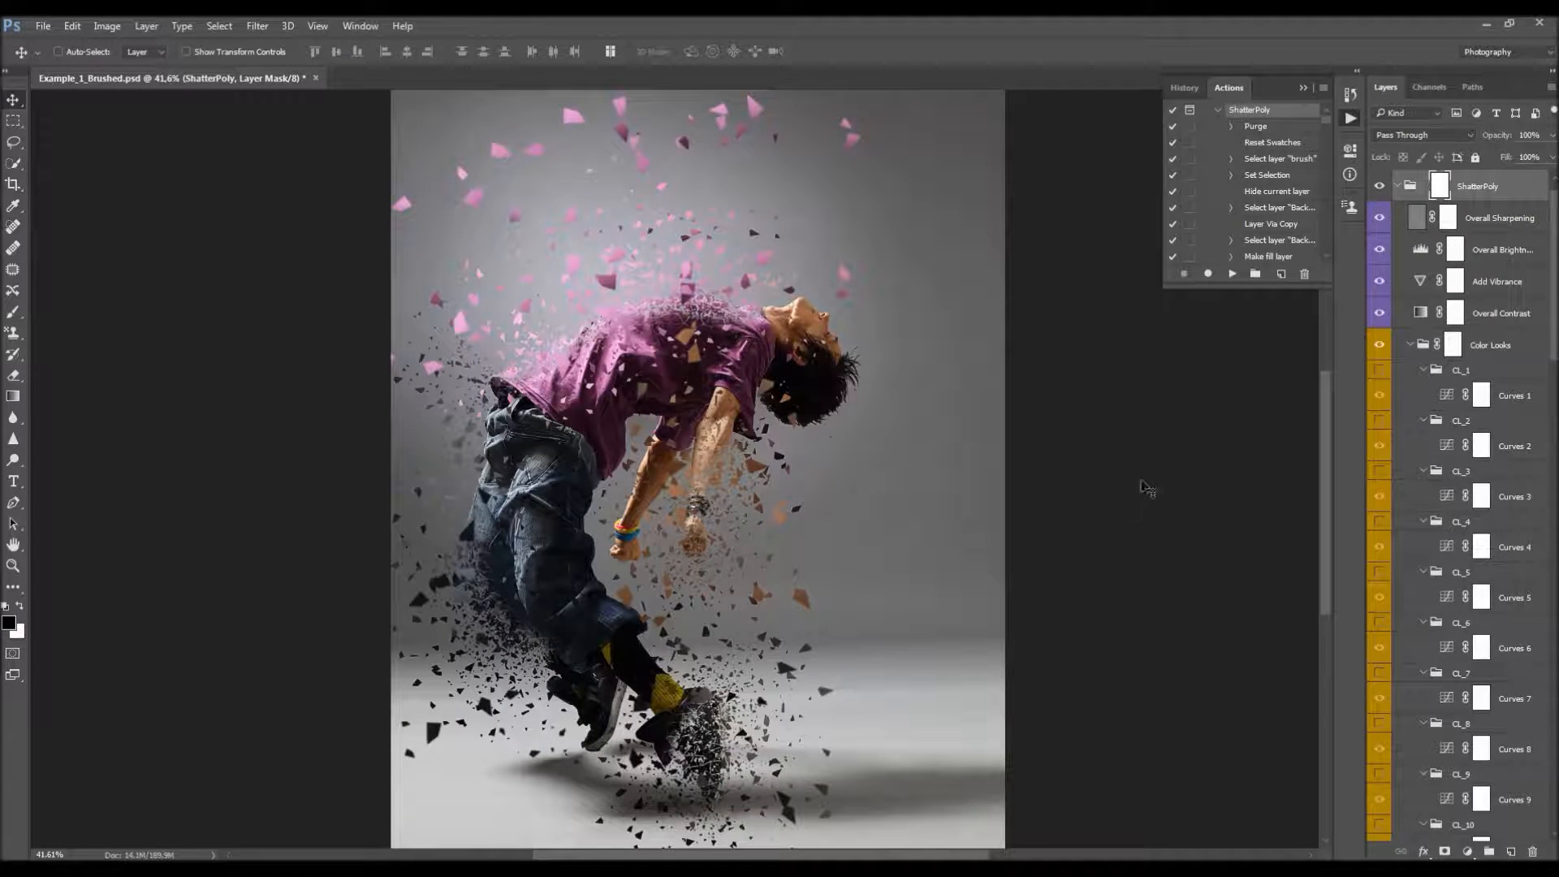
- Collapse the ShatterPoly action and its set, close the actions list and widen the layer list
scroll(1278, 202, "up", 2)
left_click(1218, 142)
left_click(1205, 126)
left_click(1303, 89)
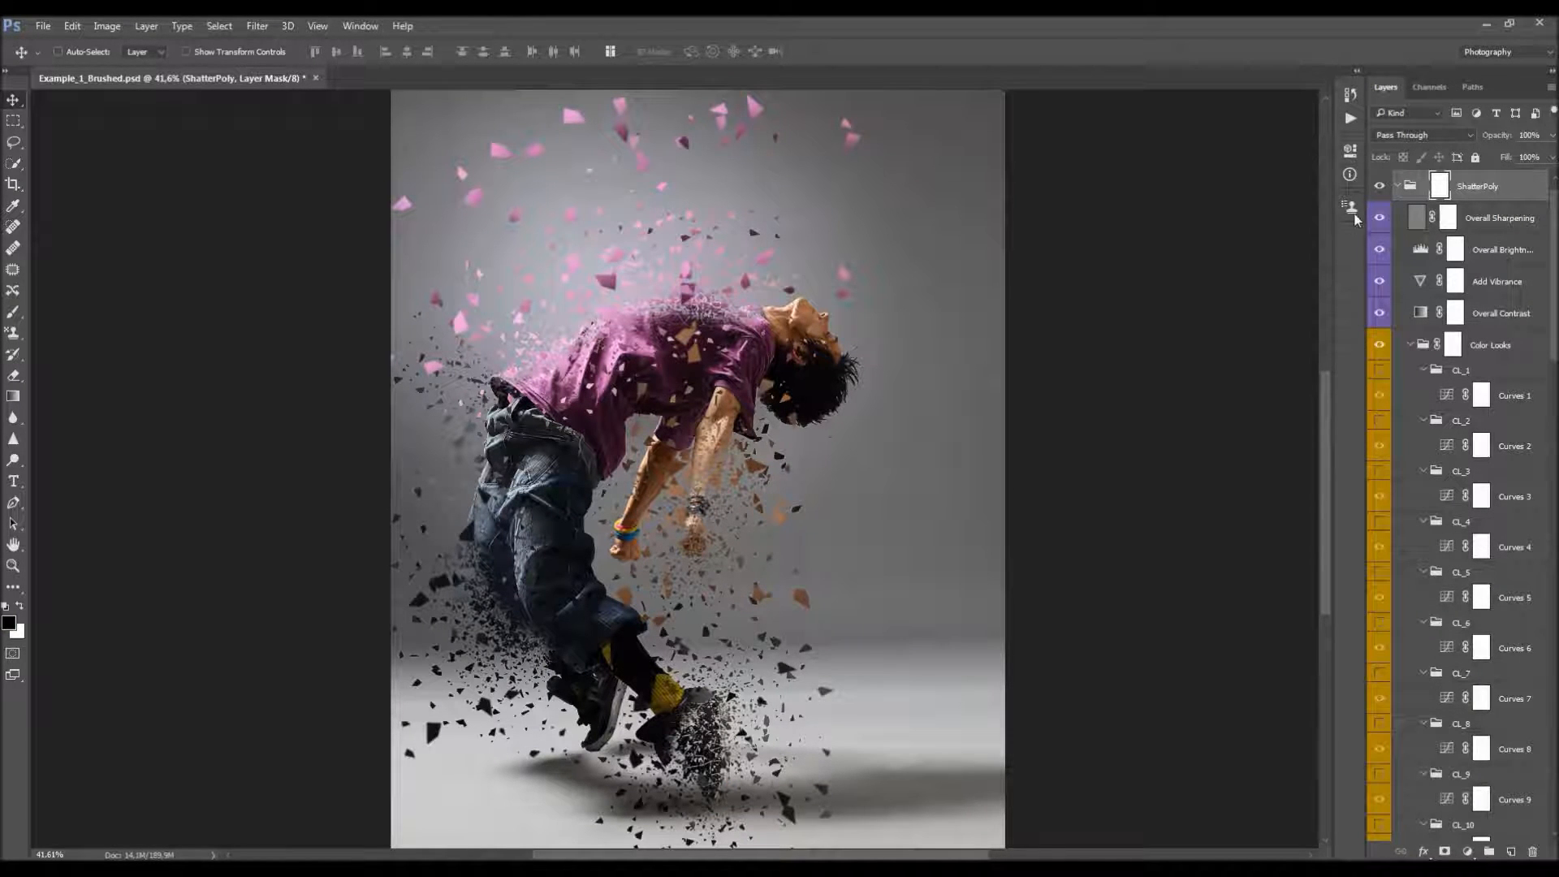
left_click_drag(1366, 217, 1305, 223)
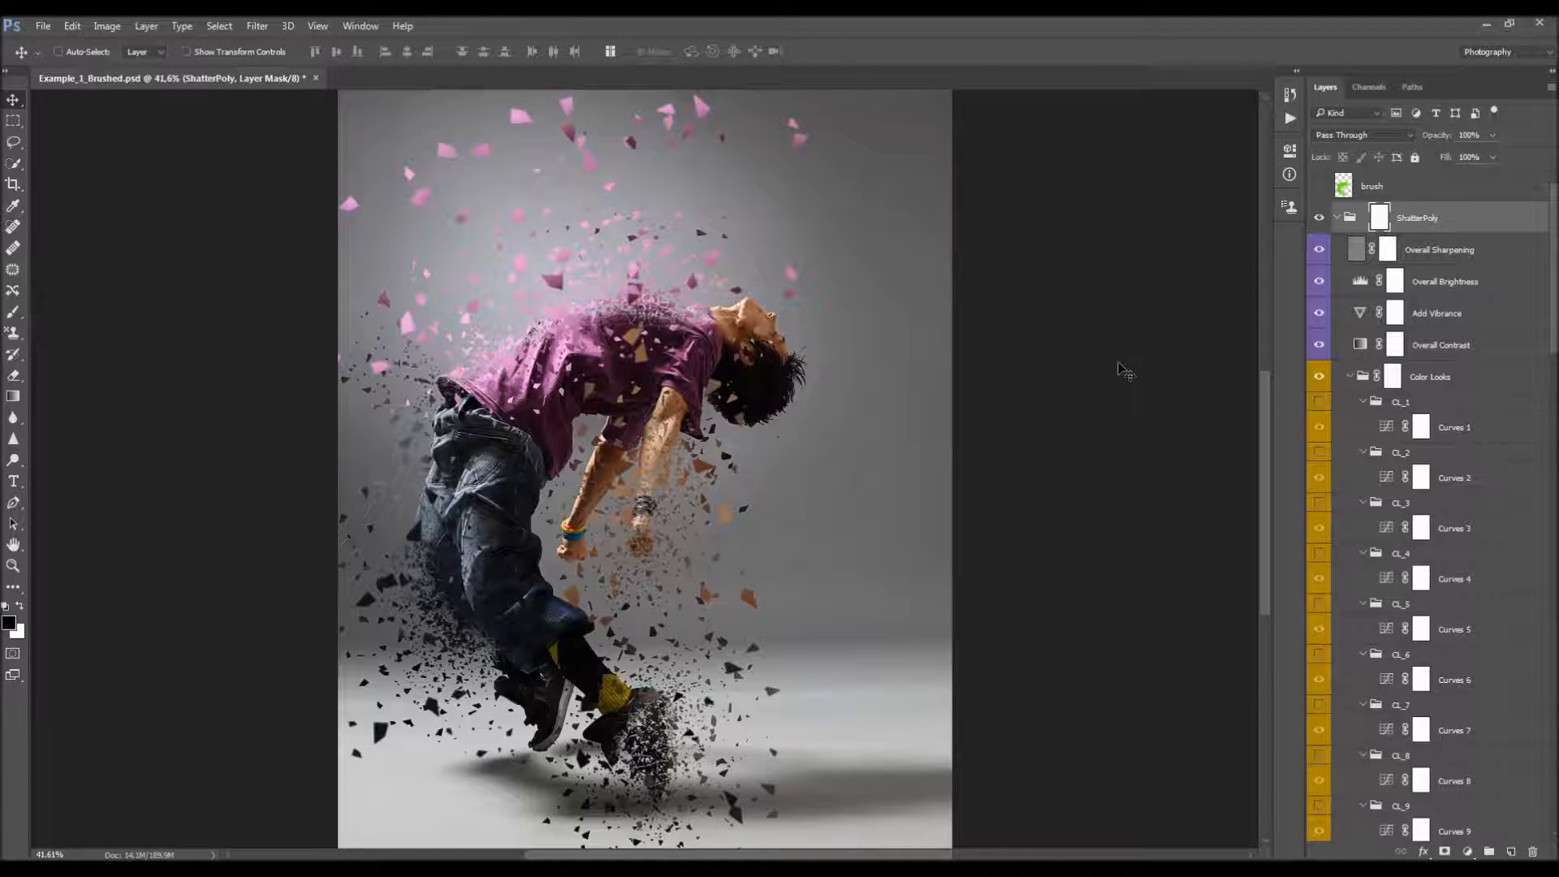
- Collapse all nested folders inside the ShatterPoly layer group and the group itself
scroll(1494, 208, "down", 15)
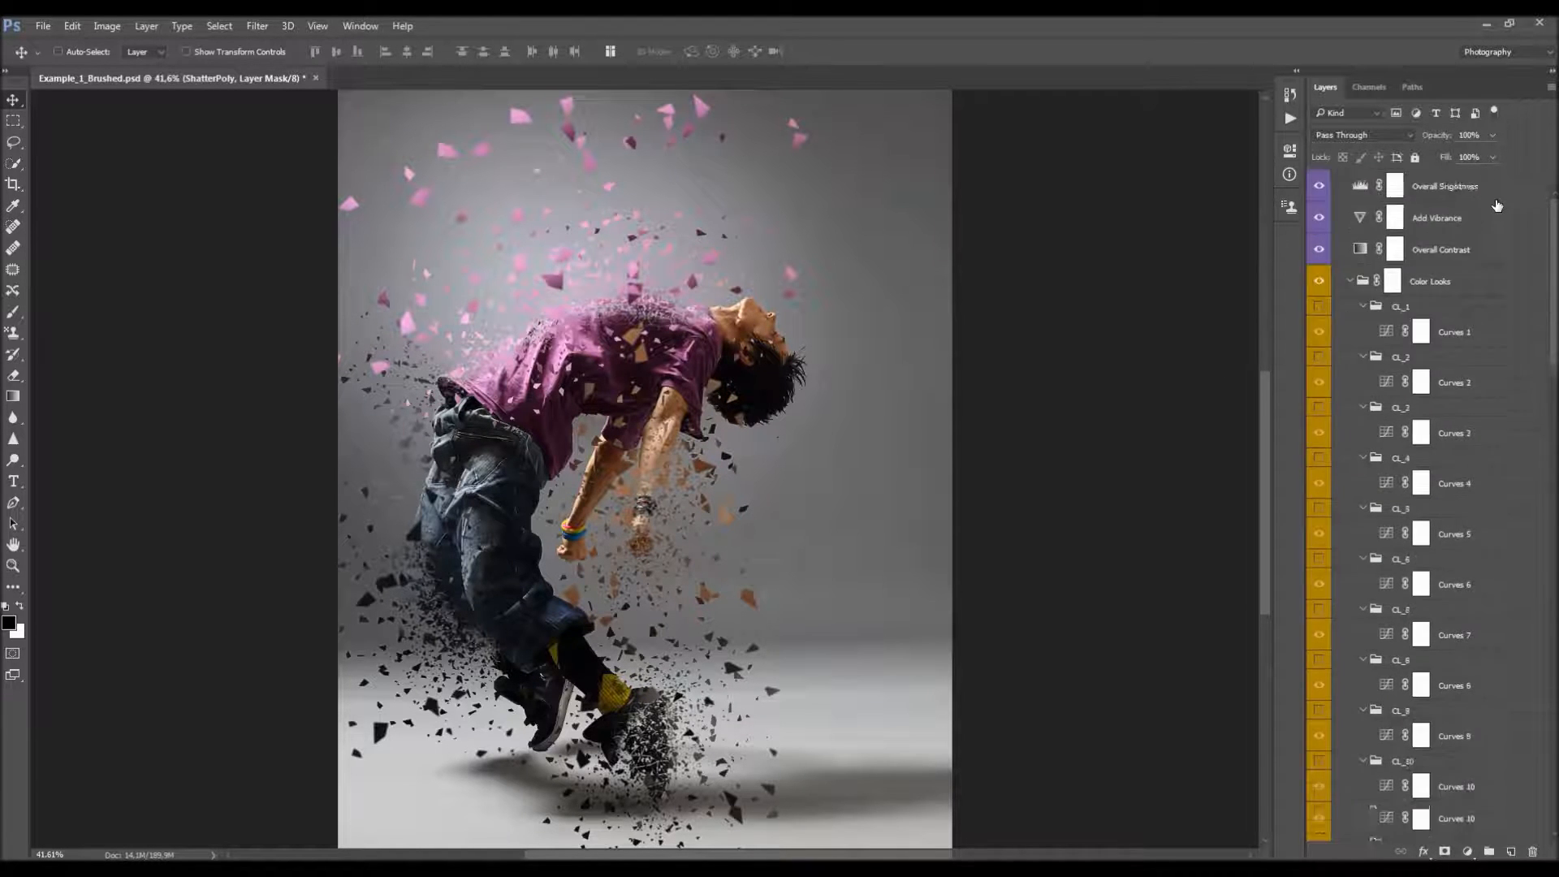
scroll(1489, 285, "down", 5)
scroll(1461, 309, "up", 15)
scroll(1455, 320, "up", 10)
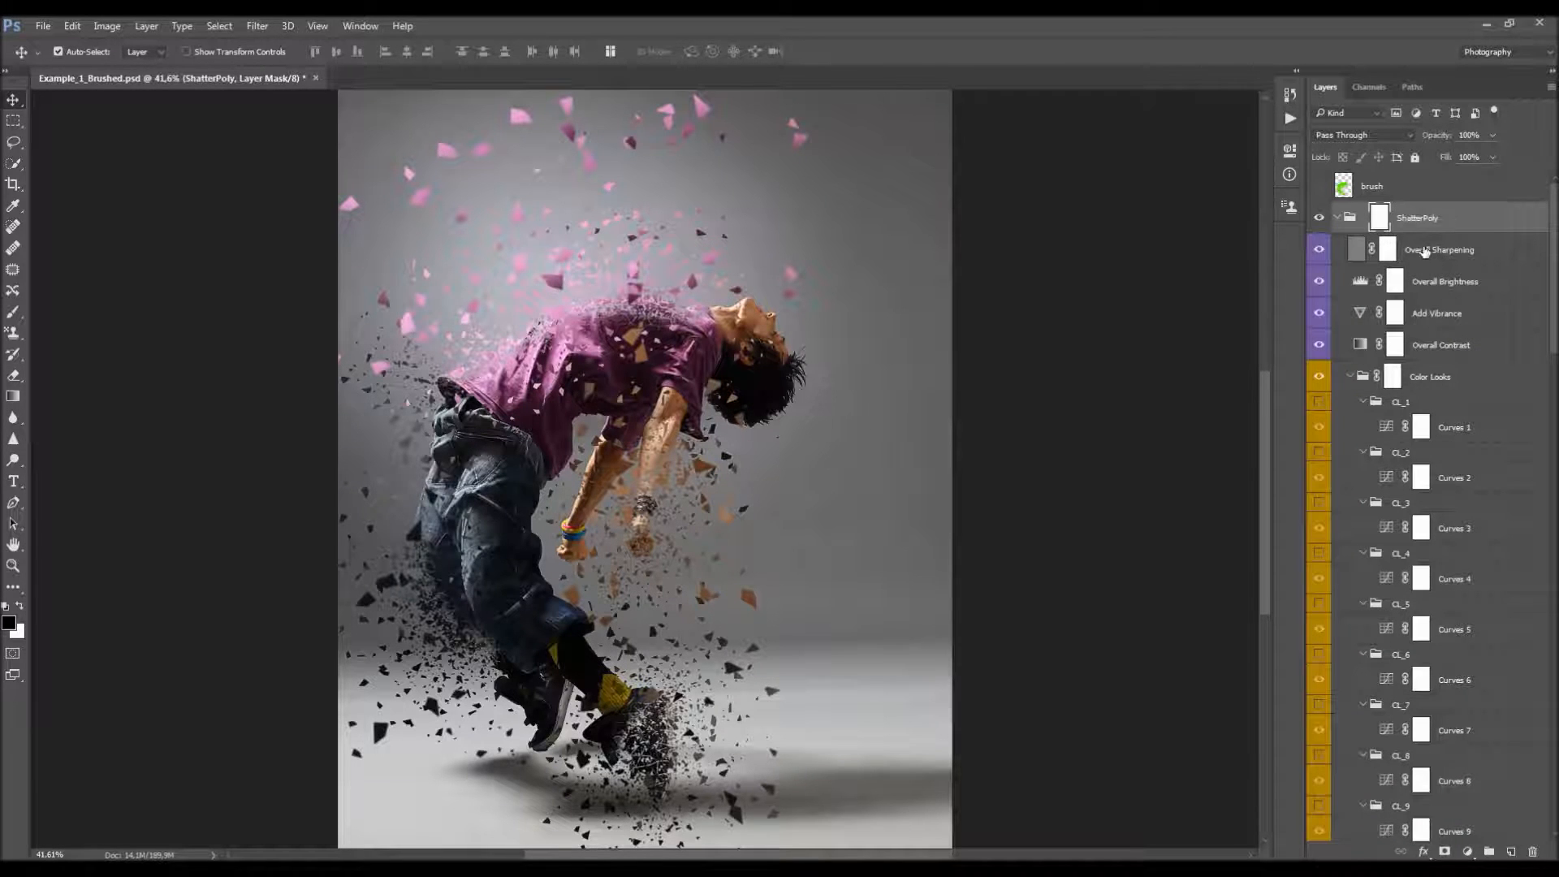
left_click(1338, 218)
left_click(1338, 218)
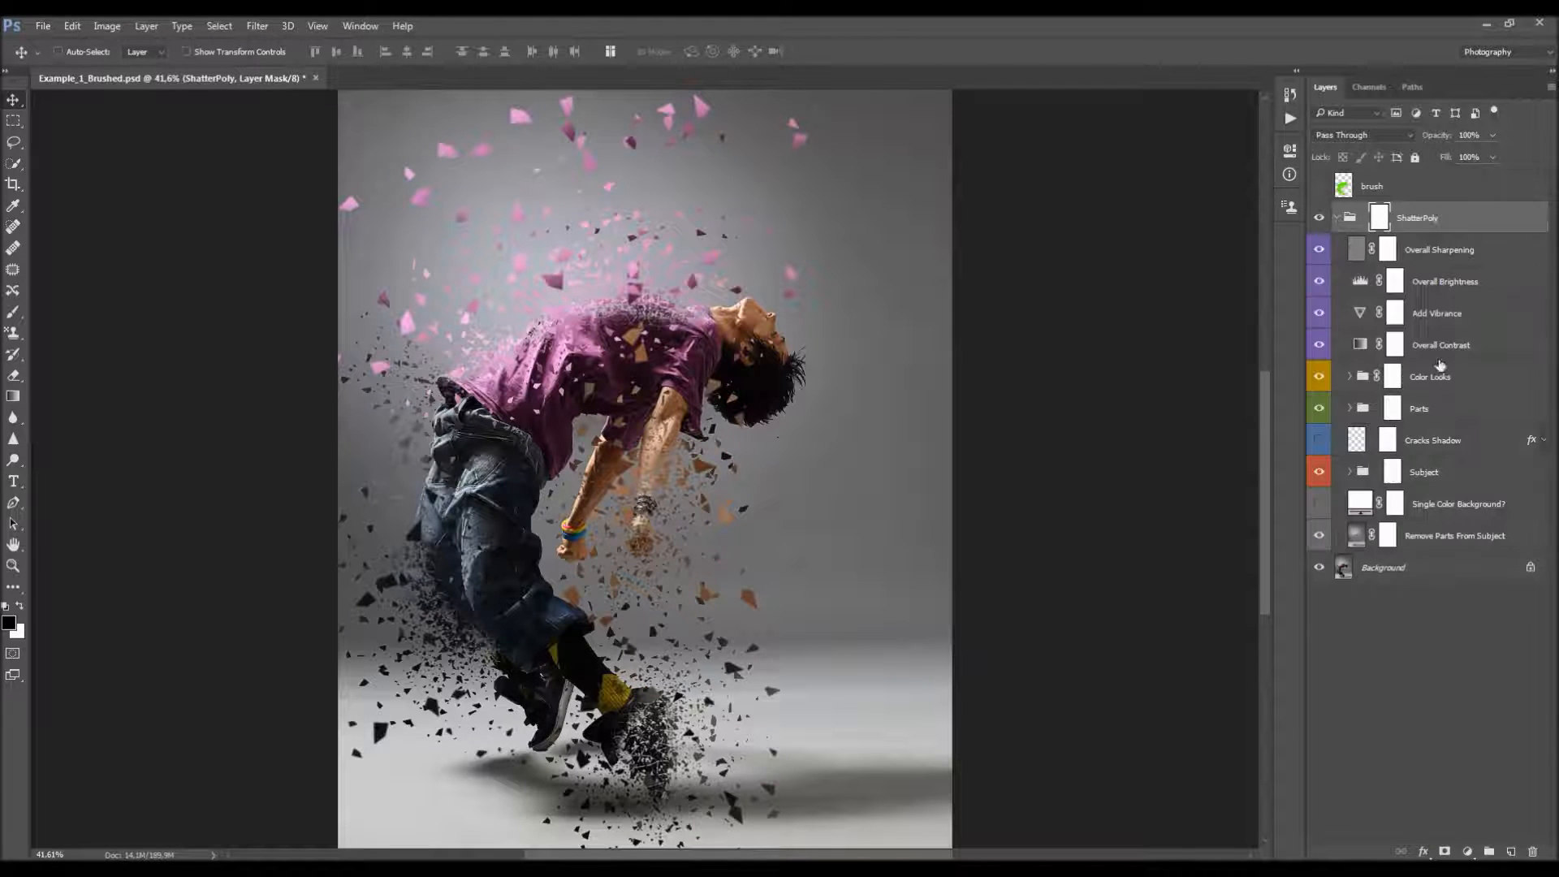
left_click(1337, 219)
- Select the brush layer and make its green silhouette visible over the image
left_click(1390, 195)
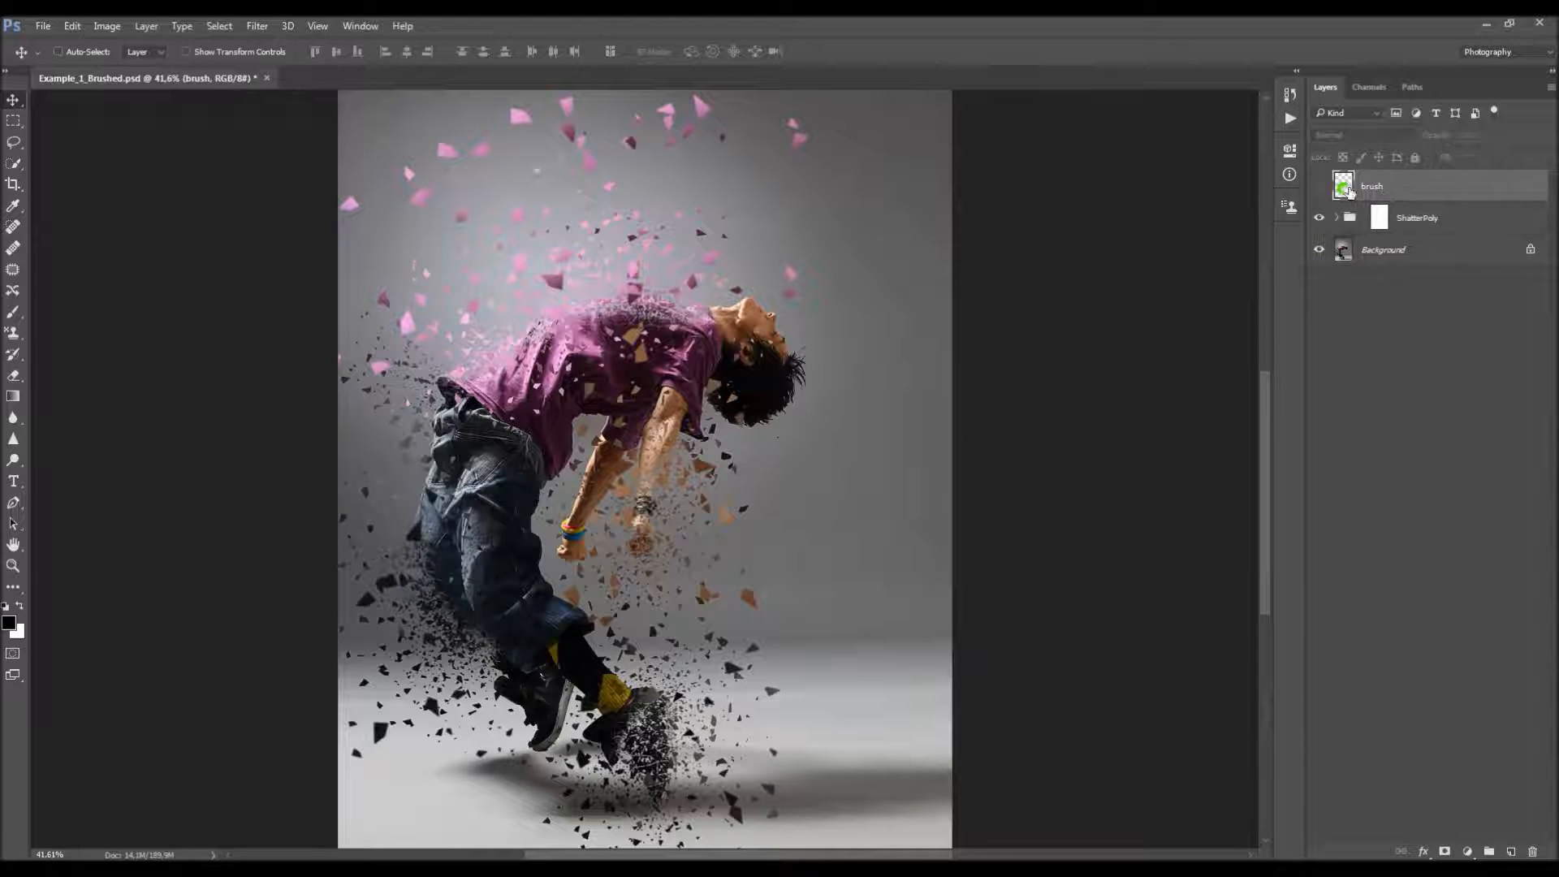
left_click(1320, 186)
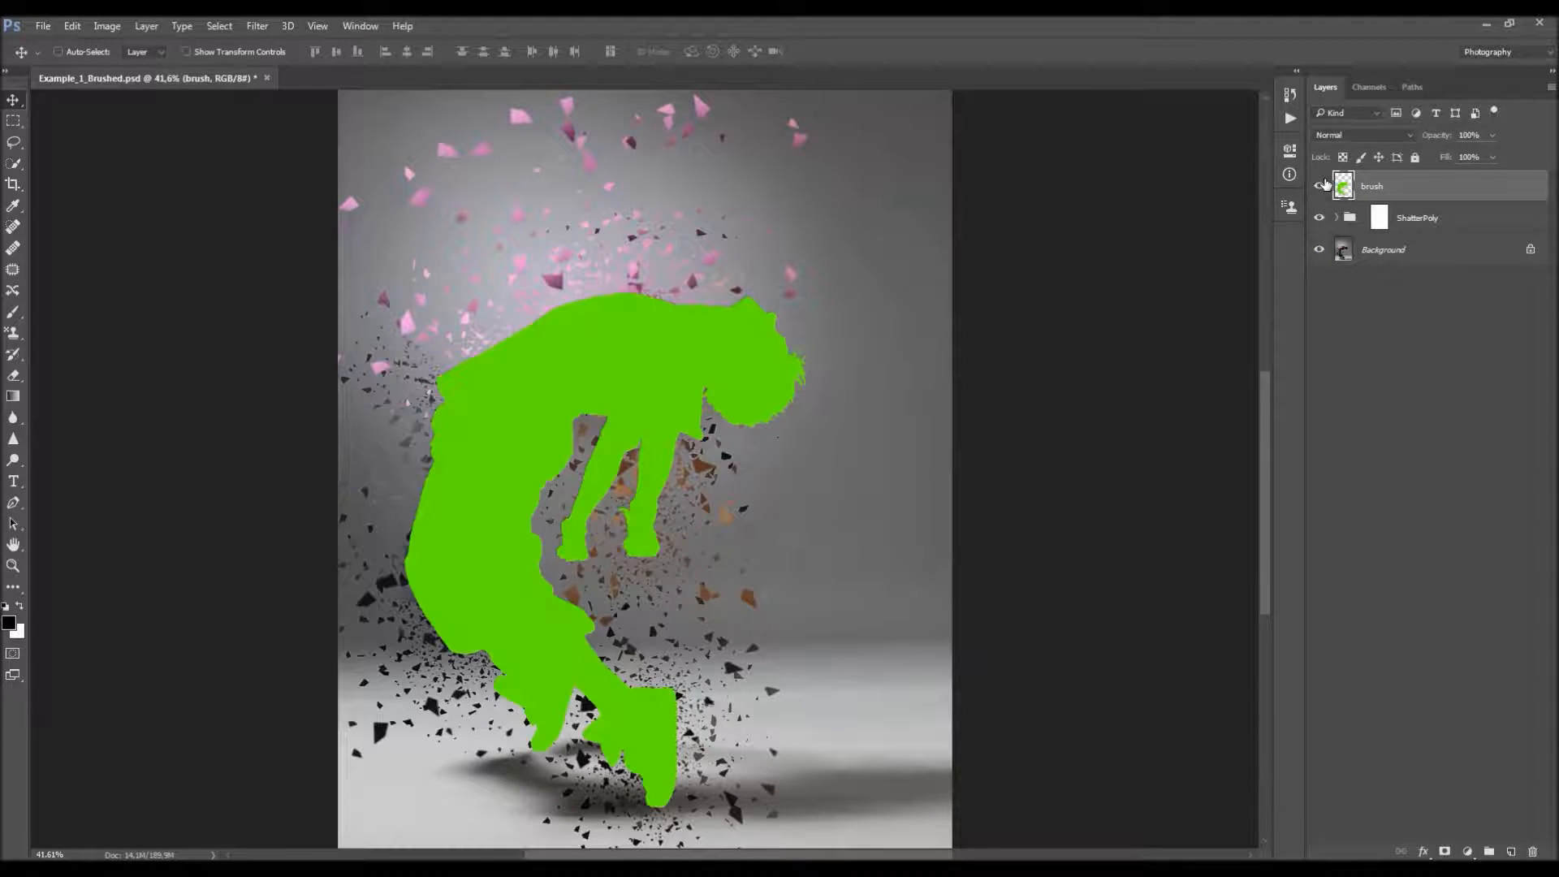
left_click_drag(928, 249, 963, 236)
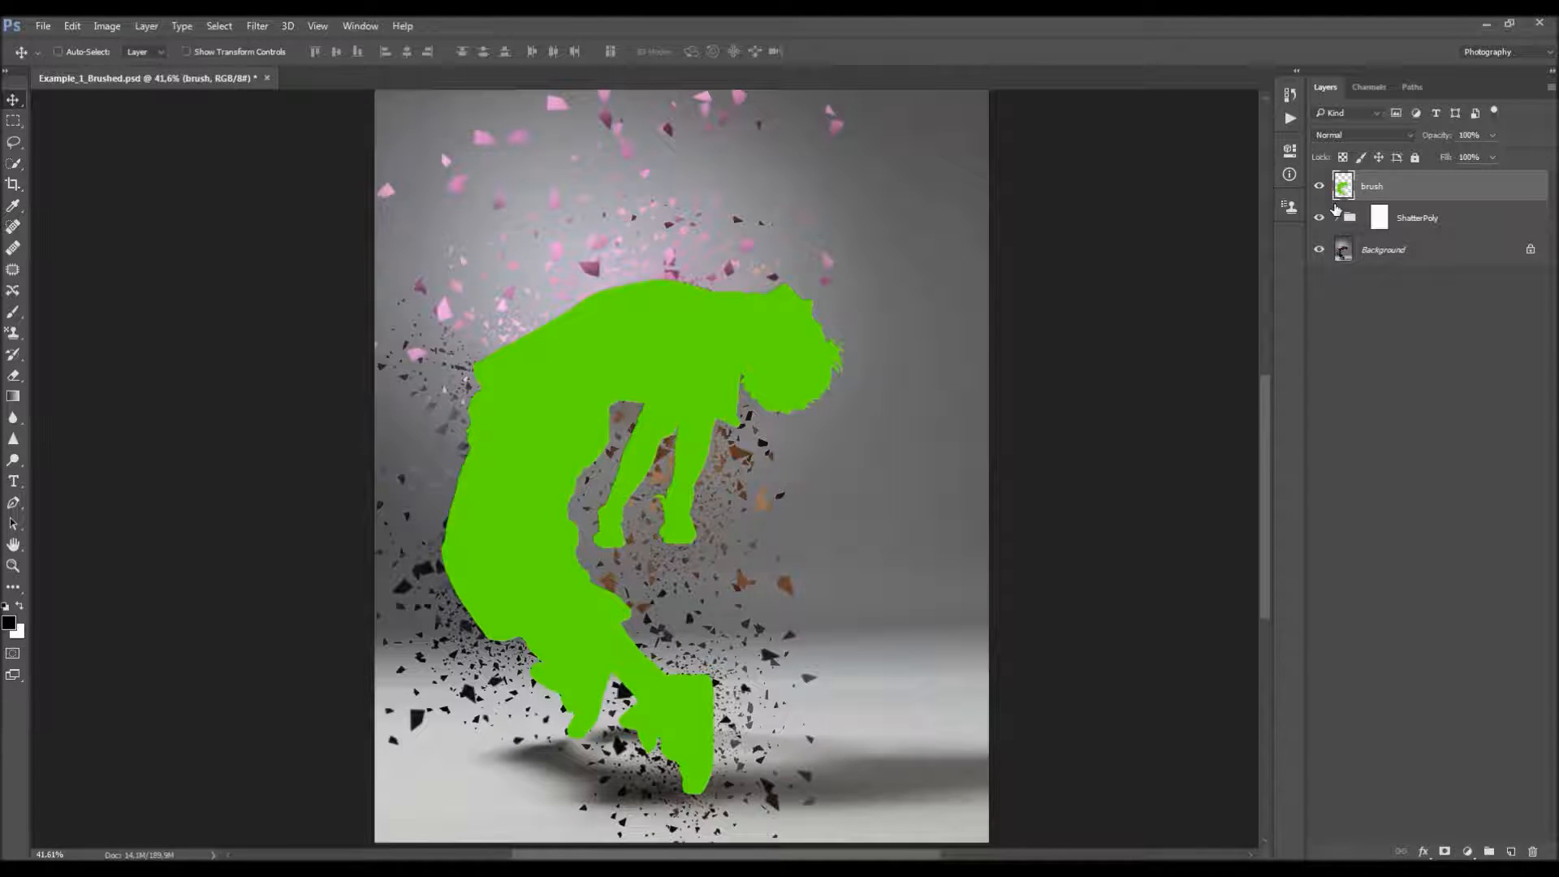
left_click_drag(888, 268, 932, 271)
- Delete the ShatterPoly layer group and select the ShatterPoly action within its set for a possible rerun
left_click(1427, 223)
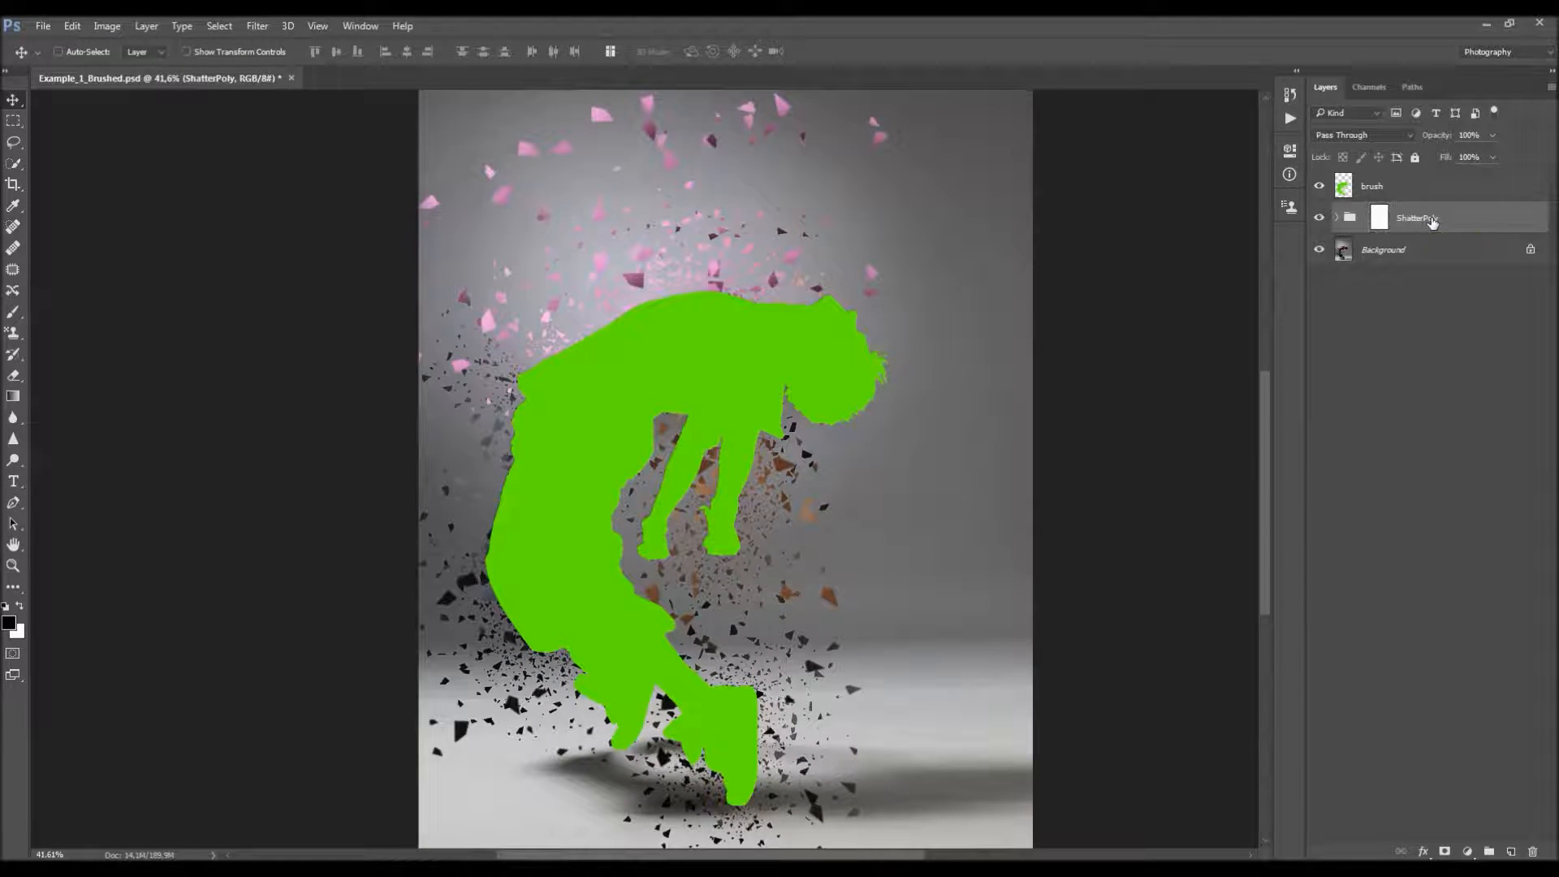
key("Delete")
left_click(1290, 119)
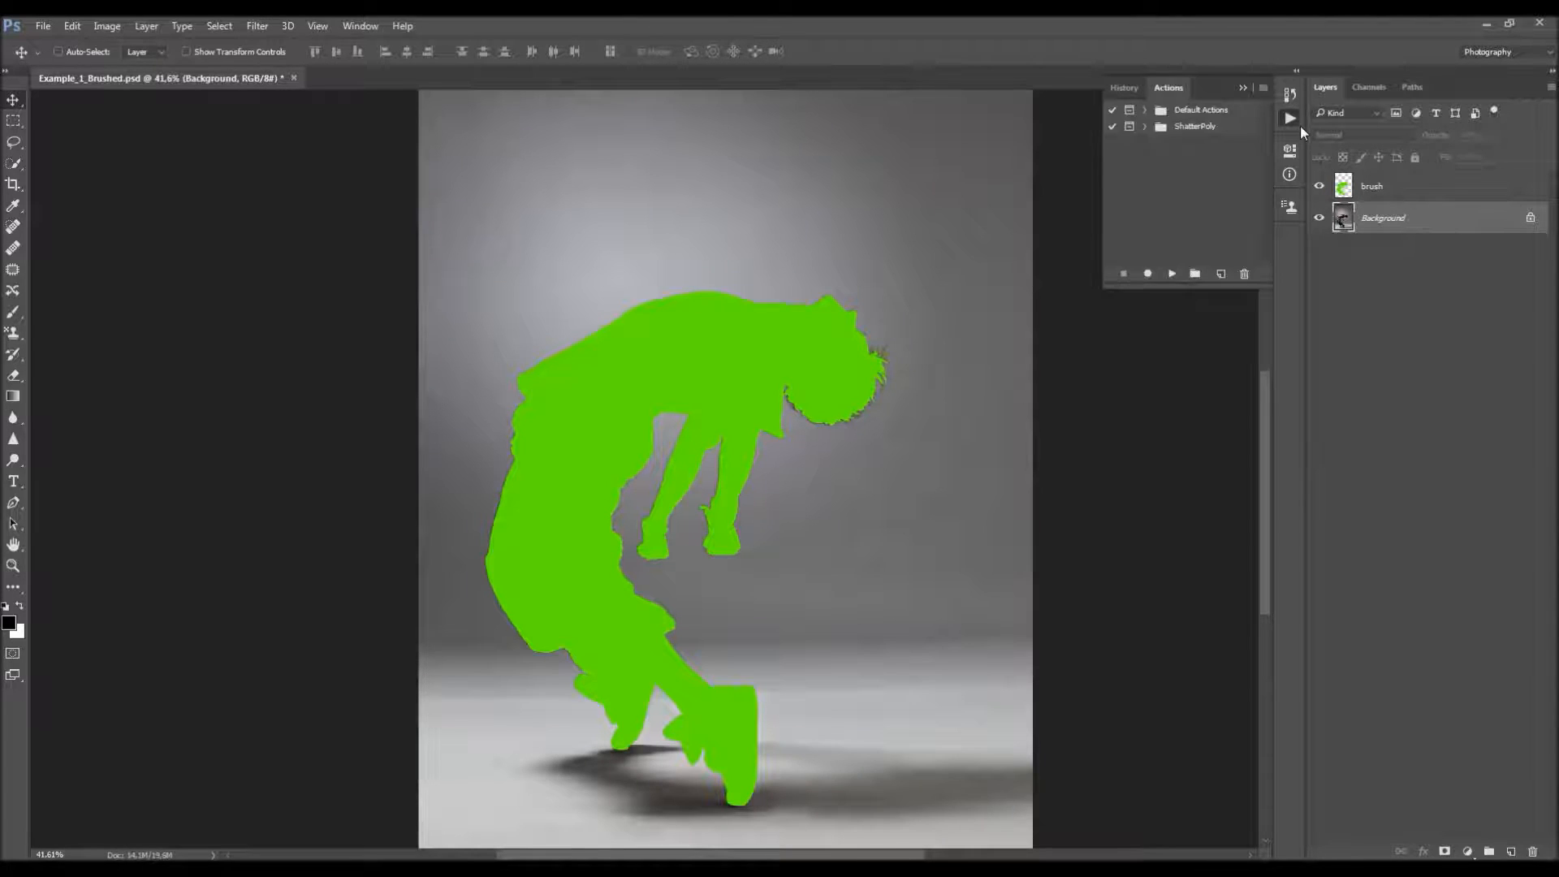
left_click(1145, 126)
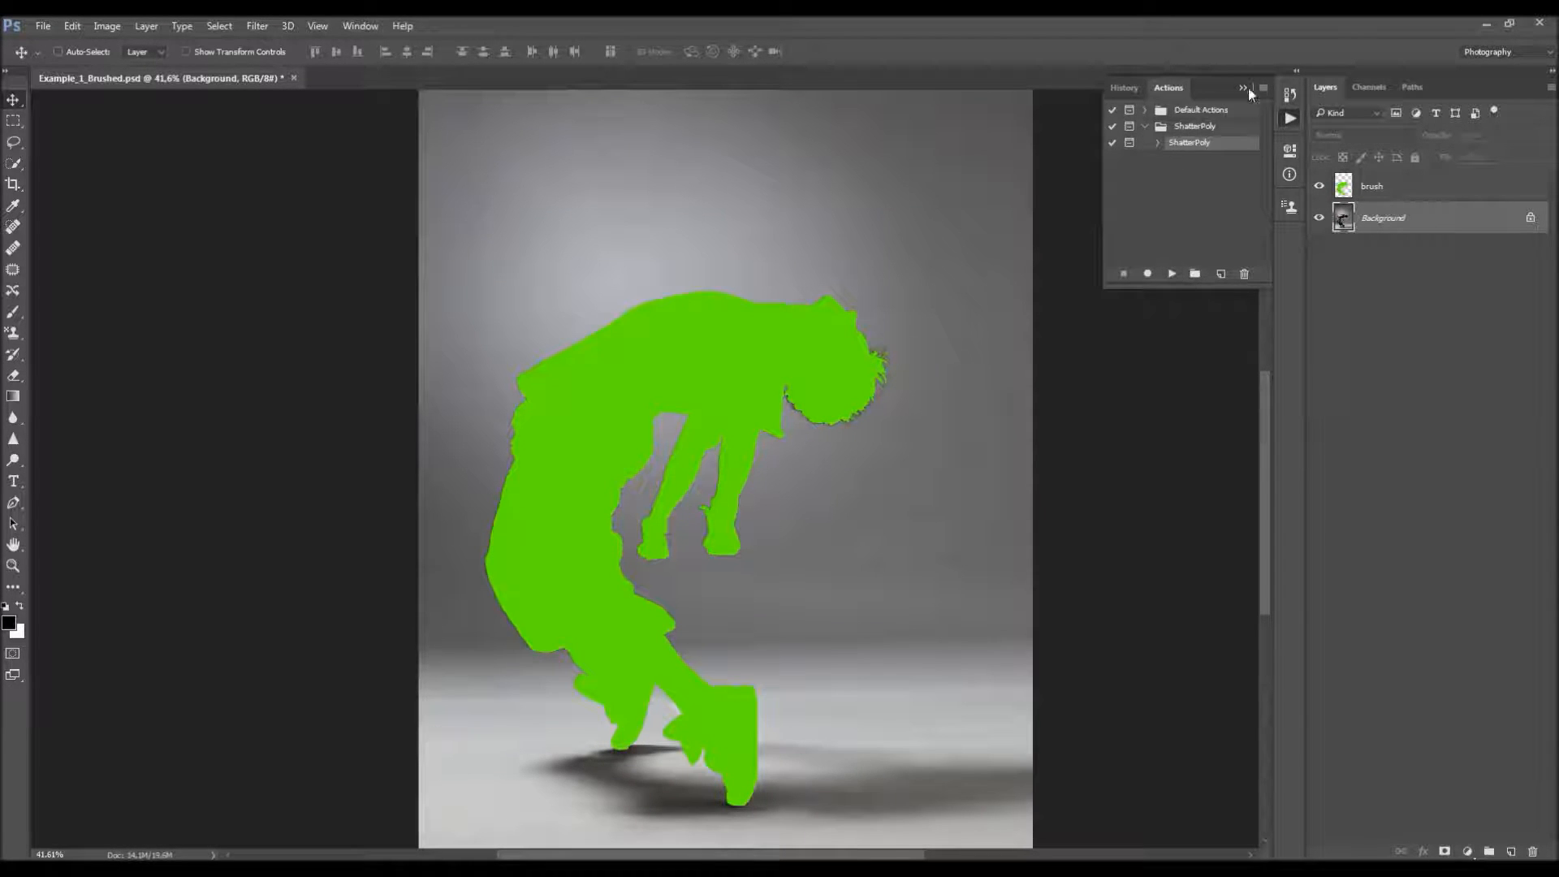
left_click(1267, 86)
- Undo the deletion of the ShatterPoly group and hide the brush layer
key("ctrl+z")
left_click(1318, 186)
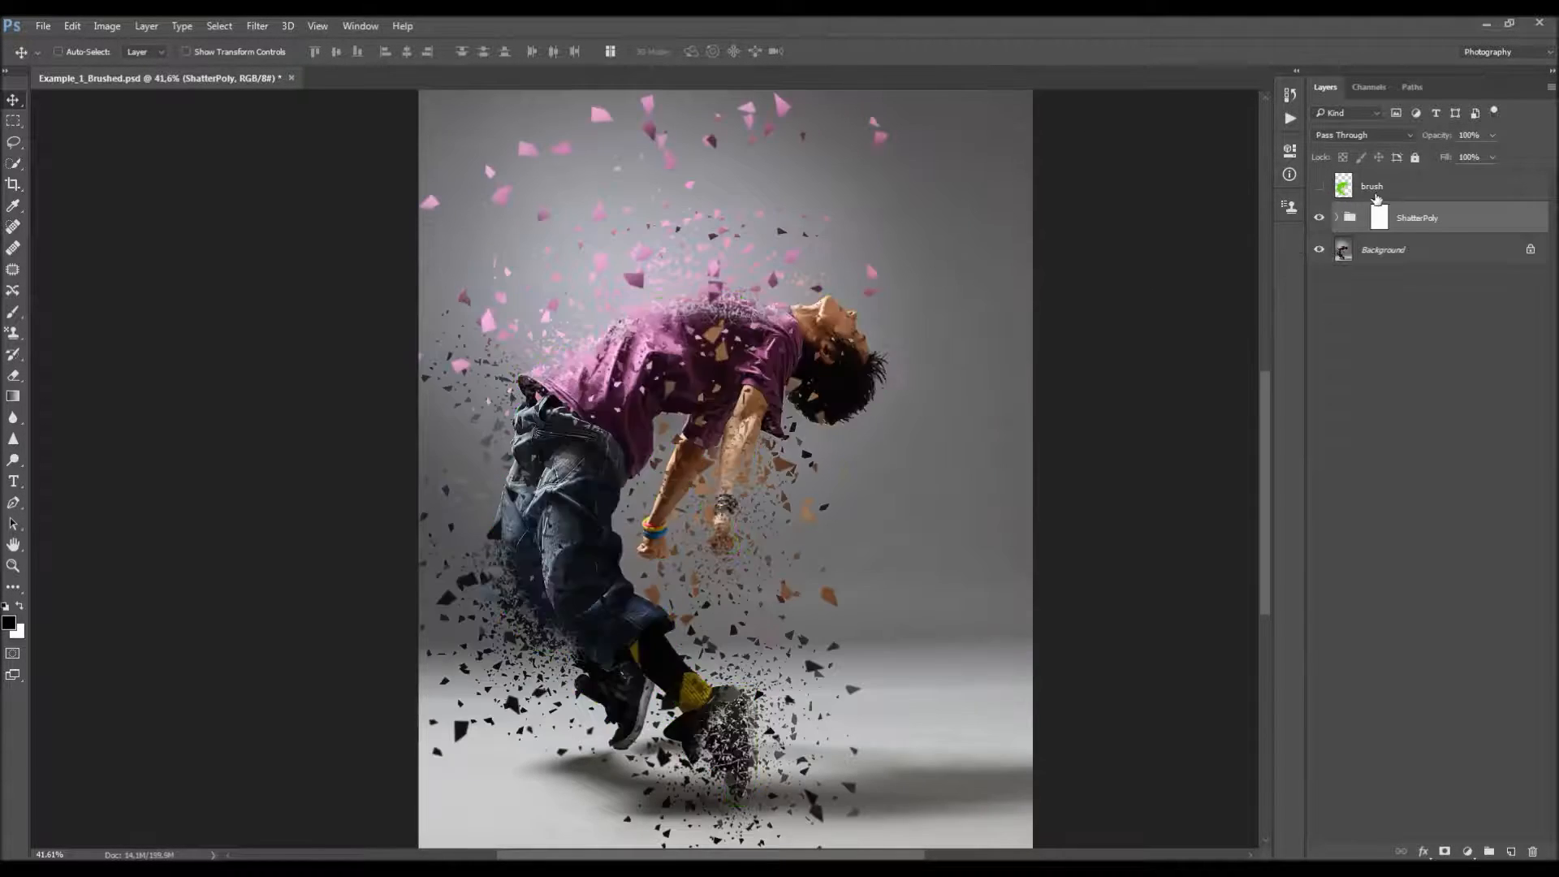
left_click(1360, 192)
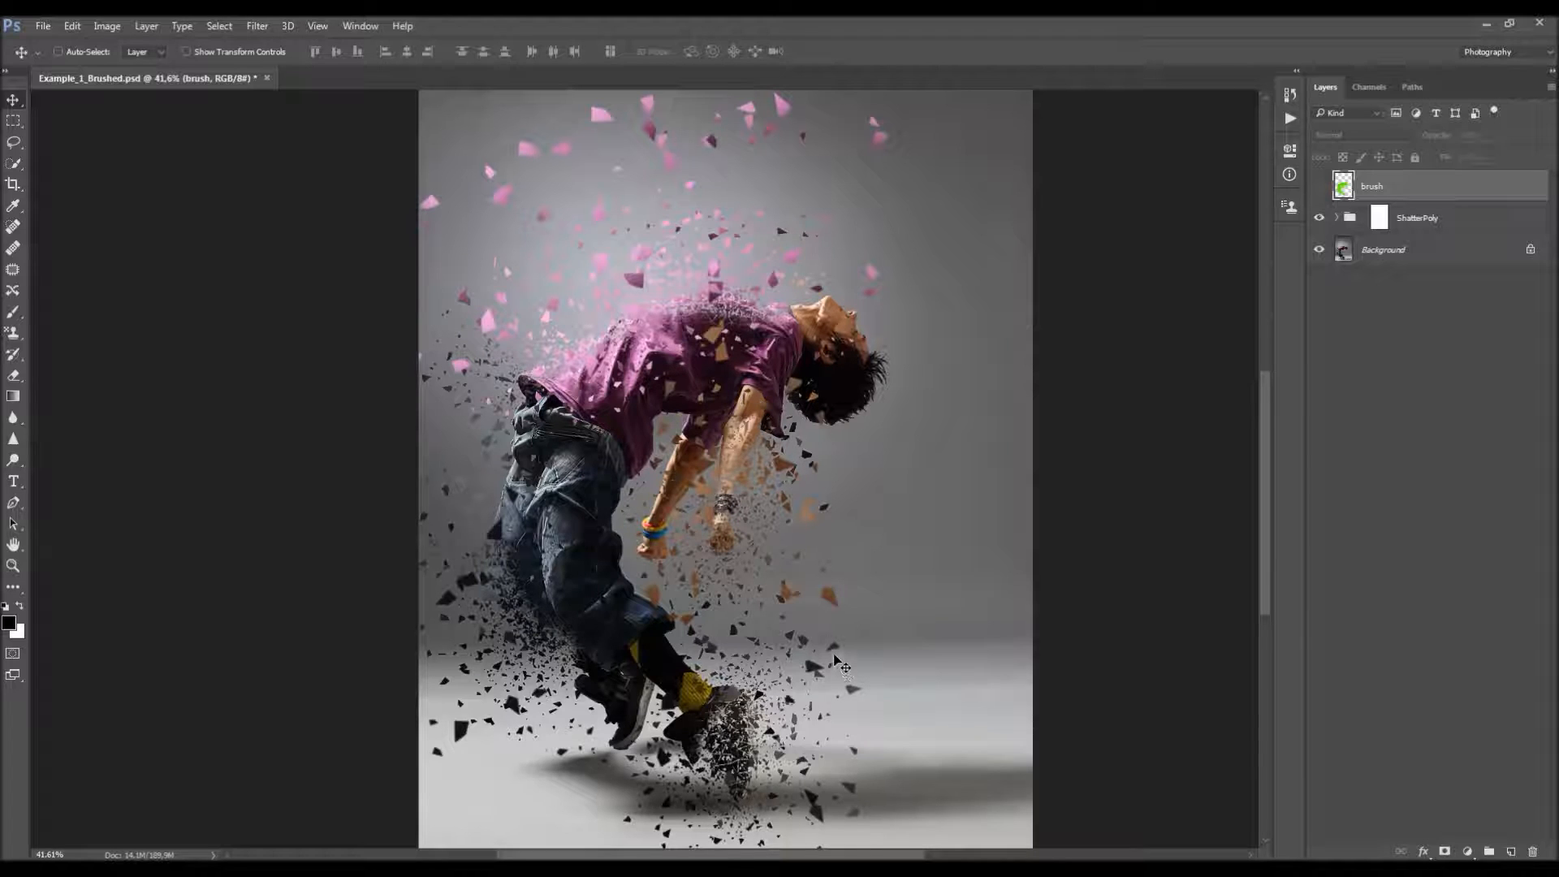
key("space")
left_click_drag(833, 590, 841, 581)
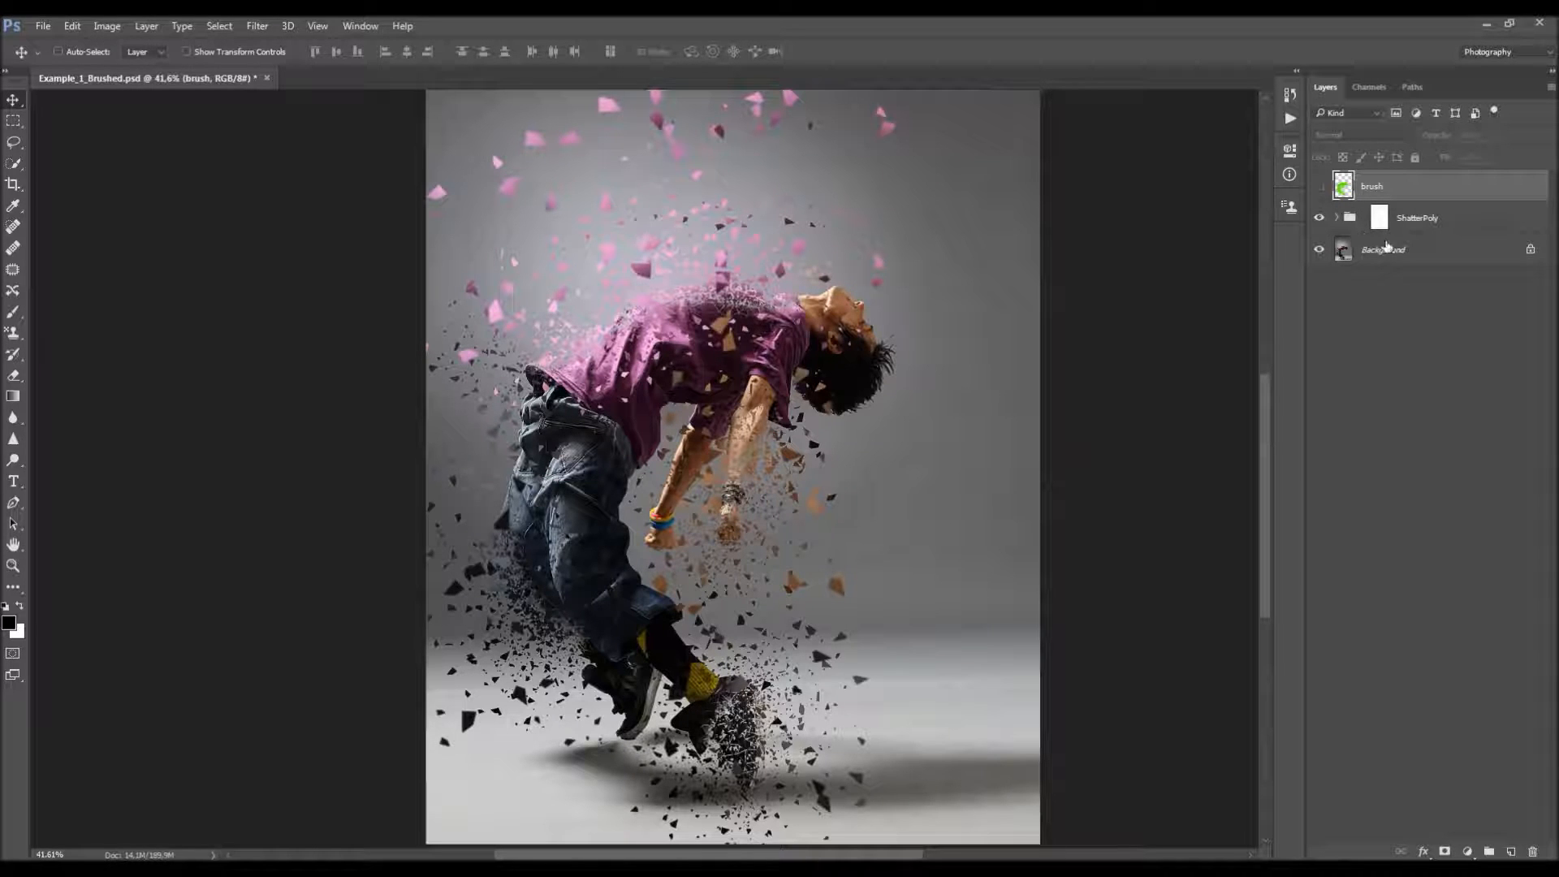
- Compare the image with and without the effect by toggling the visibility of the ShatterPoly group
left_click(1416, 231)
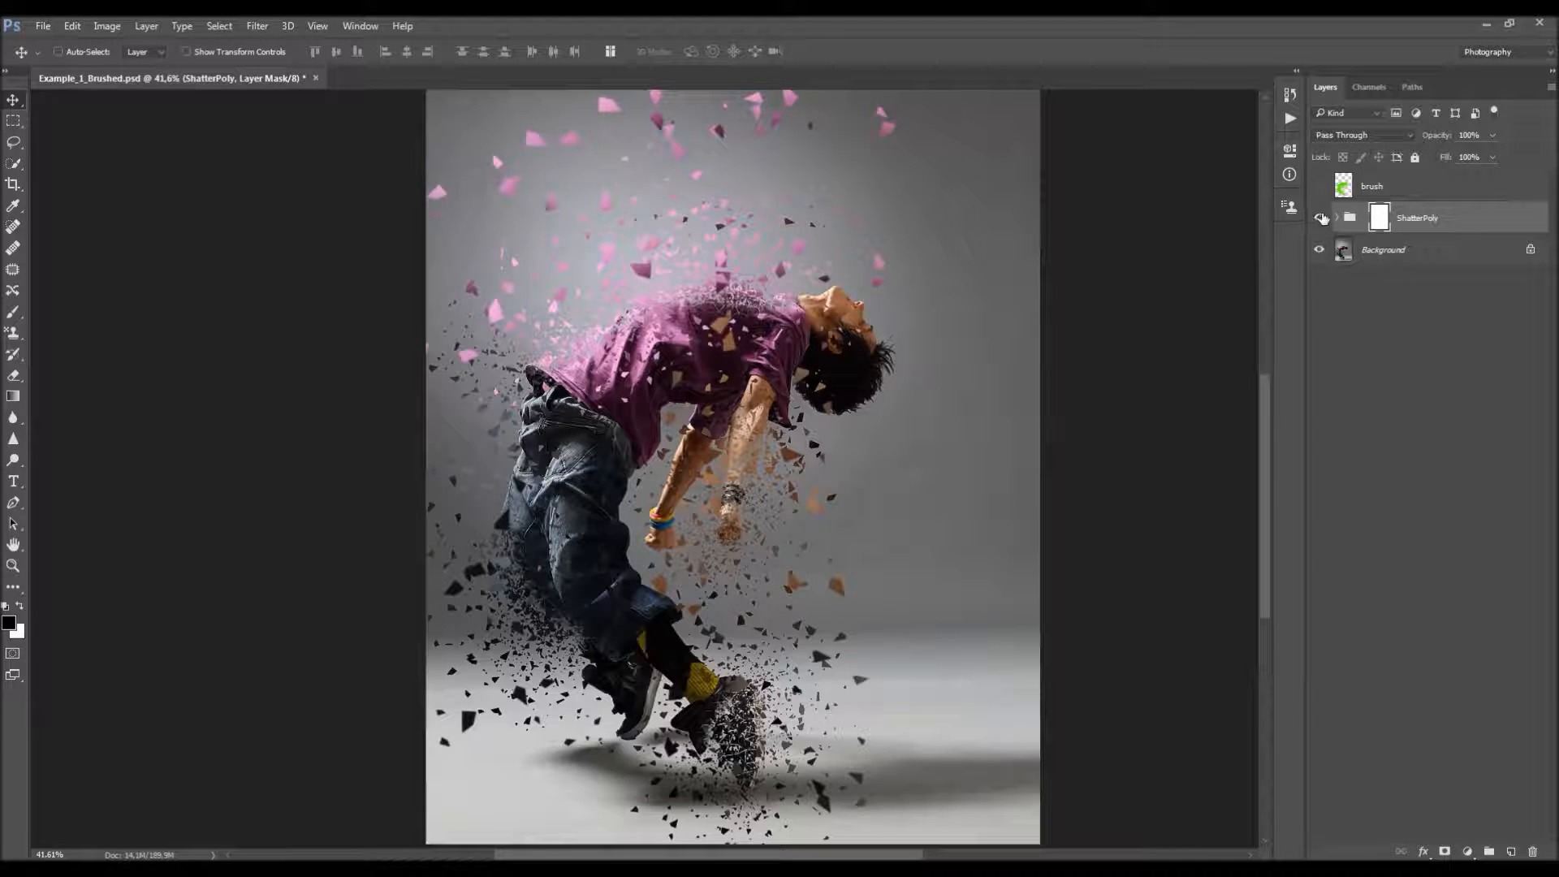
left_click(1320, 218)
left_click(1320, 217)
left_click(1320, 218)
- Expand the ShatterPoly group and try out the opacity of the Overall Sharpening layer, leaving it at 100%
left_click(1335, 218)
left_click(1441, 252)
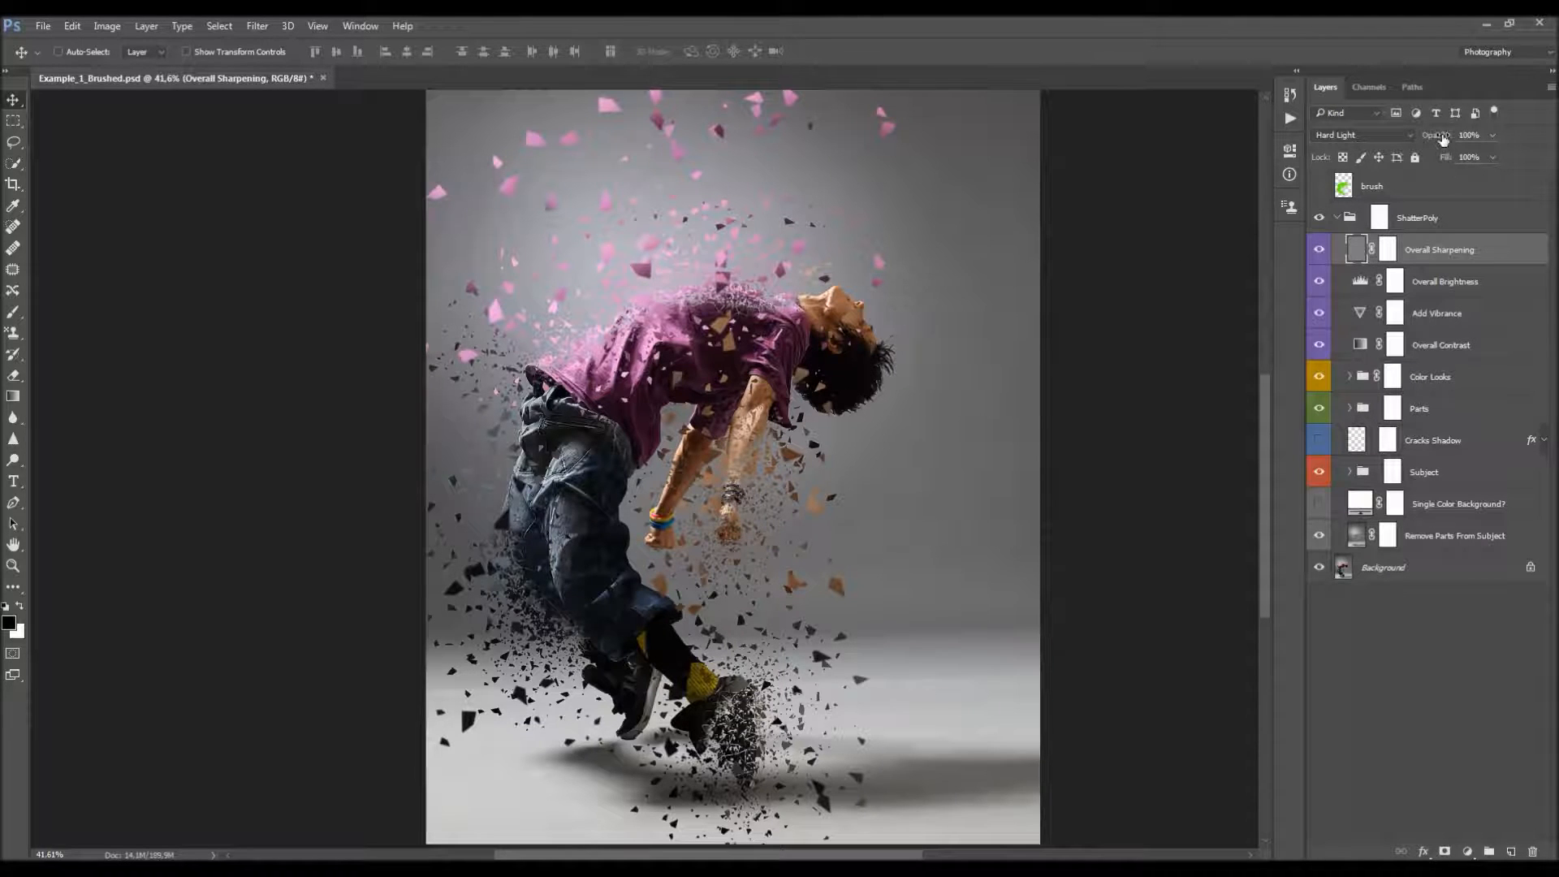
left_click_drag(1442, 140, 1487, 167)
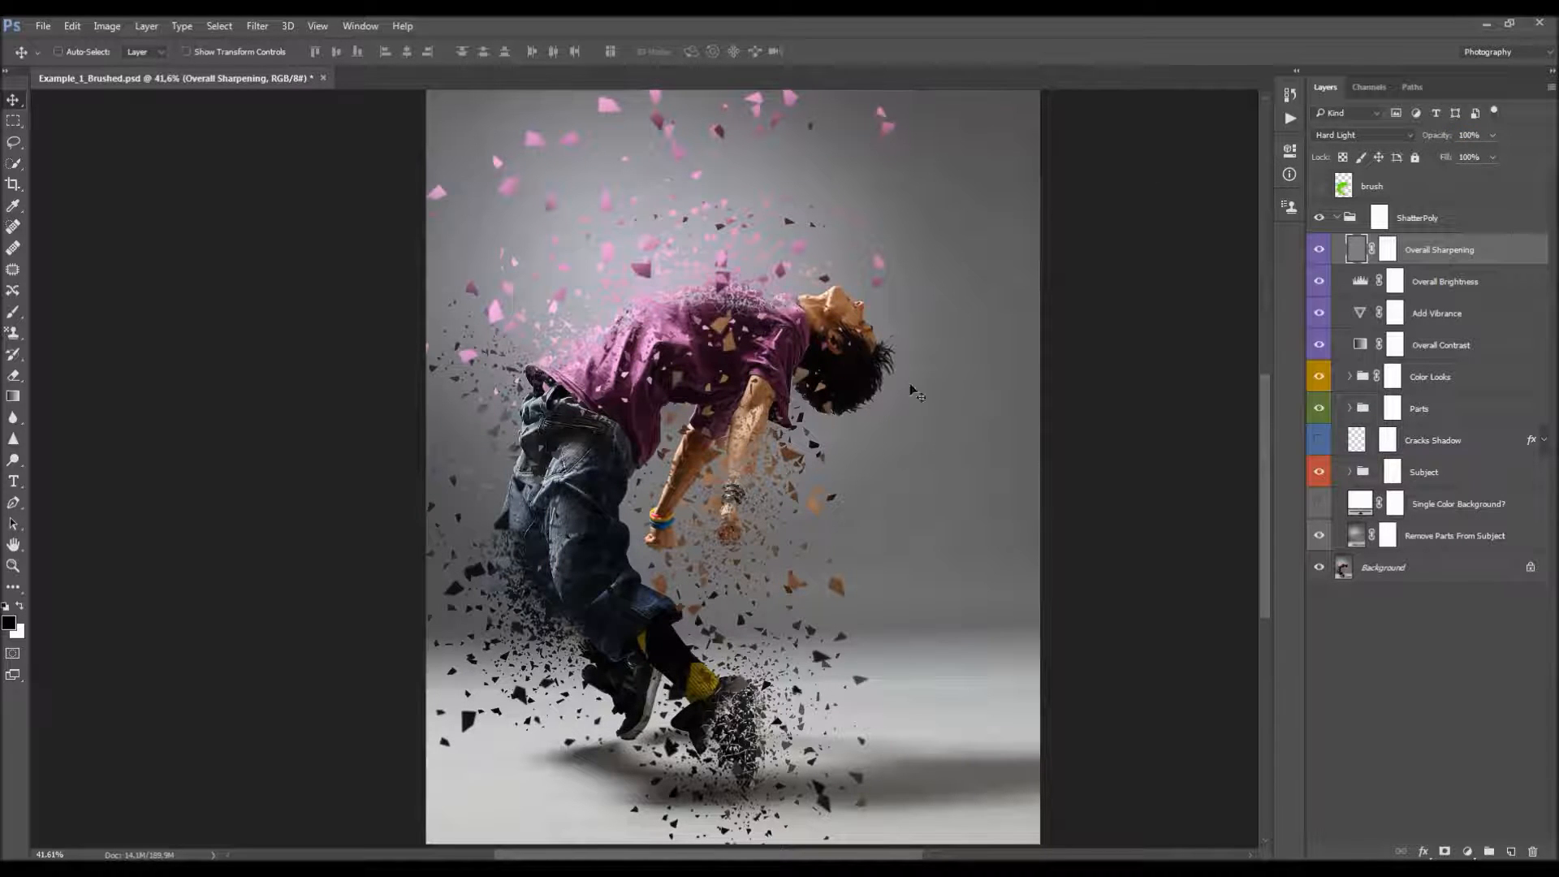
- Hide all layers and folders inside the ShatterPoly group except the Remove Parts From Subject layer
left_click(1322, 248)
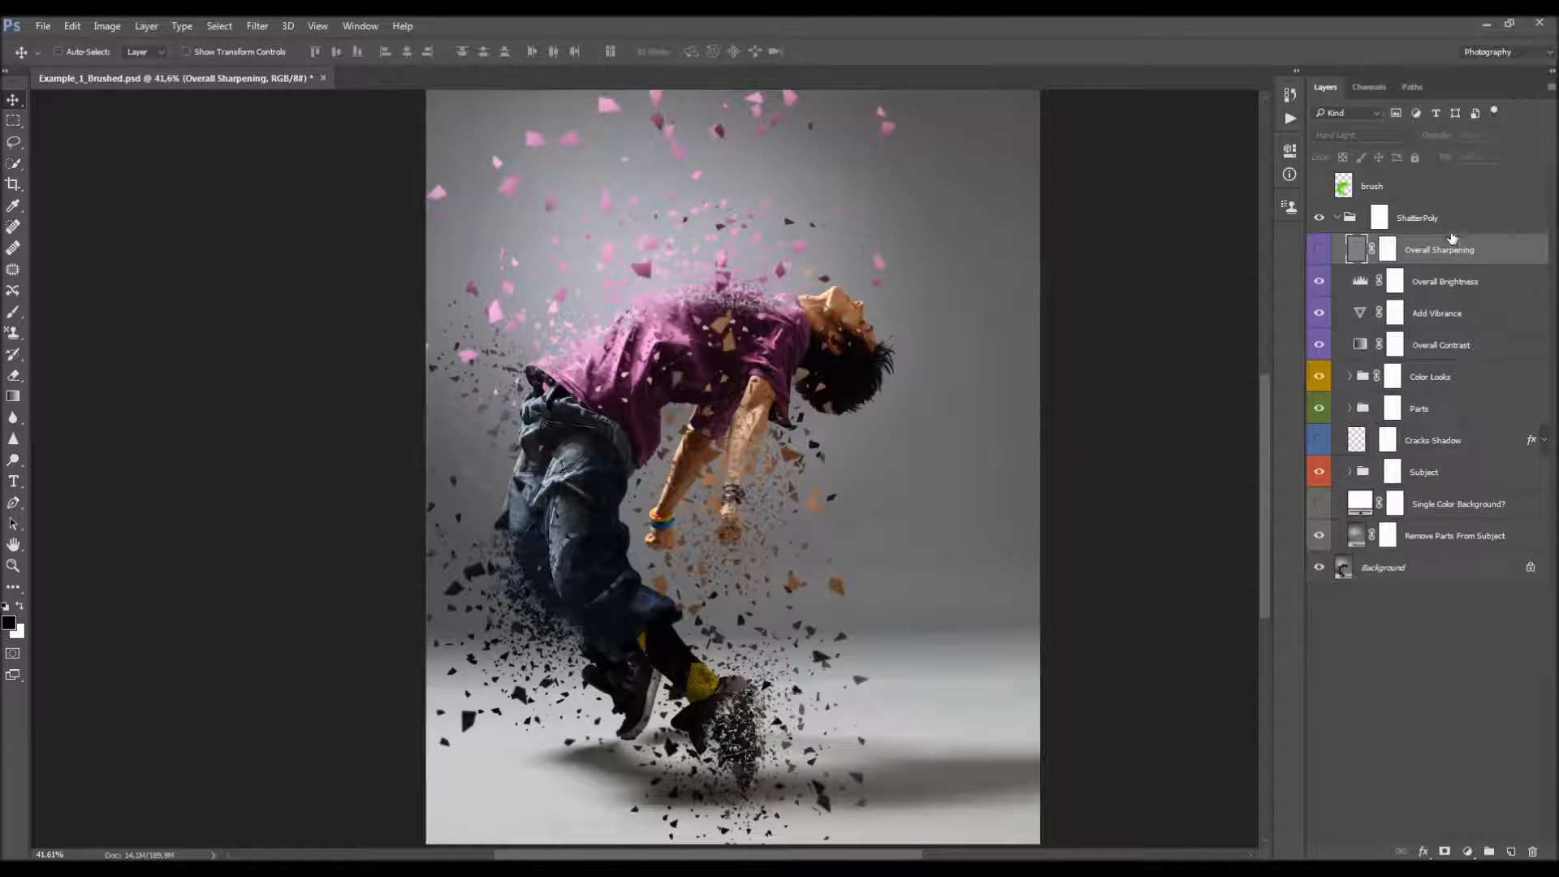
left_click(1466, 538)
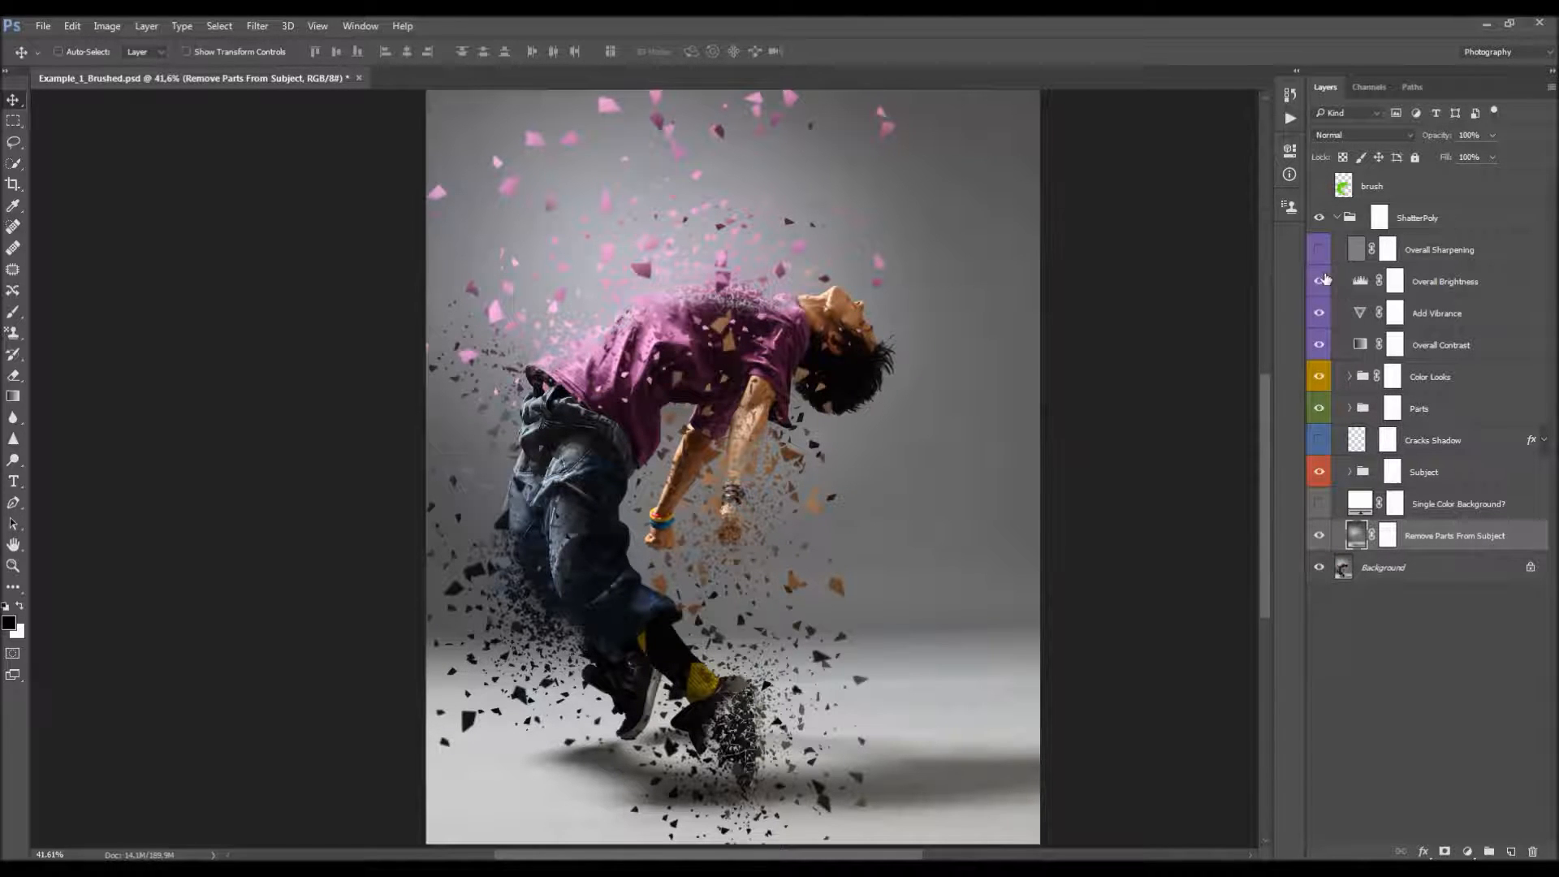
left_click_drag(1324, 278, 1323, 548)
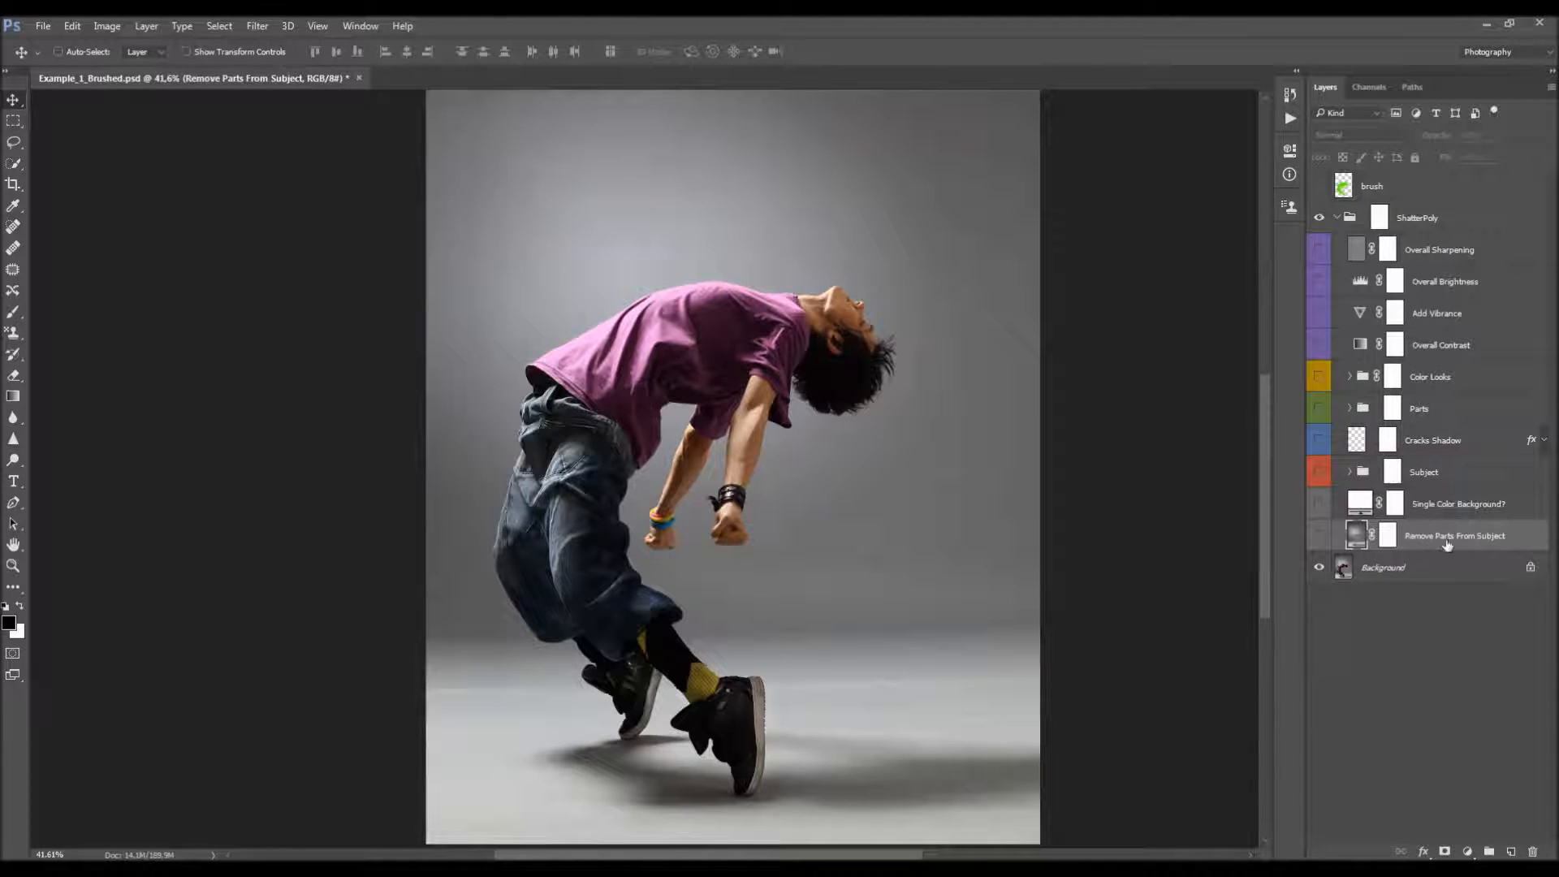
left_click(1321, 535)
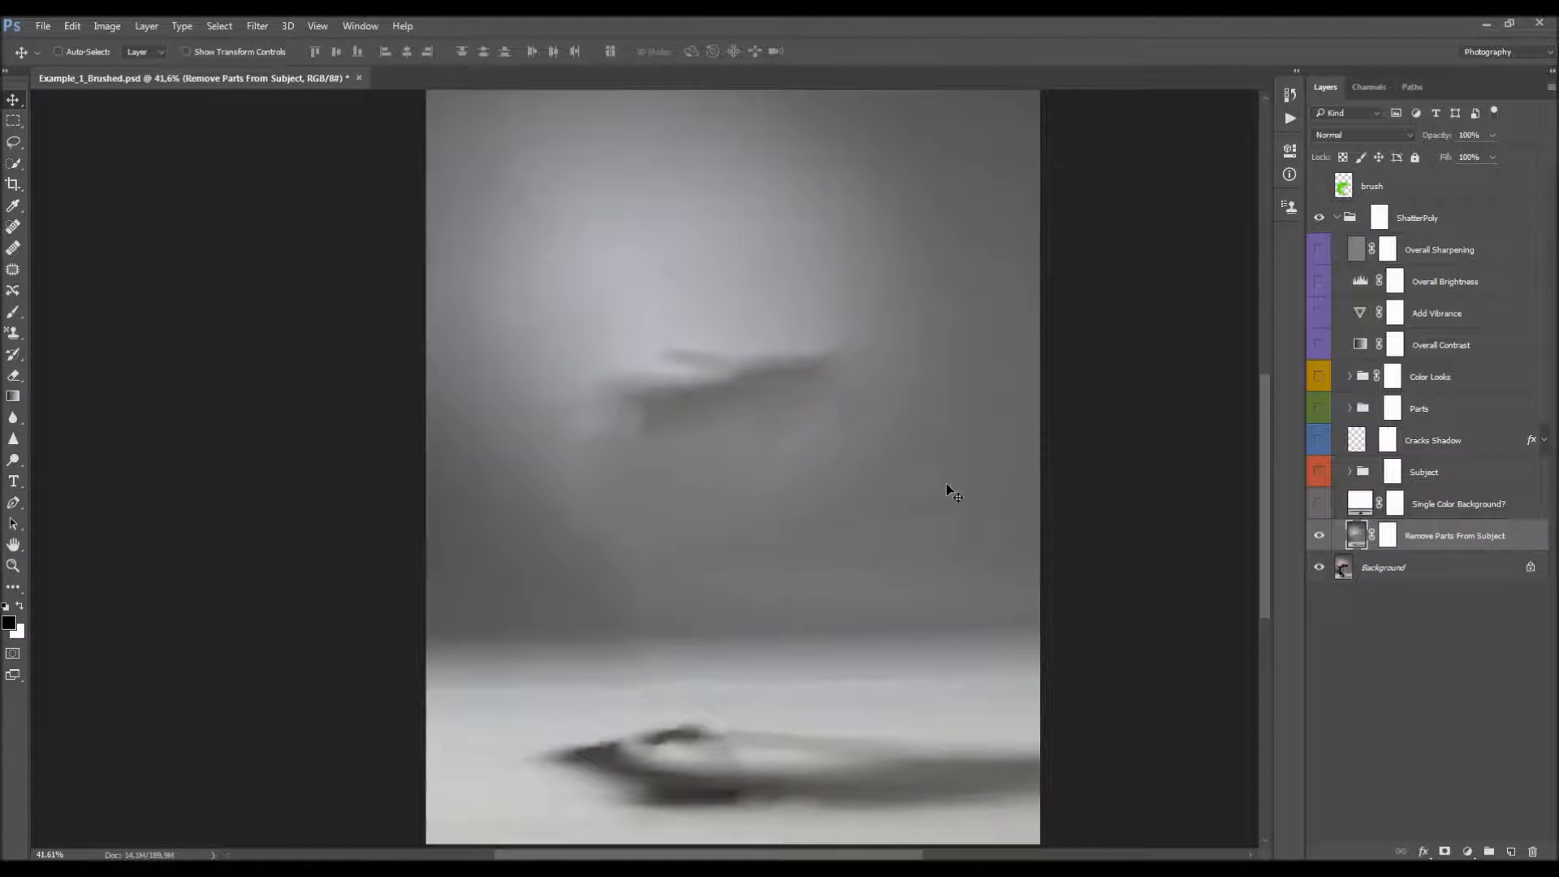
left_click_drag(936, 466, 944, 458)
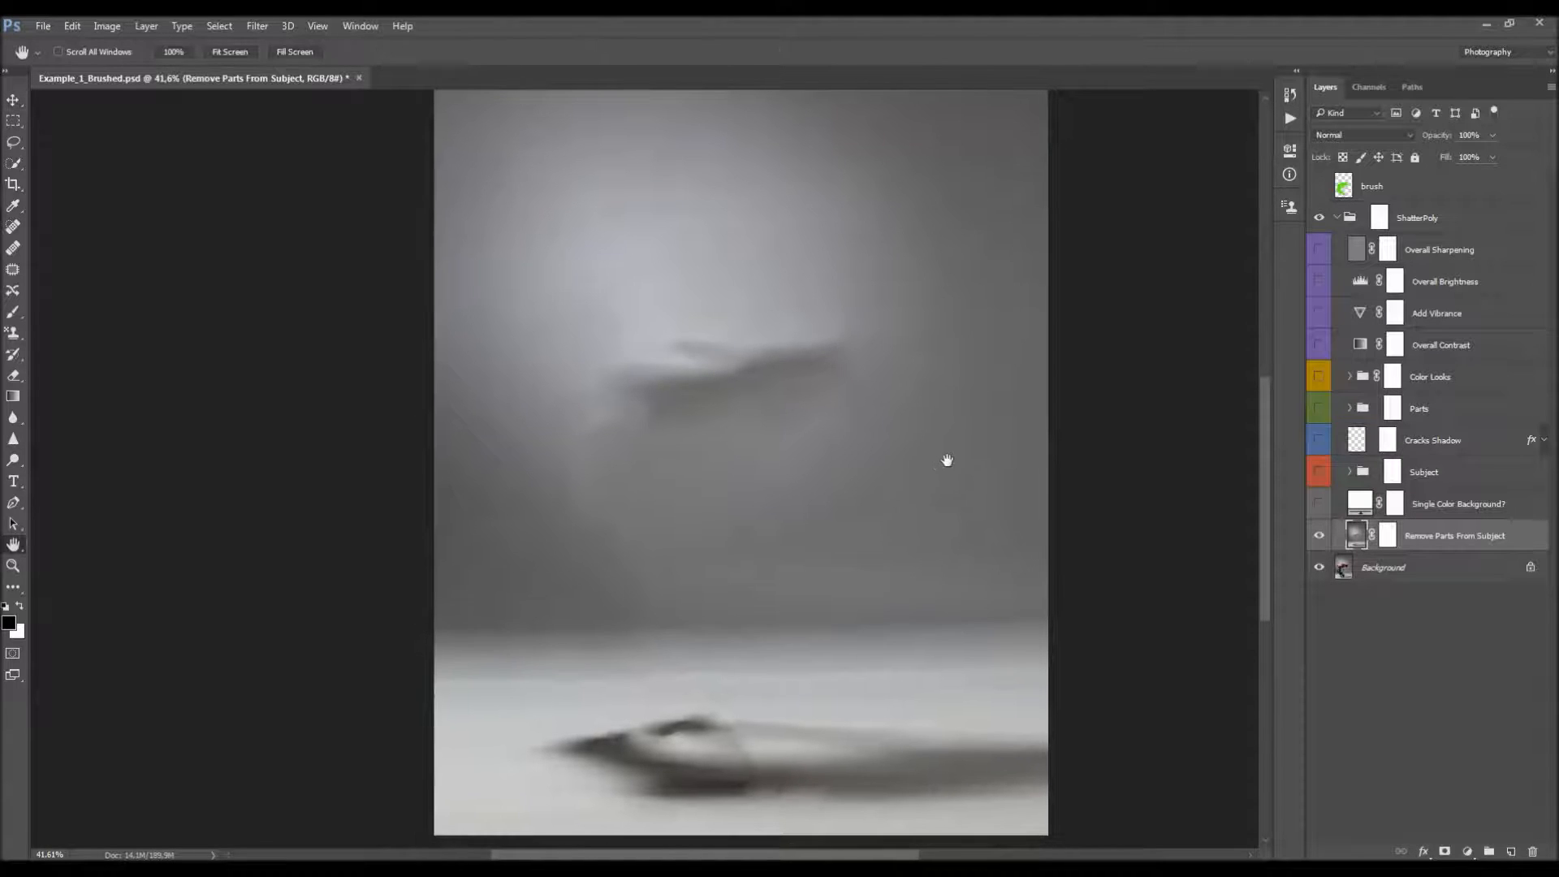
- Preview the Parts and Subject folders with and without the Remove Parts From Subject layer, and hide both folders again
left_click(1320, 408)
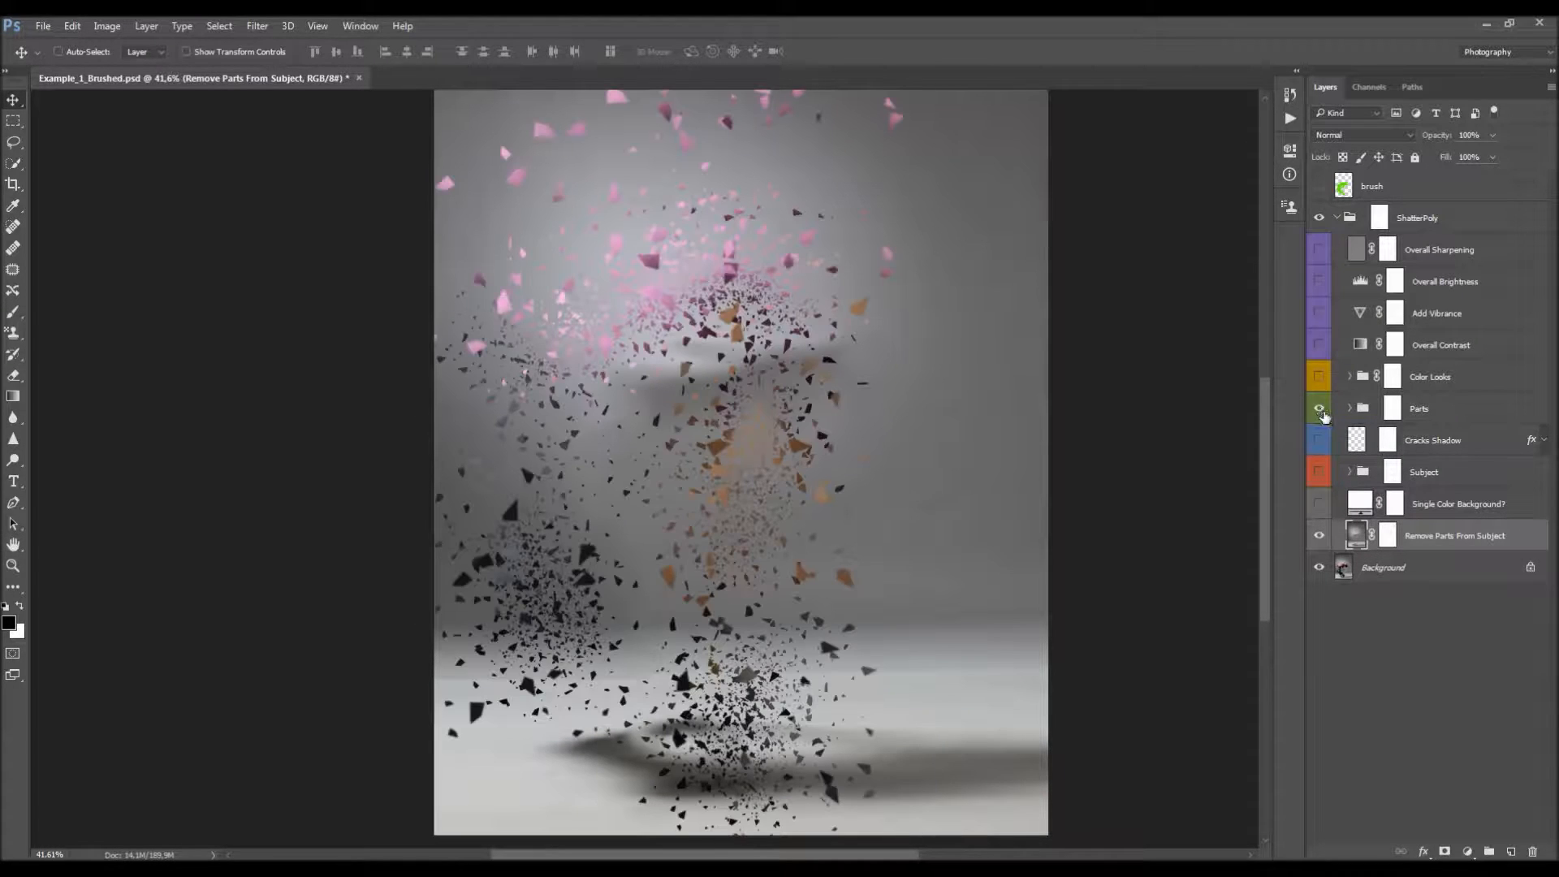
left_click(1318, 471)
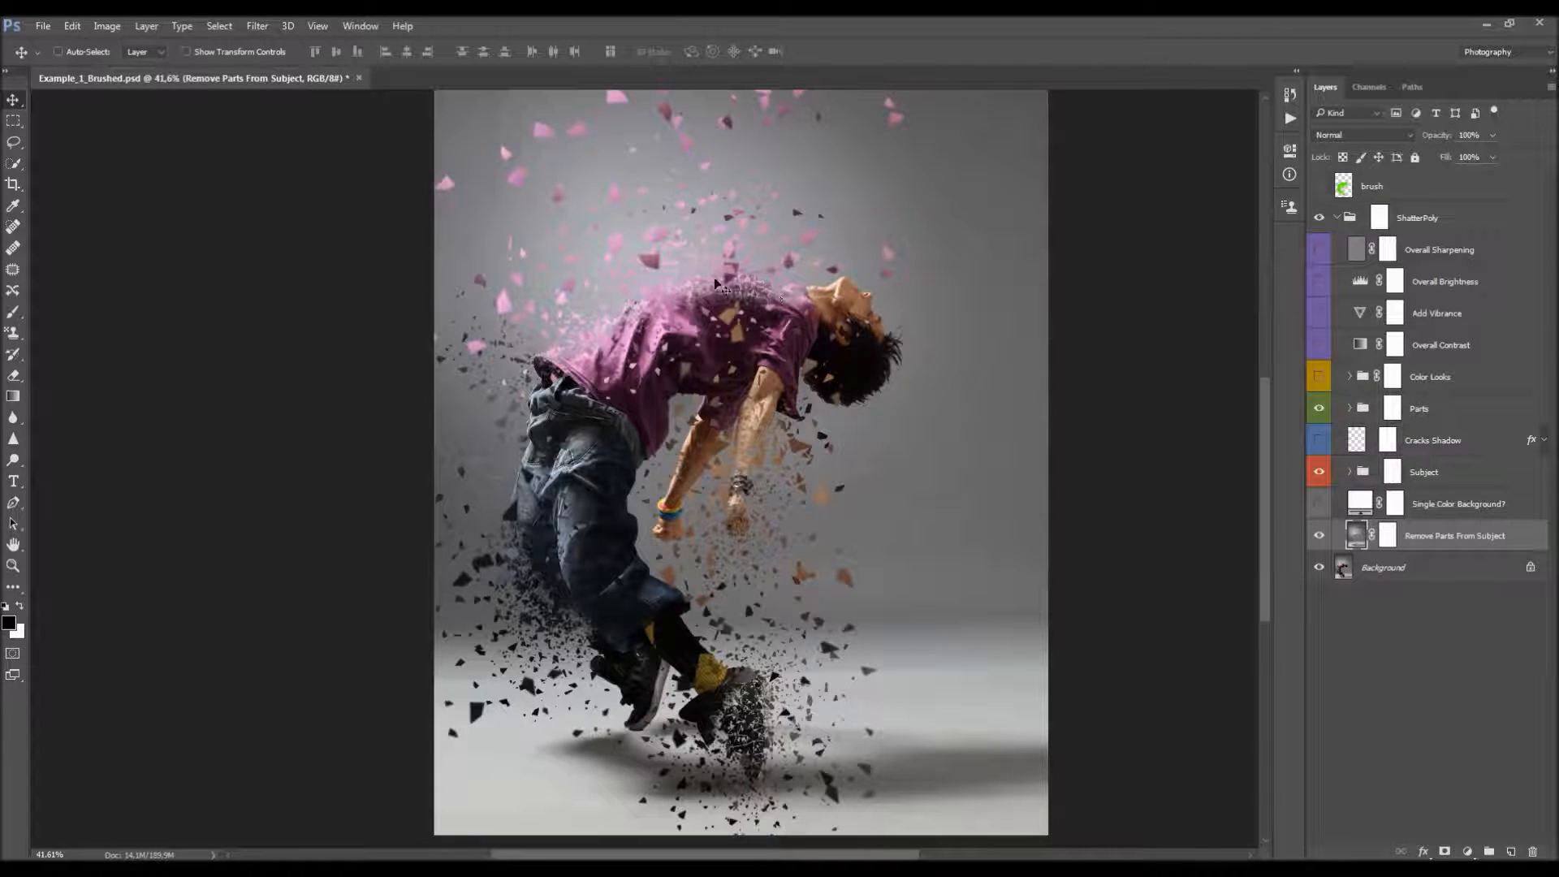
left_click(1319, 536)
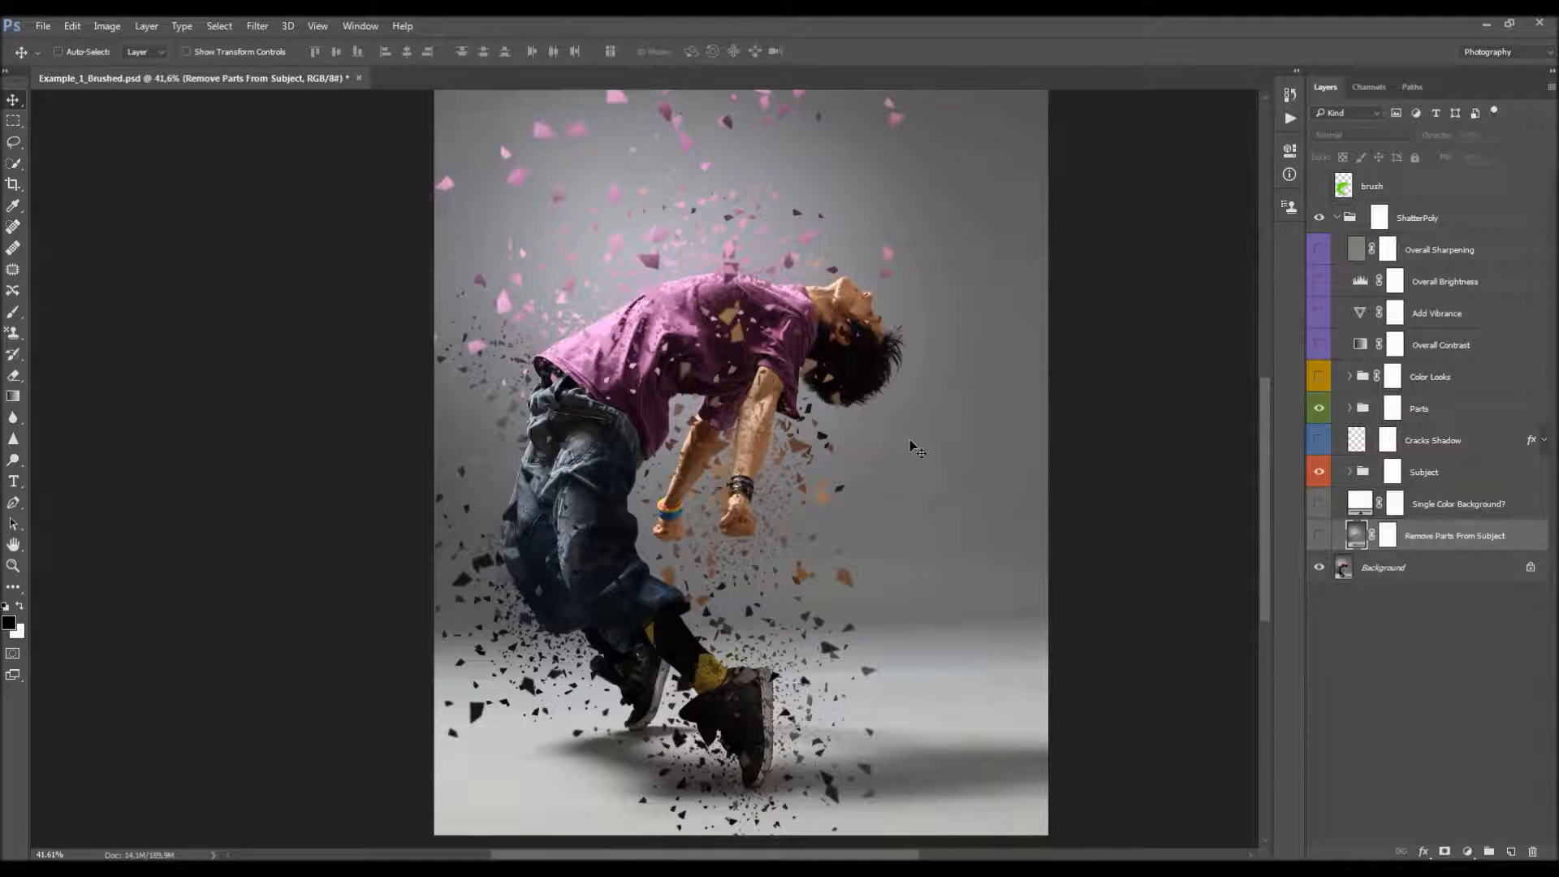
left_click(1319, 536)
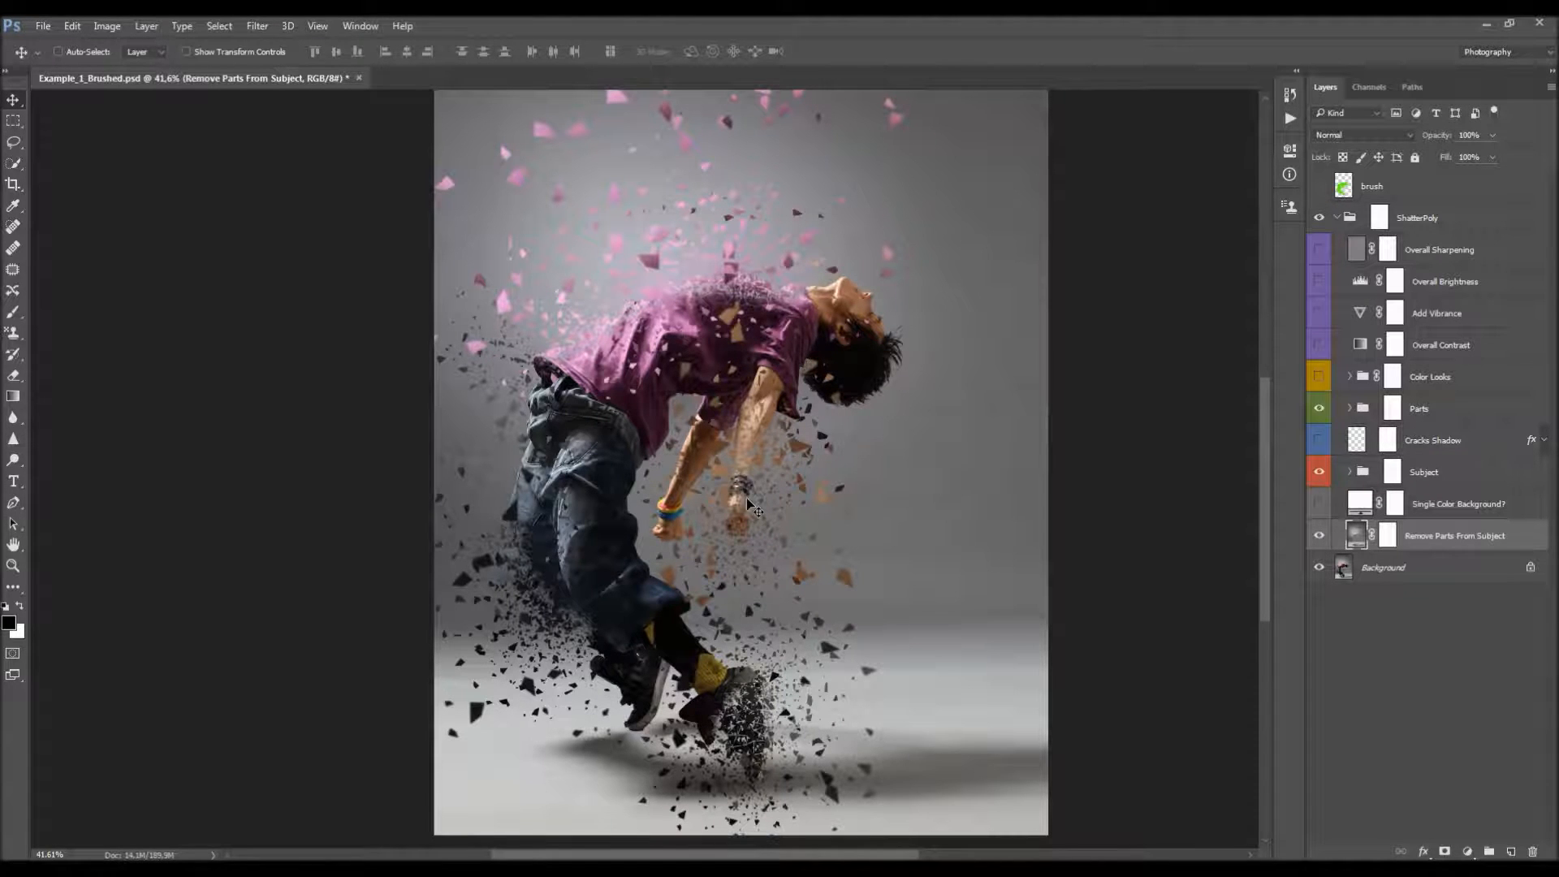
left_click(1318, 408)
left_click(1317, 478)
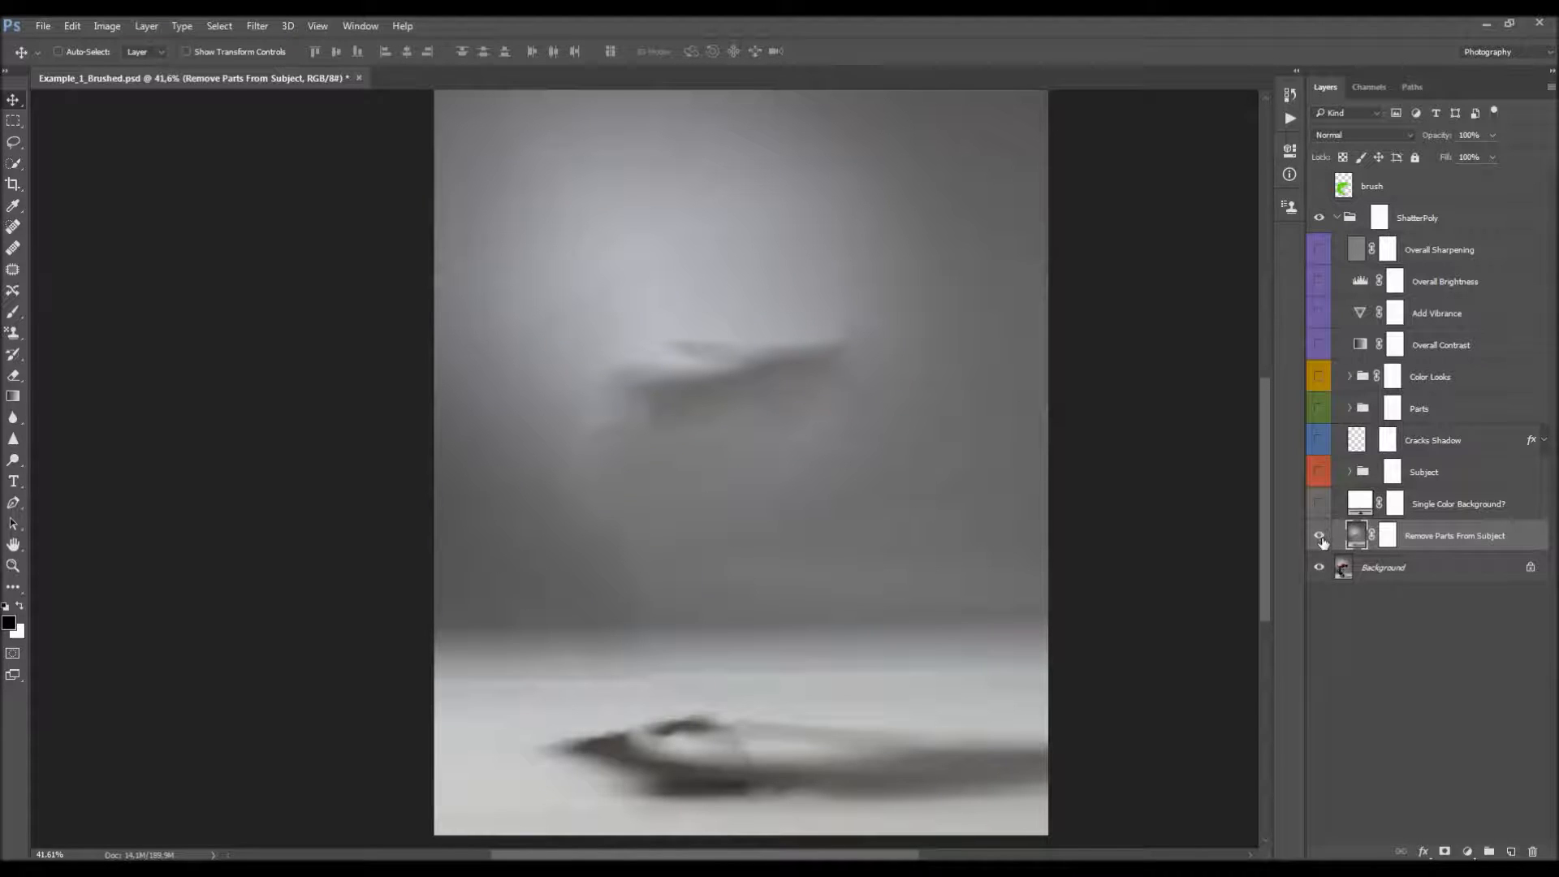
- Inspect the filled background of the Remove Parts From Subject layer, briefly showing the Subject folder over it
mouse_move(877, 421)
left_mouse_down()
mouse_move(880, 387)
mouse_move(875, 416)
left_mouse_up()
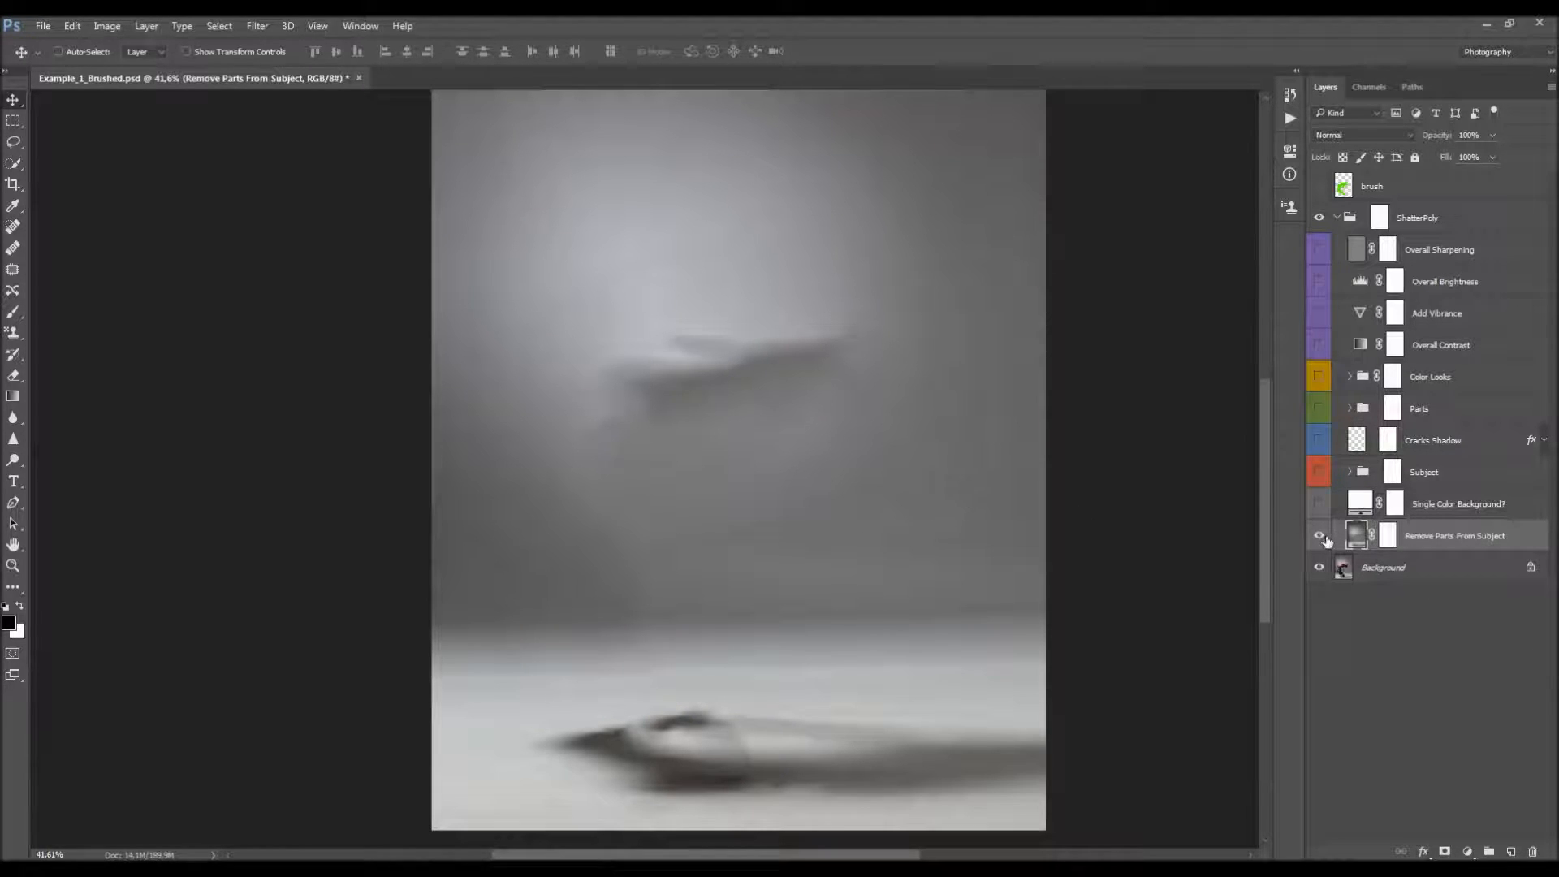
key("h")
mouse_move(807, 424)
left_mouse_down()
mouse_move(821, 448)
mouse_move(824, 435)
left_mouse_up()
key("v")
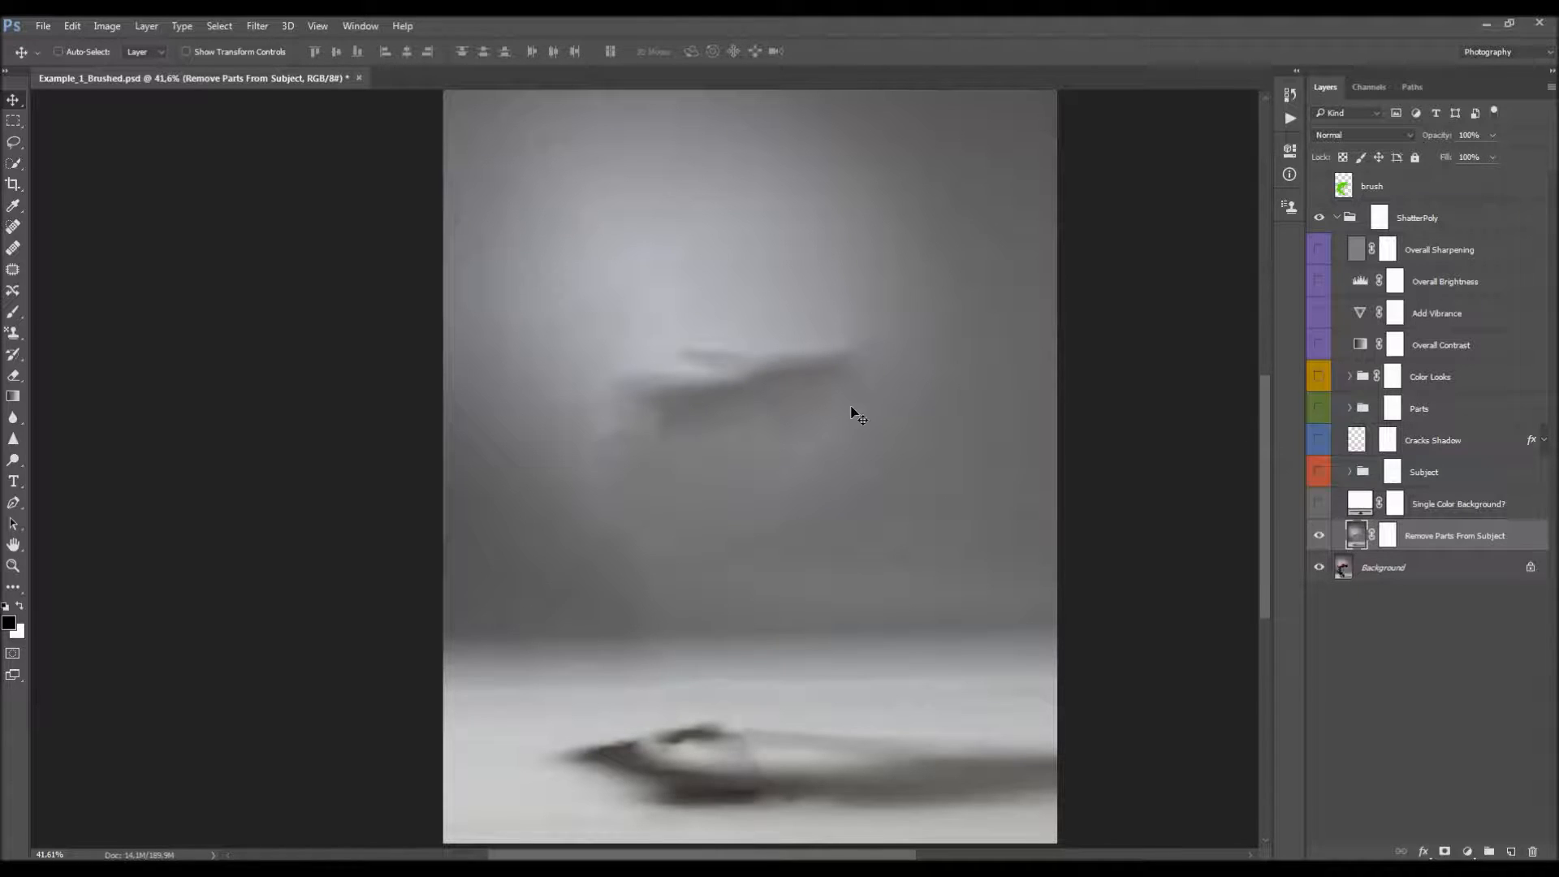
left_click(1318, 473)
left_click(1318, 473)
- Try to patch a large area around the dark smudge with lighter background from above, and preview the Subject folder over it
left_click(14, 269)
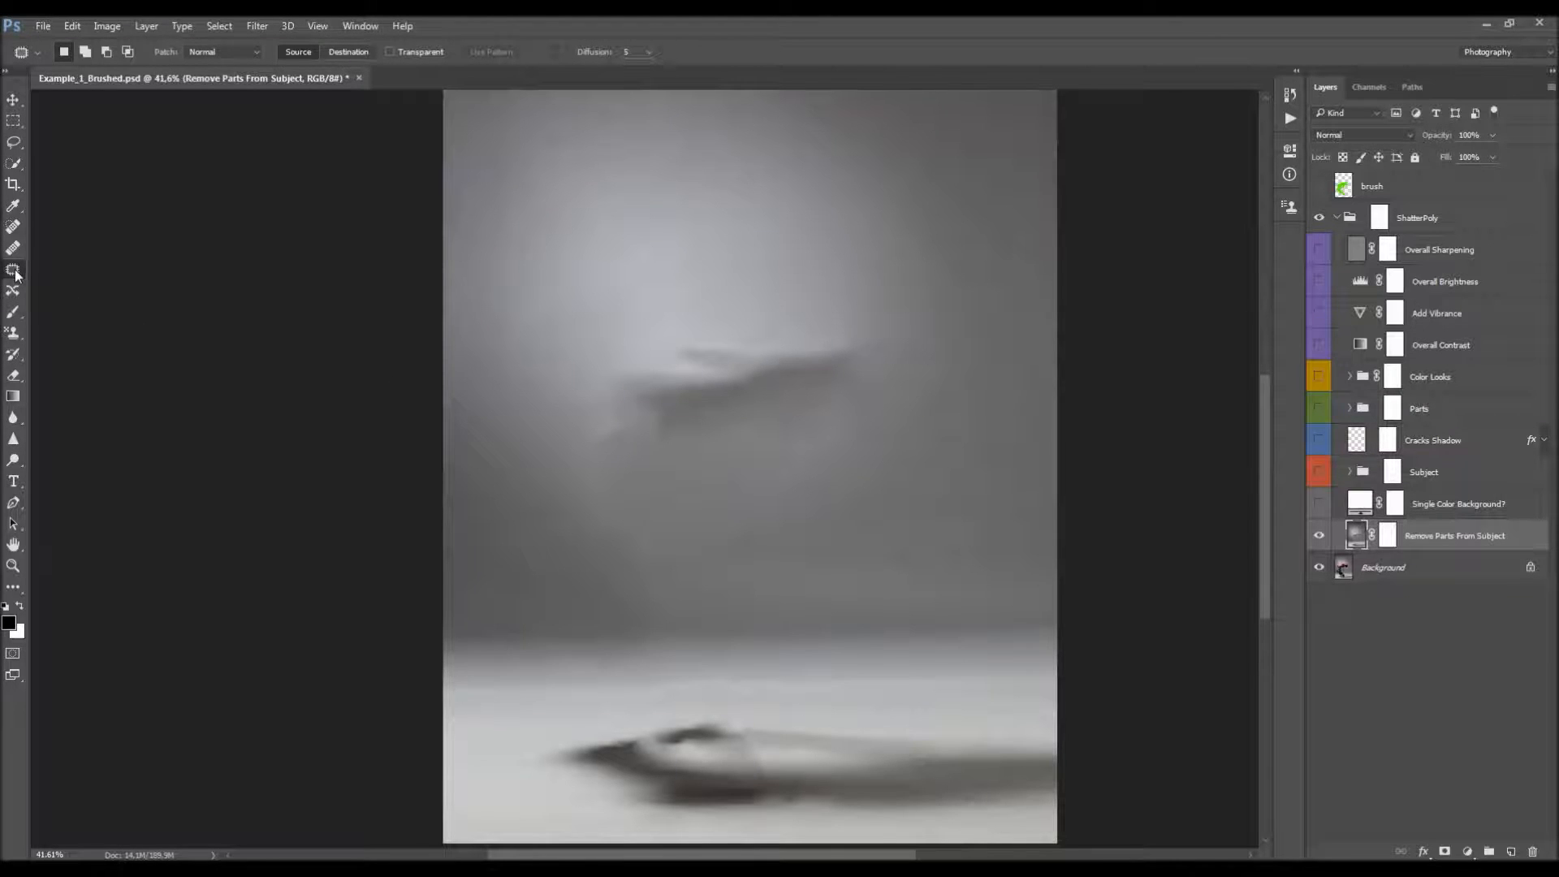
mouse_move(873, 307)
left_mouse_down()
mouse_move(661, 287)
mouse_move(554, 378)
mouse_move(609, 488)
mouse_move(887, 516)
mouse_move(944, 365)
mouse_move(842, 299)
left_mouse_up()
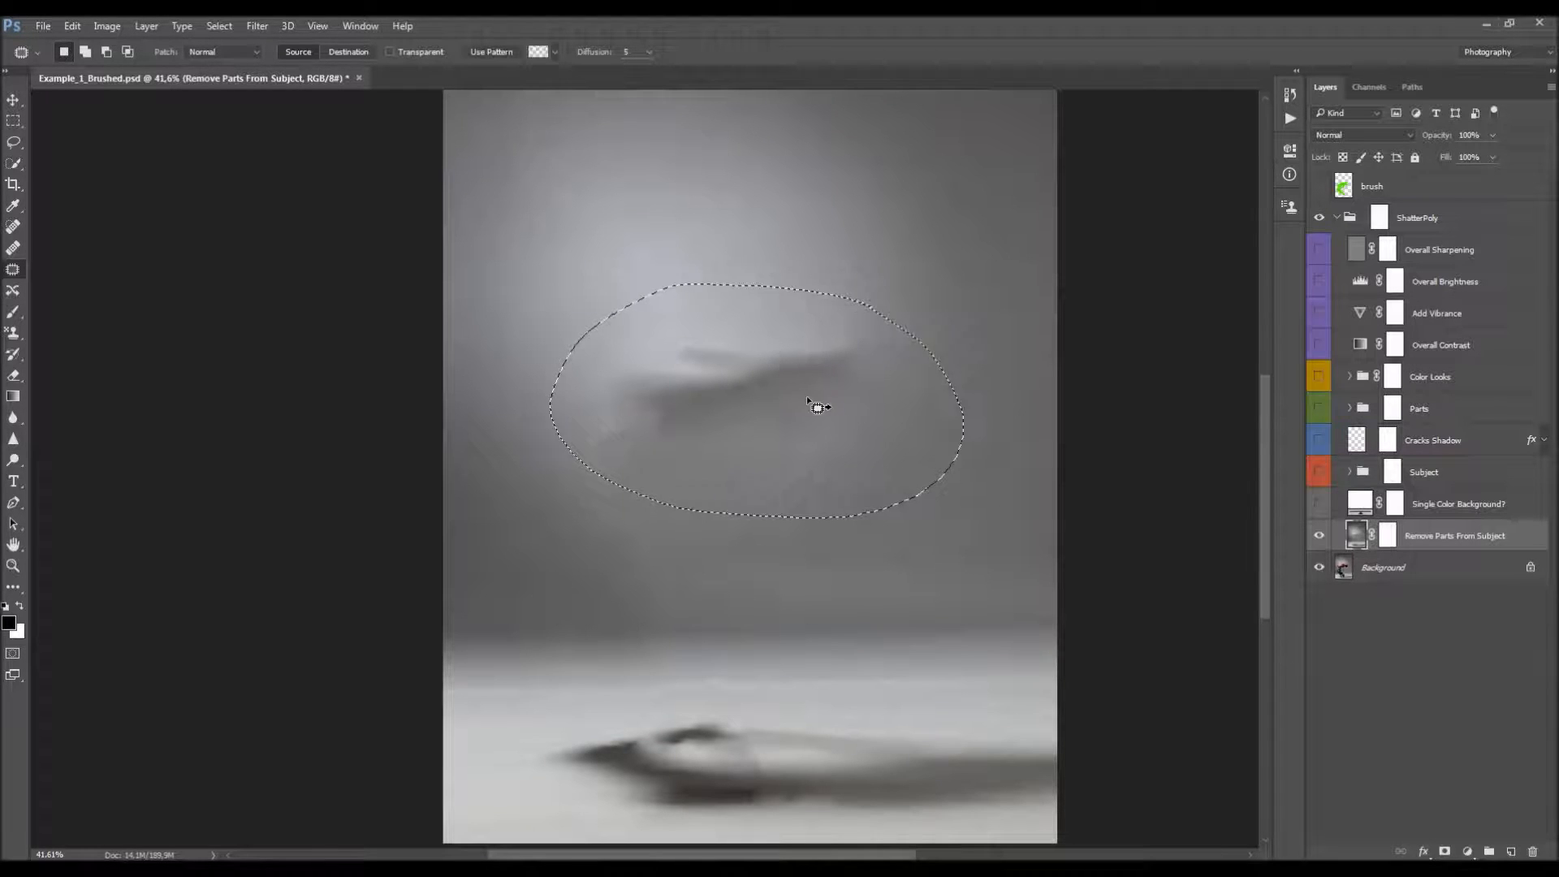
left_click_drag(810, 406, 833, 203)
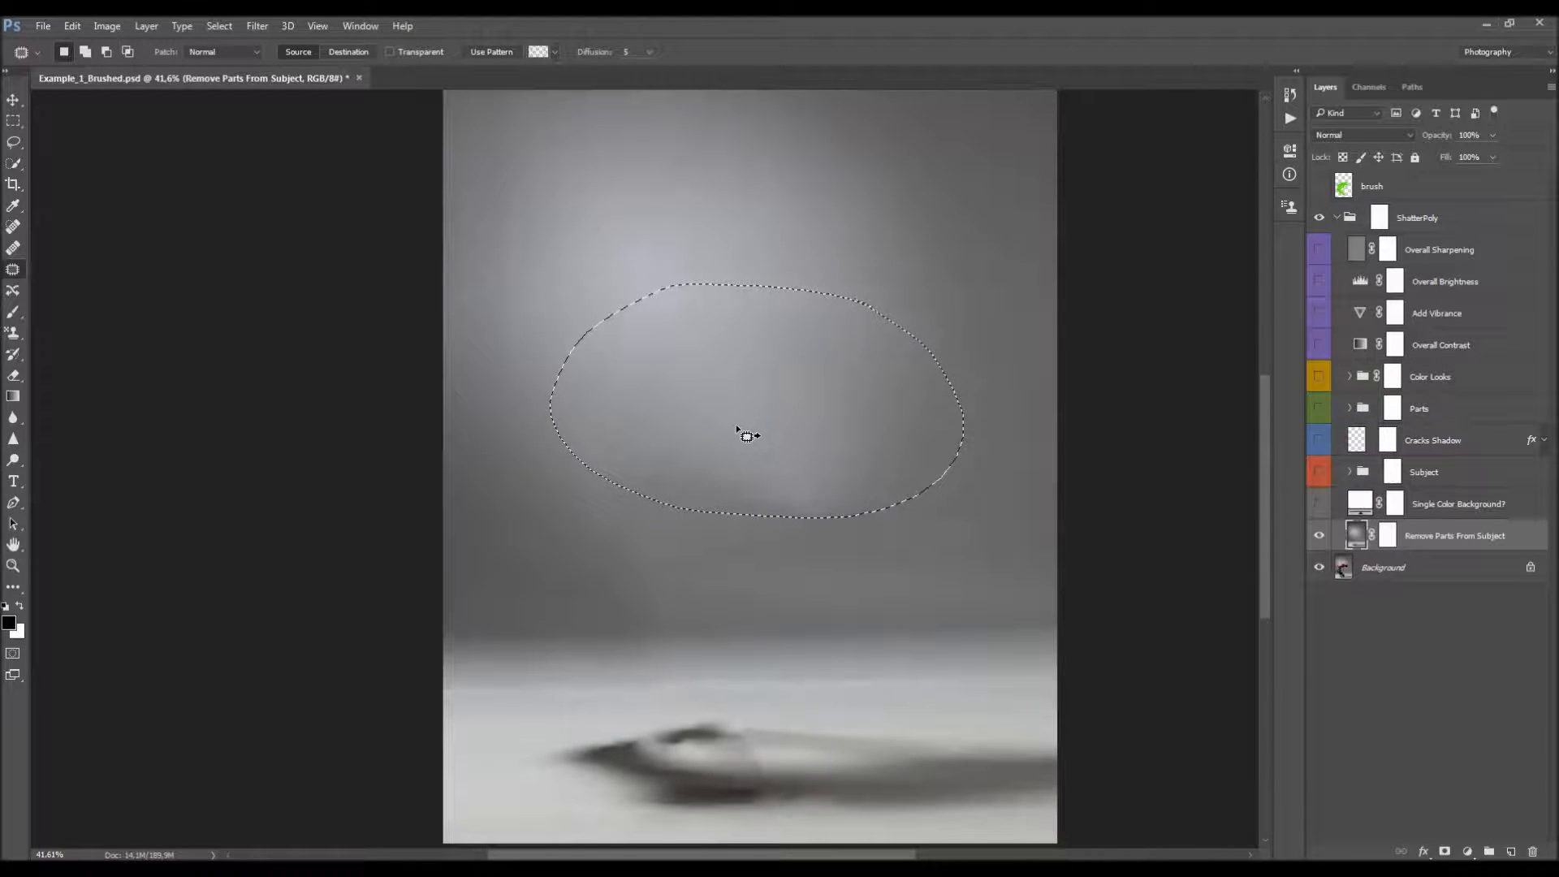
key("ctrl+d")
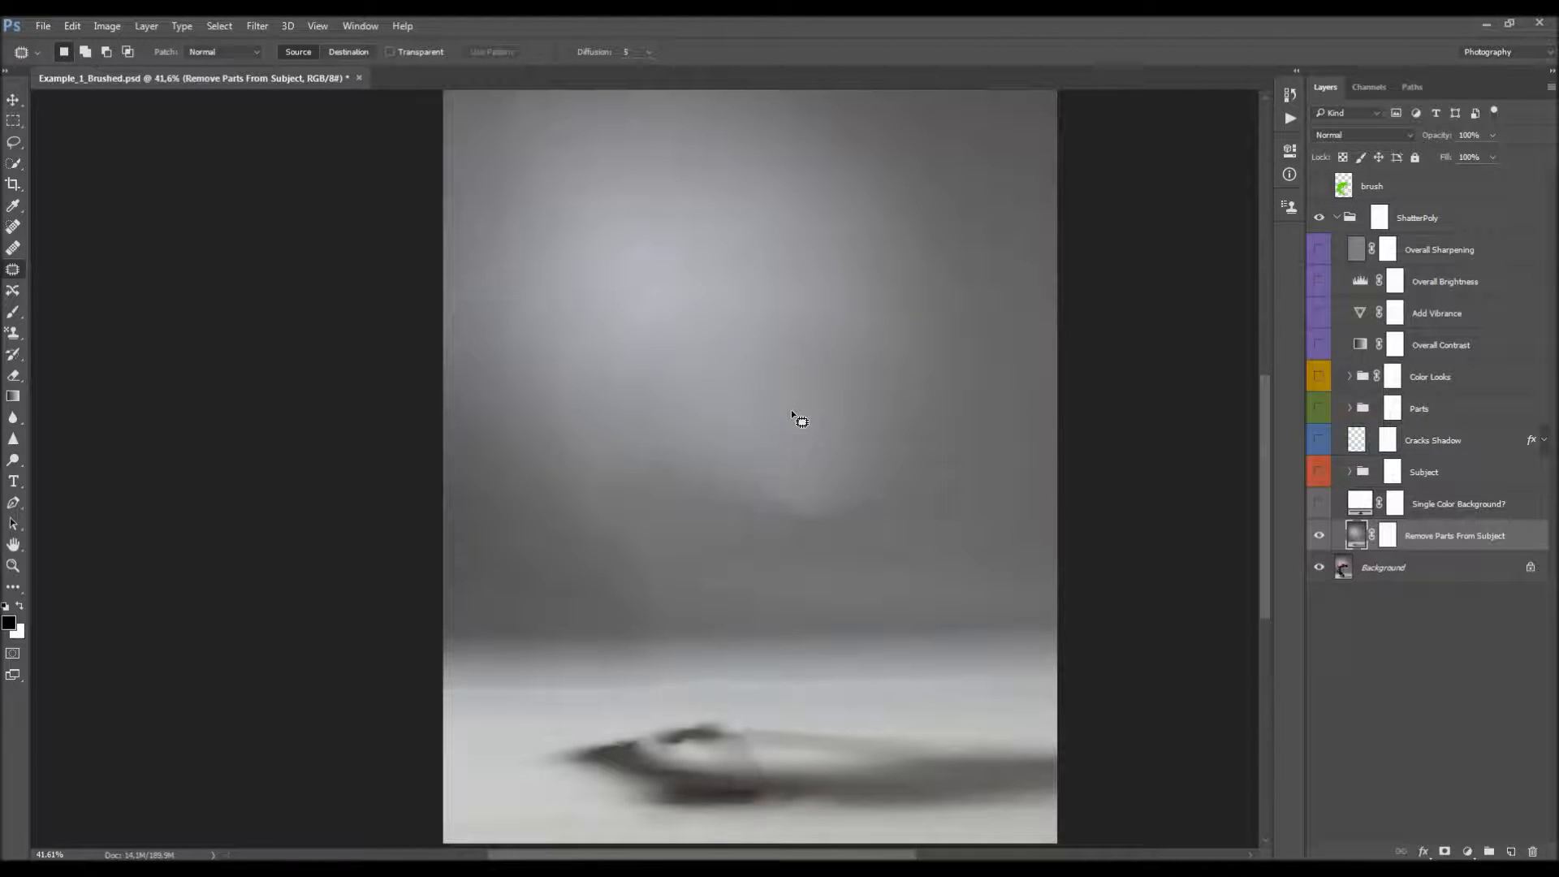
key("space")
left_click_drag(843, 386, 787, 372)
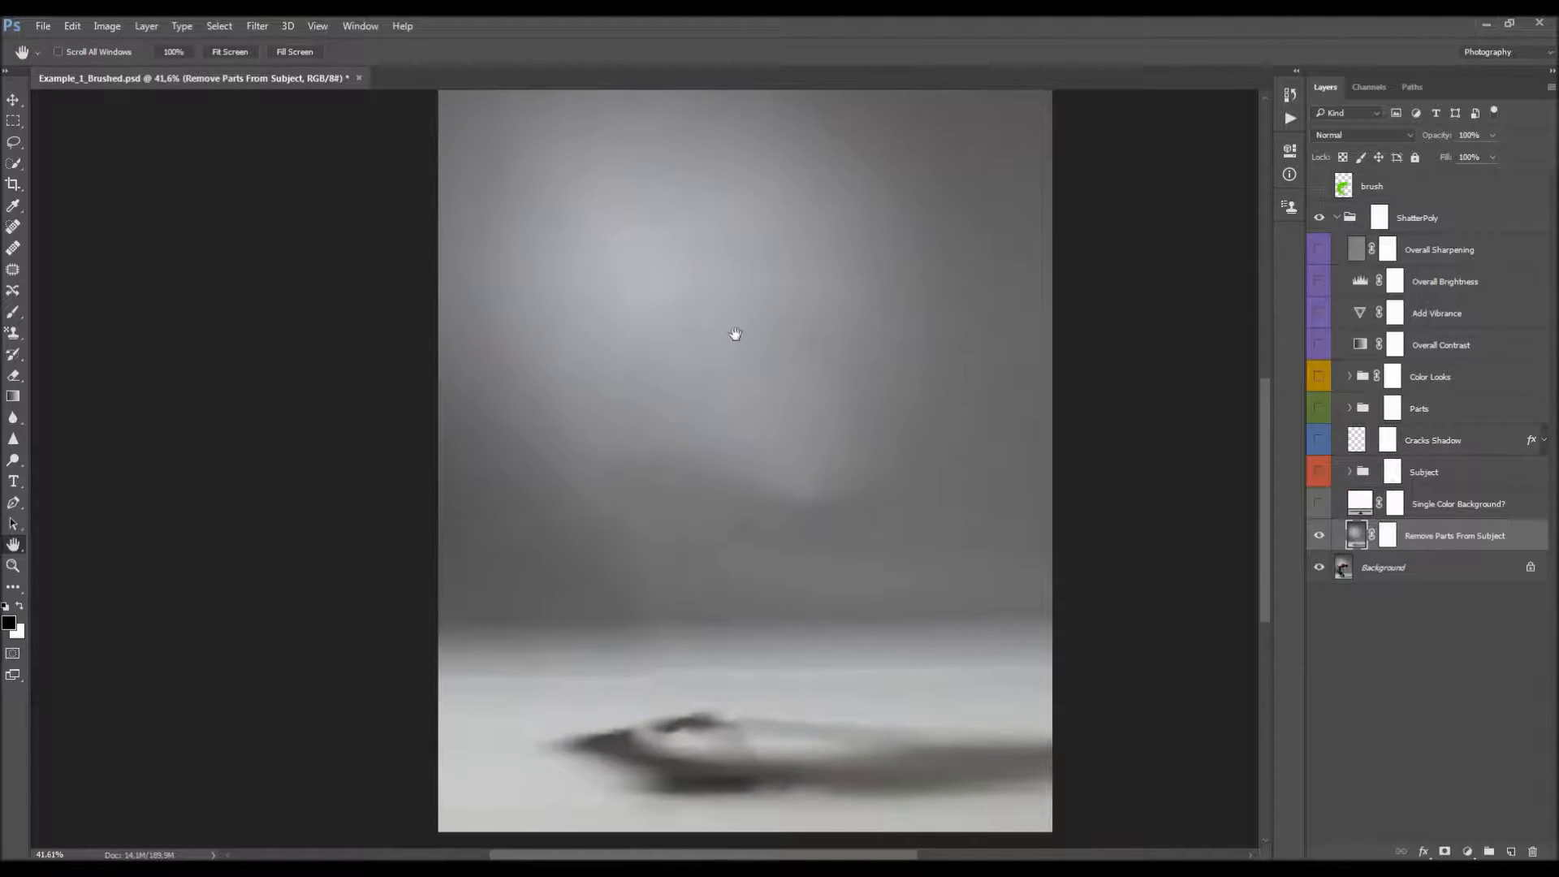
left_click(1320, 471)
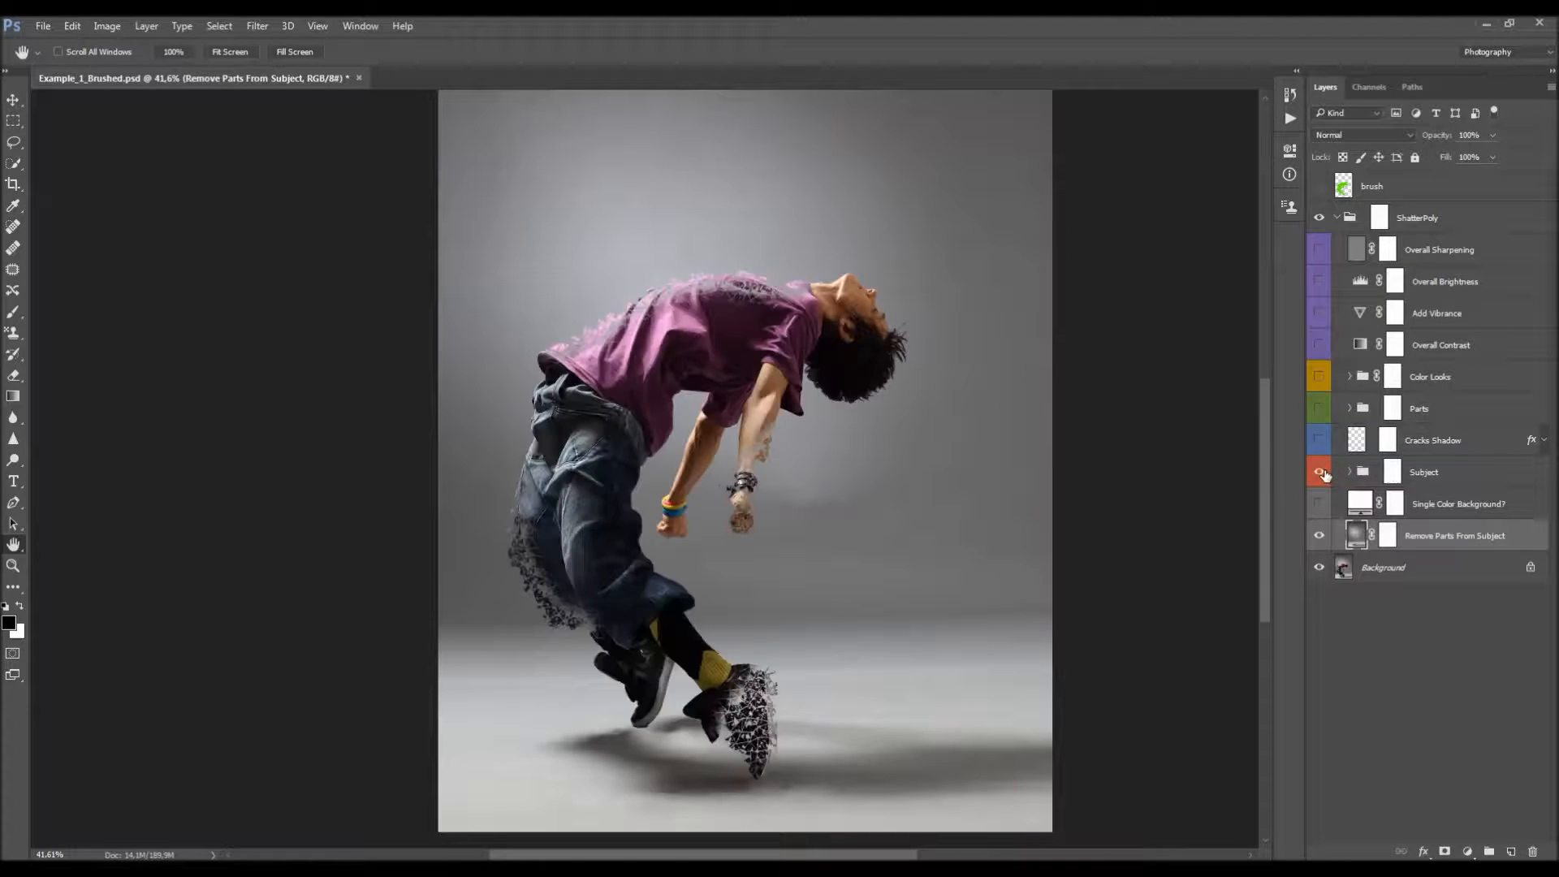
left_click(1319, 472)
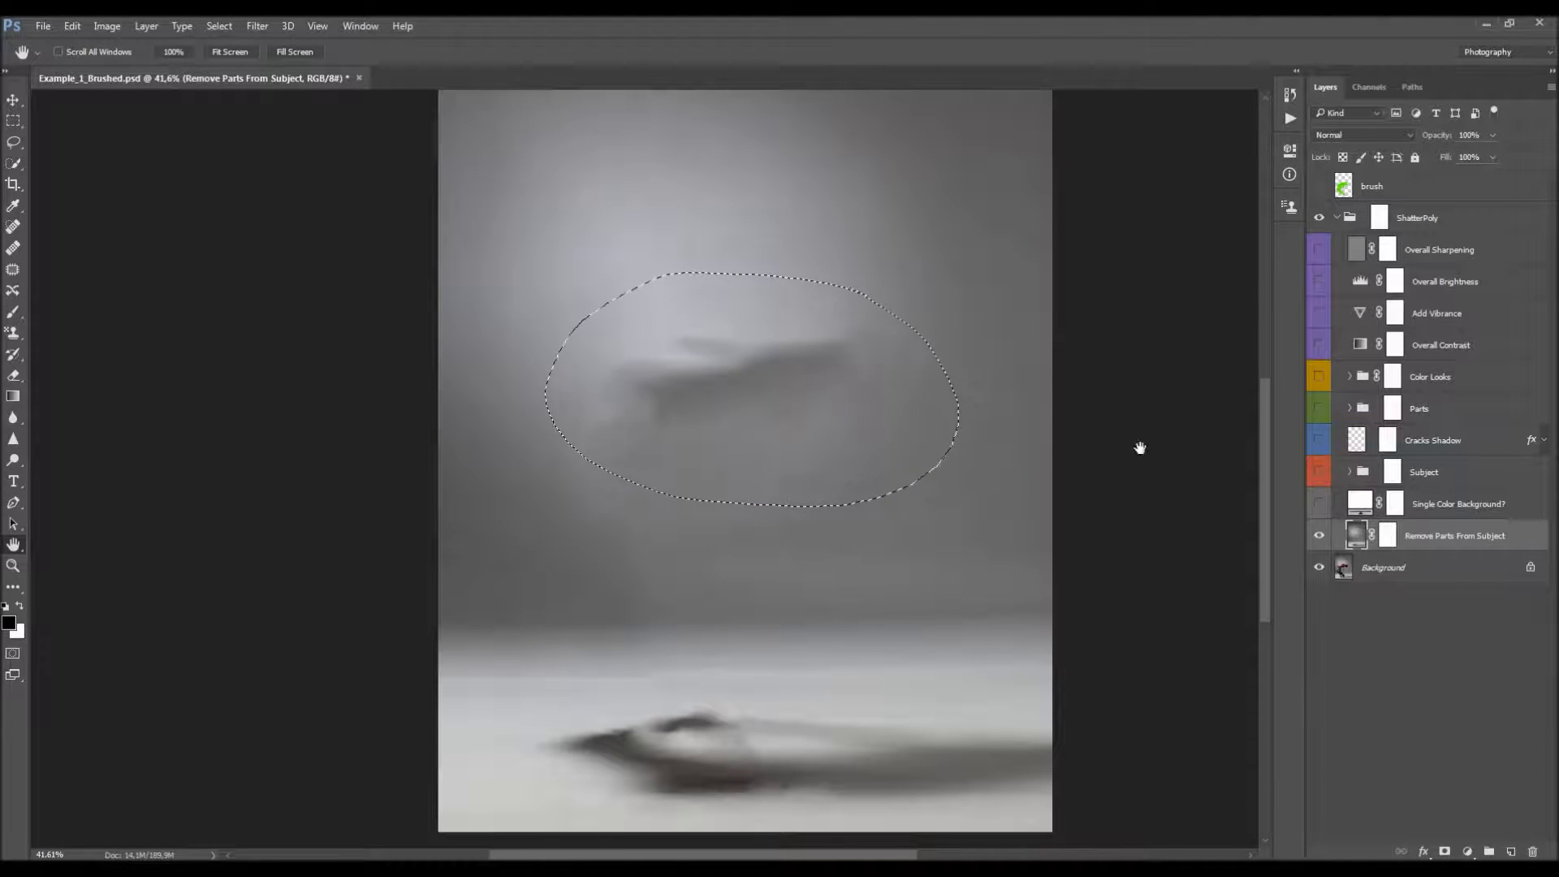
key("ctrl+d")
key("l")
mouse_move(587, 424)
left_mouse_down()
mouse_move(740, 425)
mouse_move(871, 352)
mouse_move(768, 306)
mouse_move(625, 318)
mouse_move(591, 334)
mouse_move(586, 423)
left_mouse_up()
left_click_drag(698, 374, 709, 236)
left_click(694, 321)
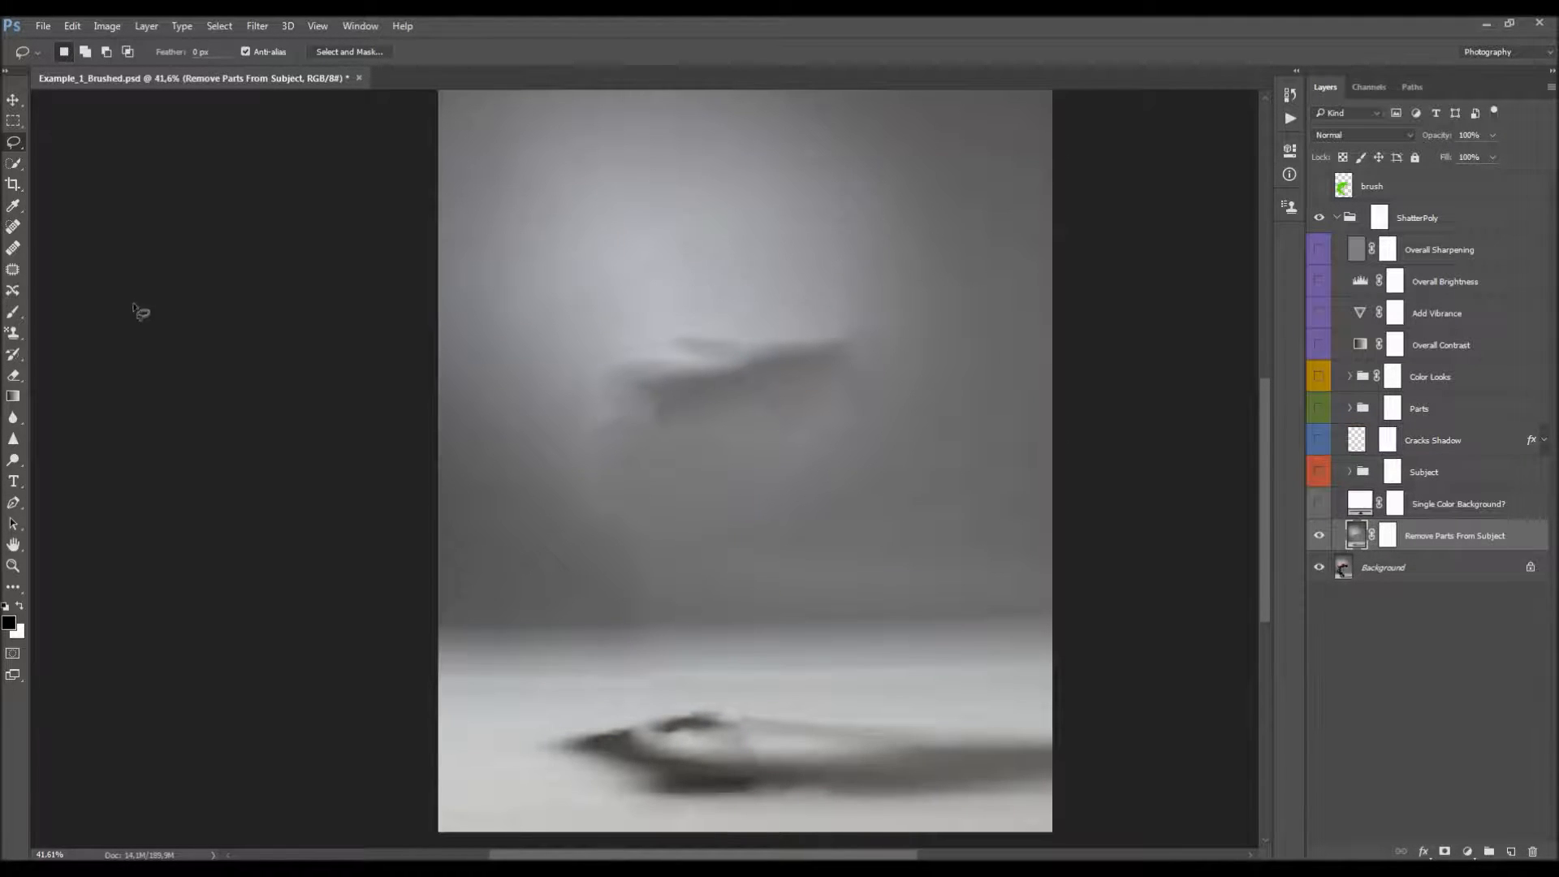
- Patch the dark smudge in the upper background of the Remove Parts From Subject layer with the lighter area above it, and deselect
left_click(13, 269)
mouse_move(749, 322)
left_mouse_down()
mouse_move(637, 317)
mouse_move(596, 358)
mouse_move(586, 401)
mouse_move(631, 445)
mouse_move(722, 442)
mouse_move(800, 421)
mouse_move(870, 352)
mouse_move(856, 326)
mouse_move(749, 322)
left_mouse_up()
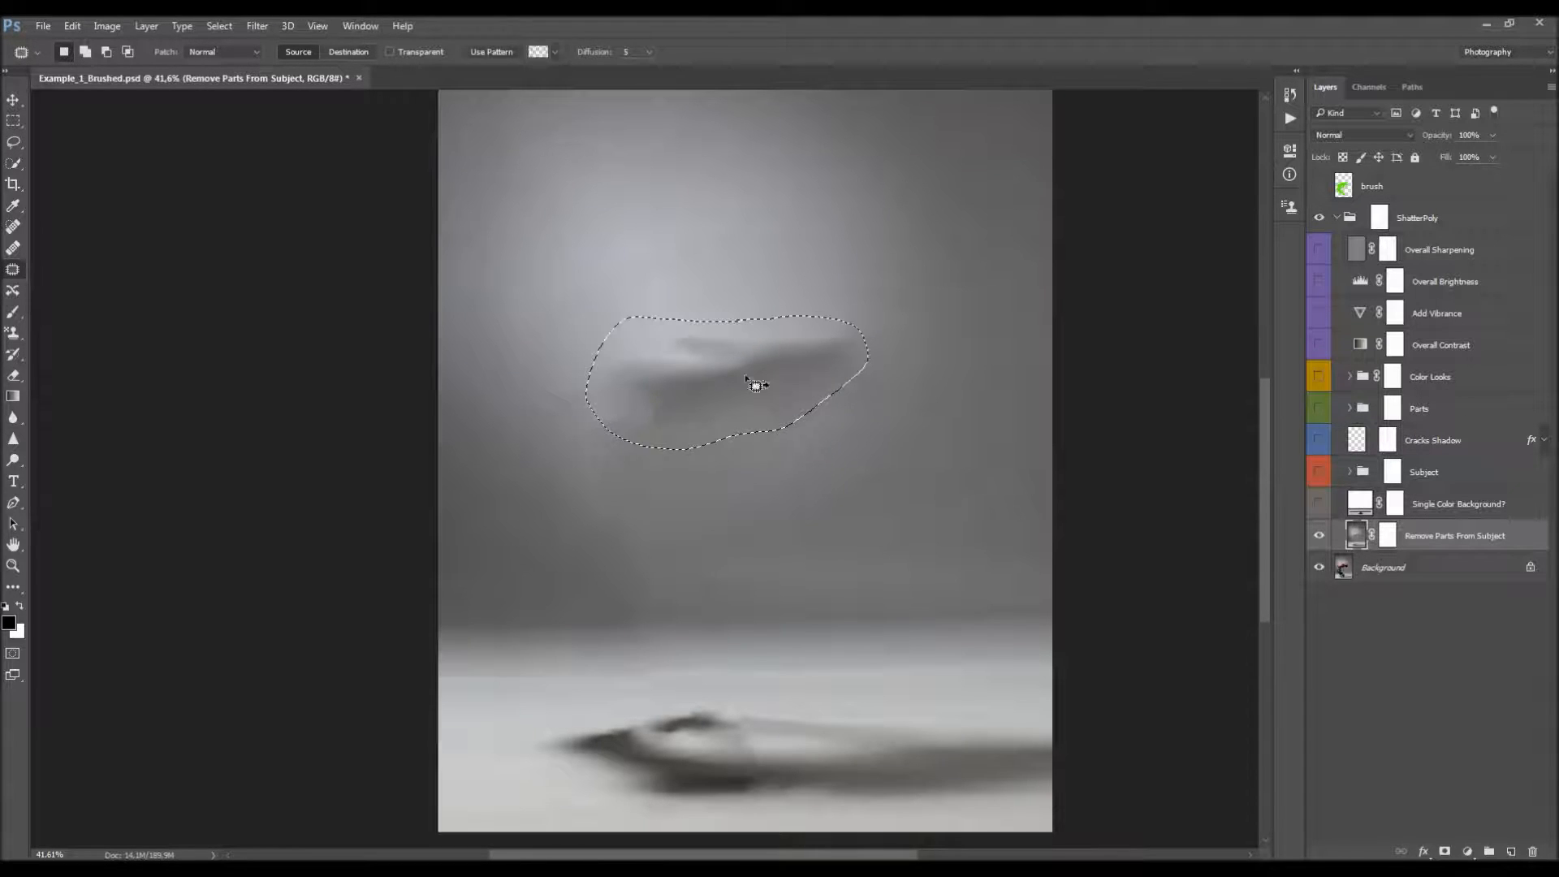
mouse_move(740, 379)
left_mouse_down()
mouse_move(741, 243)
mouse_move(759, 235)
mouse_move(731, 227)
mouse_move(714, 243)
mouse_move(721, 337)
mouse_move(744, 382)
mouse_move(724, 249)
mouse_move(743, 339)
mouse_move(743, 236)
left_mouse_up()
key("ctrl+d")
key("v")
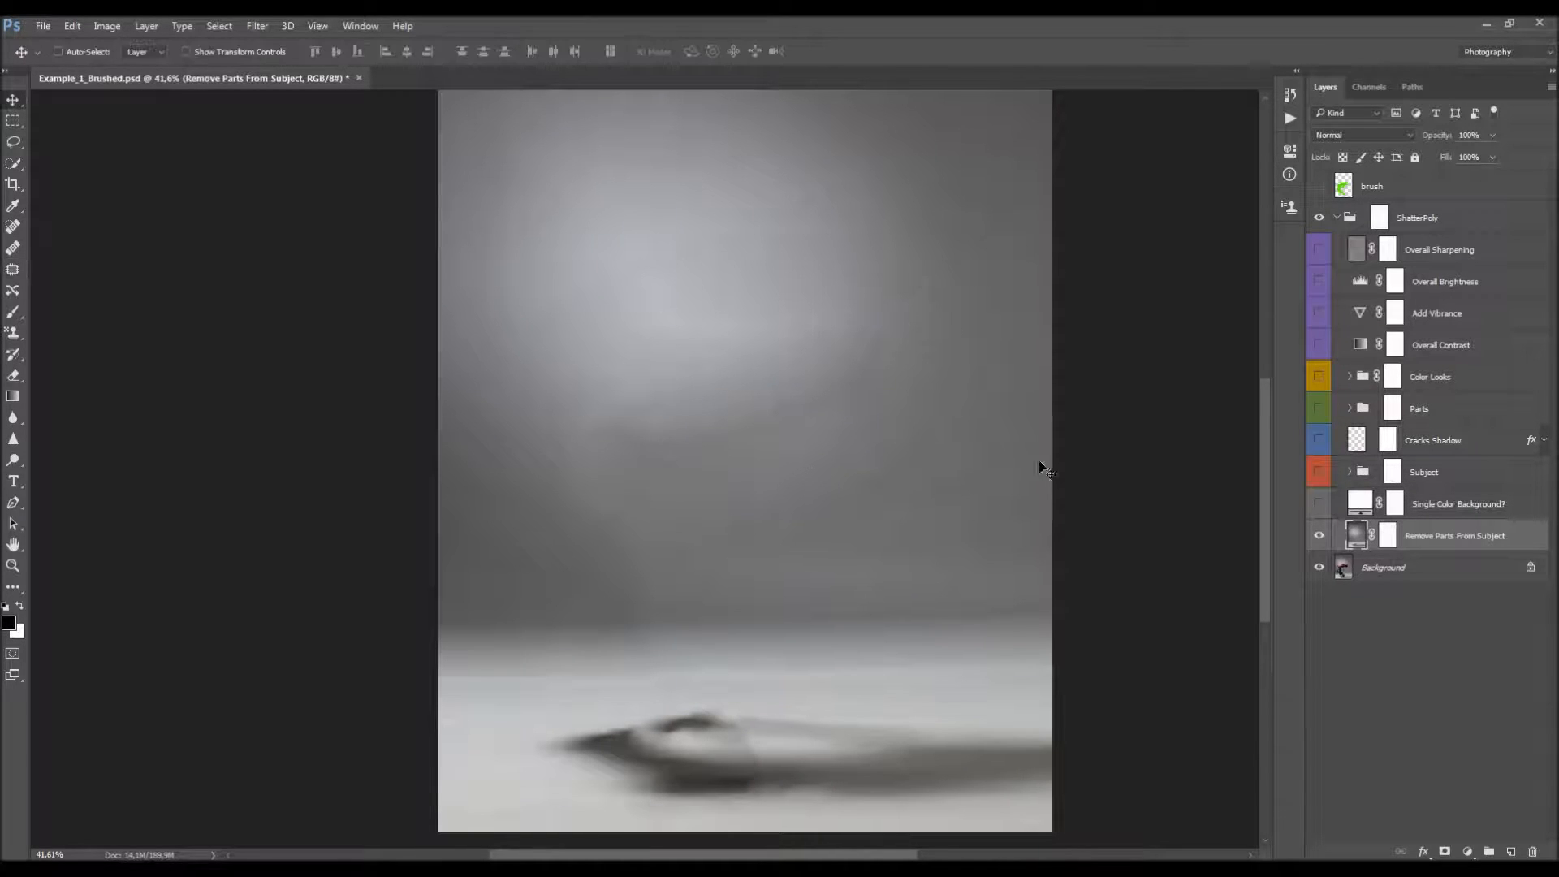
- Show the Single Color Background? layer and preview the Subject folder against it, hiding the folder again
left_click(1335, 510)
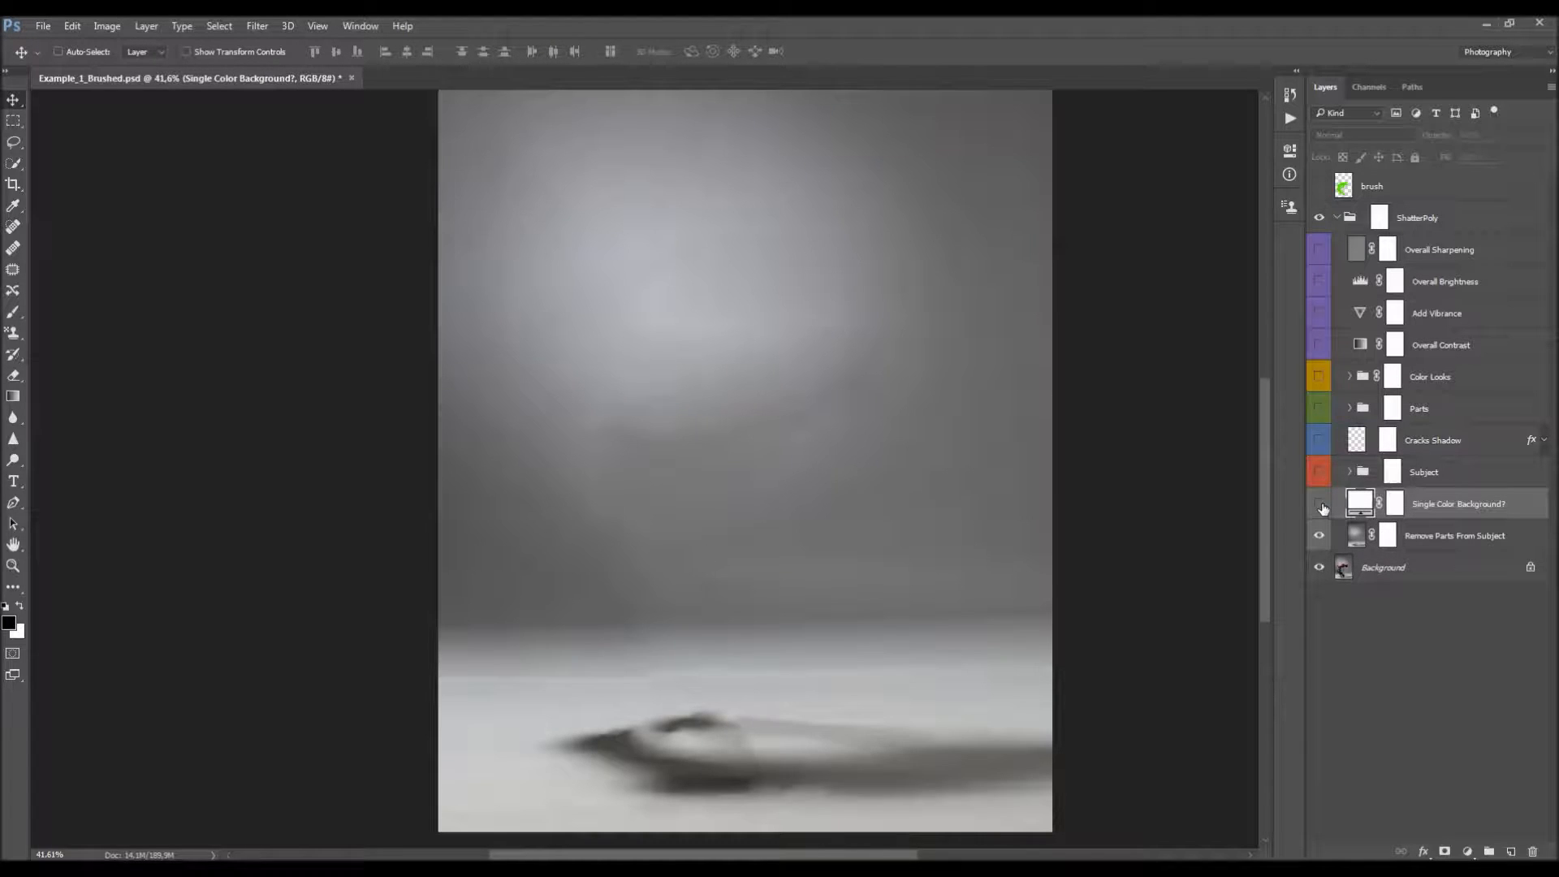
left_click(1319, 505)
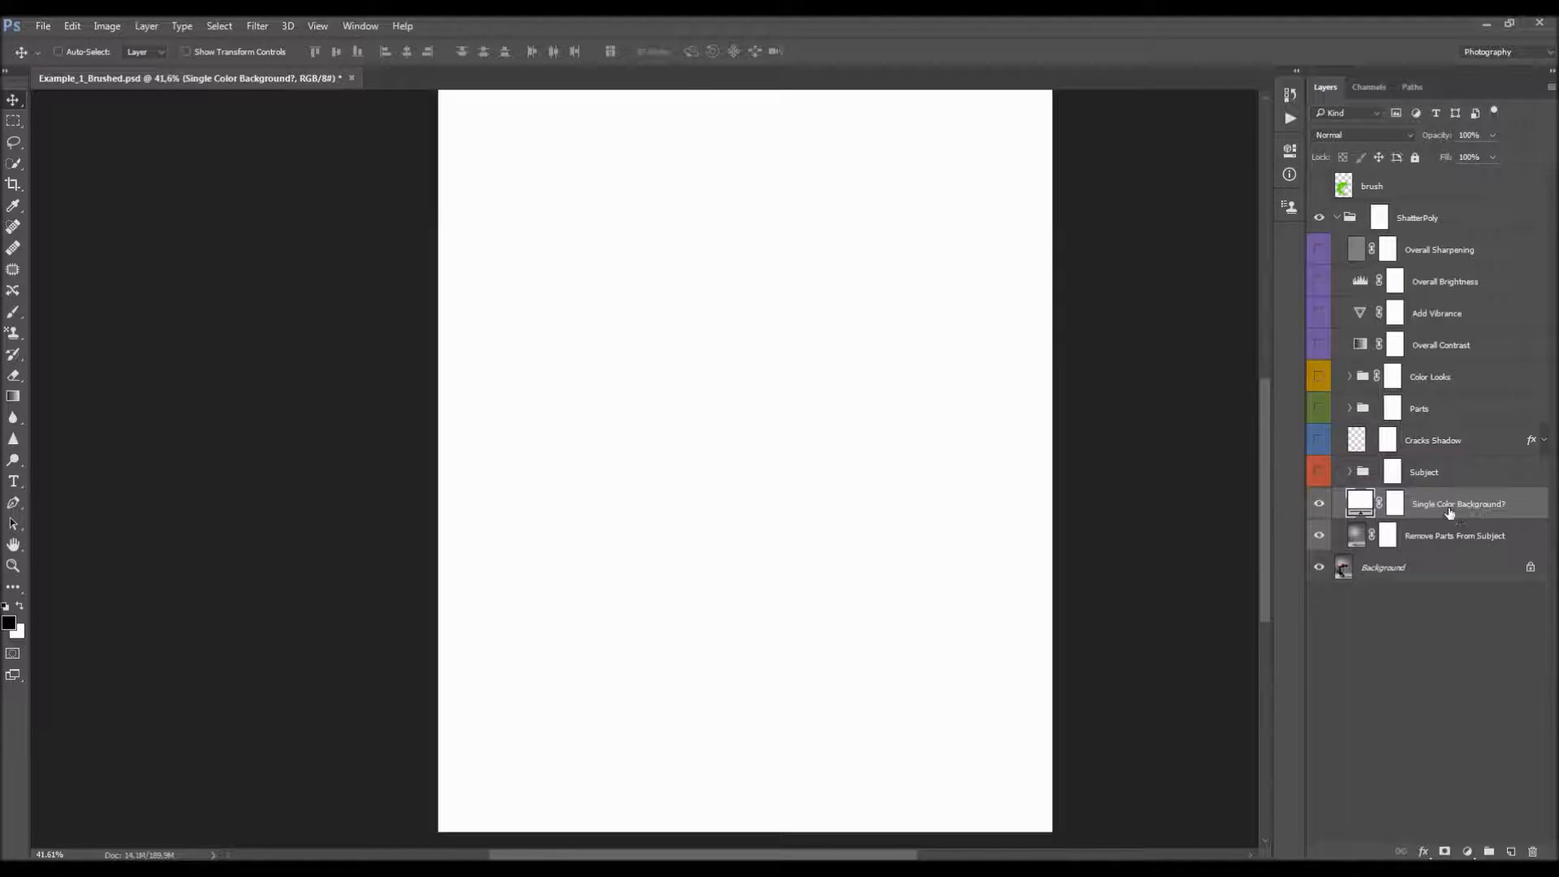
left_click(1321, 505)
left_click(1321, 505)
left_click(1319, 473)
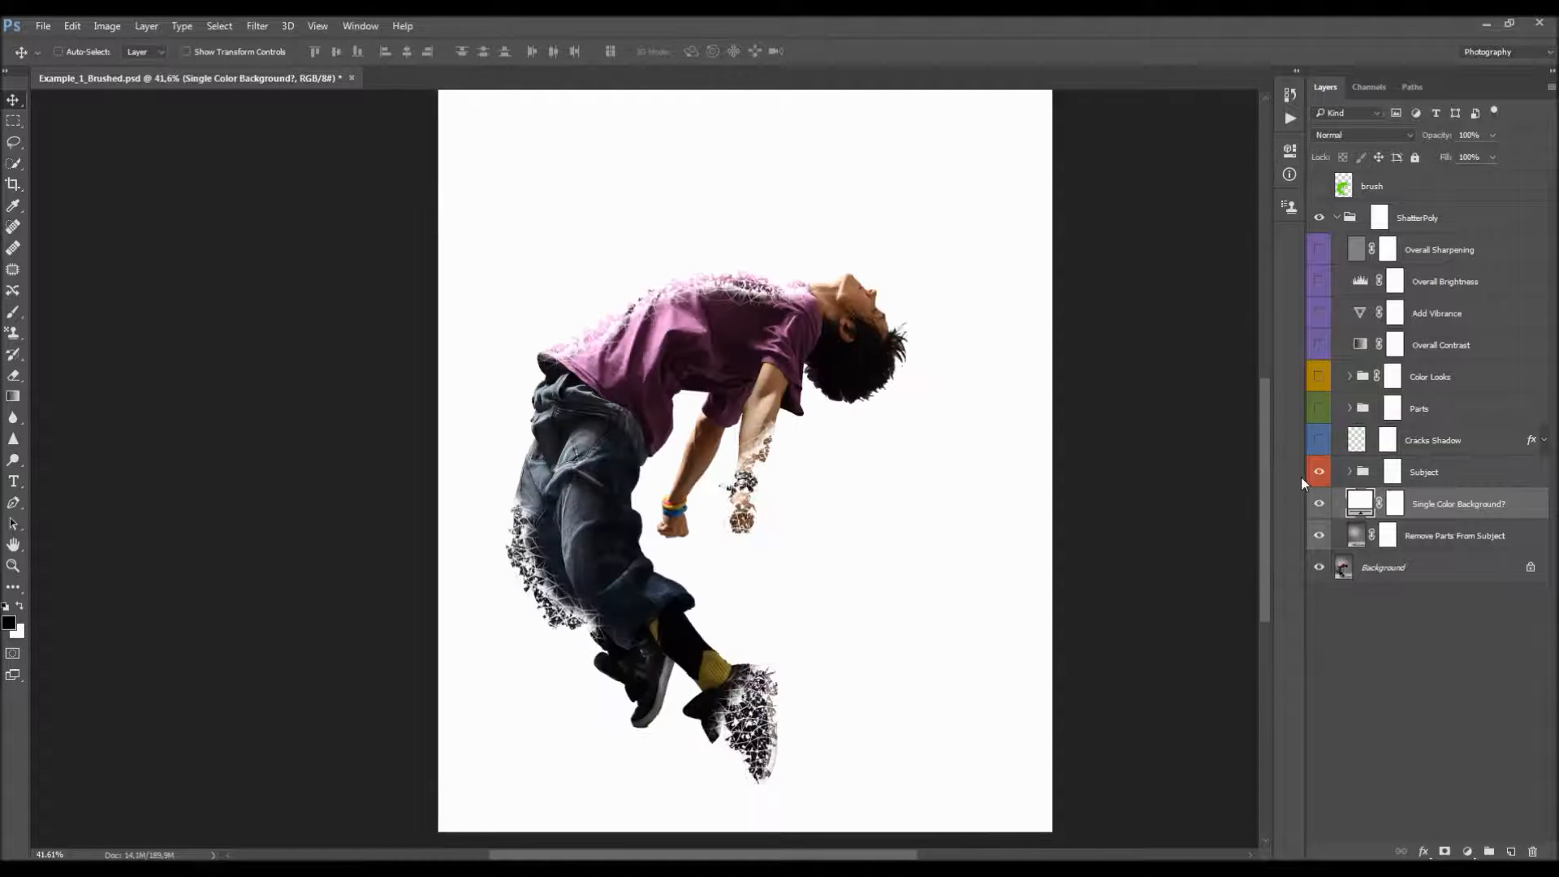
left_click(1319, 473)
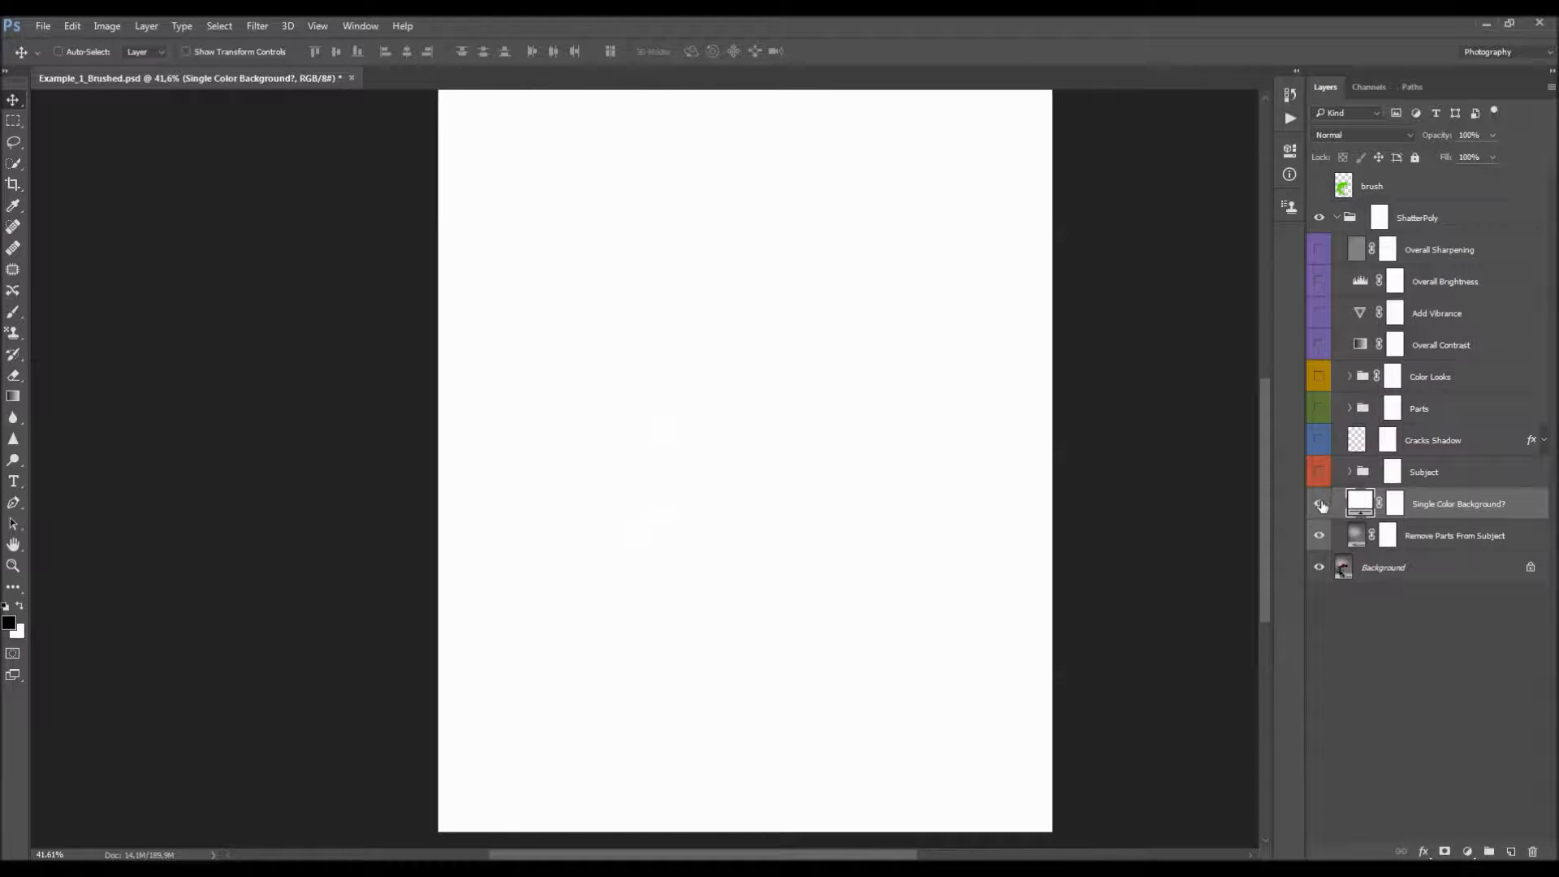
- Try out other fill colours for the Single Color Background? layer in the Color Picker, leaving it white
double_click(1365, 509)
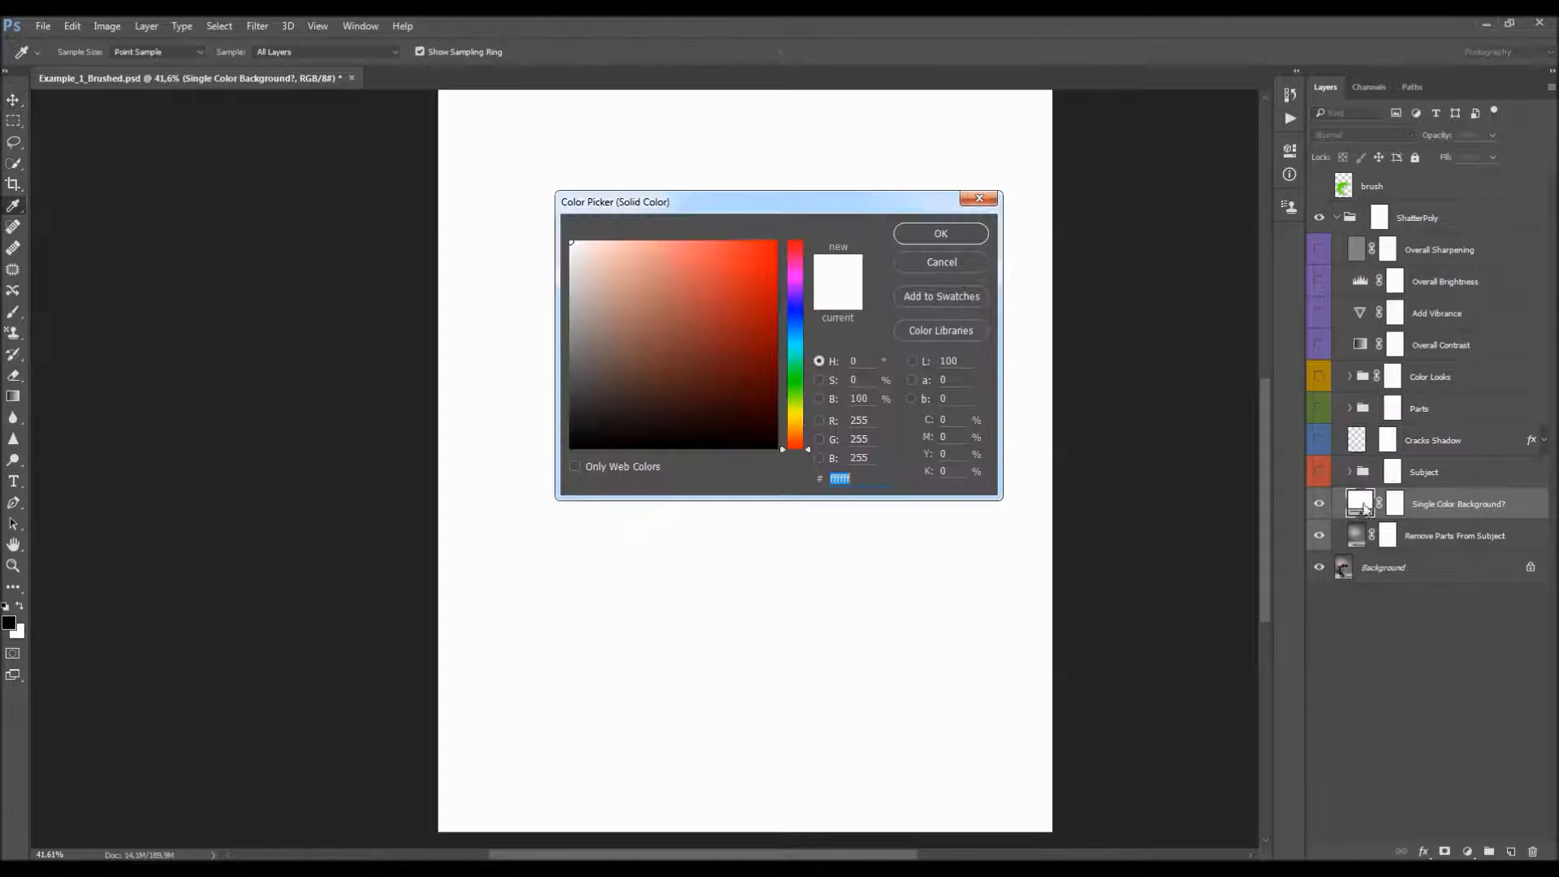
left_click_drag(793, 329, 795, 259)
left_click_drag(733, 316, 750, 283)
left_click_drag(795, 290, 793, 341)
key("Return")
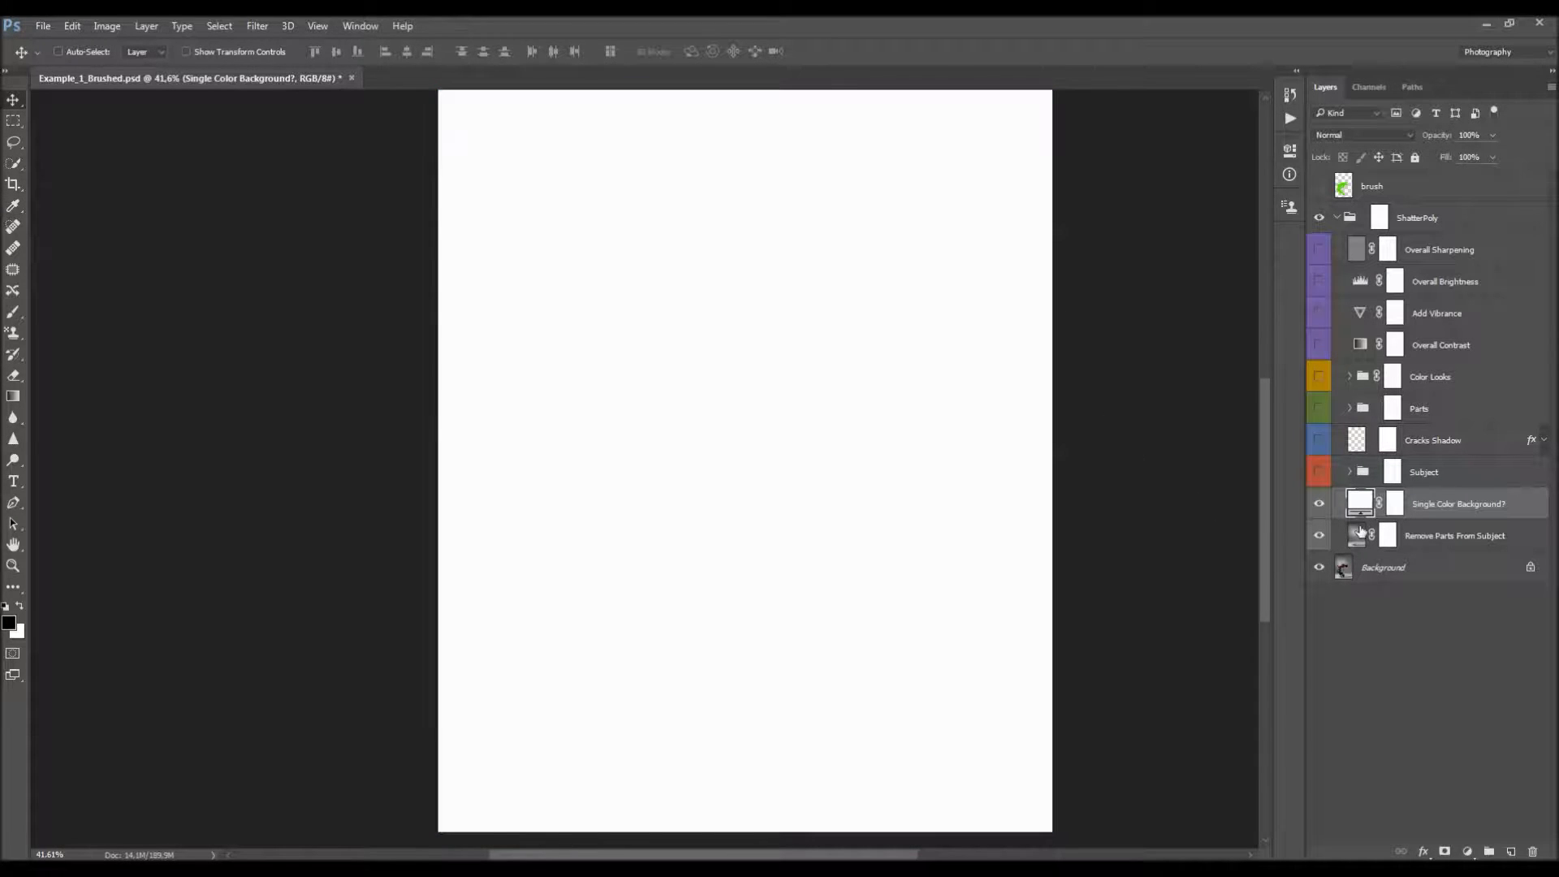
- Hide the Single Color Background? layer, and show and expand the Subject folder
left_click(1319, 503)
left_click(1356, 534)
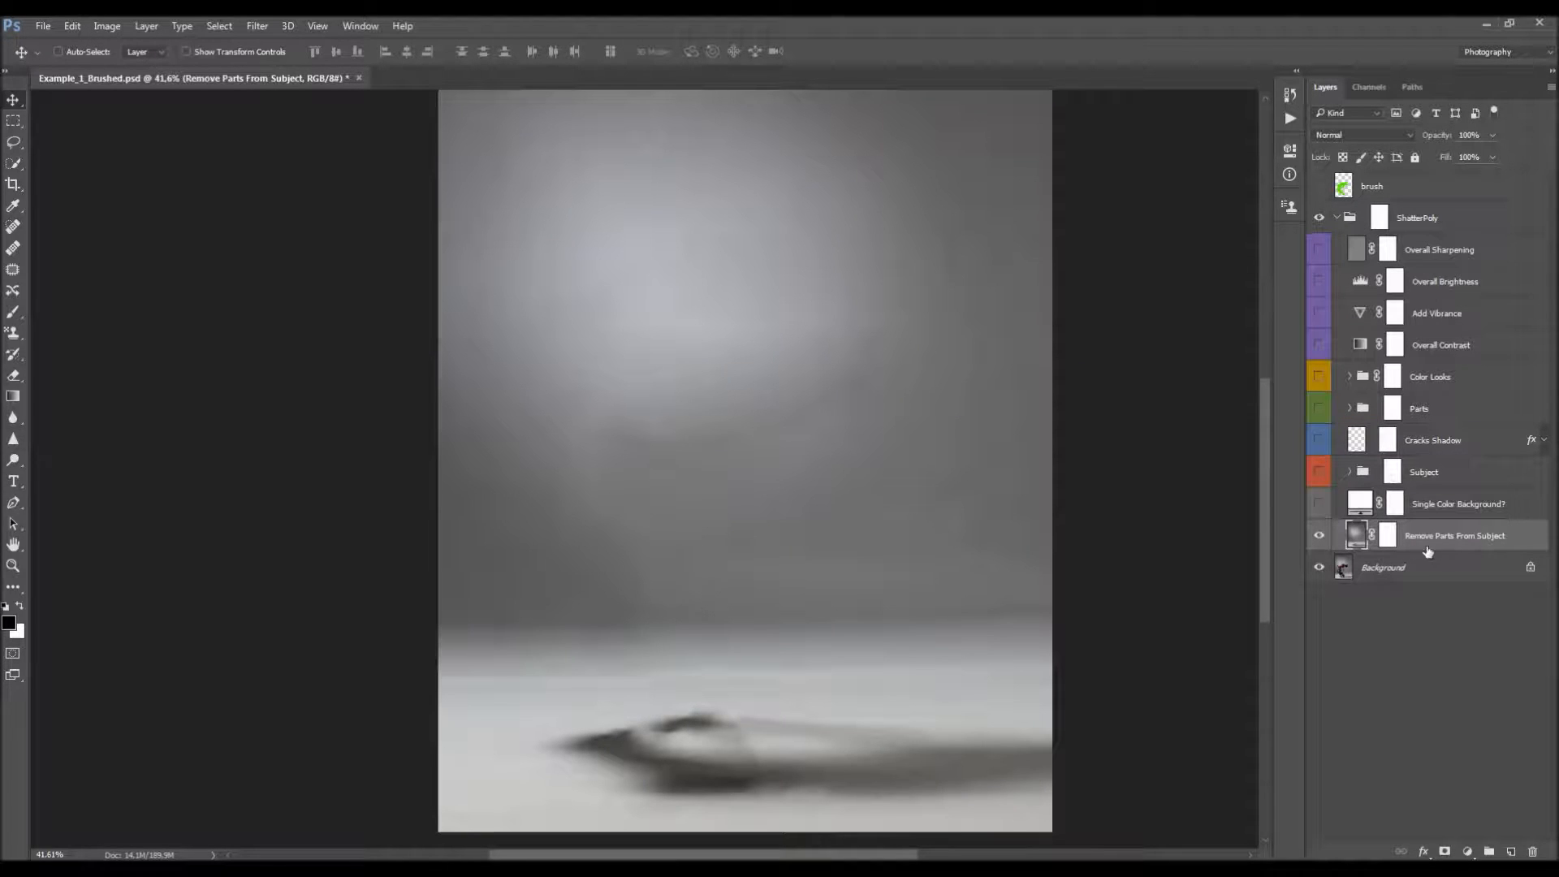
left_click(1429, 504)
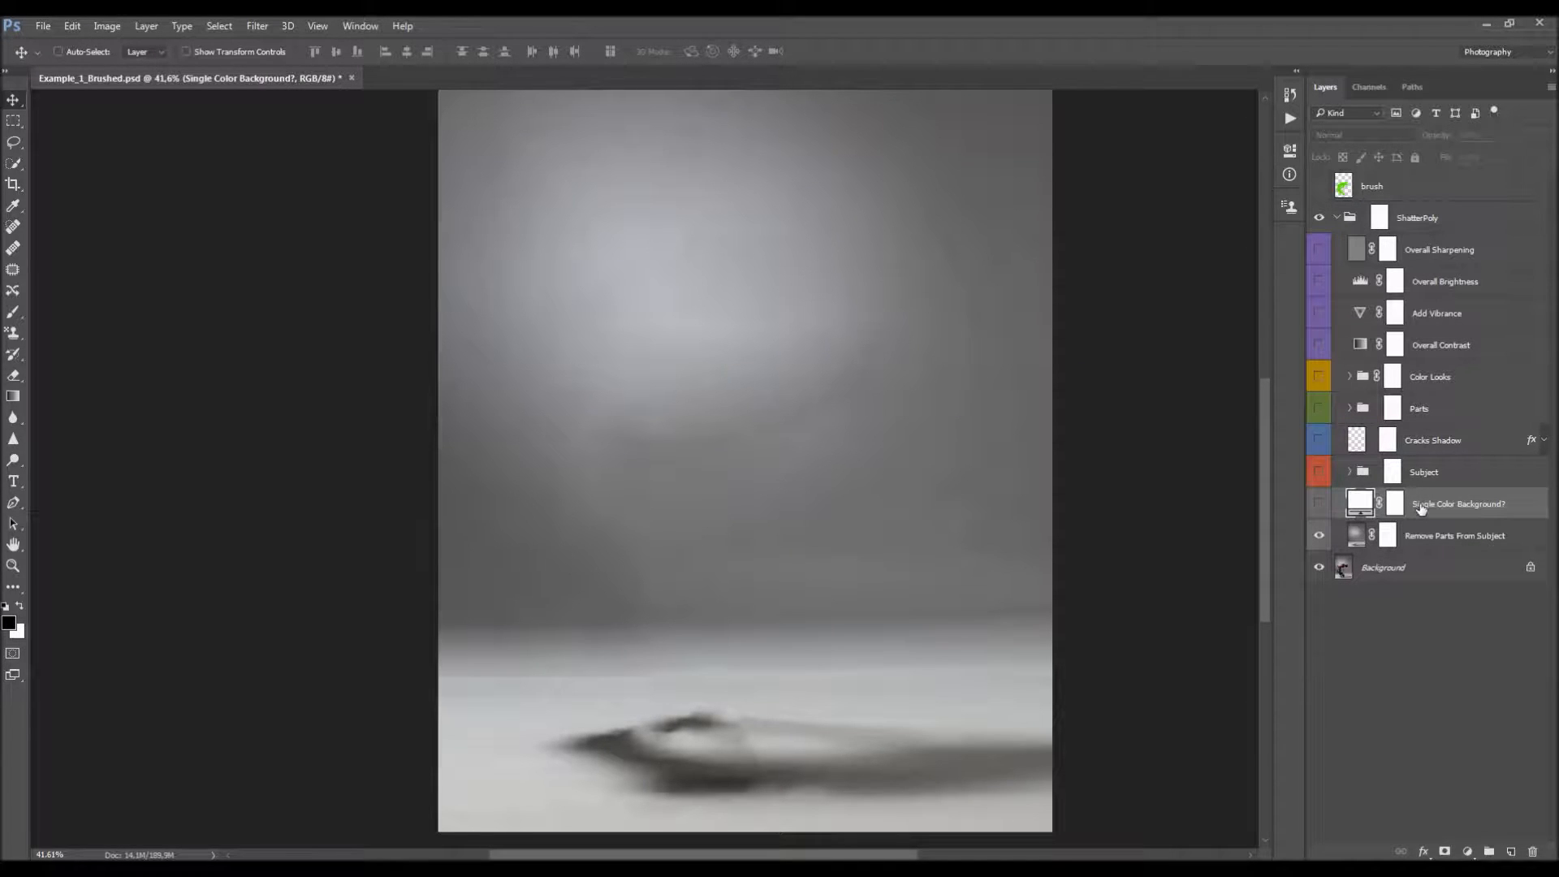
left_click(1391, 473)
left_click(1319, 472)
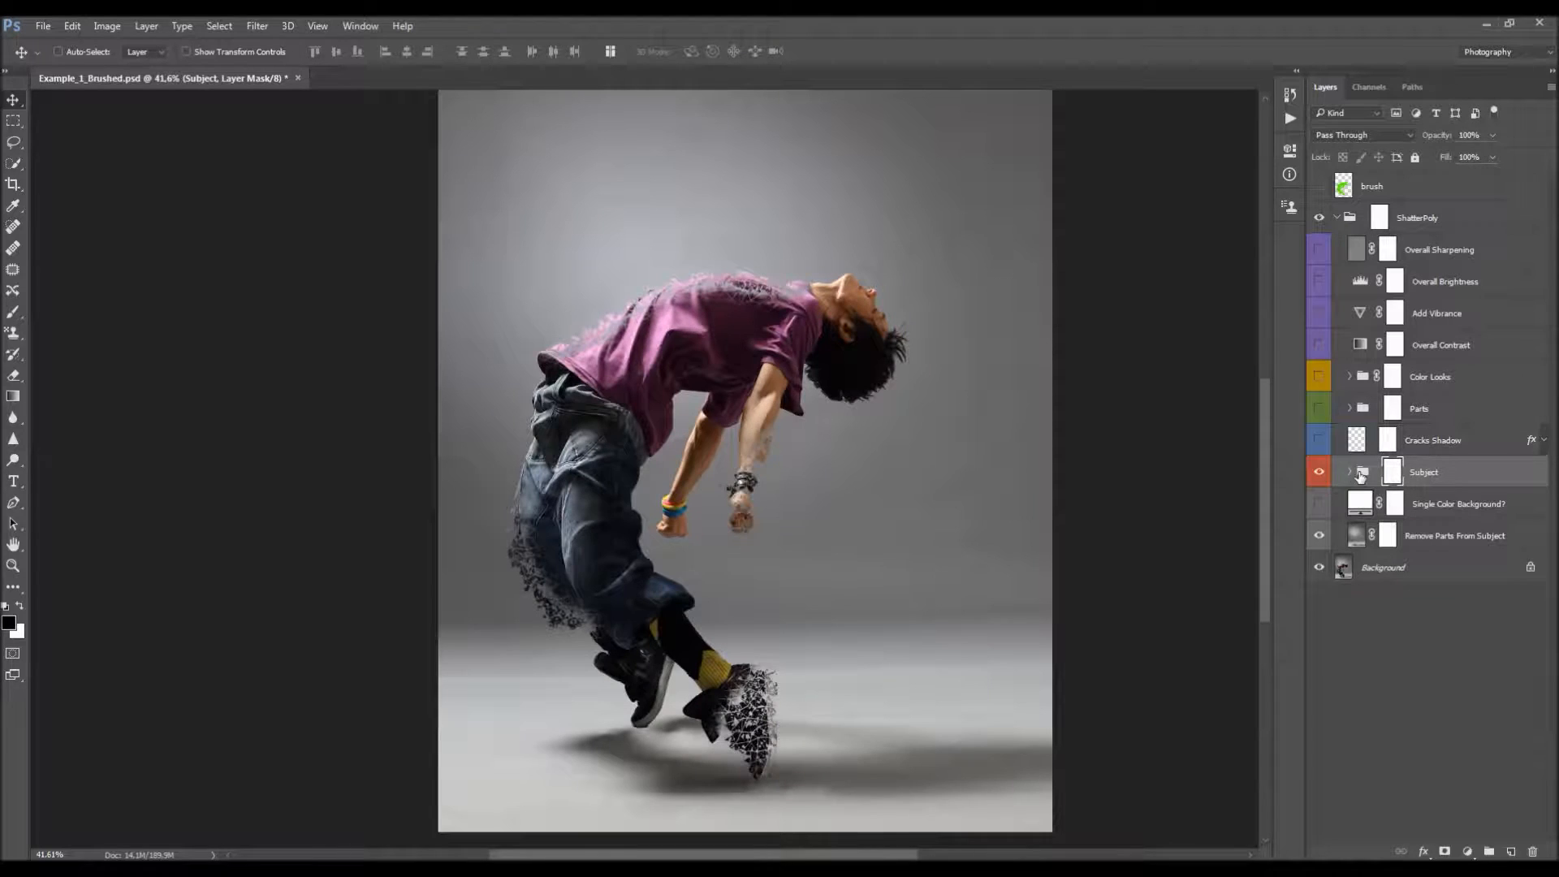
left_click(1350, 471)
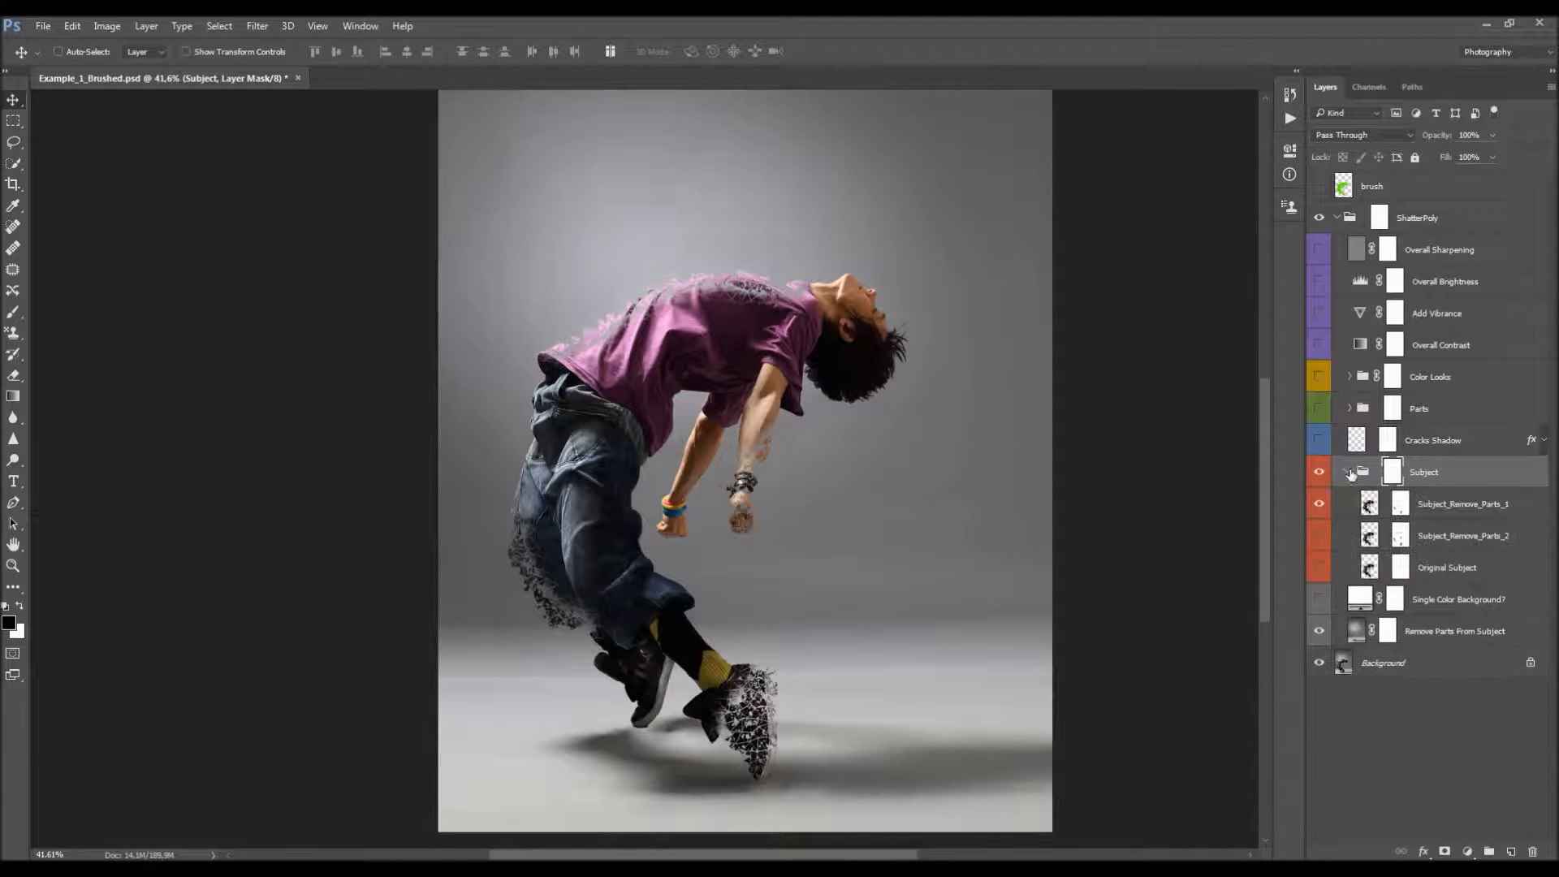
- Go through the layers in the Subject folder and preview Original Subject in place of Subject_Remove_Parts_1, restoring Subject_Remove_Parts_1
left_click(1454, 505)
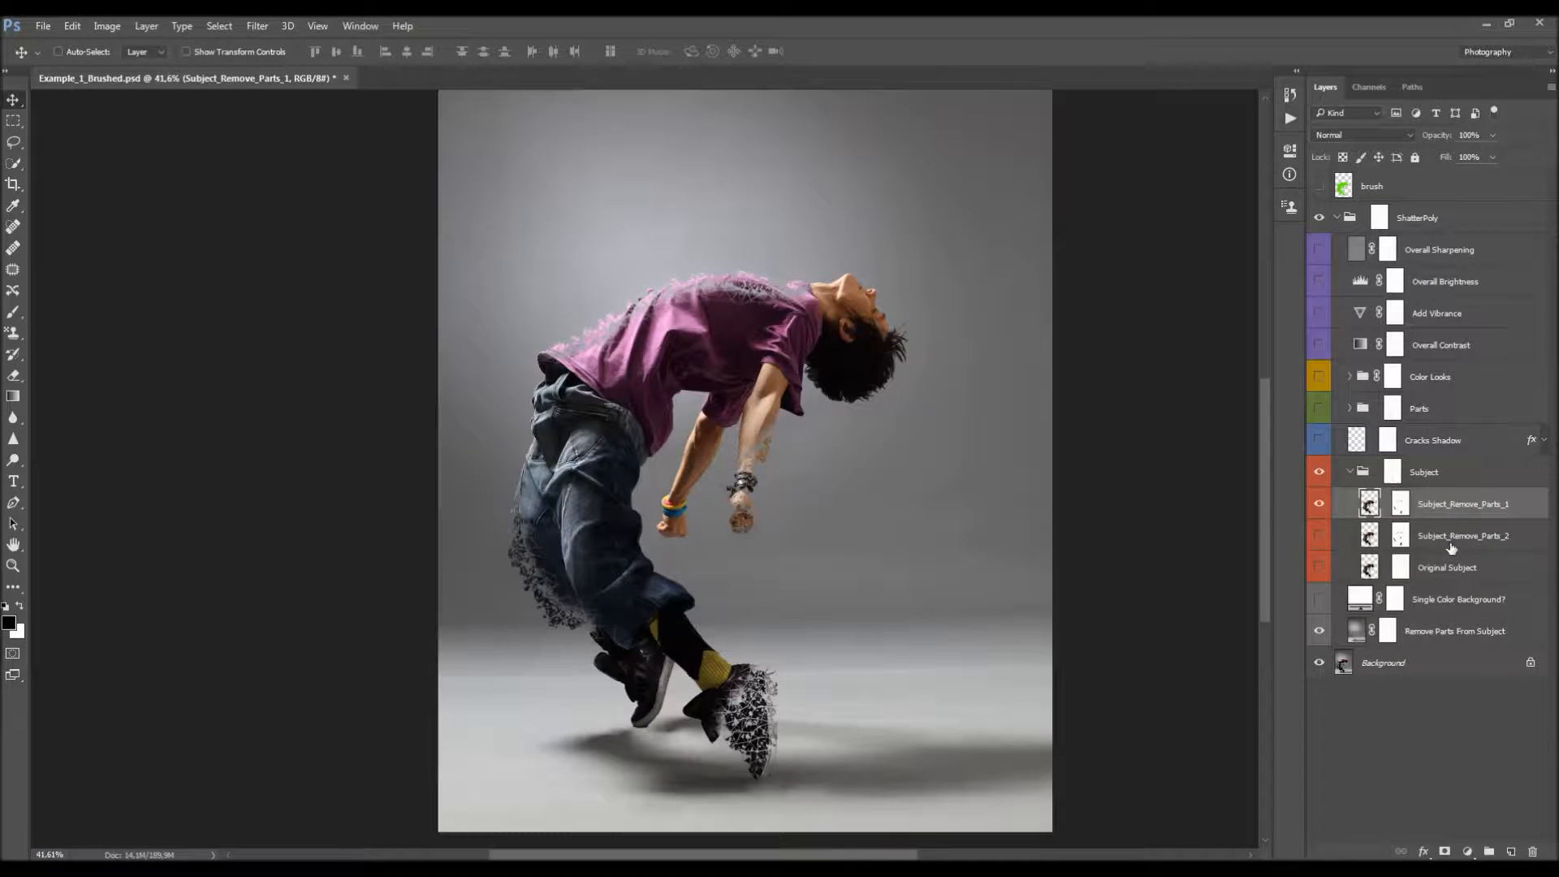
left_click(1452, 539)
left_click(1439, 509)
left_click(1442, 542)
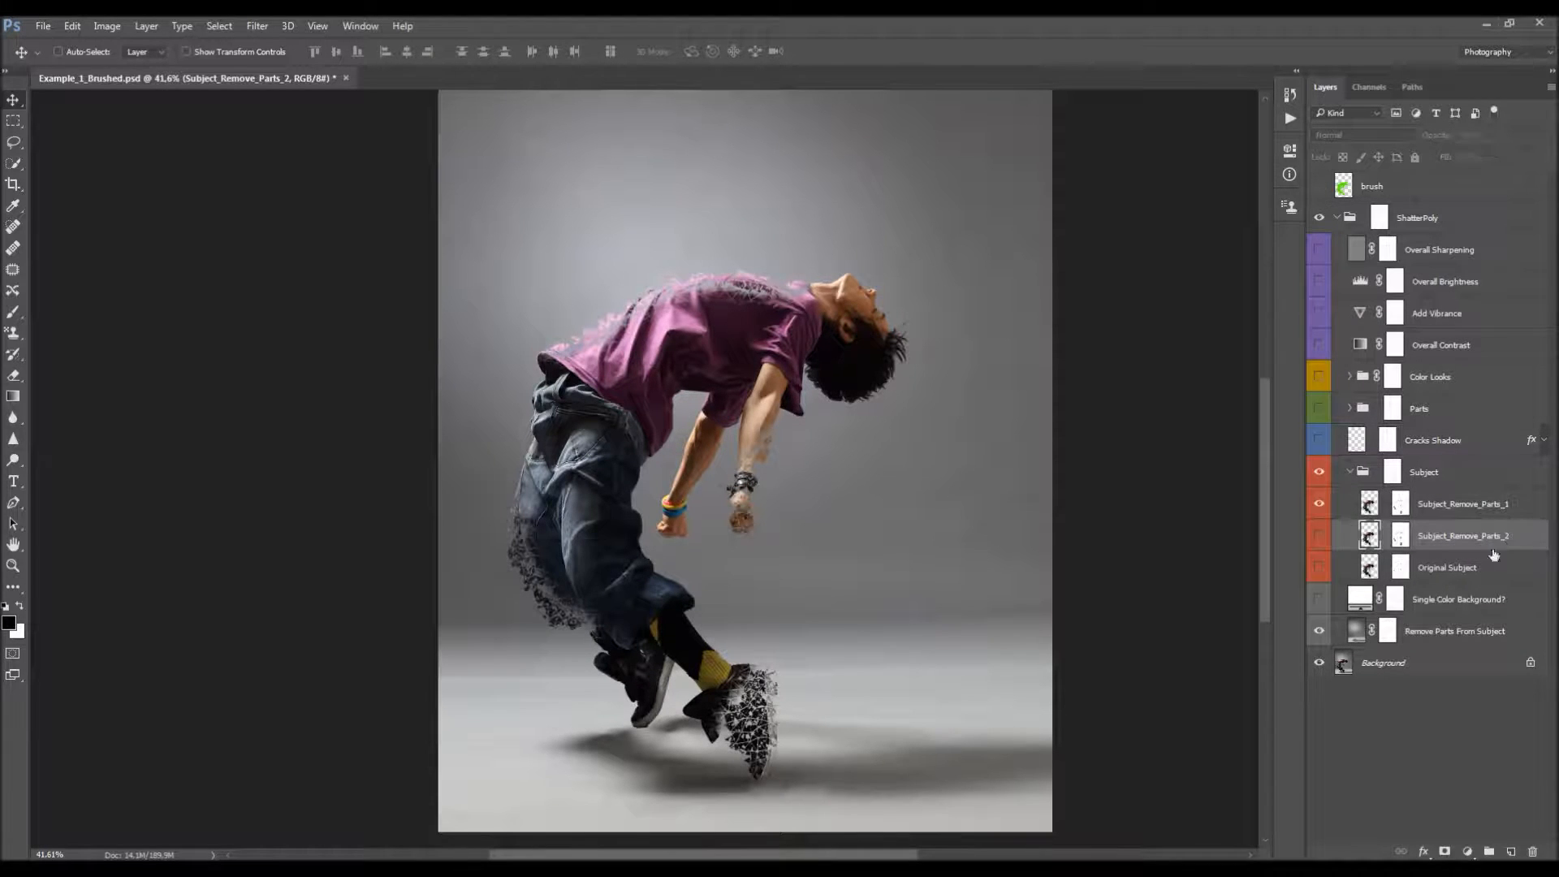
left_click(1453, 568)
left_click(1319, 504)
left_click(1319, 568)
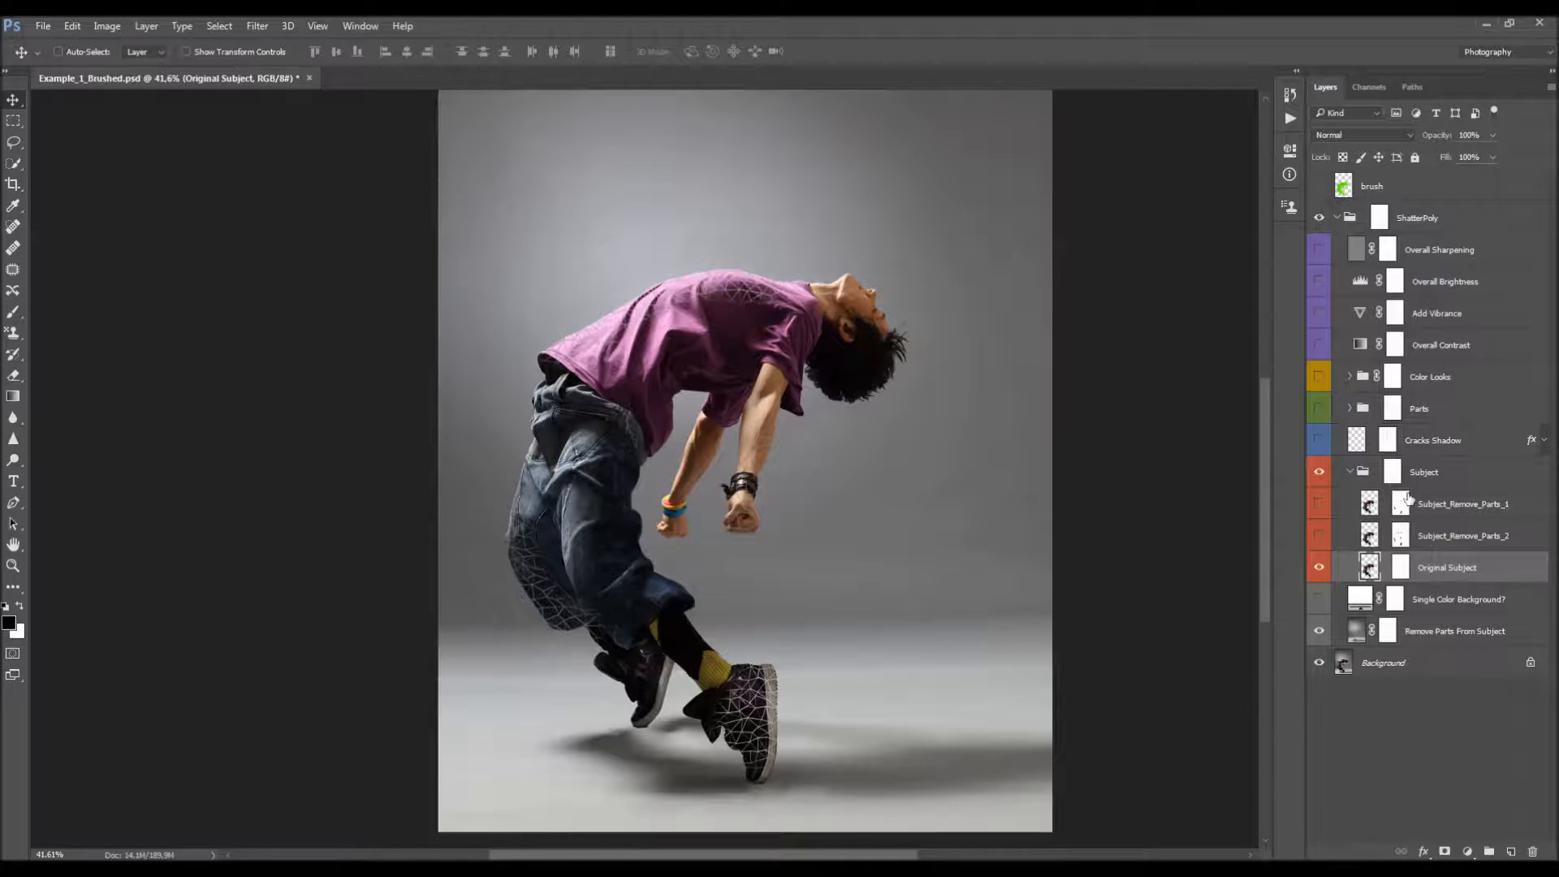
left_click(1320, 568)
left_click(1320, 504)
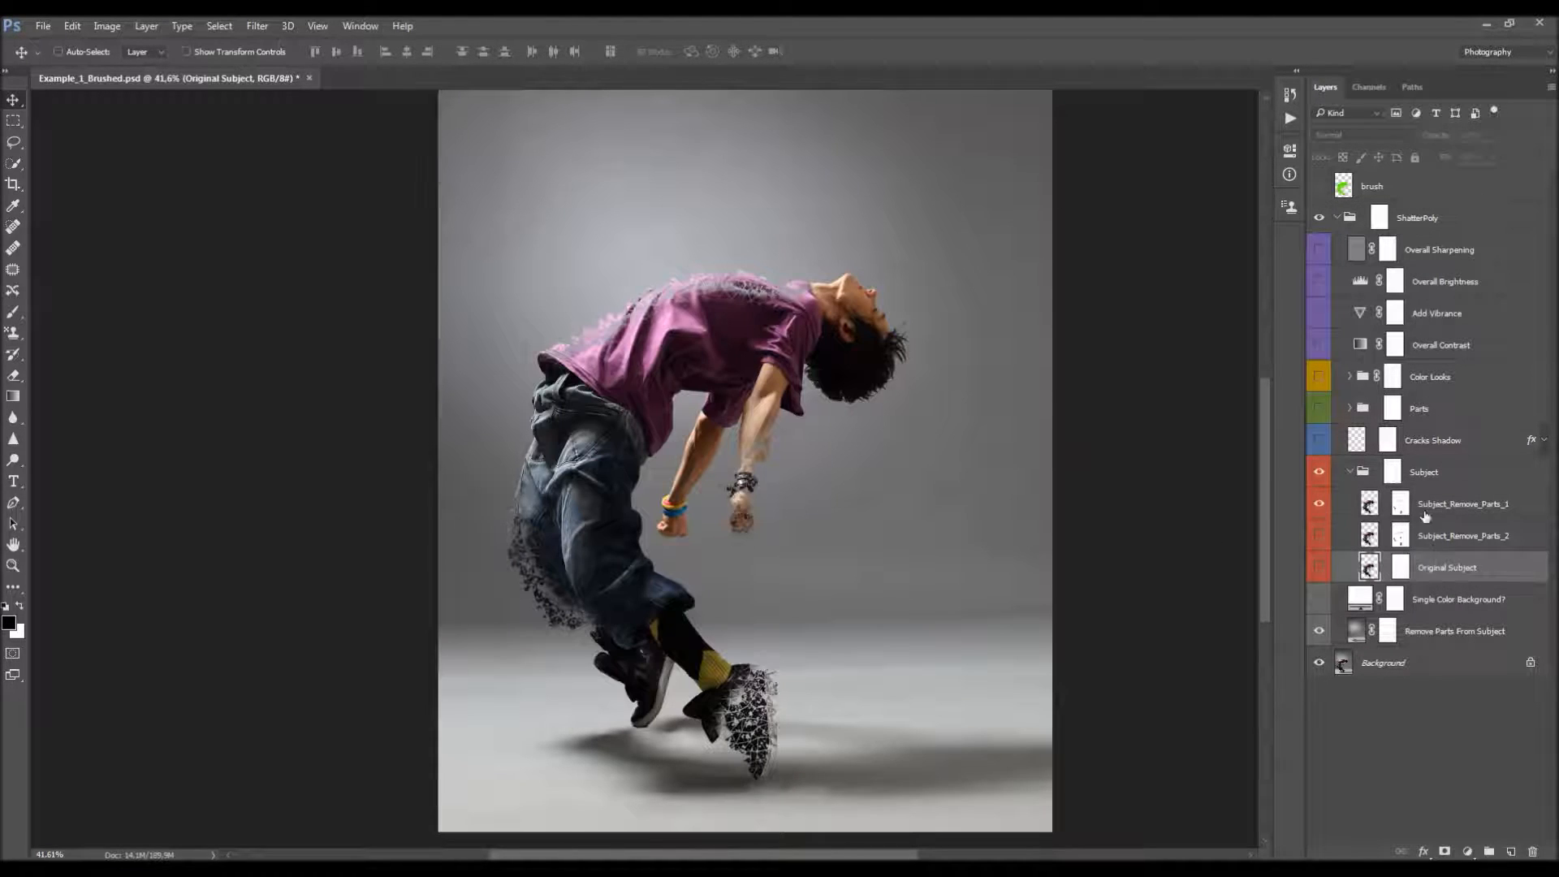
left_click(1427, 509)
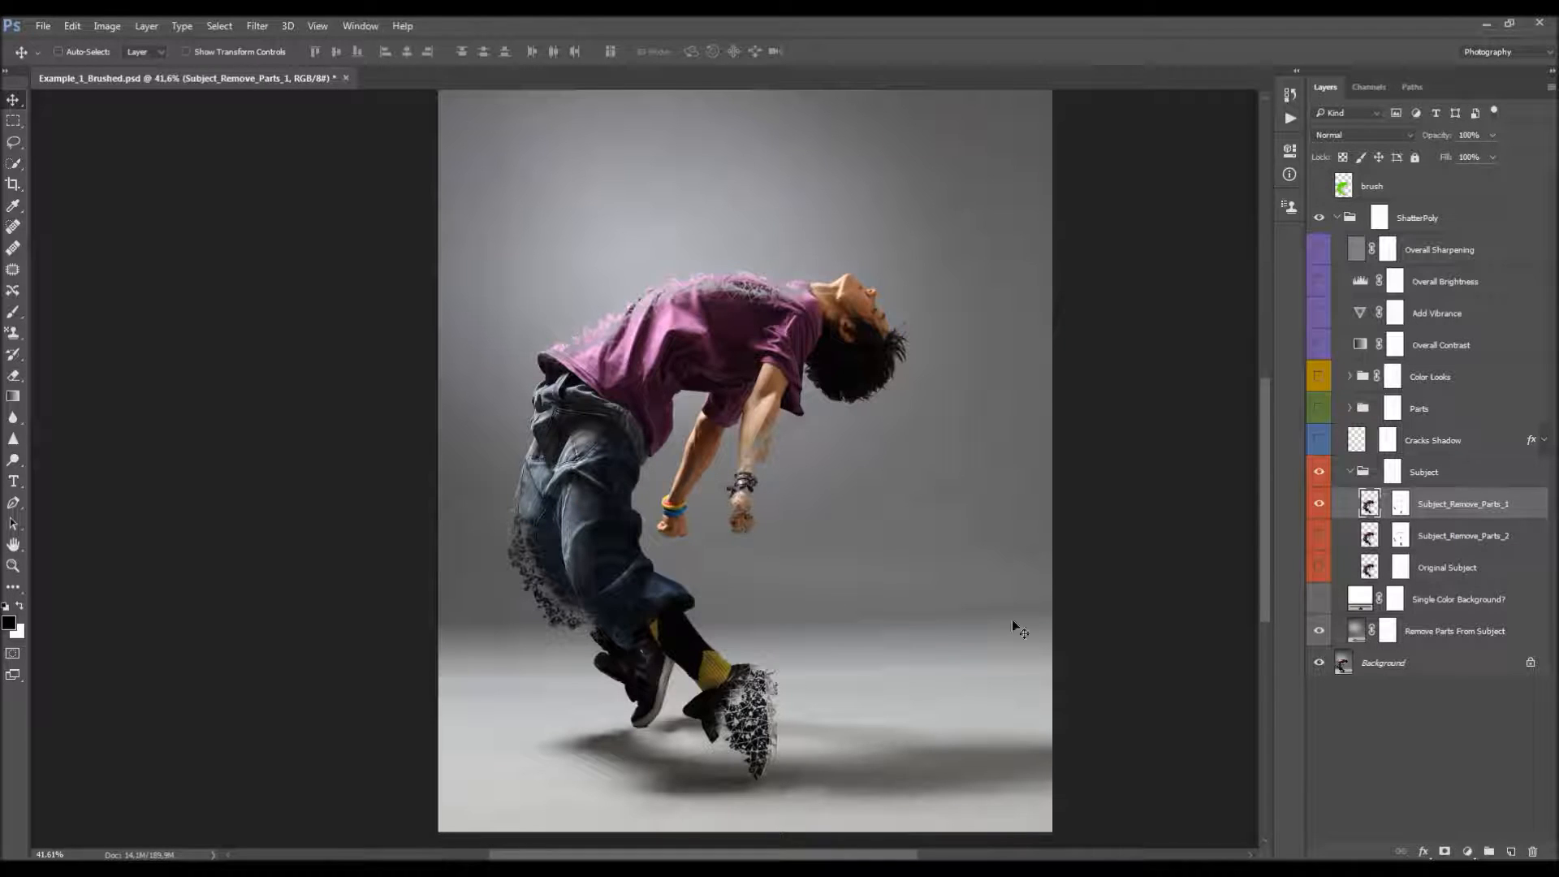
- Show Subject_Remove_Parts_2 instead of Subject_Remove_Parts_1 and compare the layer masks of both, returning to the normal image view
left_click(1320, 504)
left_click(1321, 536)
left_click(1401, 536)
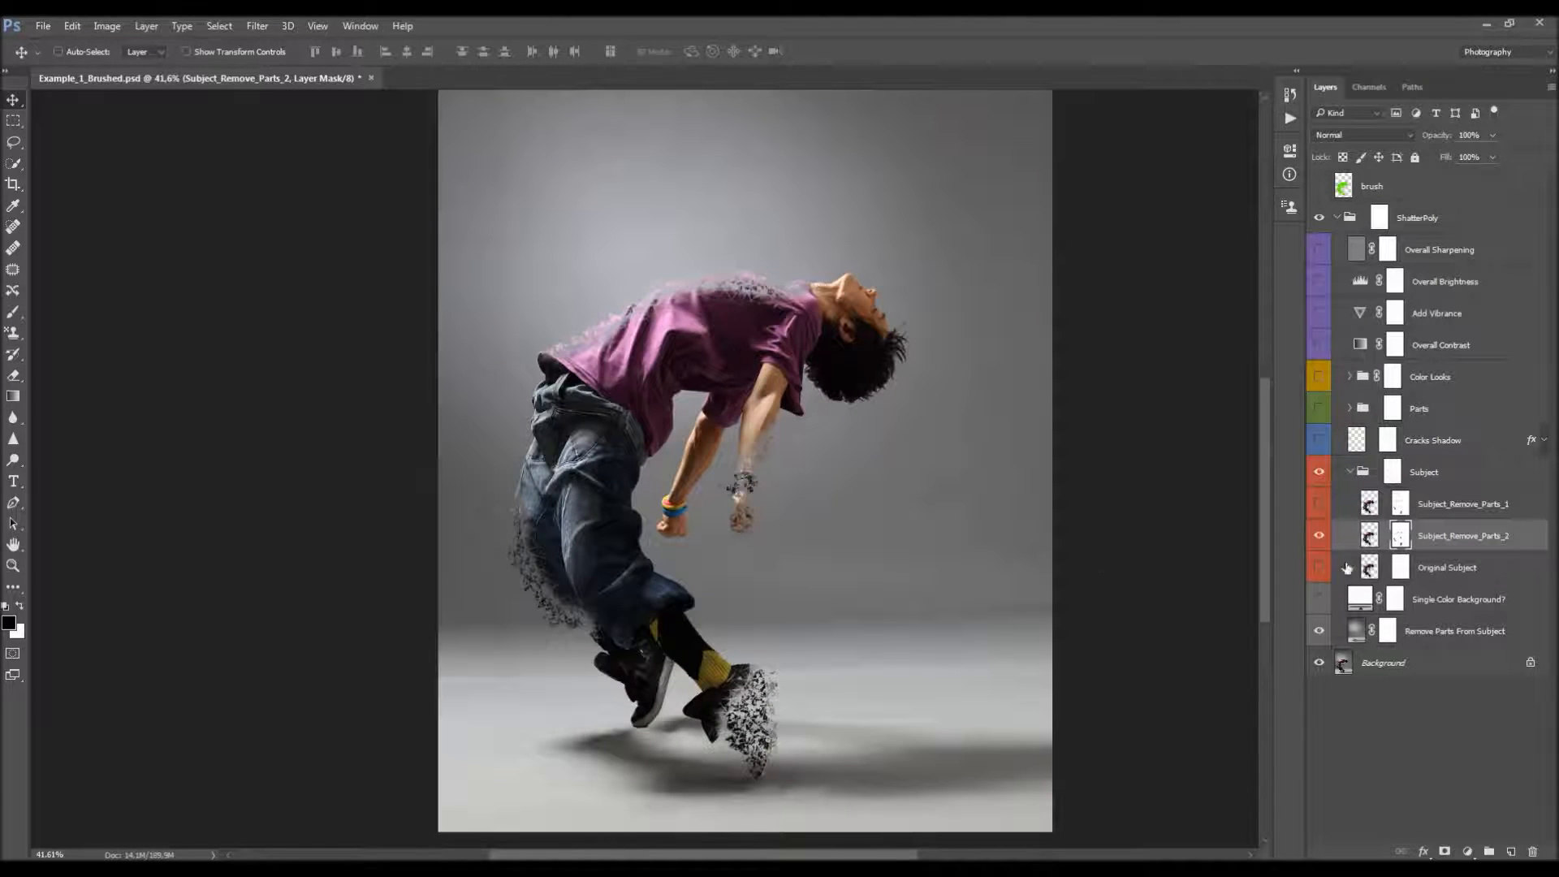
left_click(1401, 536, "alt")
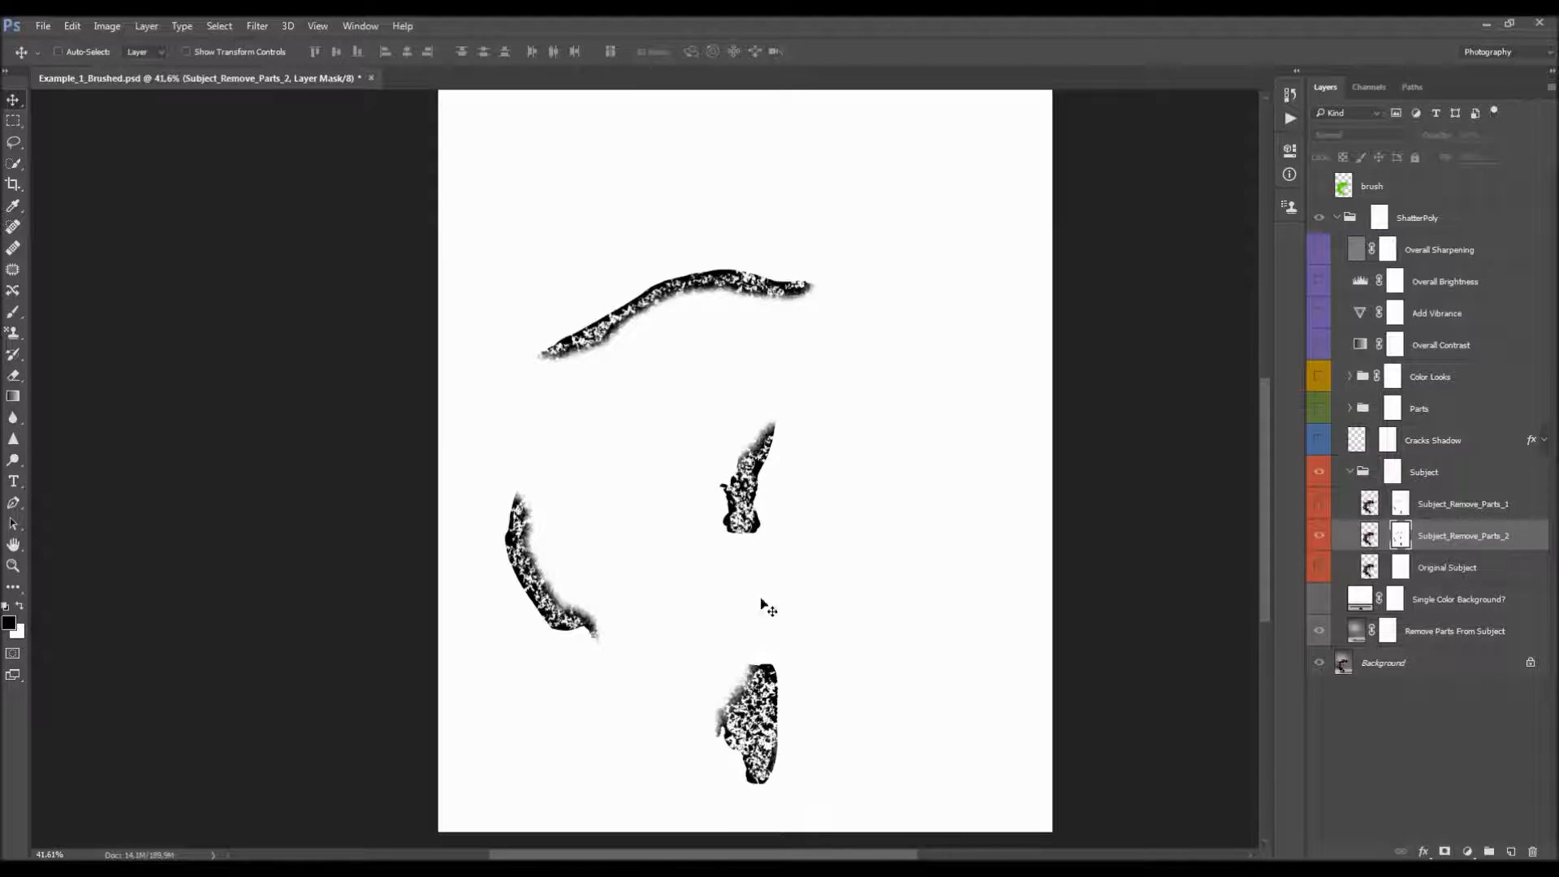
left_click(1399, 505, "alt")
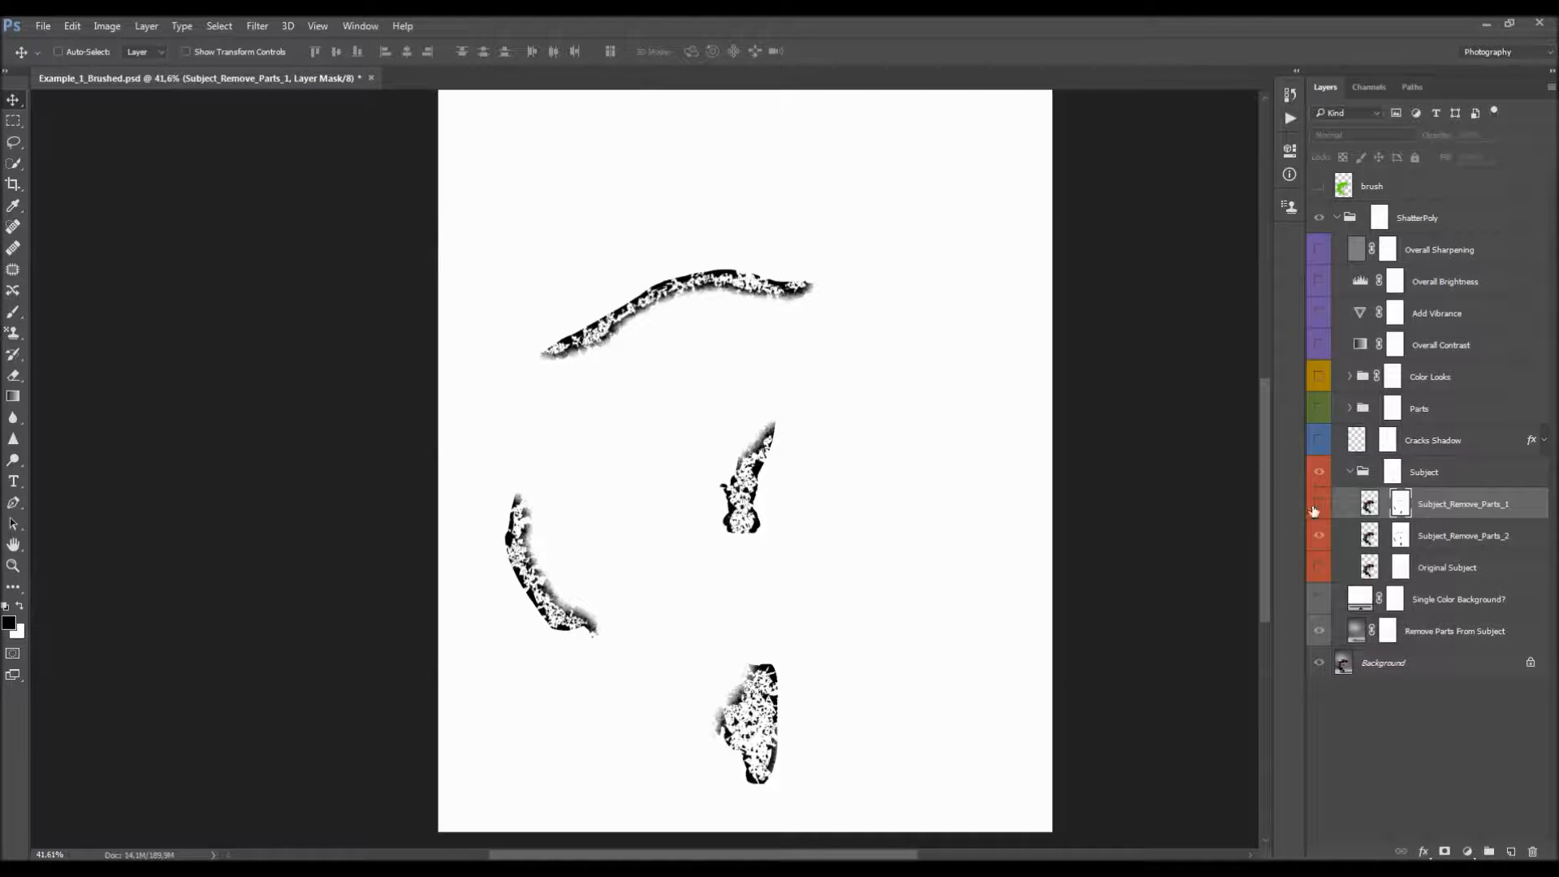
left_click(1413, 540, "alt")
left_click(1411, 541, "alt")
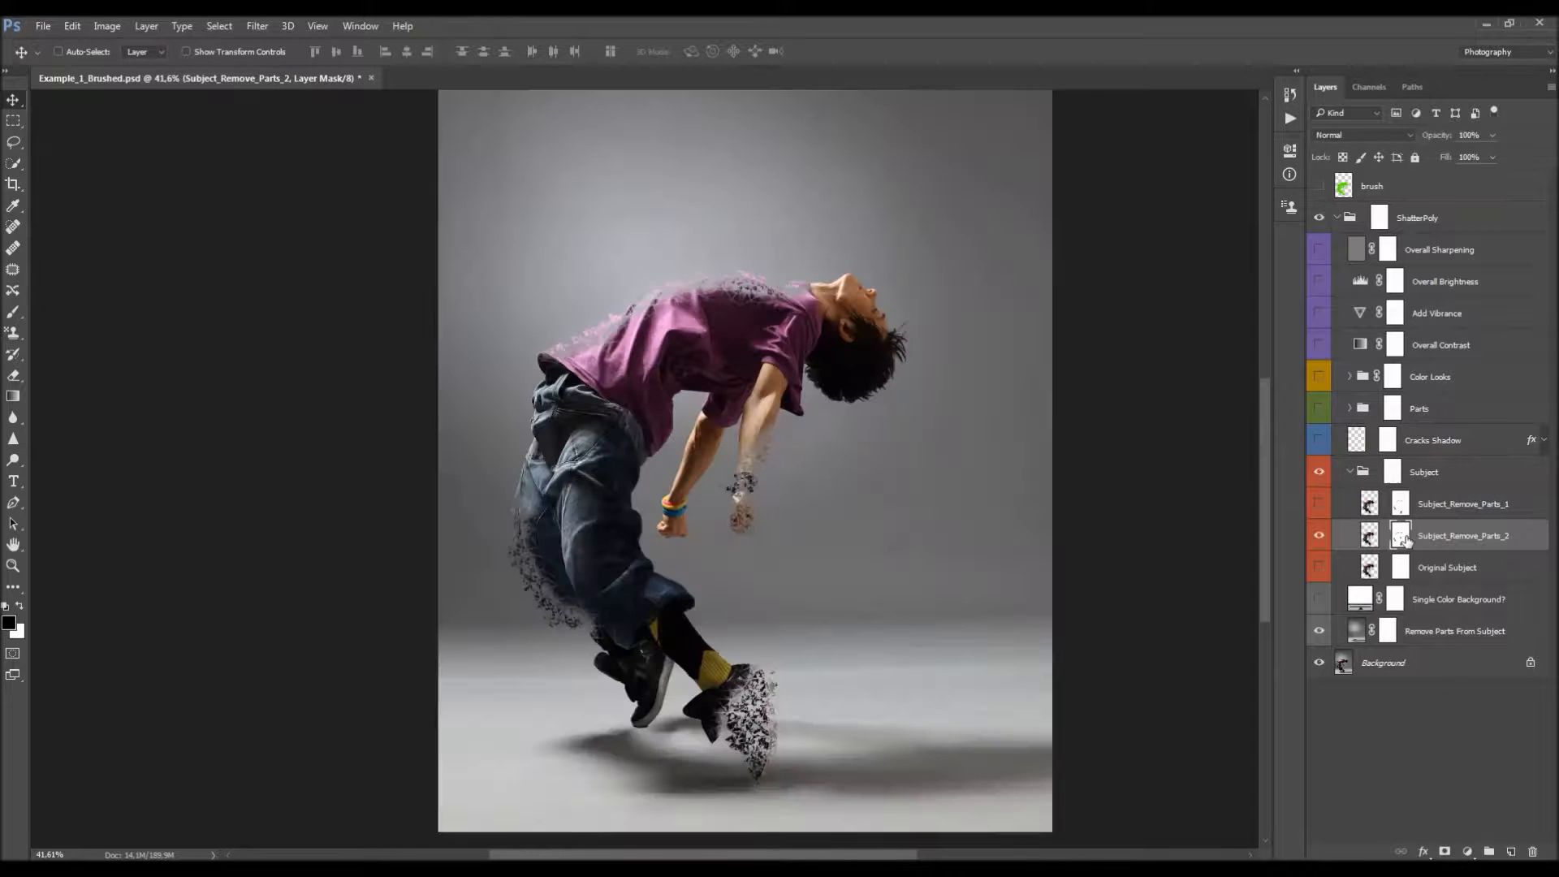
- Preview Subject_Remove_Parts_1 in place of Subject_Remove_Parts_2, and show the Original Subject layer instead of both
left_click(1319, 537)
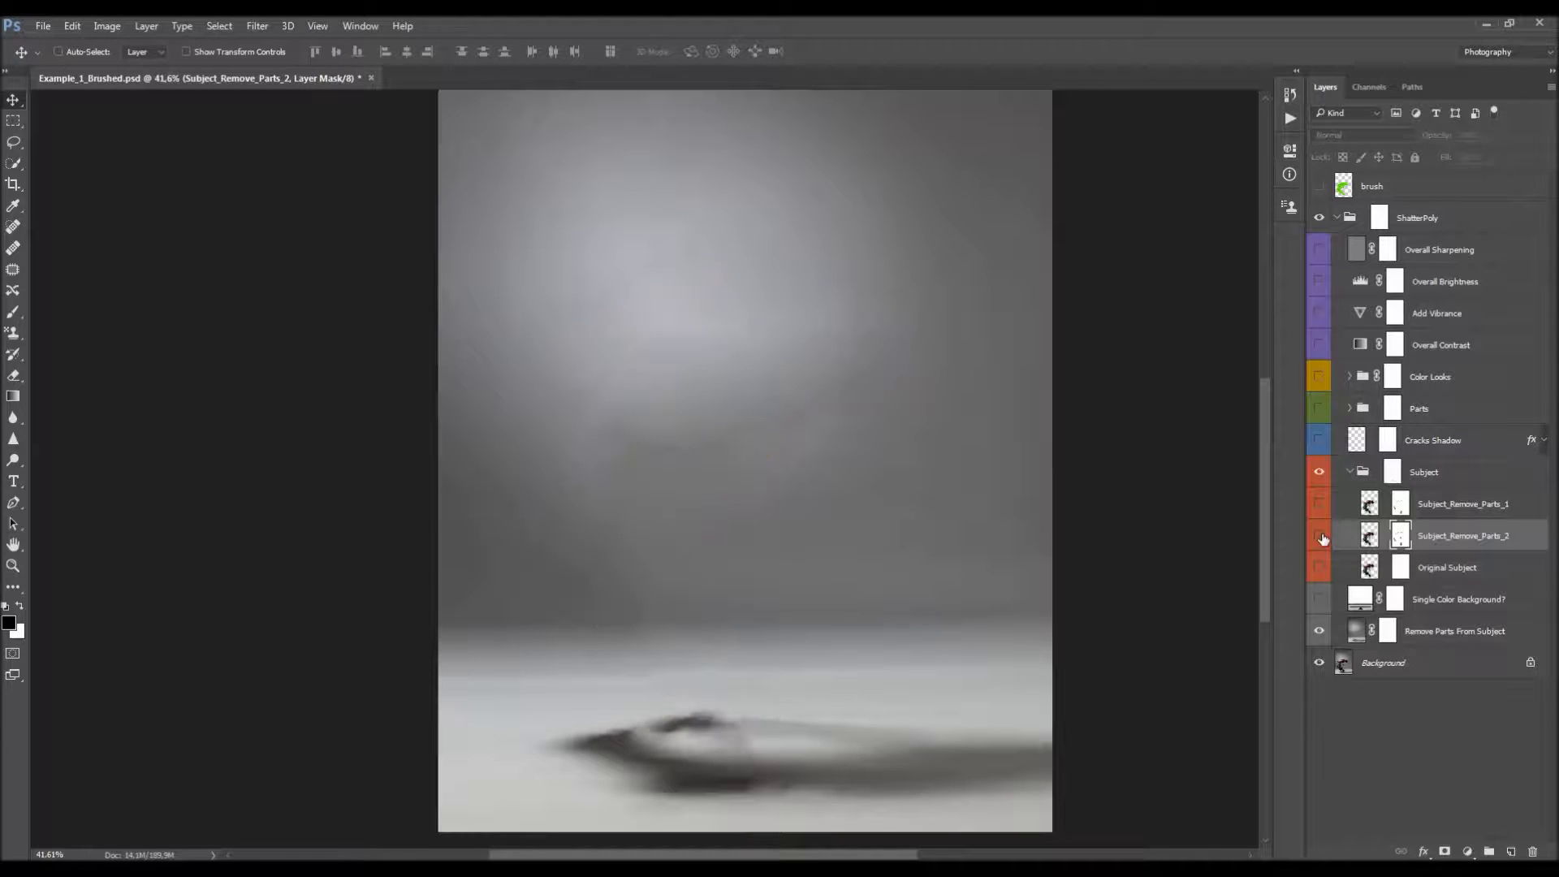
left_click(1378, 512)
left_click(1319, 505)
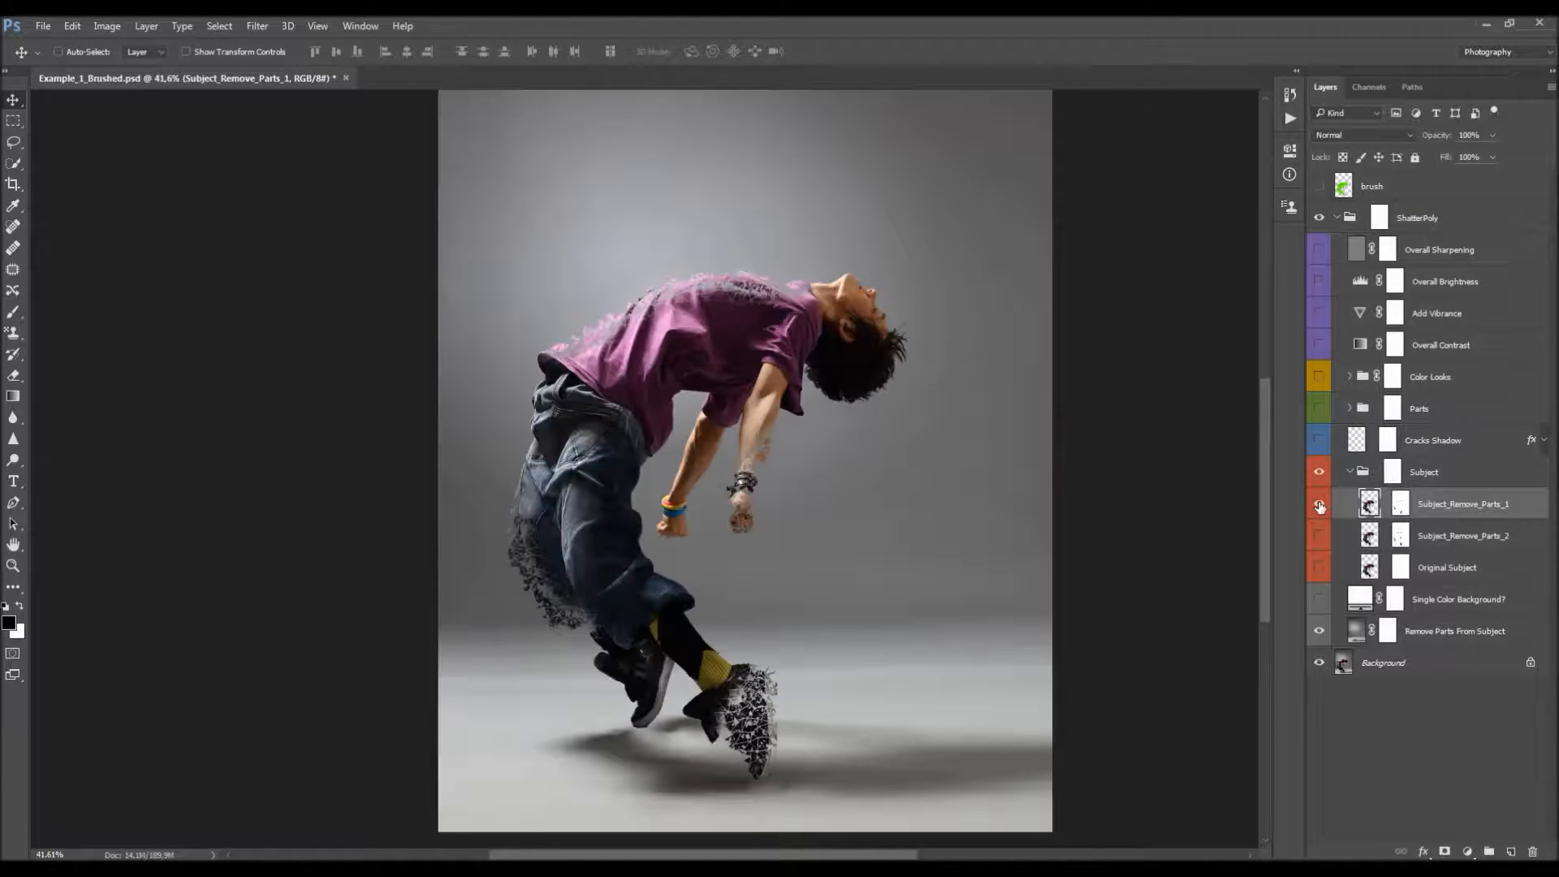
left_click(1320, 505)
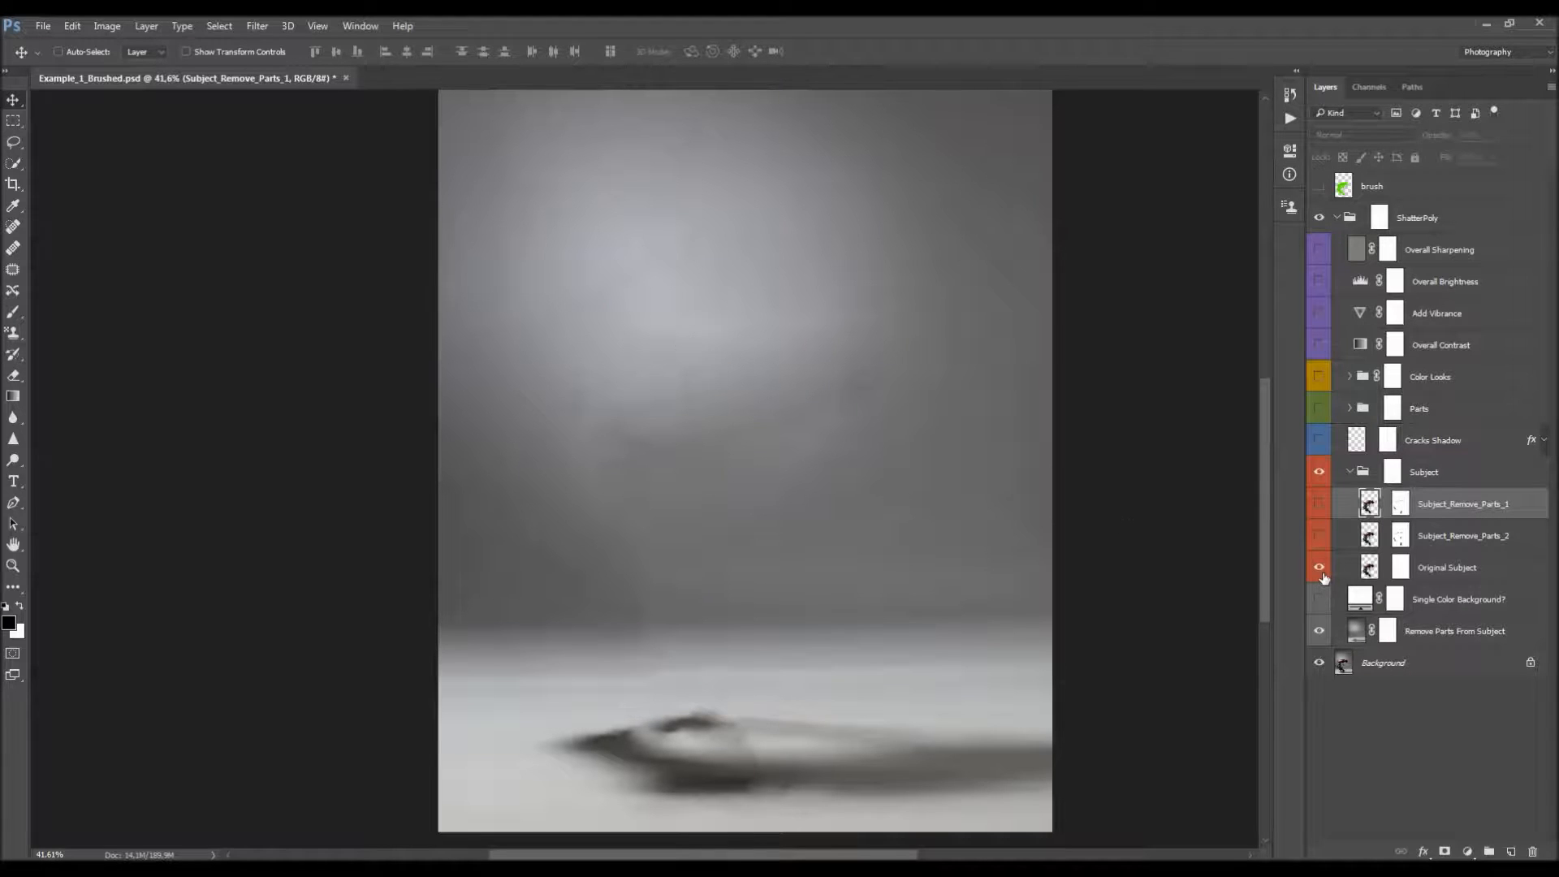
left_click(1319, 600)
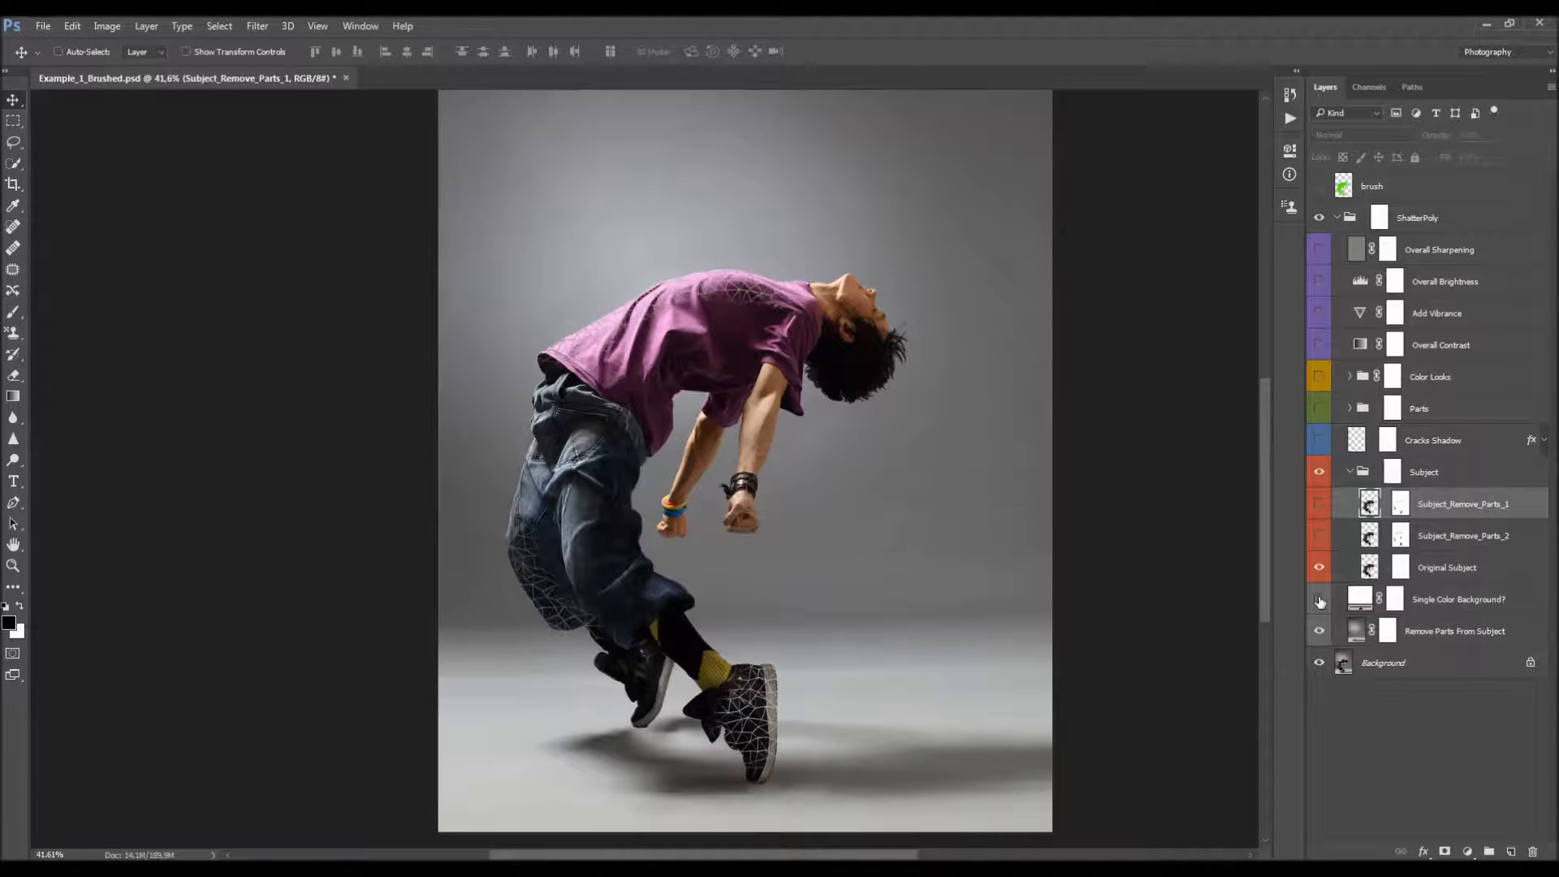
- Show the Single Color Background? layer and open its fill color to try out a green hue, cancelling the color change
double_click(1357, 601)
left_click_drag(763, 201, 1185, 271)
left_click(1215, 392)
left_click_drag(1216, 392, 1217, 437)
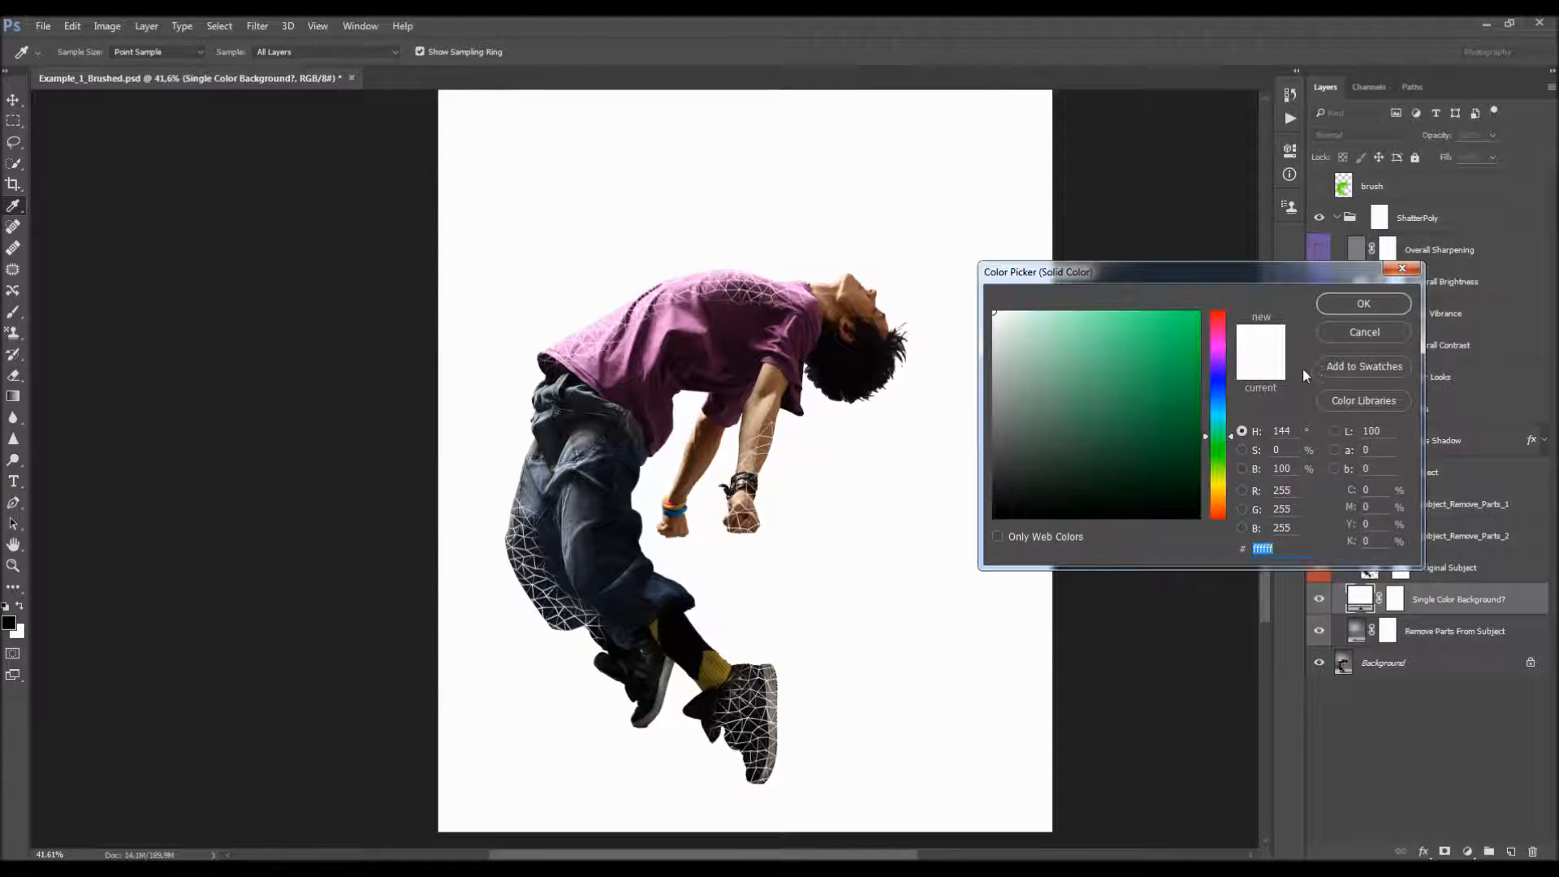
left_click(1142, 350)
left_click(1336, 330)
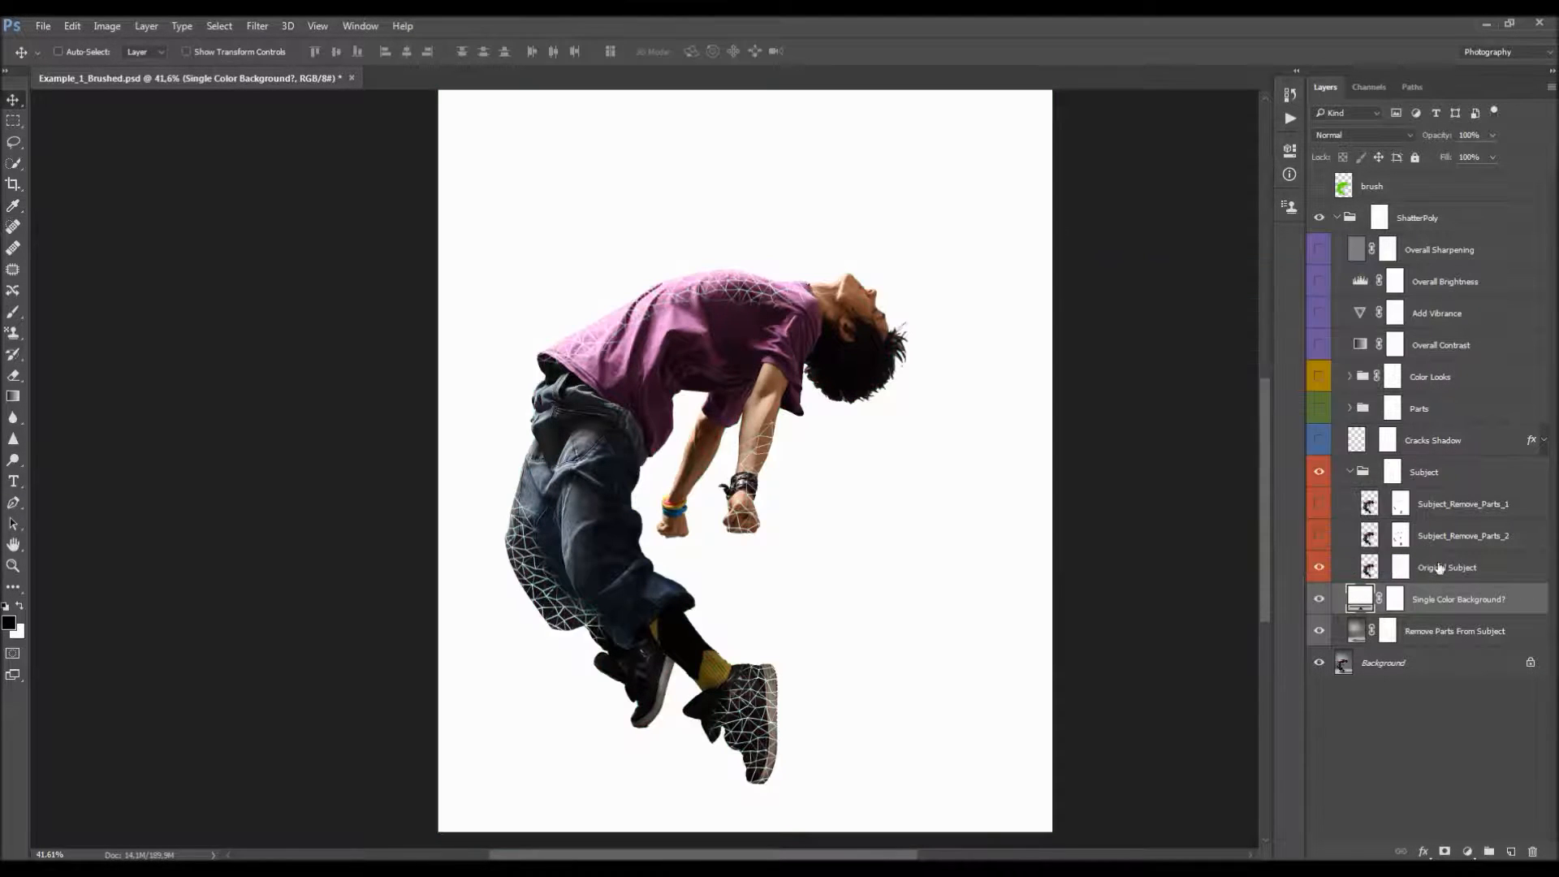
- Target the Original Subject layer mask and choose the scattered-shards brush for painting black, reduced to 800 px
left_click(1338, 561)
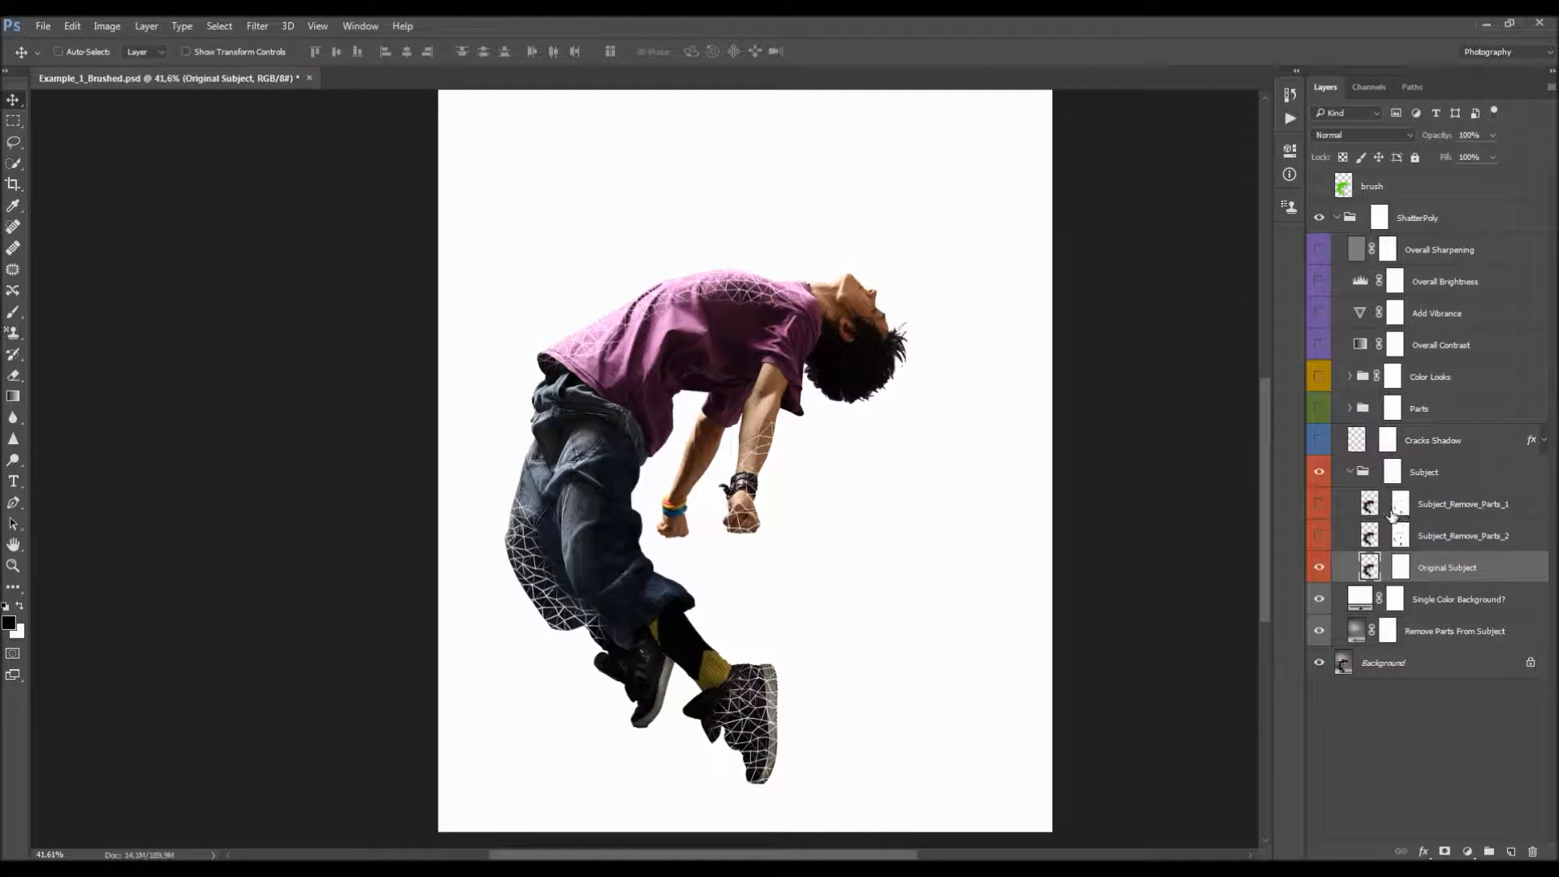
left_click(1400, 568)
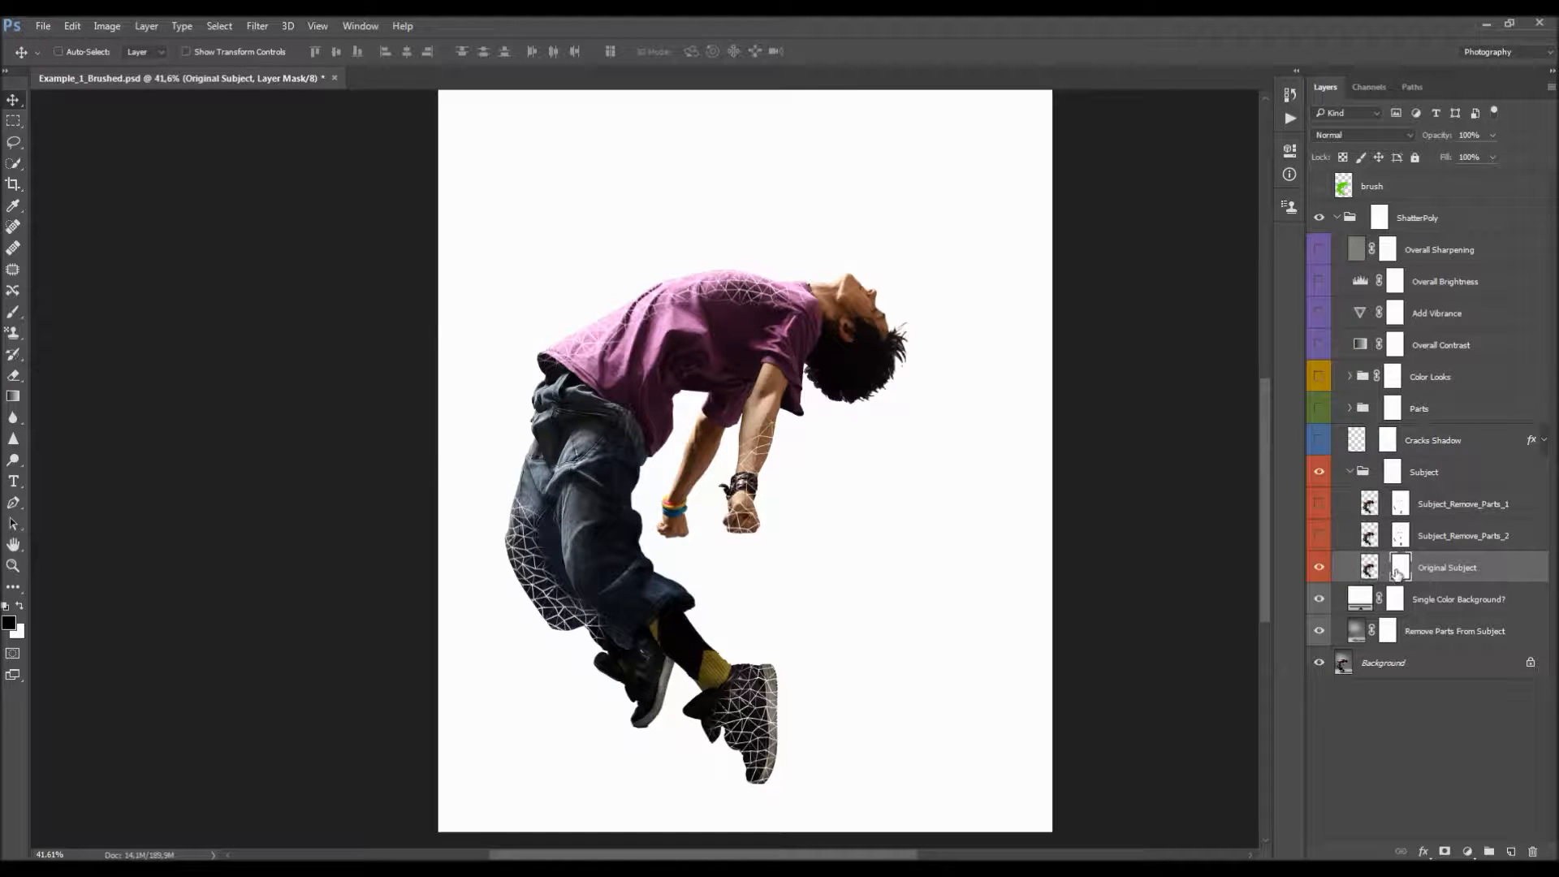
key("b")
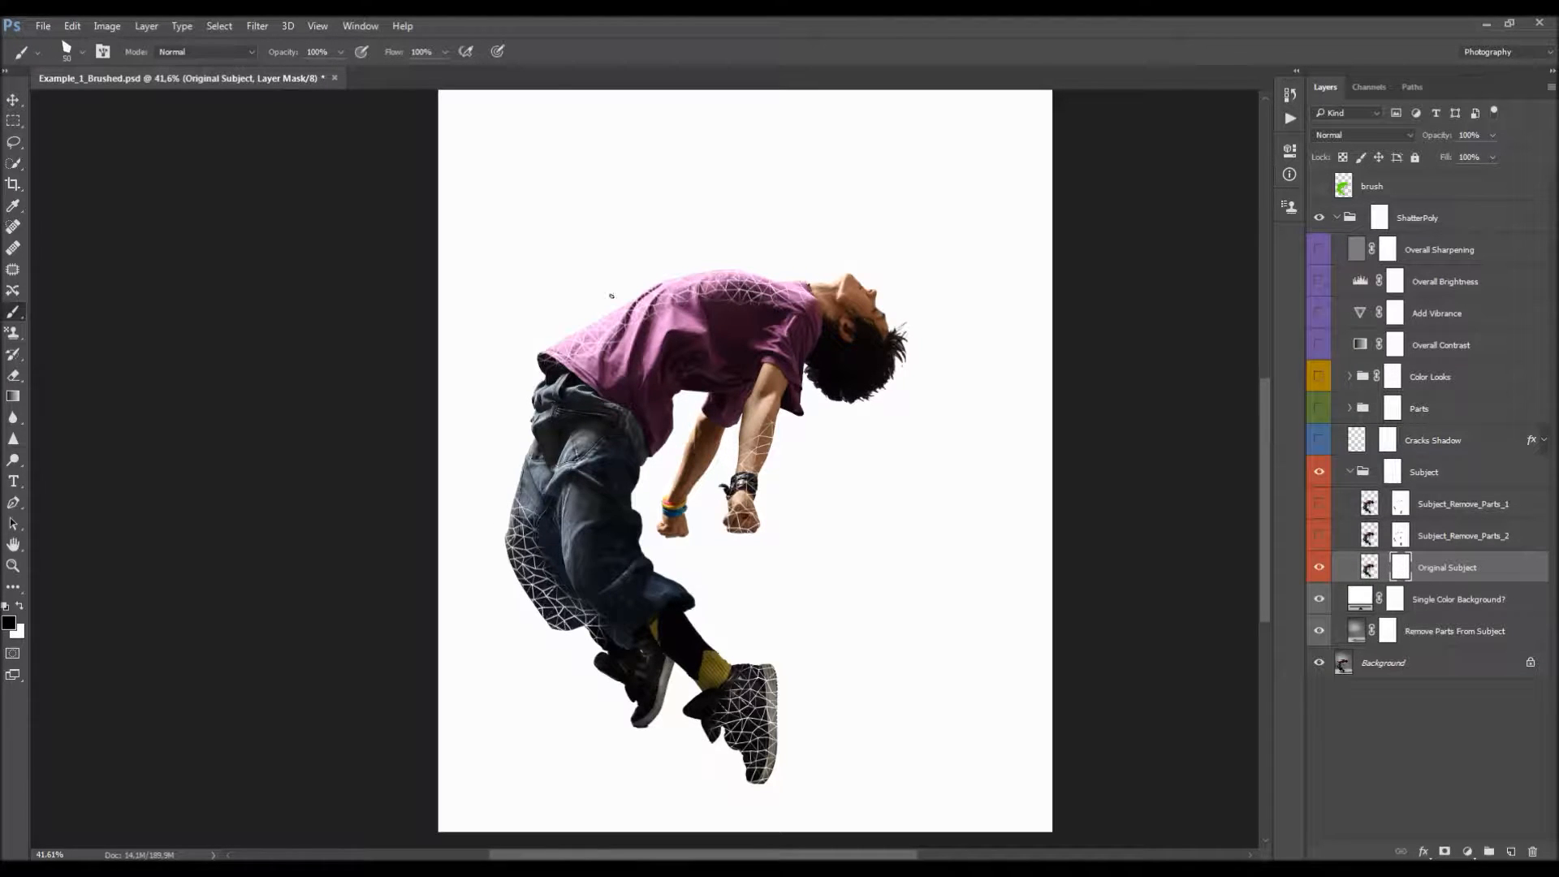
right_click(668, 276)
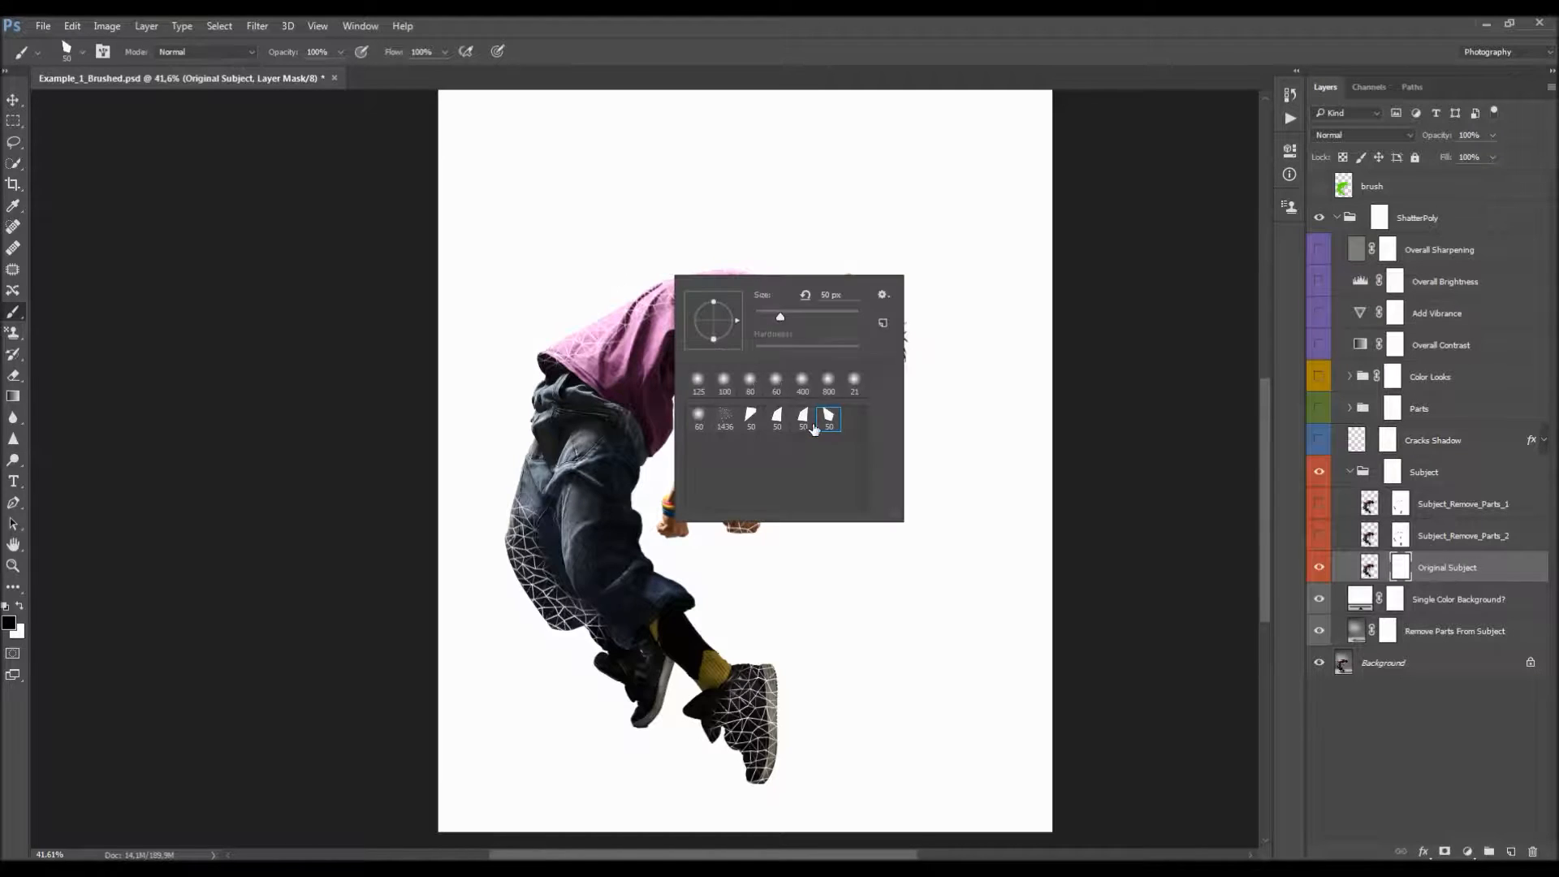
left_click(725, 421)
key("Return")
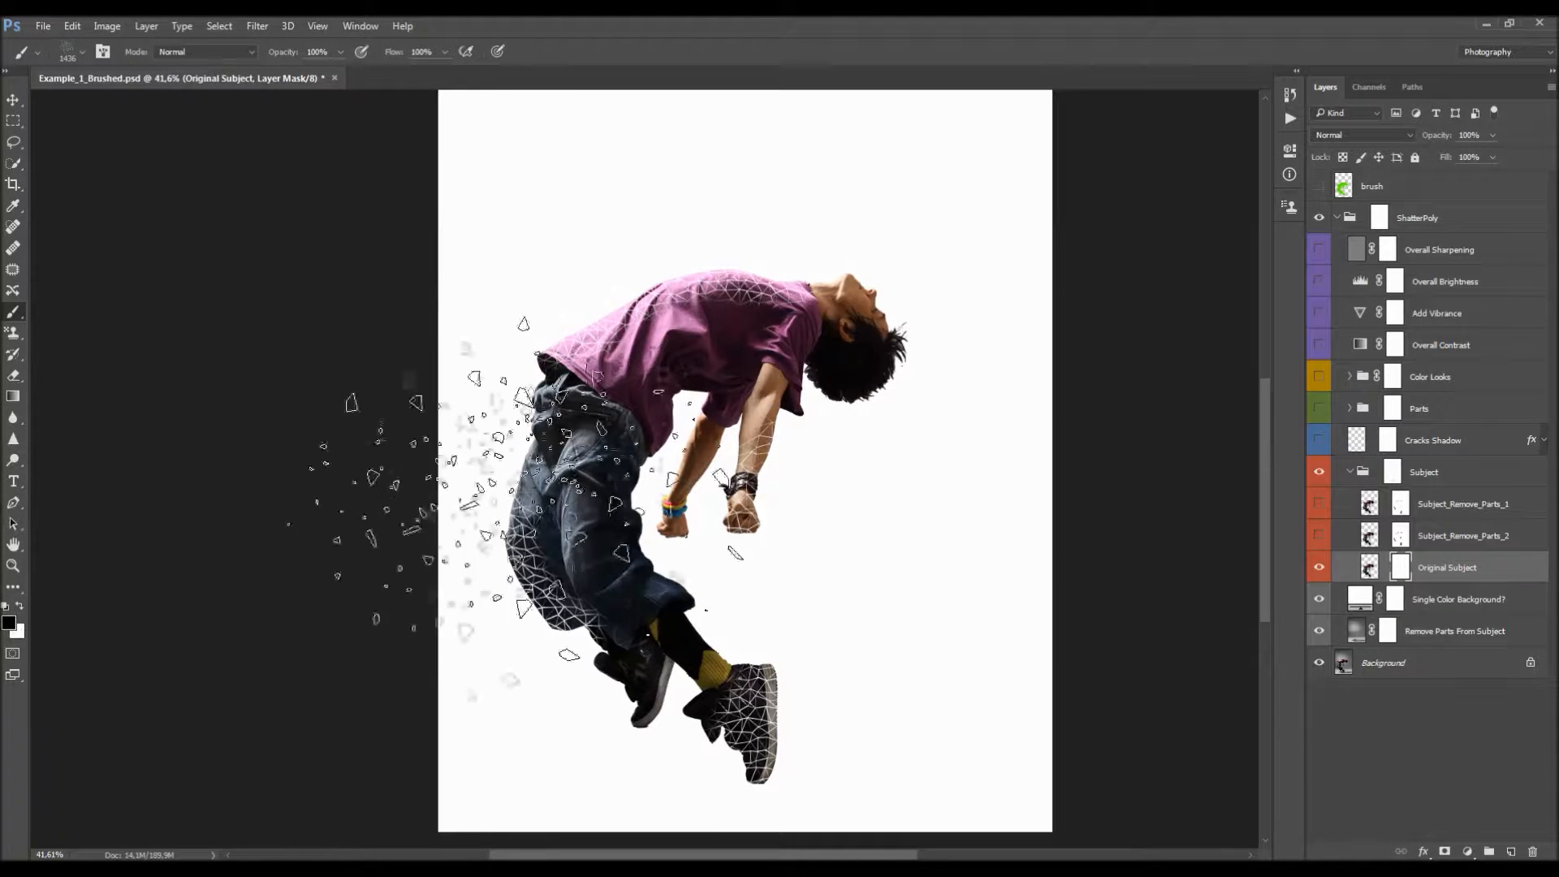
key("bracketleft")
key("bracketleft")
key("bracketleft")
key("bracketleft")
key("bracketleft")
key("bracketleft")
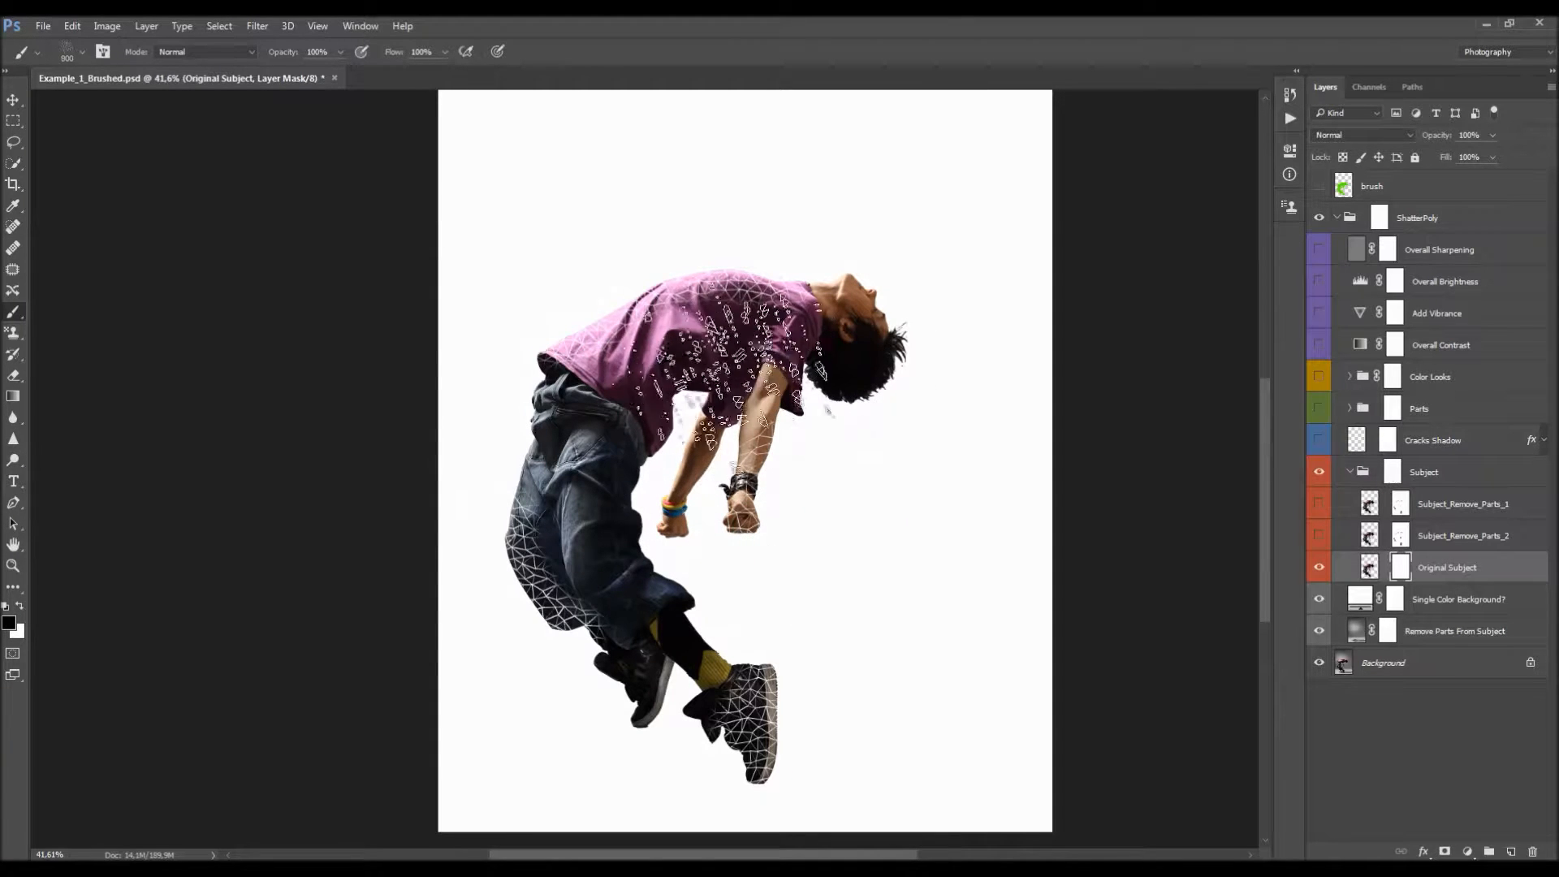
key("bracketleft")
- Stamp shard-shaped holes into the Original Subject mask over the dancer's shirt, forearm and front shoe
left_click(695, 253)
left_click(591, 267)
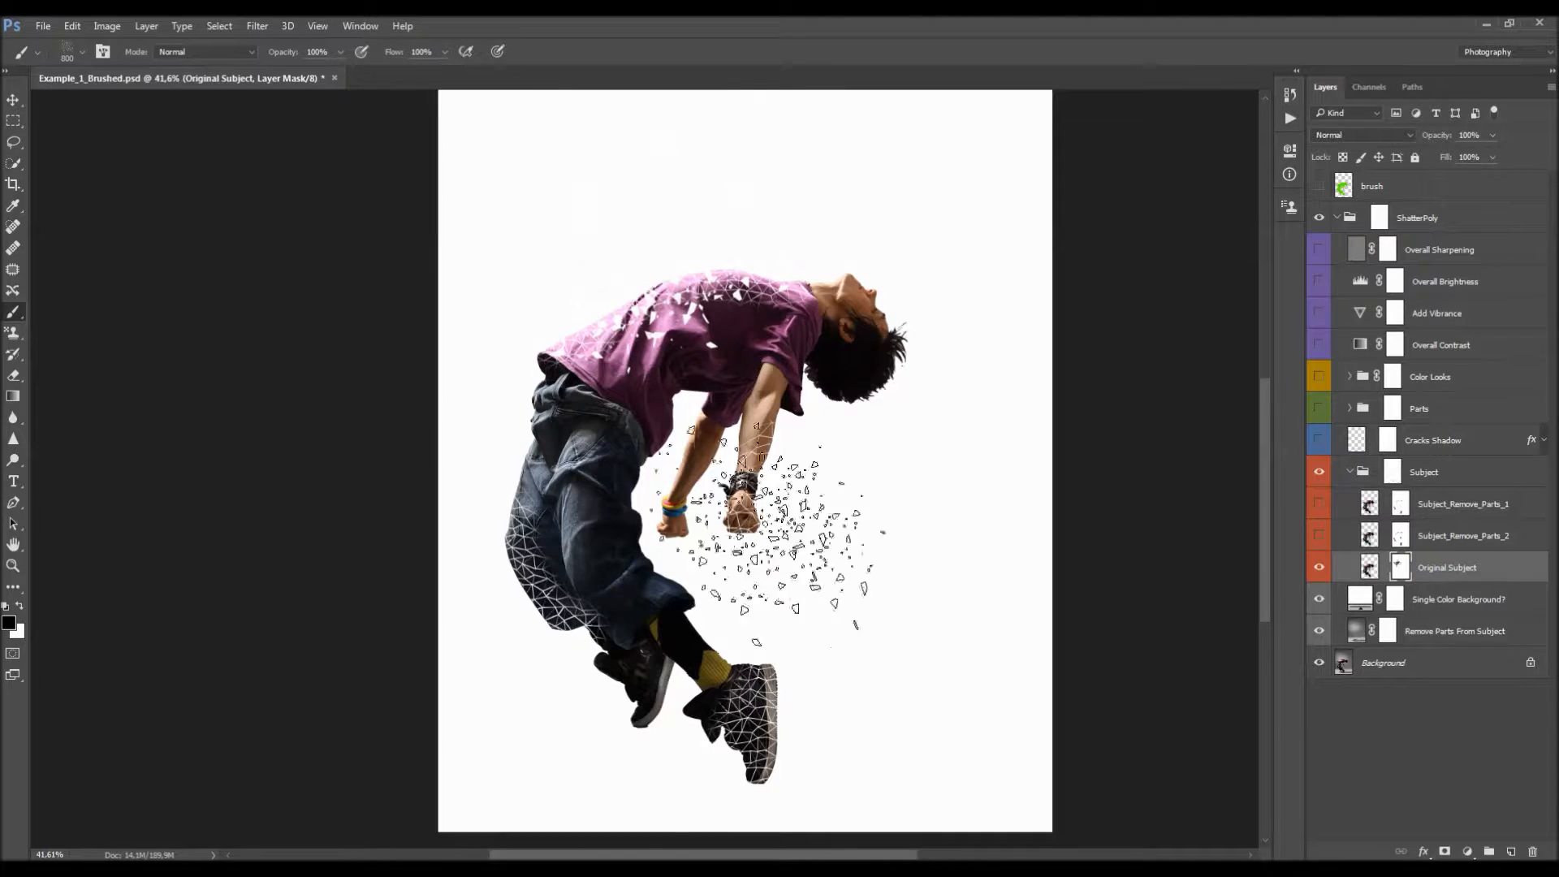
left_click(772, 491)
left_click(755, 686)
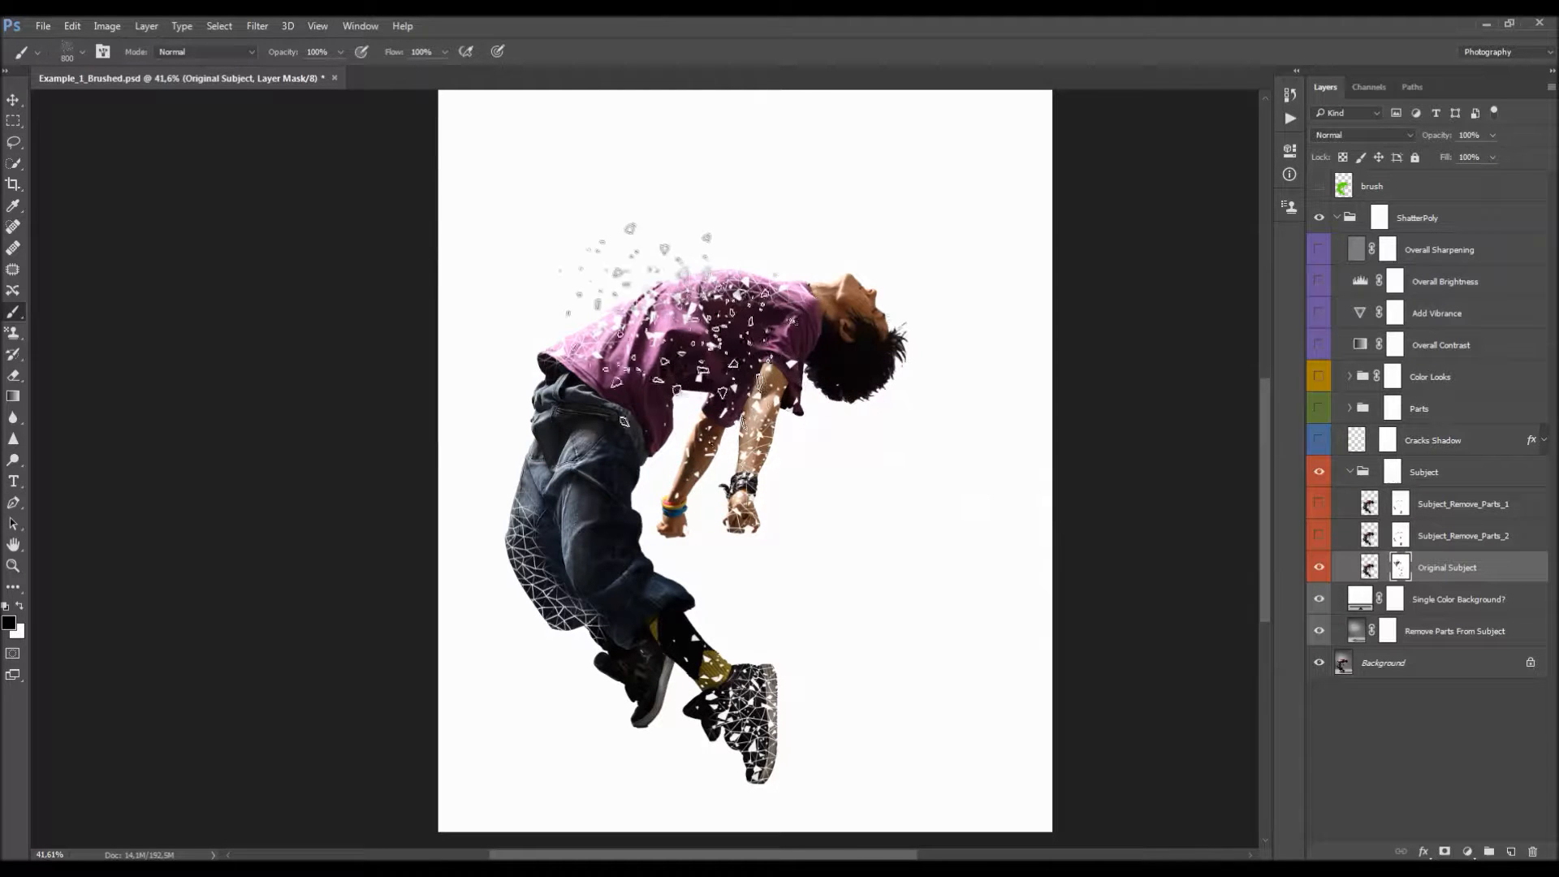
- Paint white on the Original Subject mask with the soft round 60 px brush to try restoring the shirt around the arms
right_click(788, 402)
left_click(917, 517)
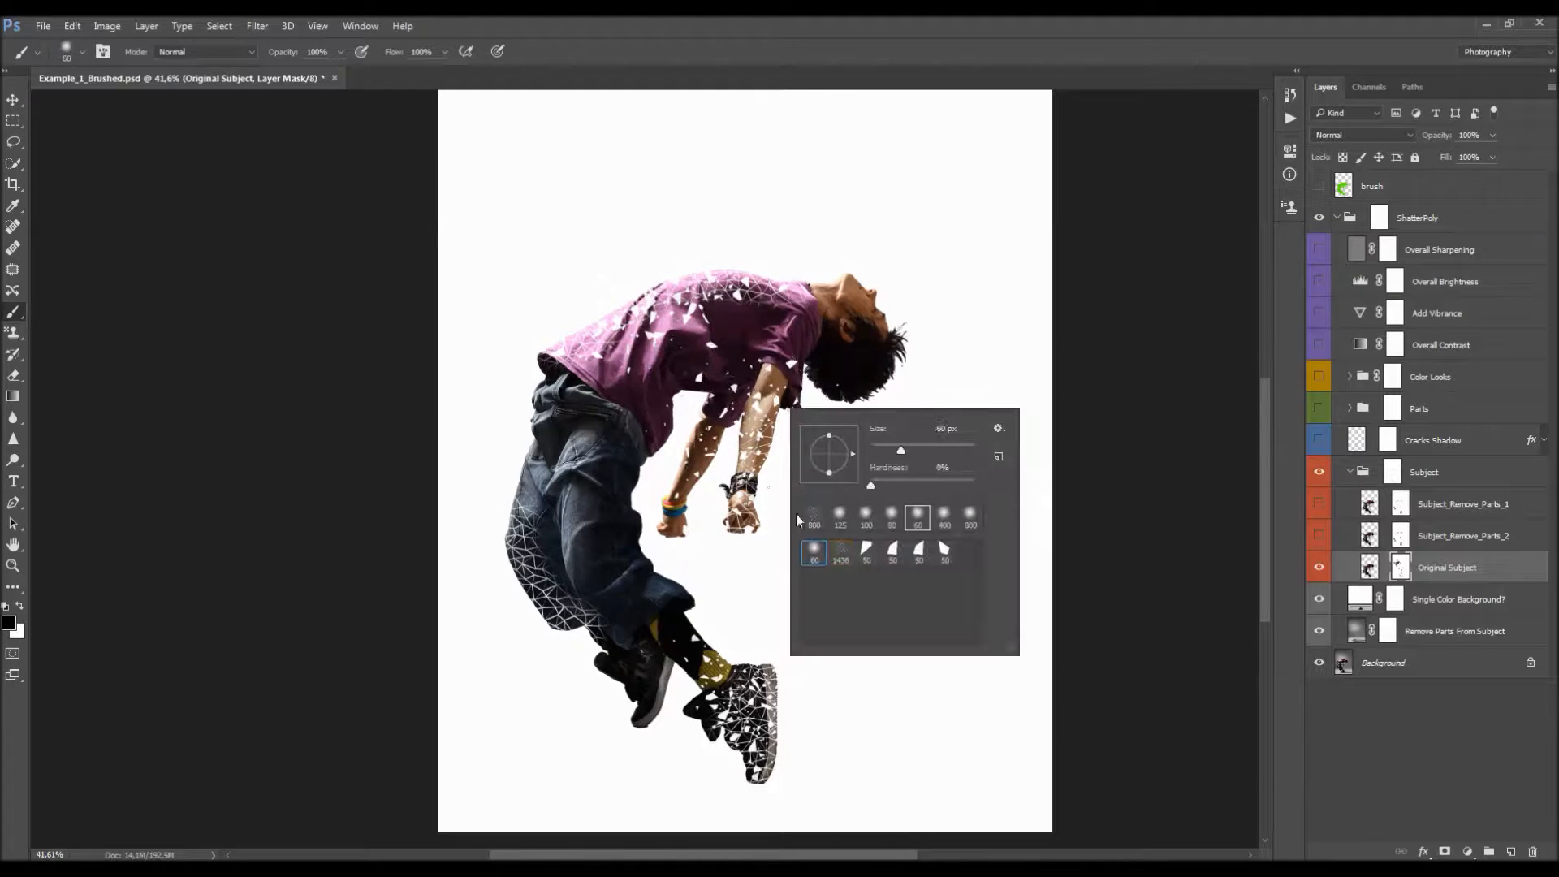
left_click(716, 348)
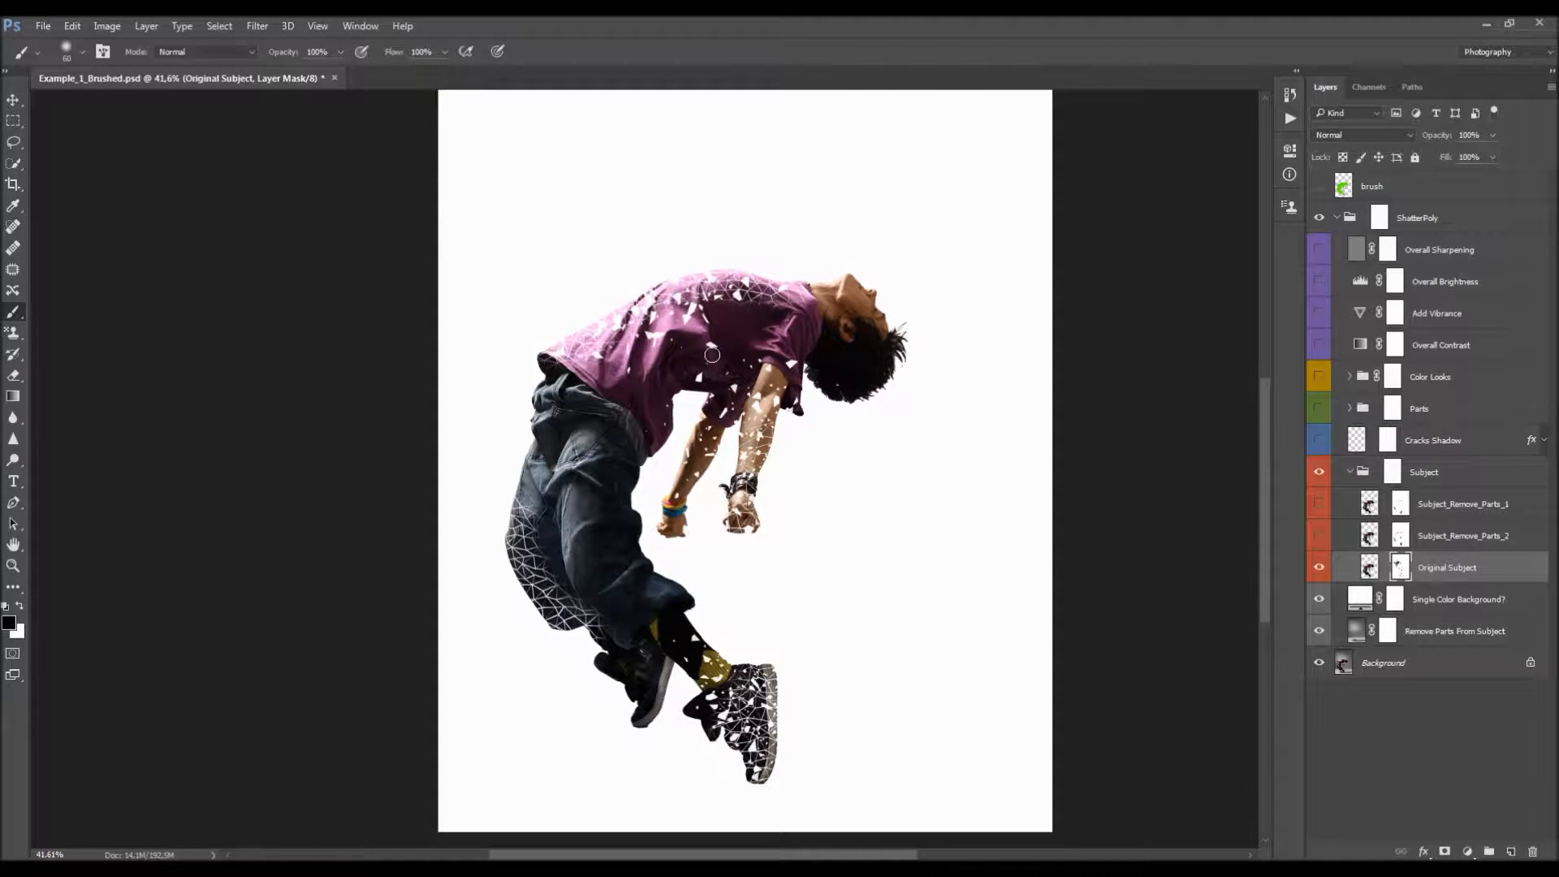
key("x")
mouse_move(724, 402)
left_mouse_down()
mouse_move(710, 410)
mouse_move(721, 436)
left_mouse_up()
mouse_move(727, 359)
left_mouse_down()
mouse_move(804, 361)
mouse_move(777, 372)
left_mouse_up()
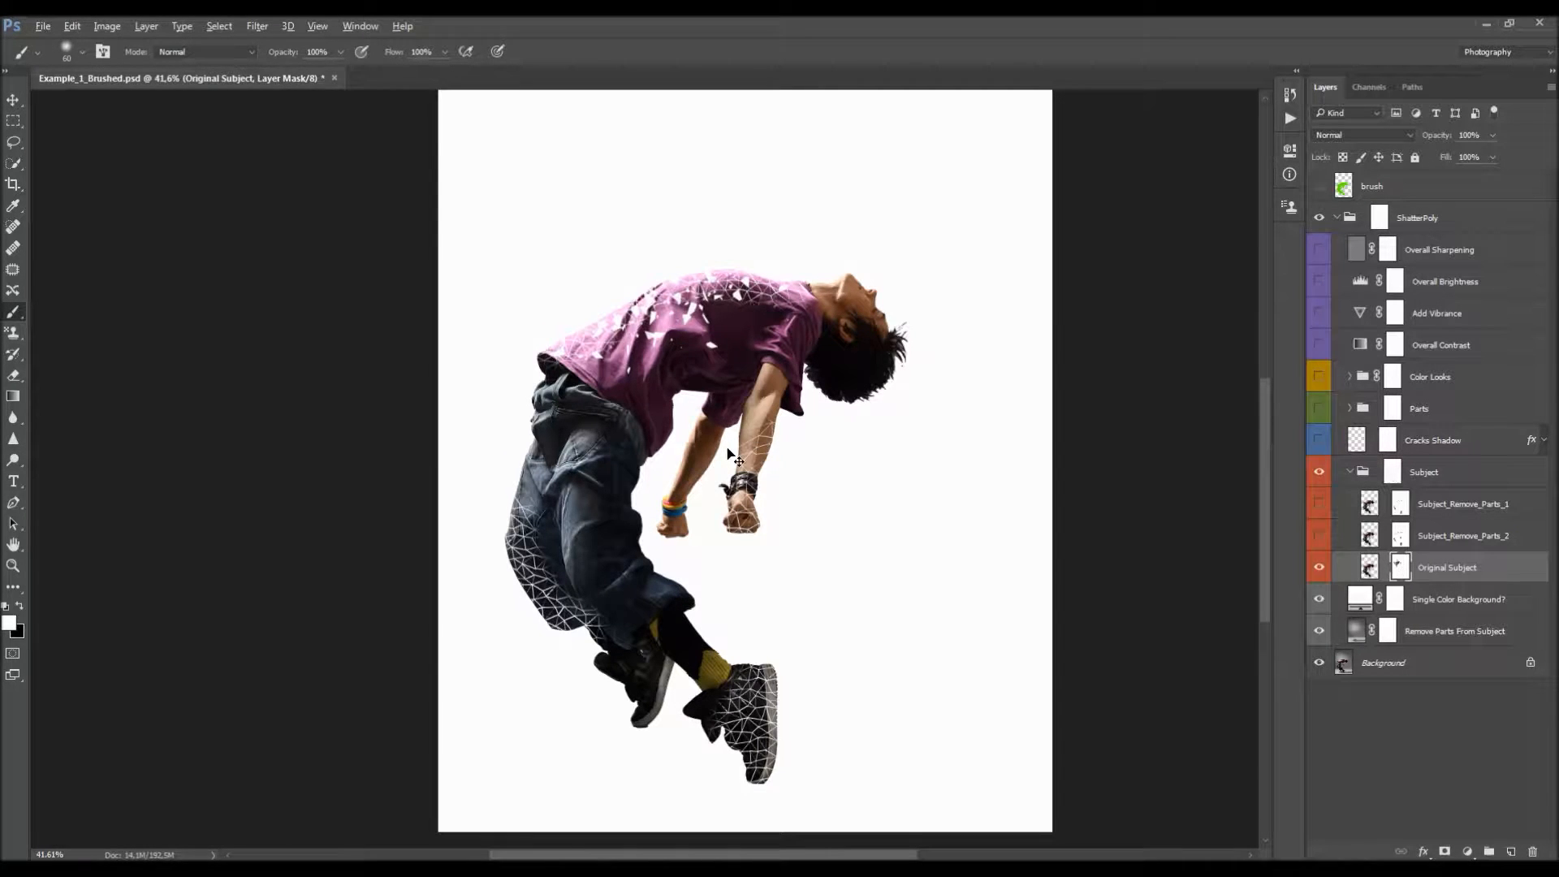
- Show Subject_Remove_Parts_1 instead of Original Subject and hide the Single Color Background? layer
left_click(1369, 566)
key("v")
left_click(1318, 567)
left_click(1318, 503)
left_click(1398, 518)
left_click(1326, 602)
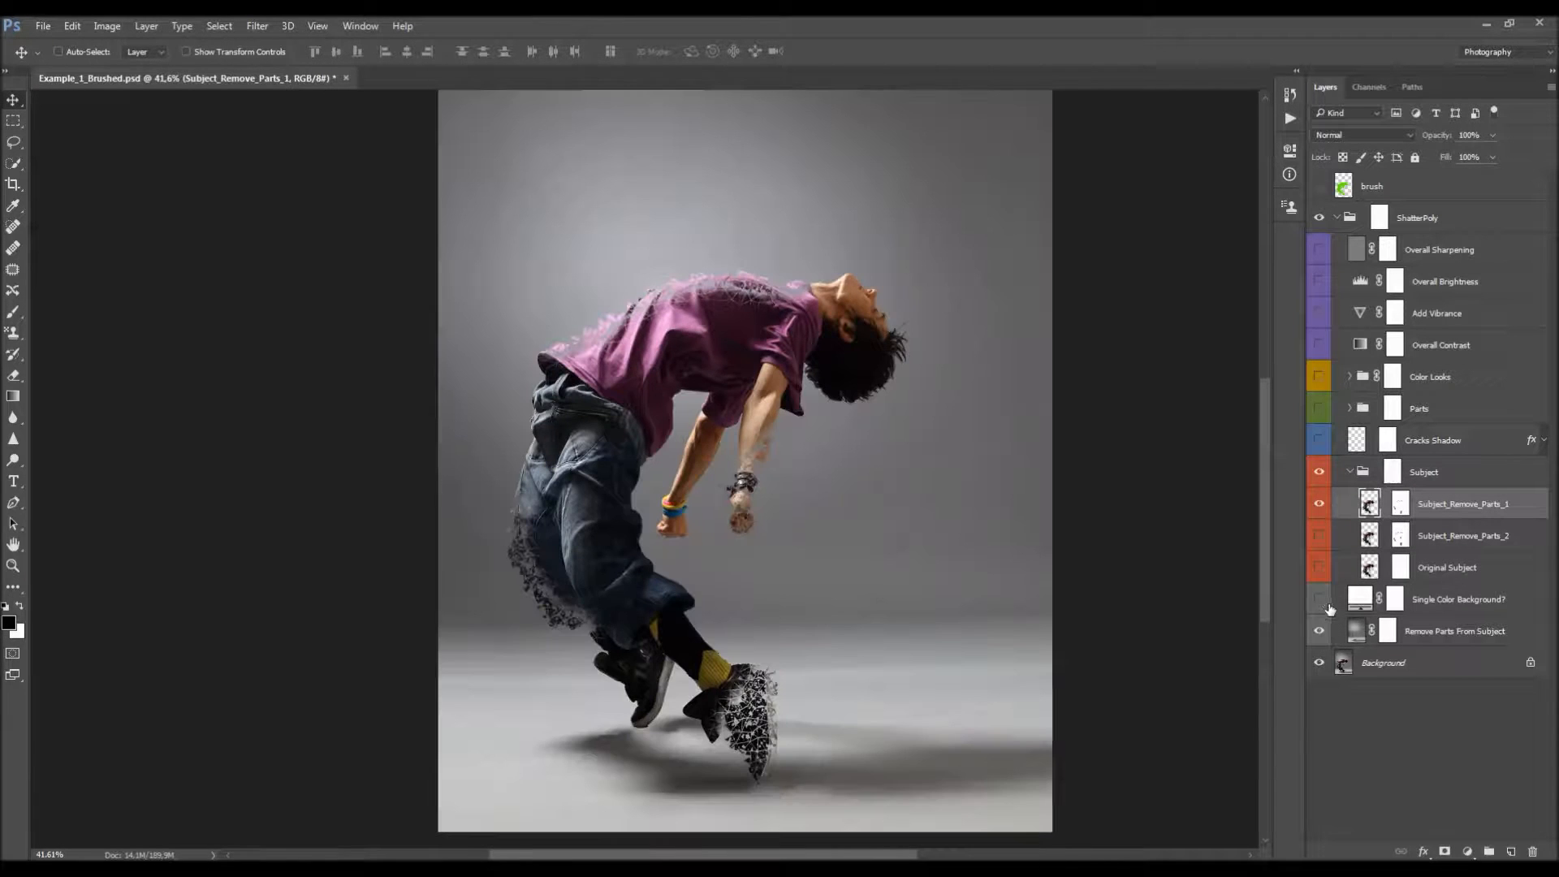
- Select the Subject folder's layer mask and compare the image with the mask disabled and enabled
left_click(1393, 472)
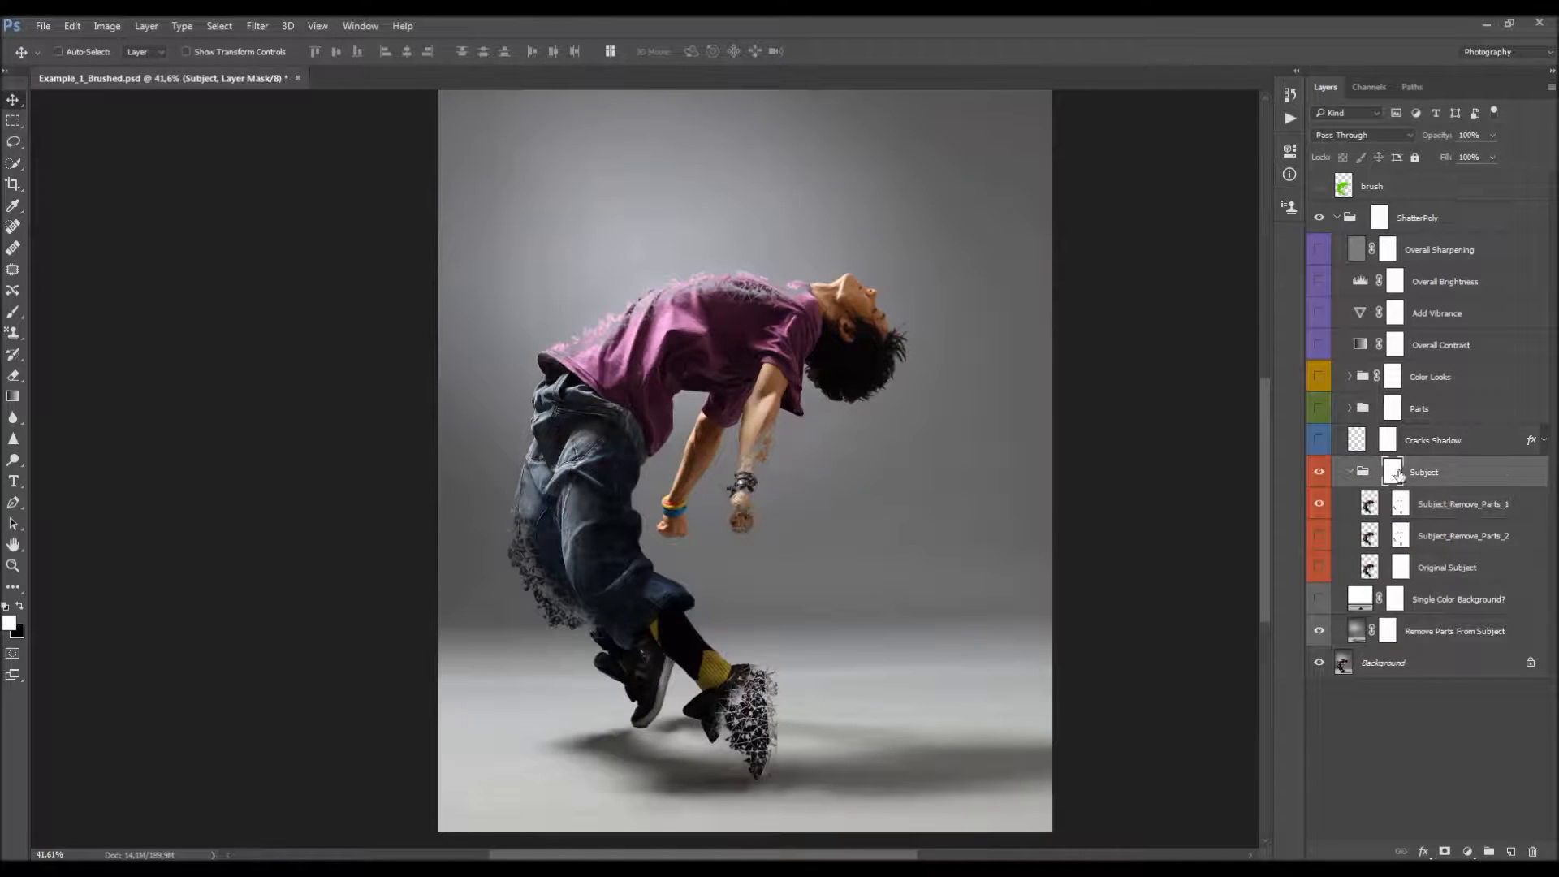
left_click(1393, 472, "shift")
left_click(1393, 473, "shift")
left_click(1395, 474, "shift")
left_click(1393, 474, "shift")
left_click(1394, 473, "shift")
- Open the Subject mask's properties, try a lower Density, return it to 100% and collapse the properties
left_click(1287, 154)
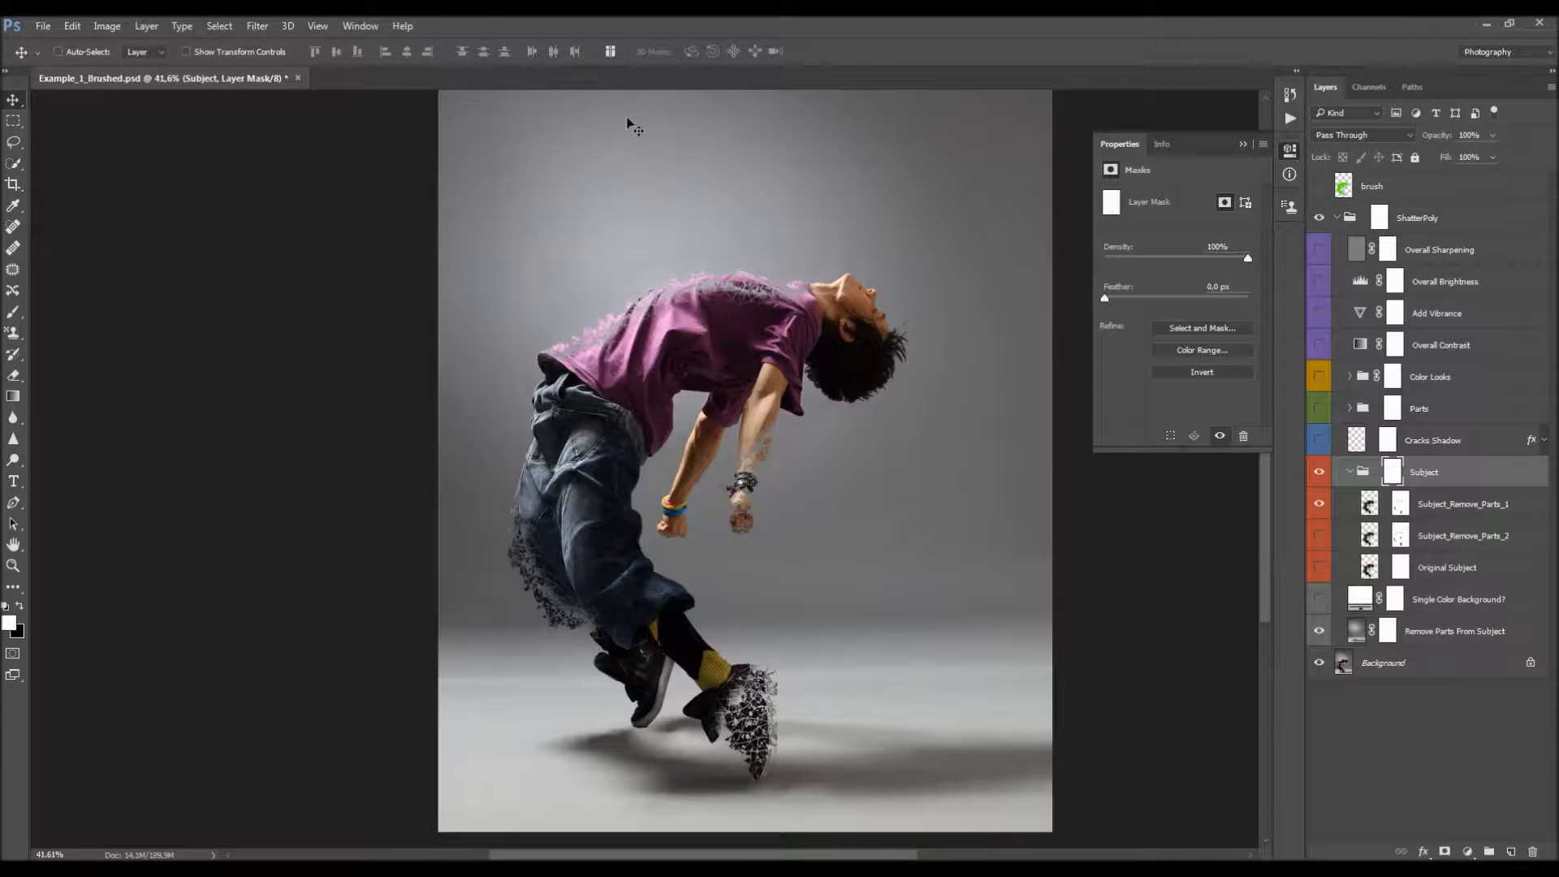
left_click(360, 26)
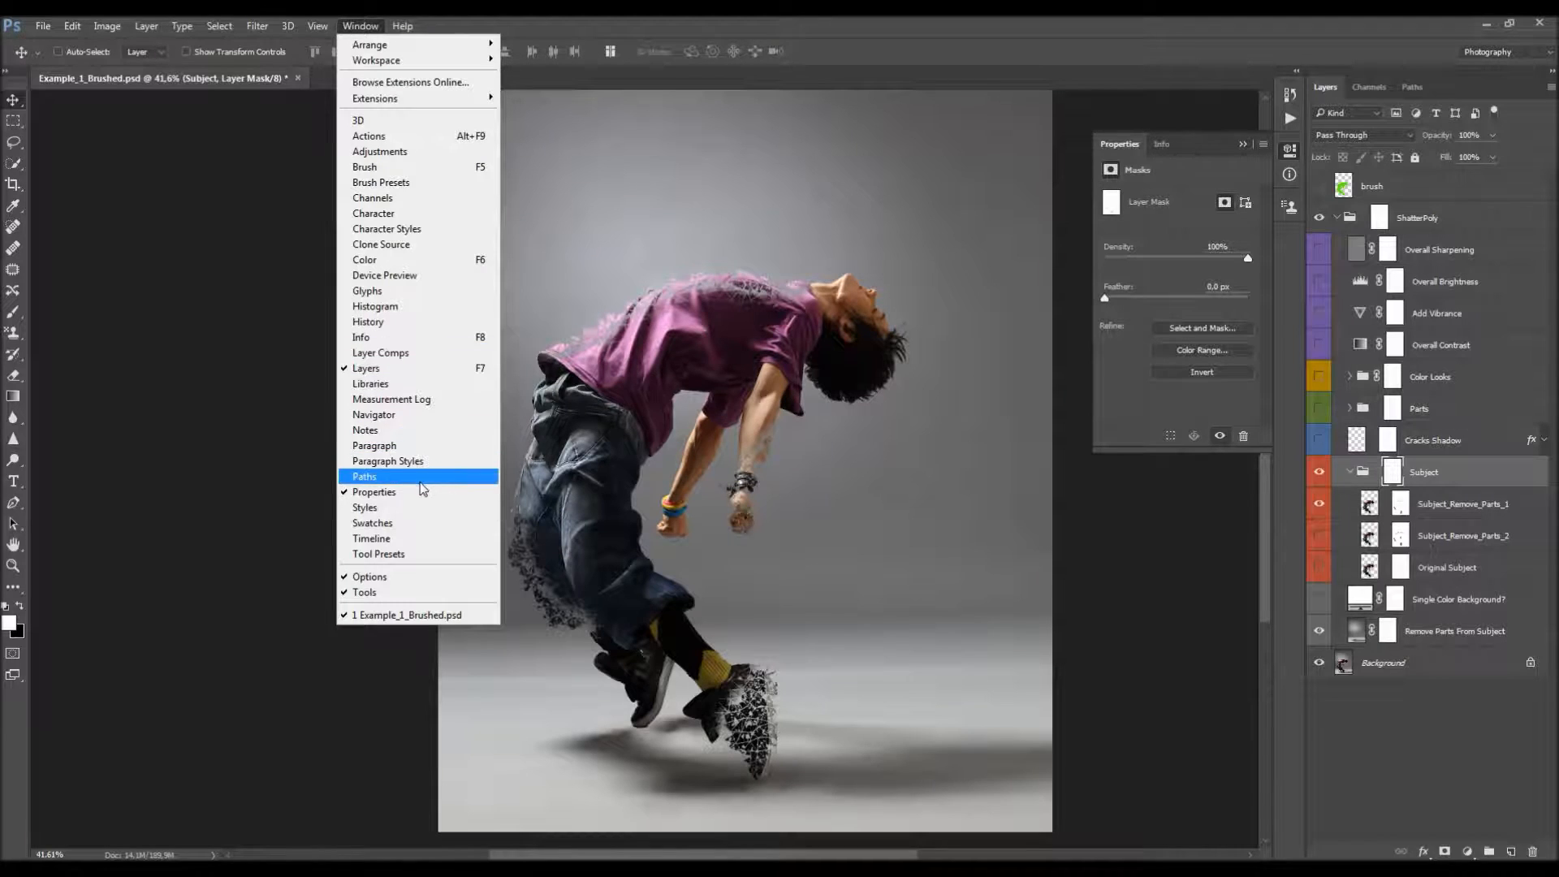
left_click(1186, 222)
left_click_drag(1186, 257, 1149, 272)
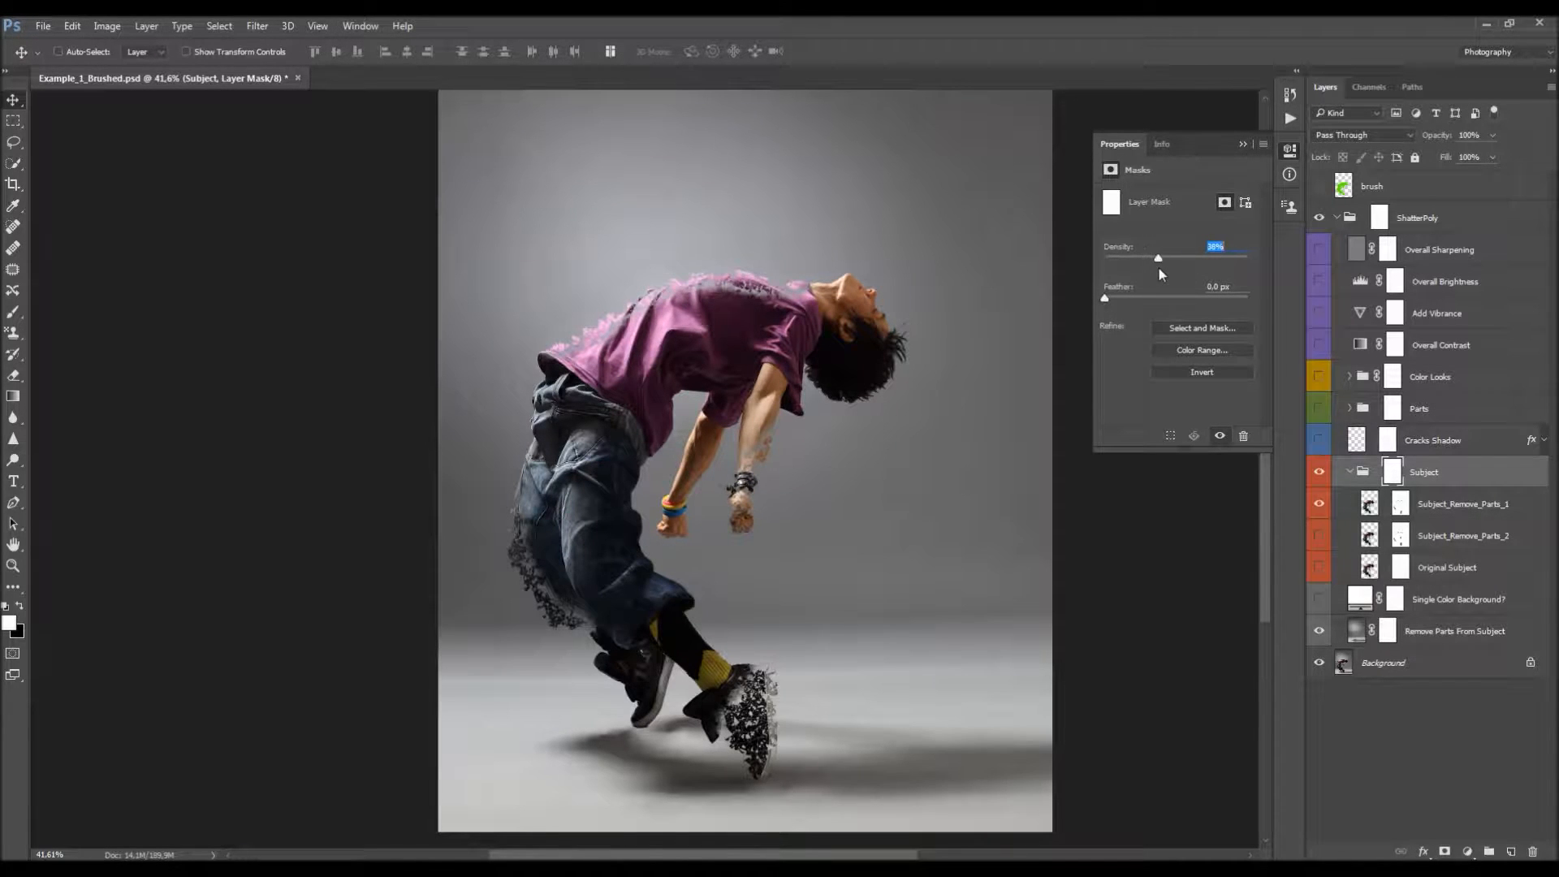
left_click_drag(1244, 270, 1161, 271)
key("Return")
key("z")
left_click_drag(768, 345, 829, 347)
key("h")
key("v")
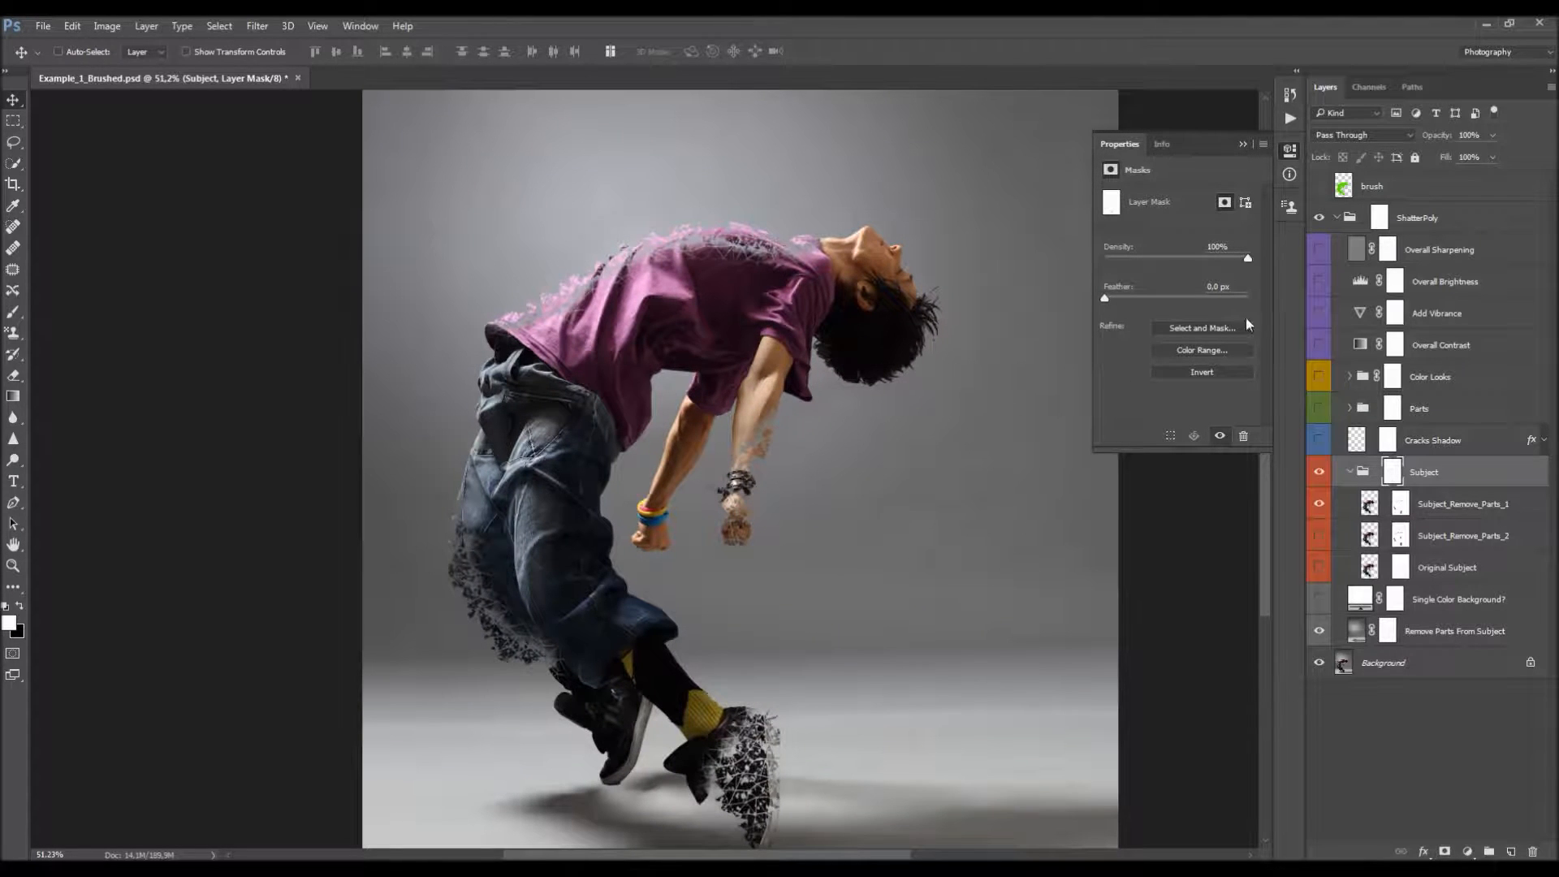
left_click(1243, 144)
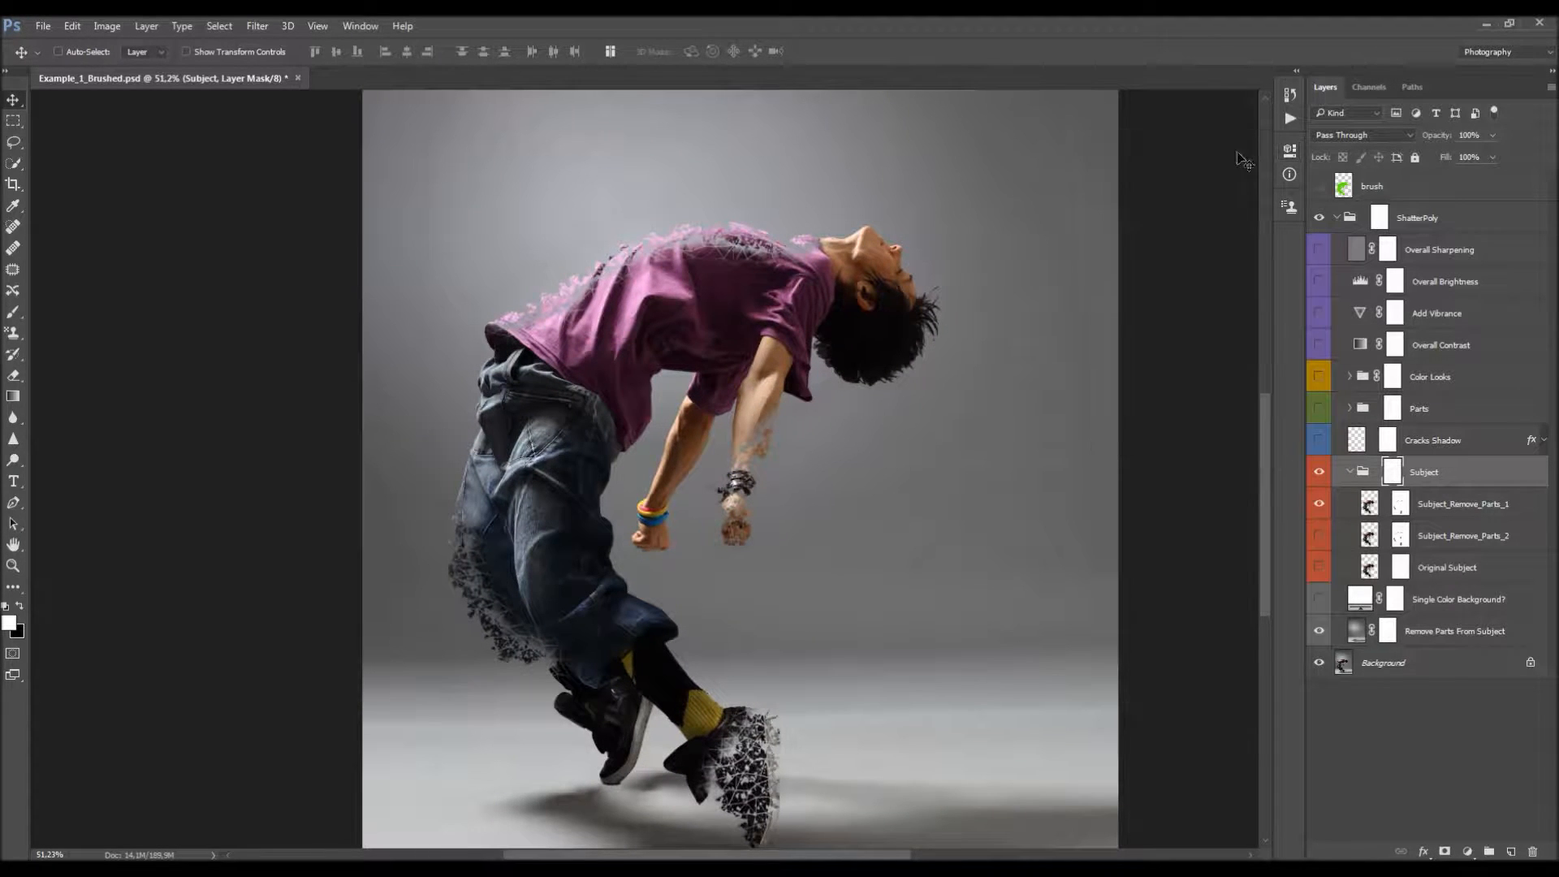
- Show the Cracks Shadow layer and examine its shading along the shattered back of the shirt and the forearm
left_click(1421, 440)
left_click(1319, 441)
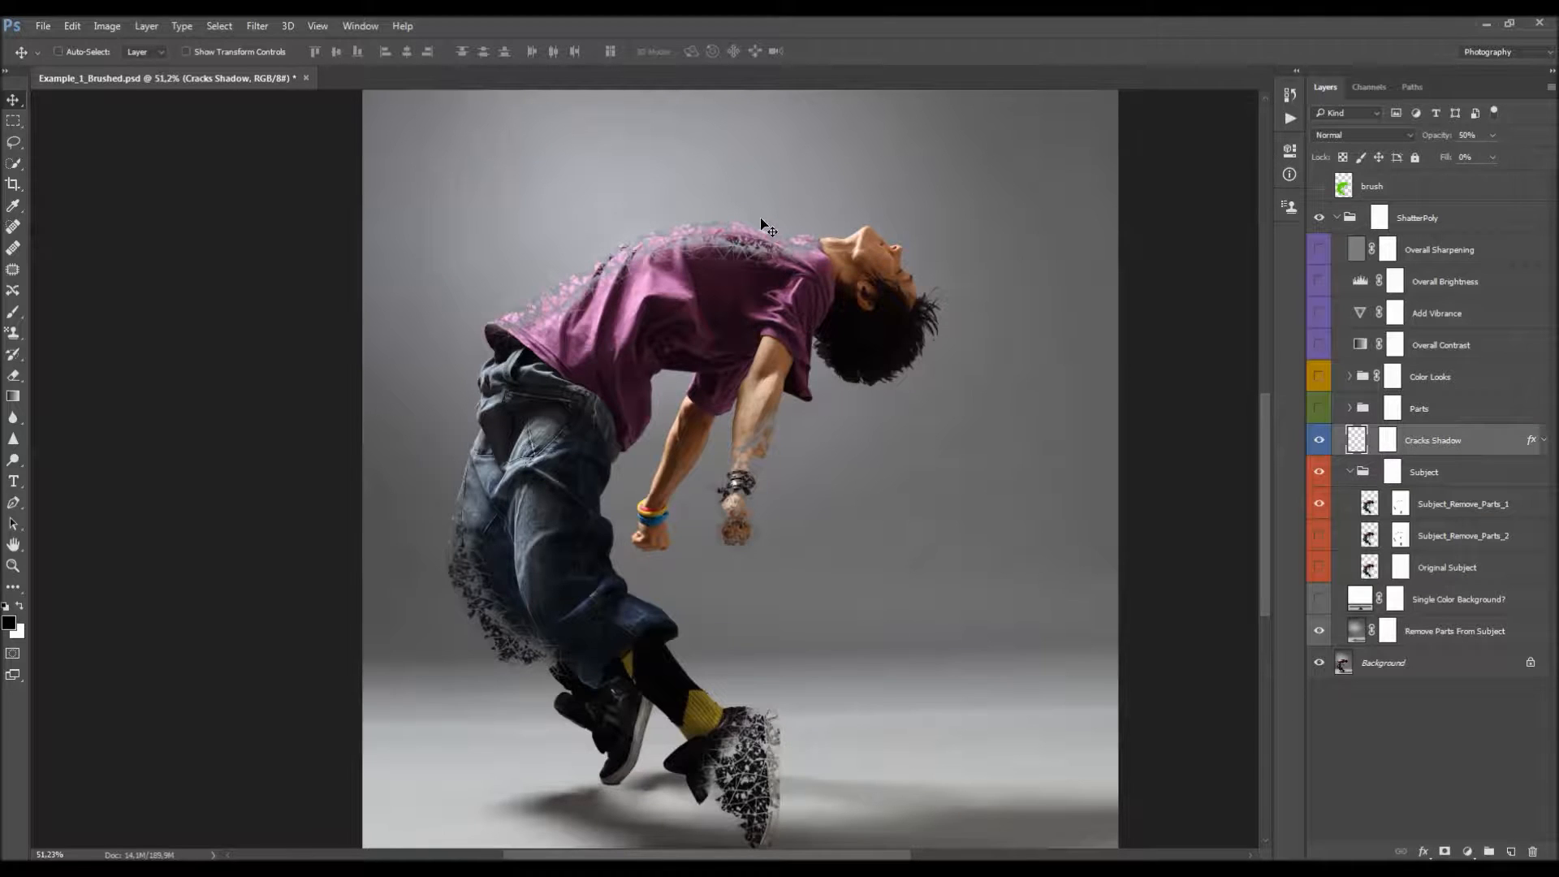
key("ctrl+space")
left_click_drag(702, 244, 785, 292)
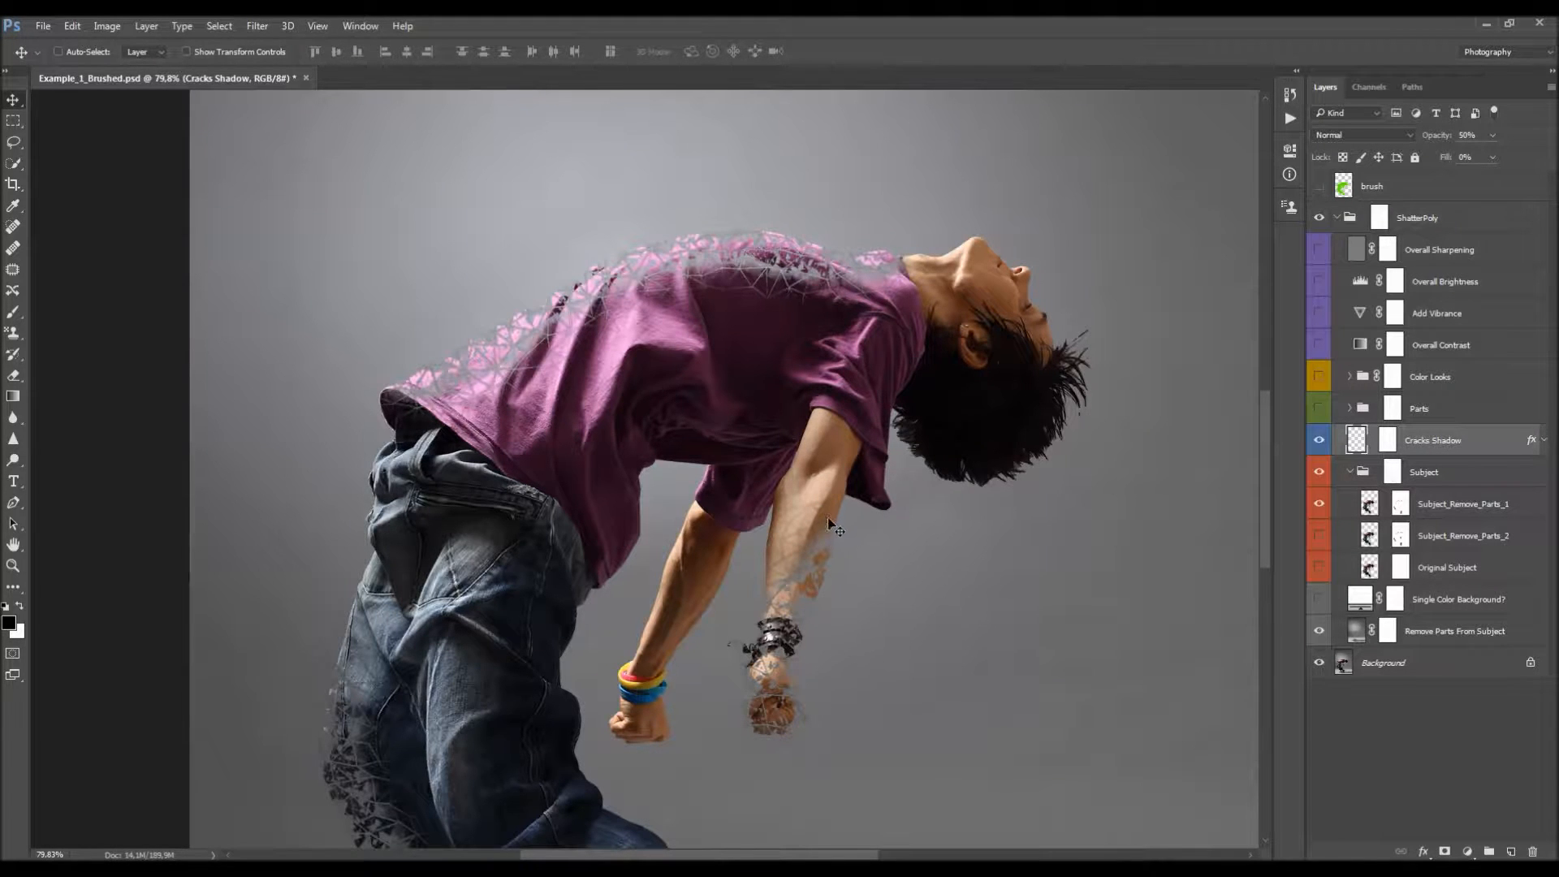
key("ctrl+space")
left_click_drag(841, 487, 788, 443)
key("space")
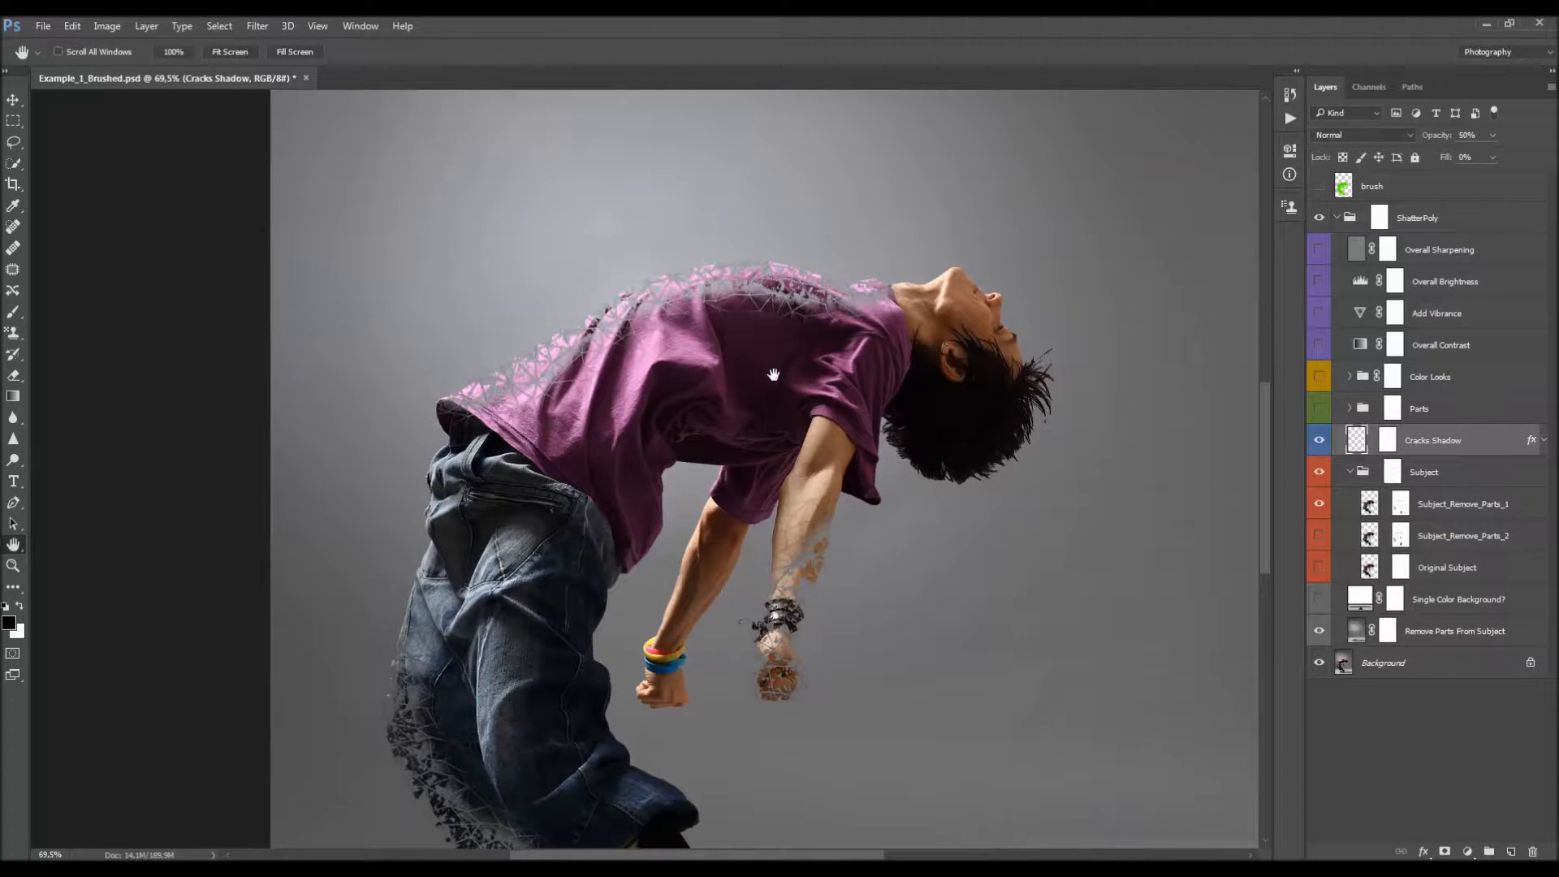
left_click_drag(772, 361, 772, 377)
key("ctrl+space")
left_click_drag(776, 291, 804, 292)
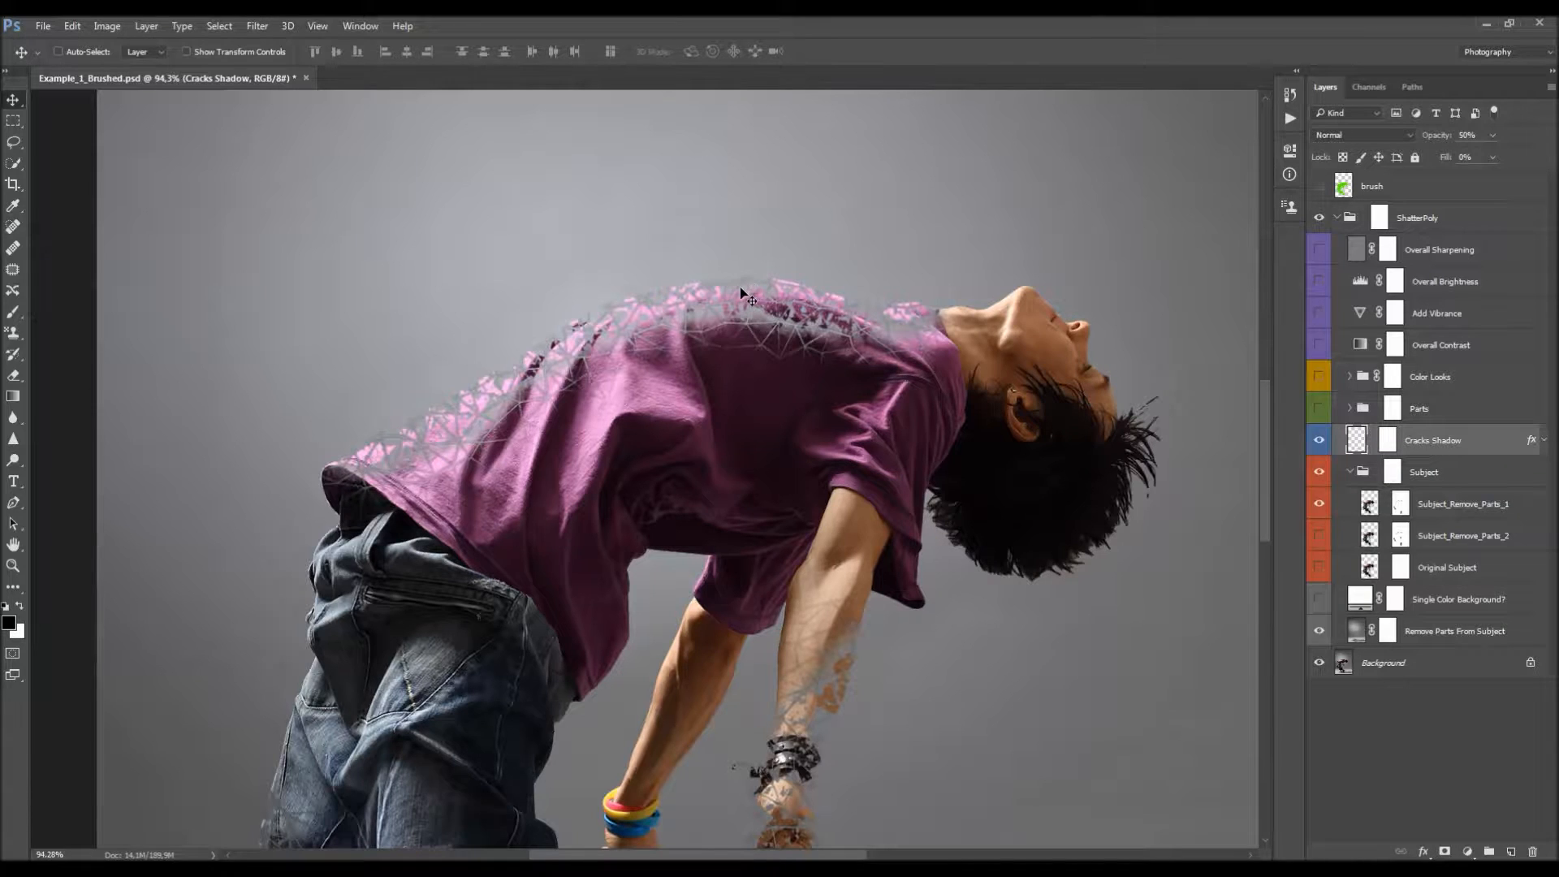
key("space")
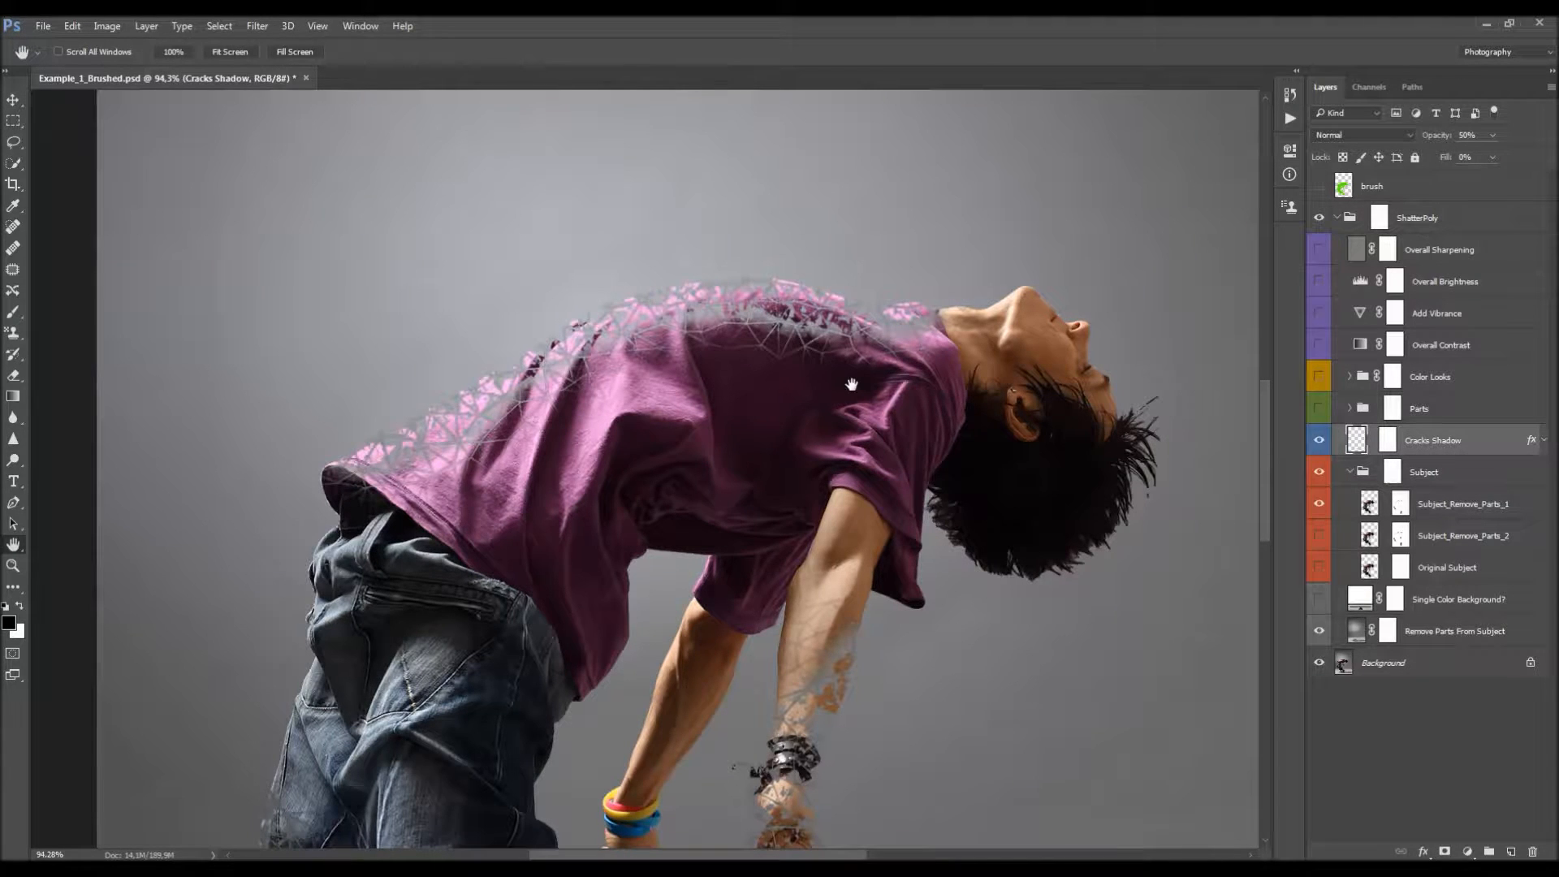
- Copy the layer mask of Subject_Remove_Parts_1 onto the Cracks Shadow layer, replacing its existing mask
left_click(1433, 502)
left_click(1431, 535)
left_click(1332, 504)
left_click(1400, 505)
left_click_drag(1399, 507, 1397, 445)
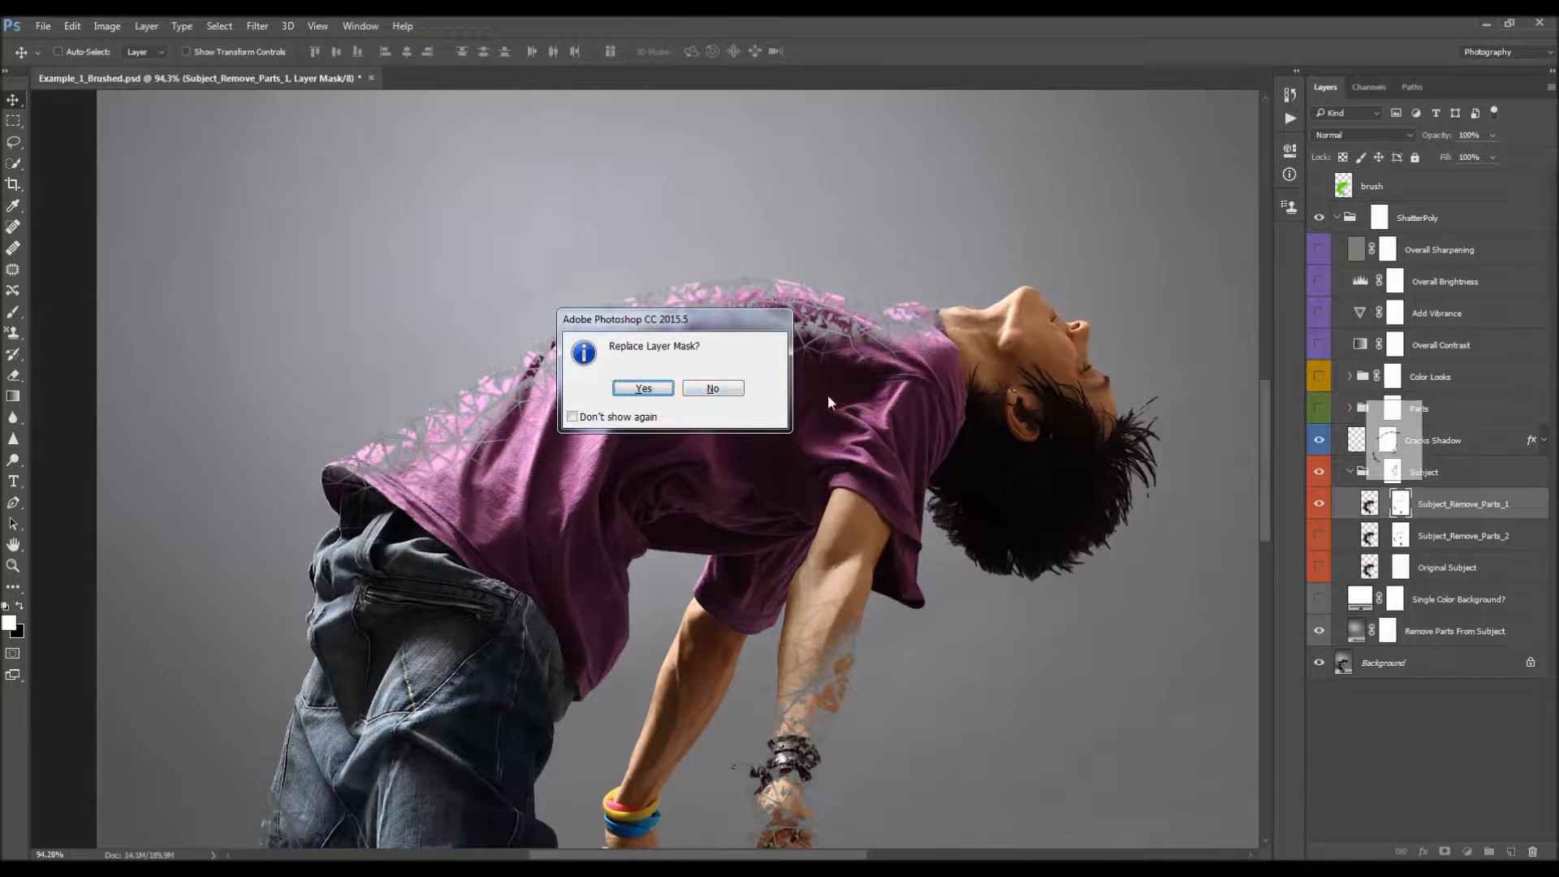
left_click(643, 389)
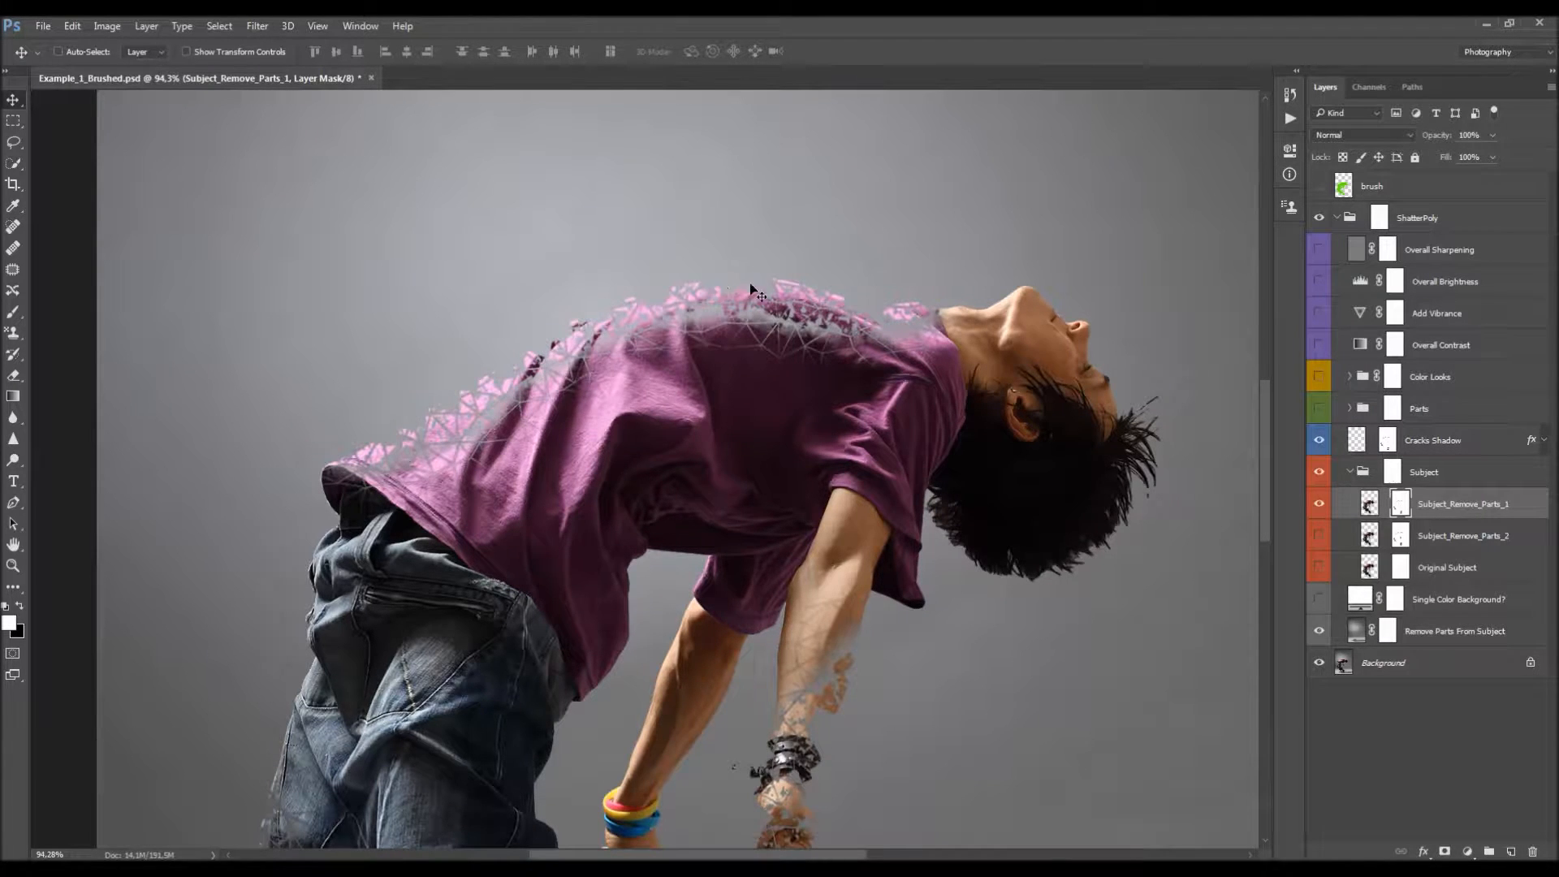
- Preview Subject_Remove_Parts_2 with the cracks shadow in place of Subject_Remove_Parts_1, and restore Subject_Remove_Parts_1
left_click(1436, 540)
left_click(1319, 503)
left_click(1318, 536)
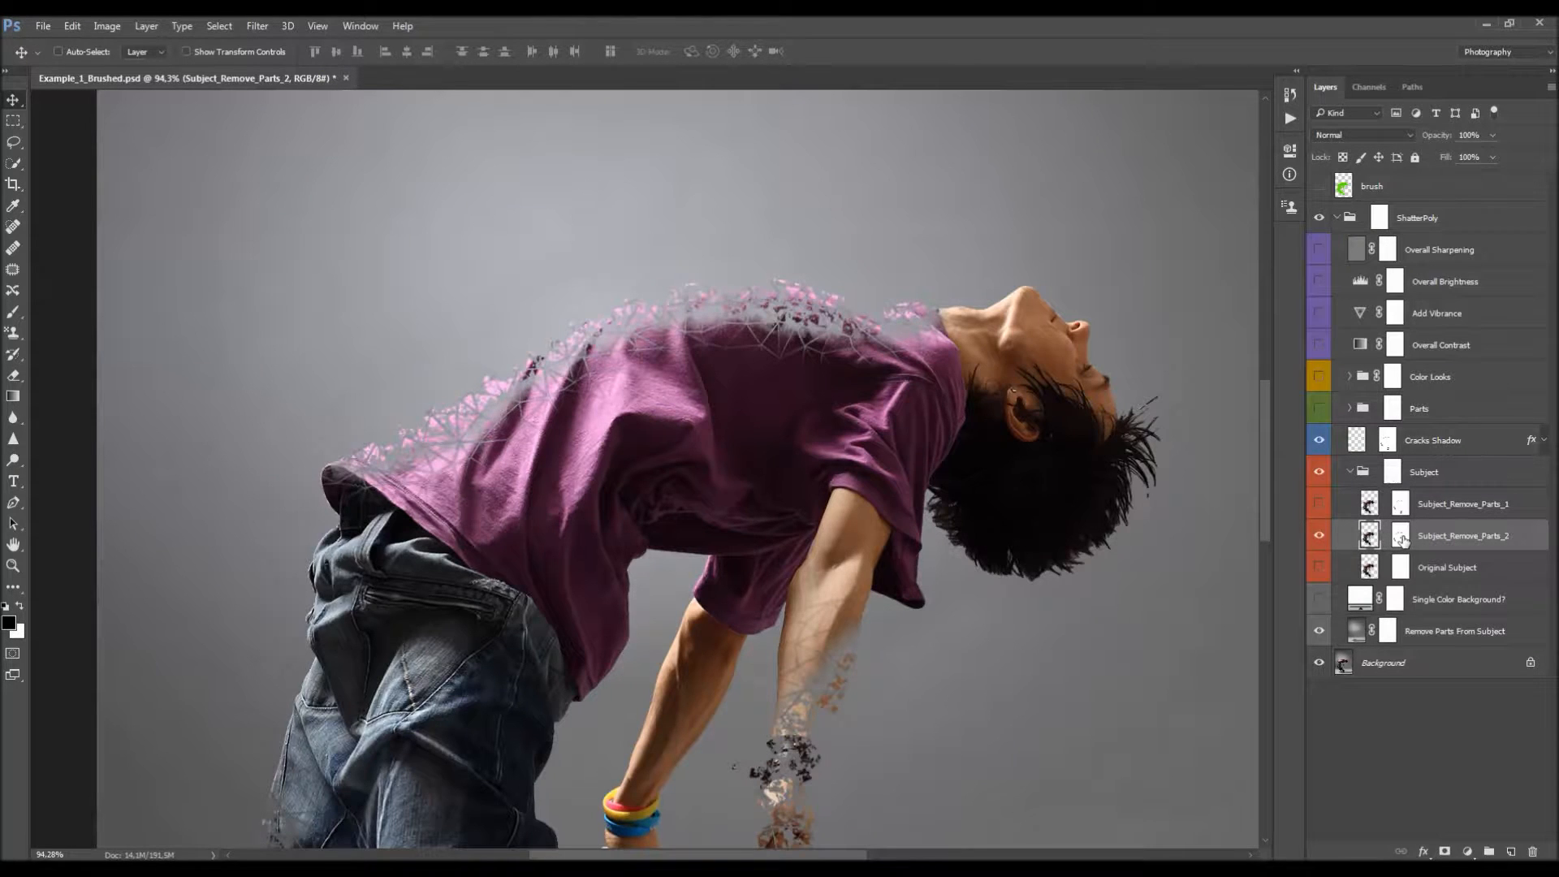
left_click(1318, 535)
left_click(1318, 503)
left_click(1433, 505)
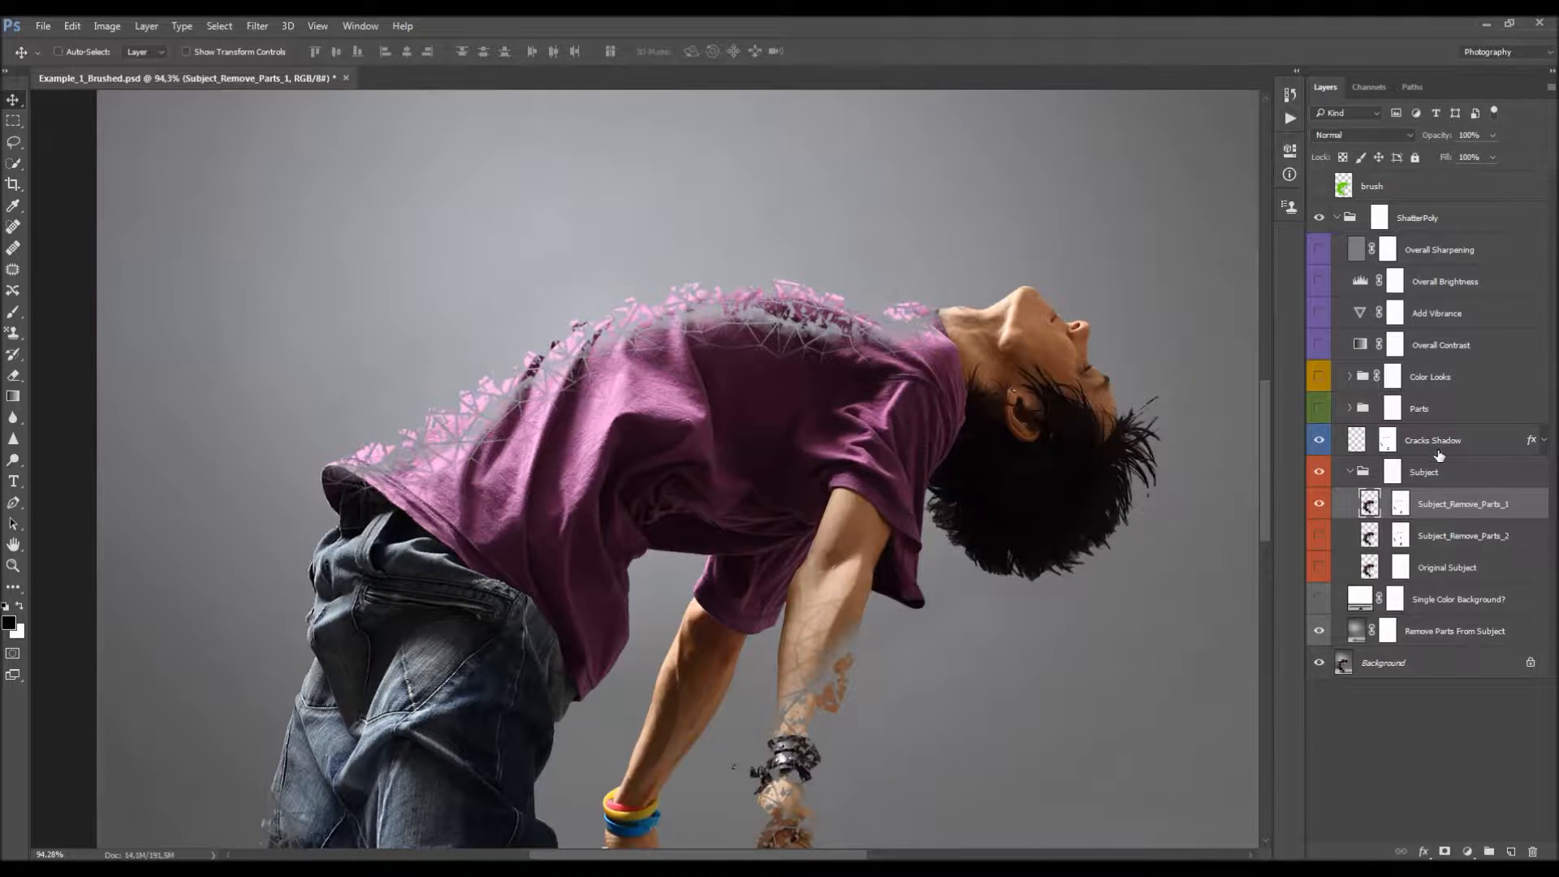
- Lower the opacity of the Cracks Shadow layer to 18%
left_click(1438, 453)
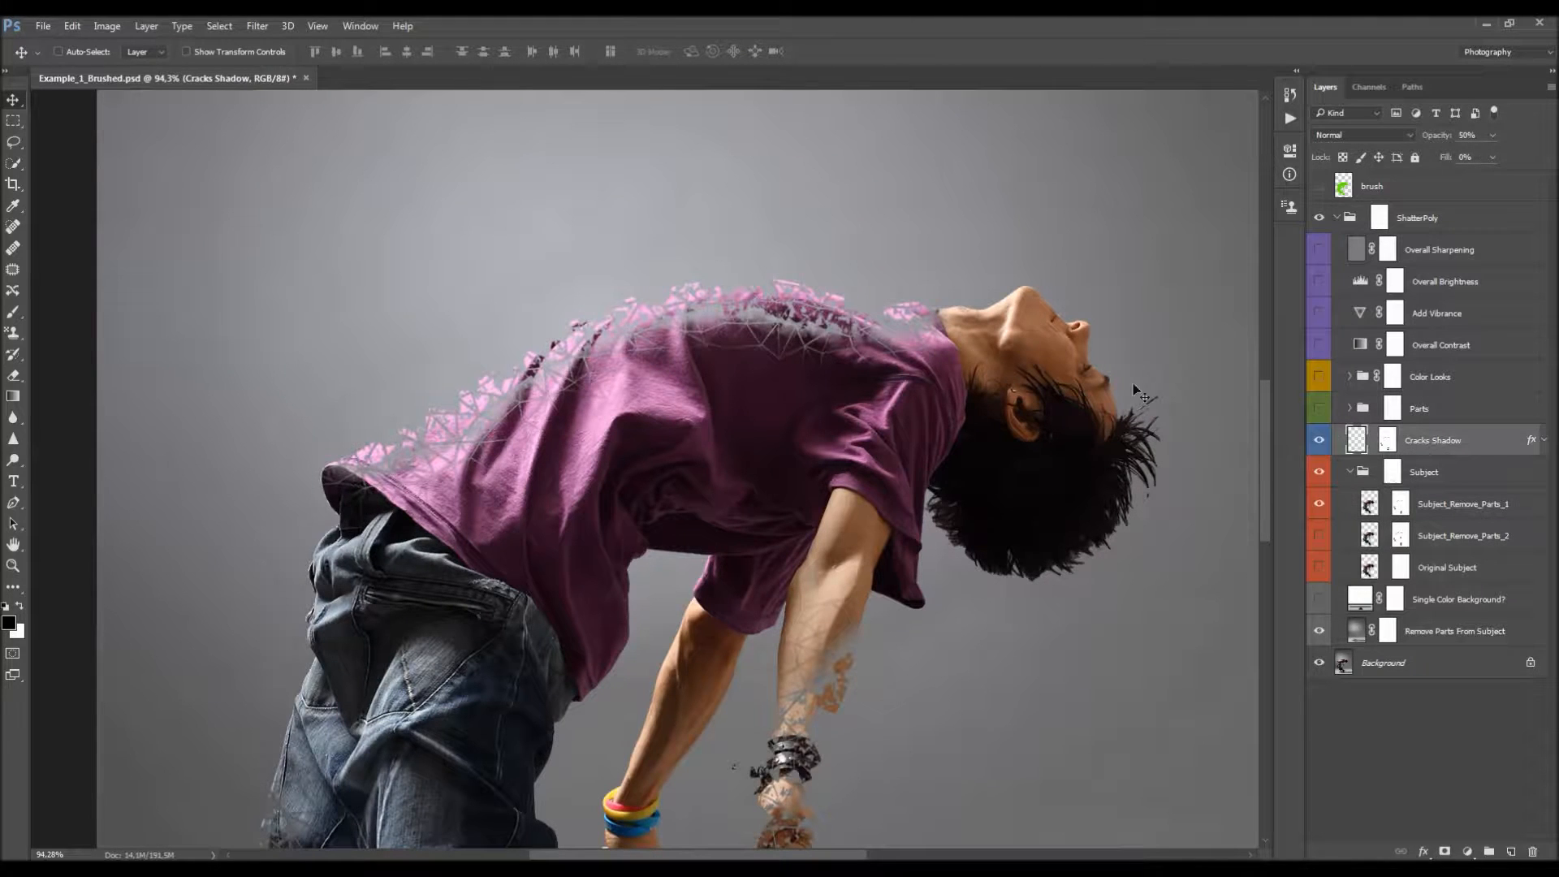
scroll(876, 381, "down", 3)
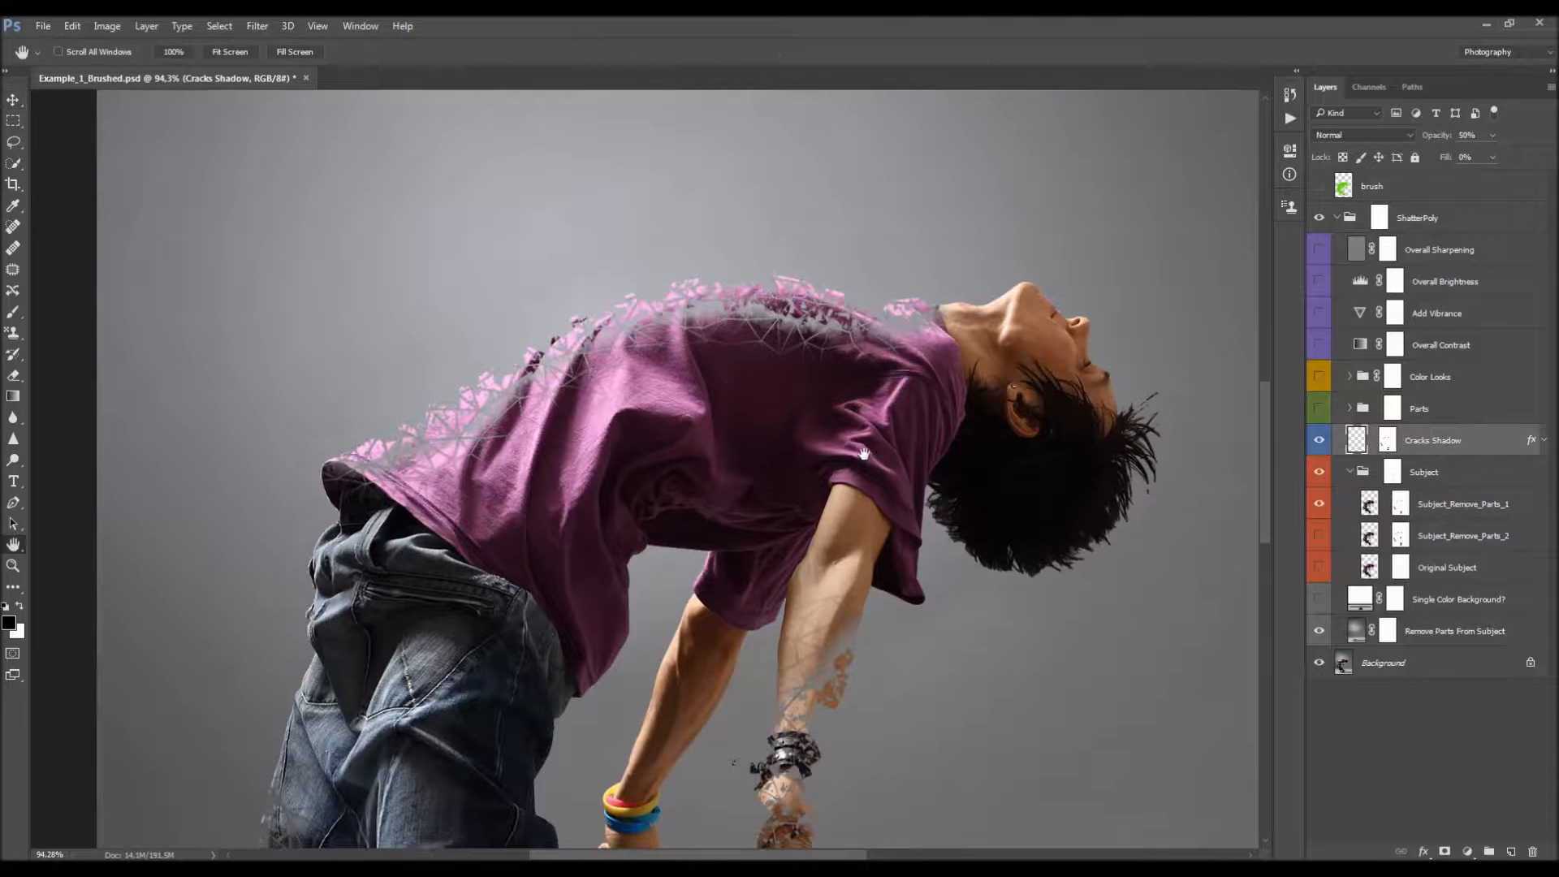
left_click_drag(875, 382, 856, 372)
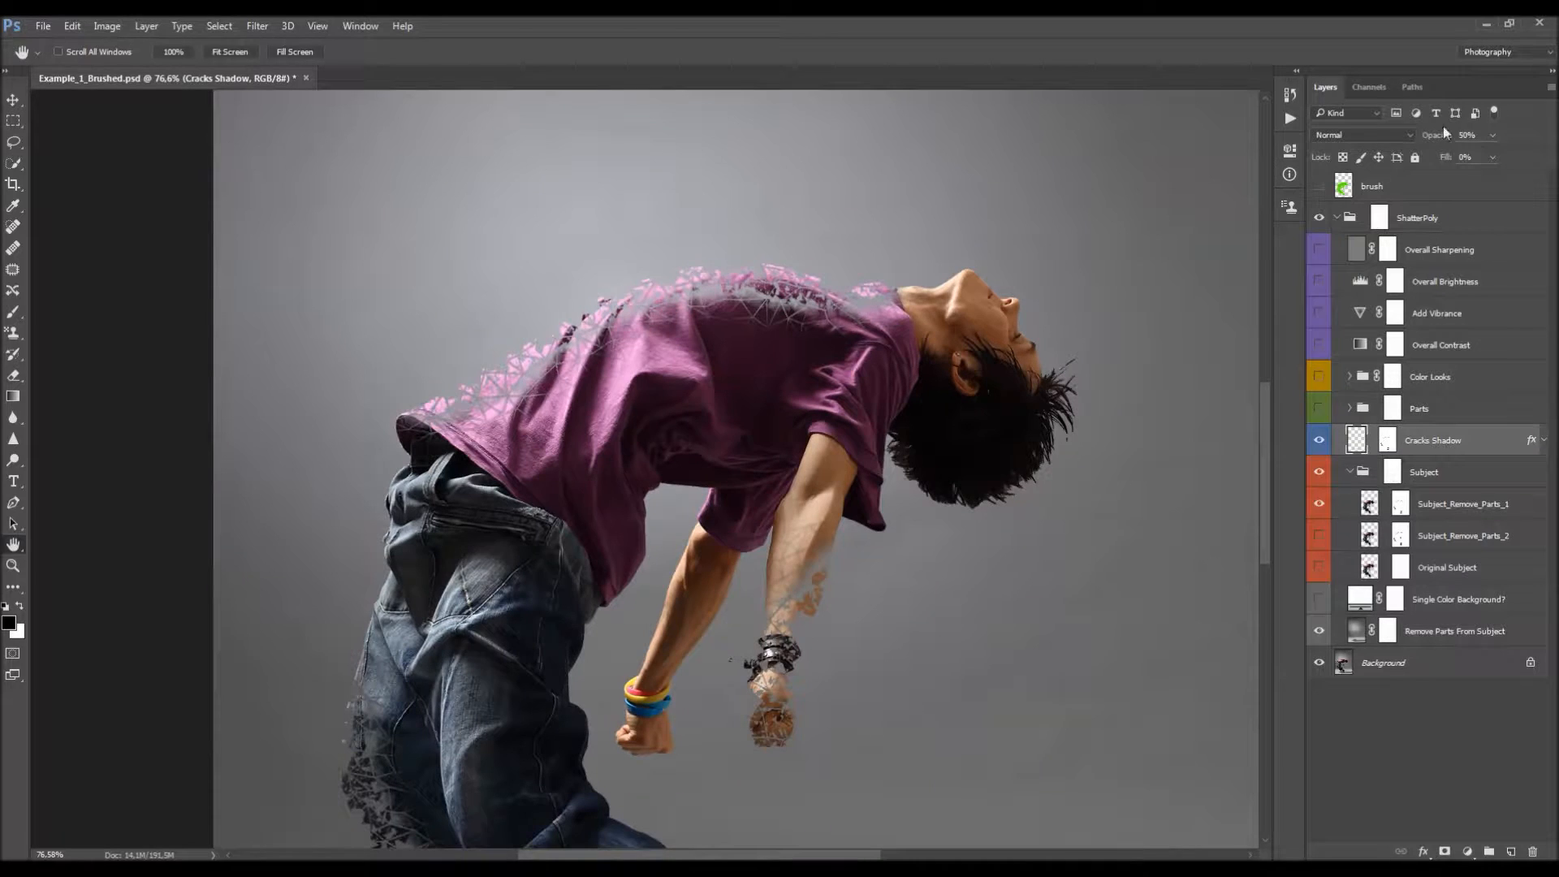
left_click_drag(1431, 135, 1268, 173)
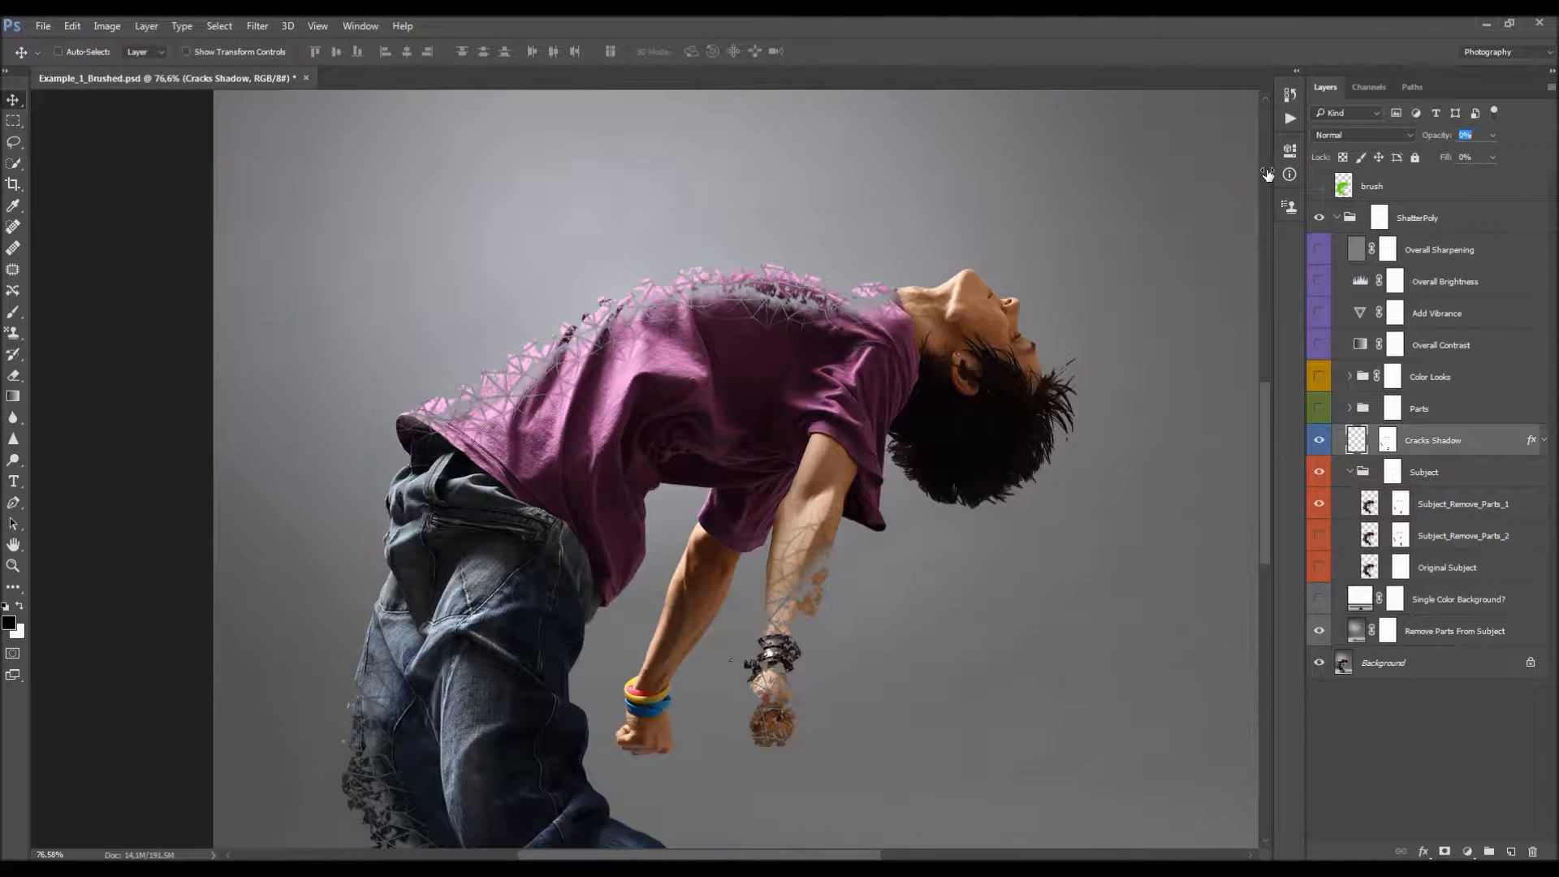
left_click_drag(1282, 178, 1302, 265)
- Compare the whole figure with the Cracks Shadow layer hidden and shown, leaving it visible
left_click(1320, 442)
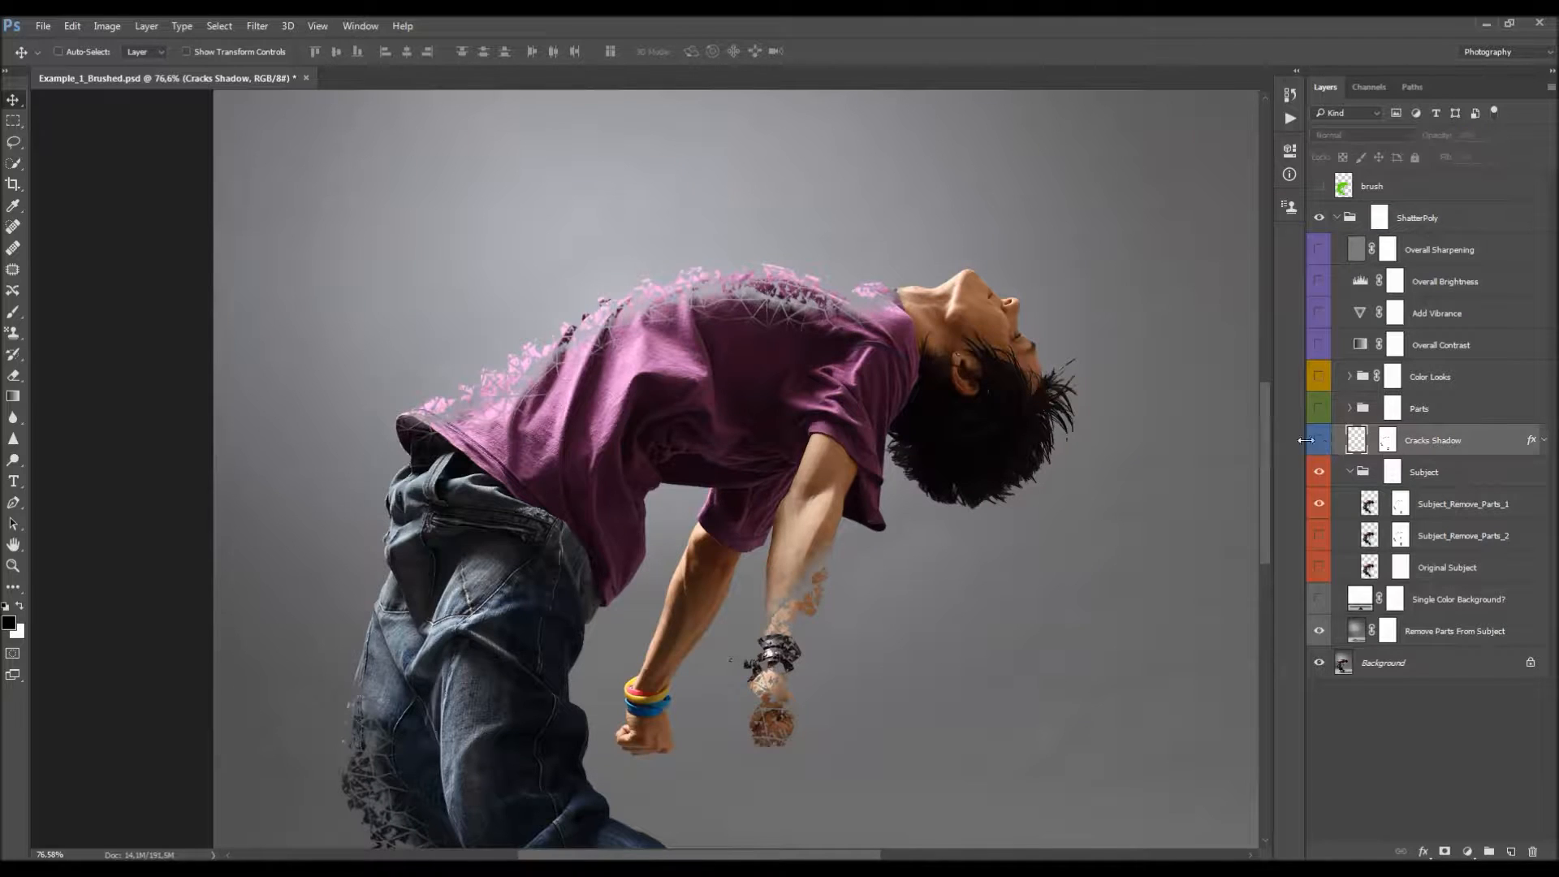
key("z")
left_click(948, 424, "alt")
key("space")
left_click_drag(915, 384, 869, 258)
left_click_drag(865, 276, 846, 289)
key("v")
left_click(1319, 441)
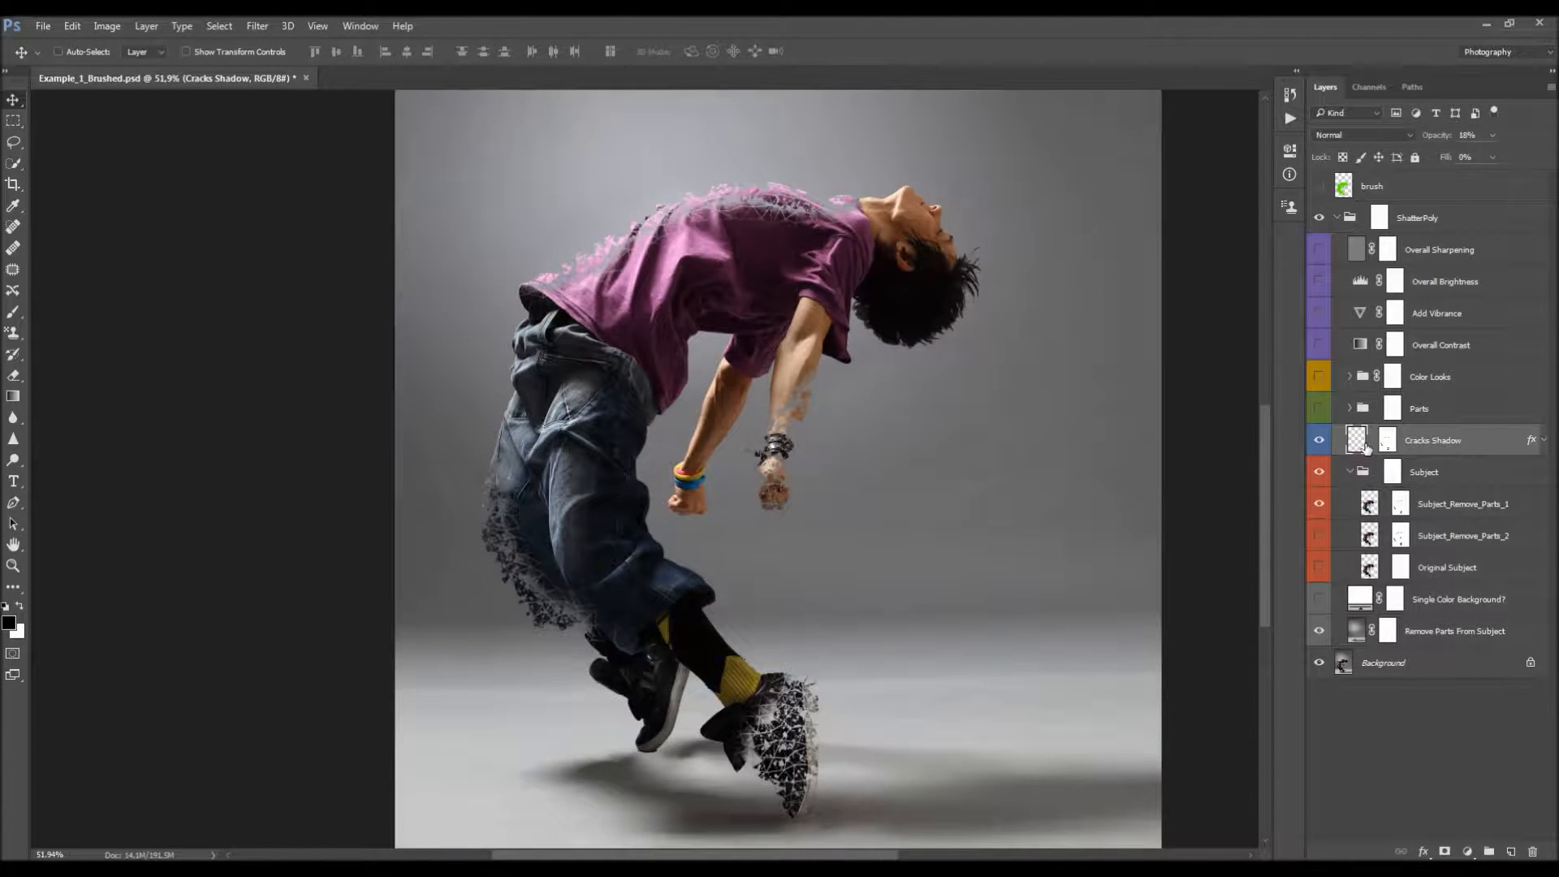
- Make the Parts group visible and compare the dancer with it hidden and shown, leaving it visible
left_click(1424, 410)
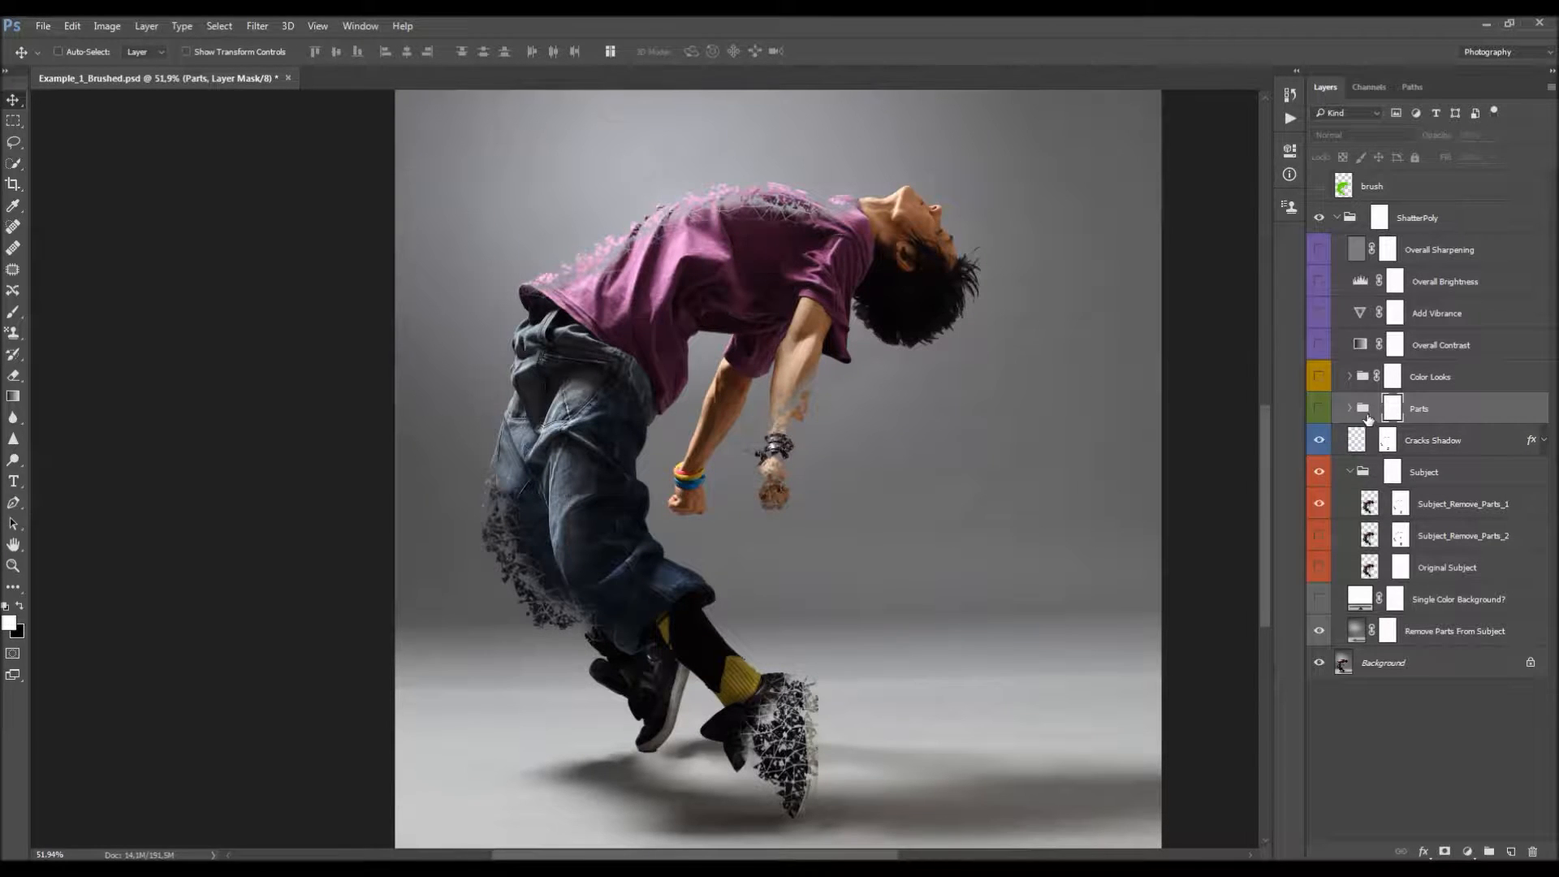
left_click(1322, 409)
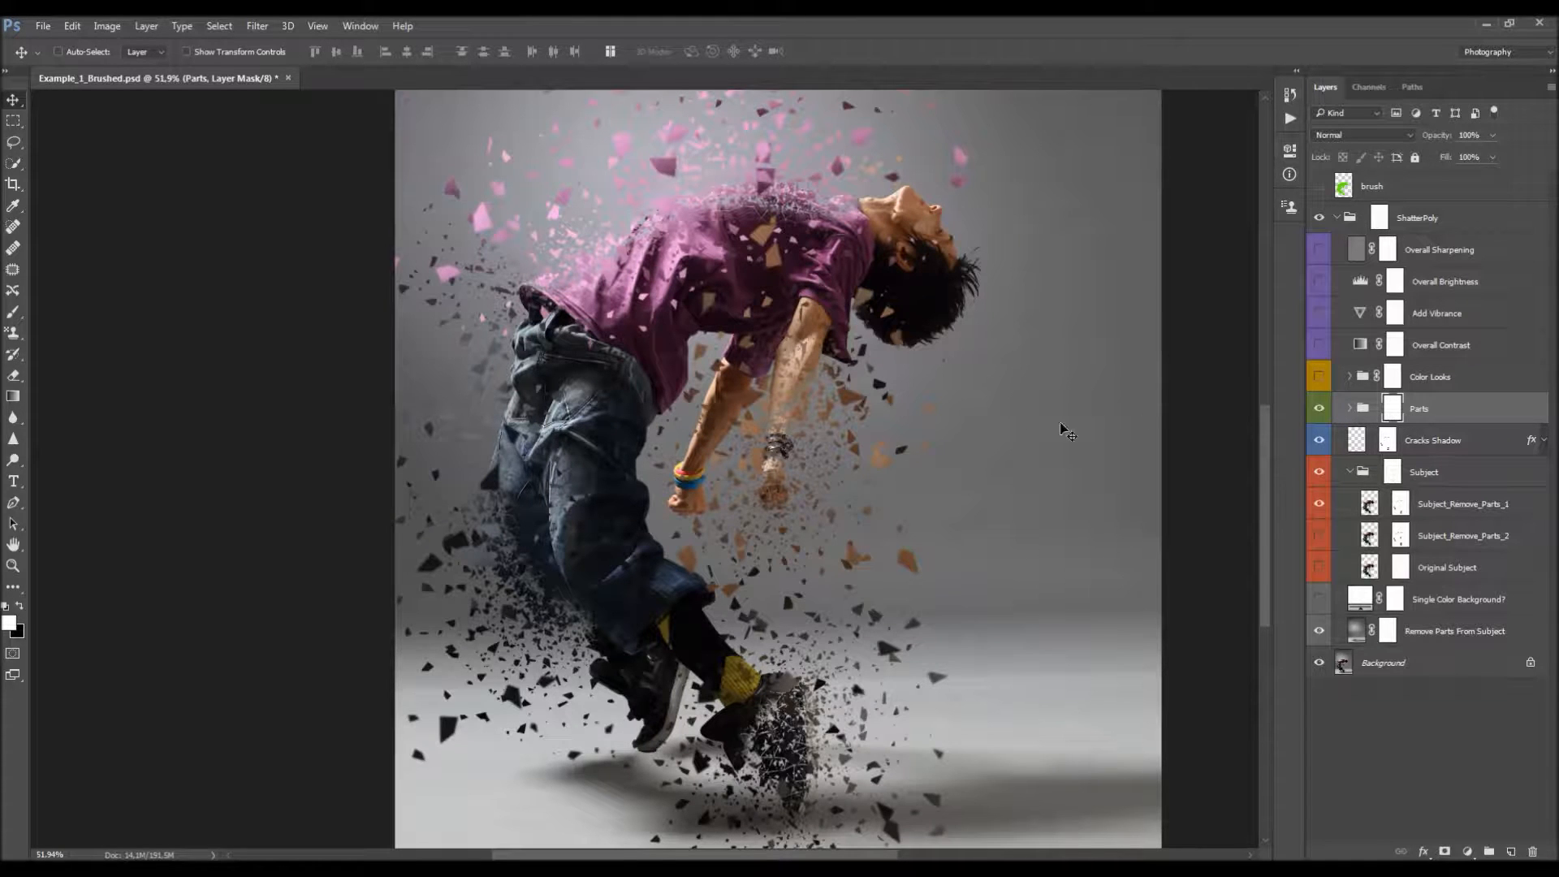
key("ctrl+space")
left_click_drag(891, 438, 863, 434)
key("space")
left_click_drag(879, 378, 864, 409)
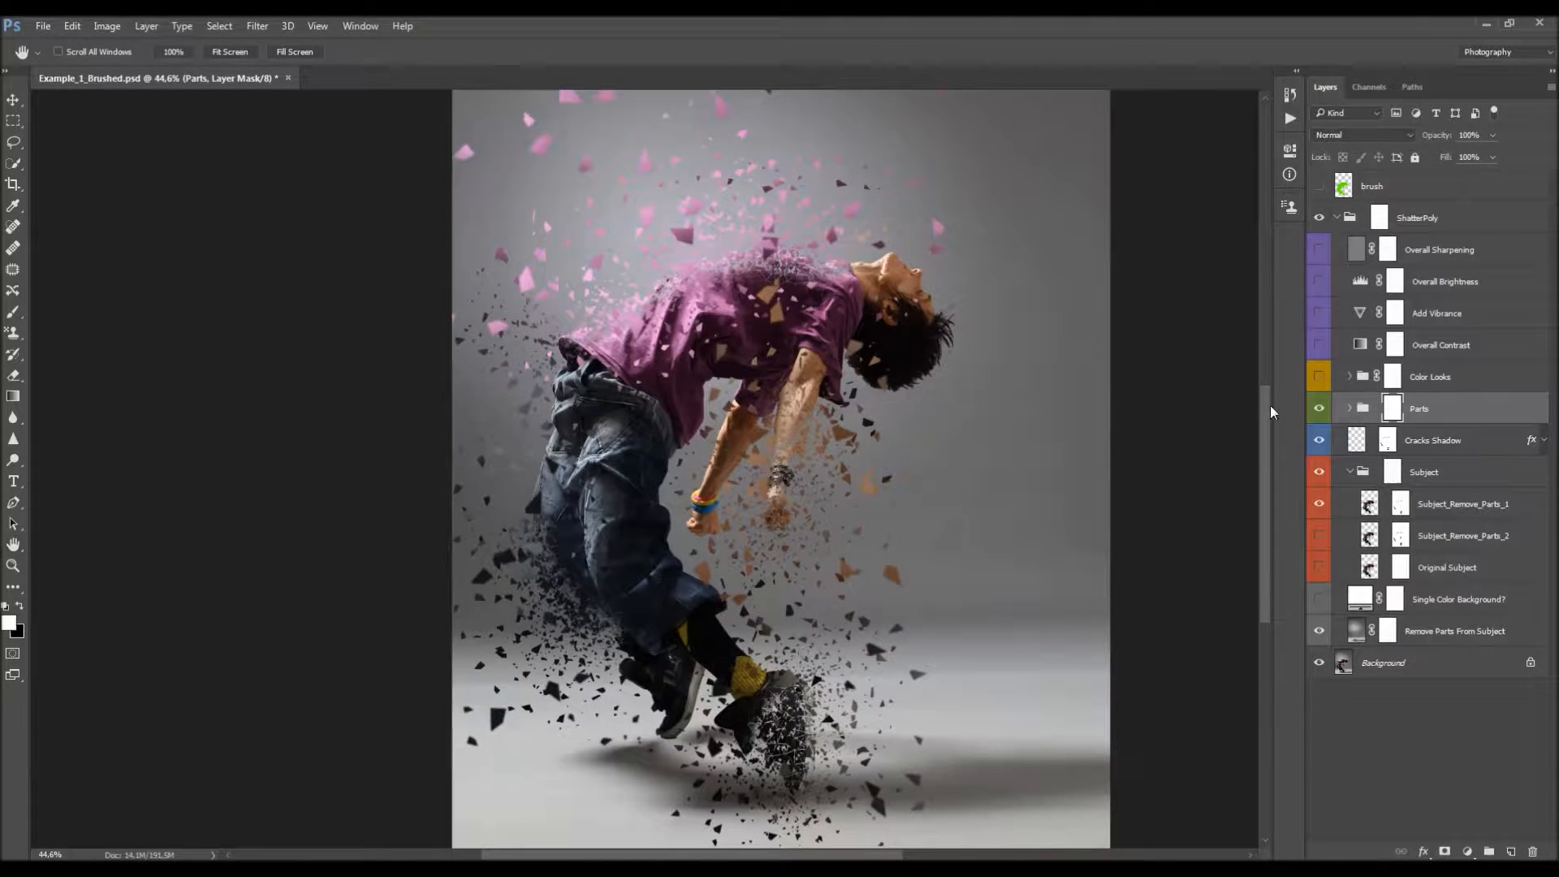
left_click(1319, 407)
left_click(1319, 408)
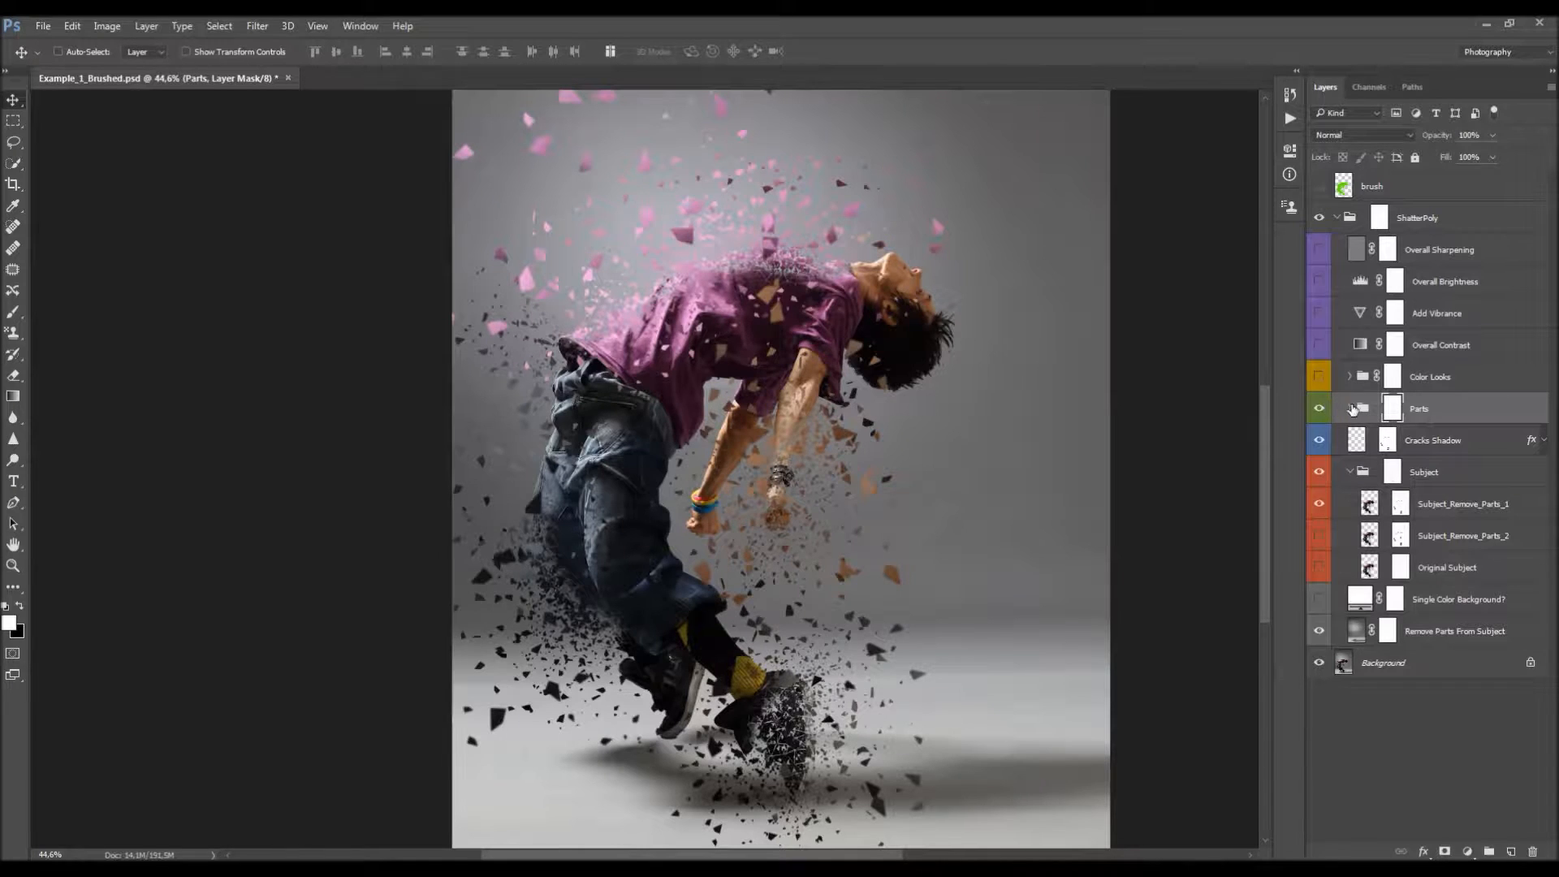
- Expand the Parts group and go through its Small, Medium, Large, Very Large and Blurred Parts layers
left_click(1351, 408)
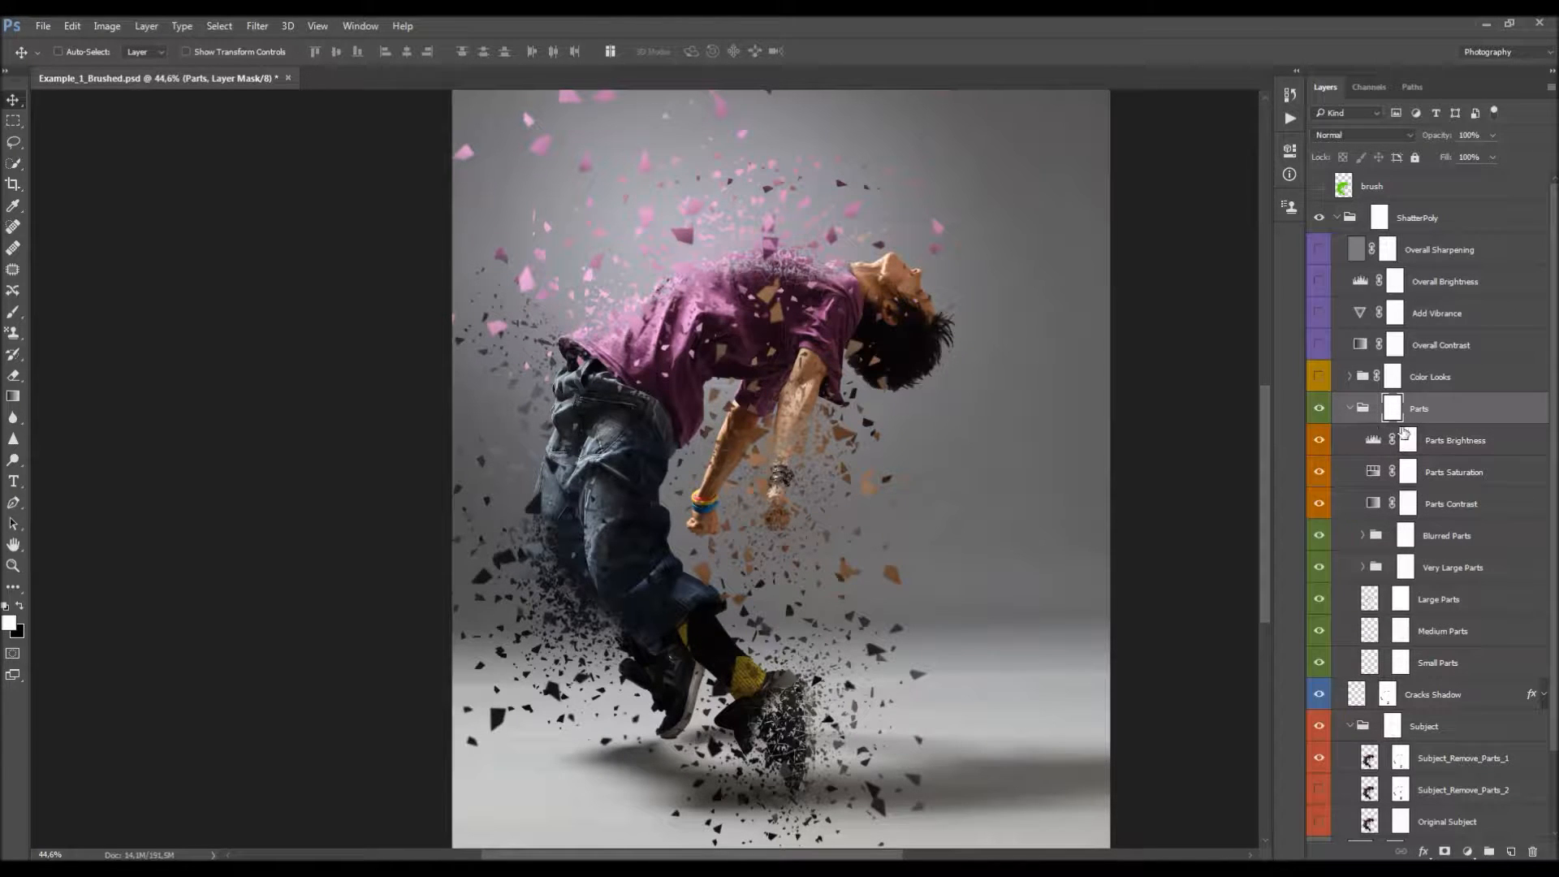
left_click(1433, 664)
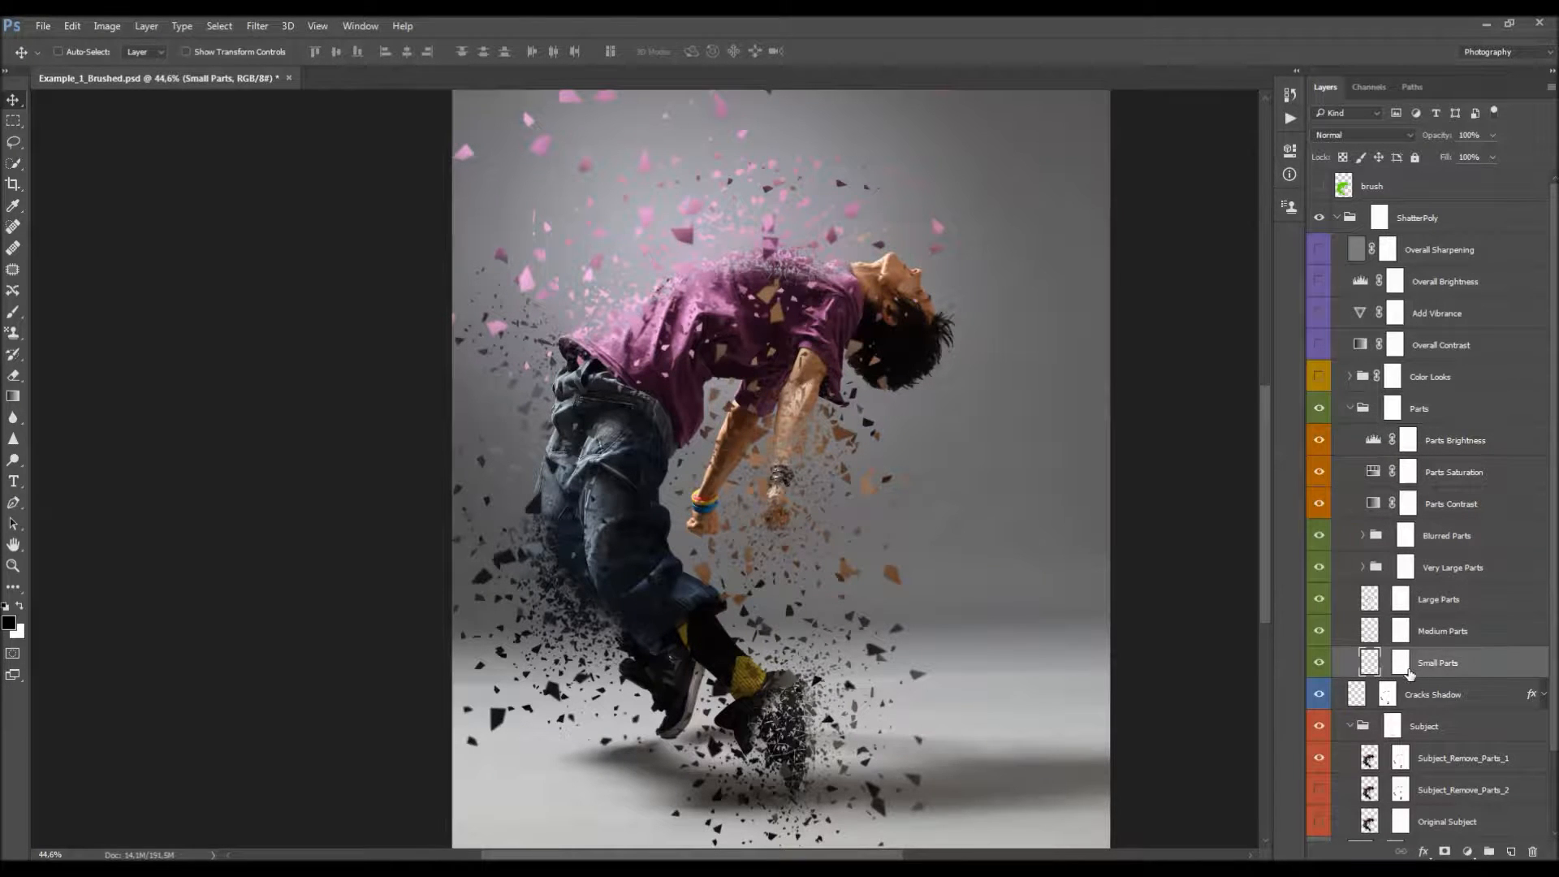
left_click(1437, 632)
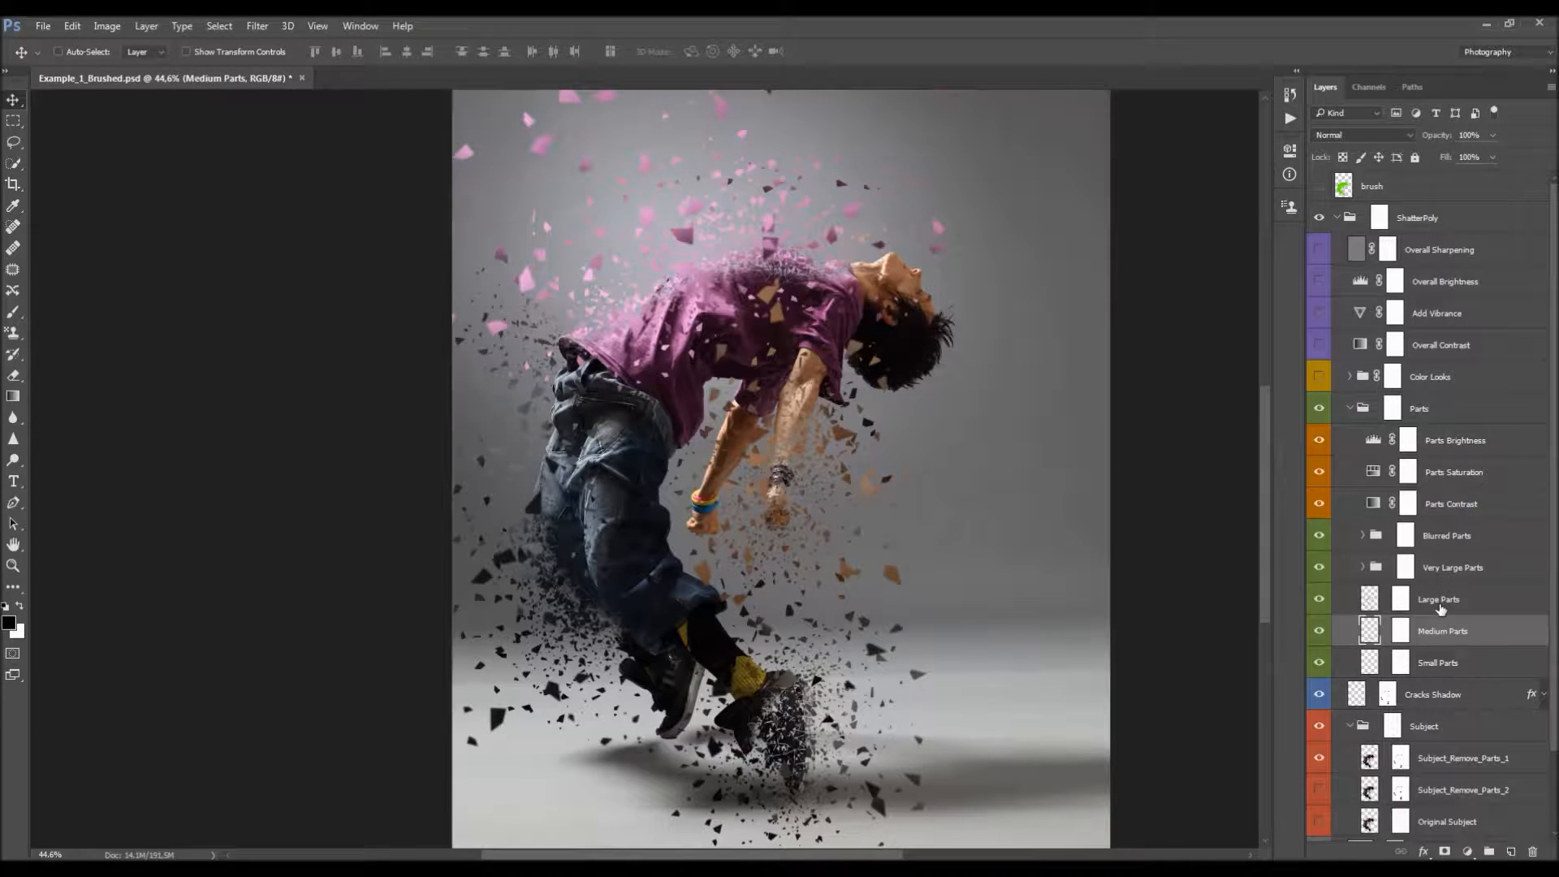
left_click(1441, 600)
left_click(1443, 572)
left_click(1437, 537)
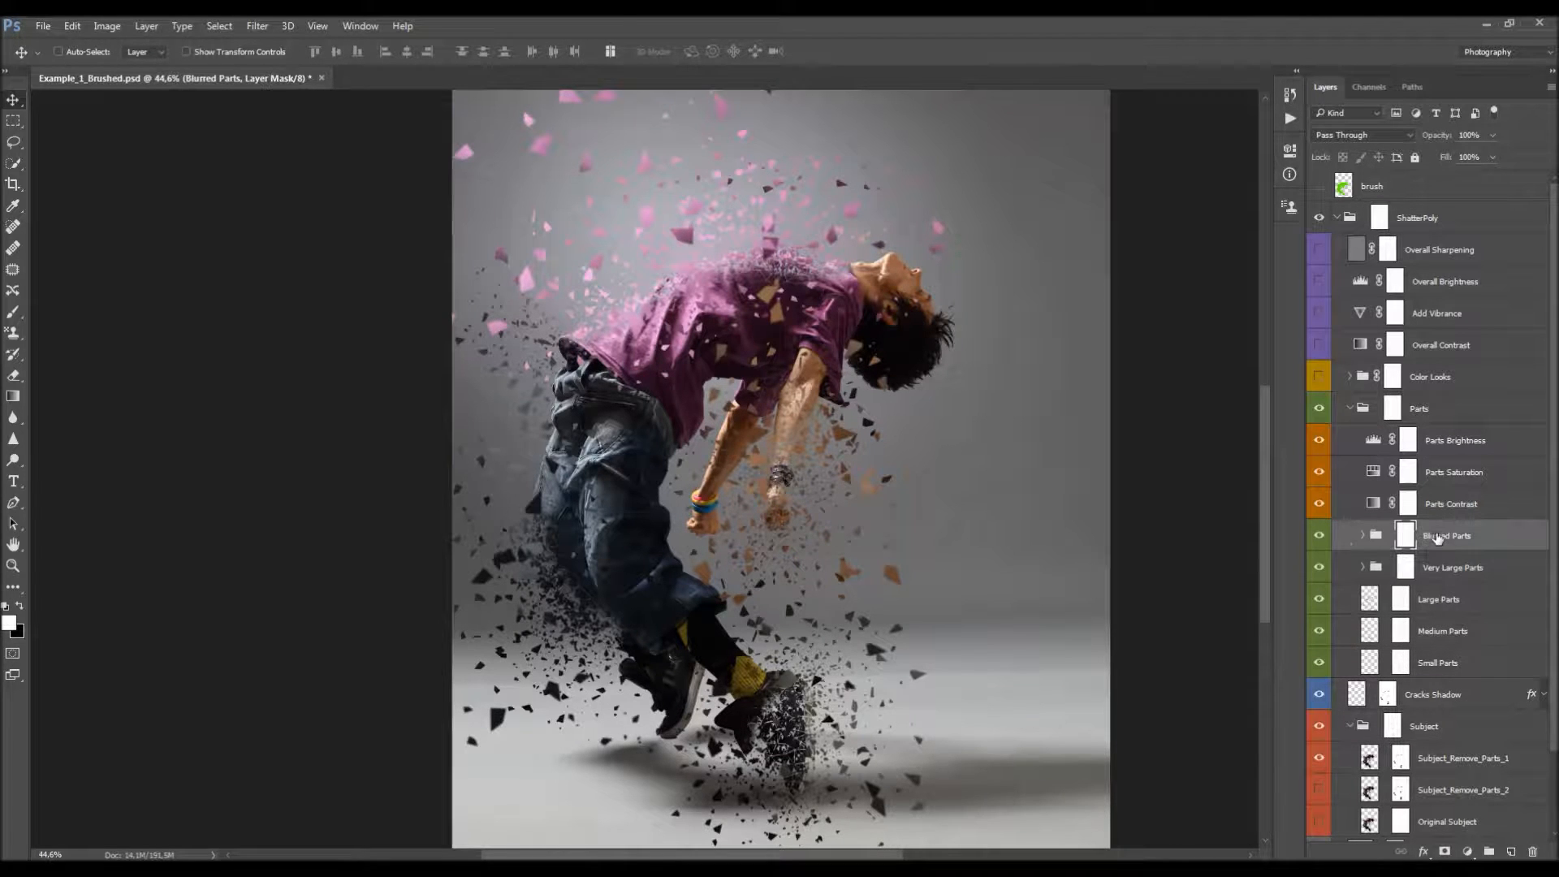
- Hide all the parts layers and show them again one by one, from Small Parts up to Blurred Parts
left_click_drag(1327, 540, 1329, 663)
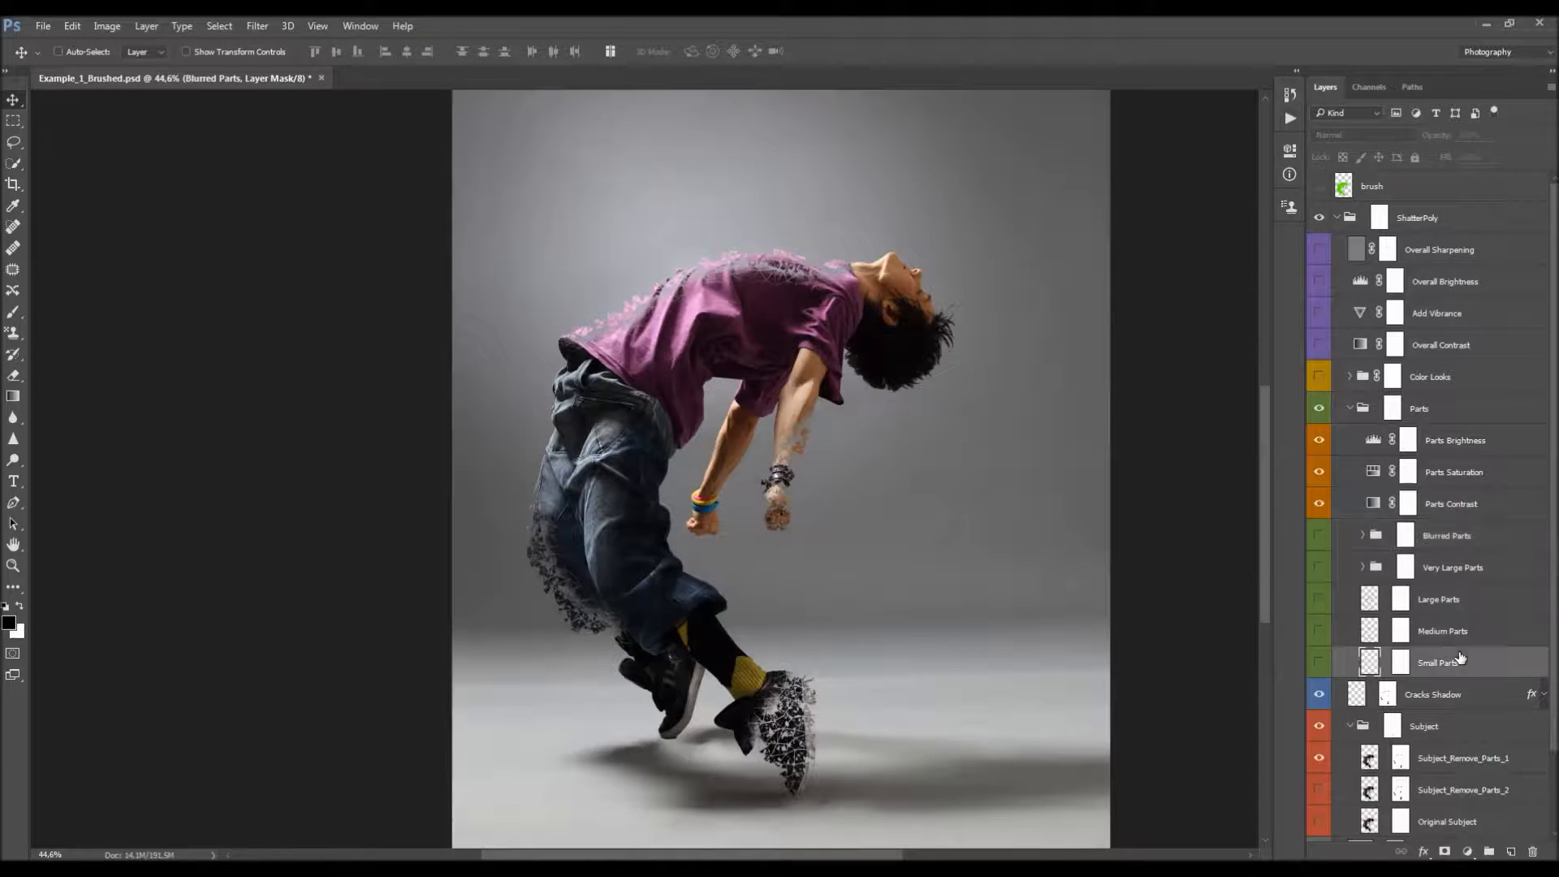
left_click(1328, 662)
left_click(1321, 632)
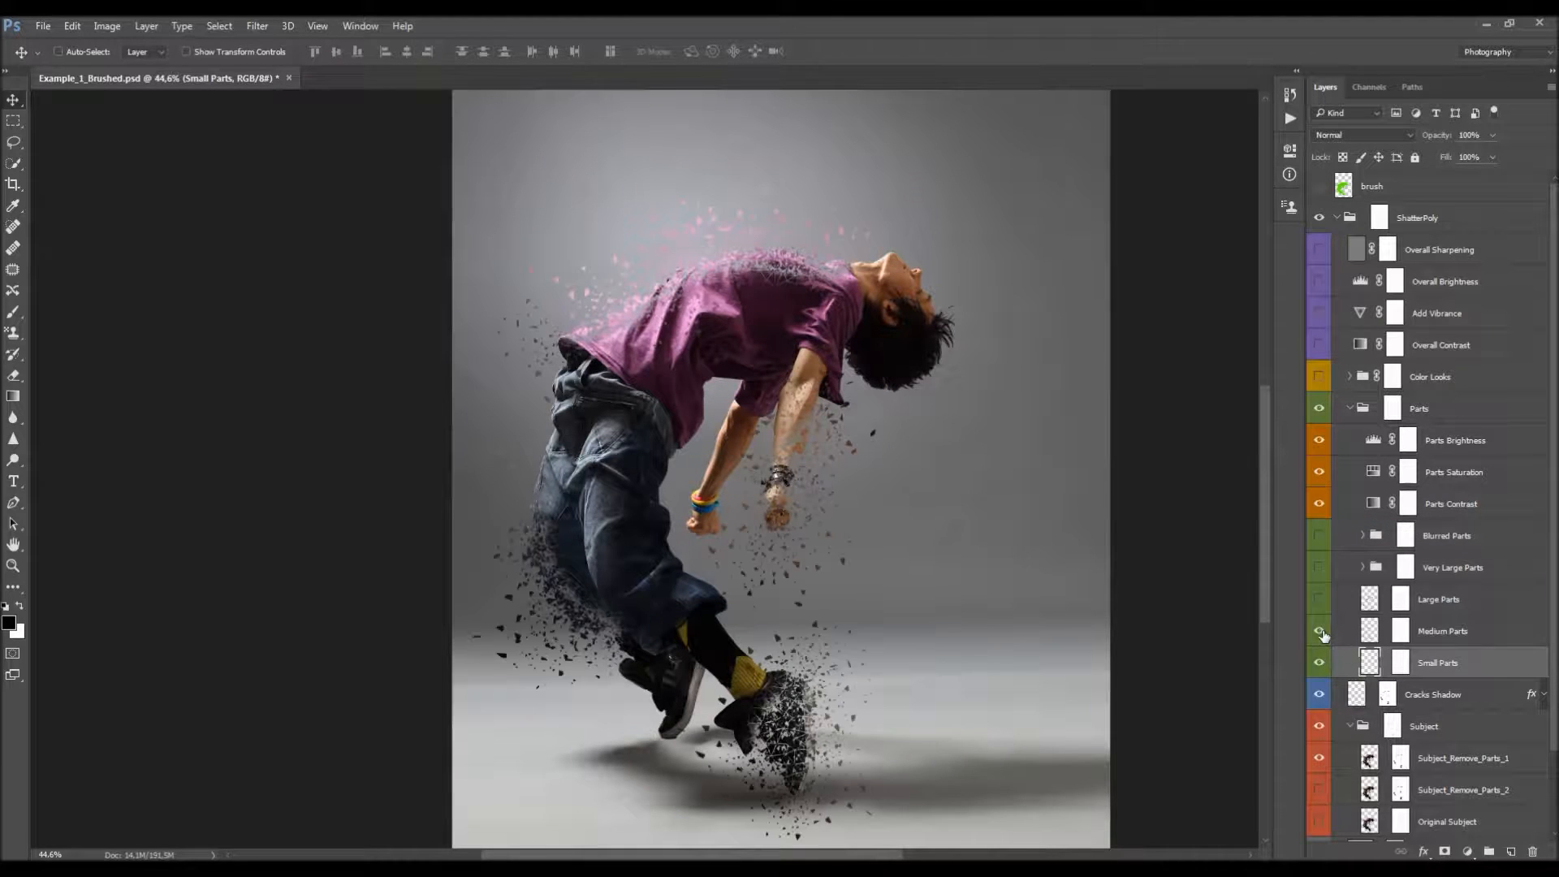
left_click(1320, 600)
left_click(1320, 568)
left_click(1321, 539)
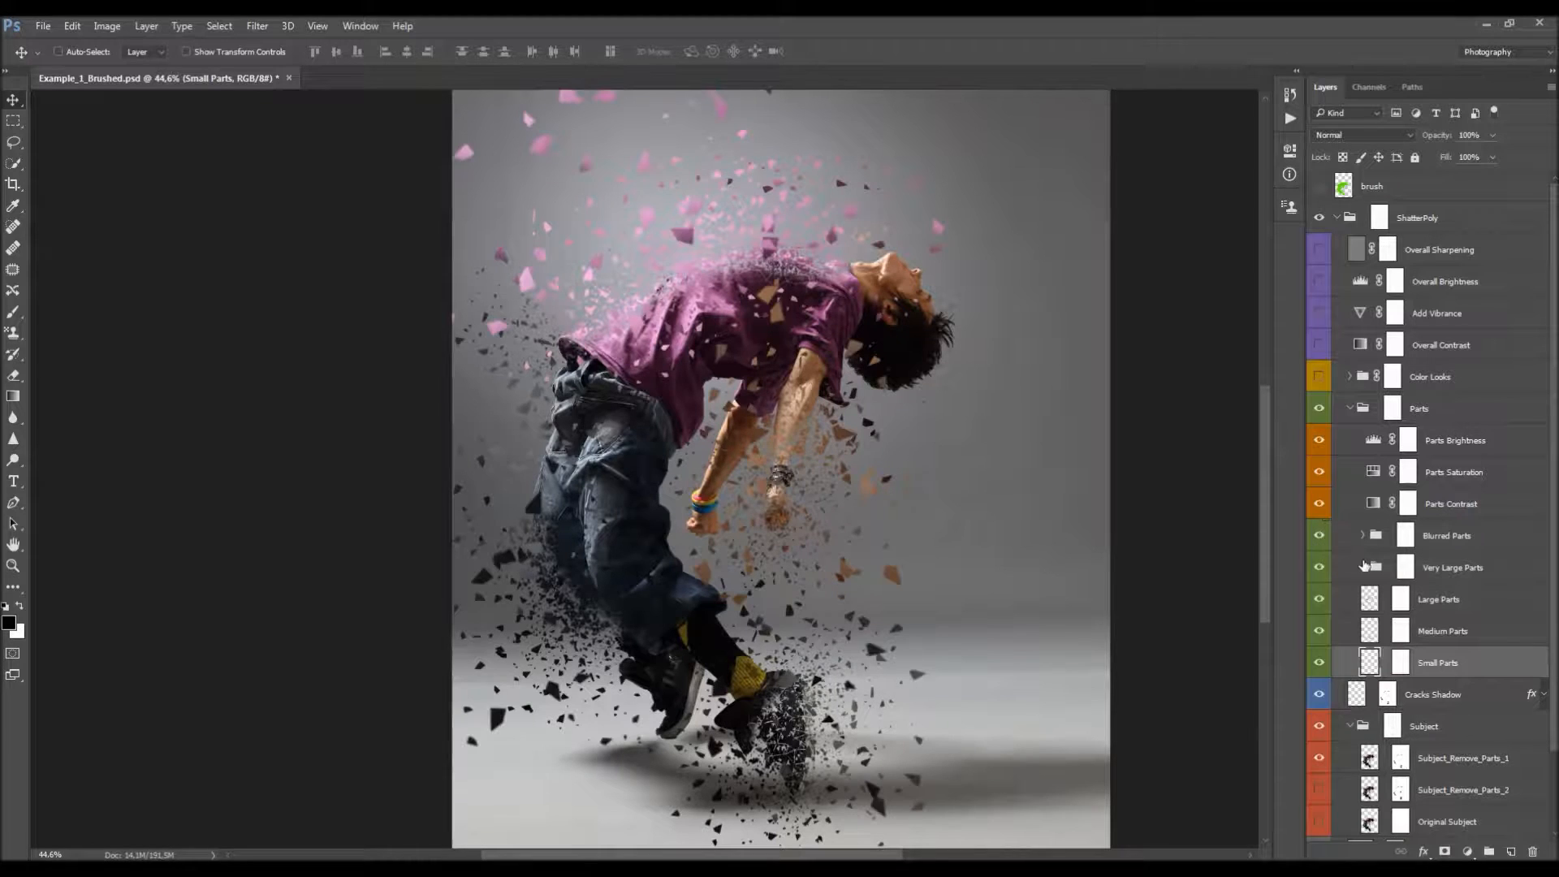
- Look inside the Very Large Parts group and expand the Blurred Parts group to list its layers
left_click(1364, 568)
left_click(1364, 568)
left_click(1362, 535)
left_click(1362, 535)
left_click(1362, 535)
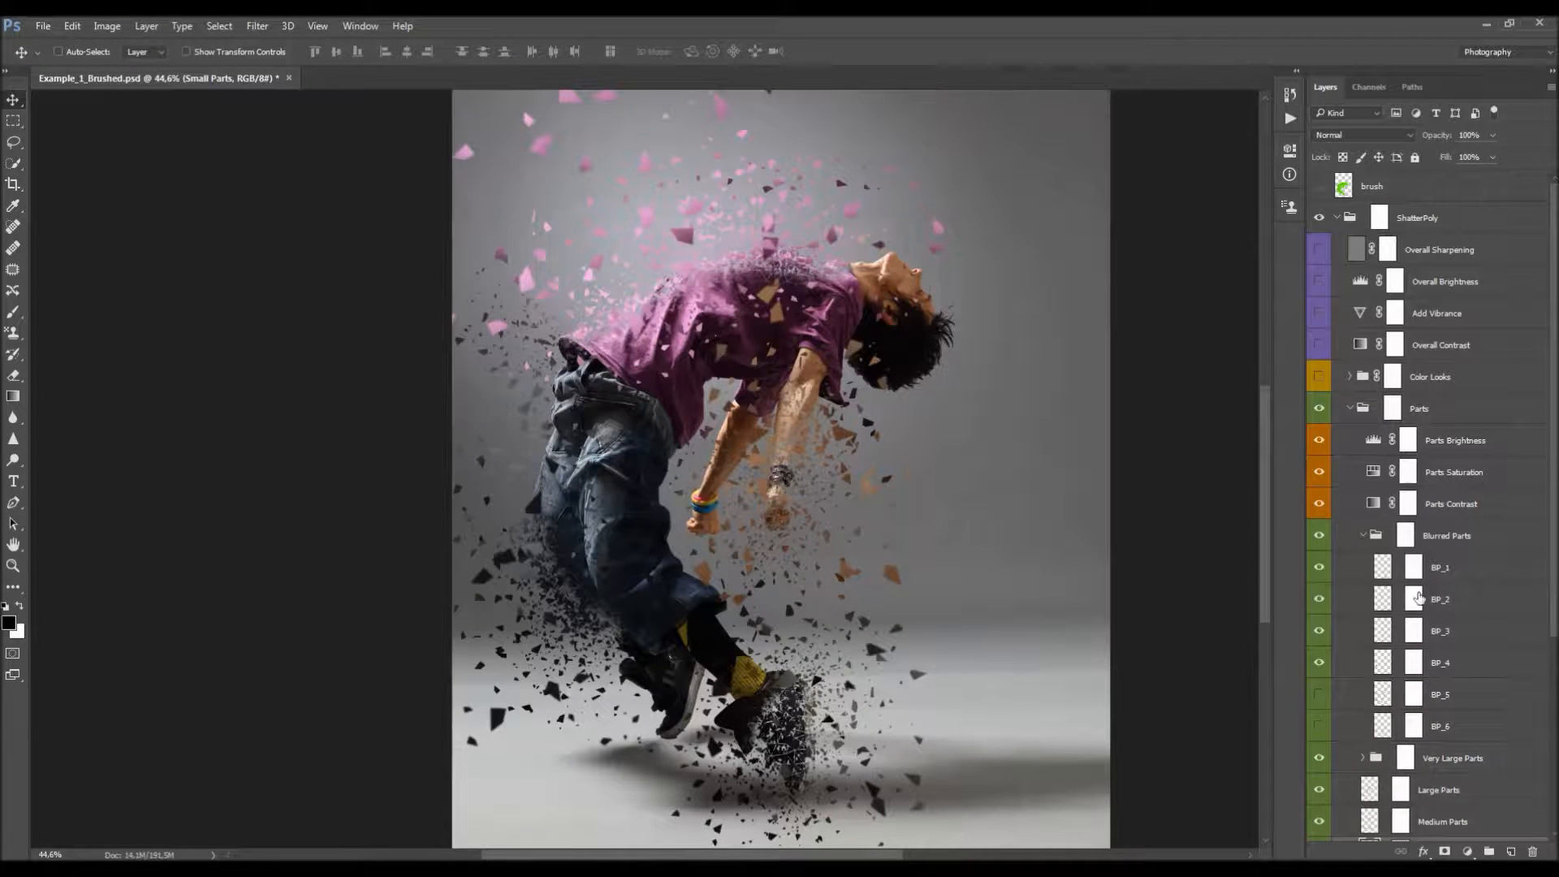
- Examine the hidden layers BP_5 and BP_6, leave them hidden and collapse the Blurred Parts group
left_click(1450, 700)
left_click(1445, 725)
left_click(1320, 694)
left_click(1319, 726)
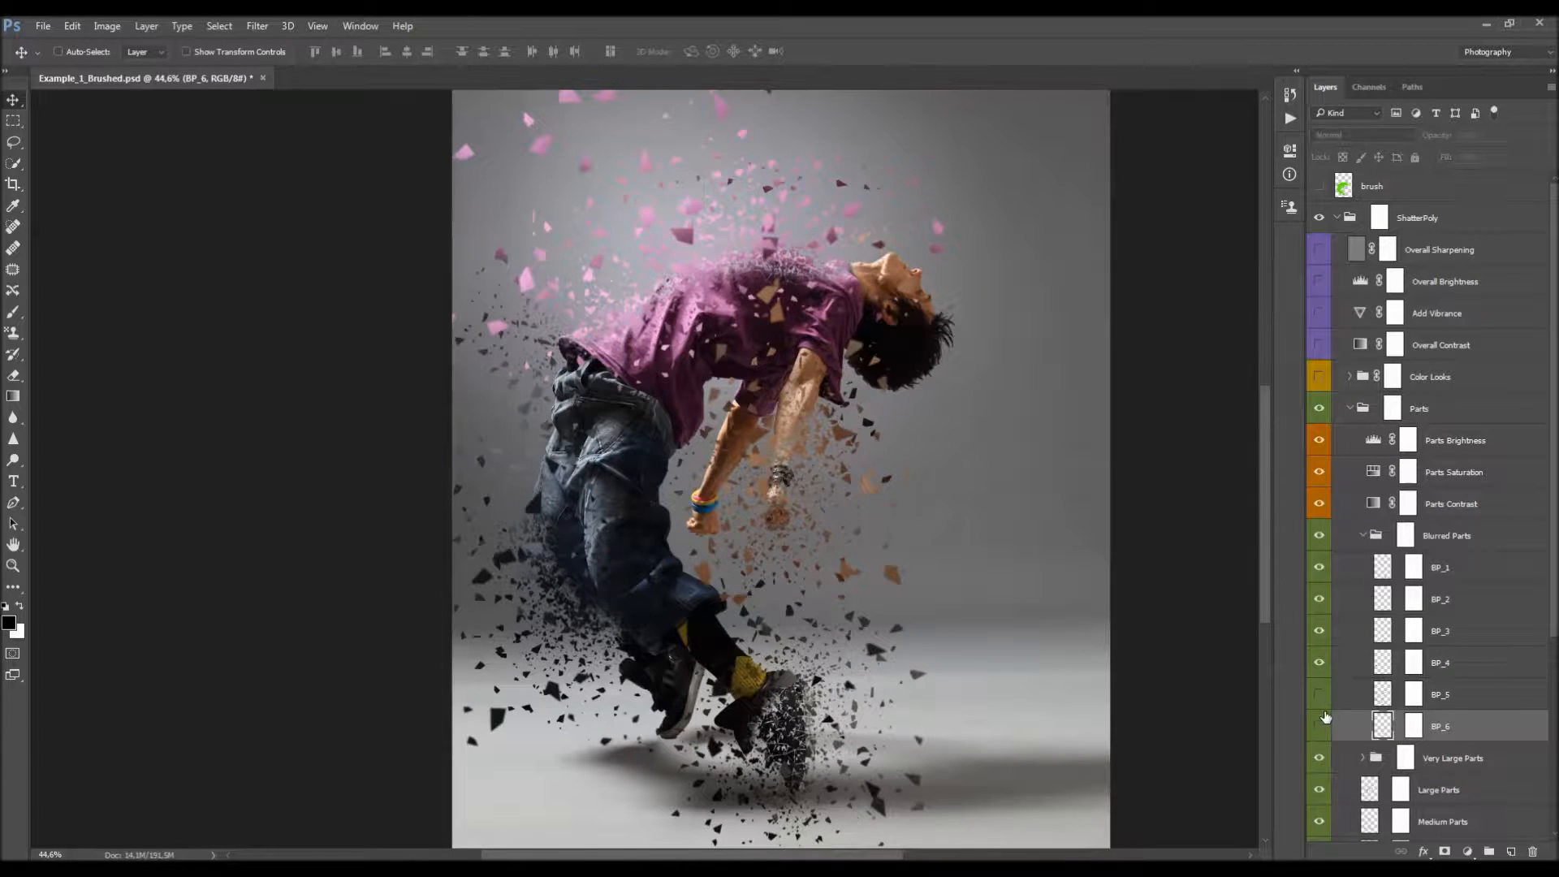
left_click(1364, 536)
- Review the Large, Medium and Small Parts layers, comparing the image with Medium Parts hidden and shown
key("space")
mouse_move(981, 449)
left_mouse_down()
mouse_move(972, 397)
mouse_move(998, 452)
left_mouse_up()
left_click(1453, 602)
left_click(1450, 631)
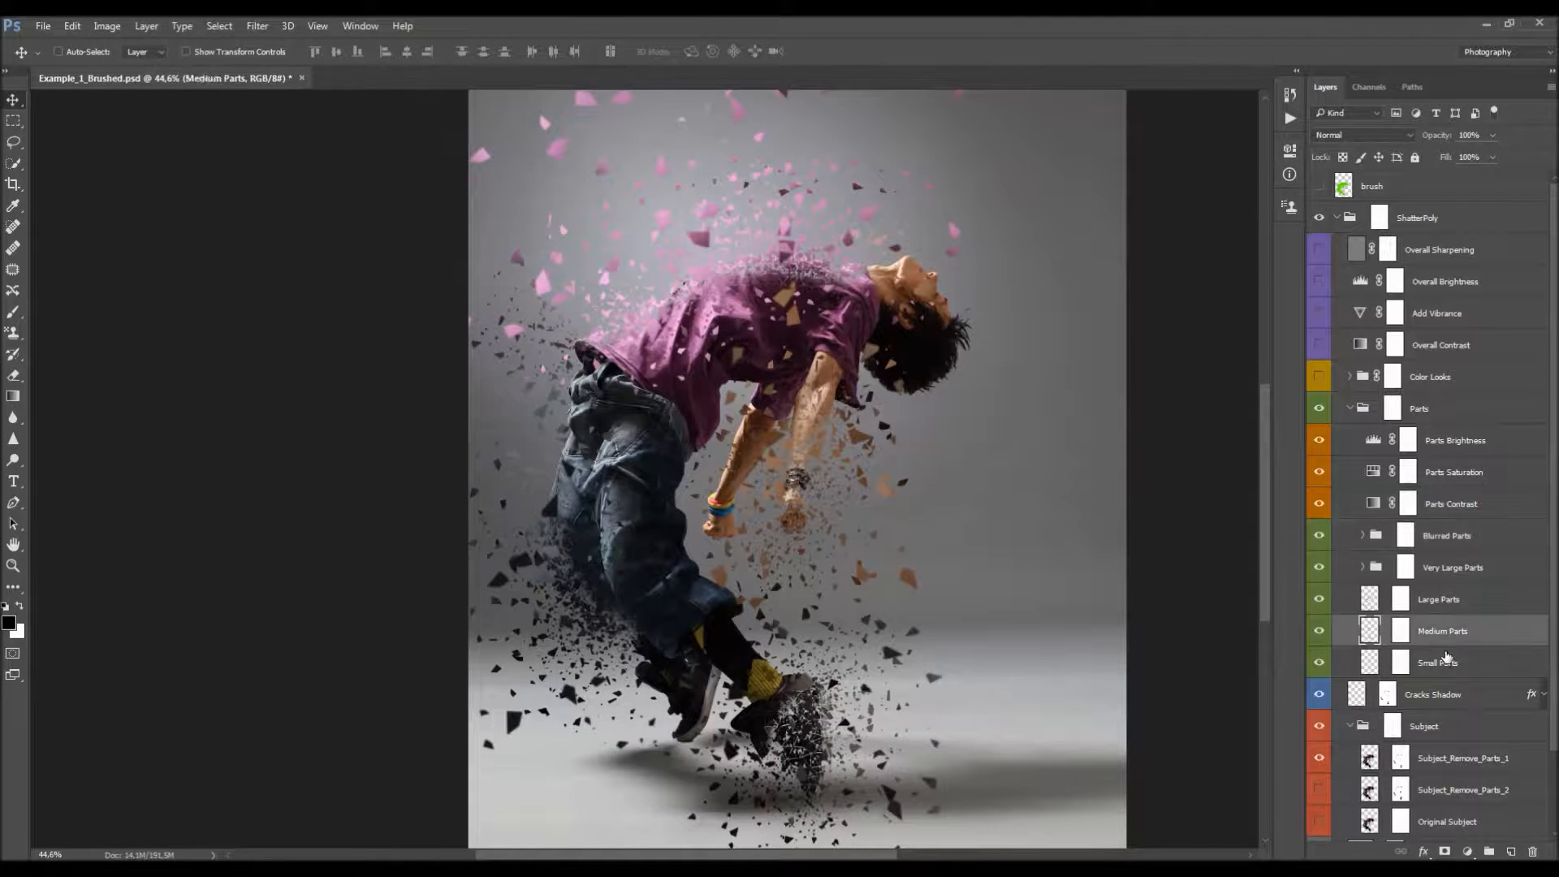
left_click(1447, 661)
left_click(1323, 631)
left_click(1323, 631)
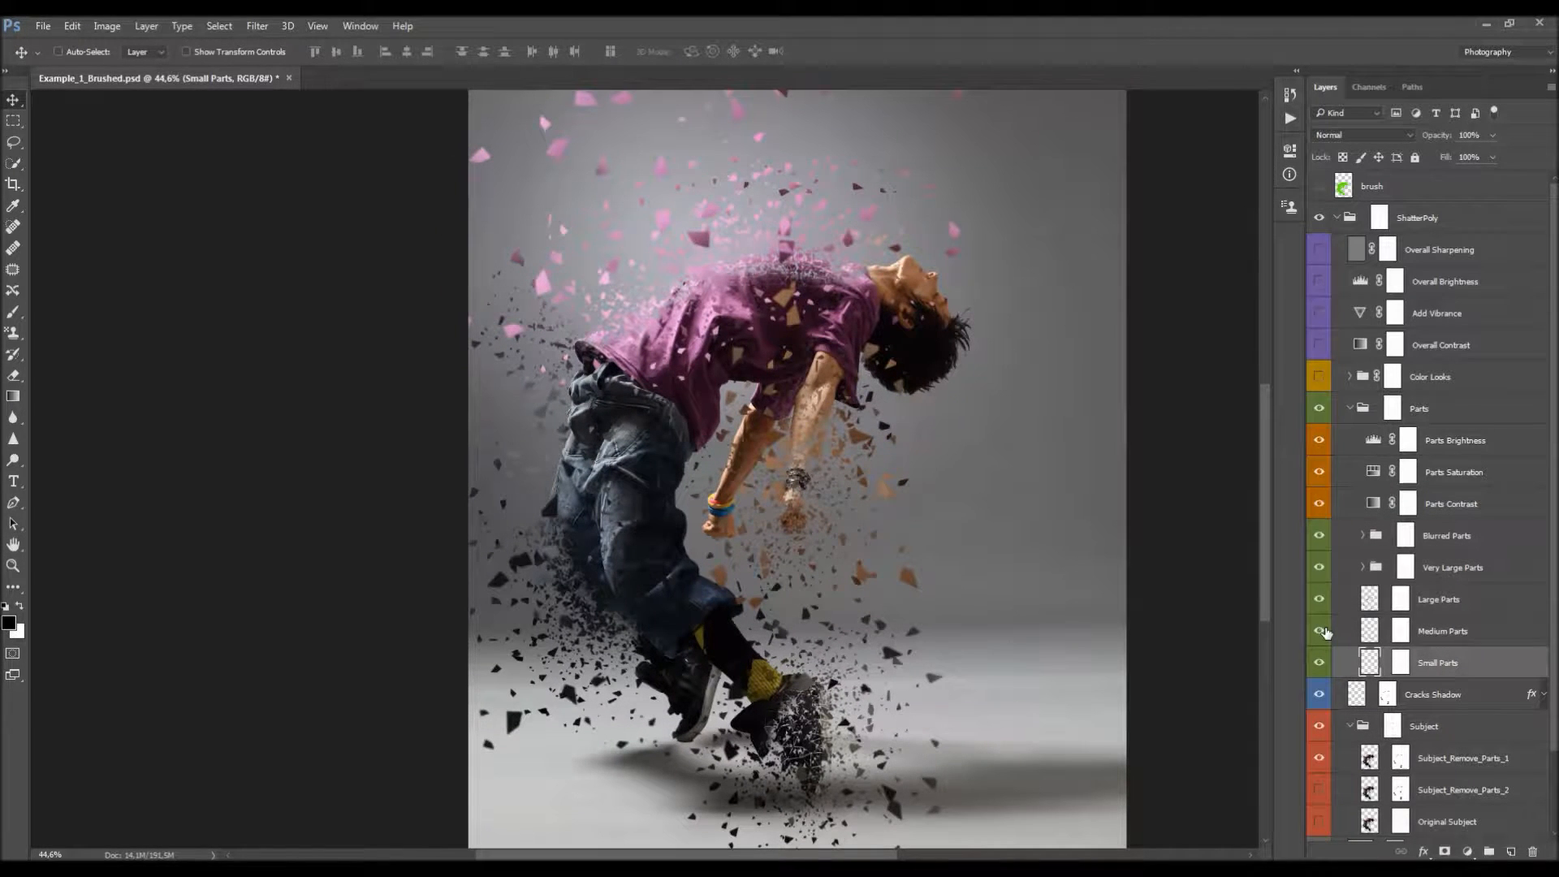
- Expand the Very Large Parts group and inspect its layers VLP_1 and VLP_4
left_click(1455, 598)
left_click(1363, 567)
left_click(1425, 601)
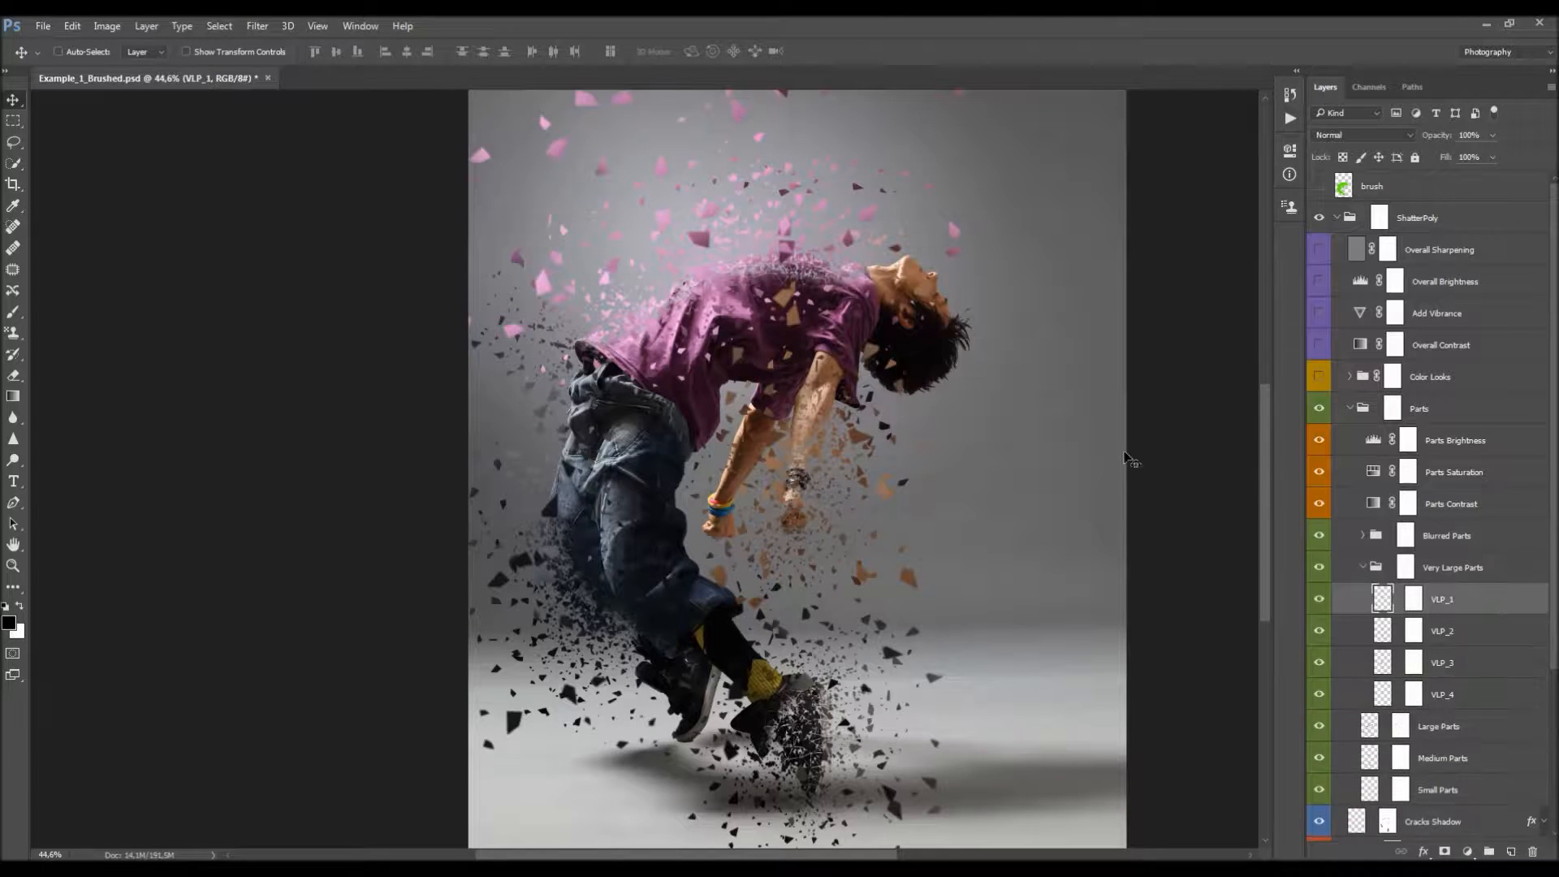
left_click_drag(723, 206, 867, 227)
left_click(1445, 694)
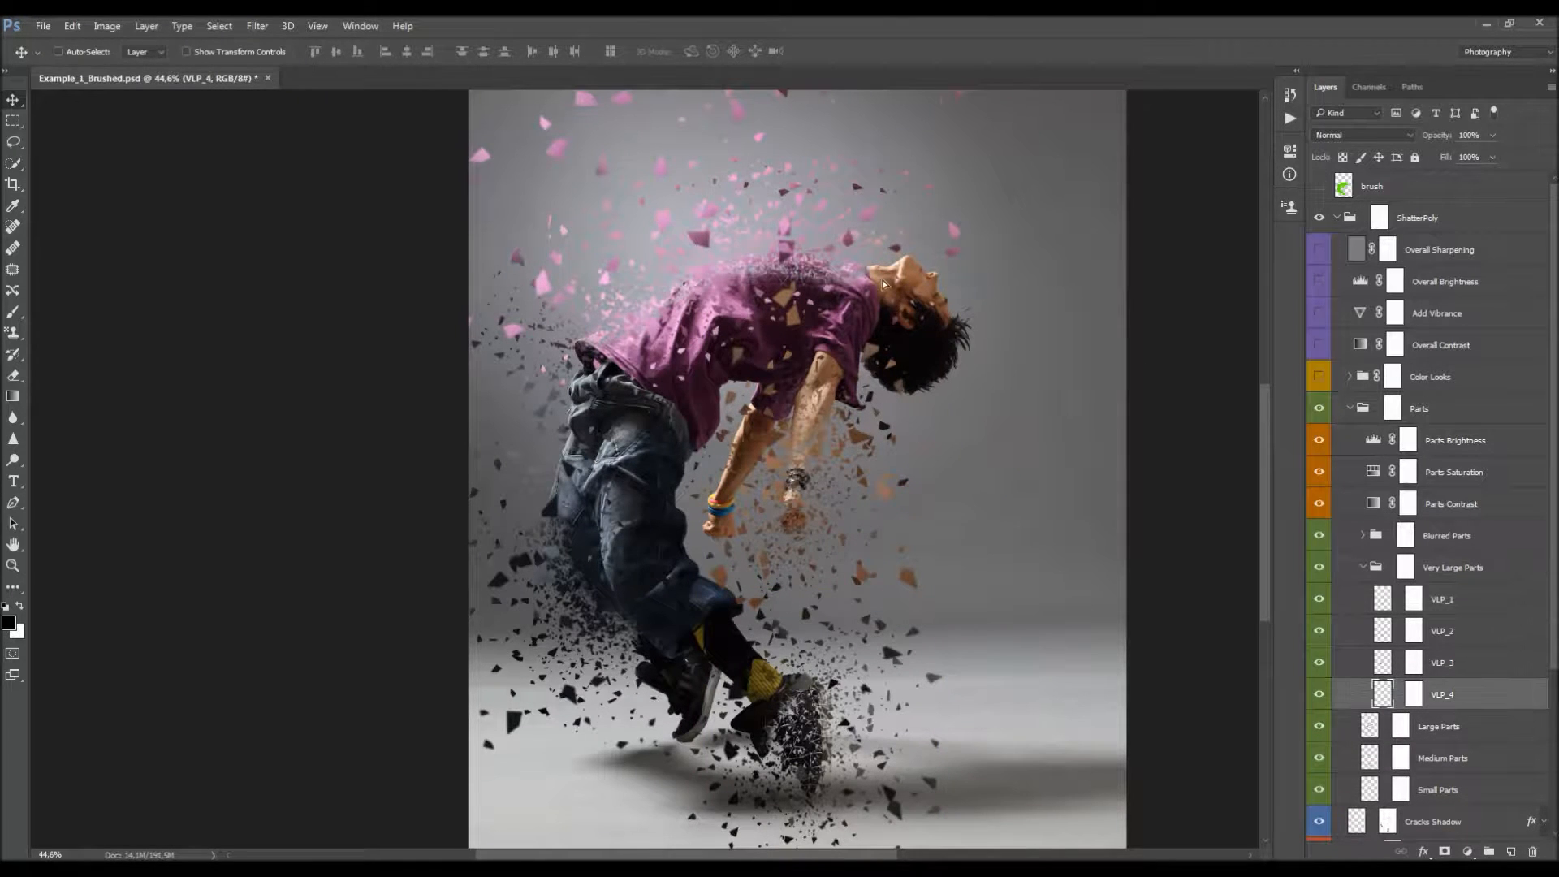
- Try rotating the pieces of the BP_2 layer by 30° and scaling them to 106.9% with Free Transform
left_click(1363, 536)
left_click(1450, 597)
left_click_drag(860, 357, 813, 377)
key("ctrl+t")
left_click_drag(894, 242, 1144, 333)
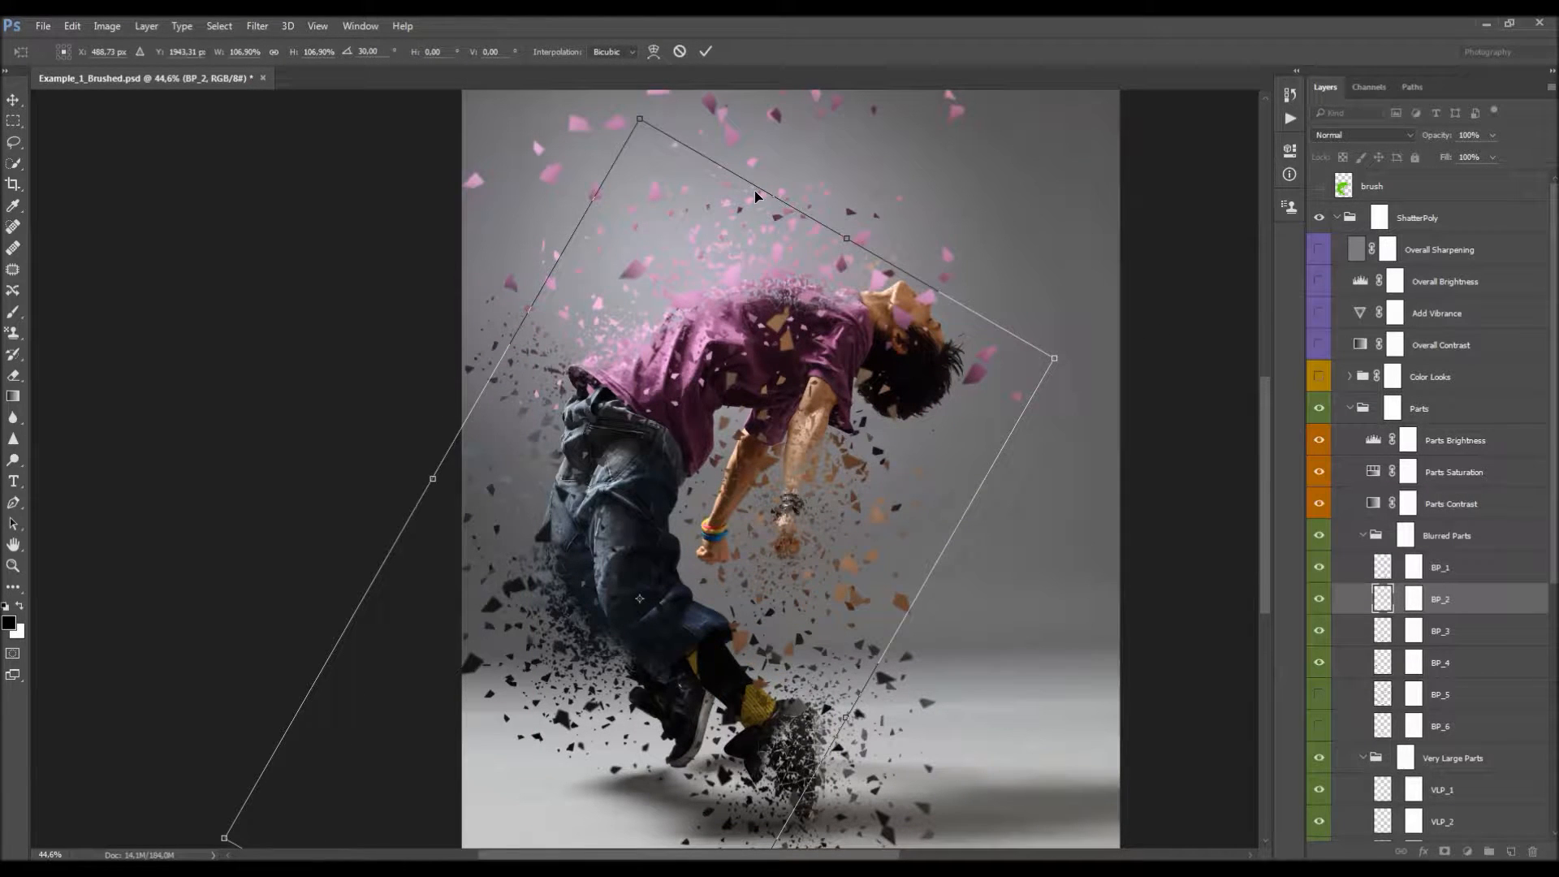
key("Return")
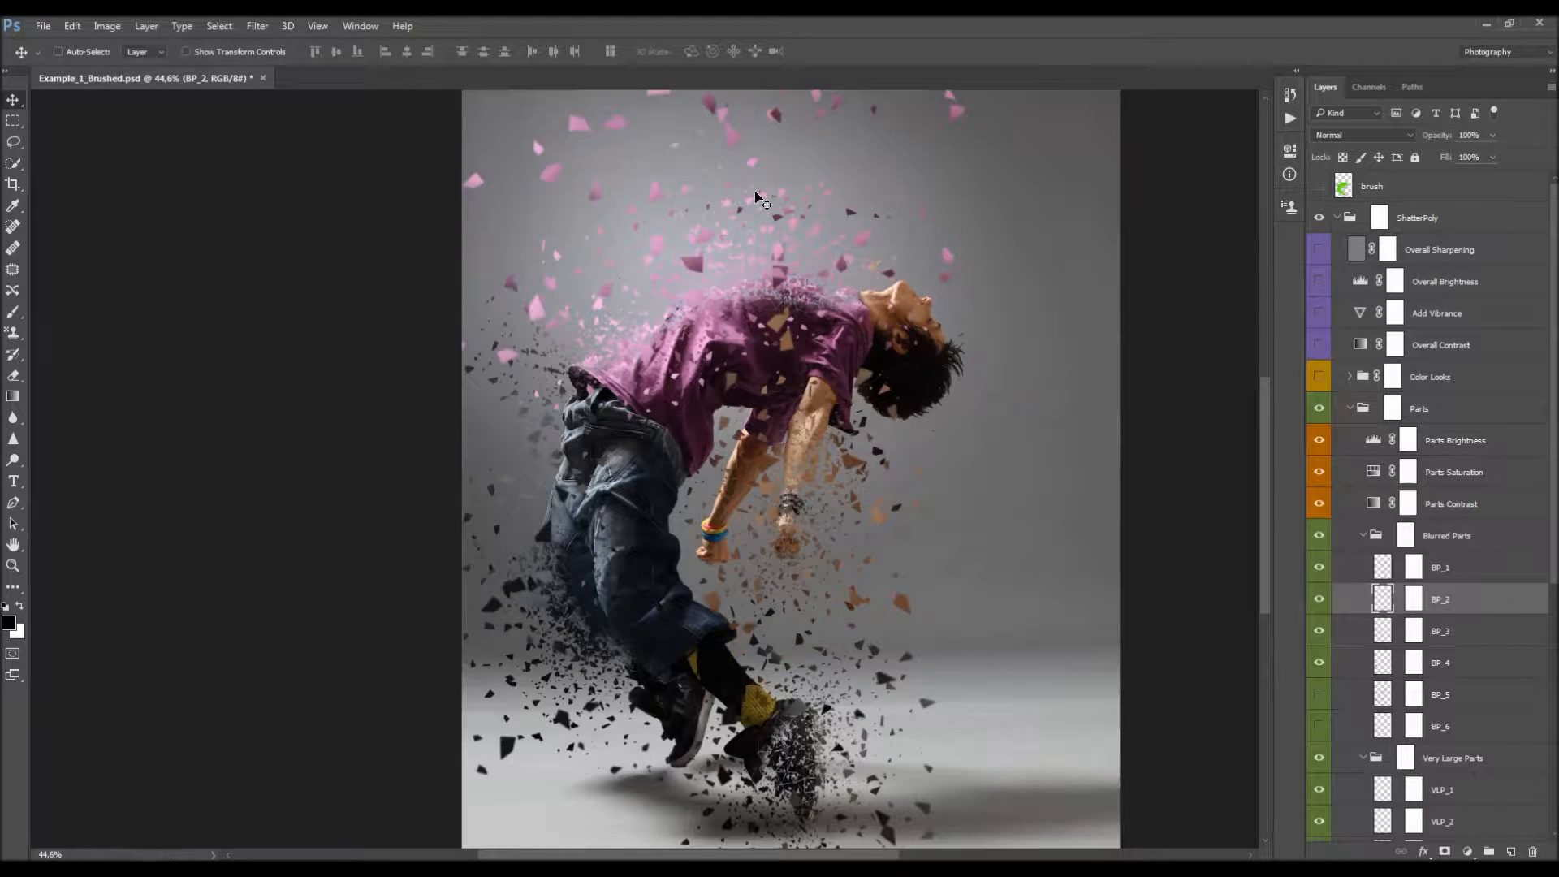
- Compare the image with the BP_2 layer hidden and shown, leaving it visible
left_click(1319, 599)
left_click(1319, 599)
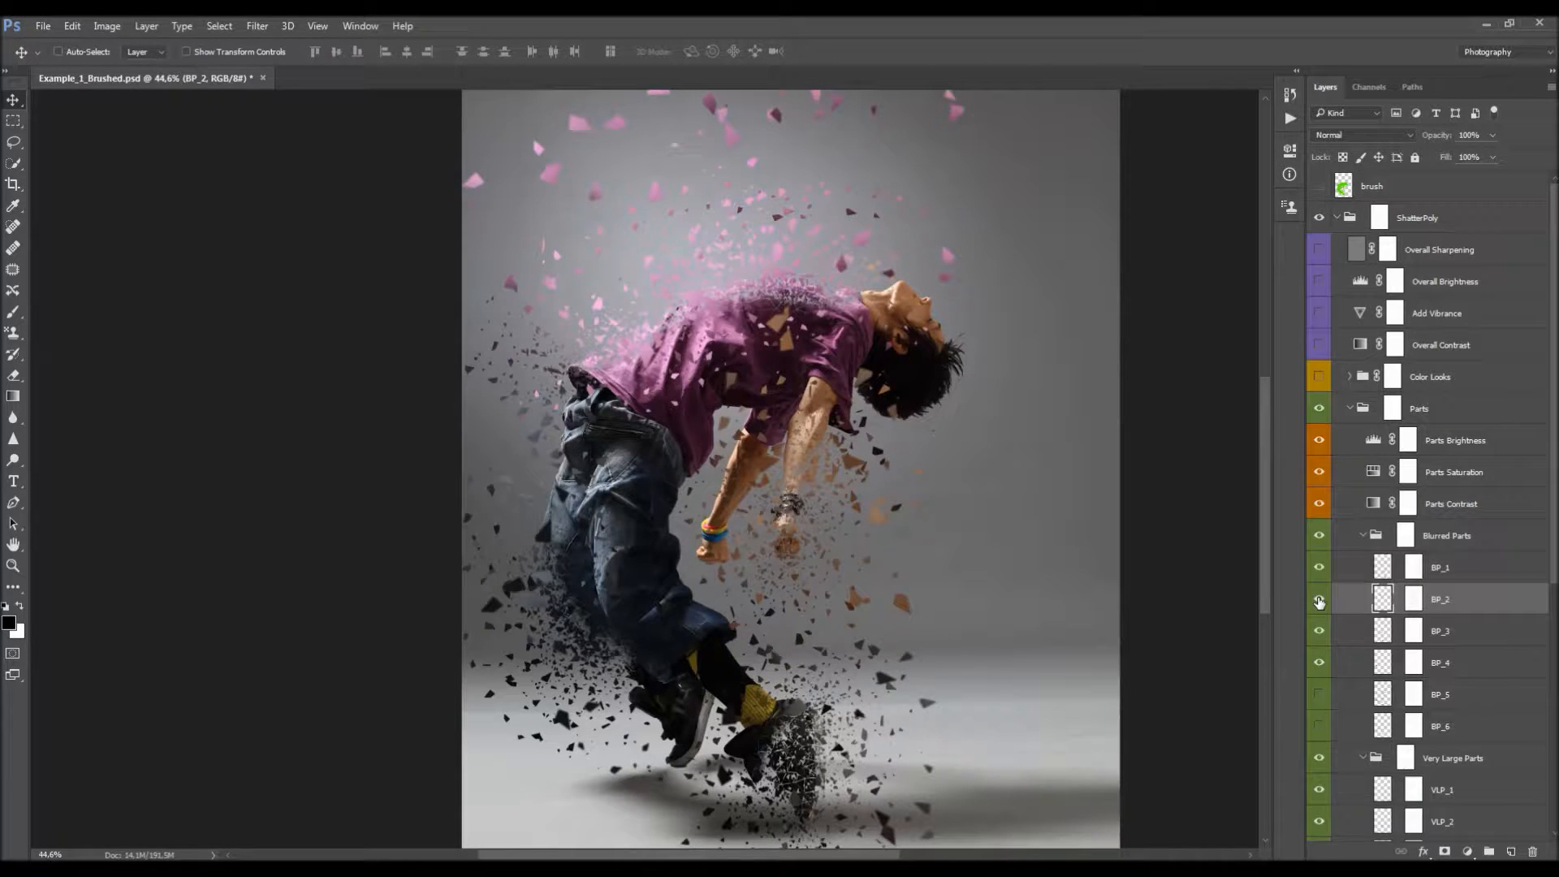
key("space")
left_click_drag(864, 256, 866, 295)
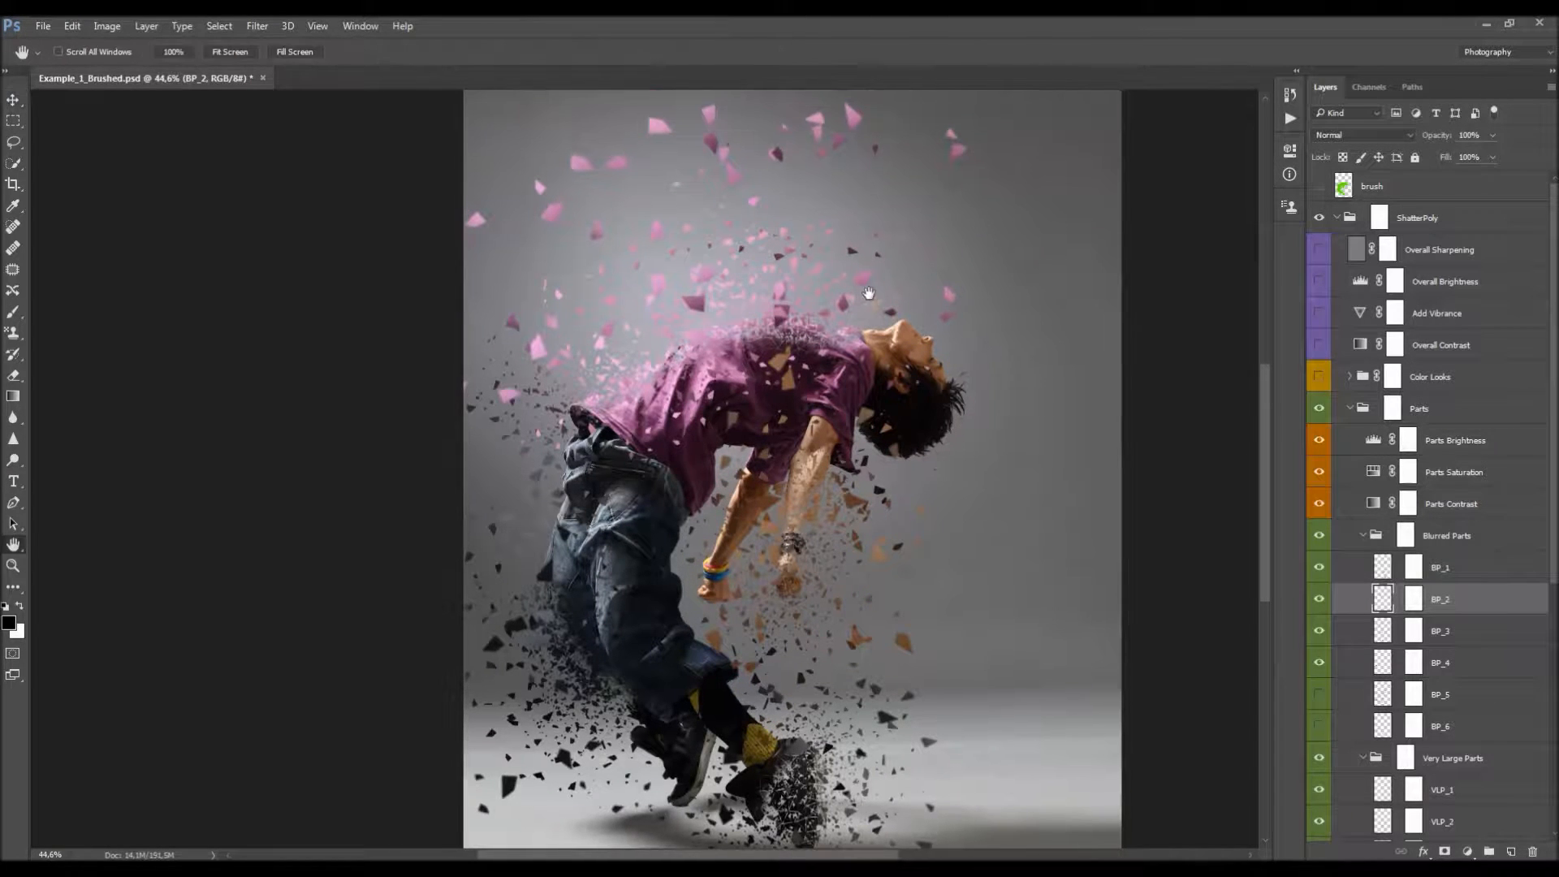
left_click(1318, 596)
left_click(1320, 601)
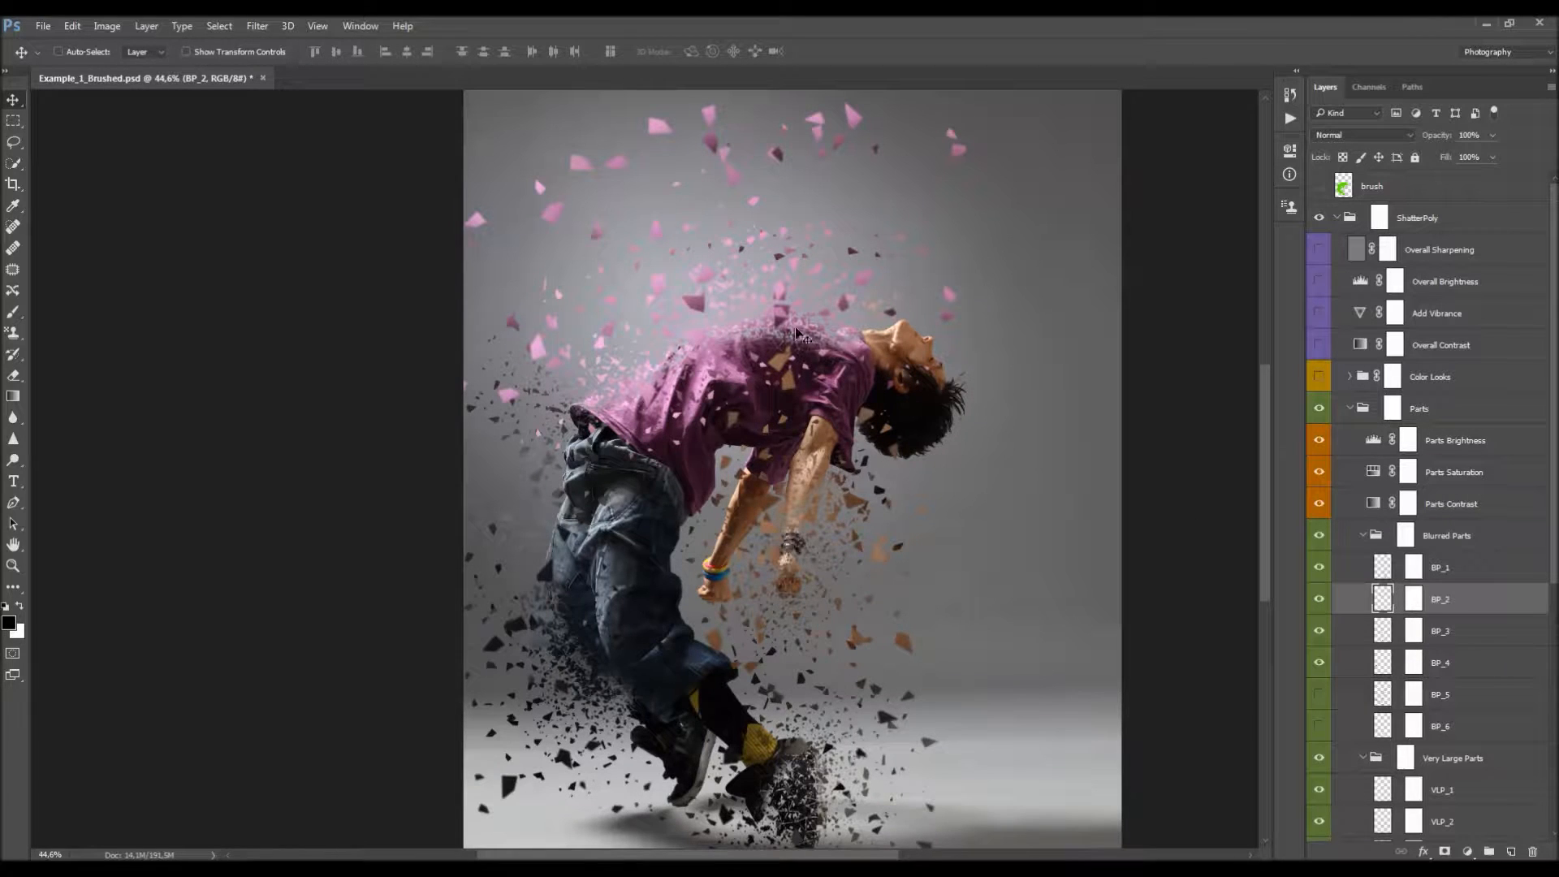
- Target the BP_2 layer mask and set up a round brush with black as the foreground color
left_click(1413, 598)
key("x")
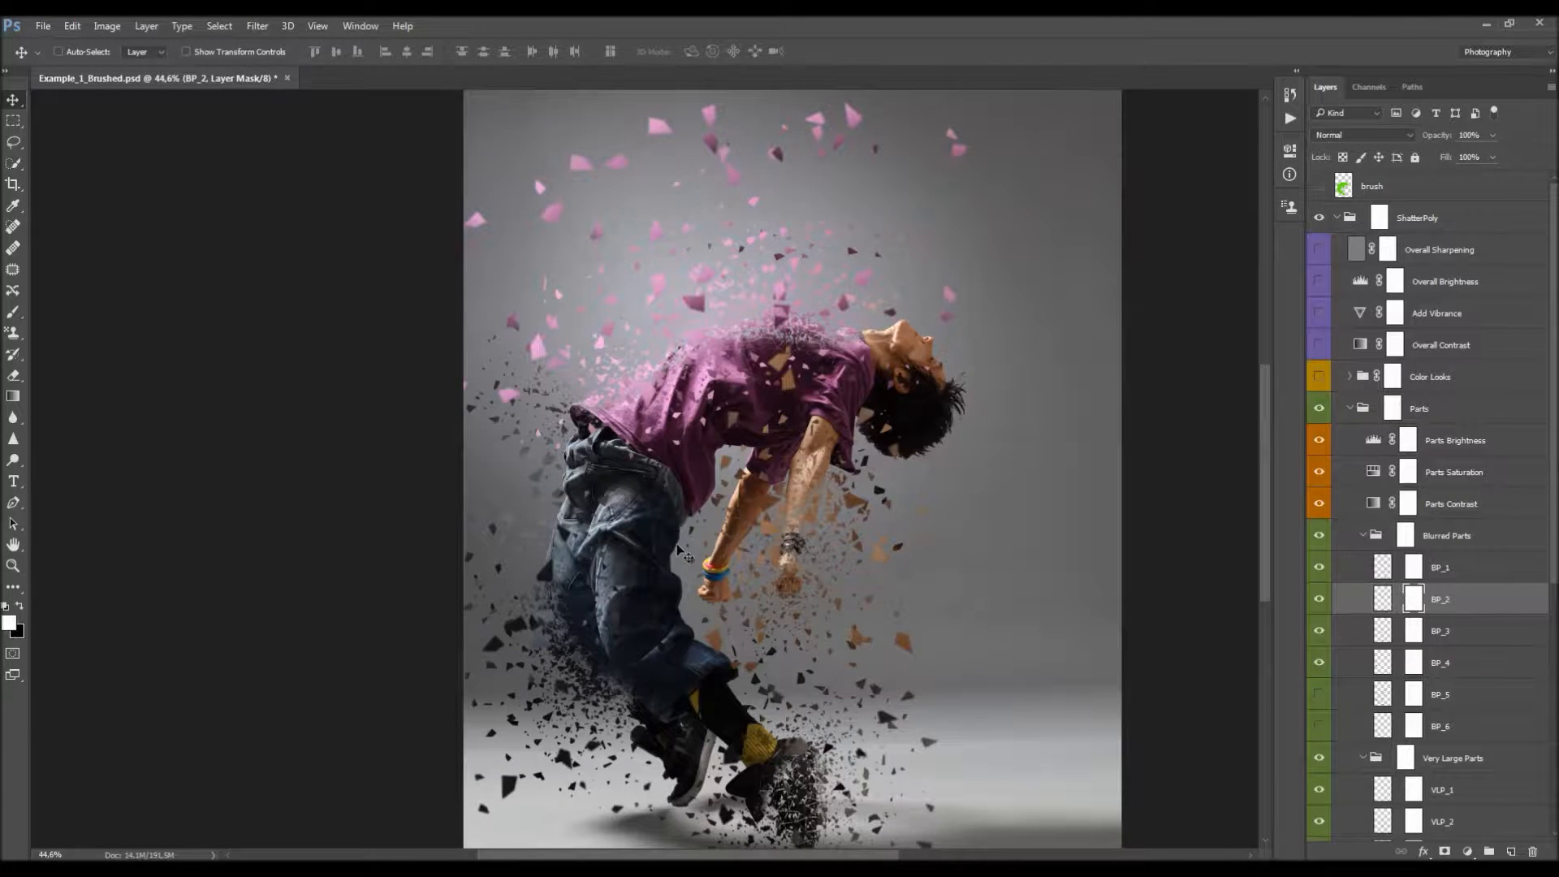
key("b")
key("x")
right_click(815, 573)
double_click(771, 609)
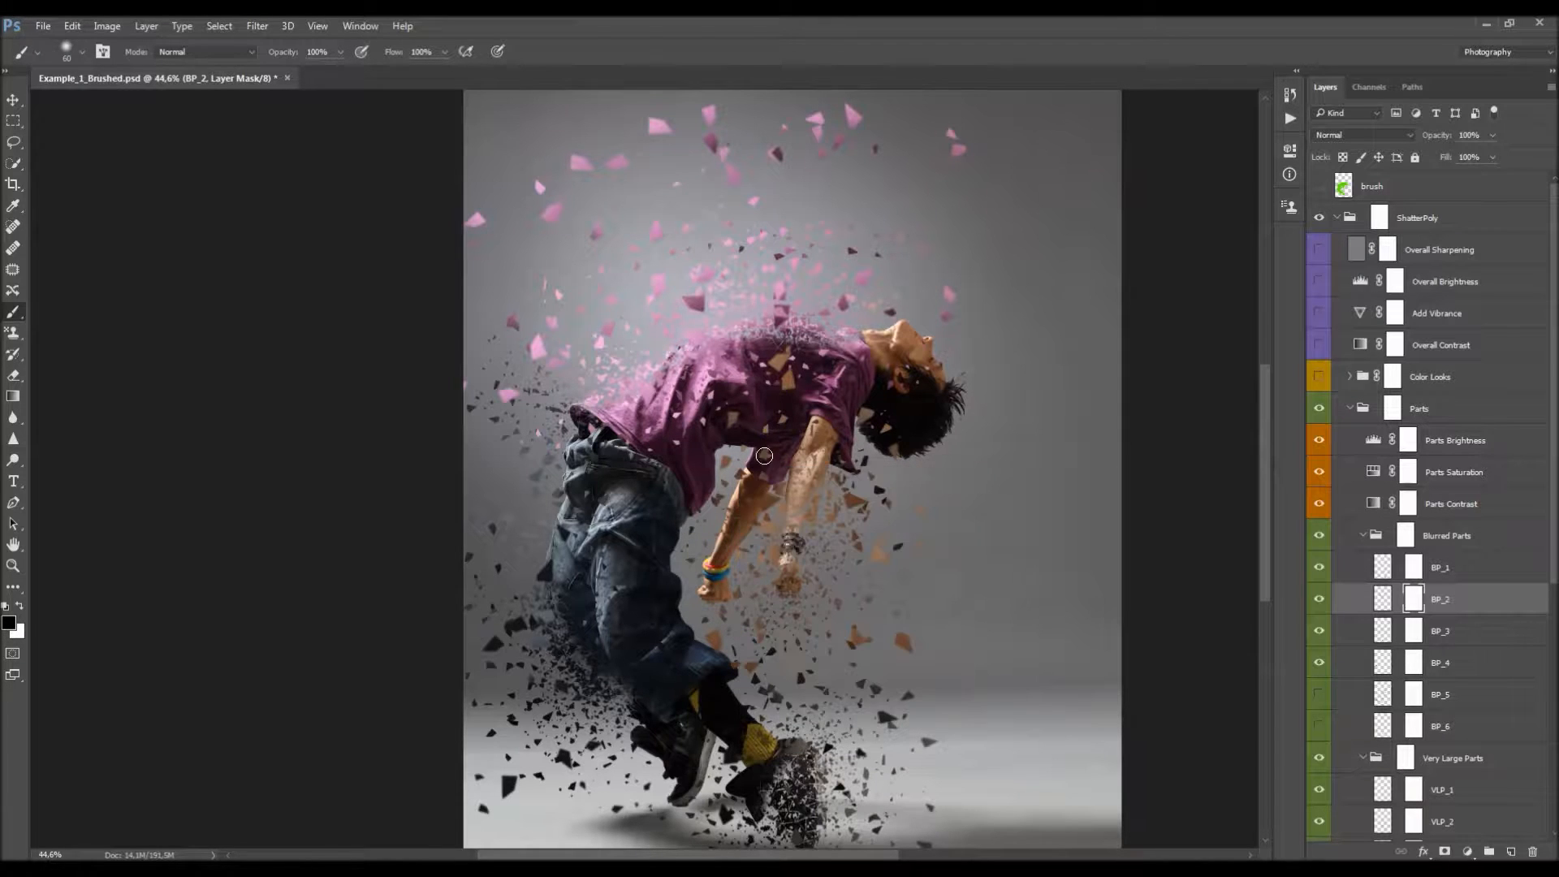
- Try masking out pieces of the BP_2 layer with an enlarged brush, and undo the stroke
key("bracketright")
key("bracketright")
key("bracketright")
key("bracketright")
key("ctrl+z")
key("ctrl+space")
left_click_drag(744, 409, 785, 407)
key("space")
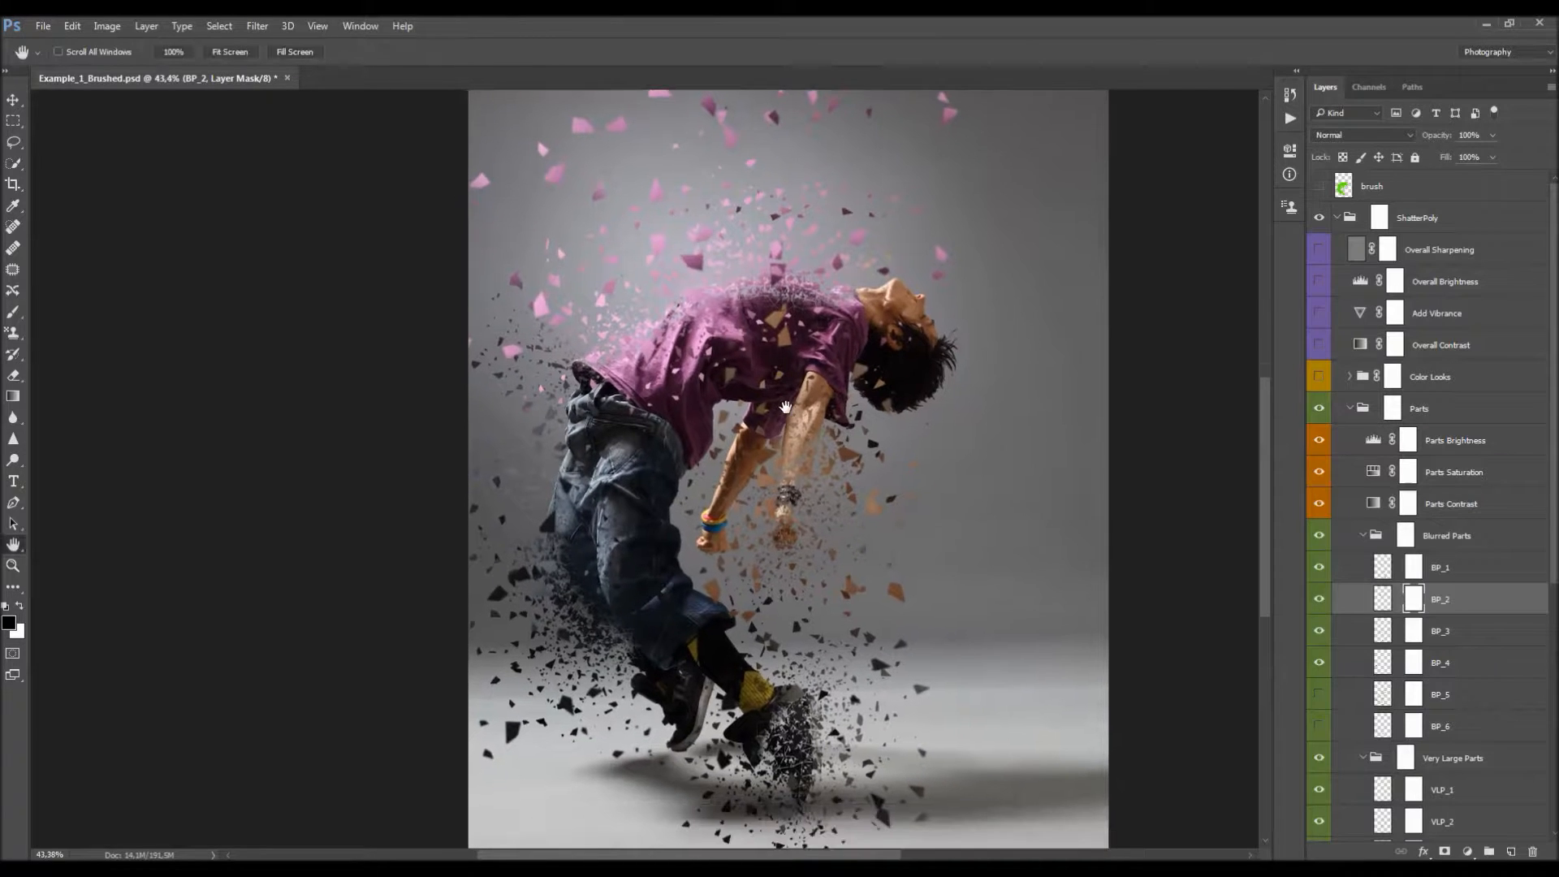
- Try hiding the pieces above the dancer's back with black on the Parts group mask, and refill the mask with white
left_click(1407, 539)
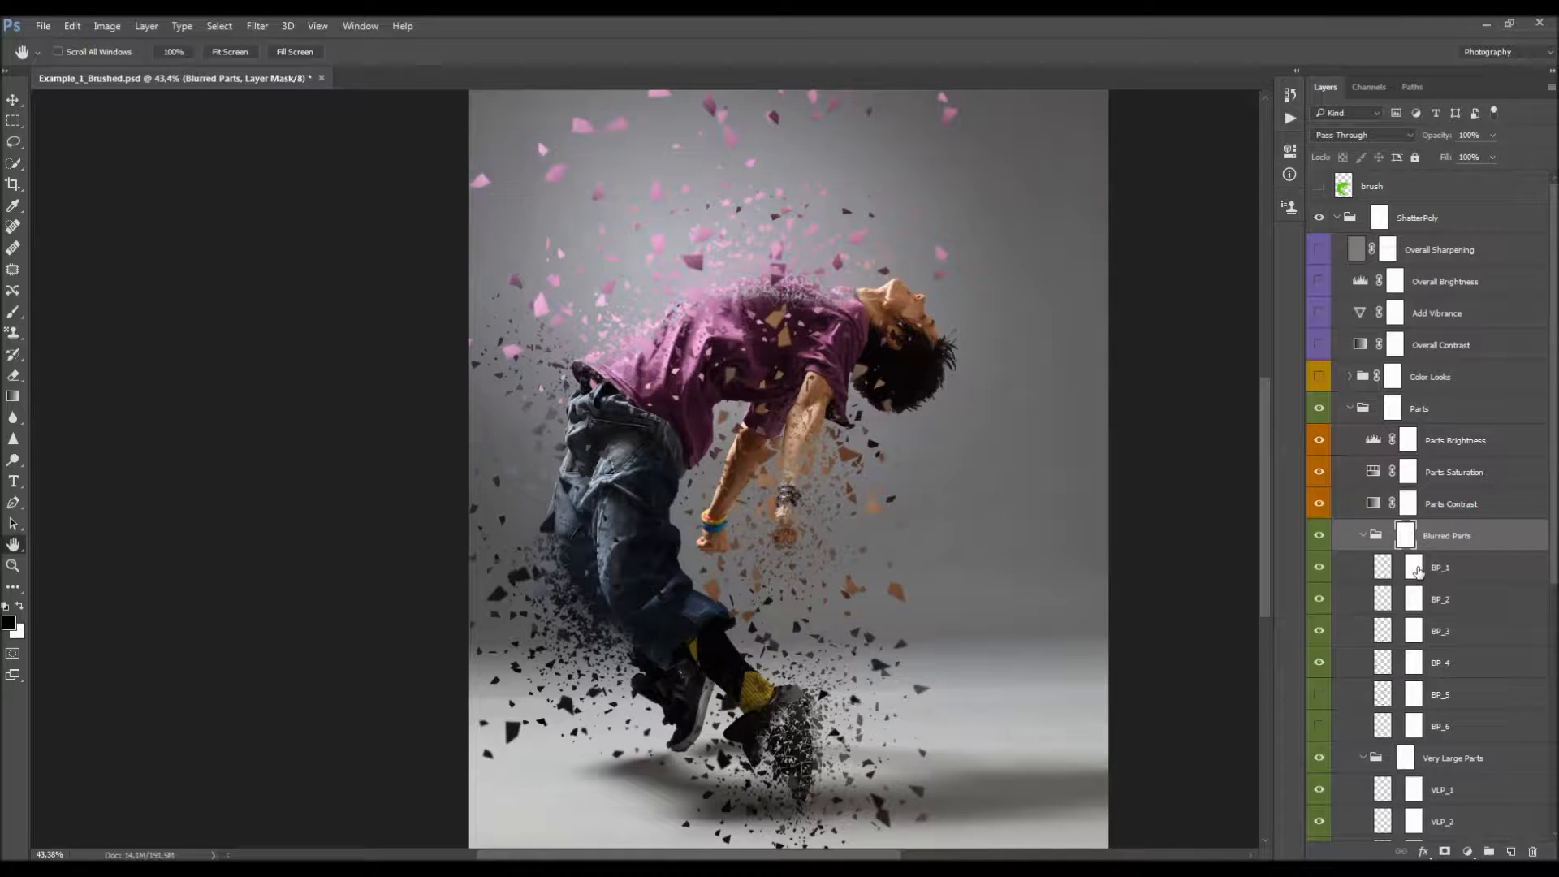
left_click(1392, 408)
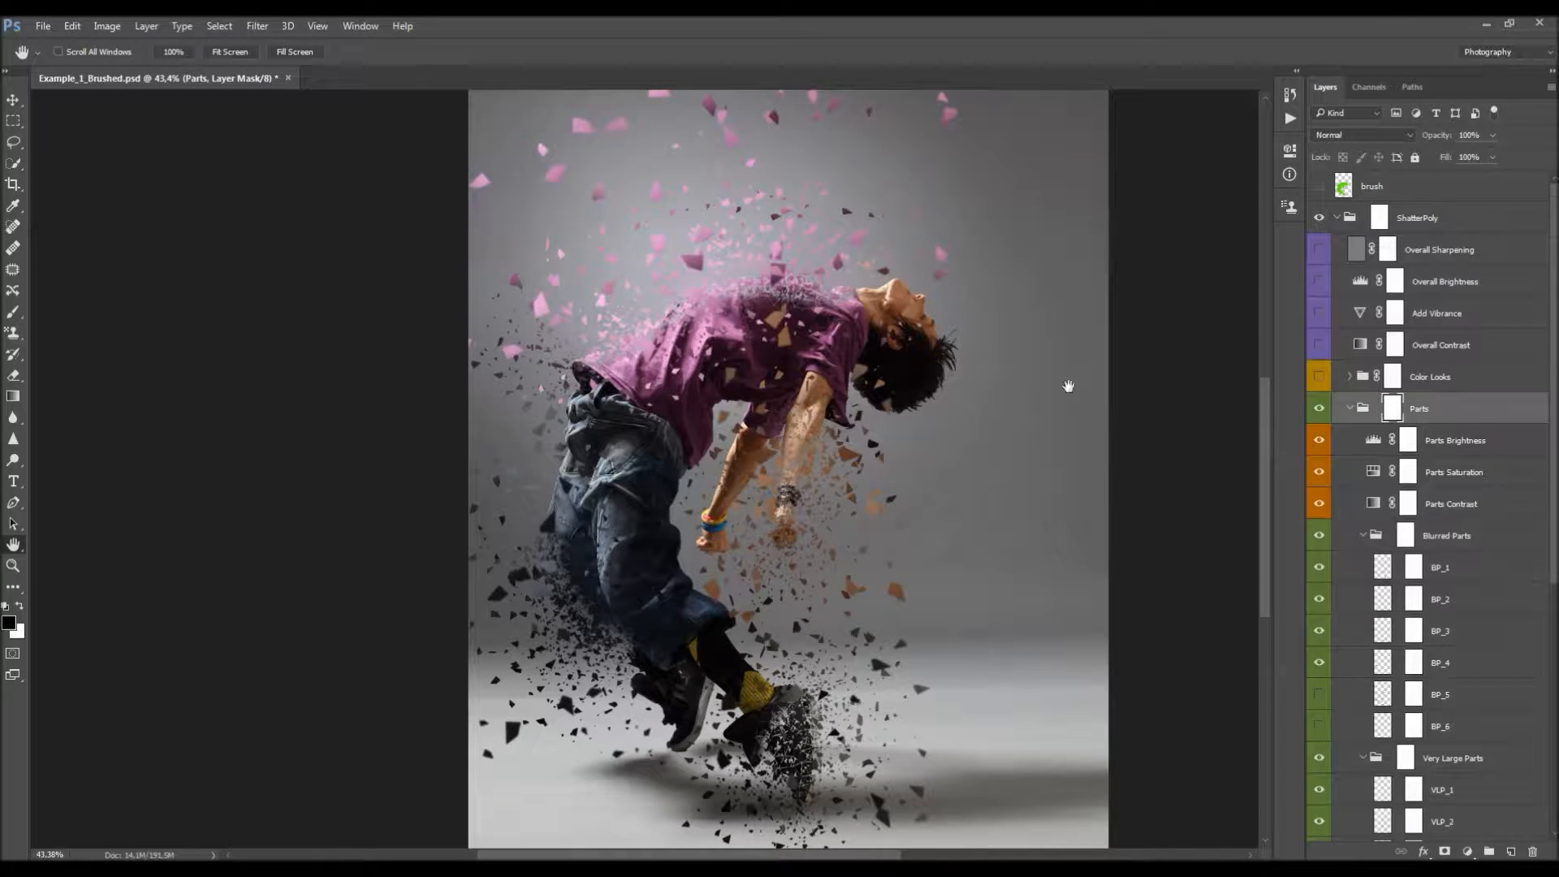
scroll(901, 357, "up", 2)
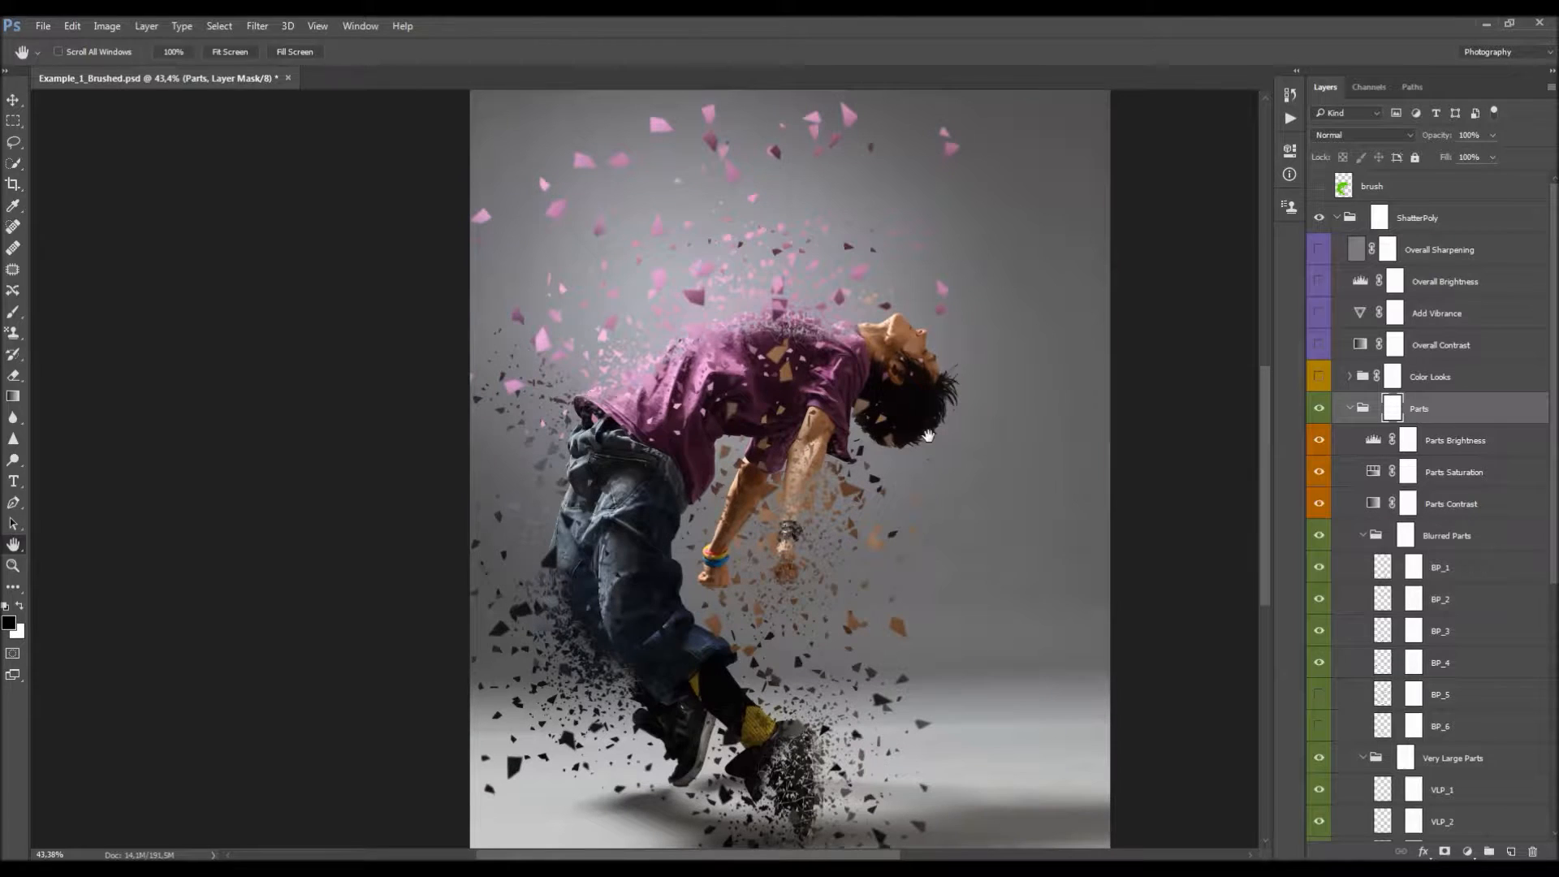
key("b")
mouse_move(787, 142)
left_mouse_down()
mouse_move(527, 257)
mouse_move(778, 289)
mouse_move(540, 339)
mouse_move(1204, 485)
left_mouse_up()
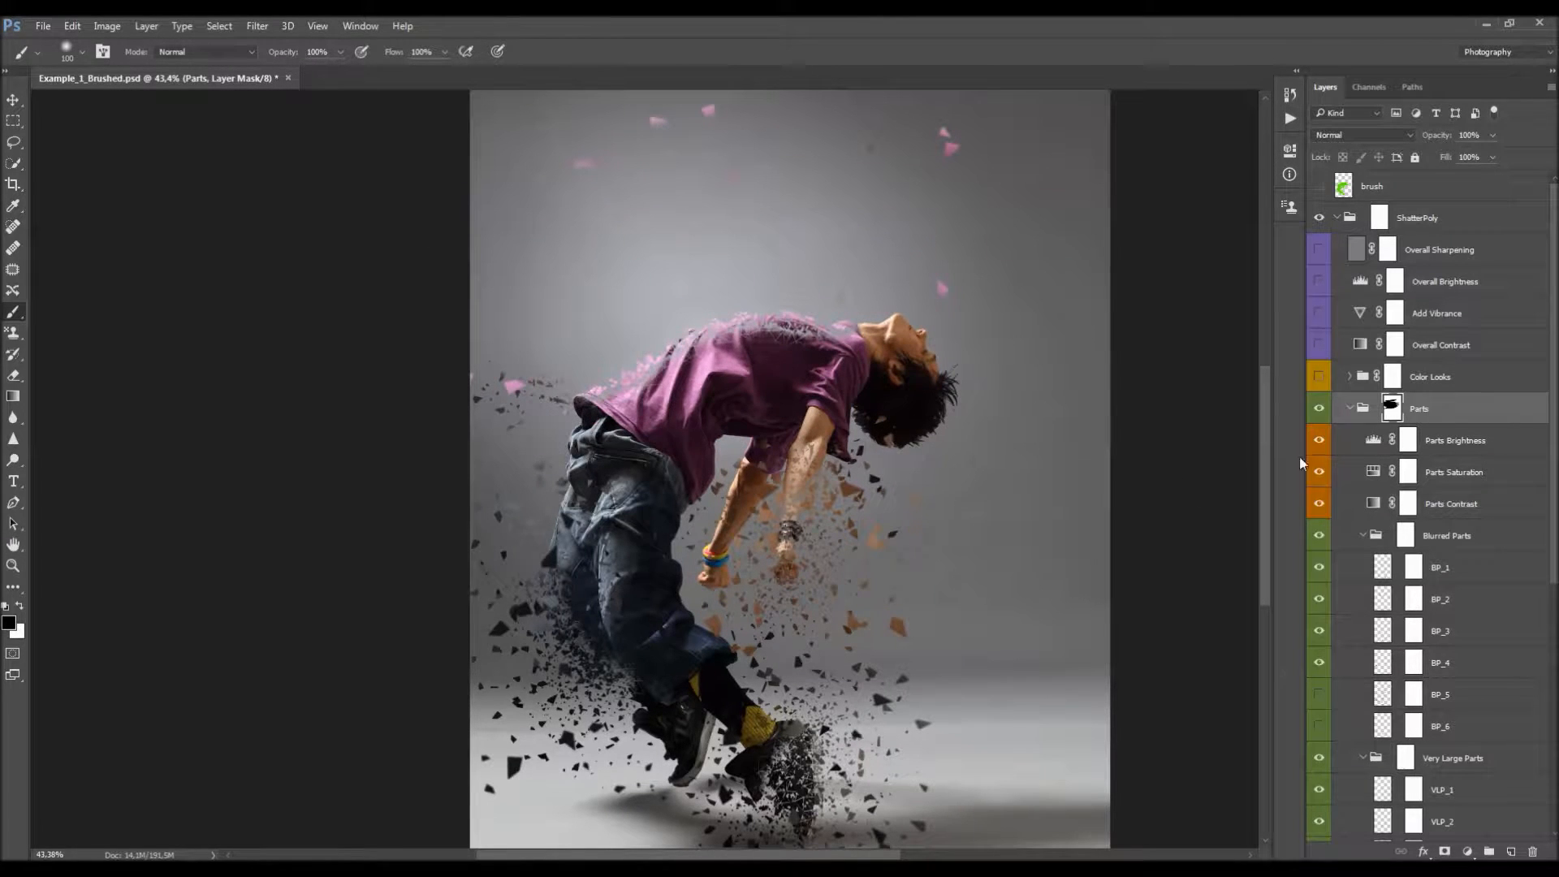
key("ctrl+BackSpace")
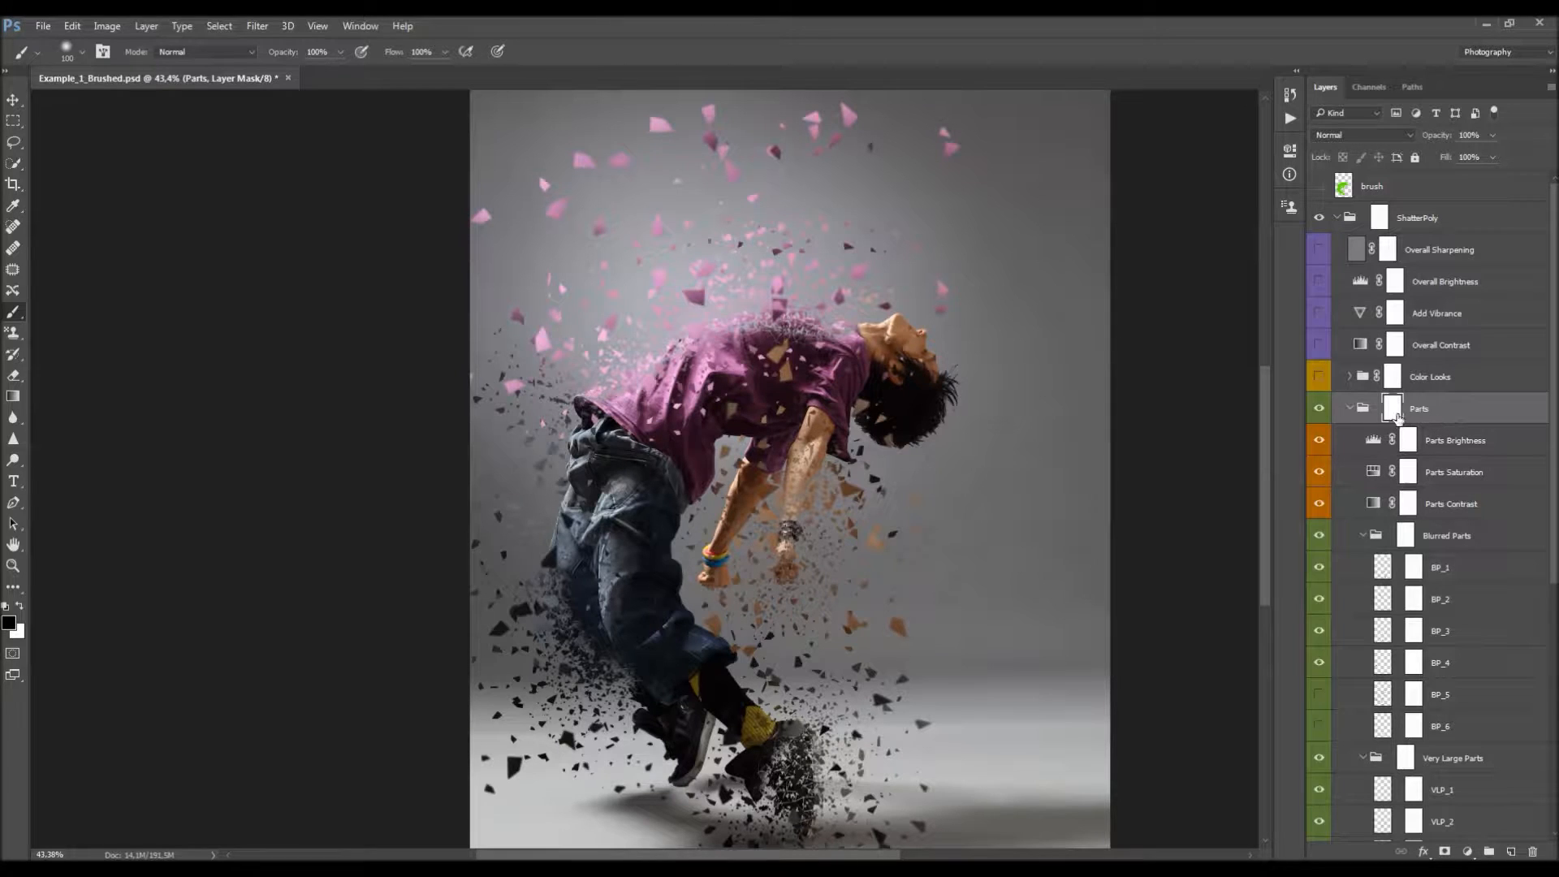
- Review the Blurred Parts group and its layers BP_1 to BP_6 with the whole image in view
key("ctrl+space")
key("space")
left_click_drag(978, 441, 857, 452)
left_click(1462, 533)
scroll(1437, 527, "down", 2)
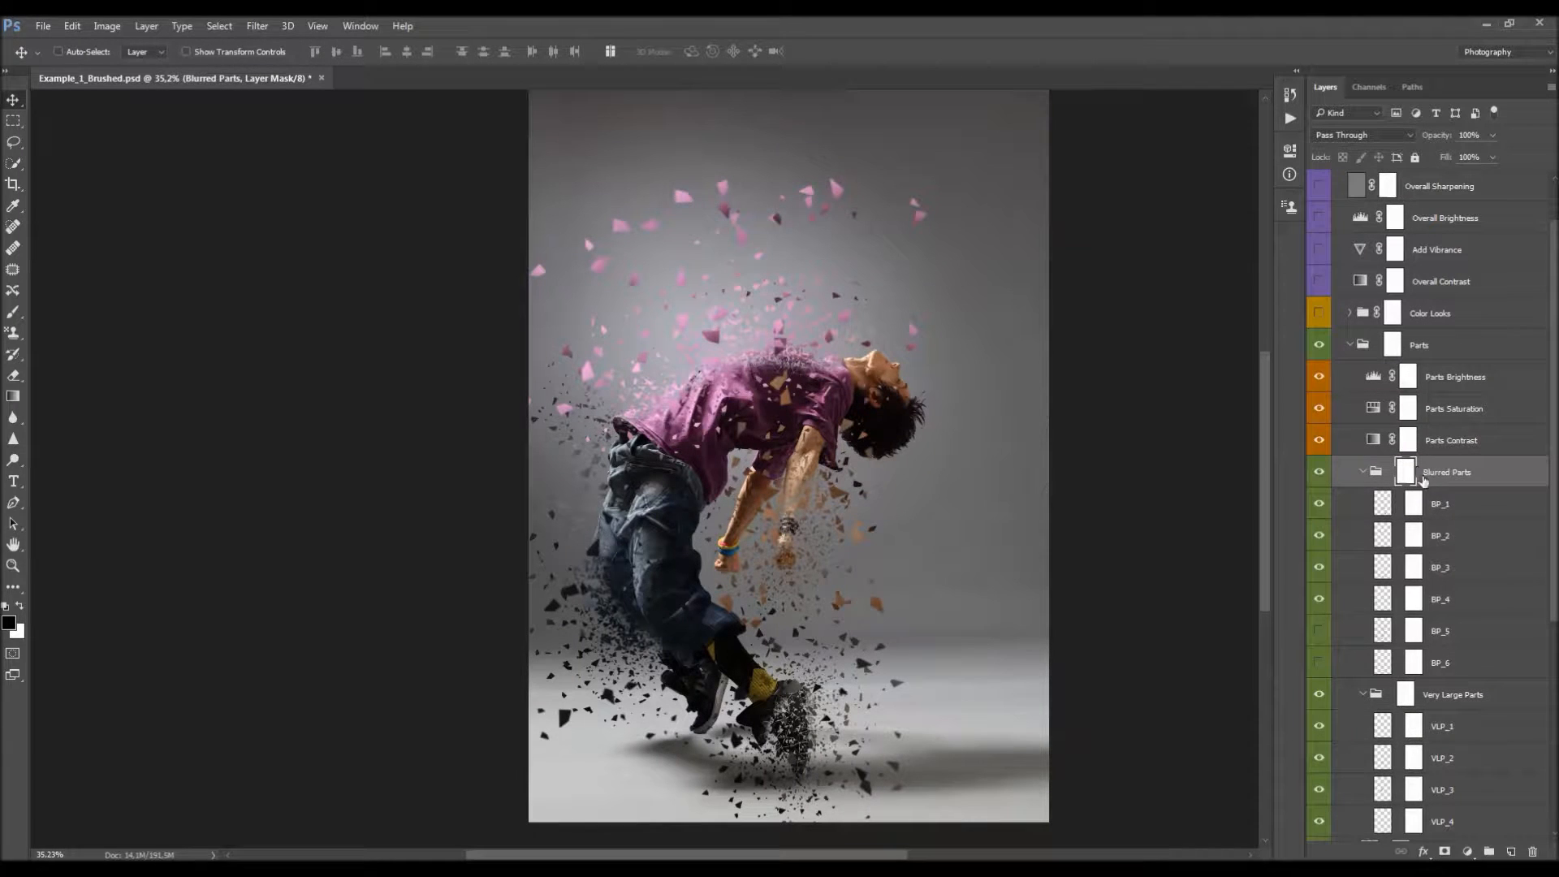
scroll(1437, 539, "down", 2)
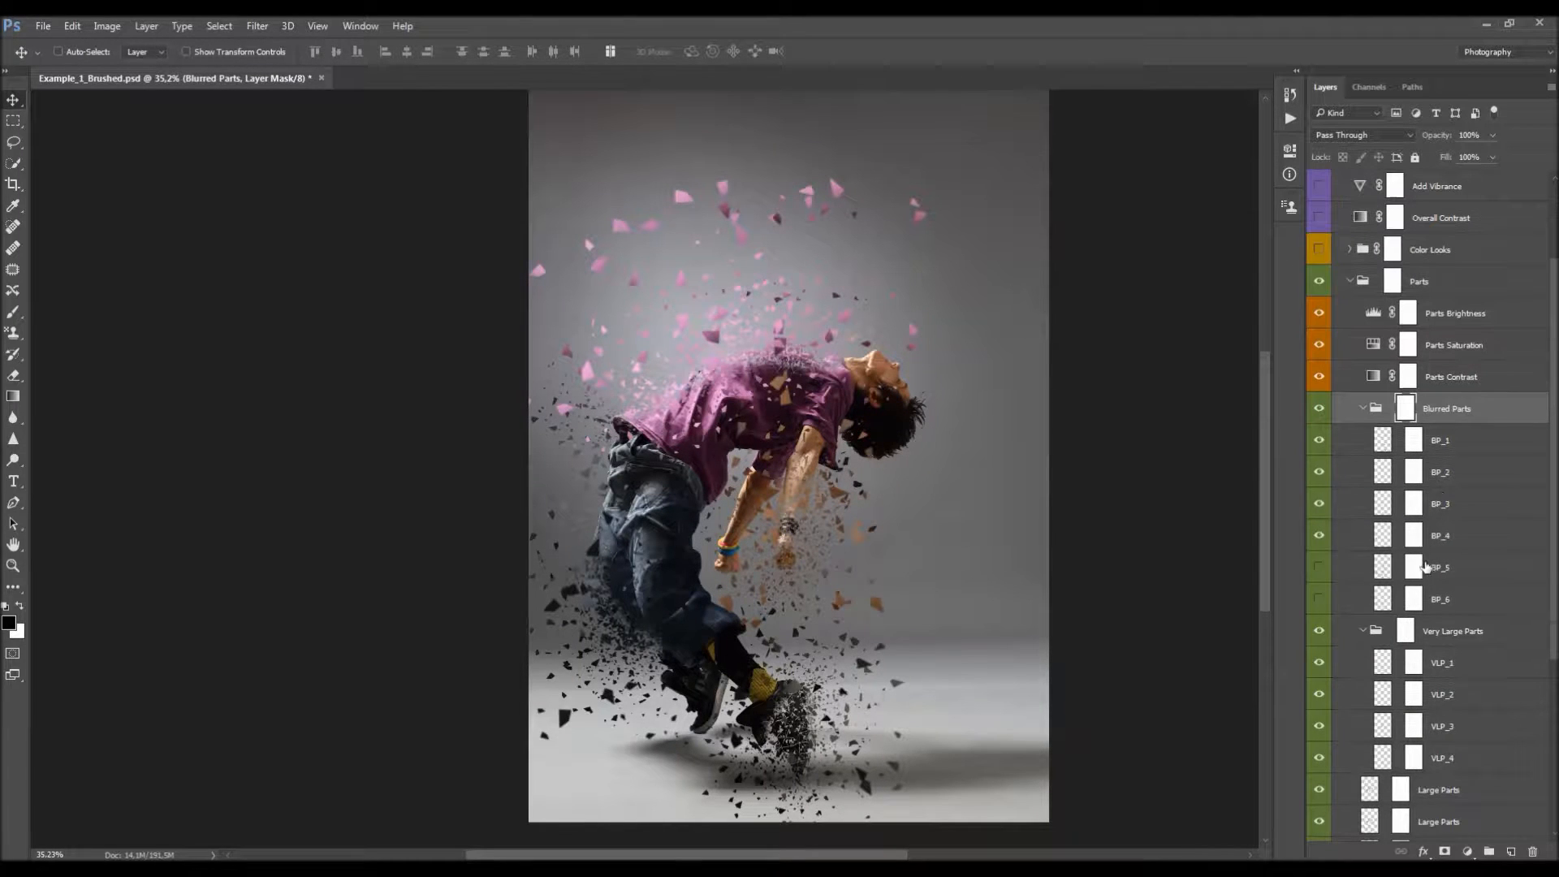
- Go through the Very Large Parts group and its individual layers, ending on the VLP_1 layer mask
left_click(1453, 632)
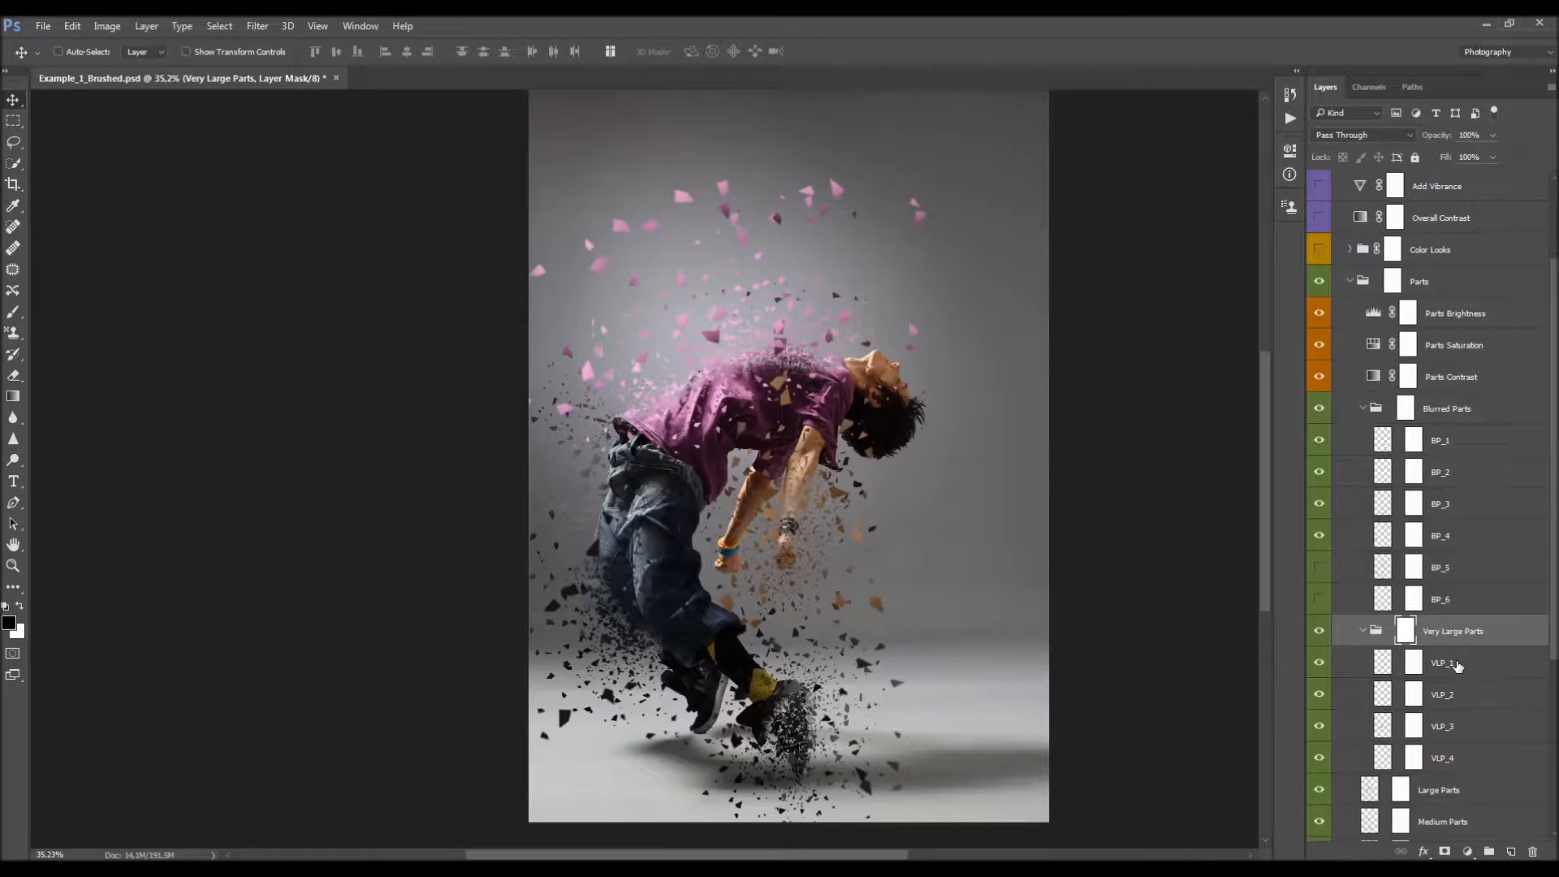
scroll(1470, 698, "down", 4)
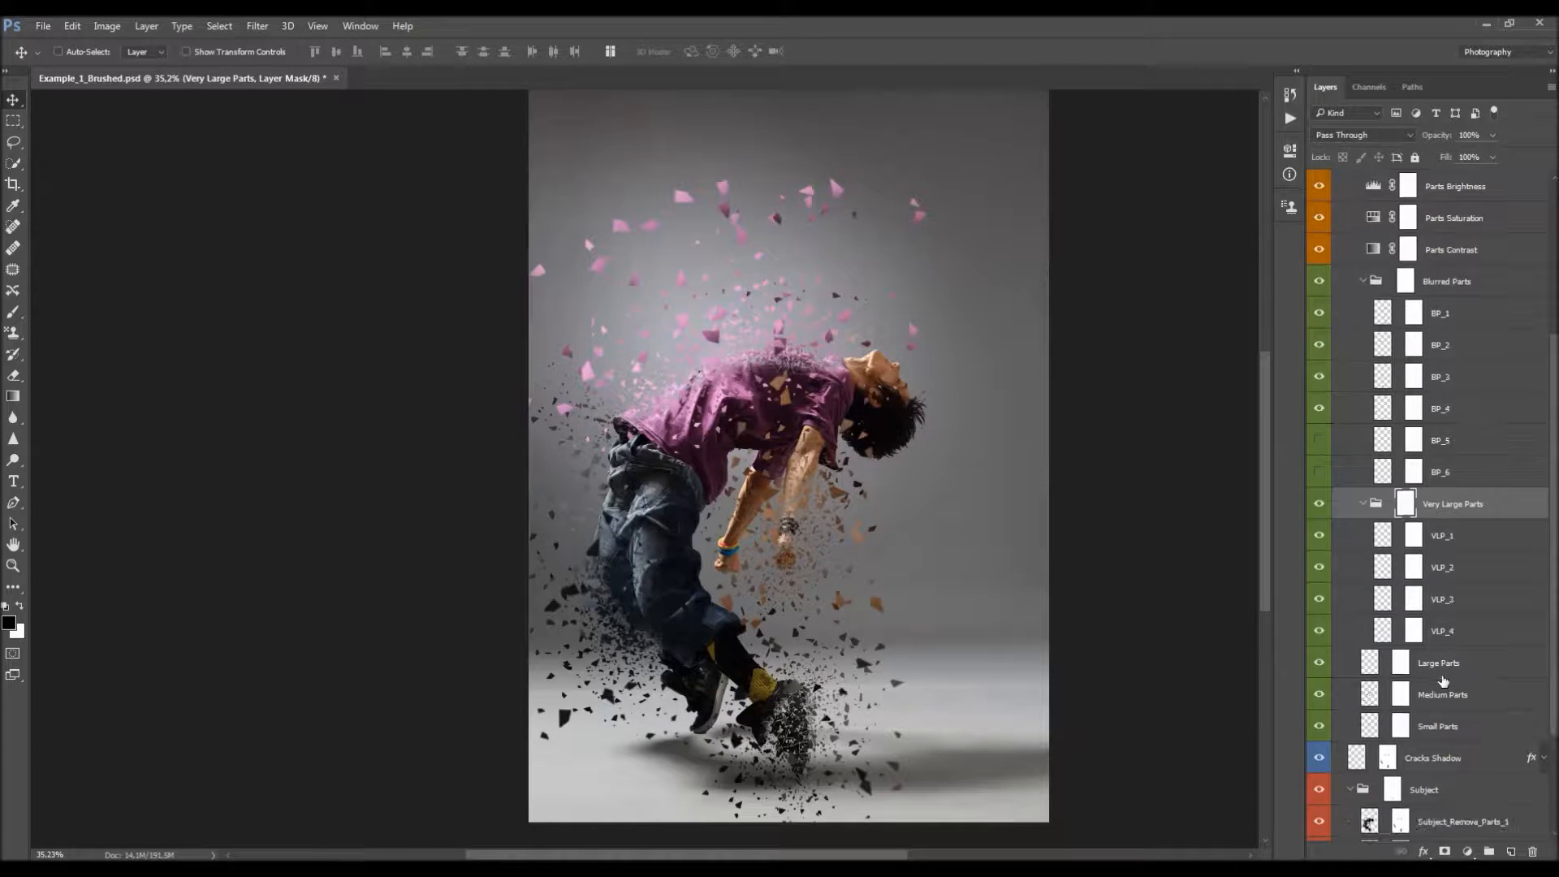
left_click(1457, 629)
left_click(1459, 600)
left_click(1461, 537)
left_click(1415, 537)
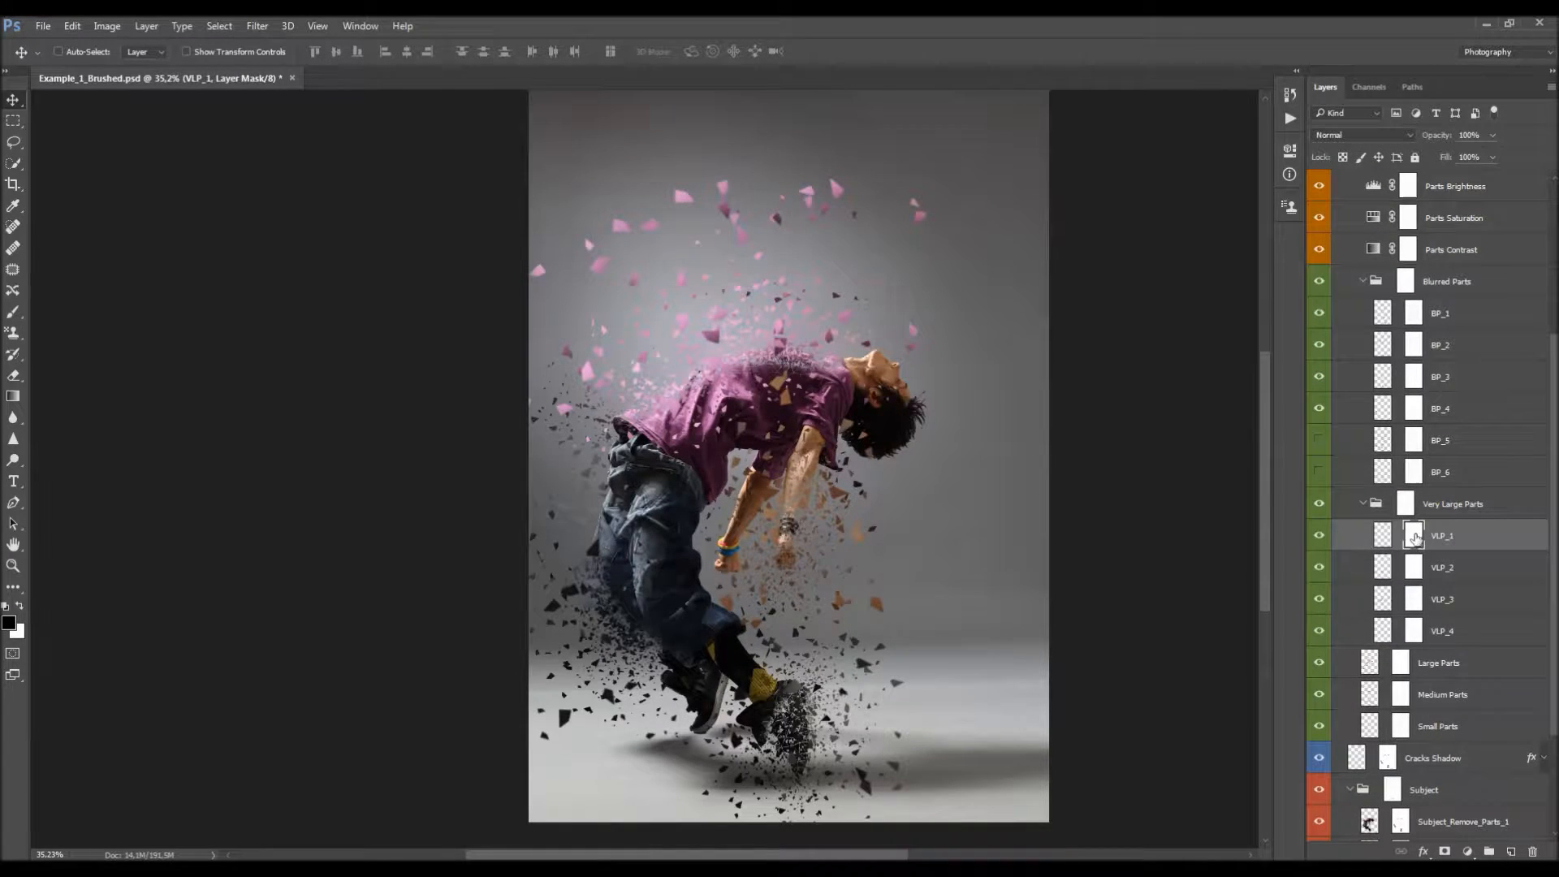
- Go through the layer masks of the Very Large Parts group and its layers VLP_1 to VLP_4, with the dancer enlarged
key("z")
left_click_drag(742, 242, 824, 247)
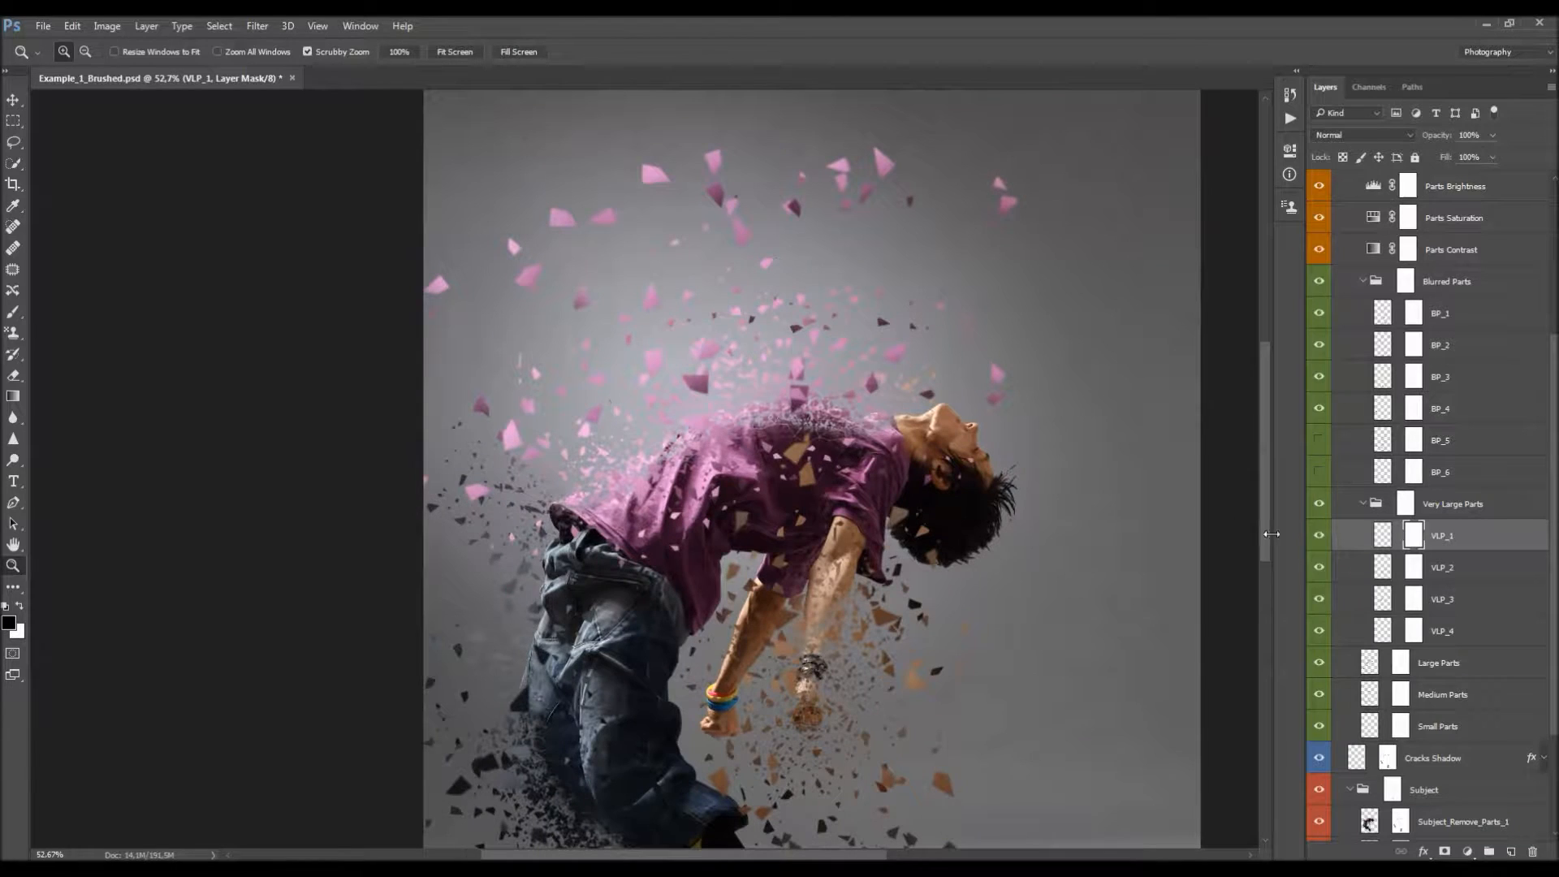
left_click(1317, 504)
left_click(1396, 505)
key("b")
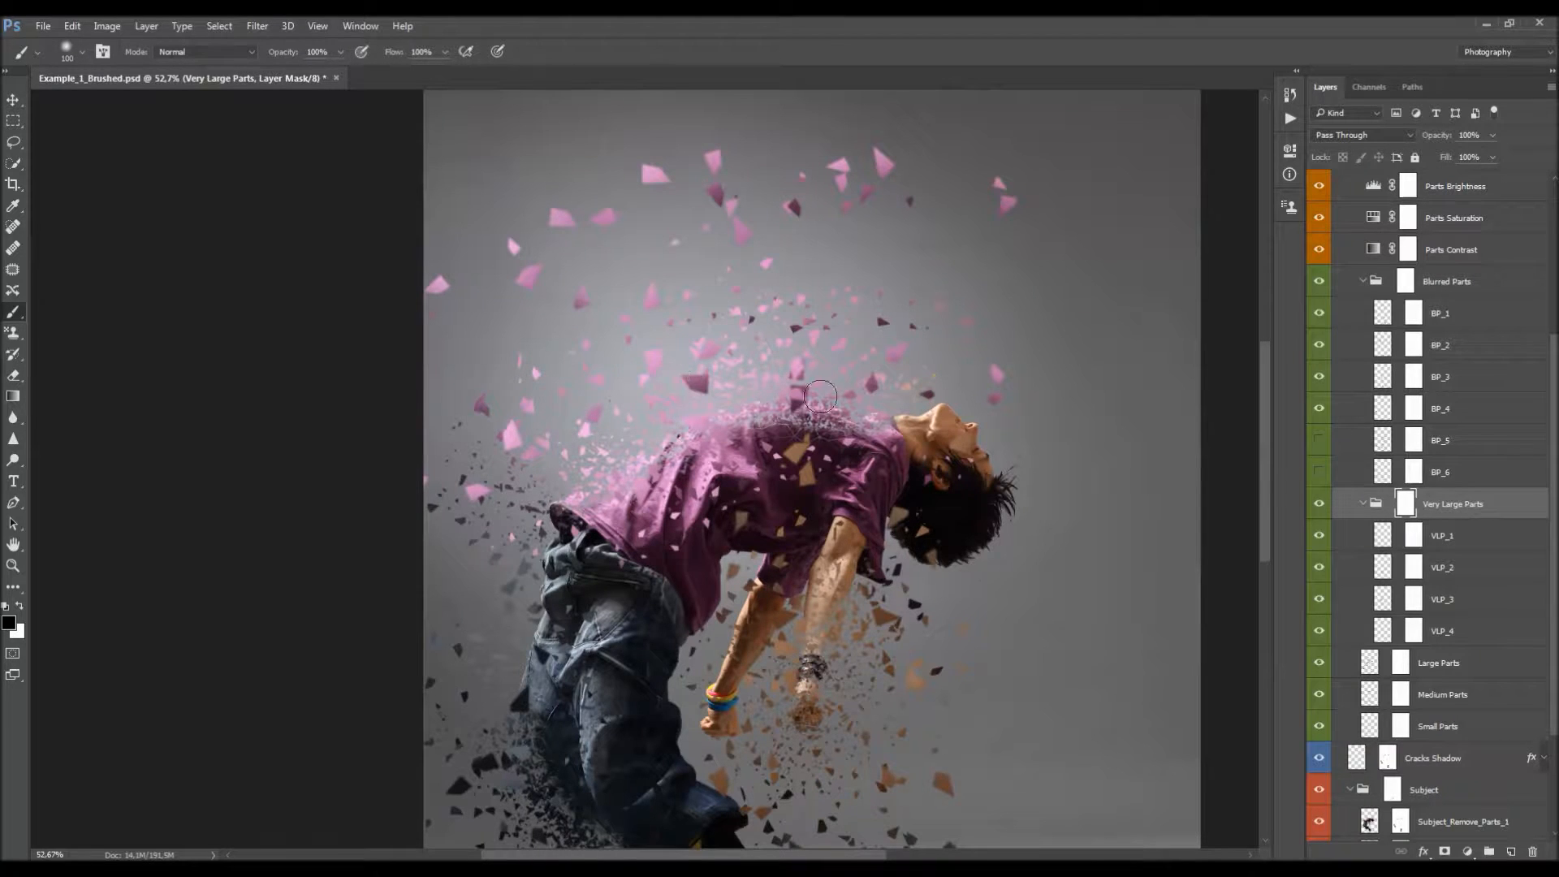
left_click(1420, 538)
left_click(1414, 569)
left_click(1414, 600)
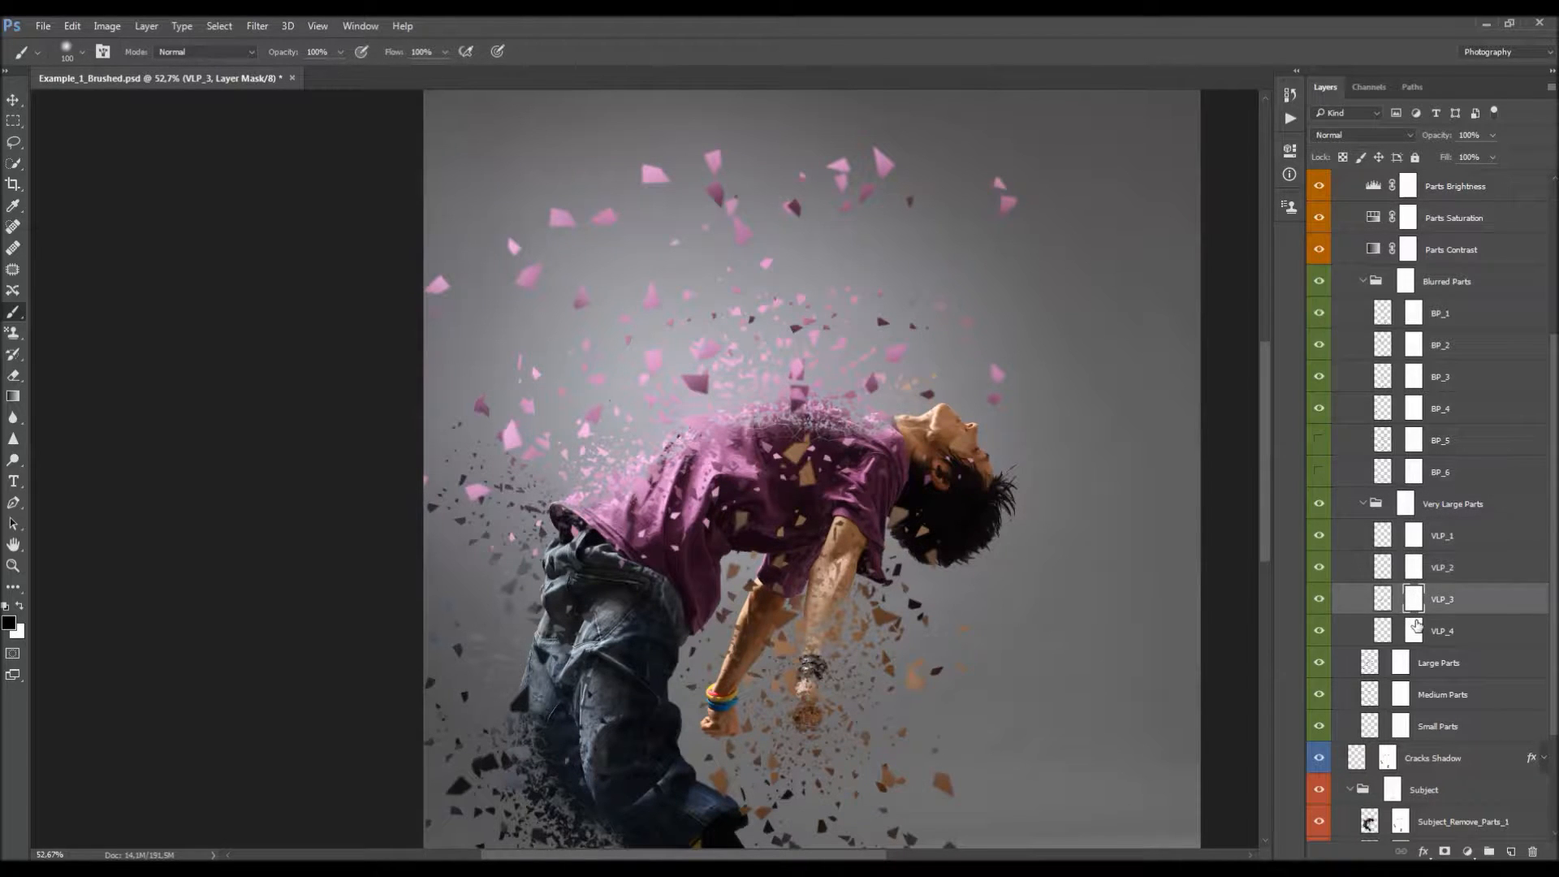
left_click(1413, 631)
left_click(1414, 536)
- Pick the BP_4 layer by its pink piece above the dancer and move the layer slightly down
key("h")
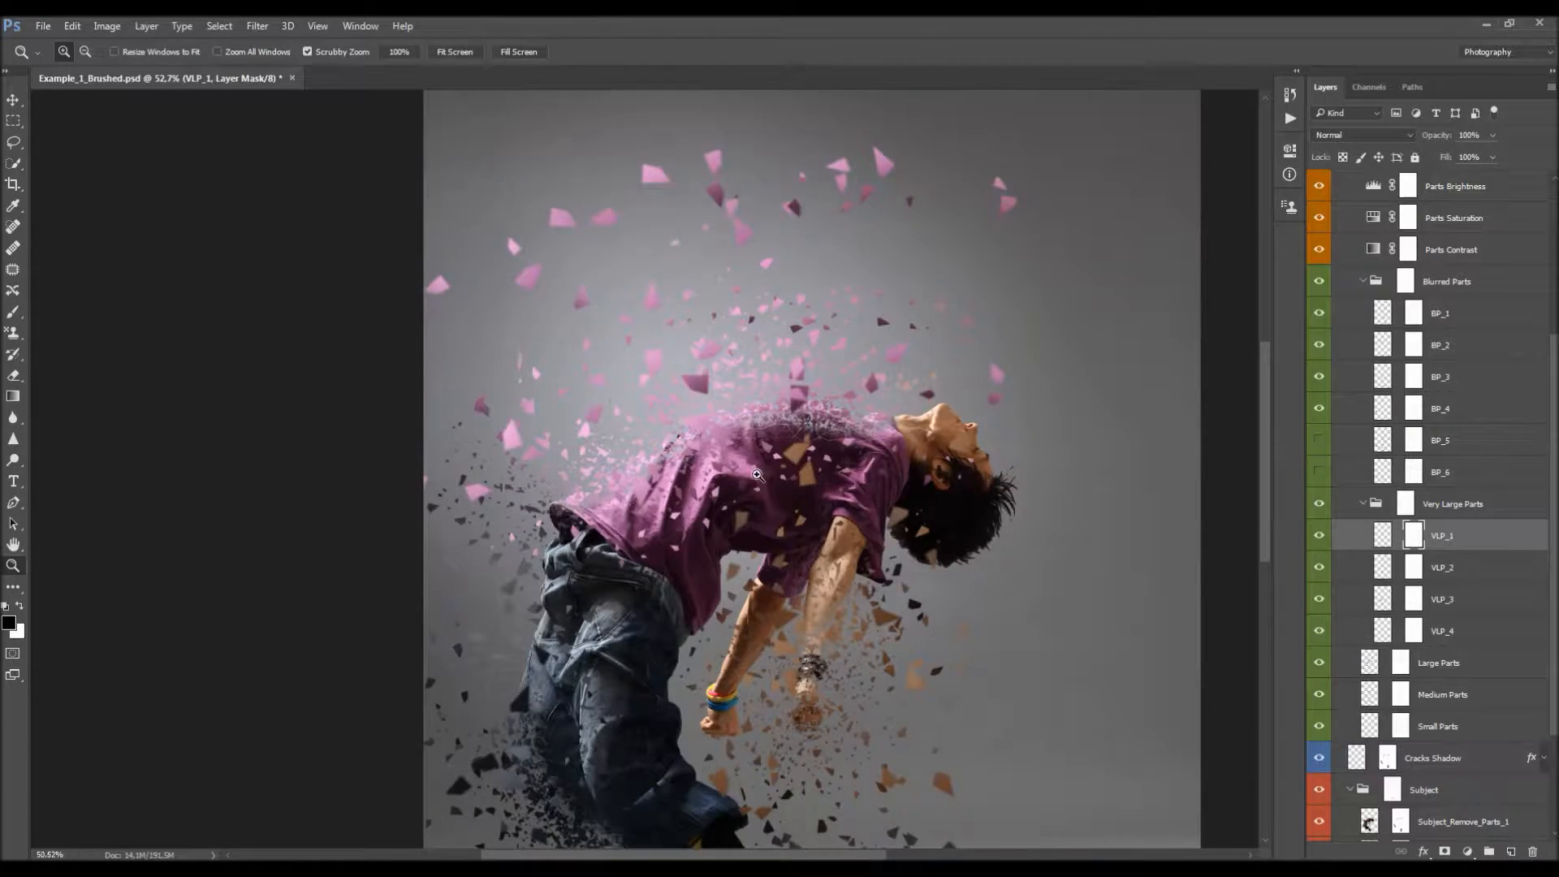
scroll(690, 512, "down", 2)
left_click_drag(905, 457, 903, 421)
key("z")
scroll(852, 353, "down", 1)
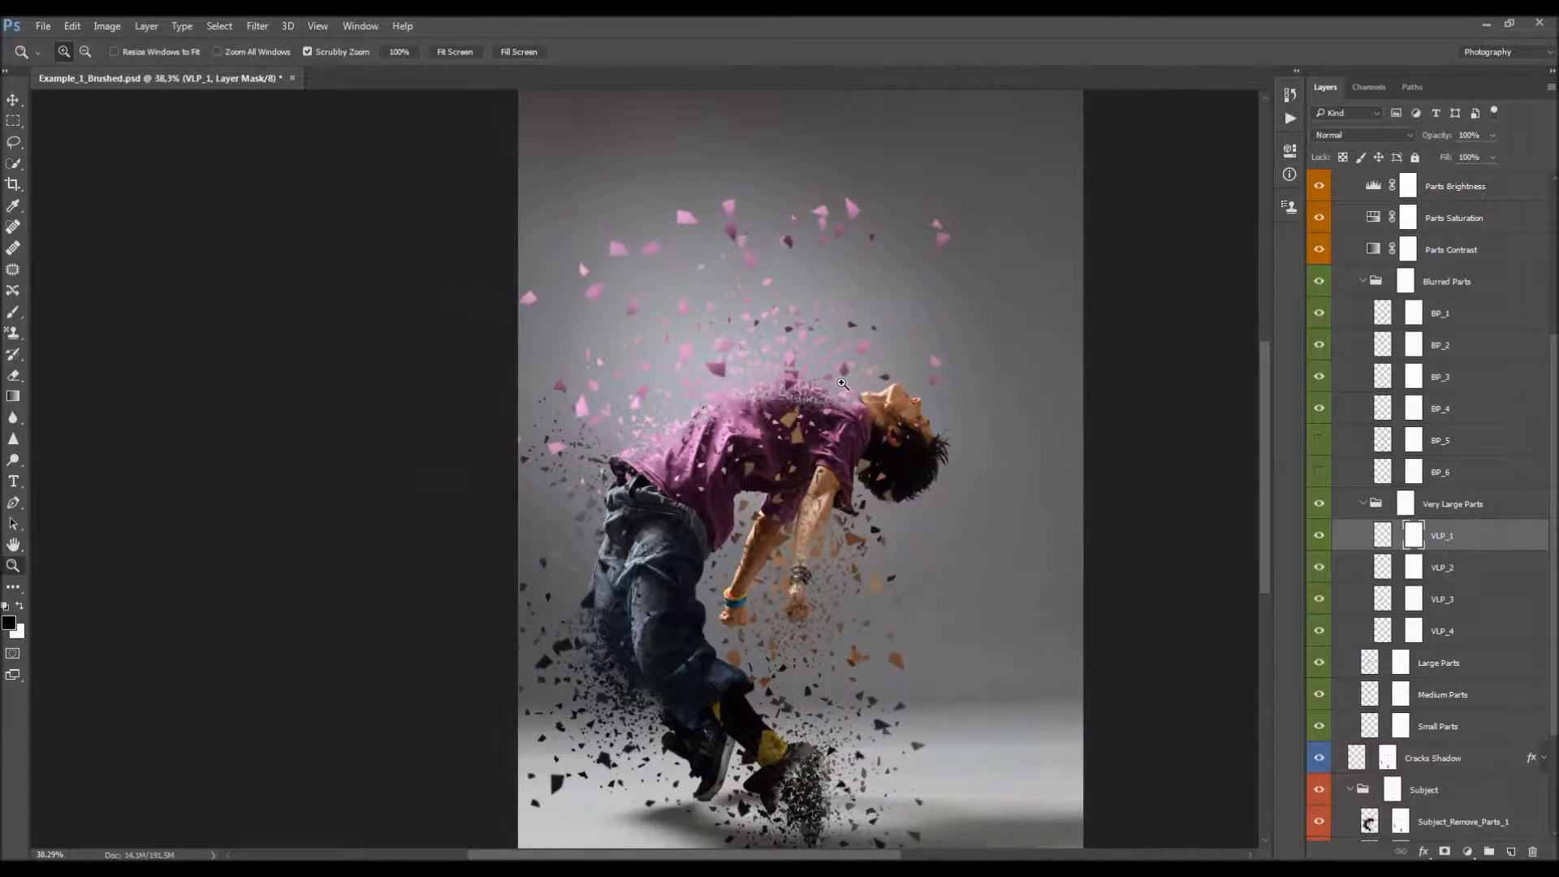
key("v")
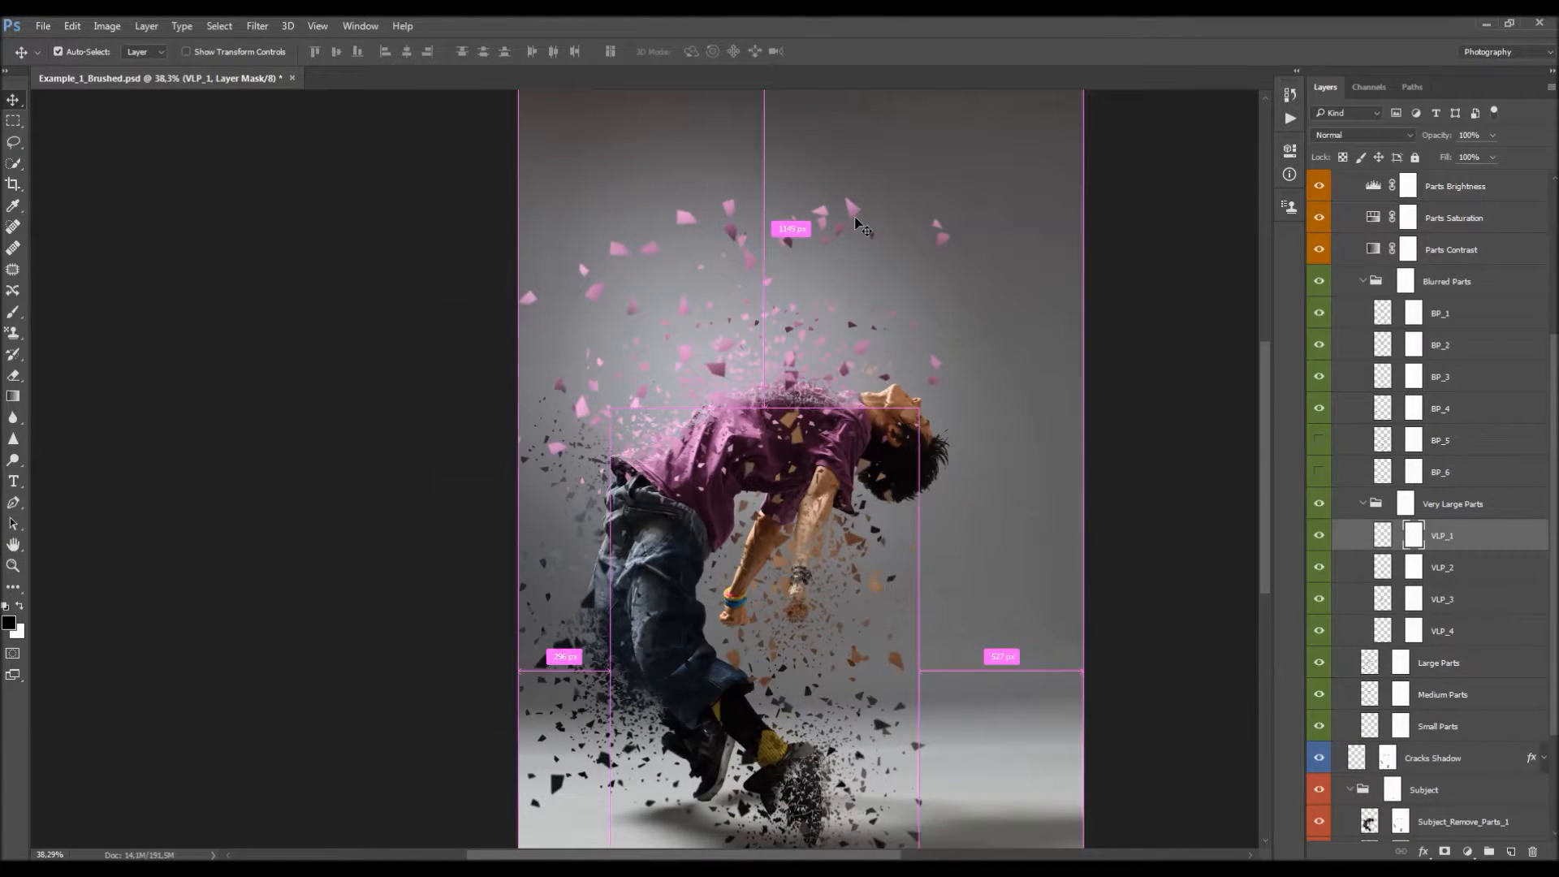
key("ctrl")
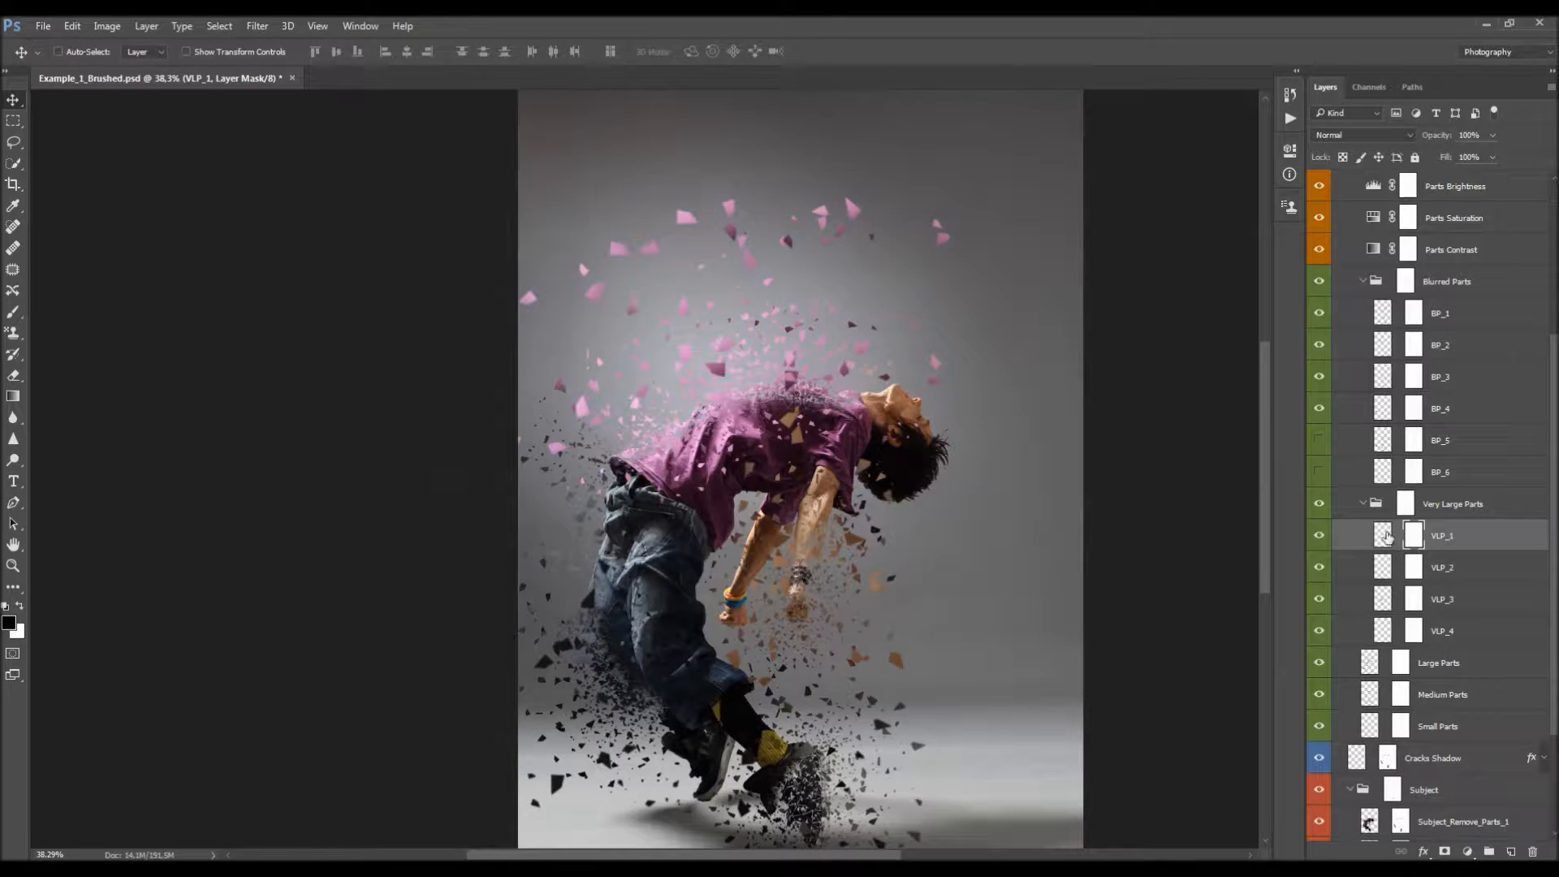
left_click_drag(856, 215, 856, 219)
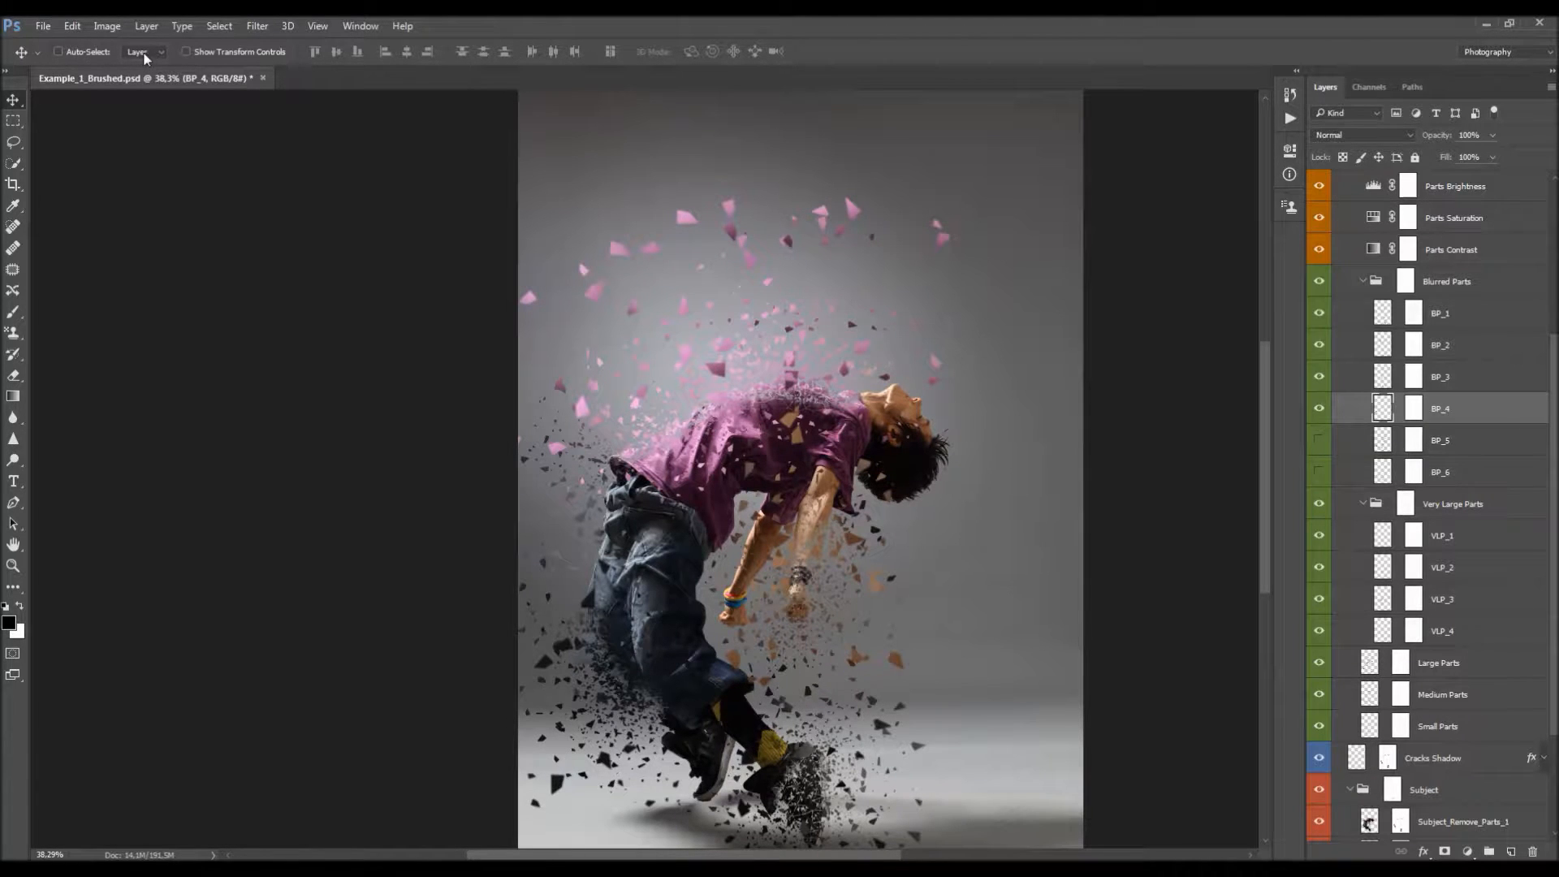
left_click(58, 52)
key("ctrl")
left_click_drag(849, 213, 845, 254)
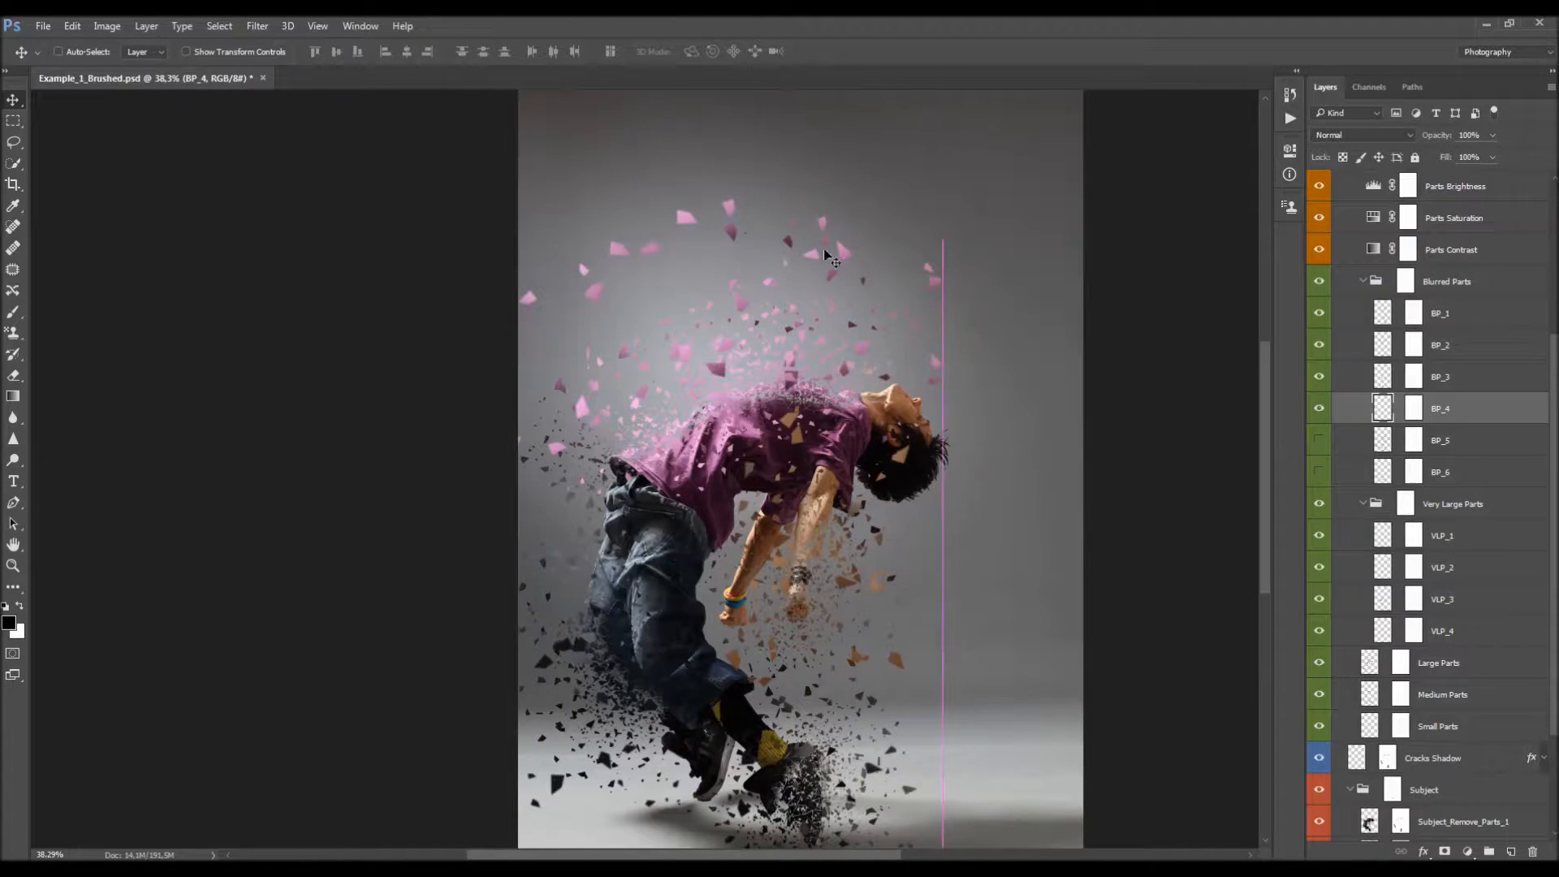
- Pick the BP_3 layer by its upper pink piece and move it slightly down and to the right
left_click(688, 225)
left_click_drag(688, 226, 708, 262)
left_click_drag(811, 290, 811, 291)
key("space")
left_click_drag(917, 410, 898, 308)
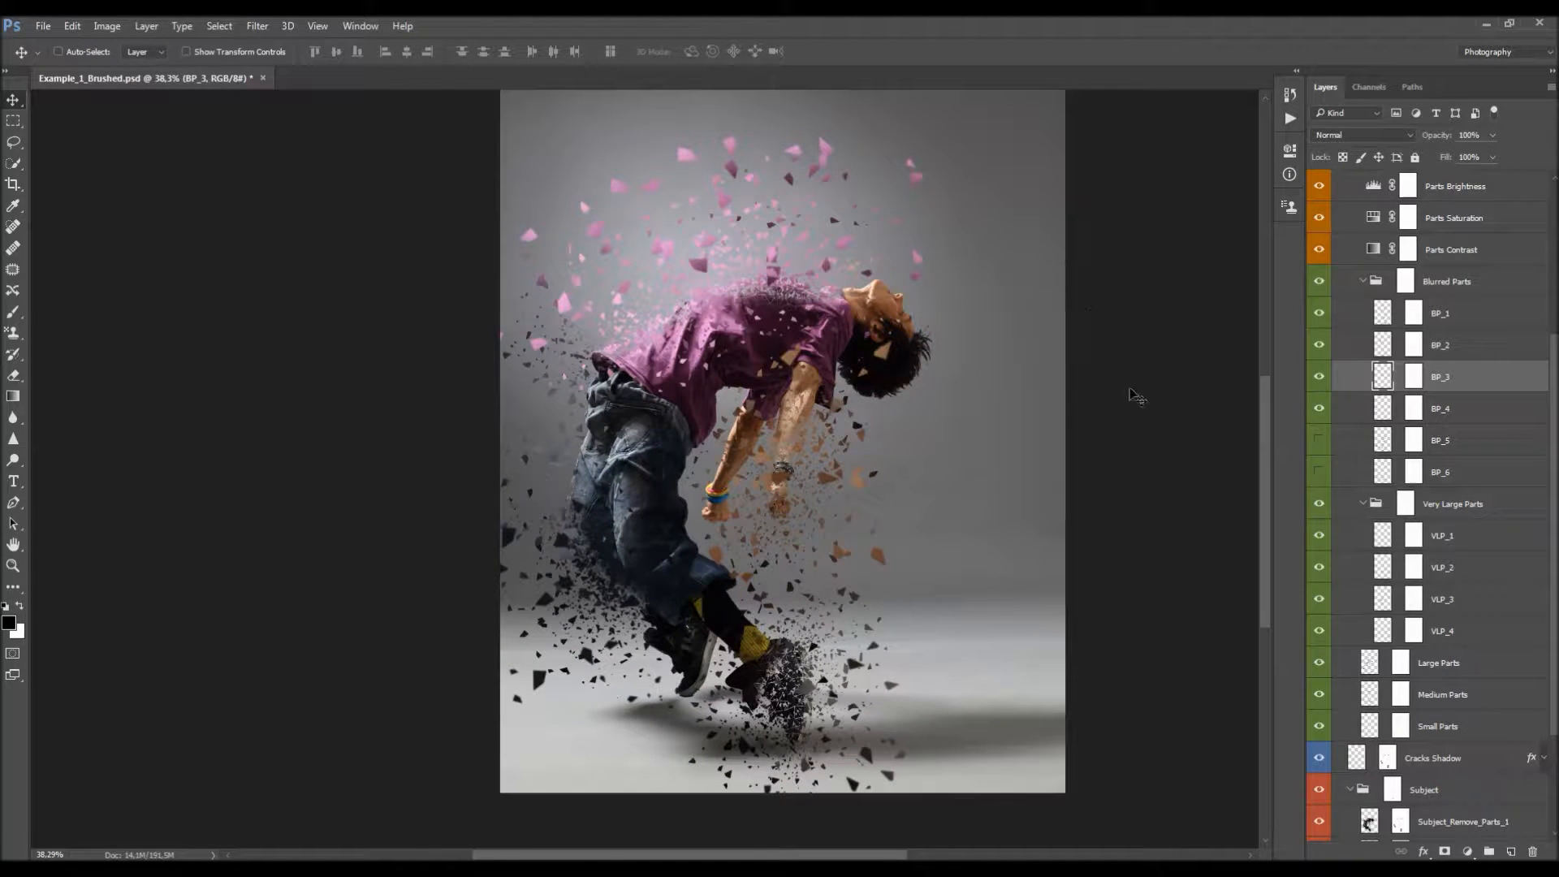
- Try the Parts Contrast layer at 100% and 0% opacity to compare how strongly it affects the pieces
scroll(1324, 361, "up", 3)
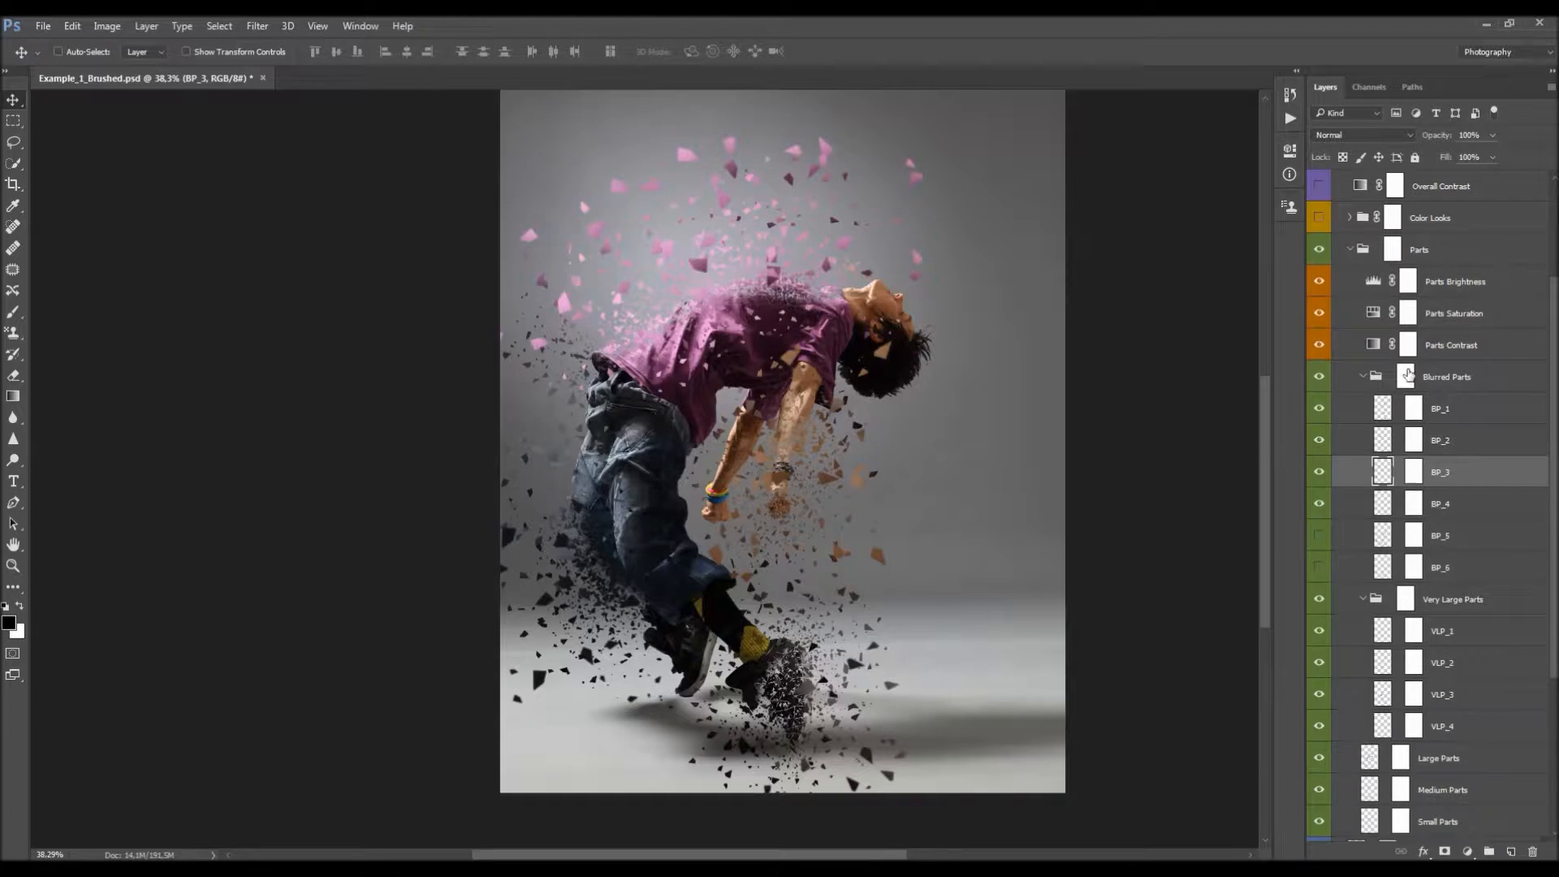
left_click(1343, 349)
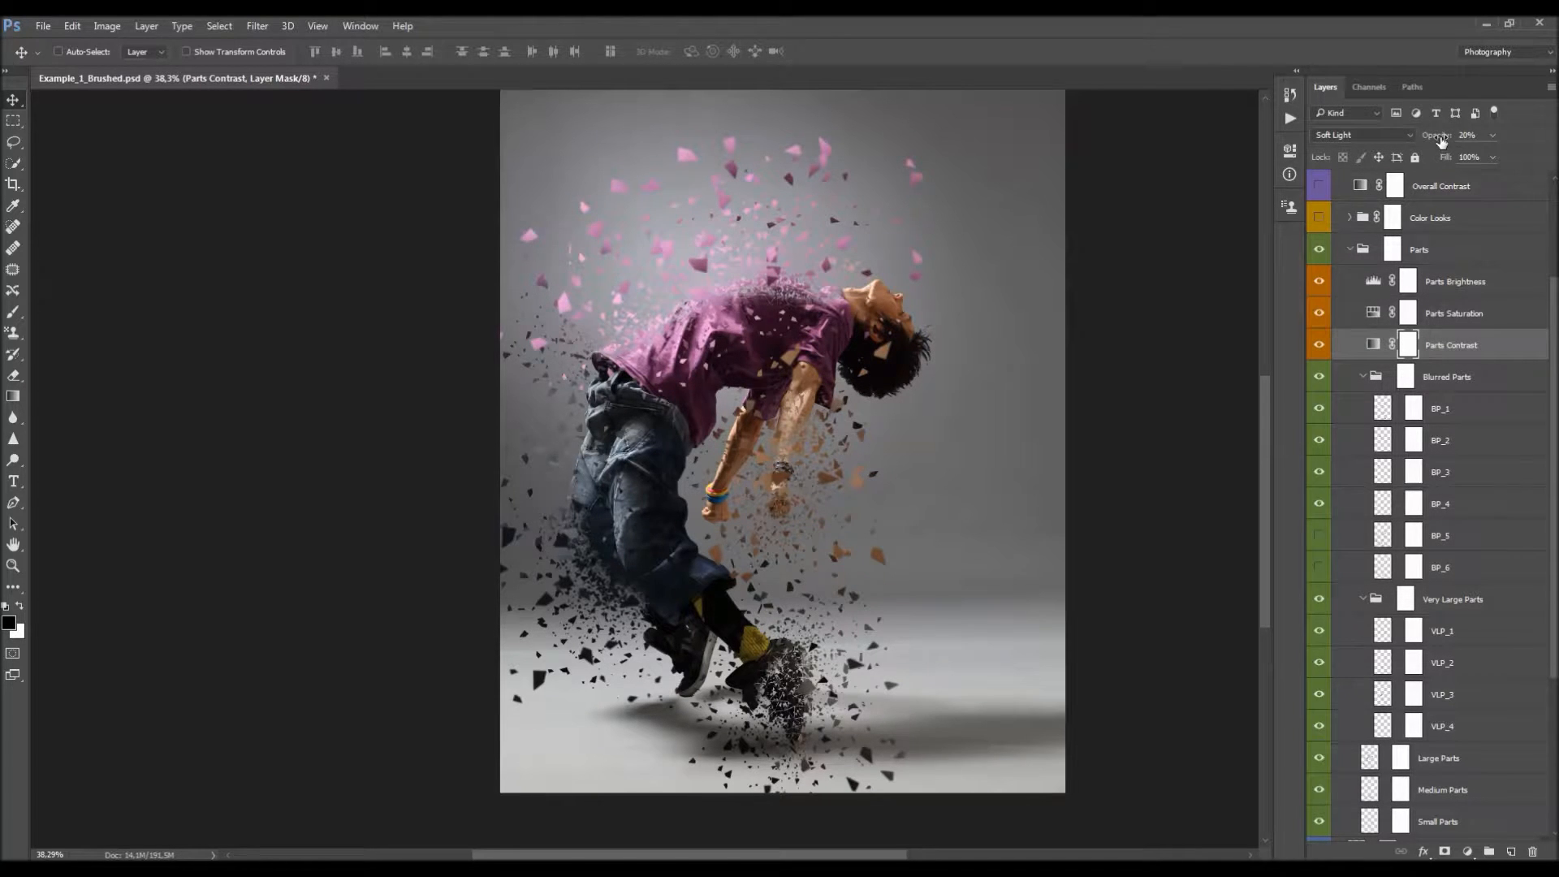
left_click(1442, 142)
type("30")
key("Return")
left_click_drag(989, 225, 1038, 255)
type("100")
key("Return")
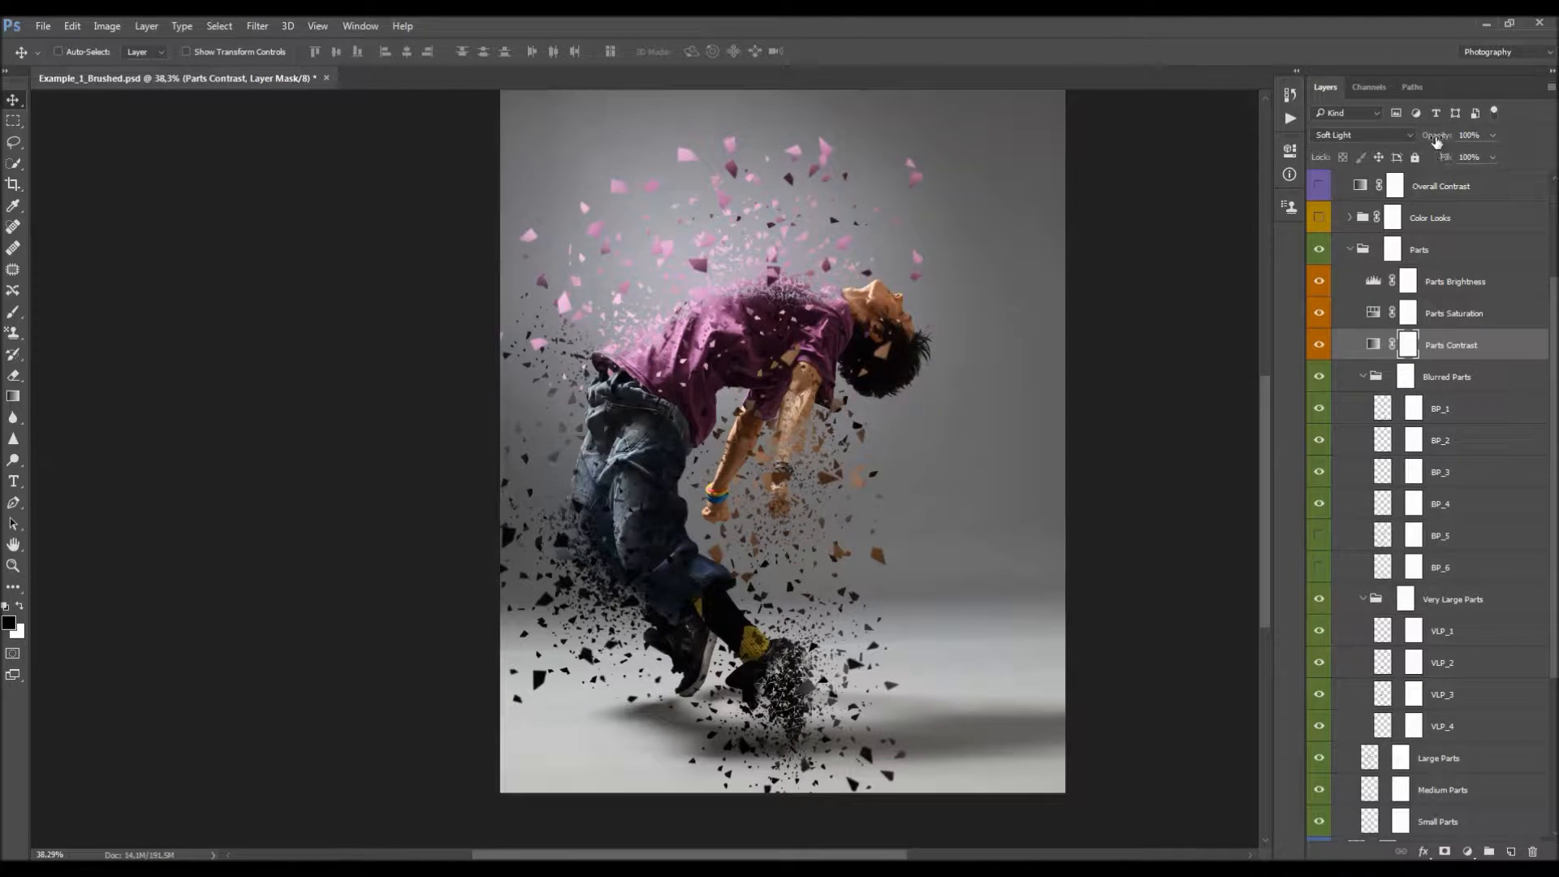
left_click(1437, 139)
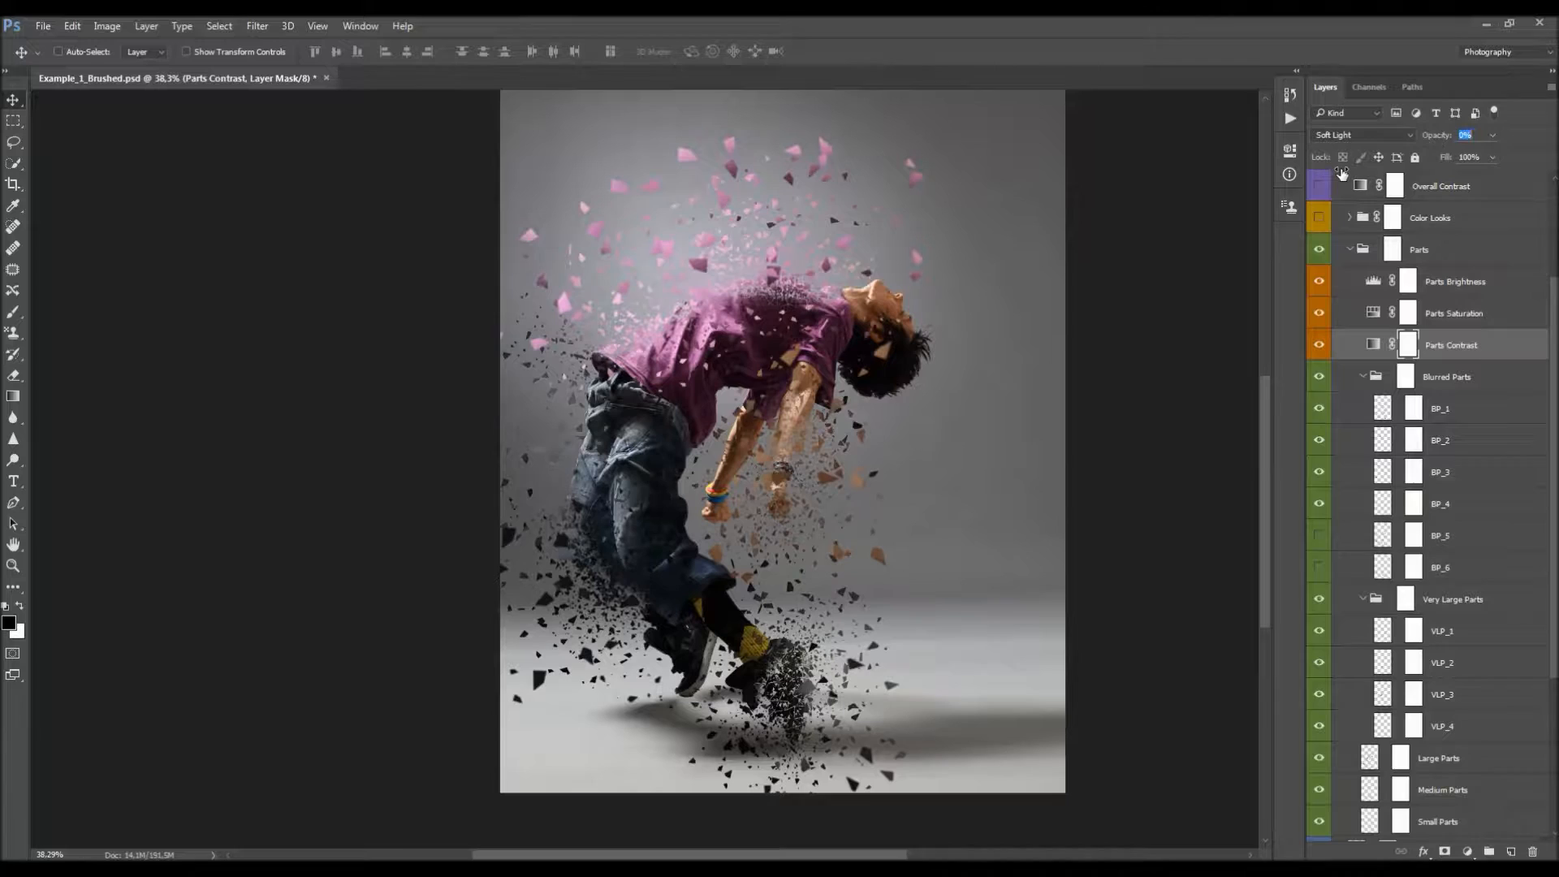
key("Return")
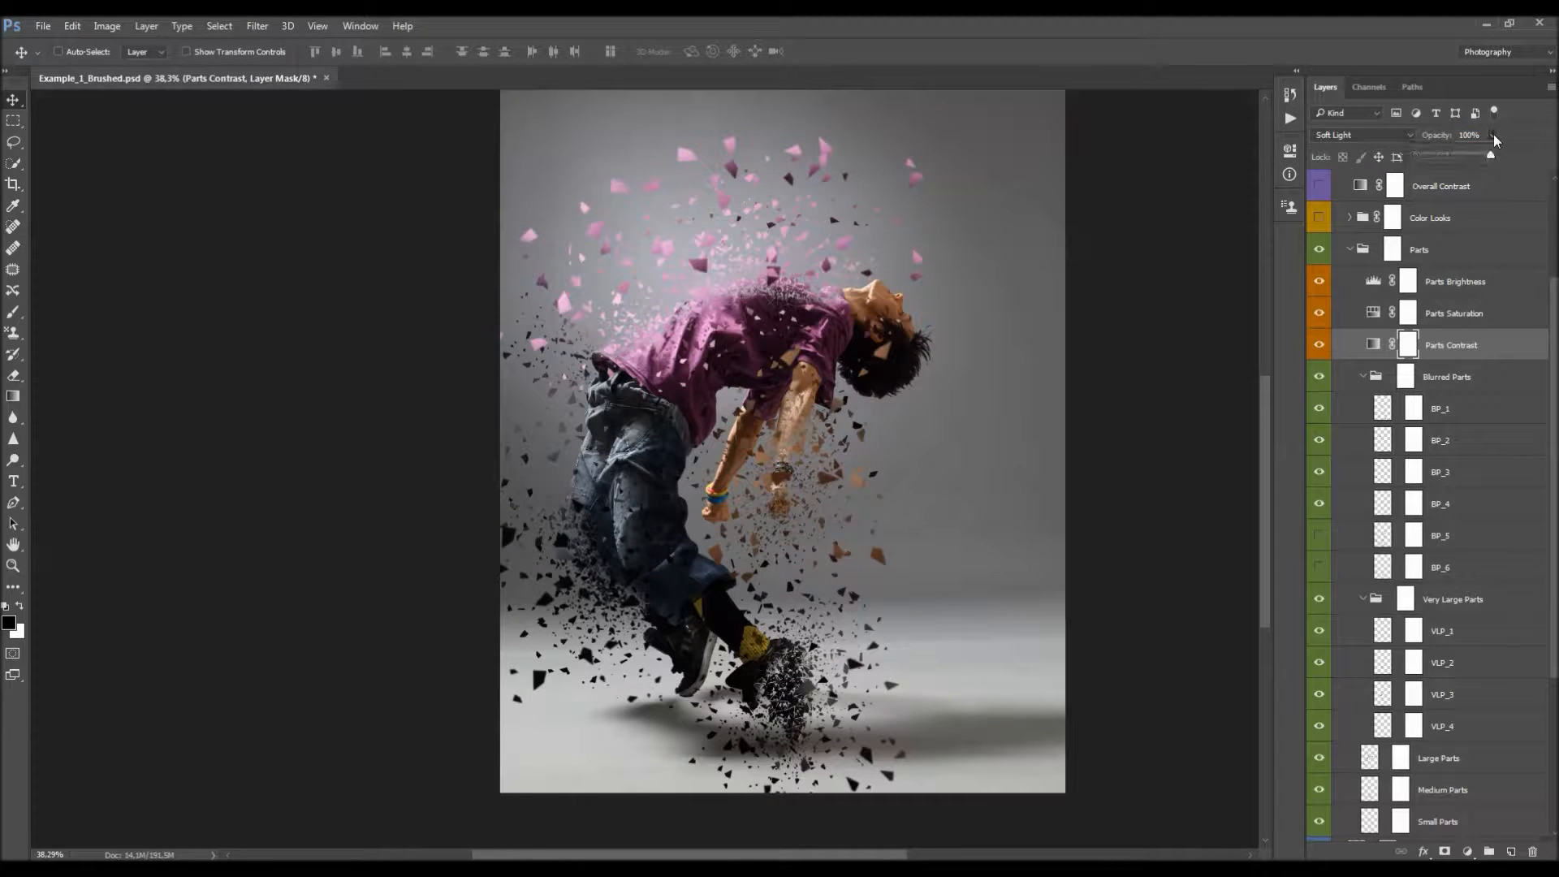
- Set the Parts Contrast layer's opacity to 28% and toggle its visibility to compare the pieces with and without it
left_click(1493, 134)
left_click_drag(1246, 149, 1265, 150)
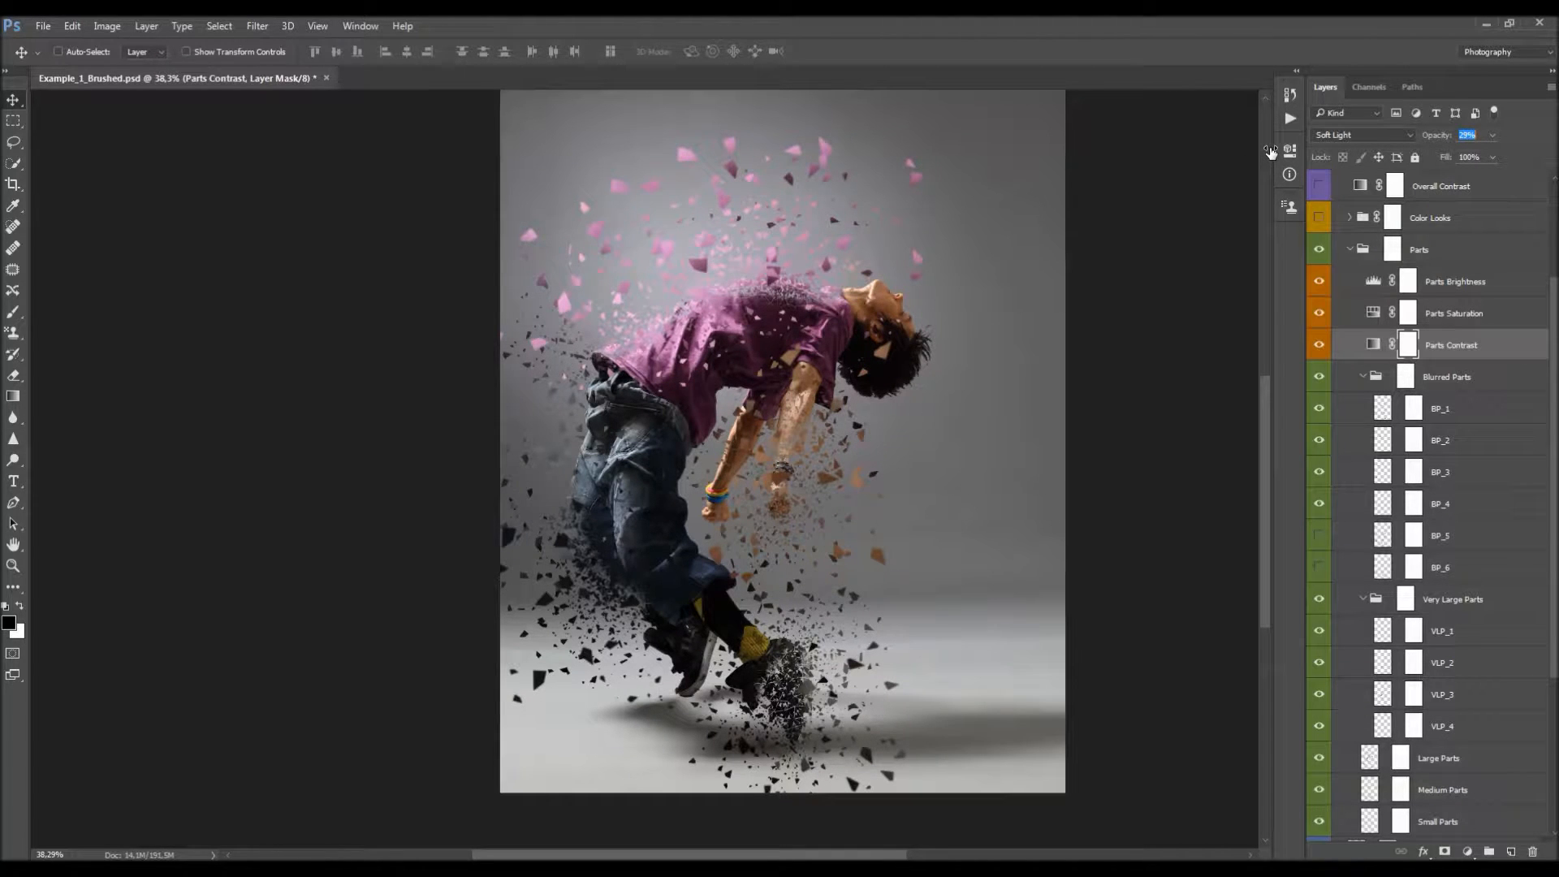
left_click(1319, 344)
left_click(1322, 346)
left_click_drag(931, 377, 919, 400)
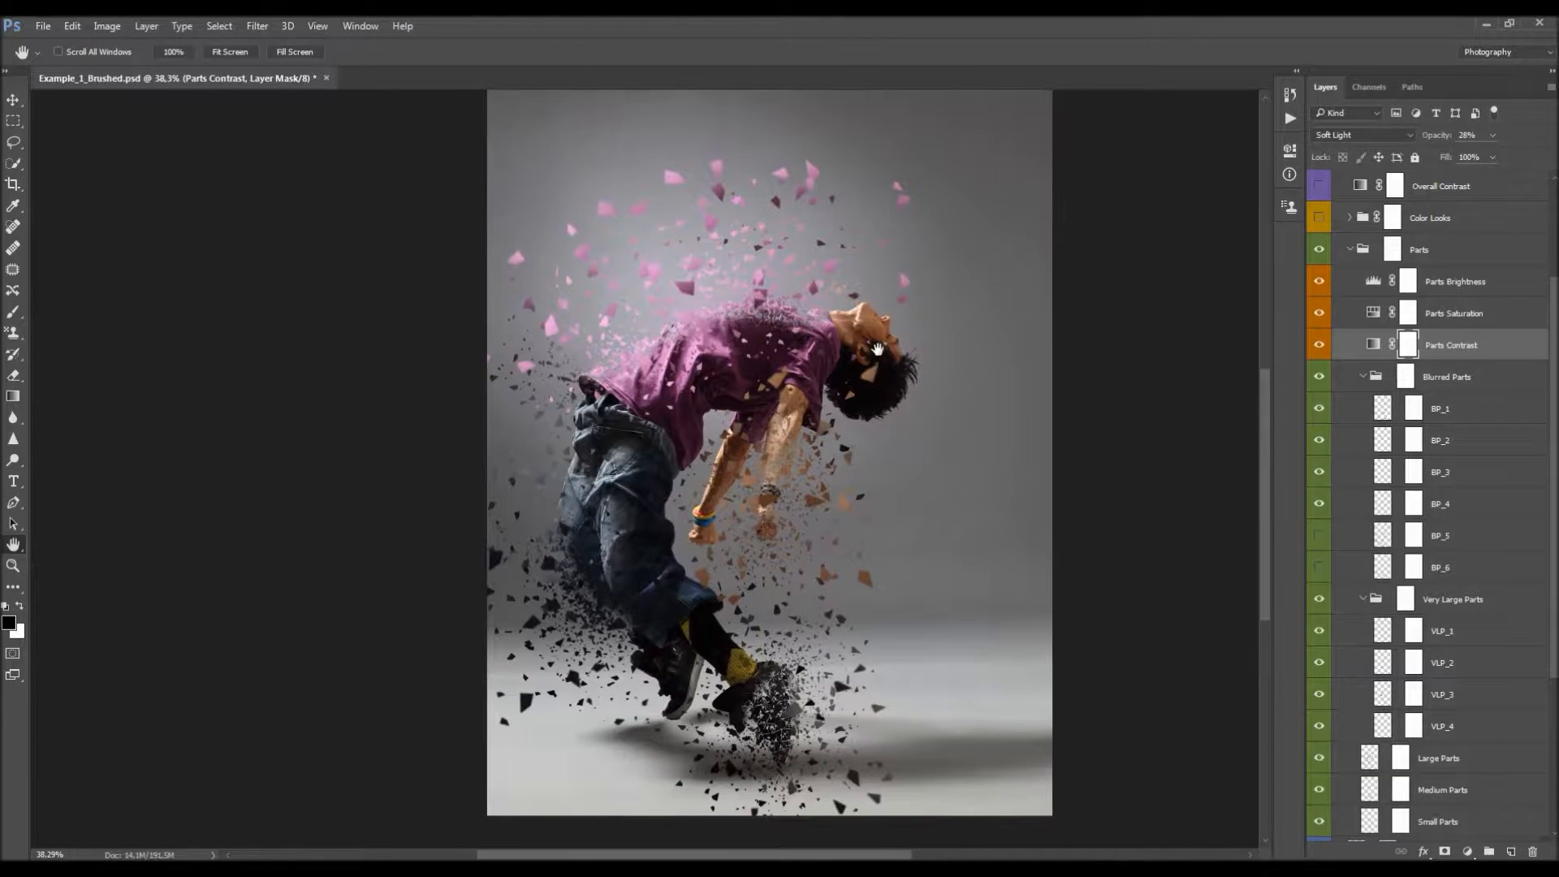
- Try a lower saturation in the Parts Saturation adjustment, and settle on a slight saturation boost for the pieces
left_click(1387, 311)
double_click(1384, 308)
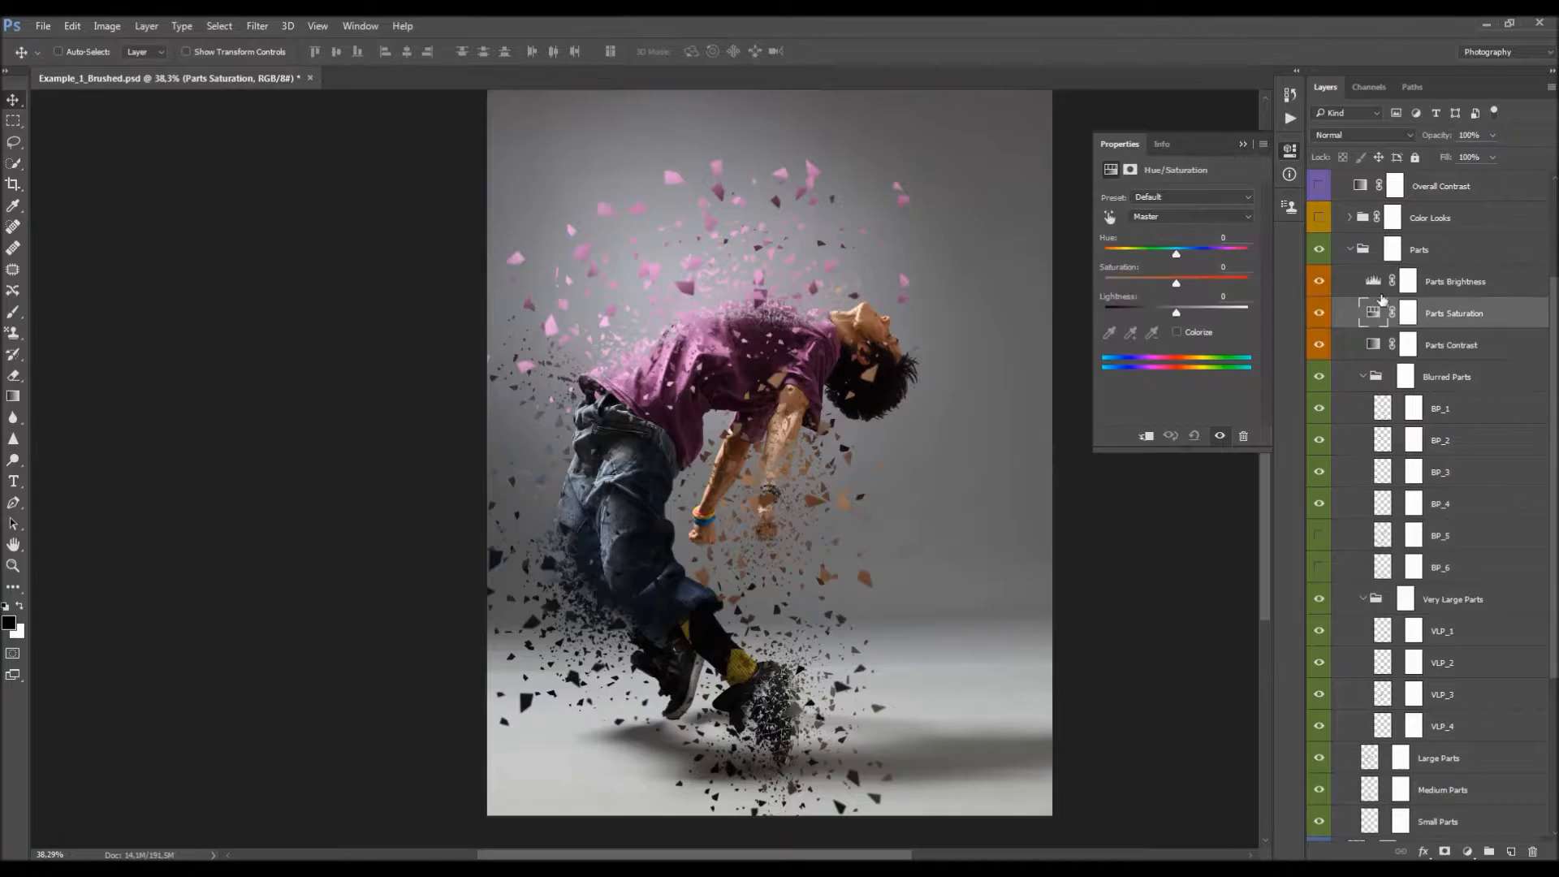
left_click_drag(1176, 283, 1138, 284)
left_click_drag(1187, 285, 1187, 284)
- Brighten the pieces by setting the white input level of the Parts Brightness adjustment to 245
left_click(1445, 288)
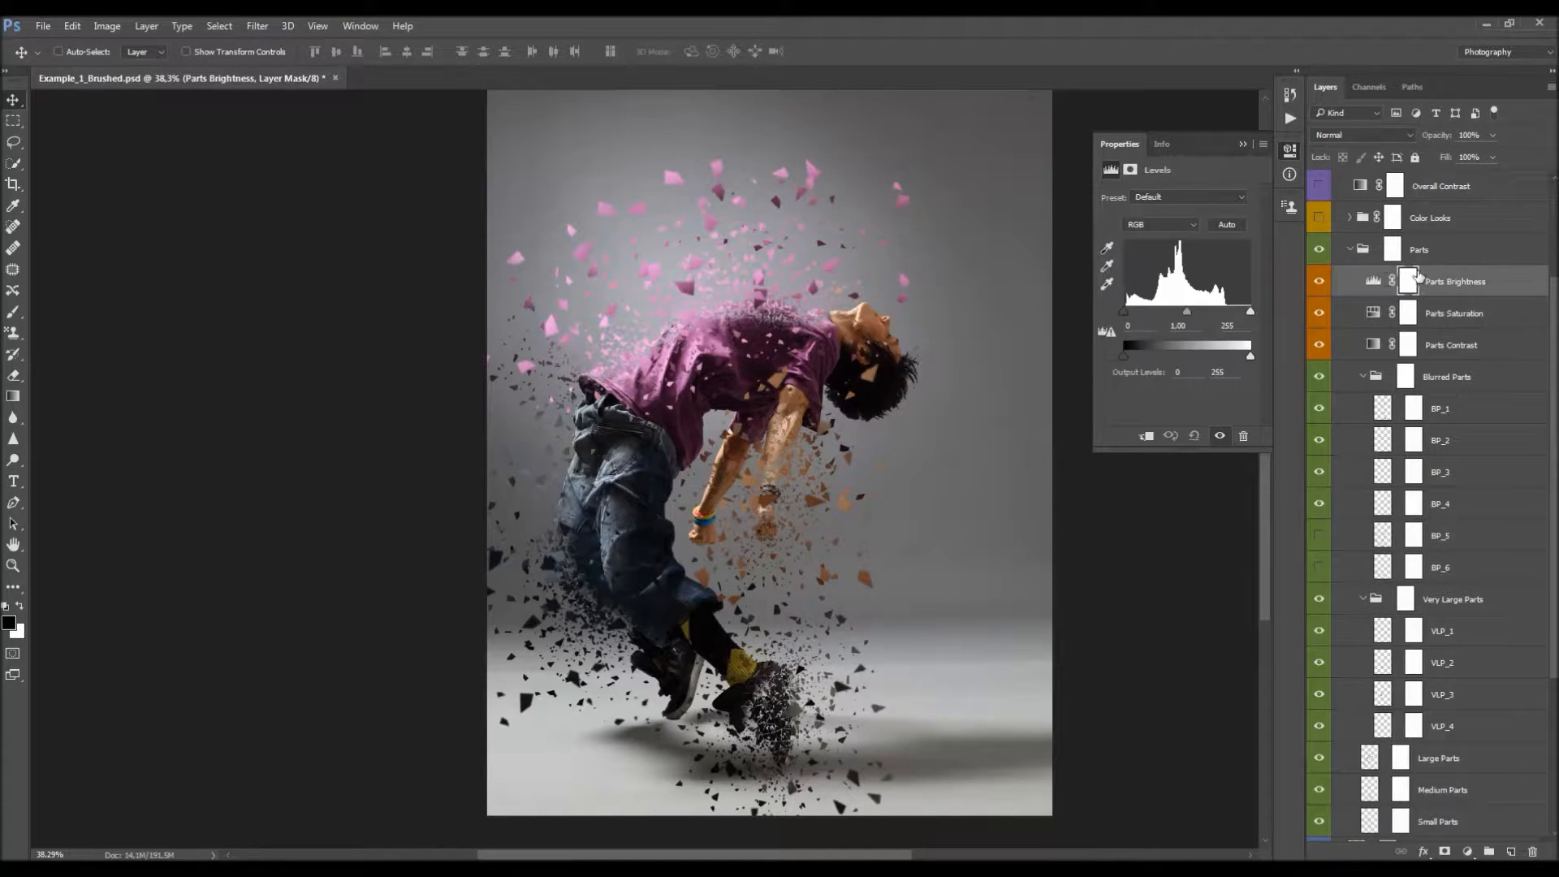
left_click(1372, 282)
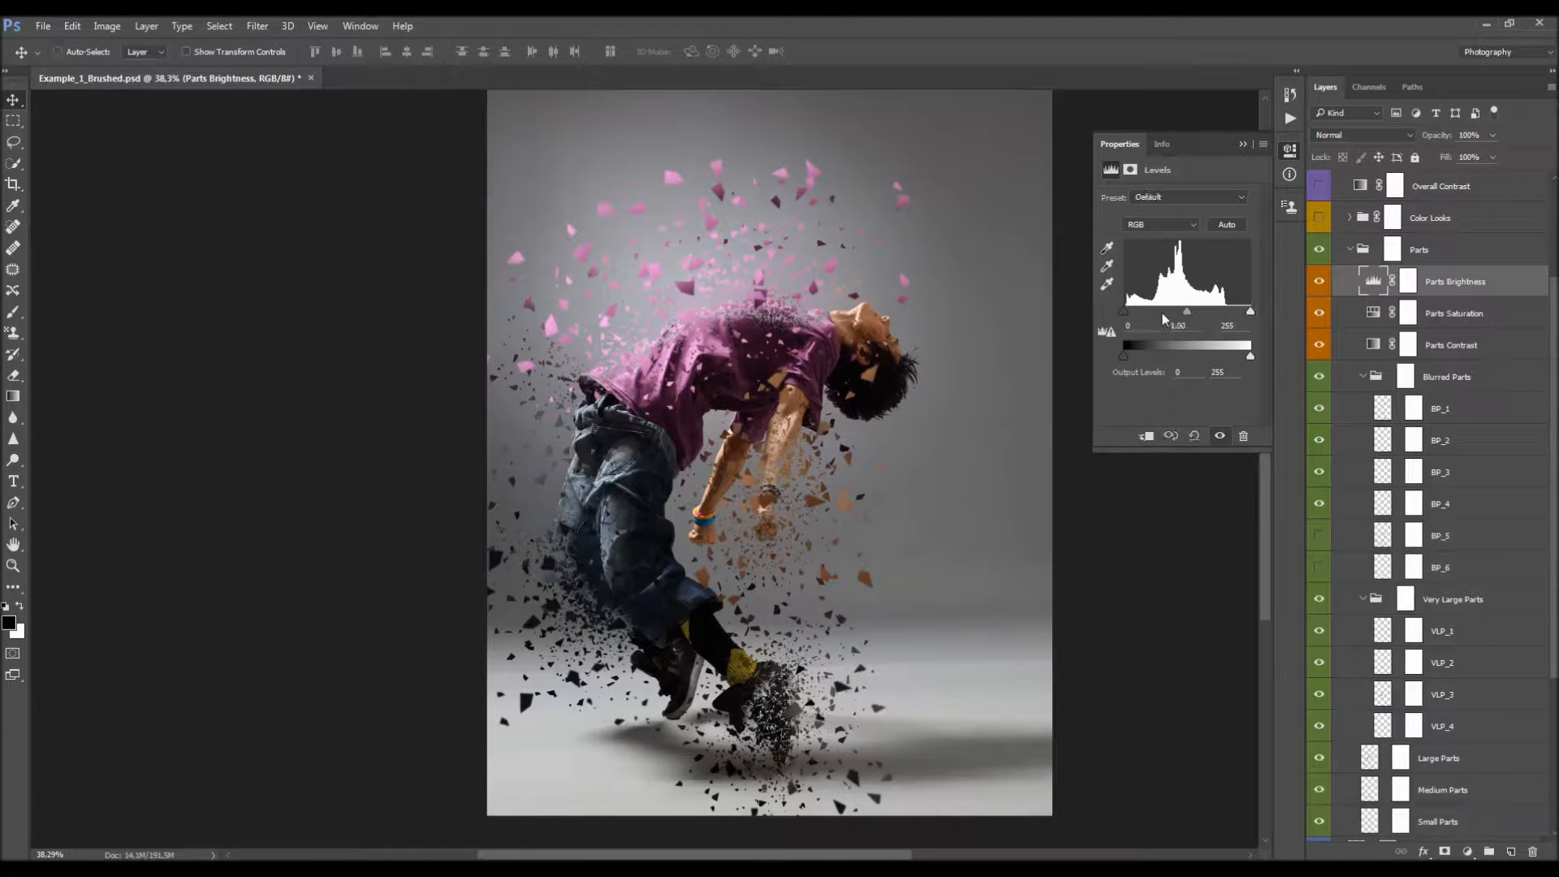
left_click_drag(1252, 309, 1239, 310)
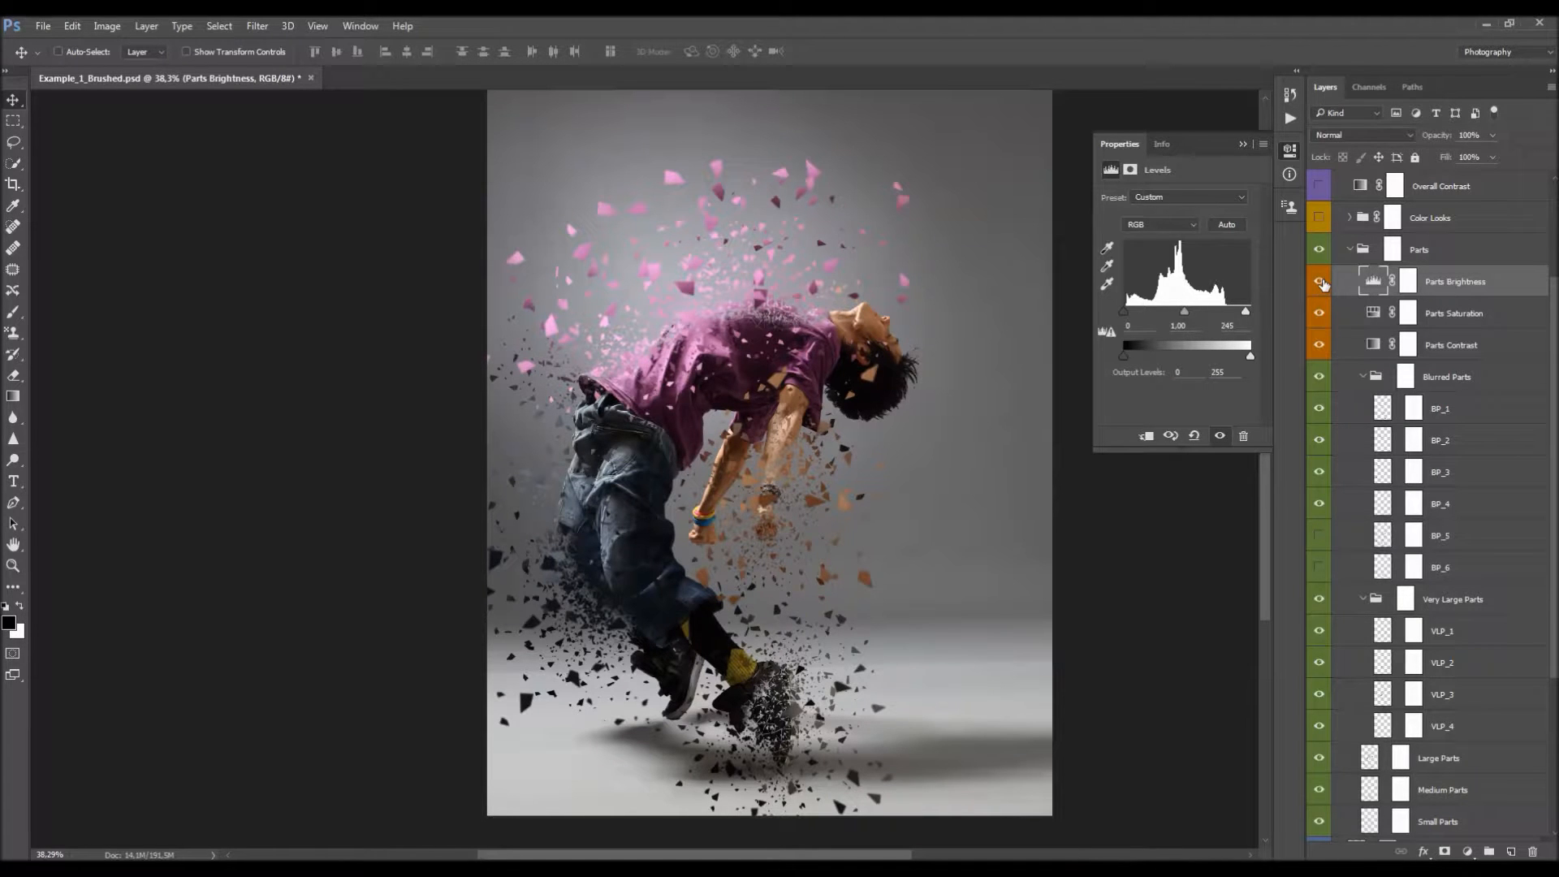
- Target the Subject_Remove_Parts_1 layer mask and set up an enlarged soft round brush with white as the foreground color
scroll(1466, 296, "down", 3)
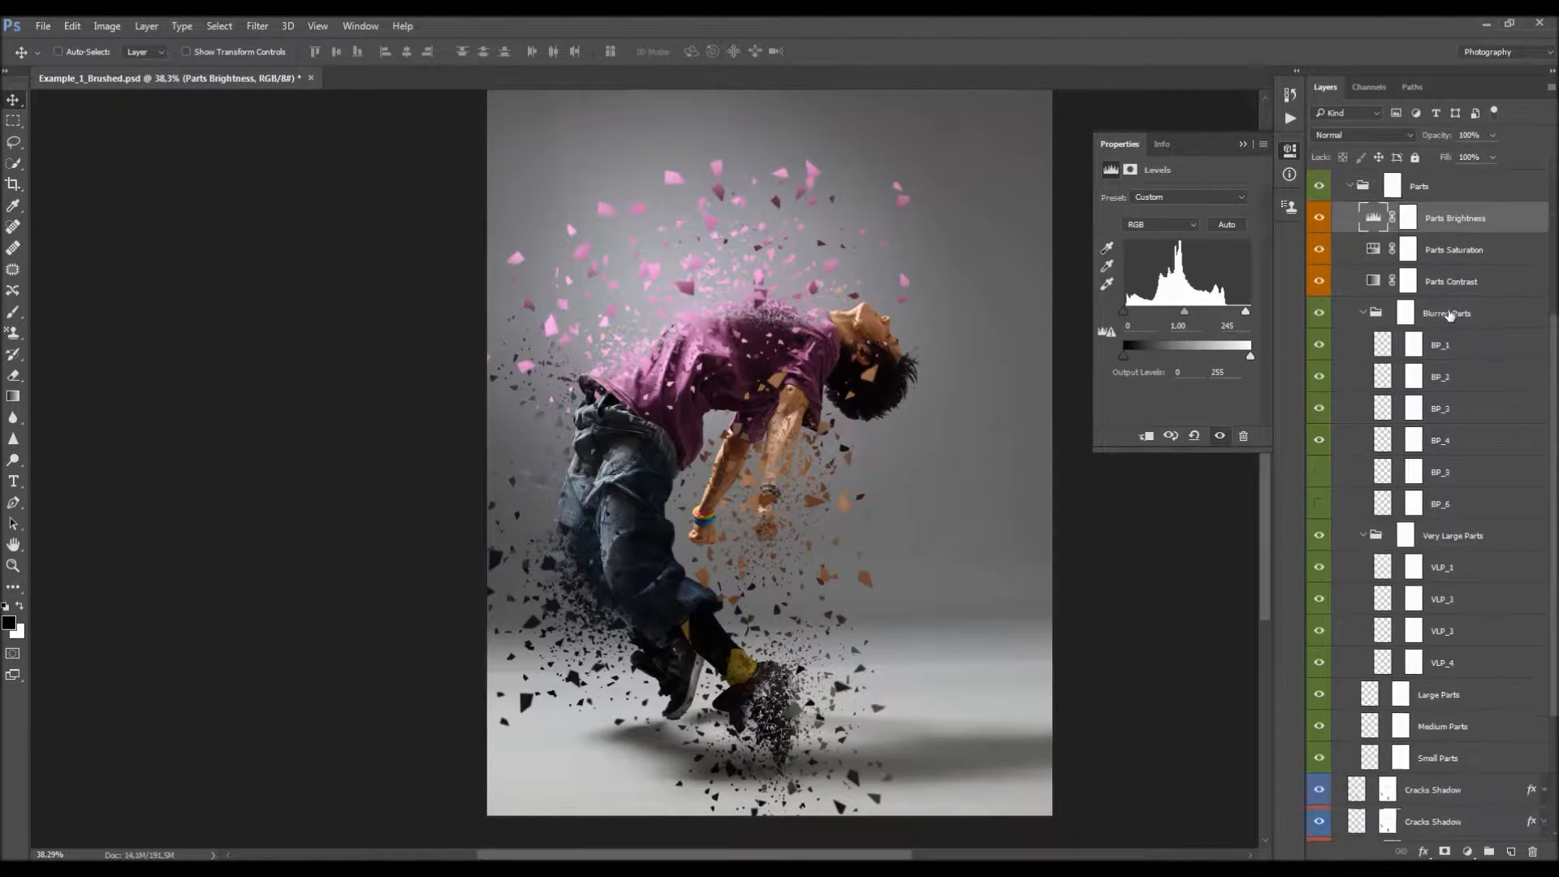
left_click(1401, 696)
key("ctrl+space")
mouse_move(852, 399)
left_mouse_down()
mouse_move(879, 397)
mouse_move(854, 373)
left_mouse_up()
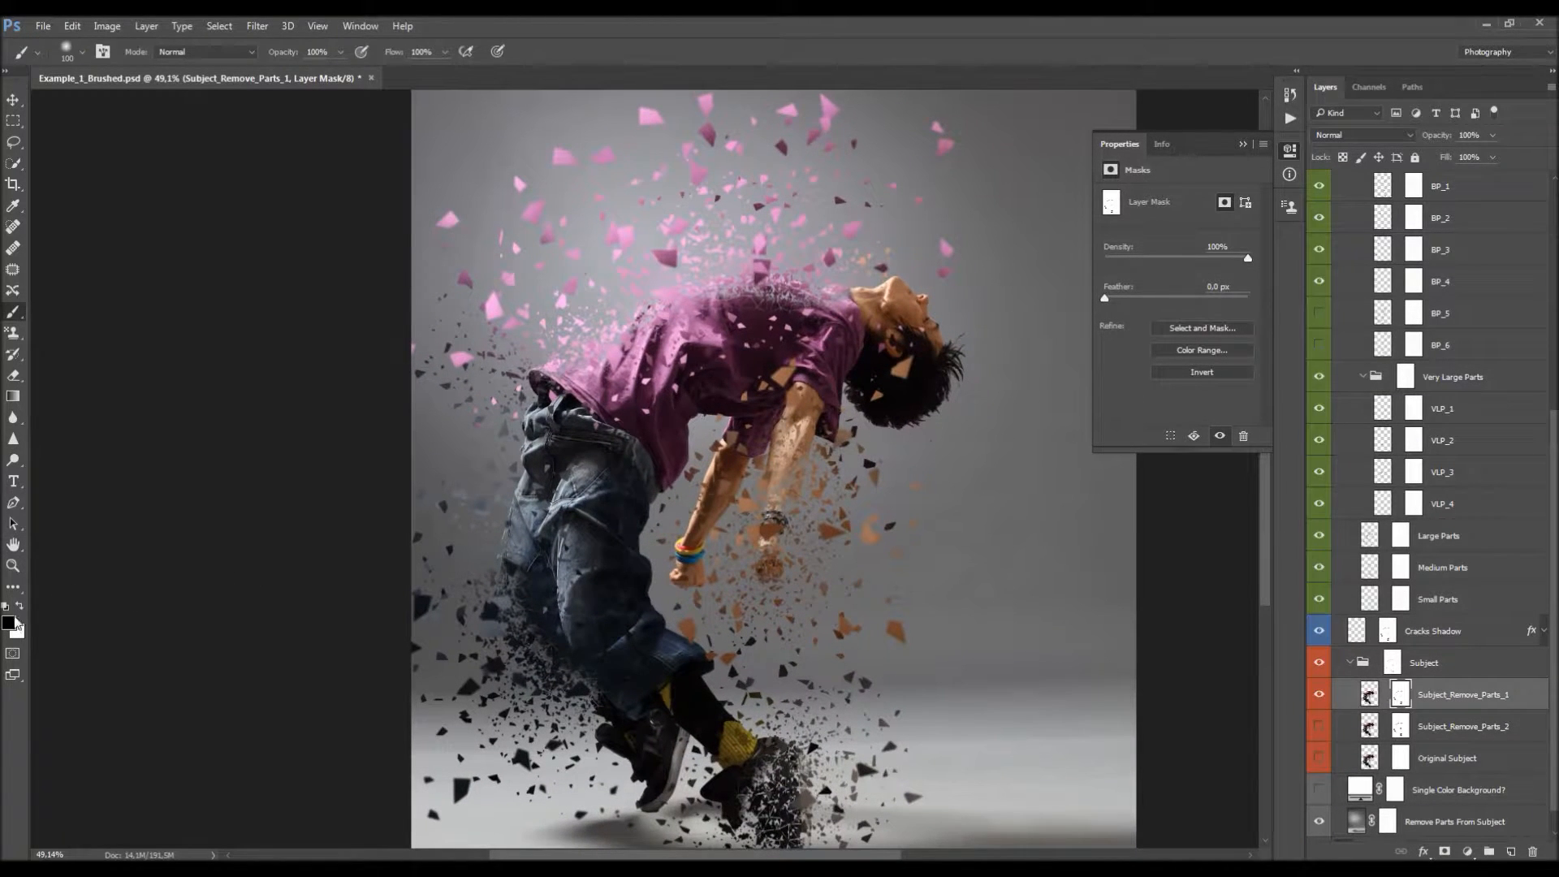
key("x")
right_click(817, 436)
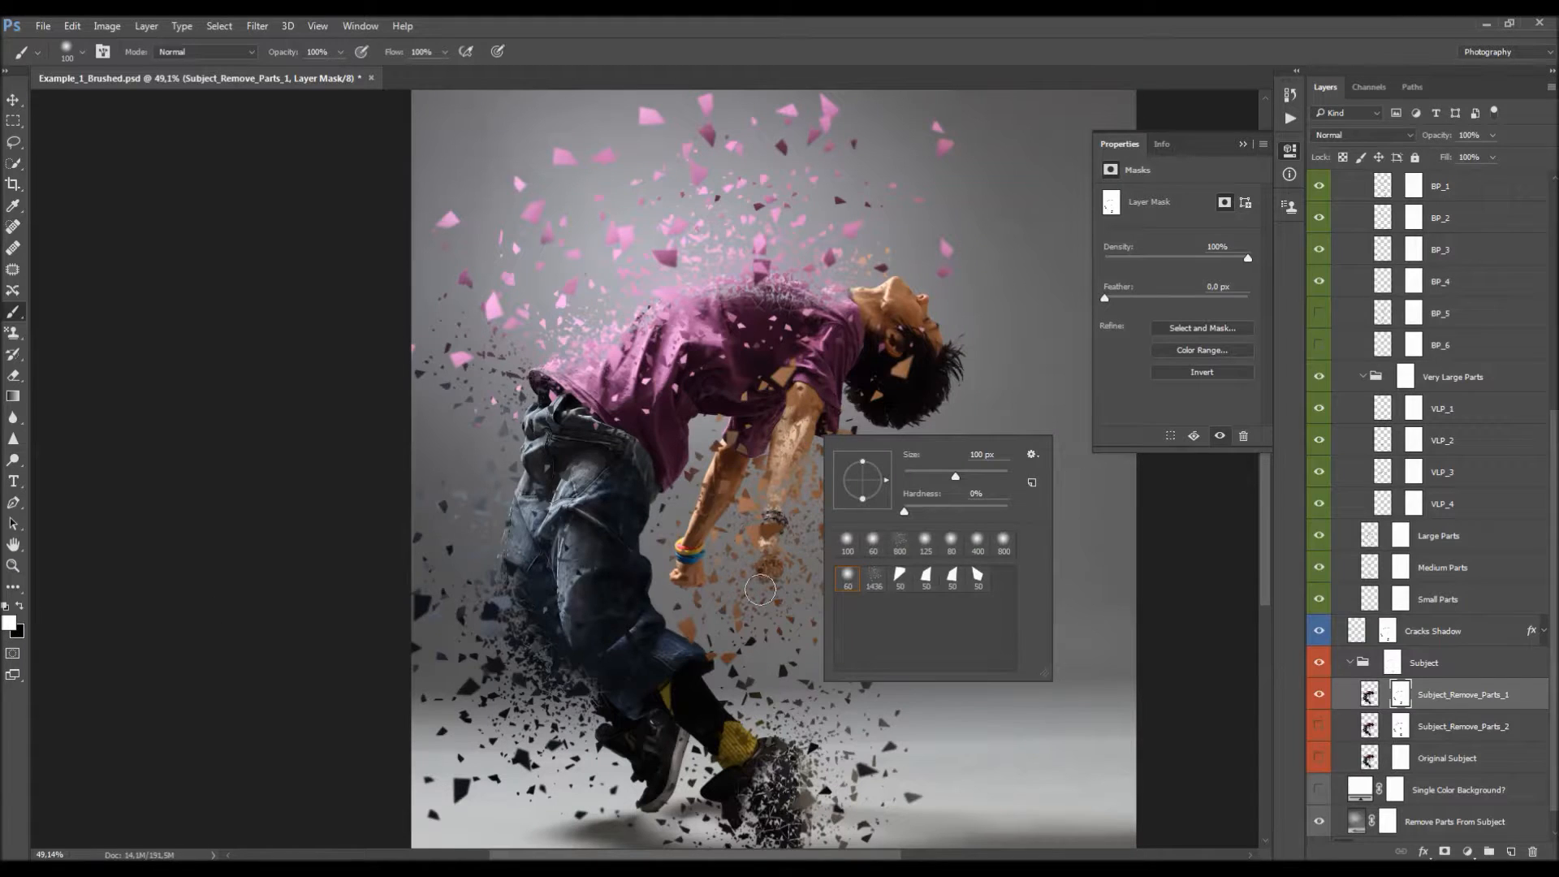
double_click(847, 576)
key("bracketright")
key("bracketright")
key("bracketright")
key("bracketright")
key("bracketright")
- Brush white on the Subject_Remove_Parts_1 mask over the shattered back of the shirt, reducing the brush size between strokes
mouse_move(721, 286)
left_mouse_down()
mouse_move(822, 293)
mouse_move(764, 323)
left_mouse_up()
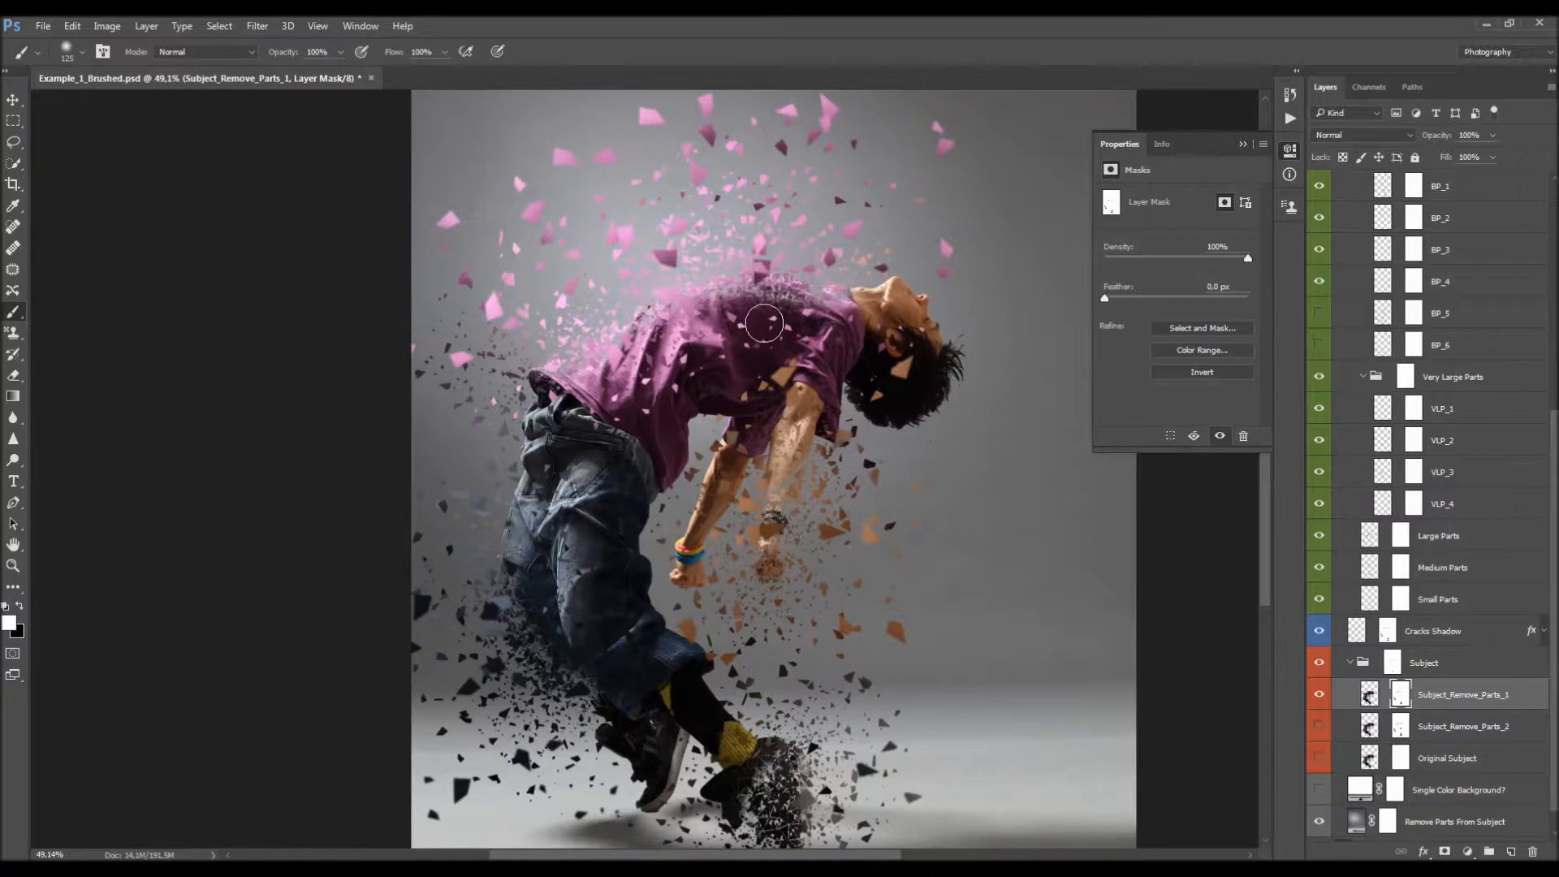
key("bracketleft")
key("bracketleft")
left_click_drag(719, 301, 805, 306)
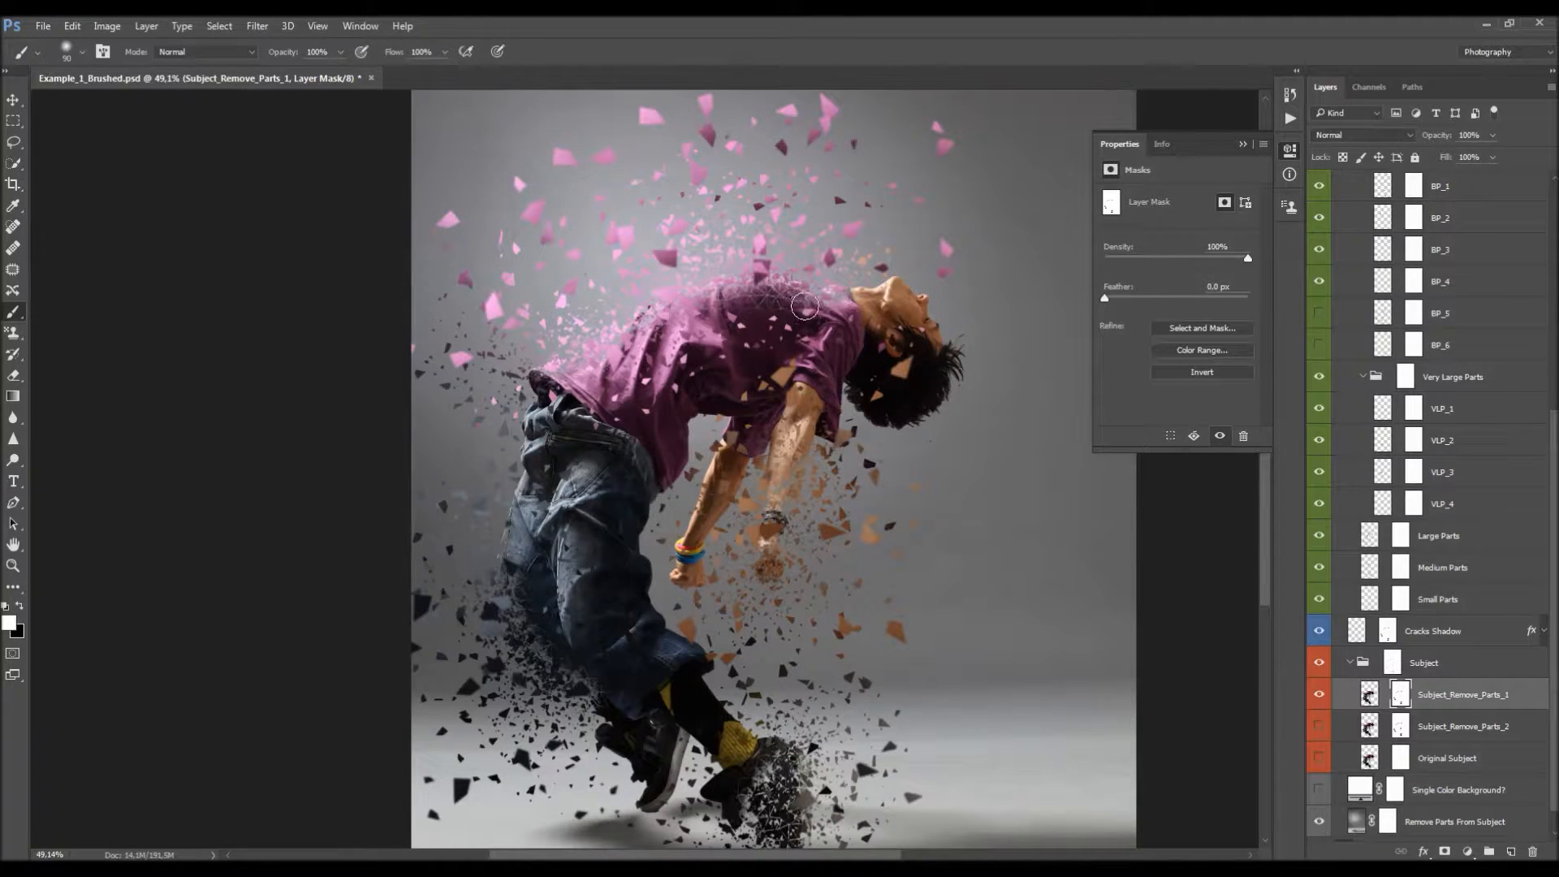
- Brush white on the Subject_Remove_Parts_1 mask over the dancer's front shoe and the back edge of the jeans
scroll(771, 333, "down", 3)
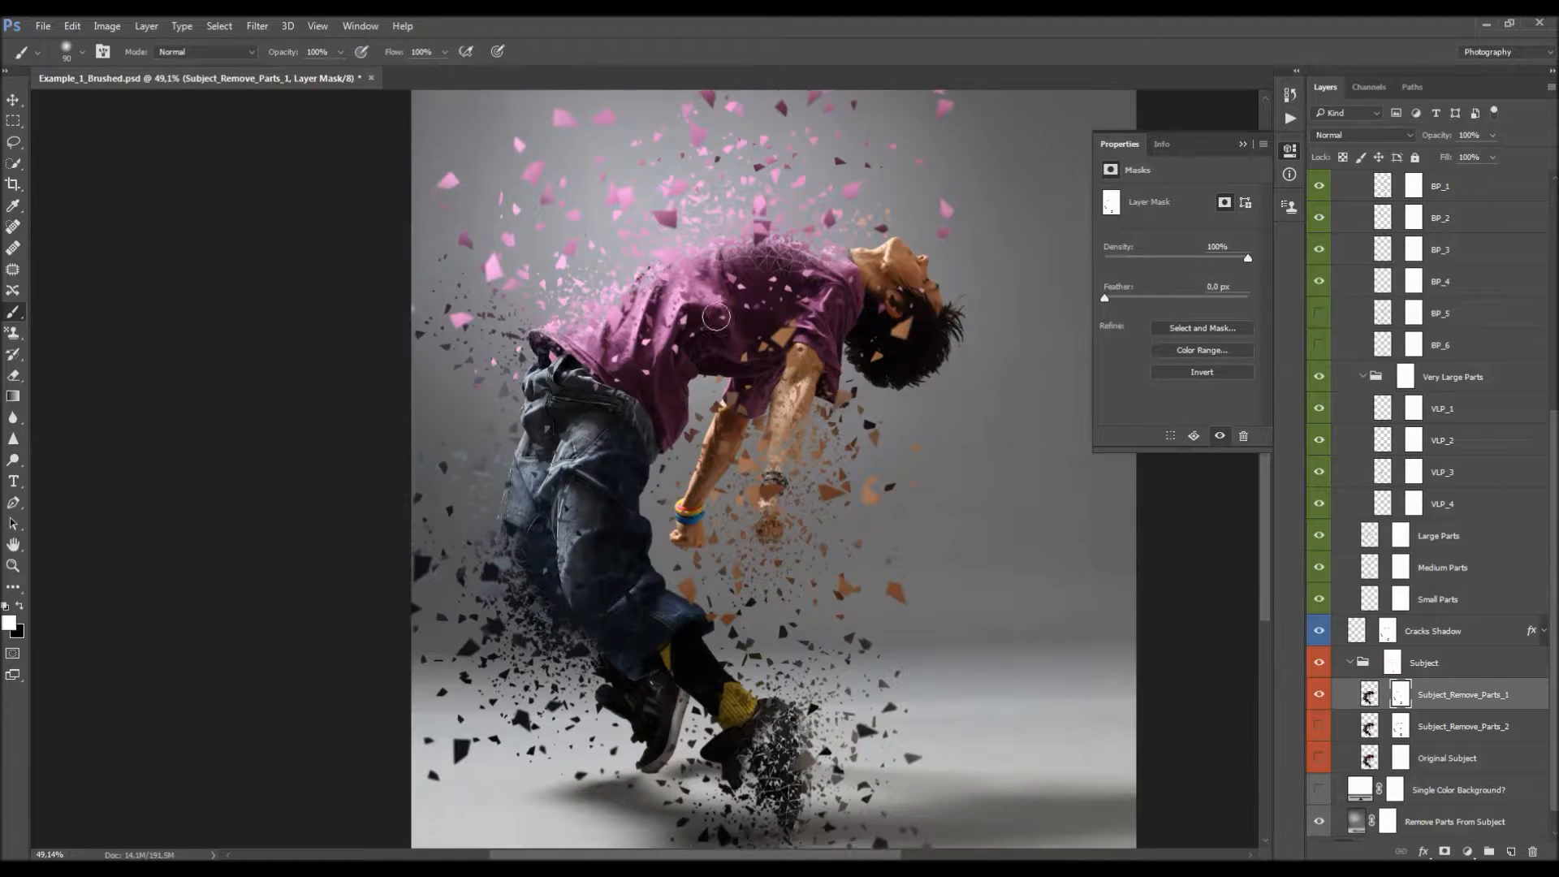
scroll(716, 316, "down", 2)
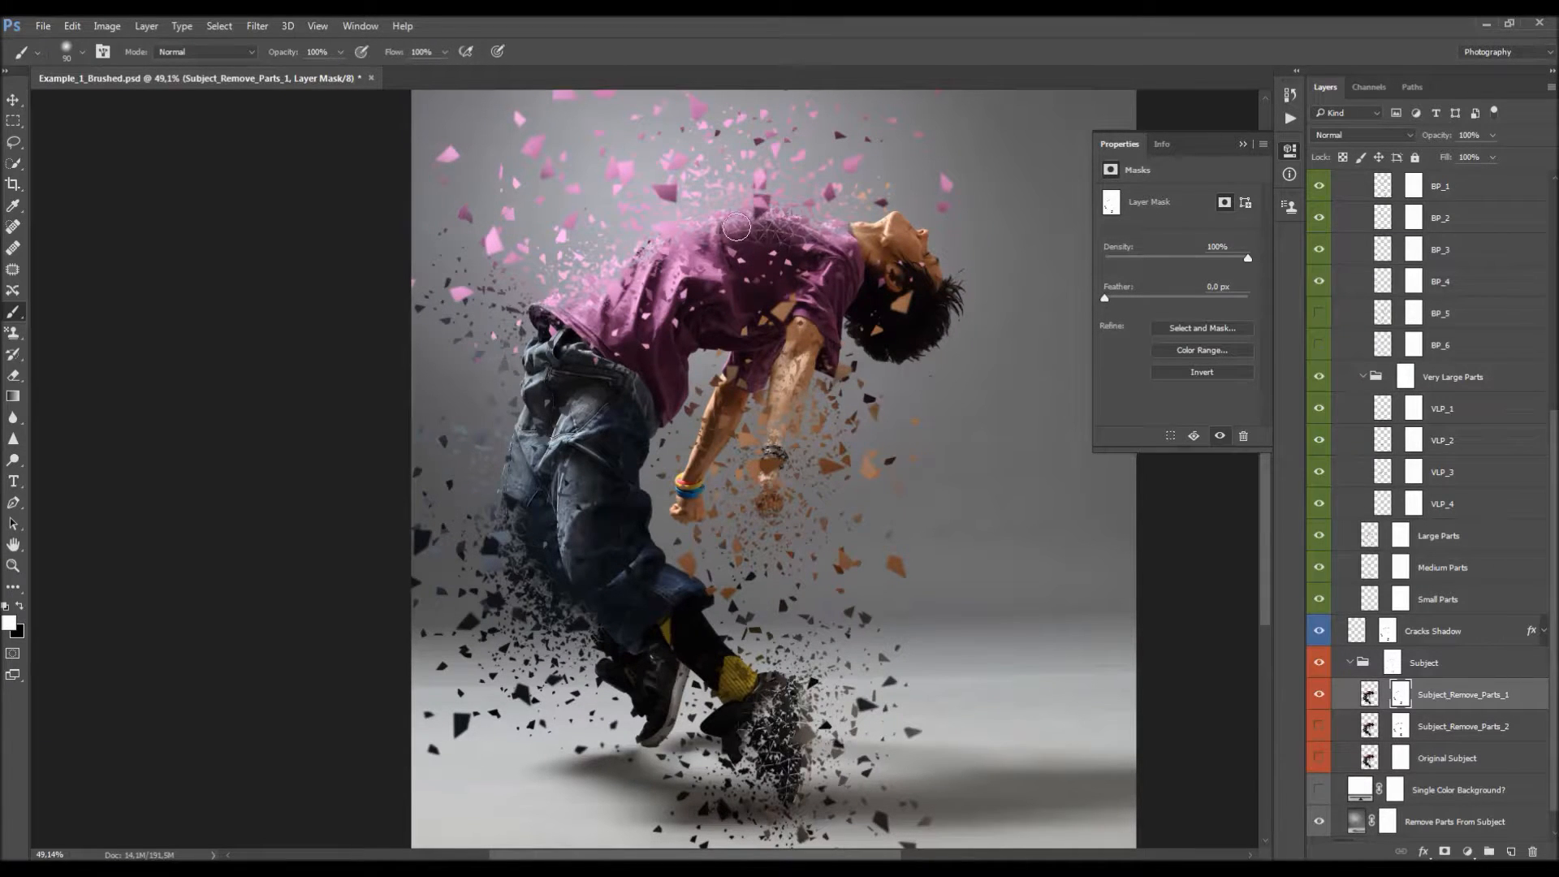
scroll(527, 459, "down", 3)
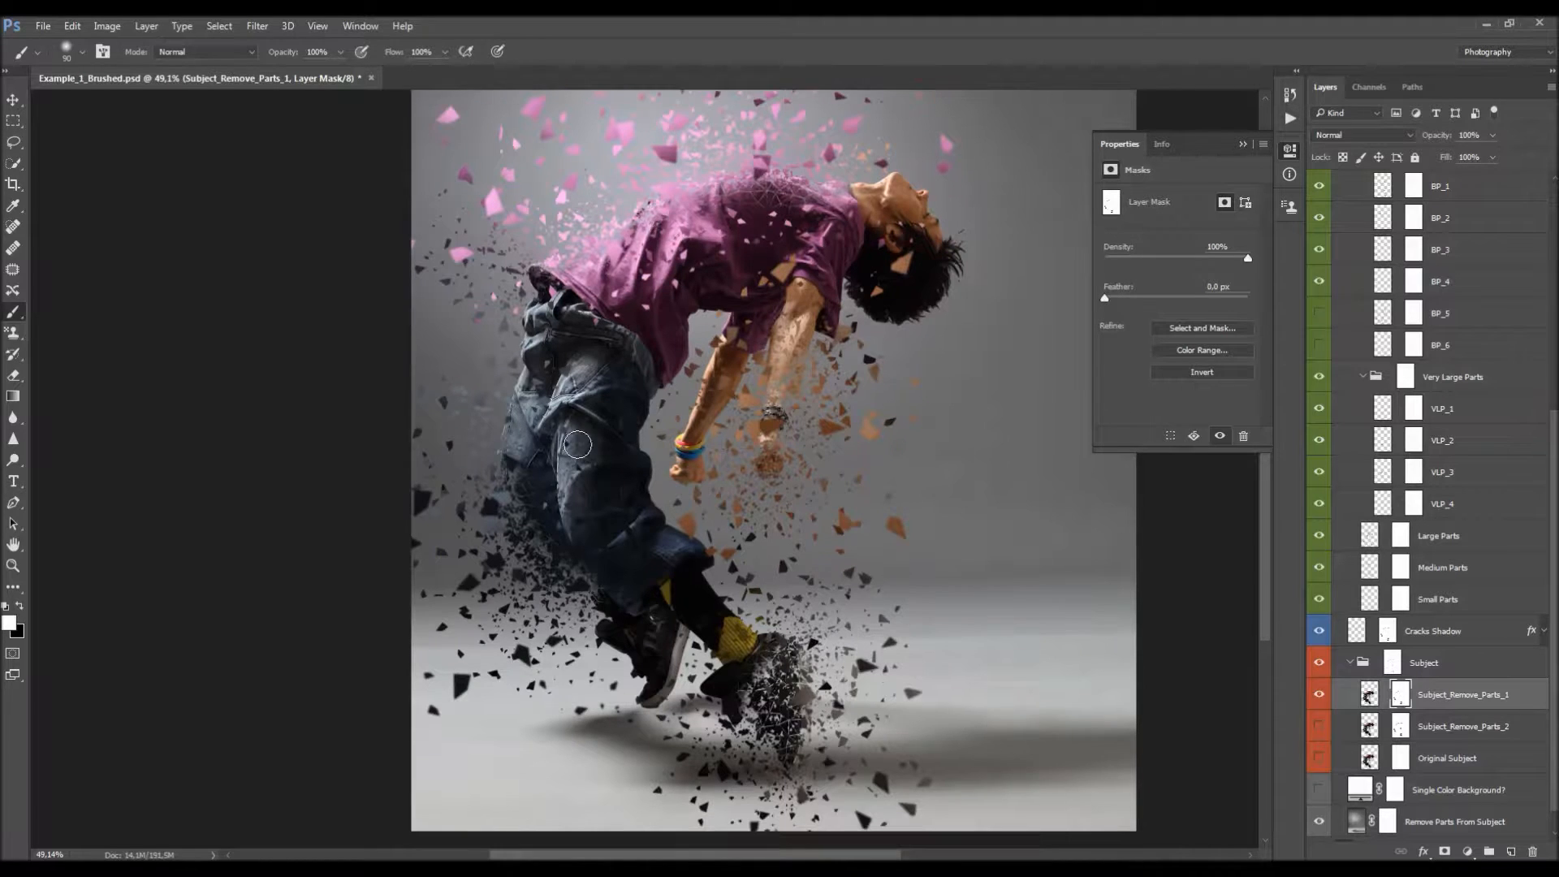
left_click_drag(742, 687, 753, 653)
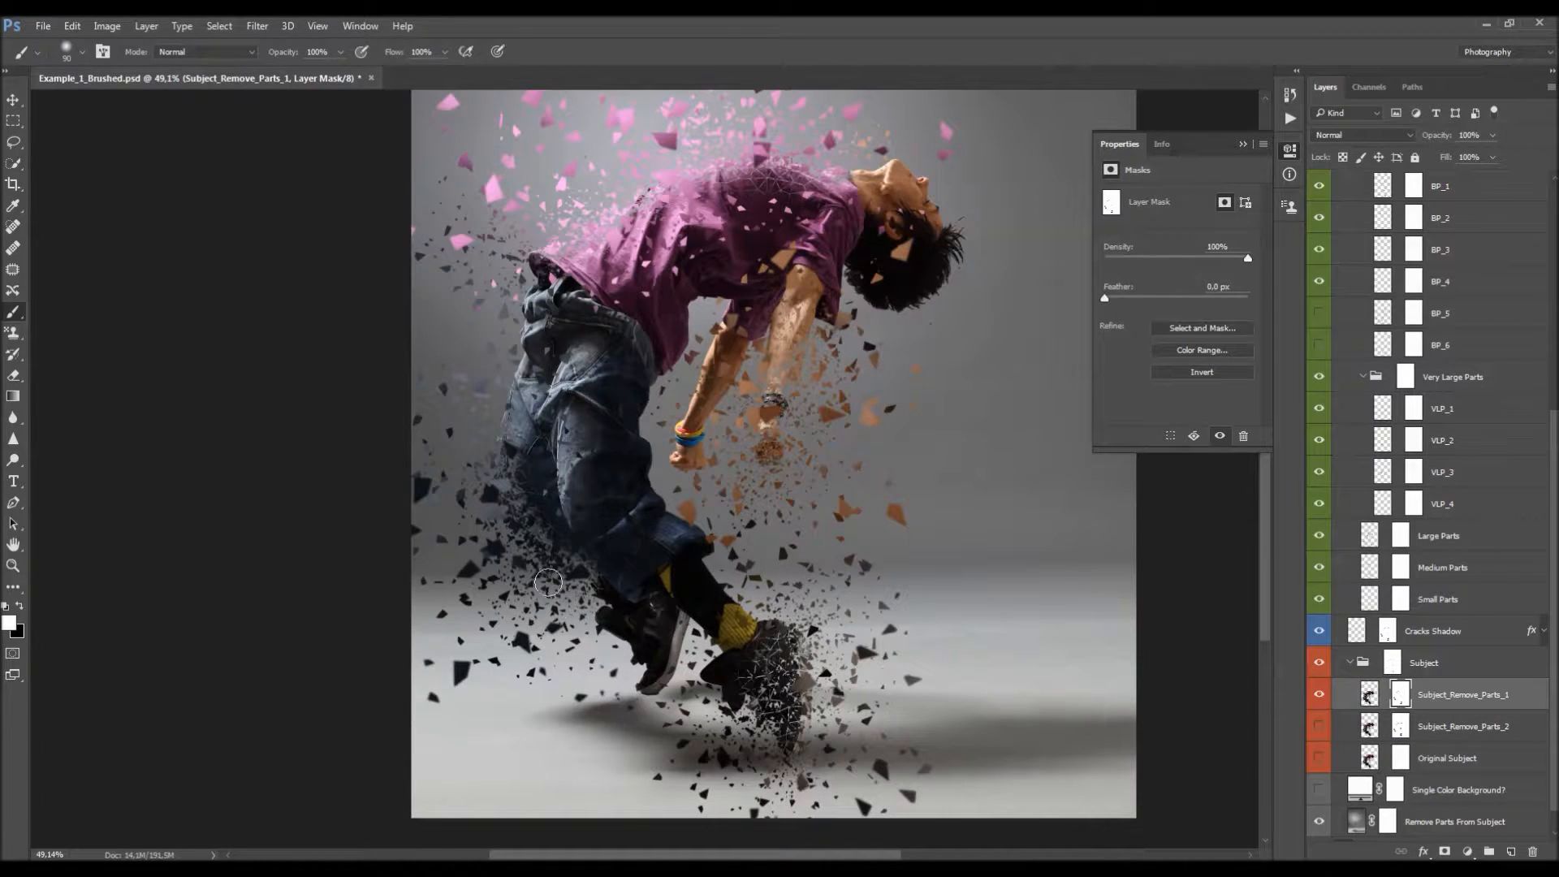
mouse_move(515, 462)
left_mouse_down()
mouse_move(522, 498)
mouse_move(582, 549)
left_mouse_up()
key("space")
mouse_move(763, 334)
left_mouse_down()
mouse_move(722, 381)
mouse_move(720, 436)
left_mouse_up()
key("ctrl+space")
key("space")
- Collapse the Parts and Subject groups in the layer stack
key("v")
scroll(1444, 410, "up", 8)
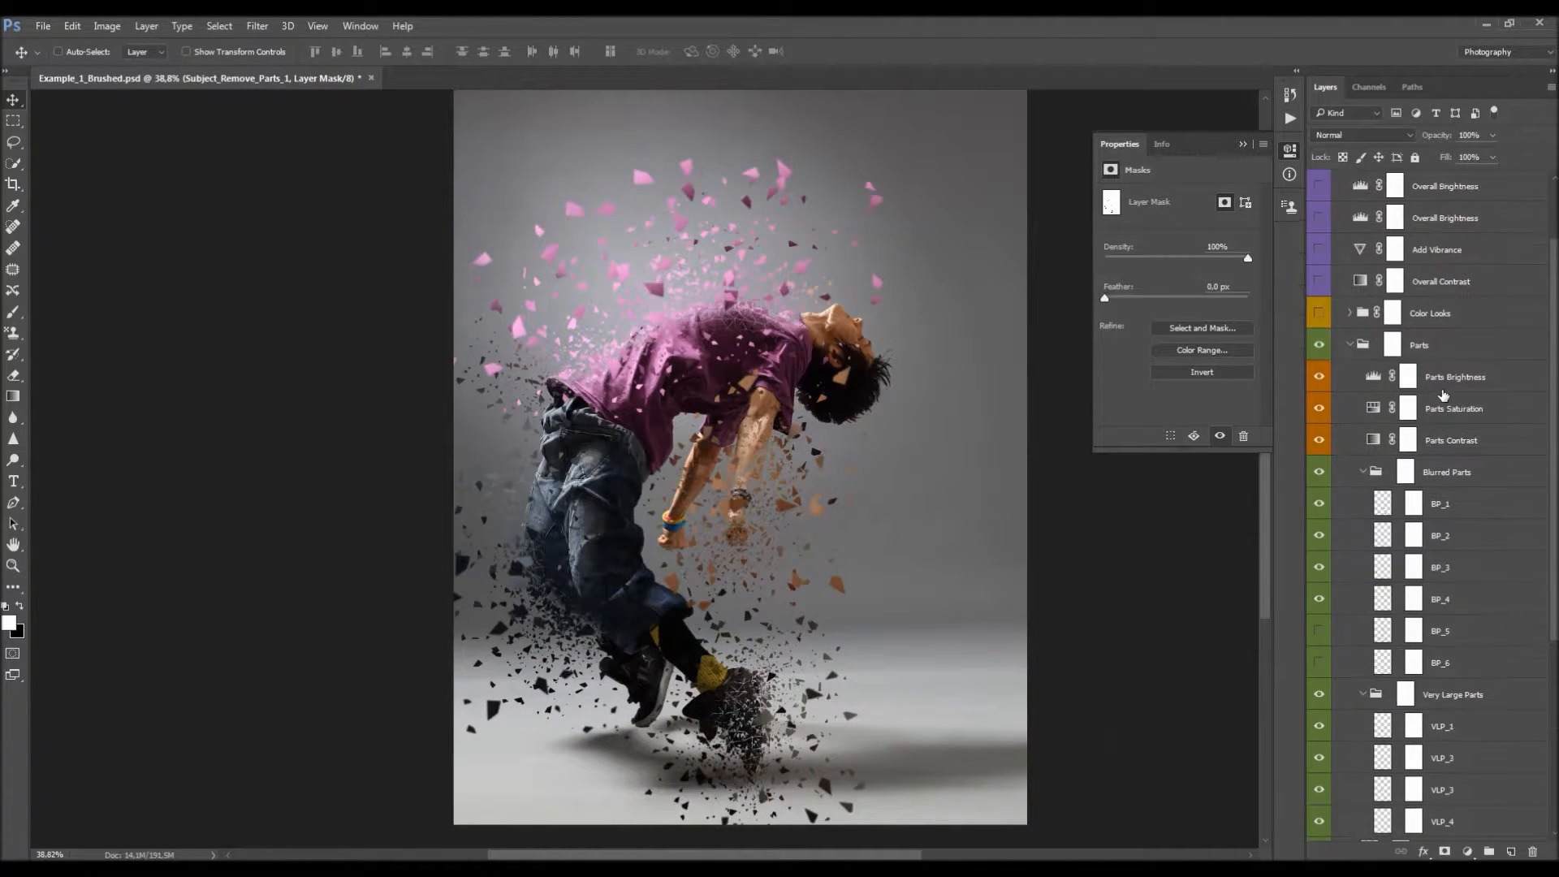
left_click(1349, 344)
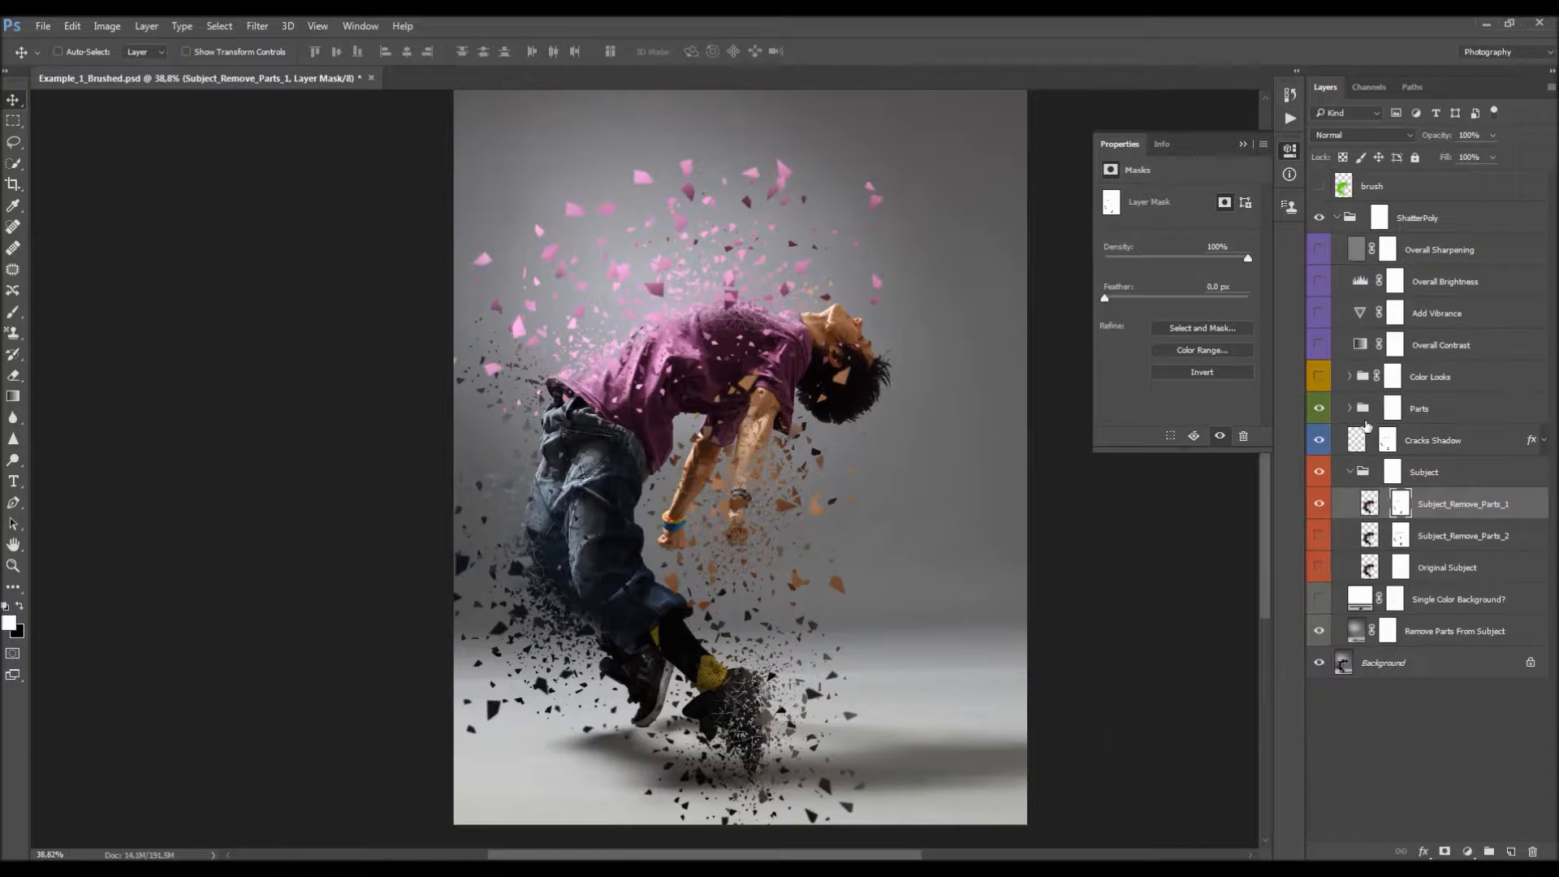
left_click(1349, 472)
- Turn on and expand the Color Looks group, and make its CL_7 look visible
left_click(1435, 380)
left_click(1319, 376)
left_click(1349, 376)
scroll(1414, 400, "down", 1)
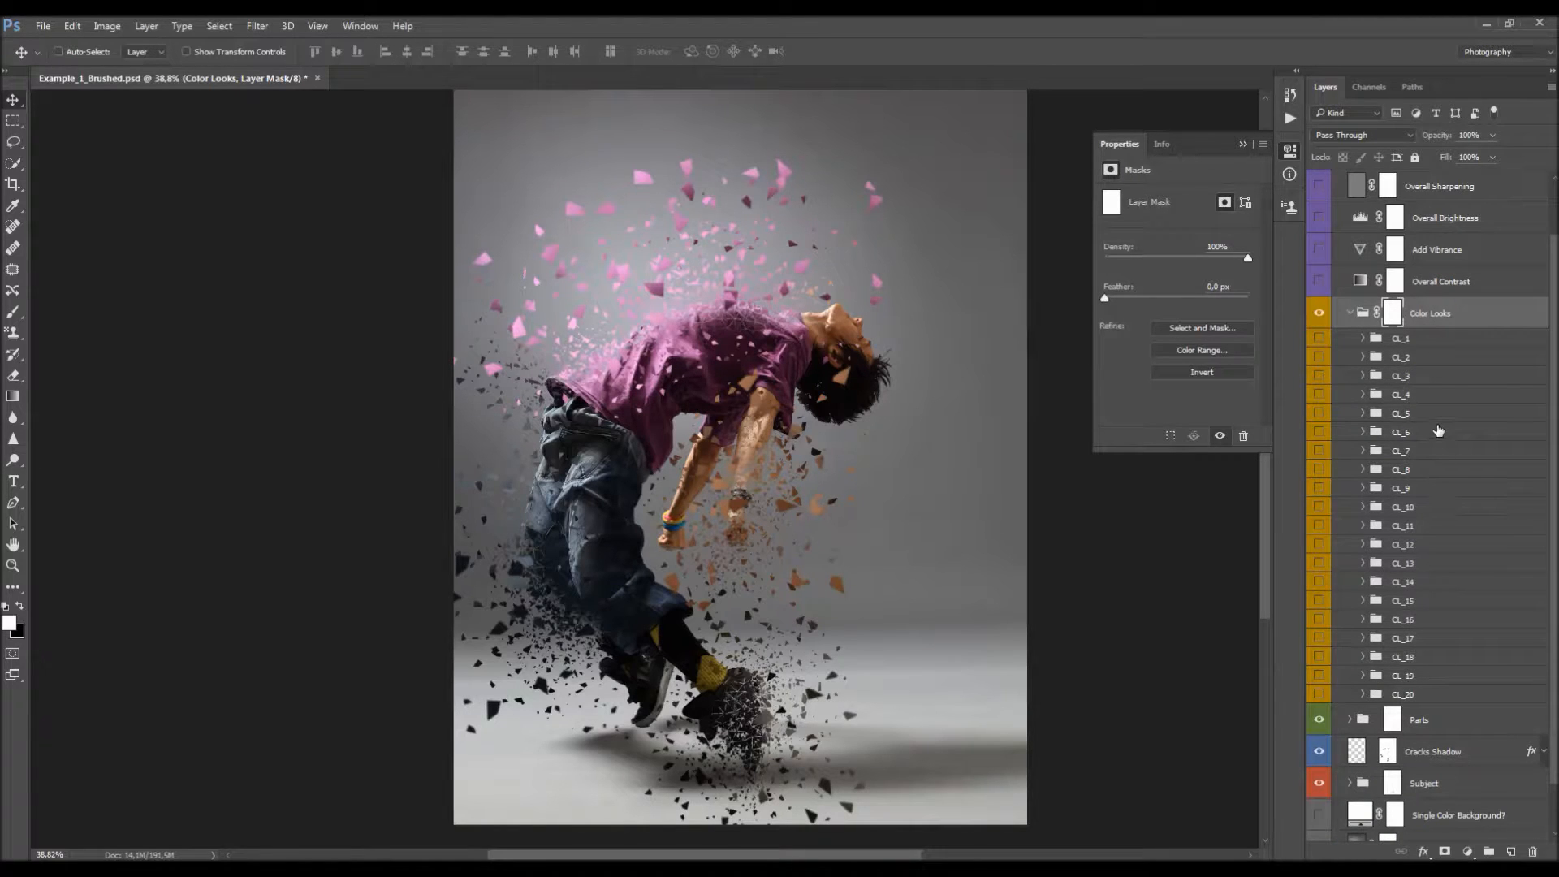
left_click(1417, 357)
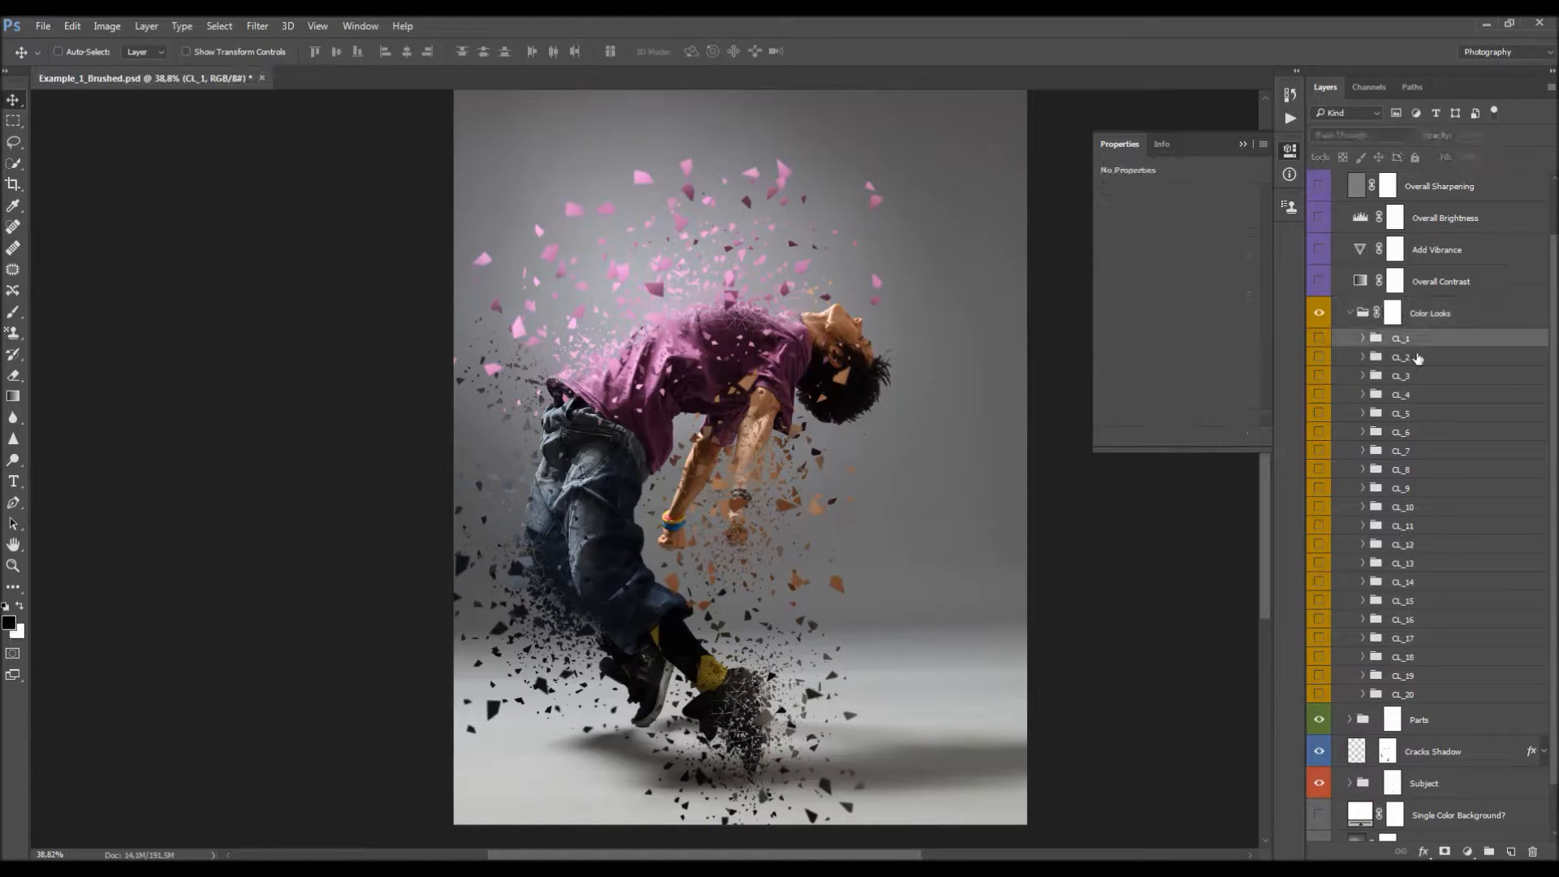
left_click(1425, 414)
left_click(1425, 452)
left_click(1318, 451)
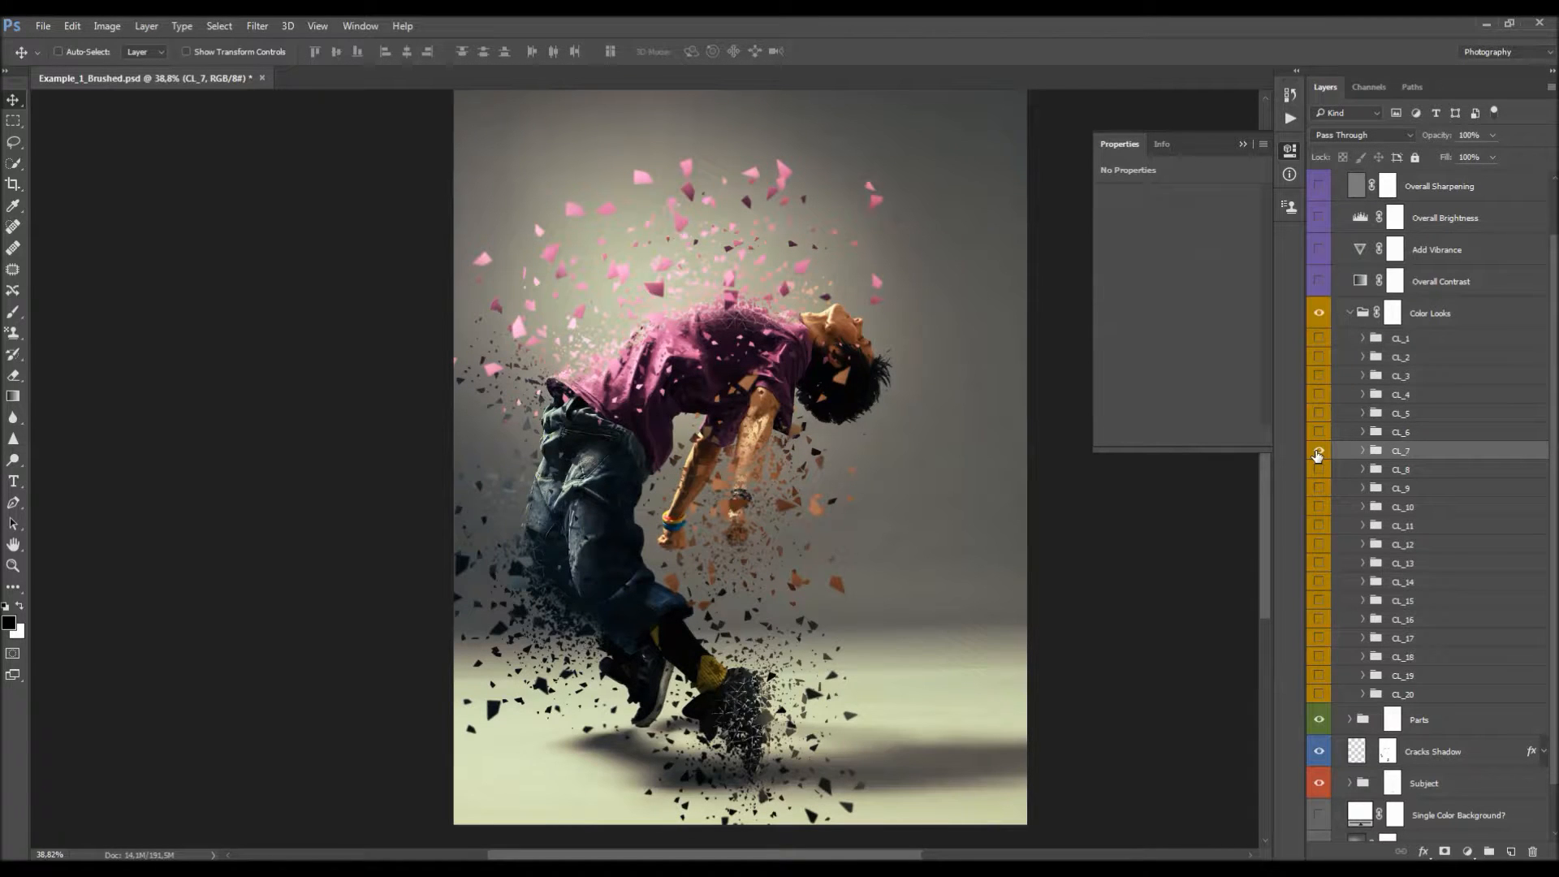
- Hide the CL_7 look and preview the CL_8 through CL_12 color looks one at a time
left_click(1318, 452)
left_click(1420, 470)
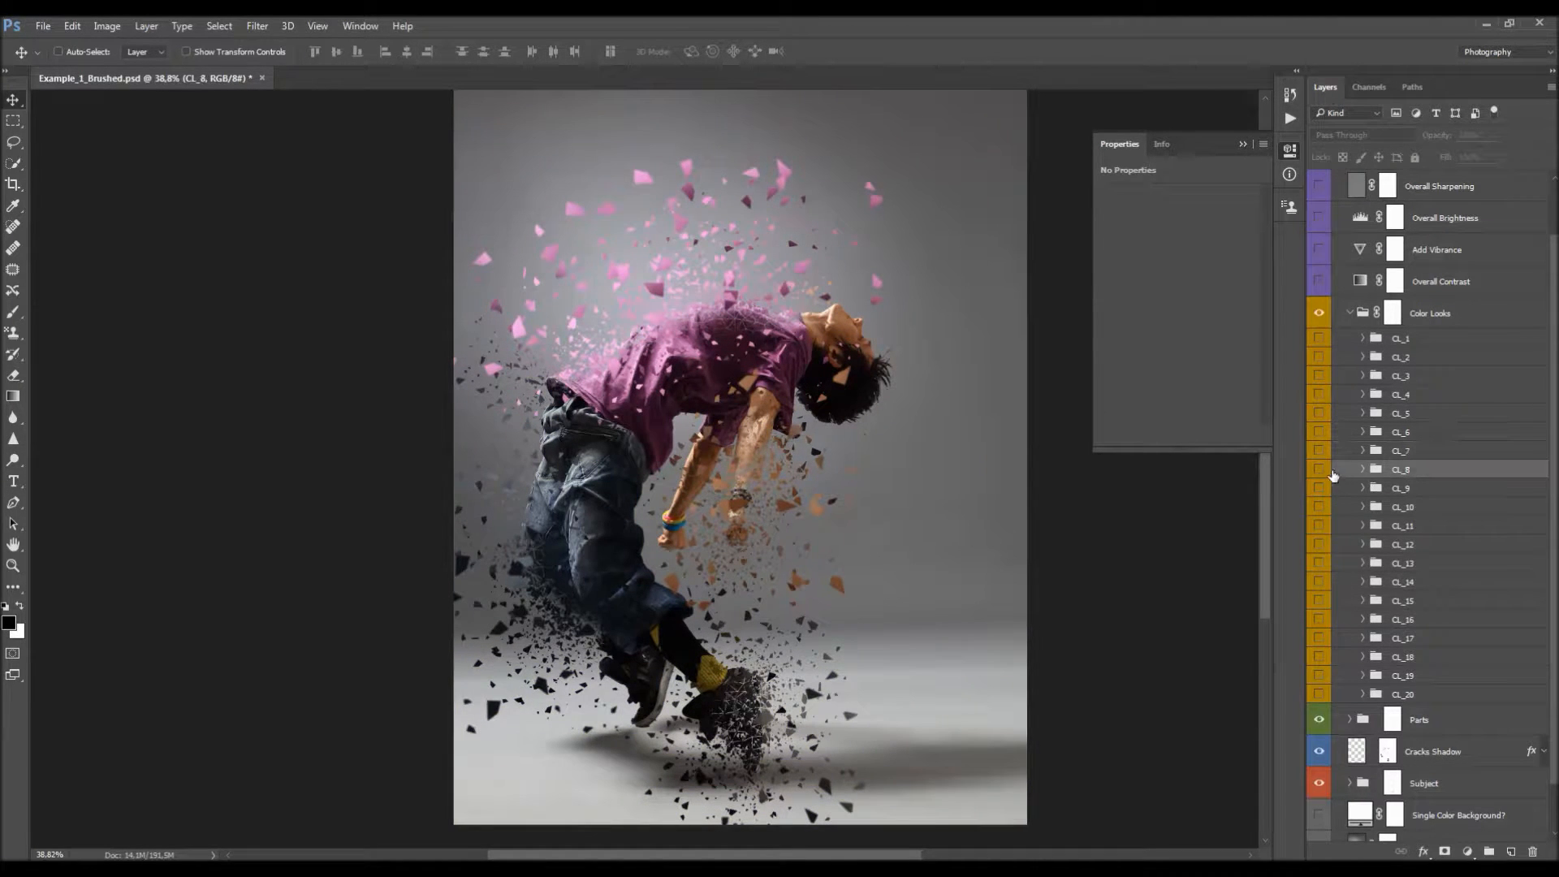
left_click(1319, 470)
left_click(1320, 471)
left_click(1320, 489)
left_click(1320, 489)
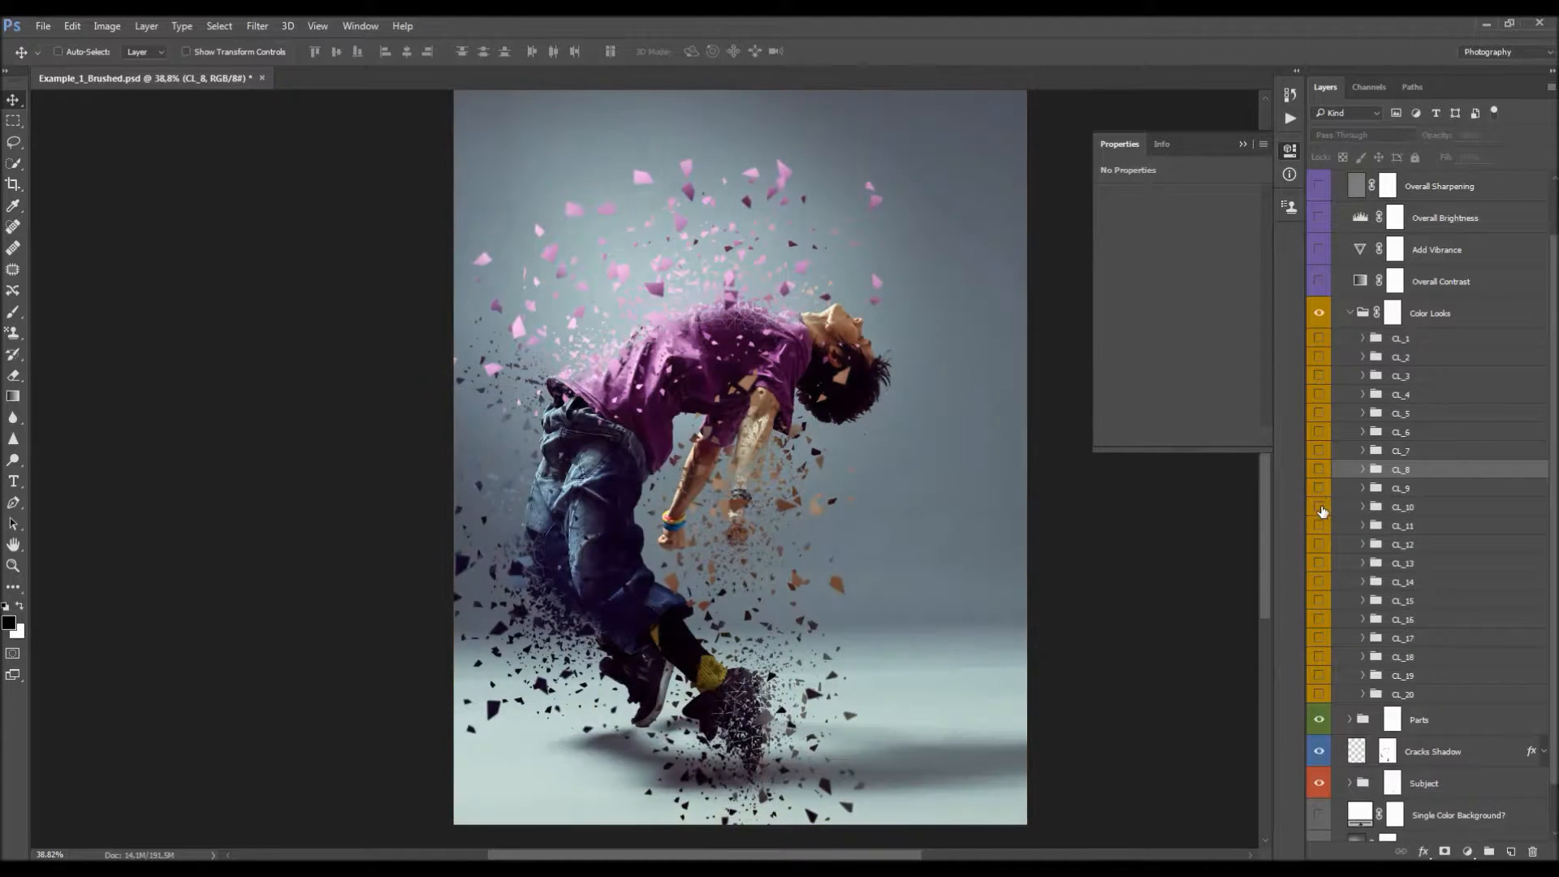
left_click(1321, 509)
left_click(1321, 509)
left_click(1321, 528)
left_click(1321, 528)
left_click(1321, 546)
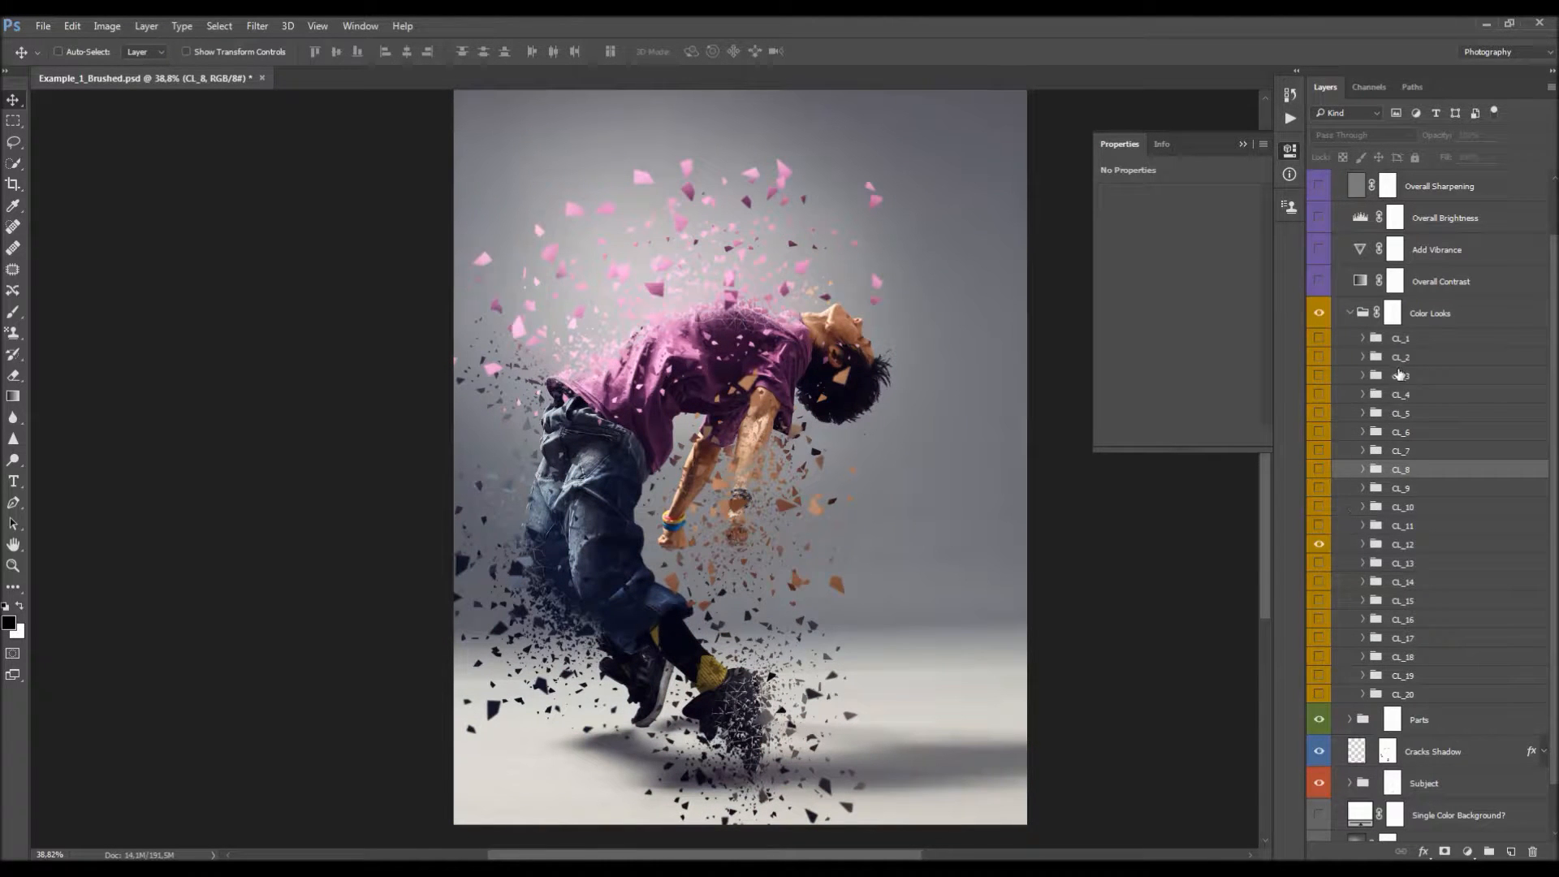
- Combine the CL_2 and CL_4 color looks, with CL_2 at 45% opacity
left_click(1320, 357)
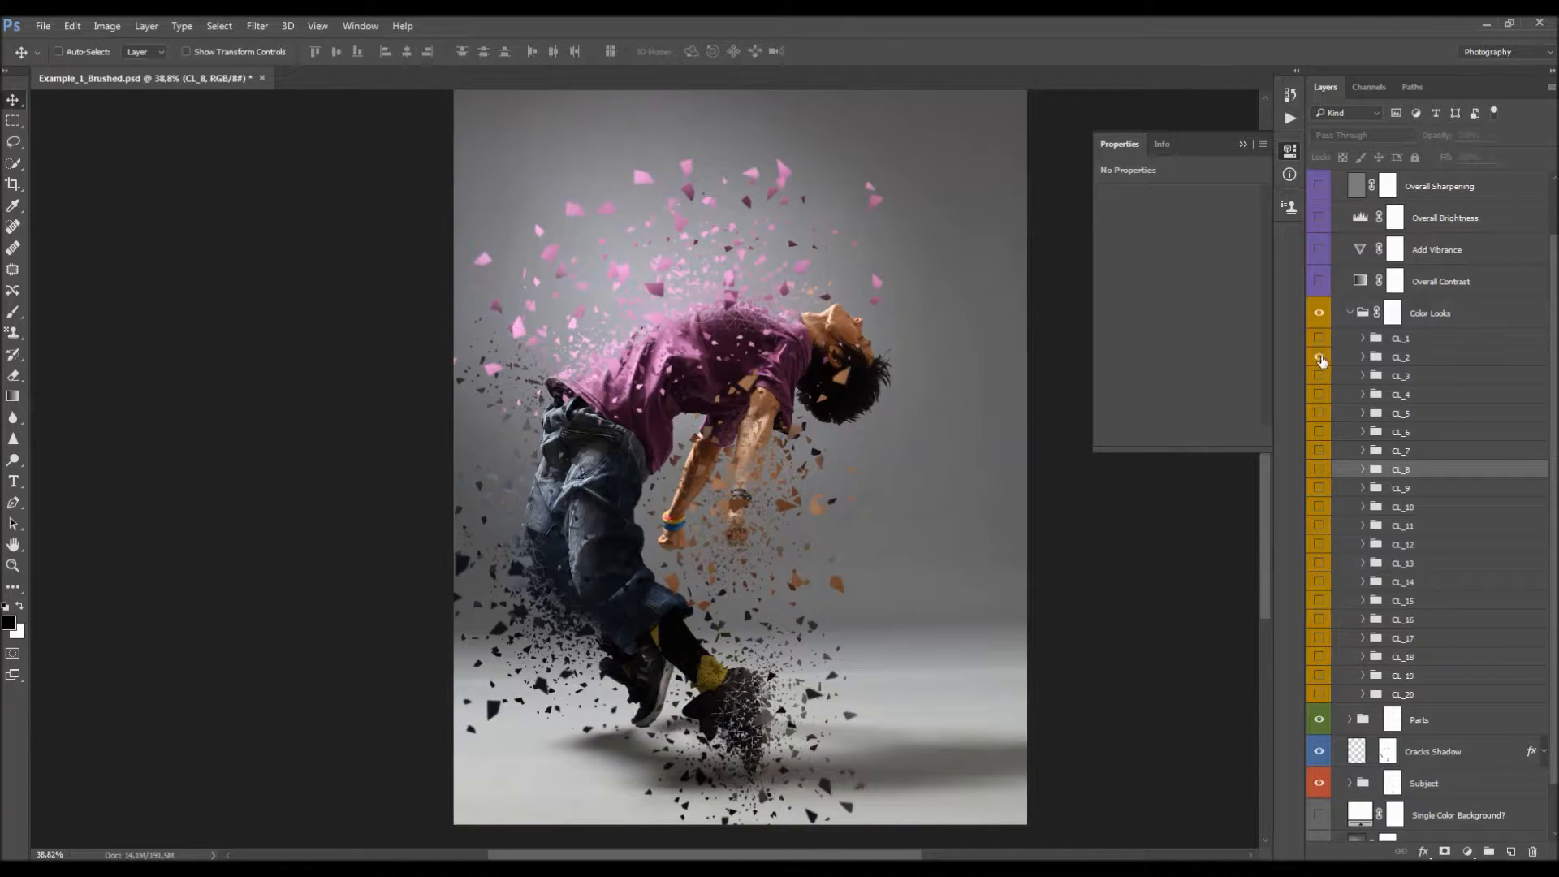
left_click(1396, 358)
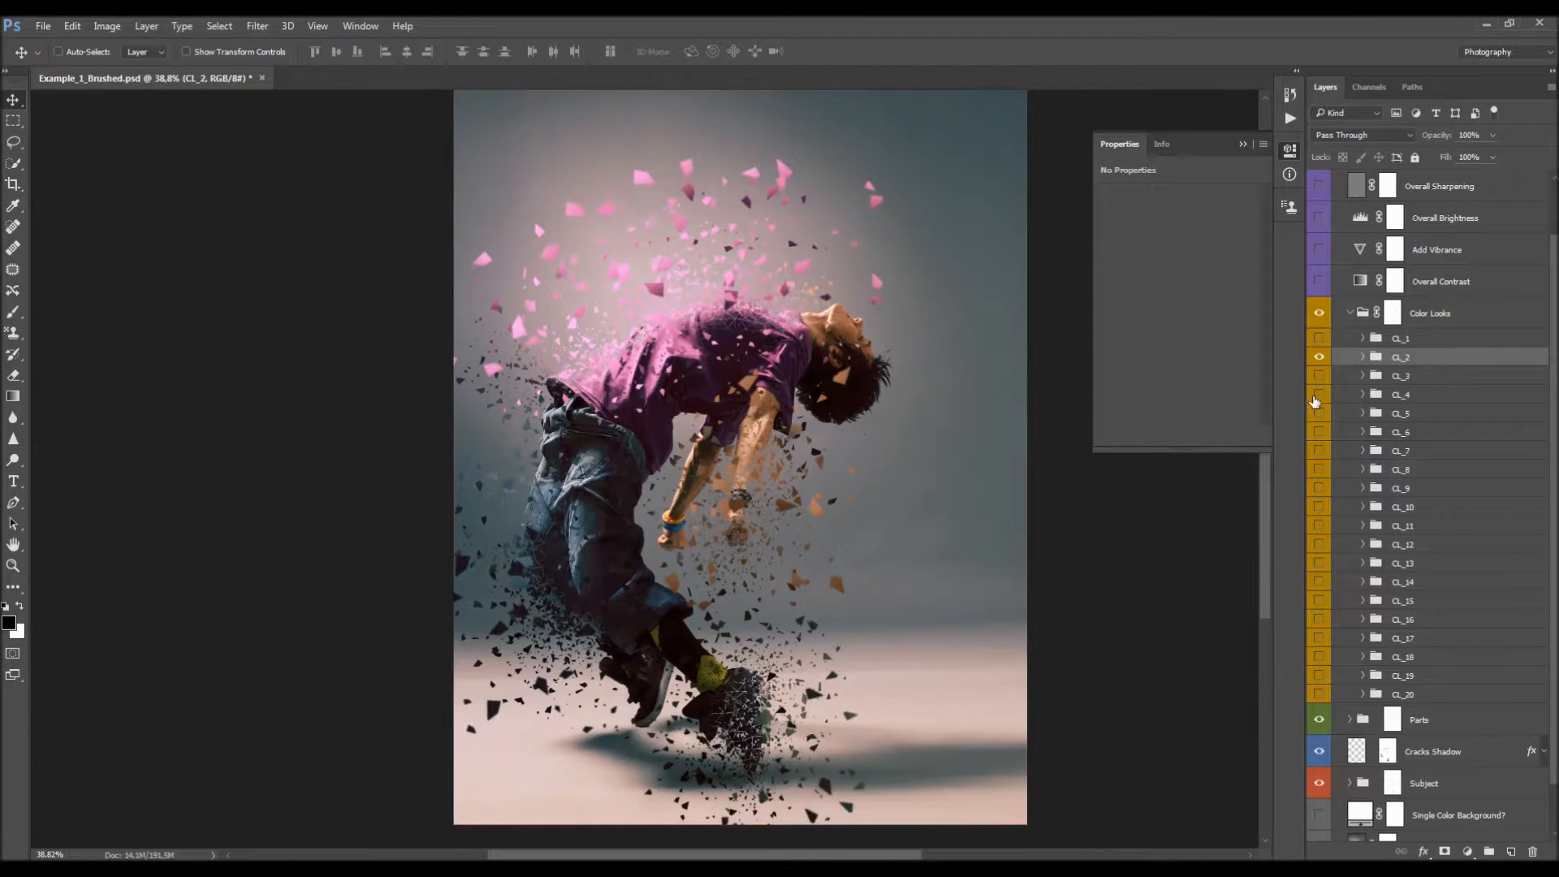
left_click(1316, 396)
left_click(1378, 398)
left_click_drag(1430, 138, 1396, 142)
left_click(1397, 355)
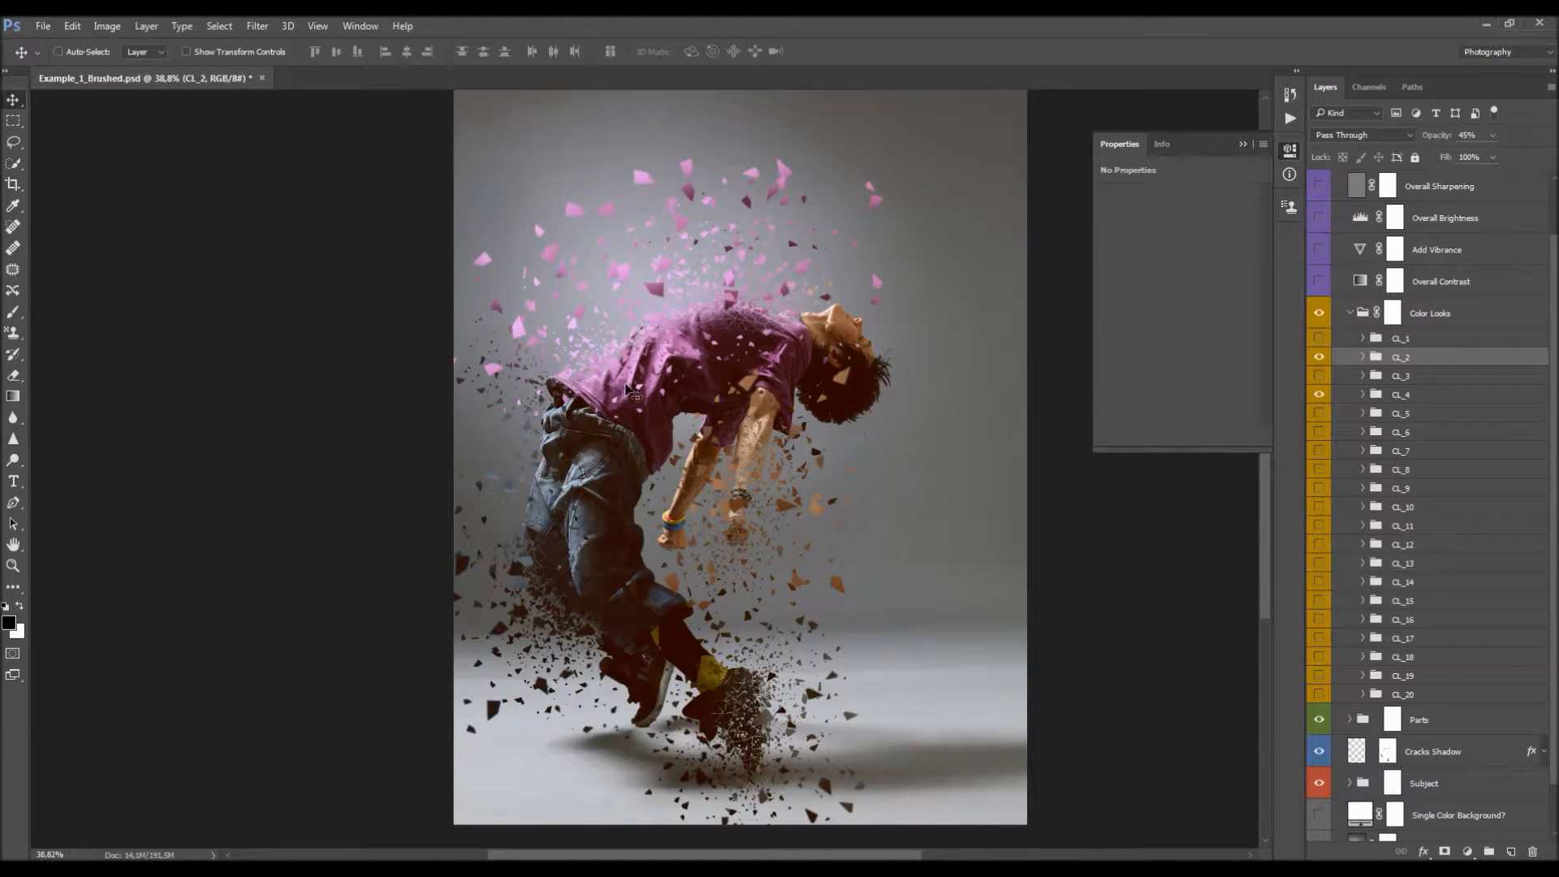
- Examine the combined color looks across the whole dancer image
scroll(886, 268, "up", 3)
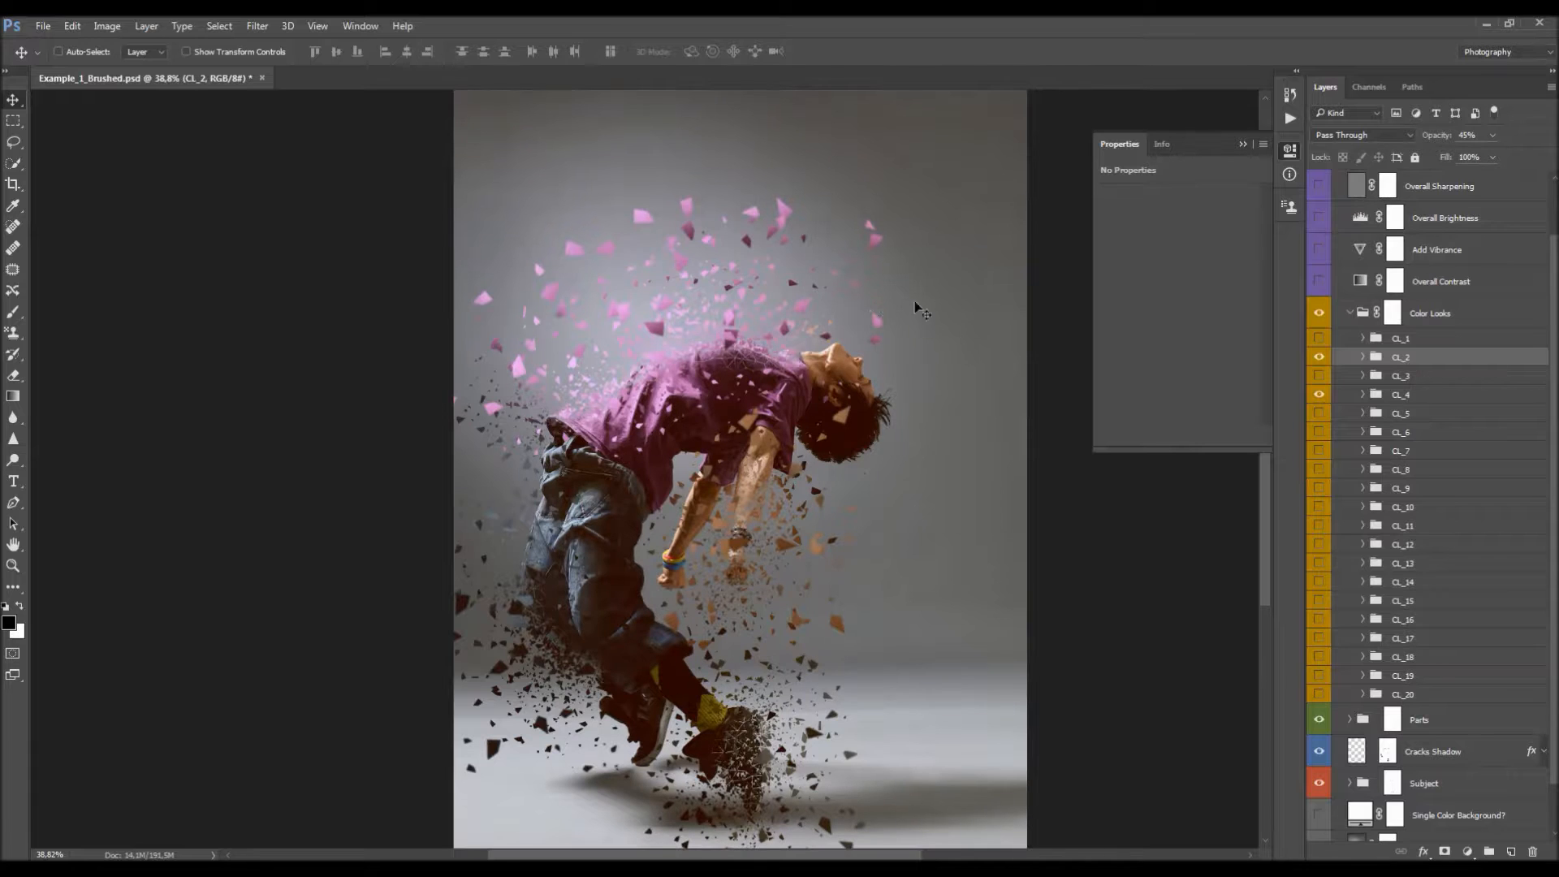
scroll(877, 313, "up", 2)
scroll(870, 307, "down", 3)
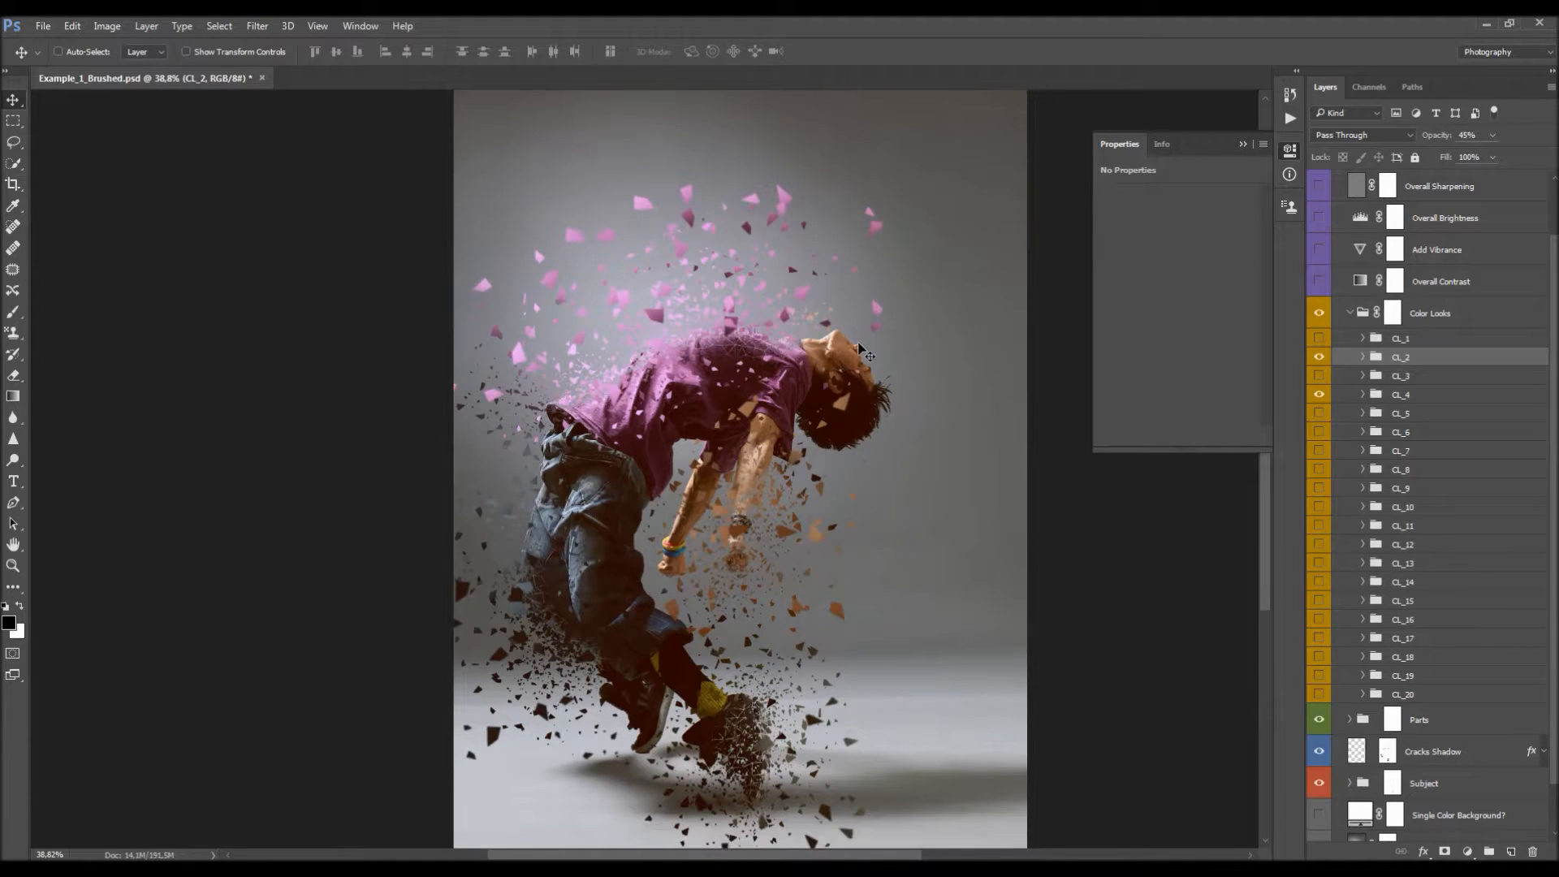
scroll(862, 344, "down", 1)
key("ctrl+space")
left_click_drag(865, 331, 841, 323)
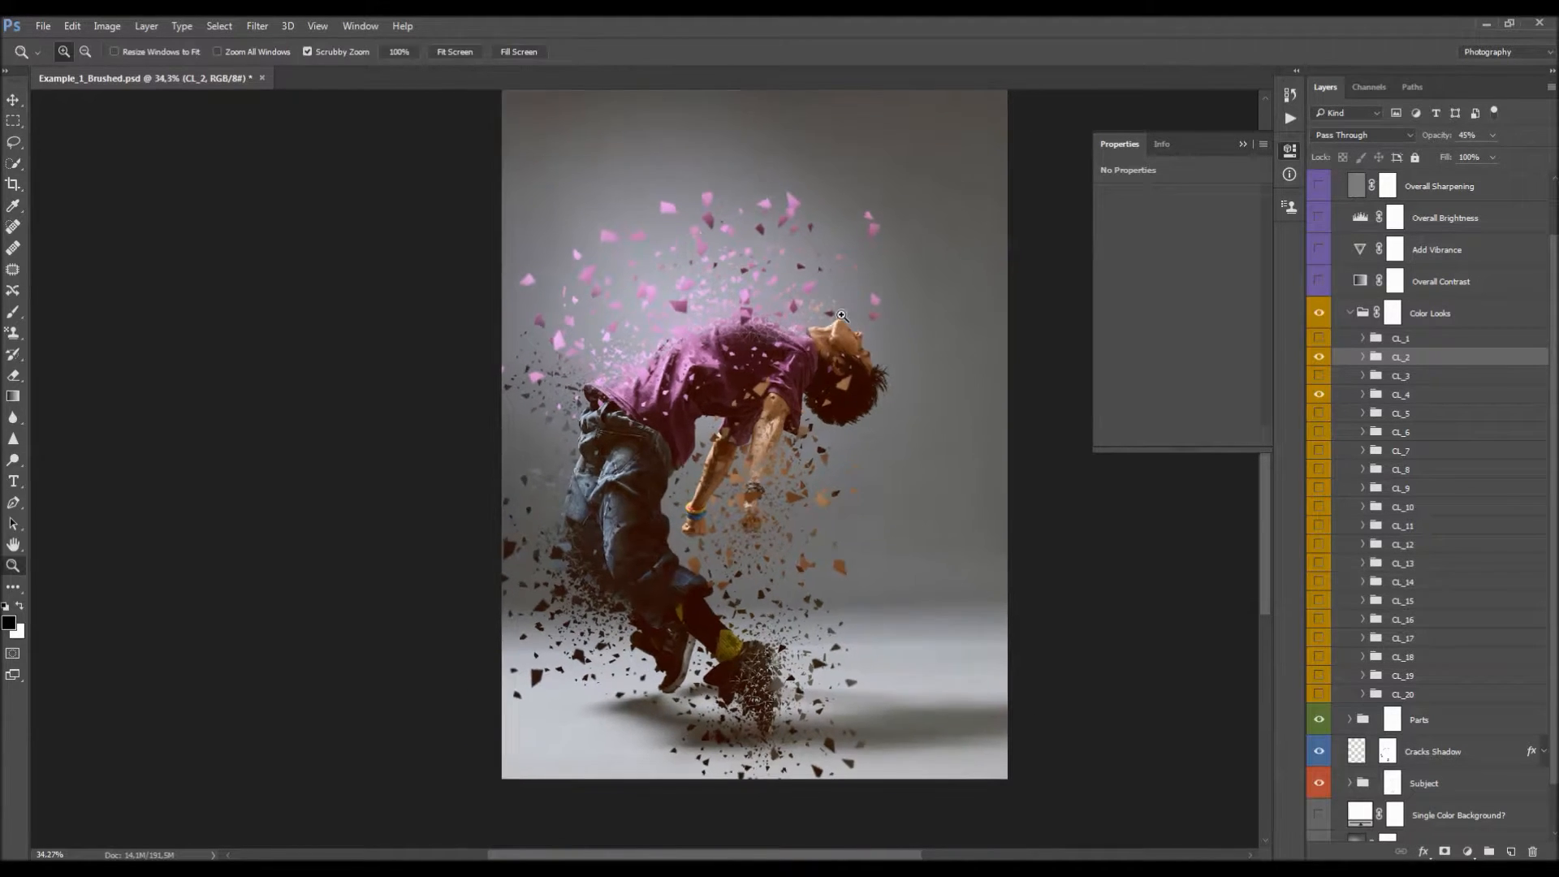
key("ctrl+0")
key("ctrl+space")
left_click_drag(674, 439, 808, 346)
- Hide the CL_2 and CL_4 looks and make the CL_11 look visible instead
left_click(1329, 357)
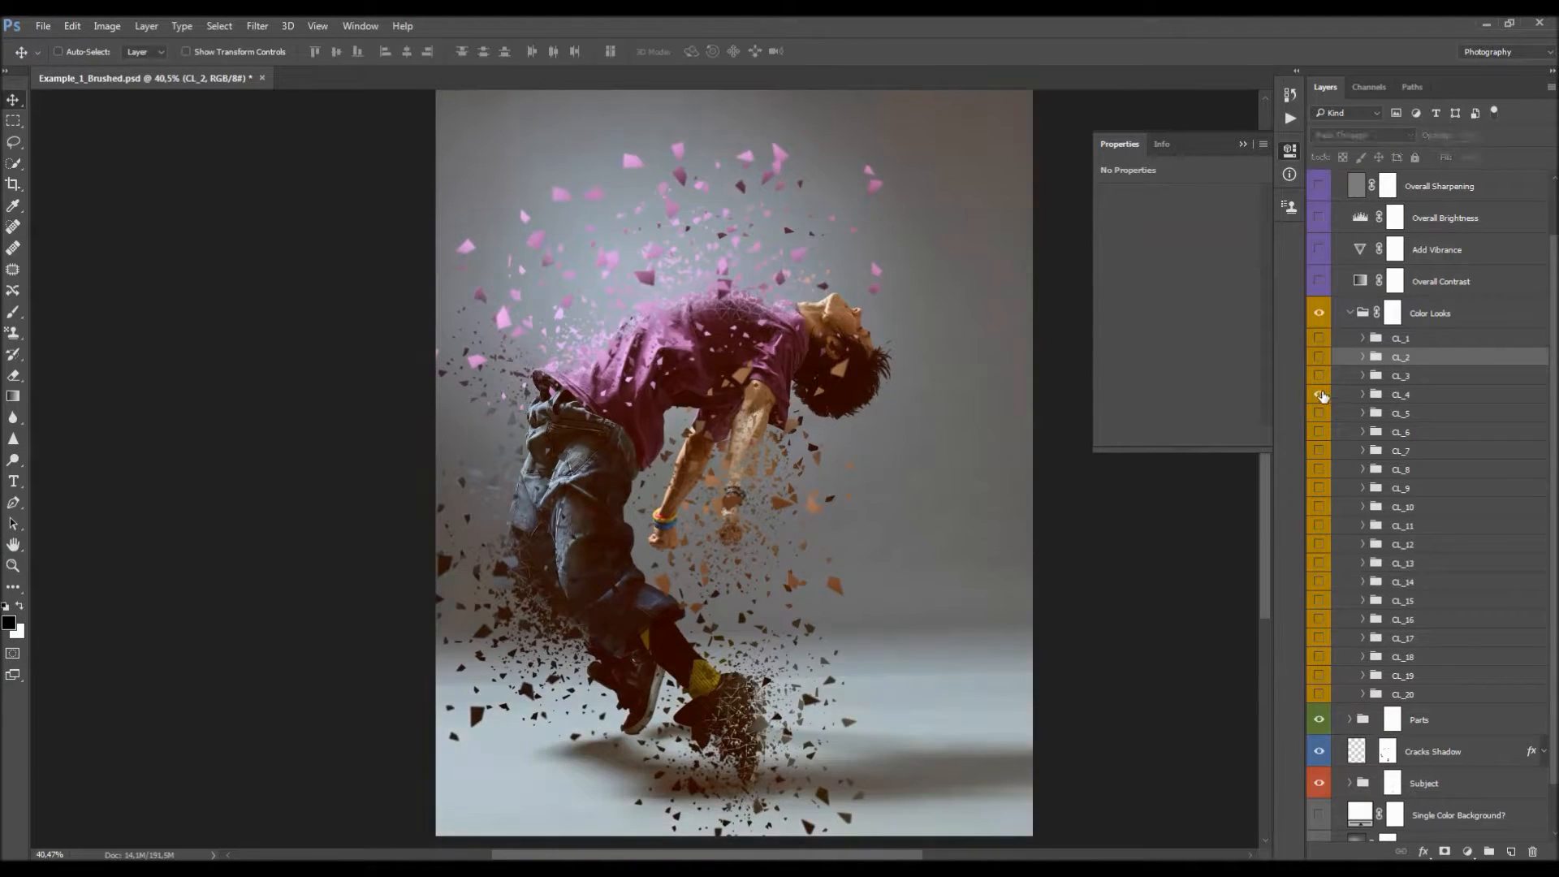
left_click(1319, 394)
scroll(1389, 430, "down", 2)
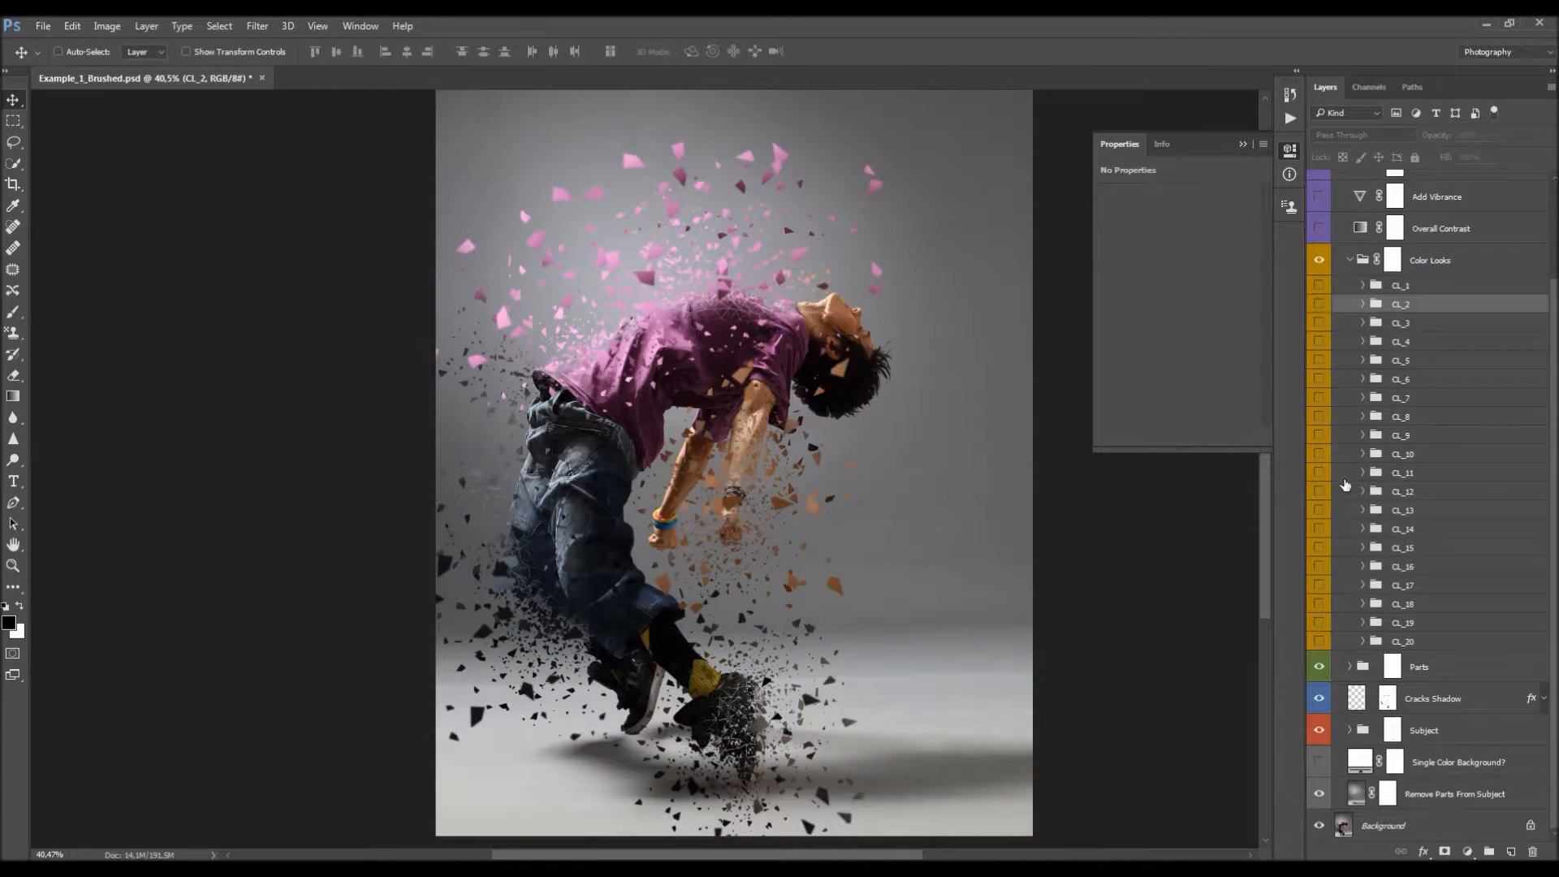
left_click(1320, 474)
scroll(1326, 479, "up", 3)
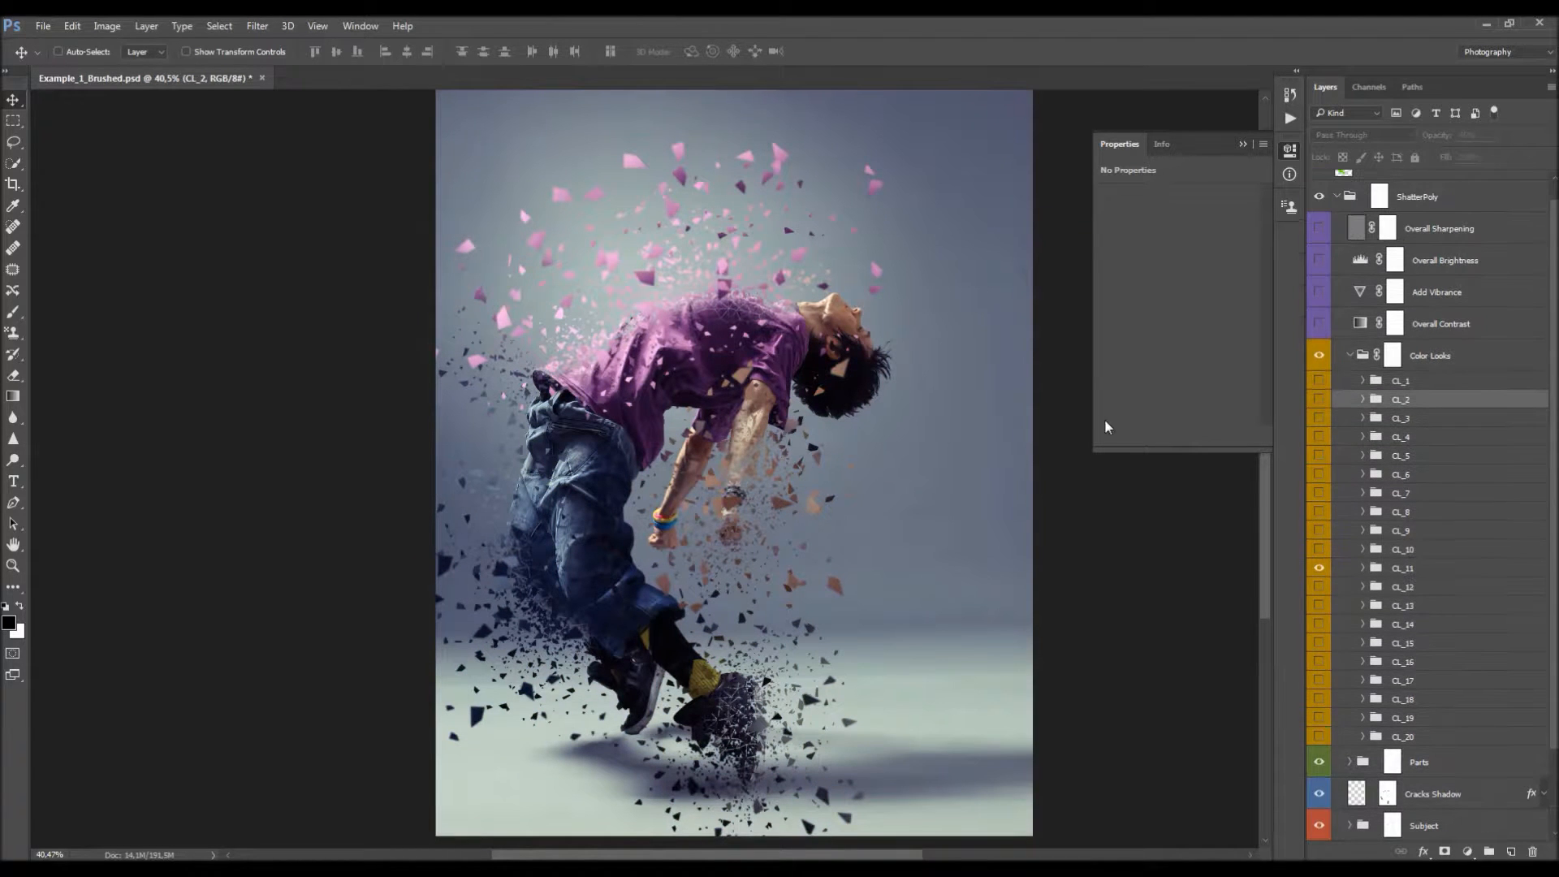
left_click(1242, 144)
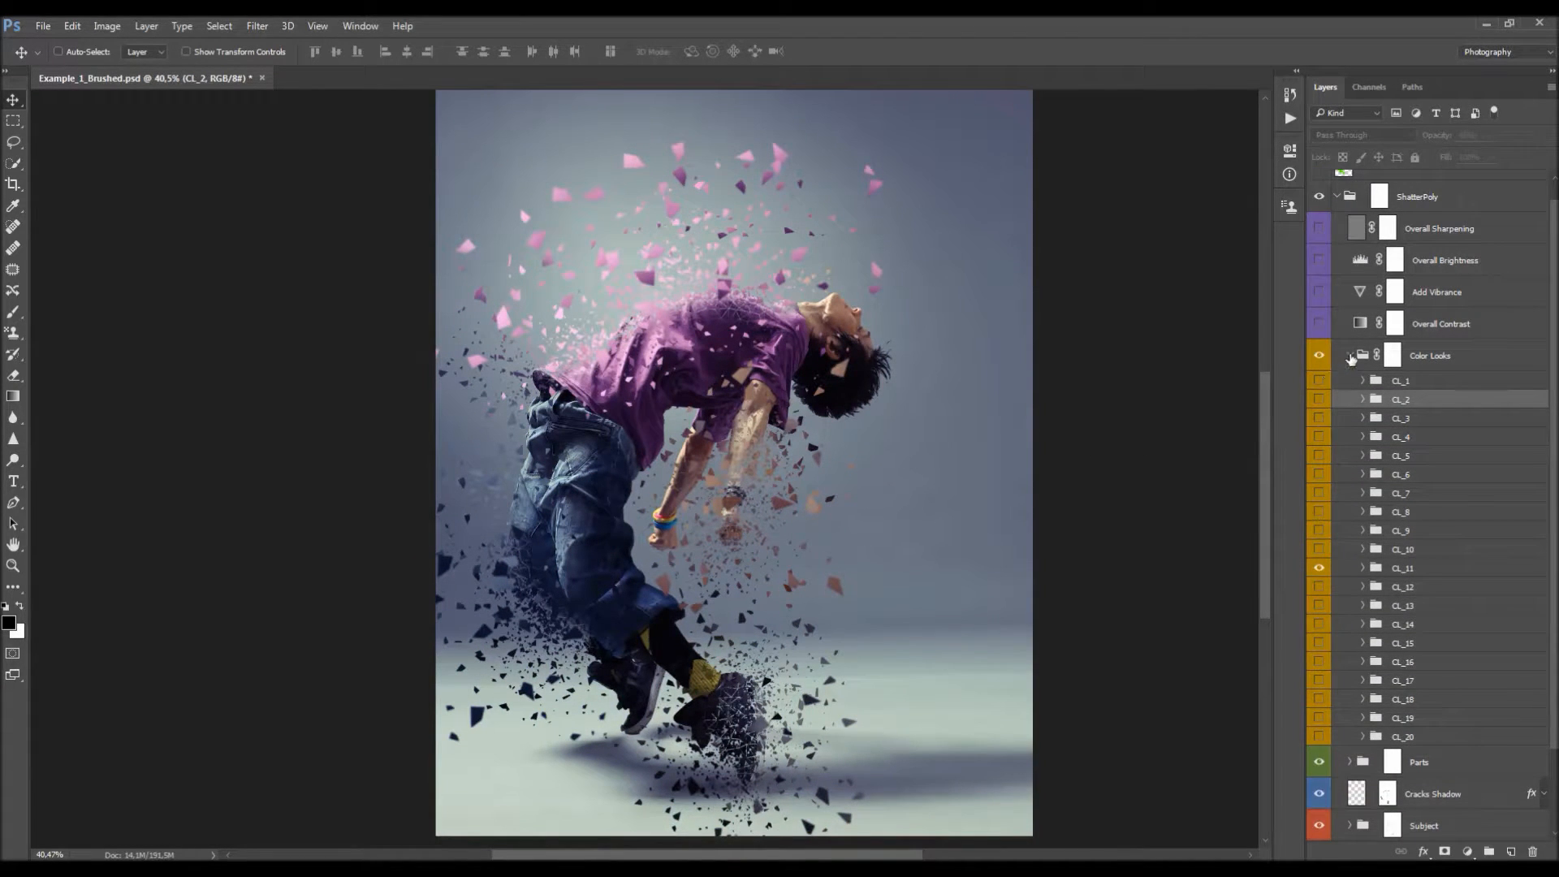
- Collapse the Color Looks group, and turn on the Overall Contrast layer and adjust its opacity
left_click(1350, 357)
left_click(1425, 381)
left_click(1426, 347)
left_click(1319, 345)
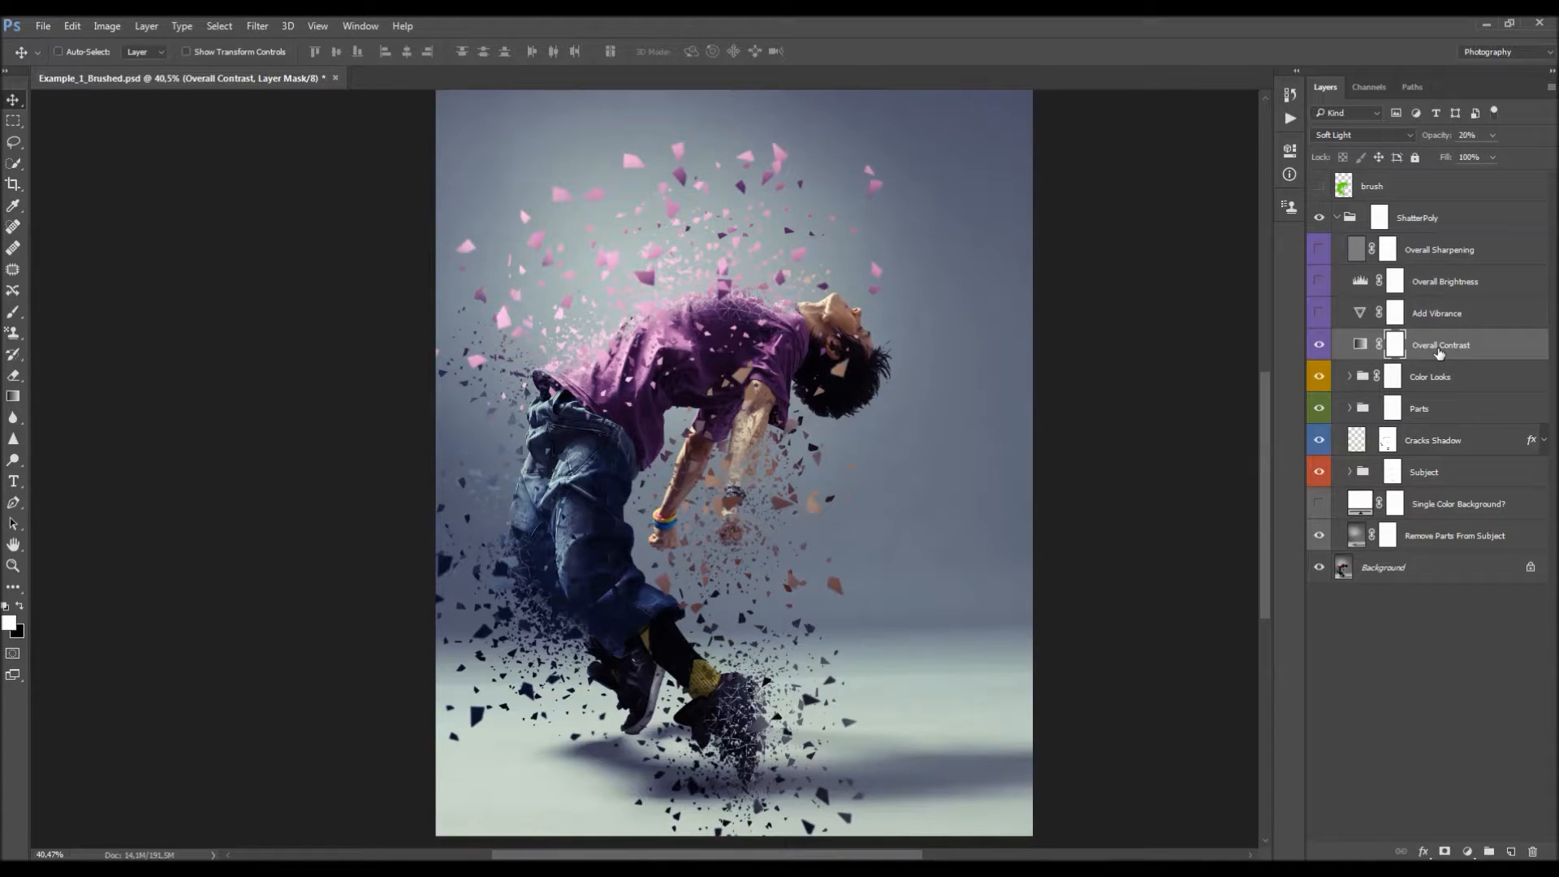
left_click_drag(1444, 132, 1350, 225)
- Turn on the Add Vibrance layer and open its vibrance settings
left_click(1454, 319)
left_click(1321, 315)
double_click(1359, 315)
- Compare the image with and without the Add Vibrance adjustment
left_click(1322, 315)
left_click(1322, 315)
left_click(1322, 315)
left_click(1322, 316)
left_click(1322, 315)
left_click(1322, 315)
left_click(1322, 315)
left_click(1322, 315)
left_click(1322, 315)
left_click(1322, 315)
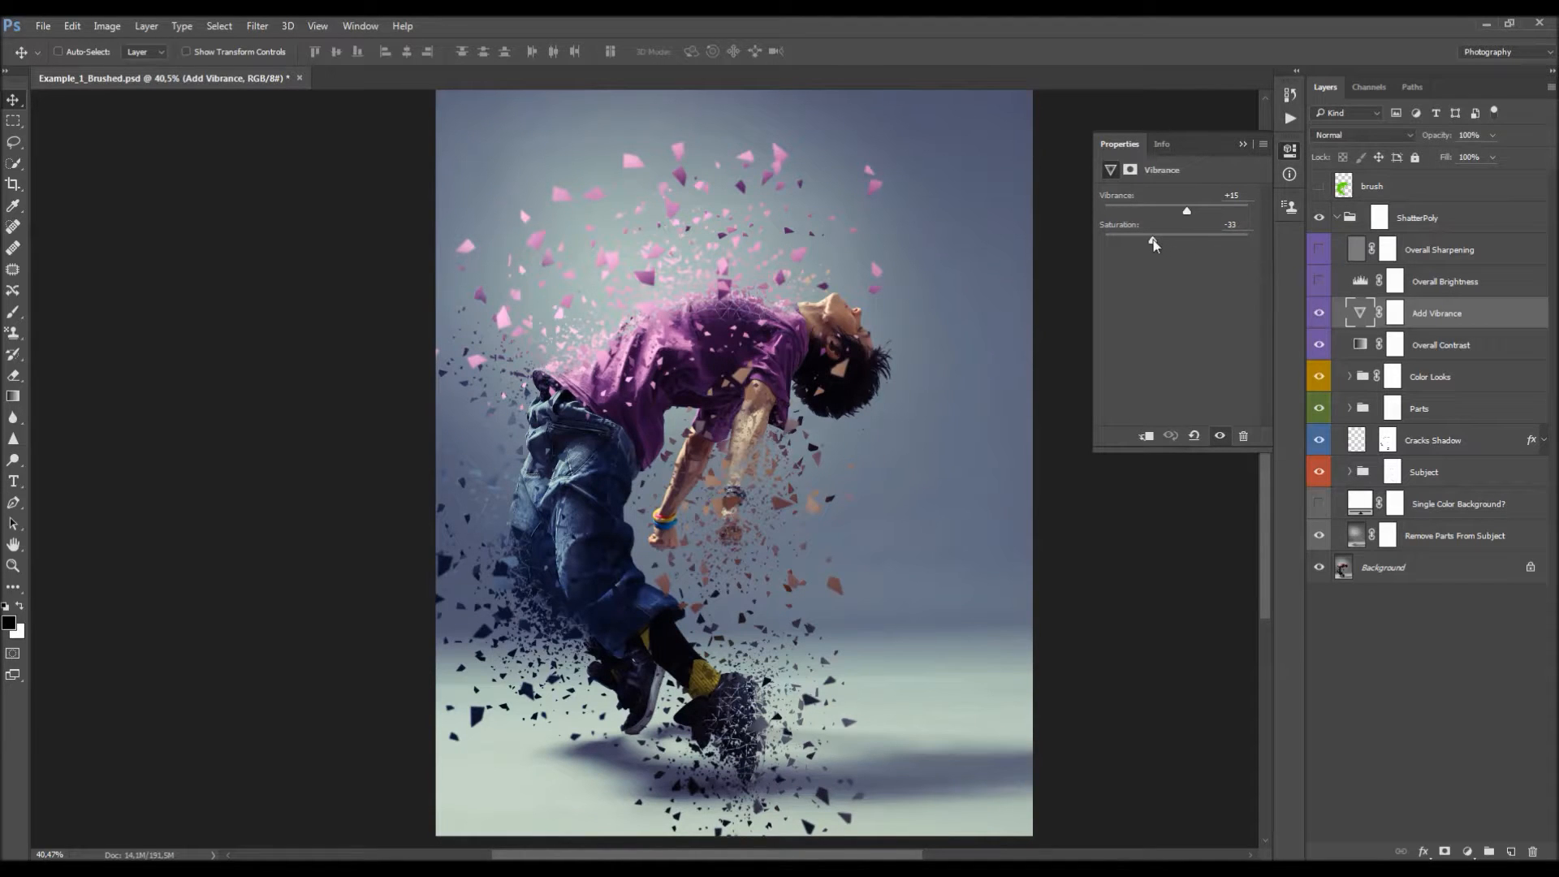
- Try a different saturation on the Add Vibrance layer and undo the change
left_click_drag(1182, 244, 1188, 242)
key("ctrl")
key("ctrl+z")
left_click(1243, 145)
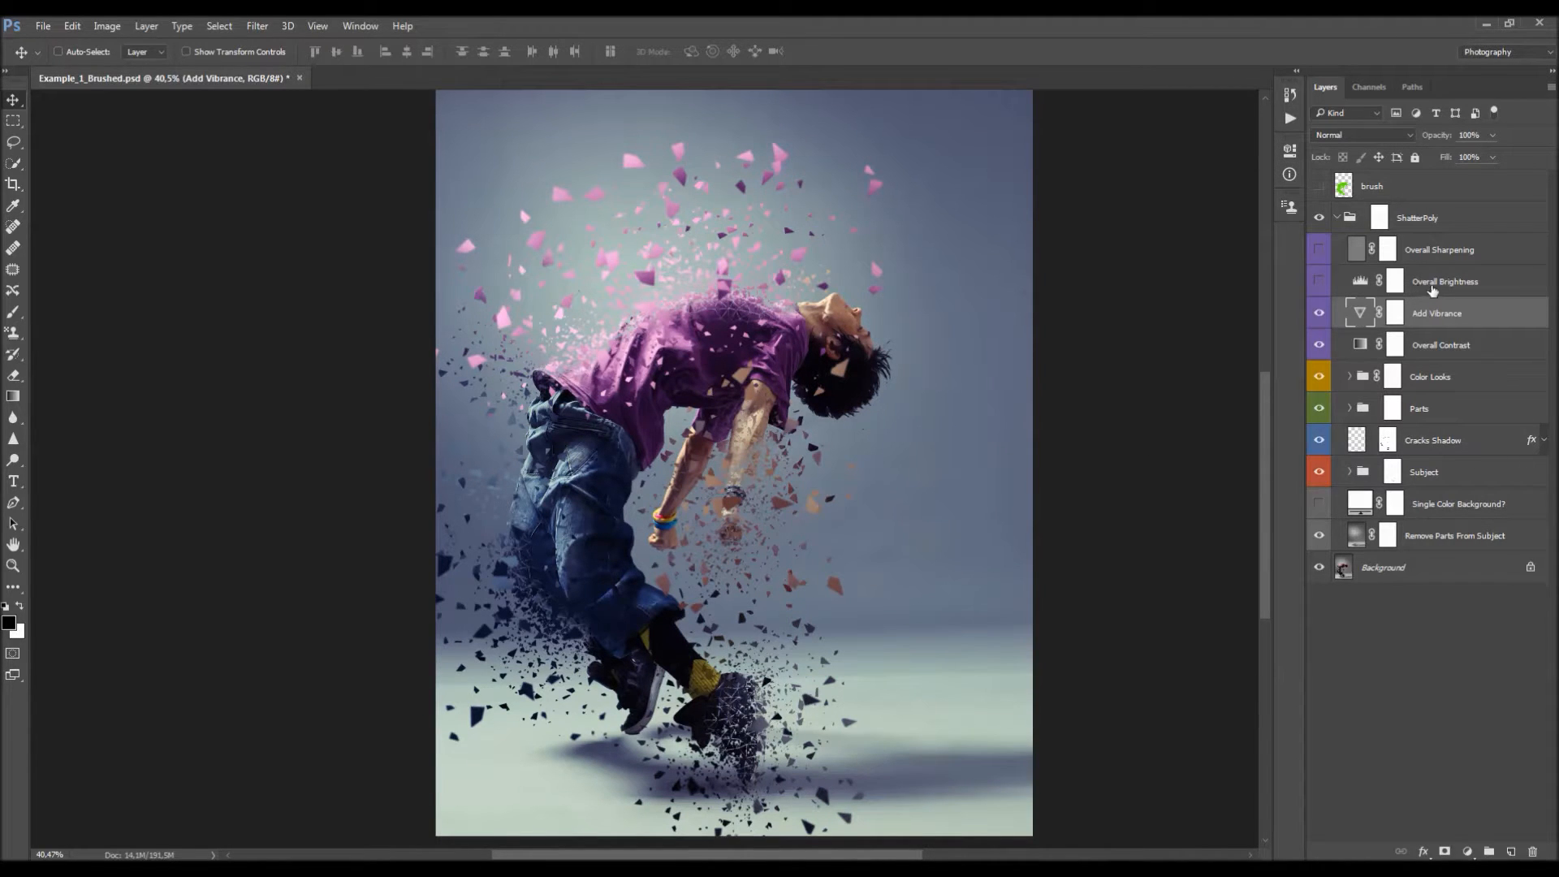
- Turn on the Overall Brightness layer, set its Levels highlight input to 250, and compare the image with and without it
left_click(1435, 286)
left_click(1319, 282)
double_click(1360, 282)
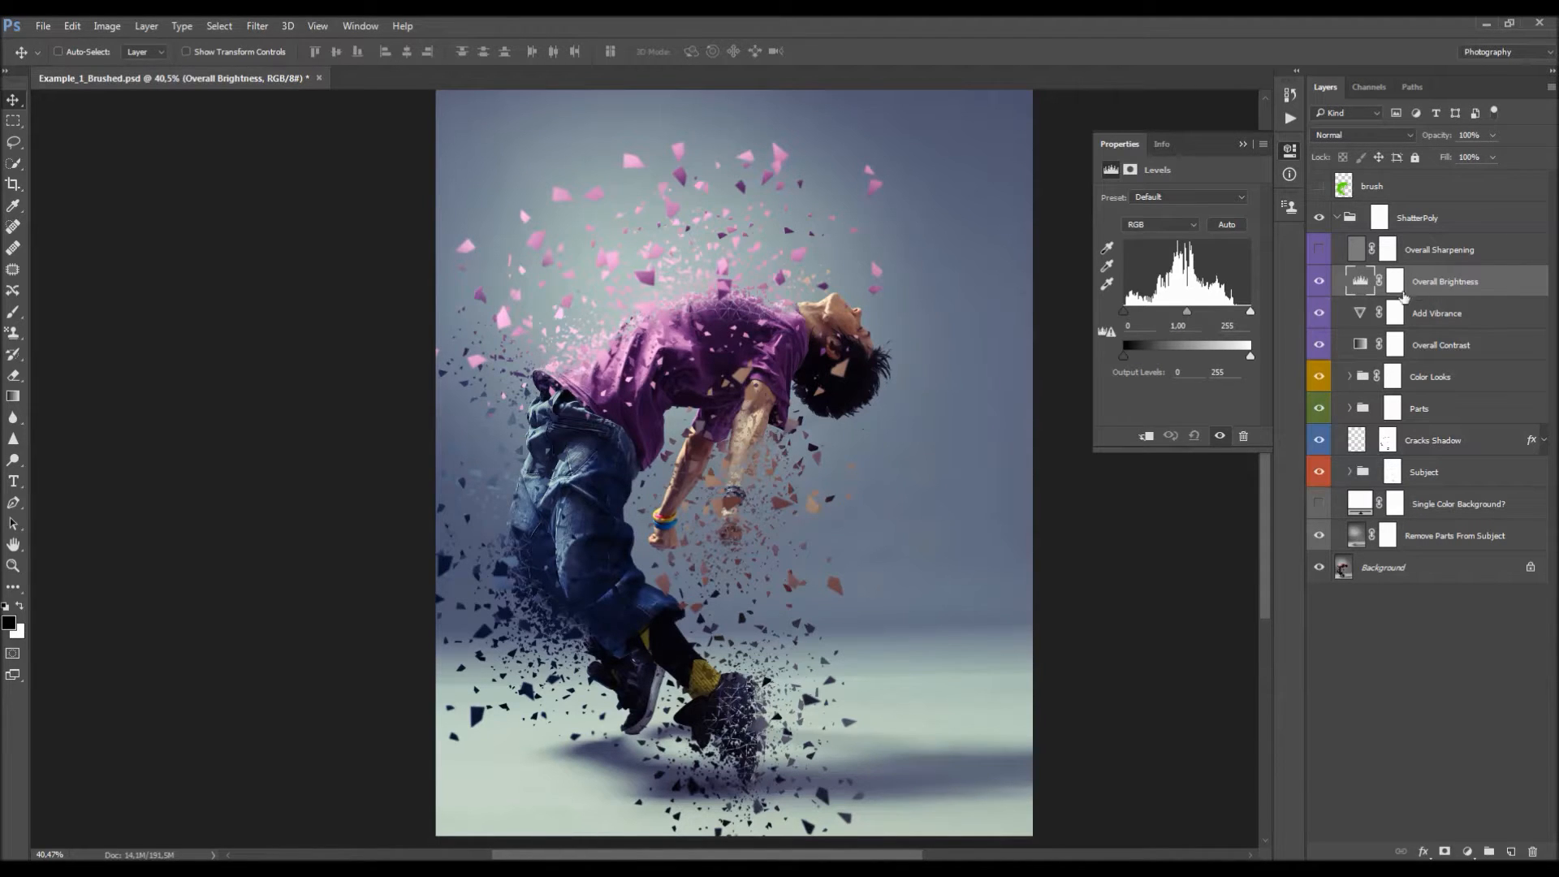
scroll(860, 333, "up", 1)
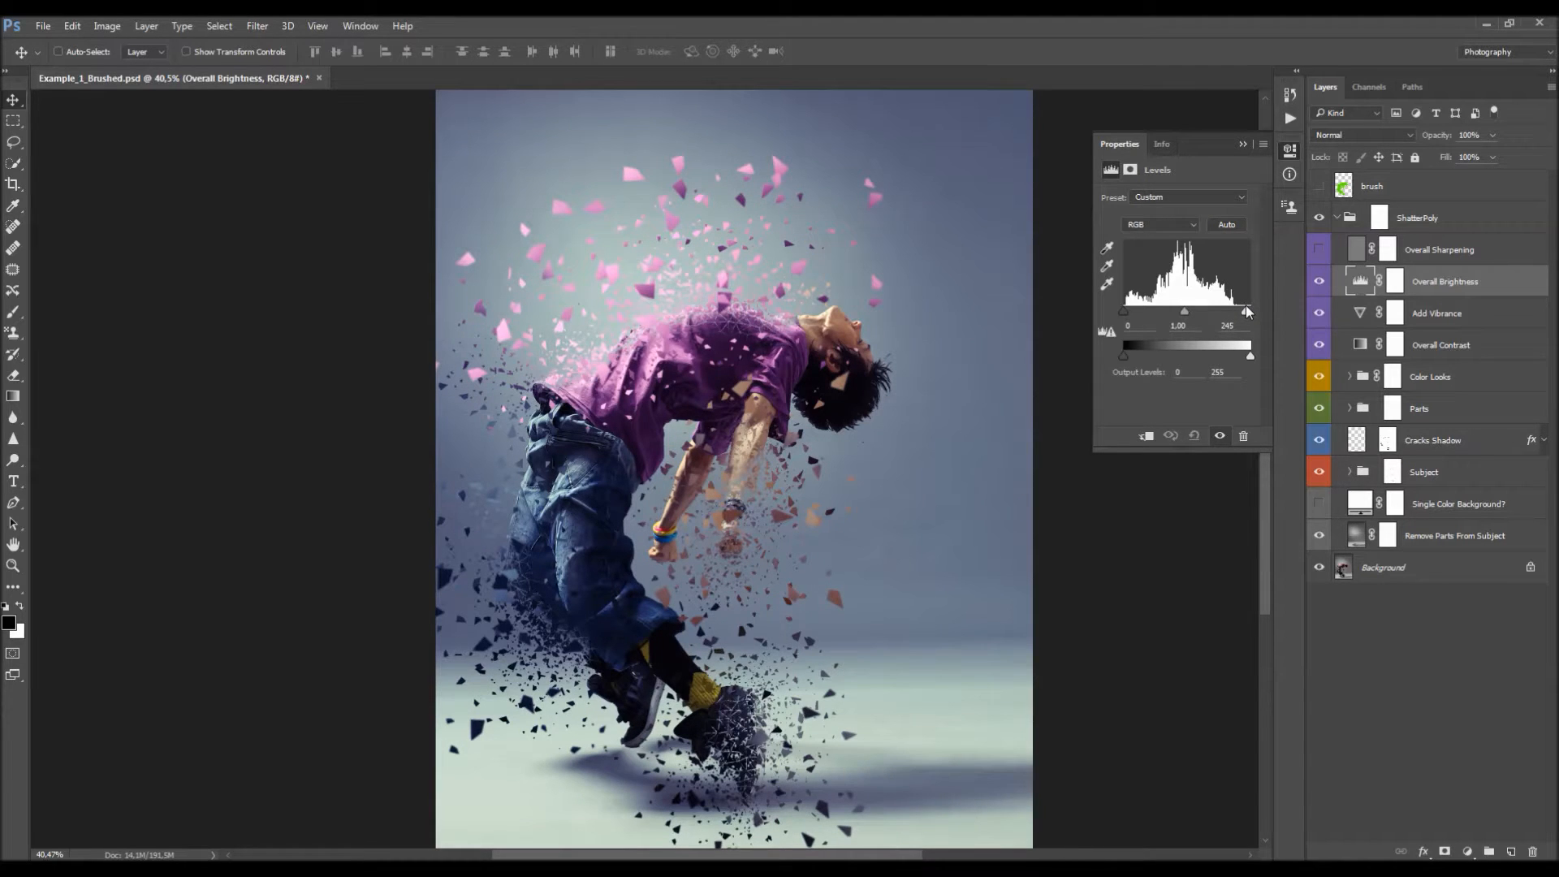
left_click_drag(1248, 307, 1250, 307)
left_click(1313, 285)
left_click(1312, 285)
- Reposition the blurred and large shatter parts above the dancer's back, including the BP_3 and BP_4 layers
key("space")
left_click_drag(869, 284, 856, 306)
key("ctrl+space")
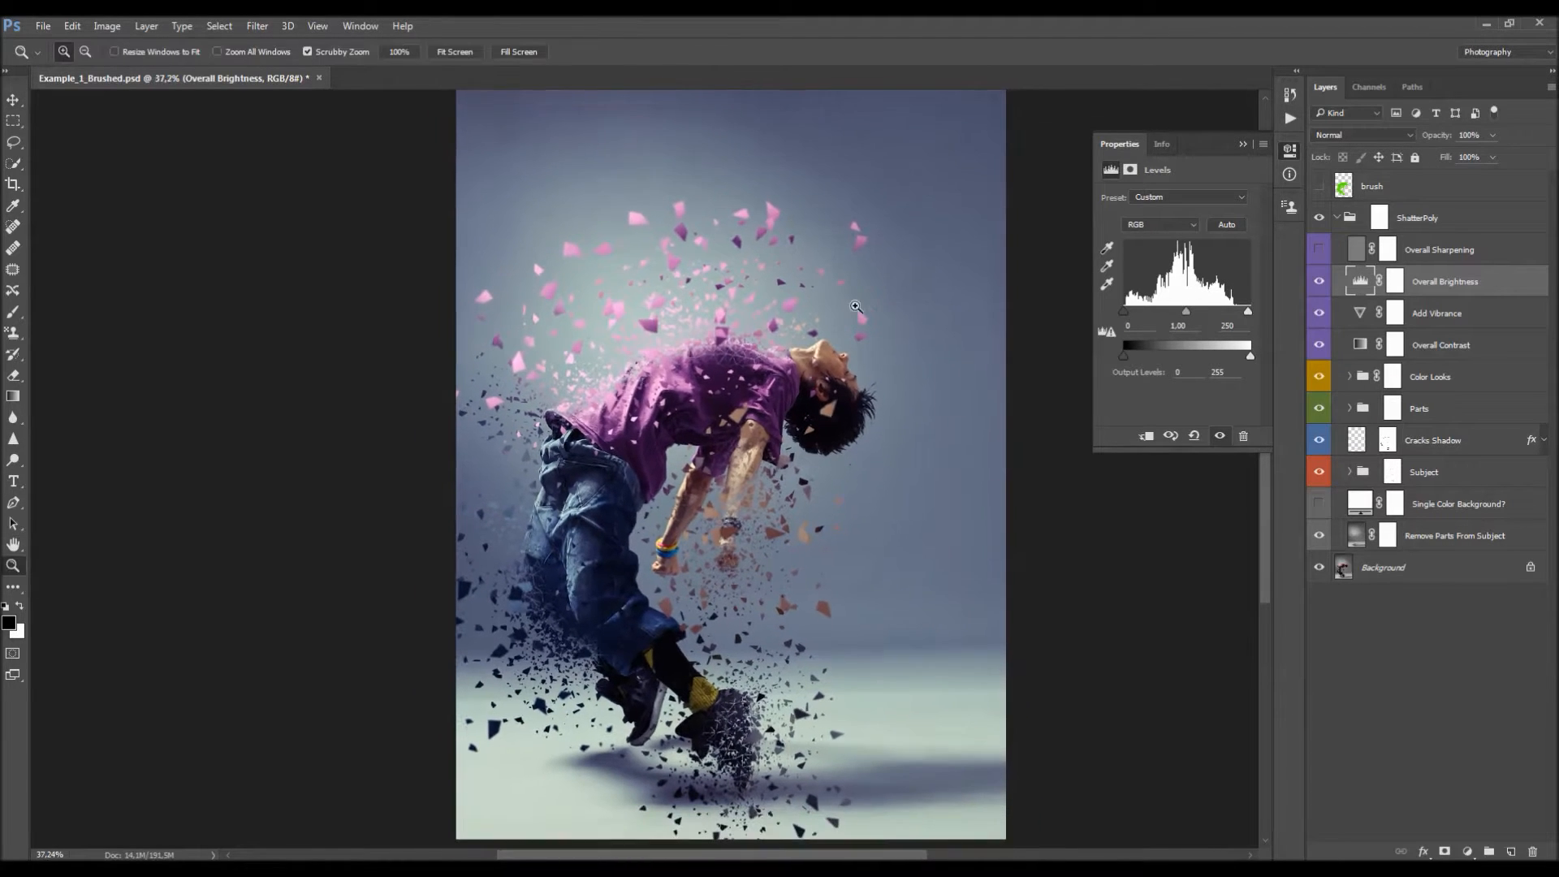
left_click(641, 221)
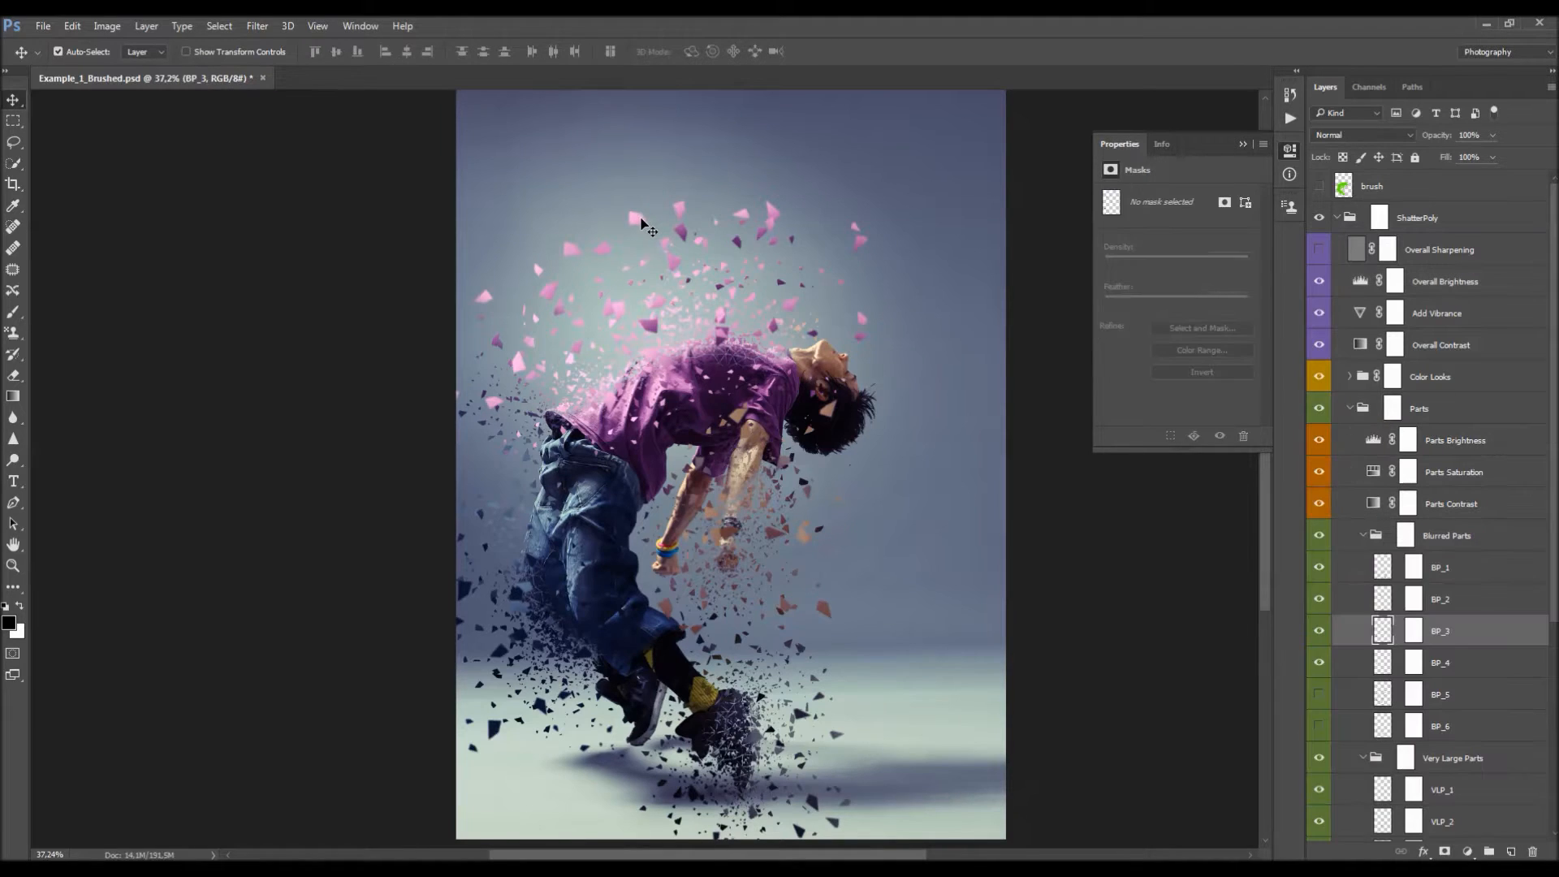
left_click_drag(732, 232, 736, 250)
mouse_move(649, 325)
left_mouse_down()
mouse_move(637, 301)
mouse_move(647, 317)
left_mouse_up()
left_click(676, 263, "ctrl")
left_click_drag(676, 262, 674, 245)
left_click(773, 222, "ctrl")
left_click_drag(777, 227, 772, 241)
left_click(671, 253, "ctrl")
left_click_drag(671, 253, 798, 296)
- Turn on the Single Color Background? layer behind the dancer
key("z")
key("ctrl+minus")
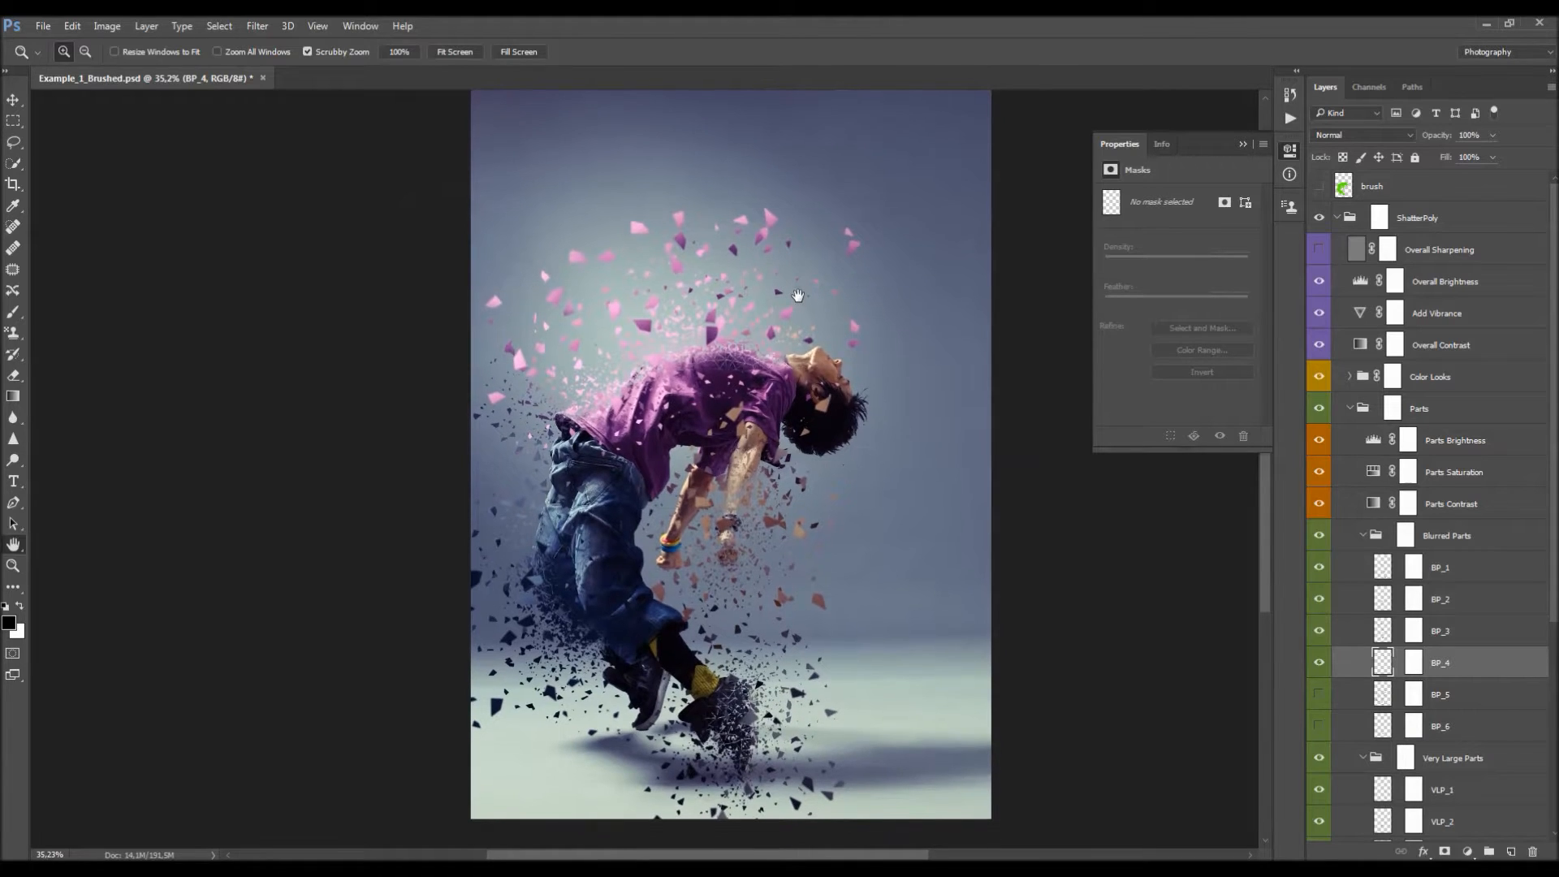
key("v")
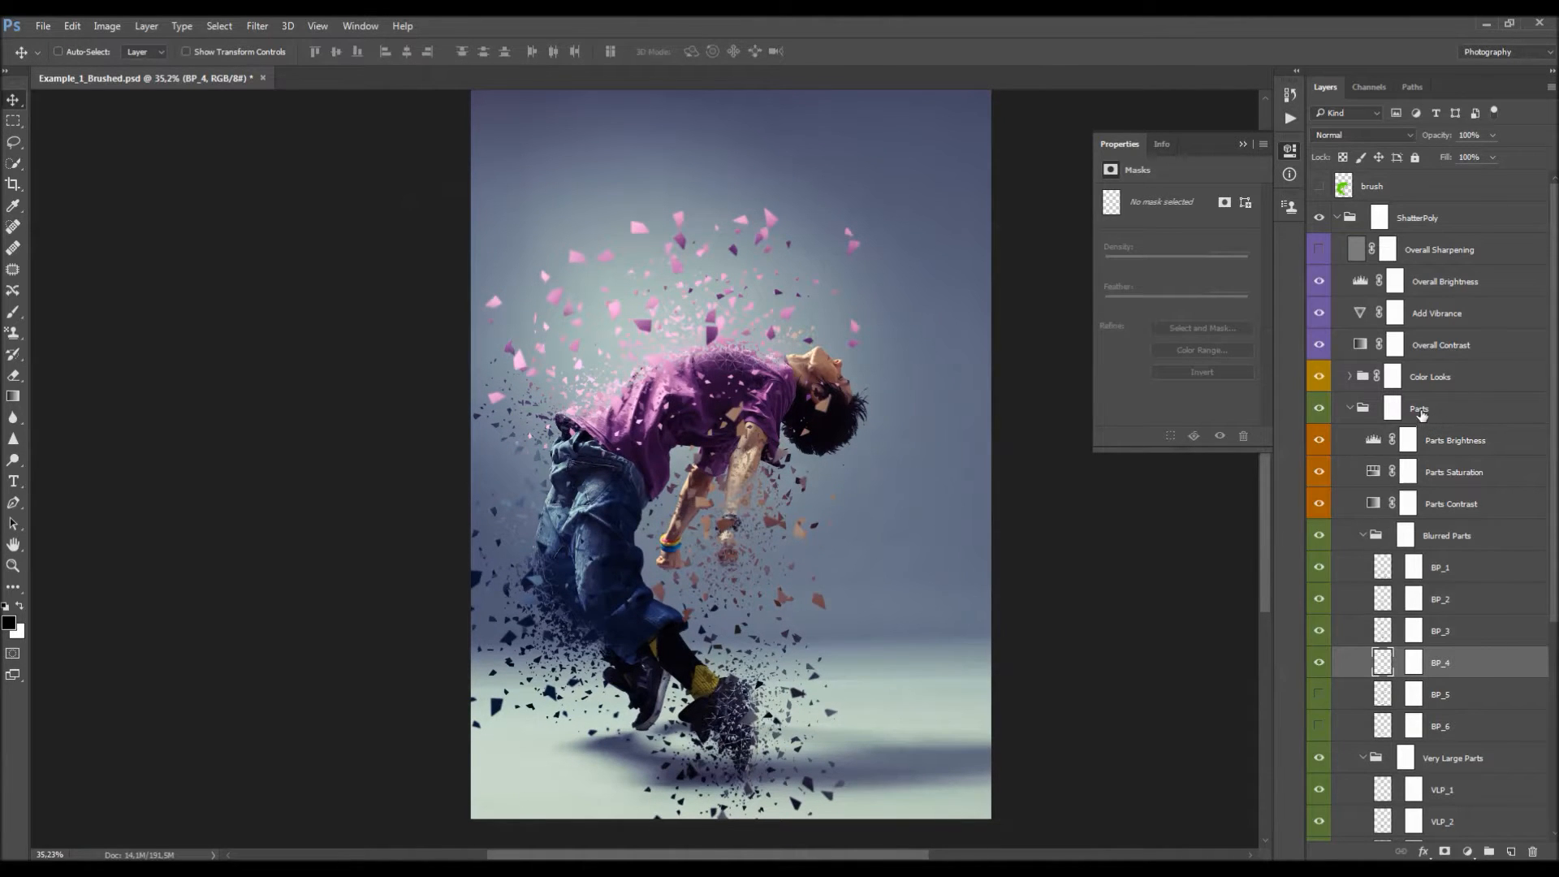
scroll(1421, 414, "down", 5)
left_click(1424, 755)
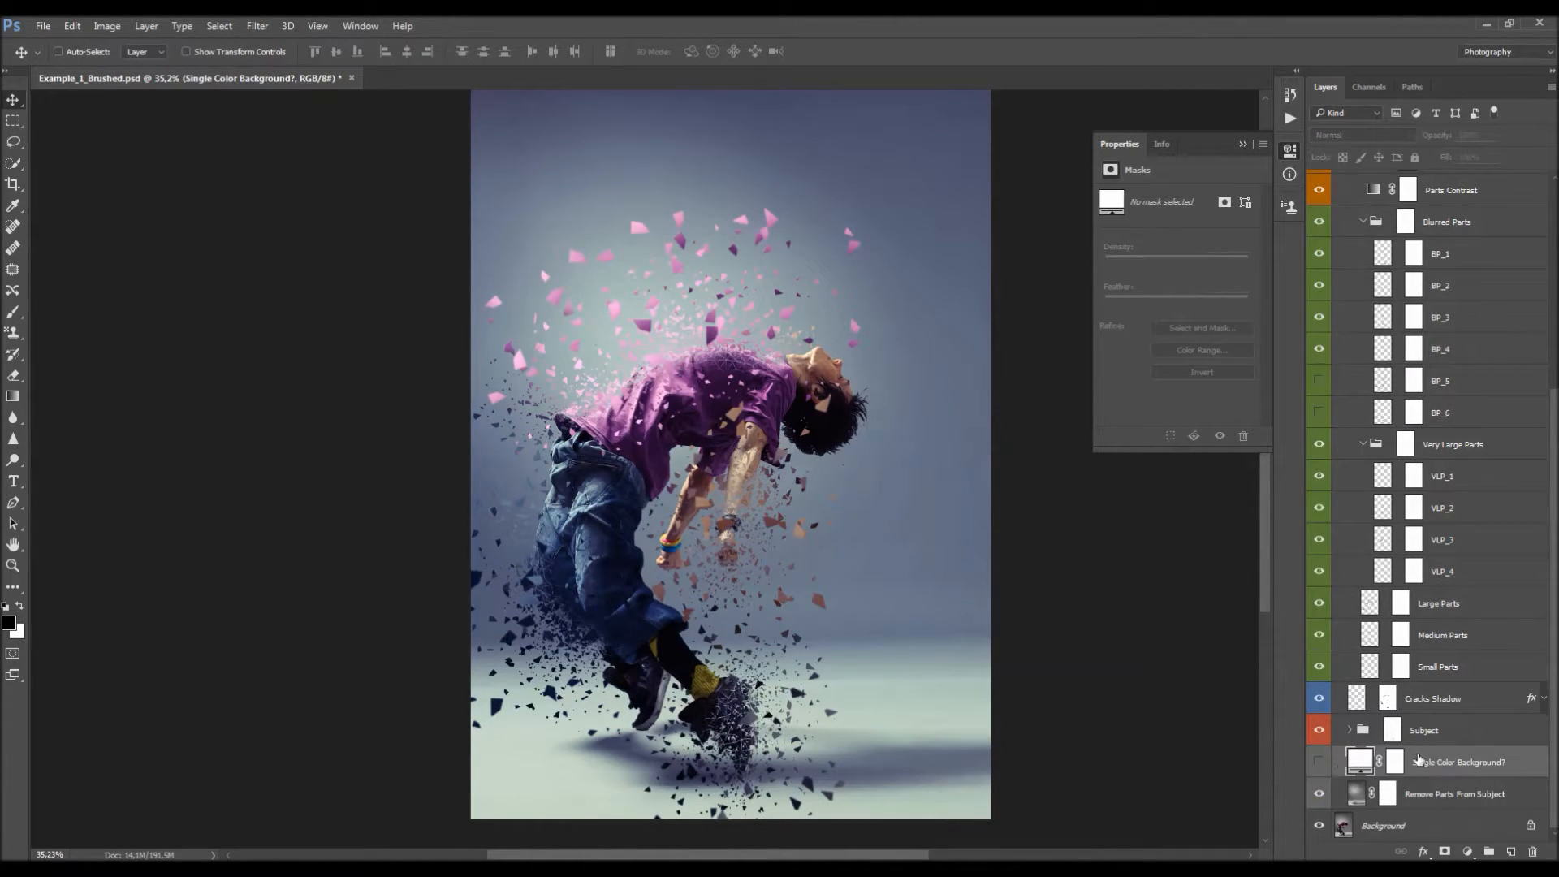
left_click(1320, 763)
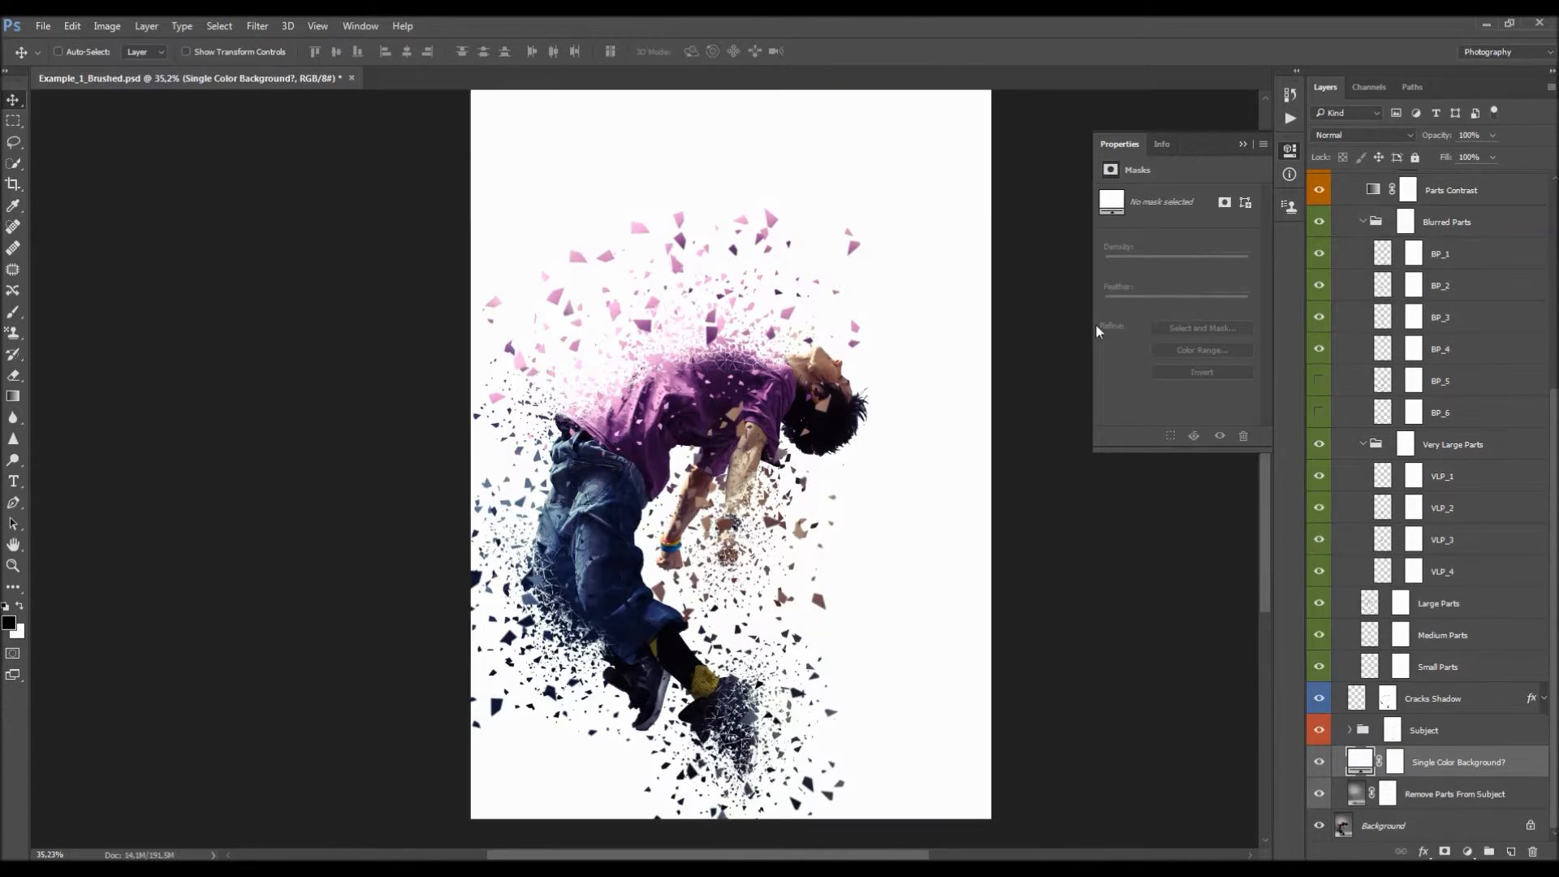
- Try green and orange fill colors for the Single Color Background? layer and cancel the color change
double_click(1356, 761)
left_click_drag(1210, 416, 1221, 447)
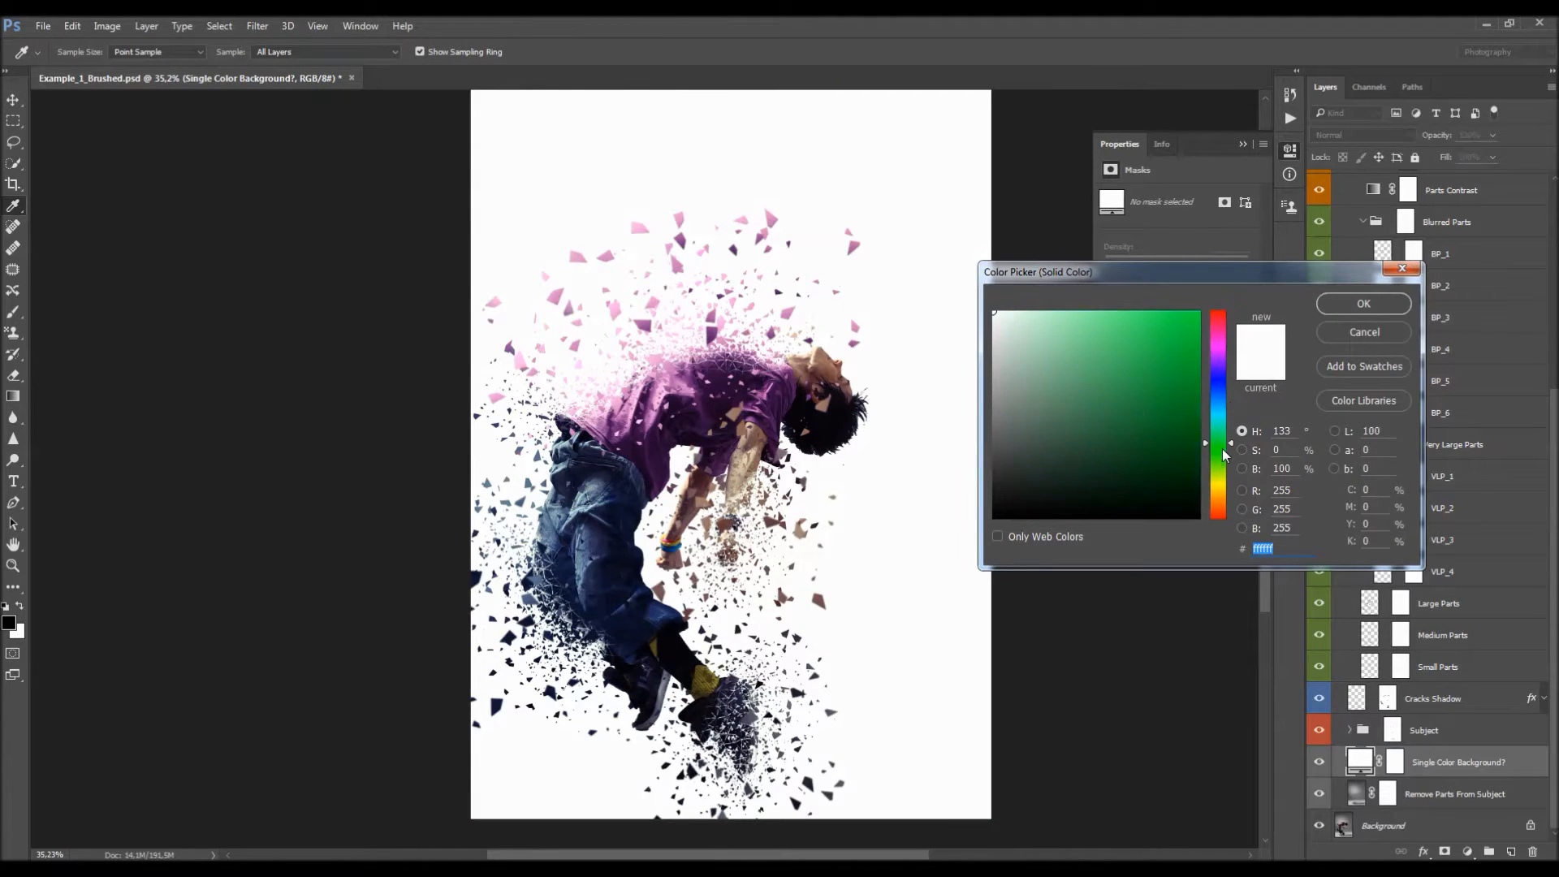
left_click(1134, 415)
mouse_move(1136, 416)
left_mouse_down()
mouse_move(1141, 470)
mouse_move(1201, 396)
mouse_move(1201, 310)
left_mouse_up()
left_click(1220, 497)
left_click(1152, 403)
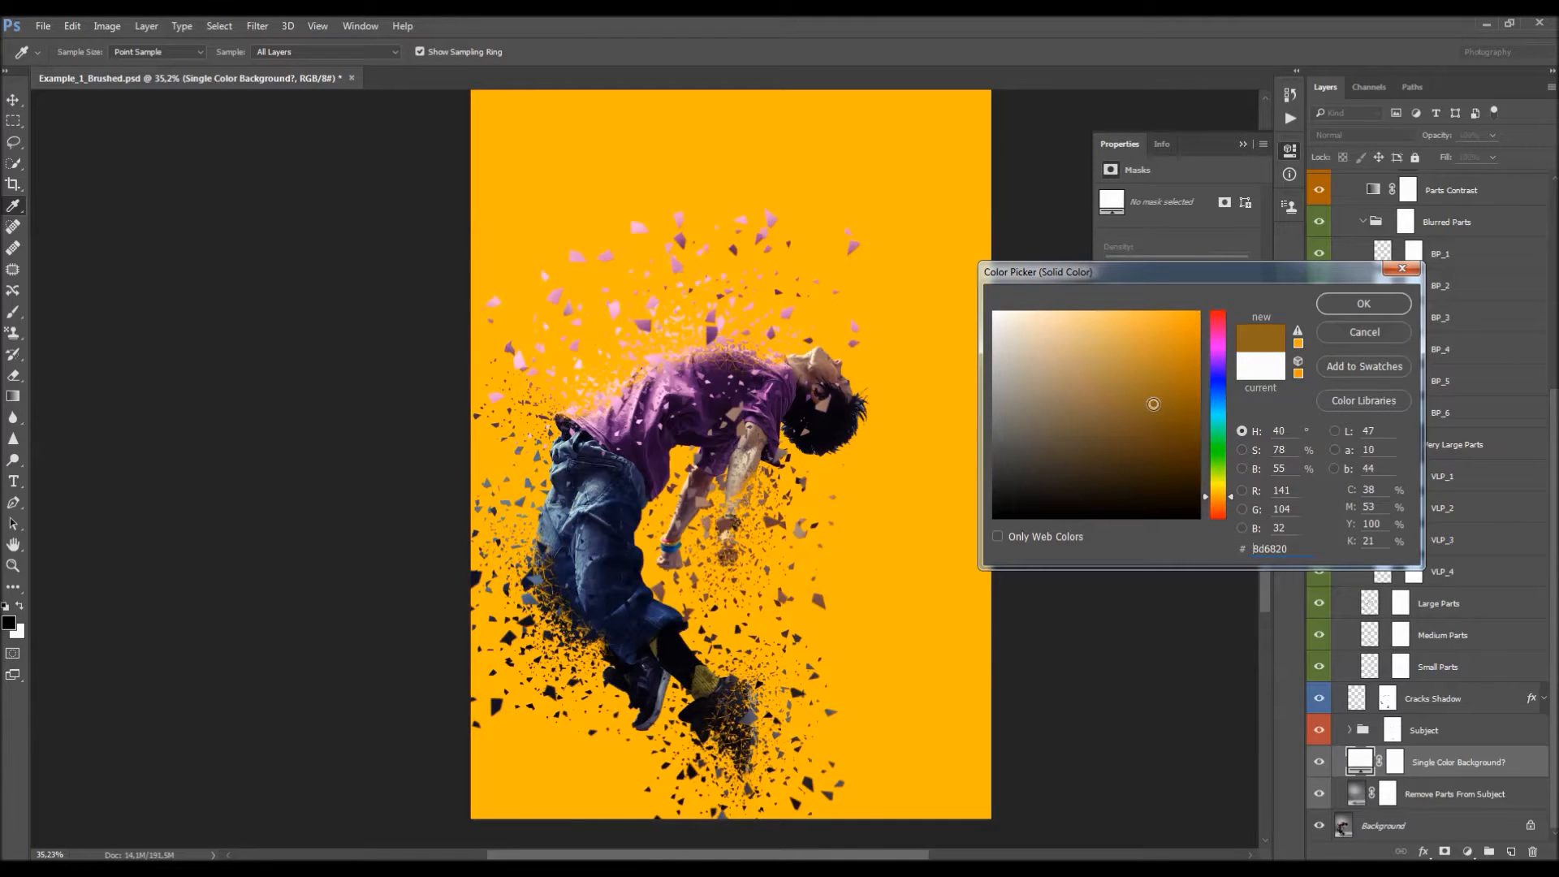
left_click(1096, 397)
left_click(1368, 333)
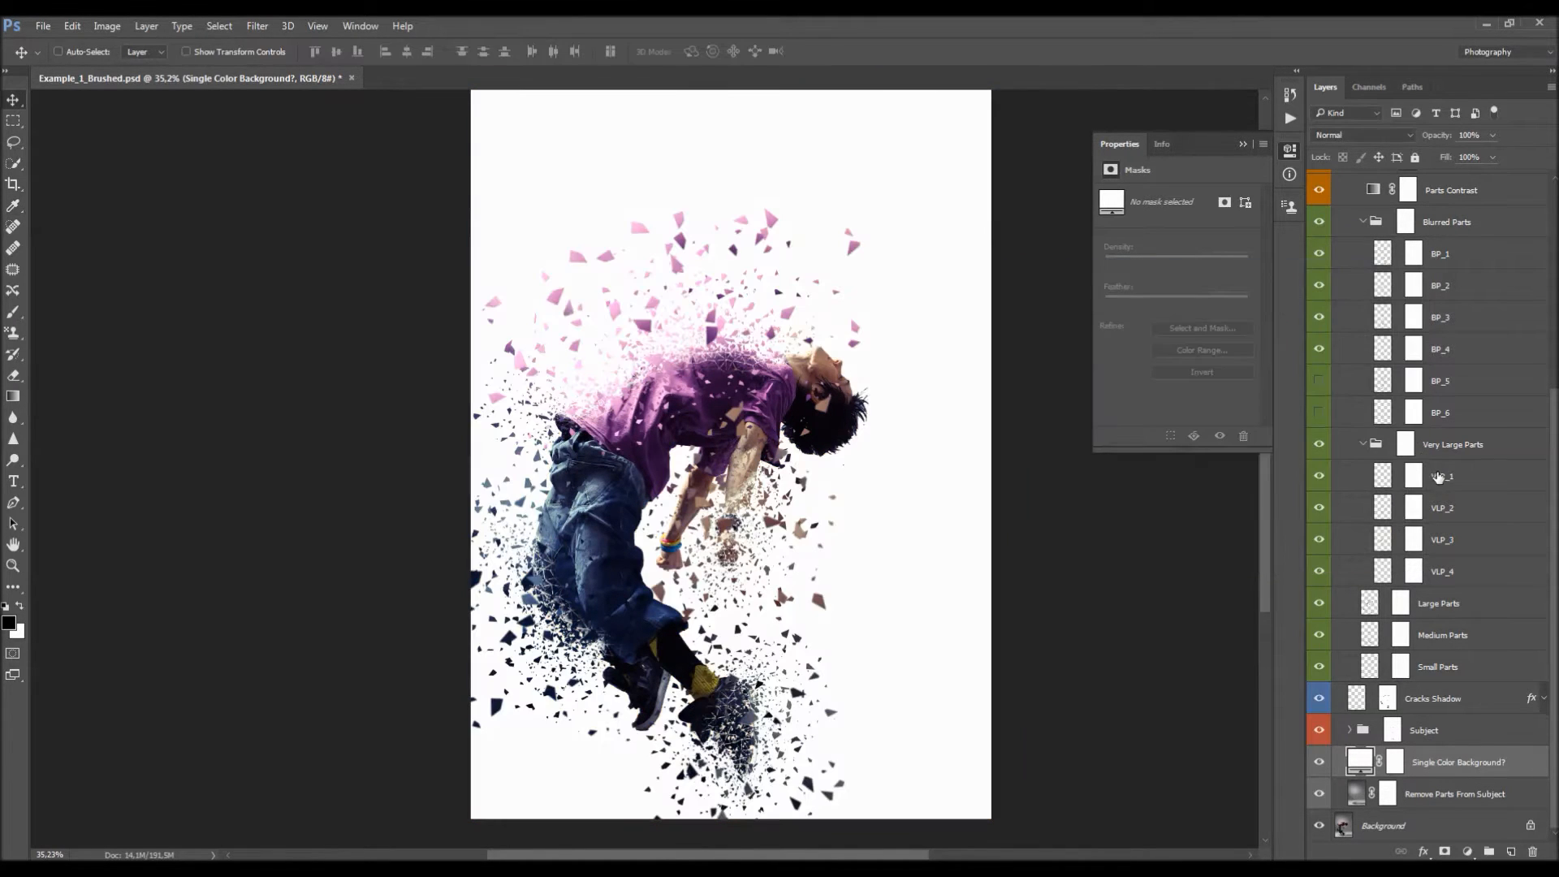
- Hide the Single Color Background? layer to bring back the studio backdrop
scroll(1433, 477, "up", 5)
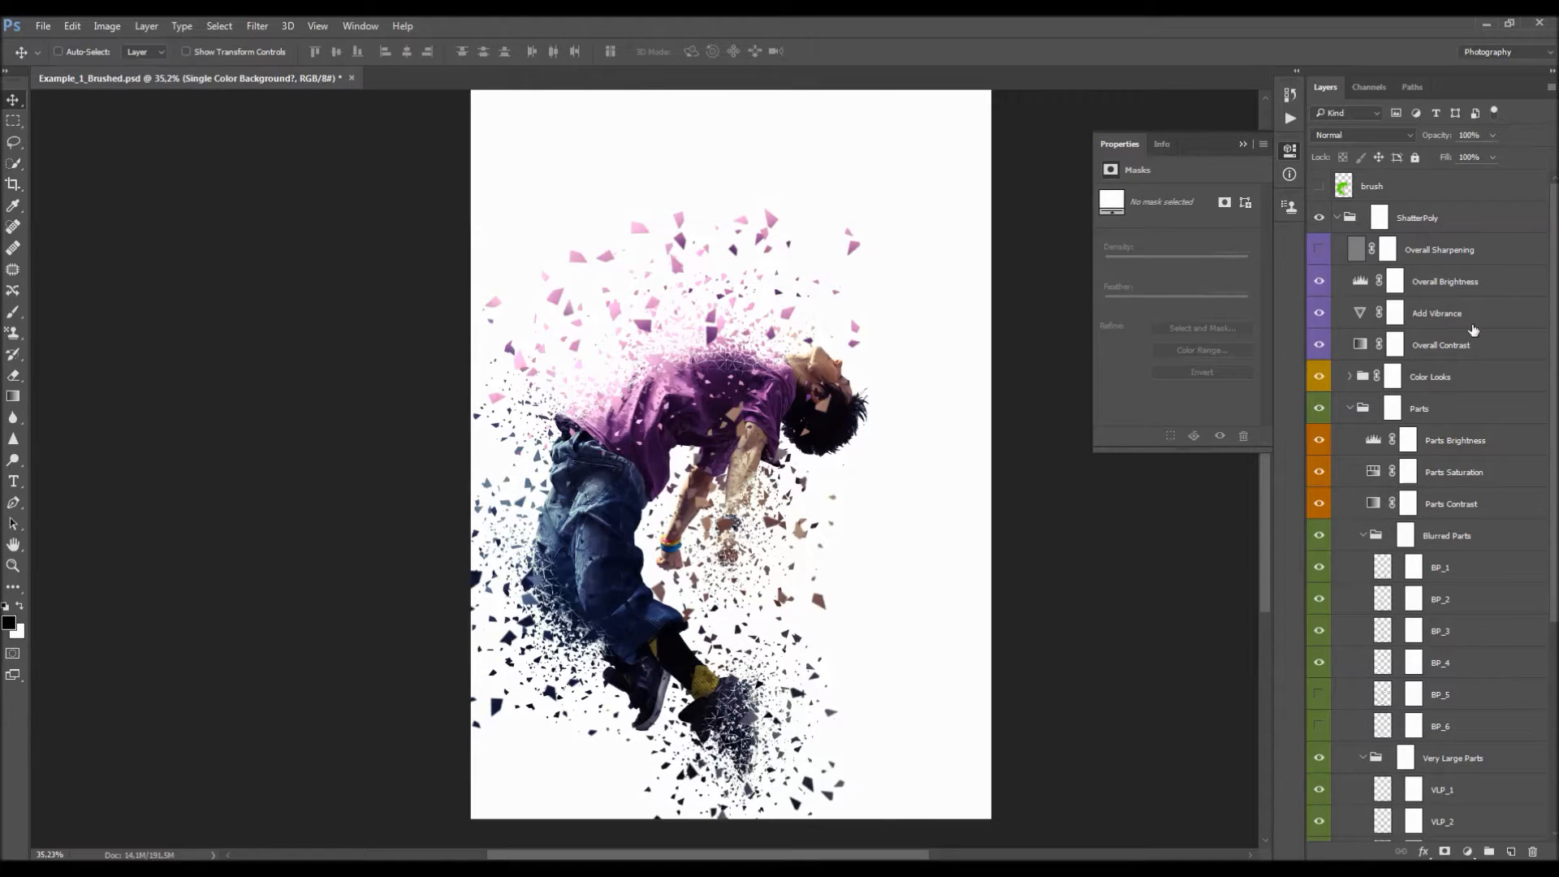
left_click(1444, 256)
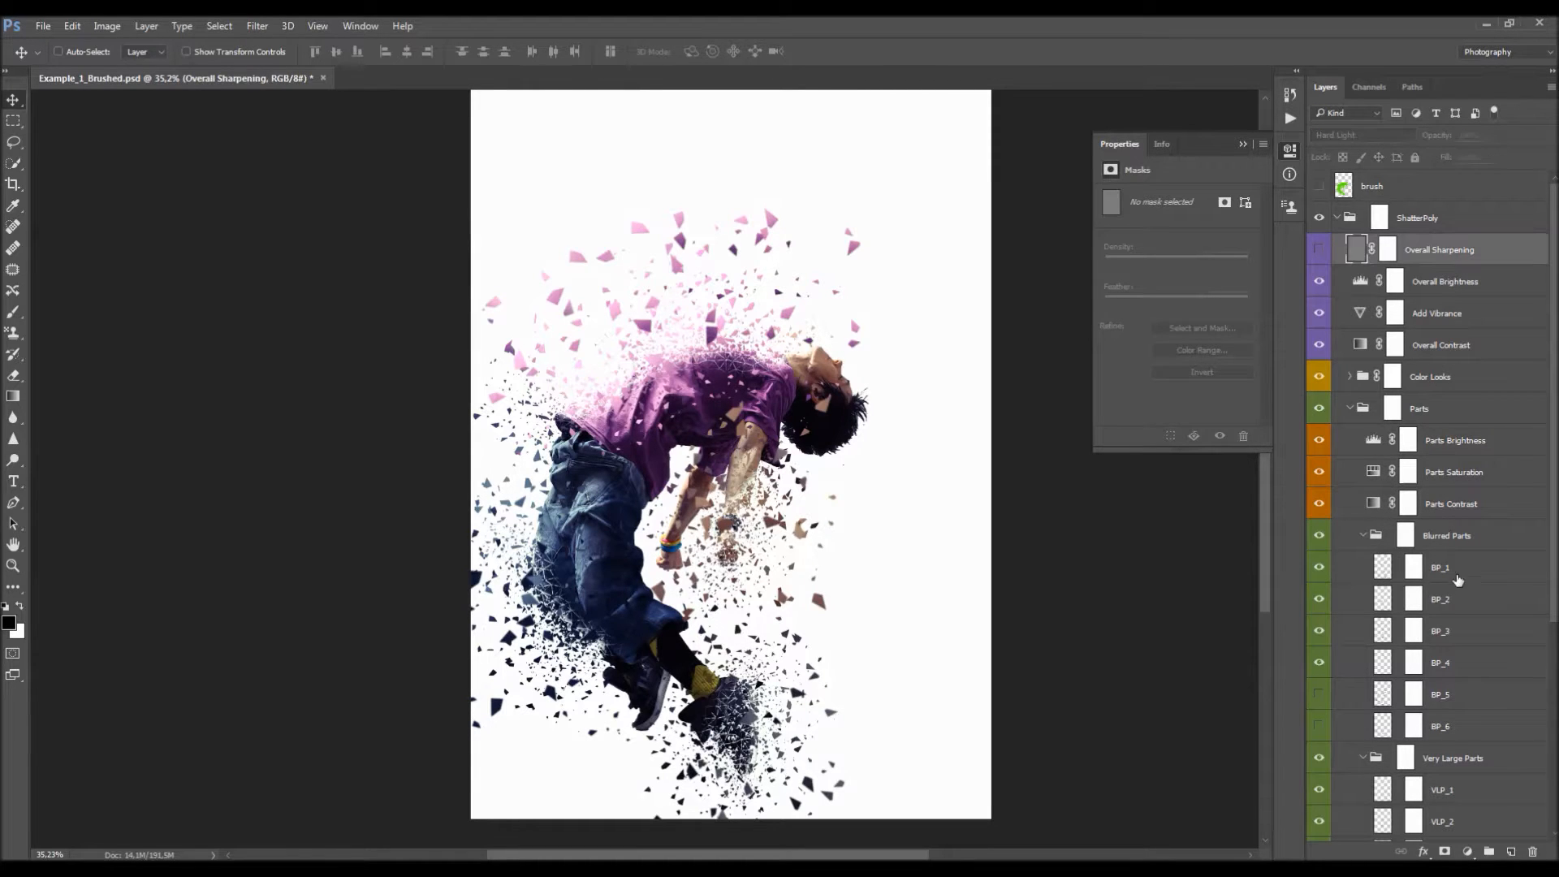
scroll(1457, 580, "down", 5)
left_click(1338, 767)
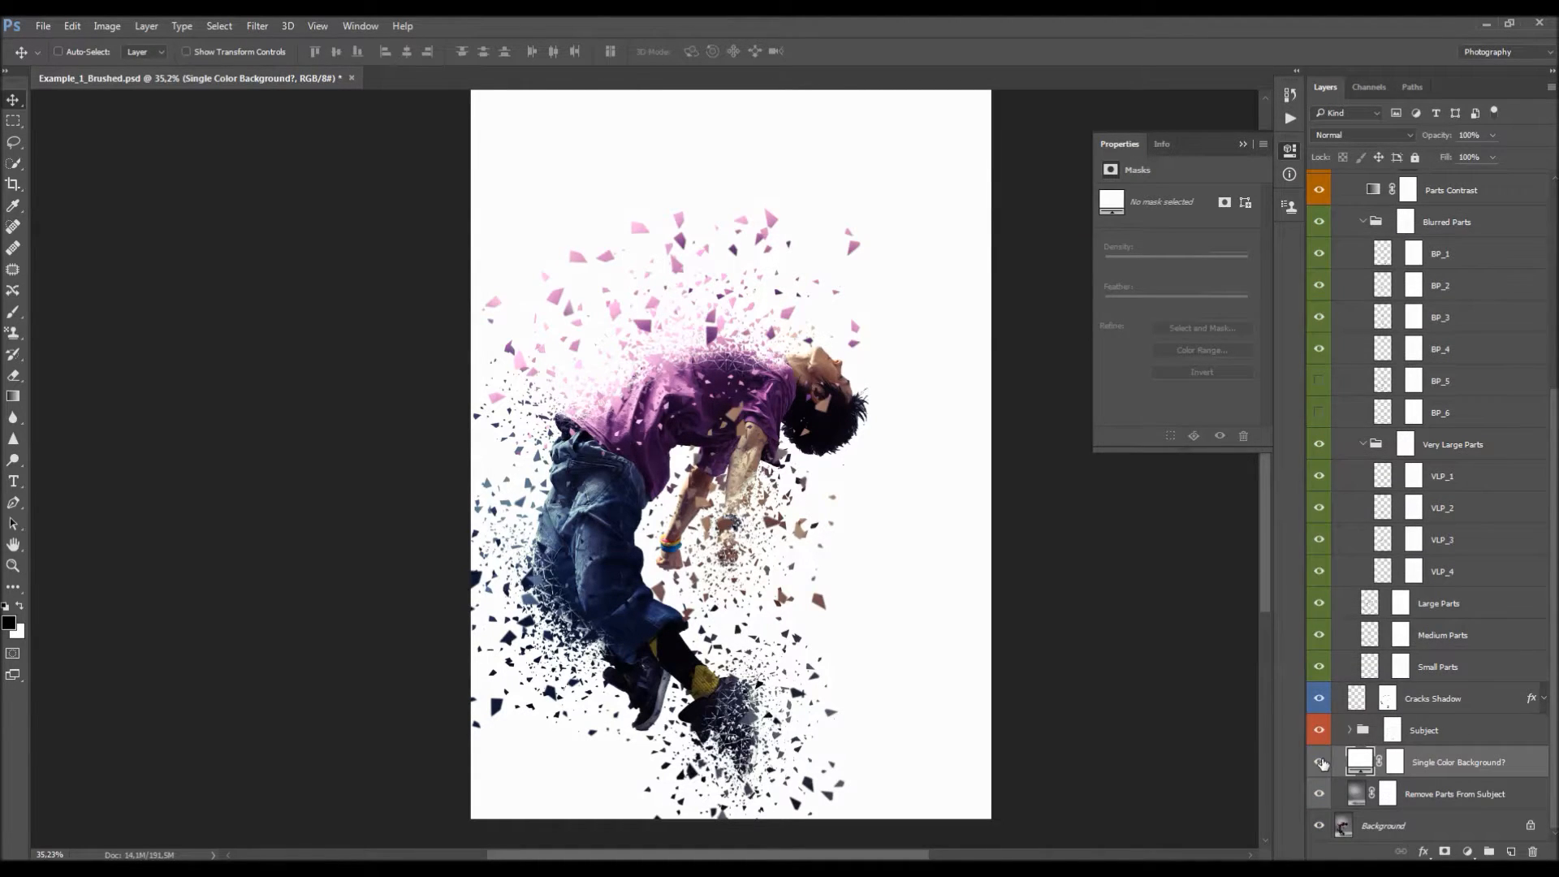
left_click(1319, 762)
- Turn on the Overall Sharpening layer and inspect its effect close up on the dancer's upper body
scroll(1429, 406, "up", 5)
left_click(1390, 258)
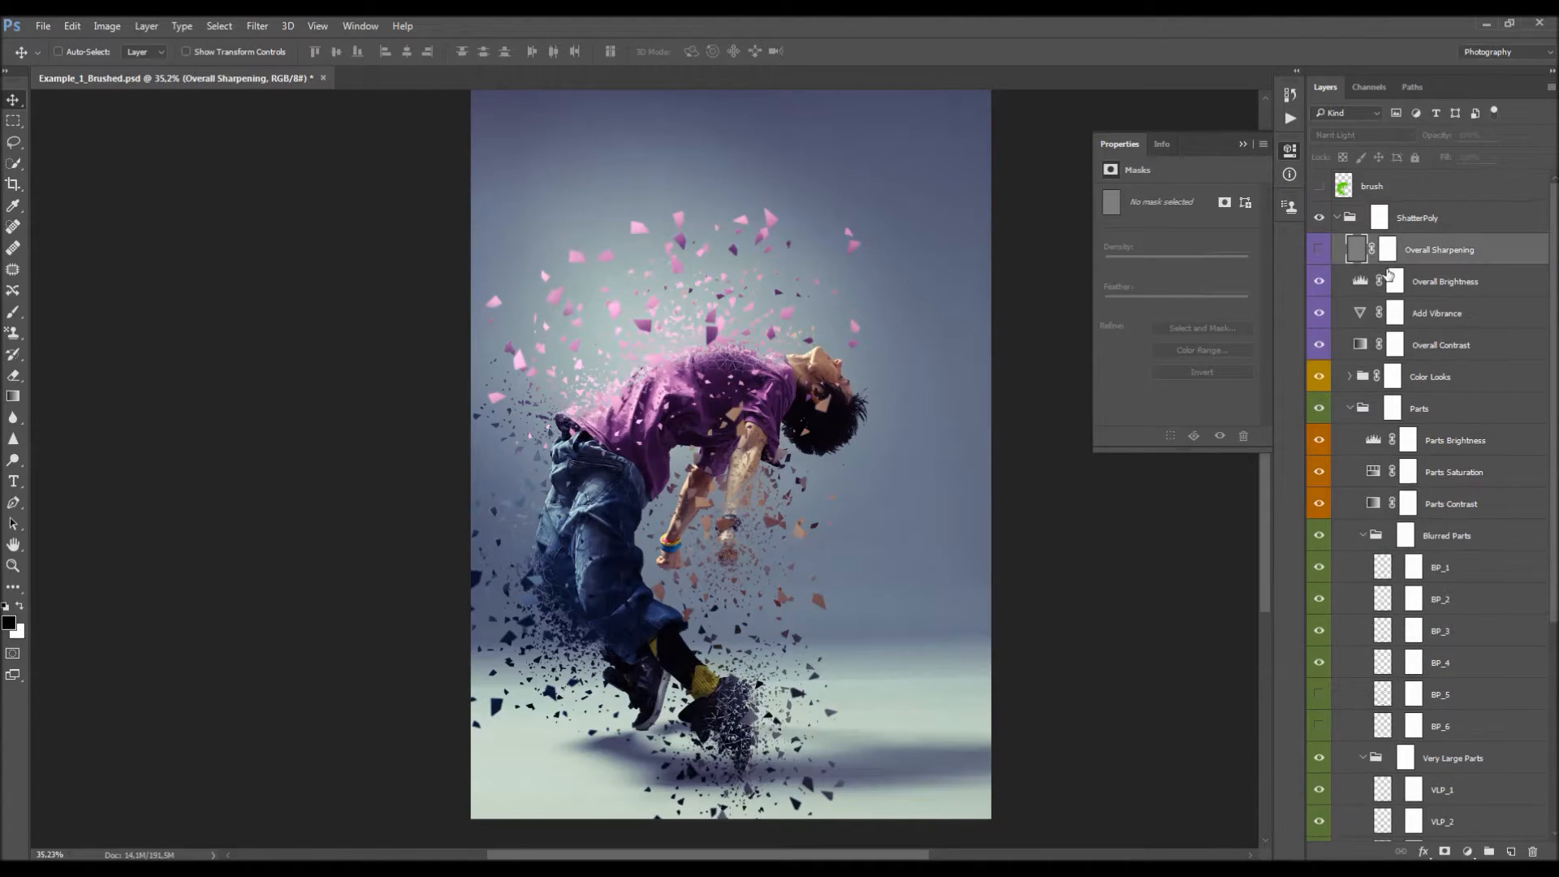
left_click(1316, 247)
left_click(1241, 145)
key("z")
left_click_drag(774, 282, 845, 284)
key("v")
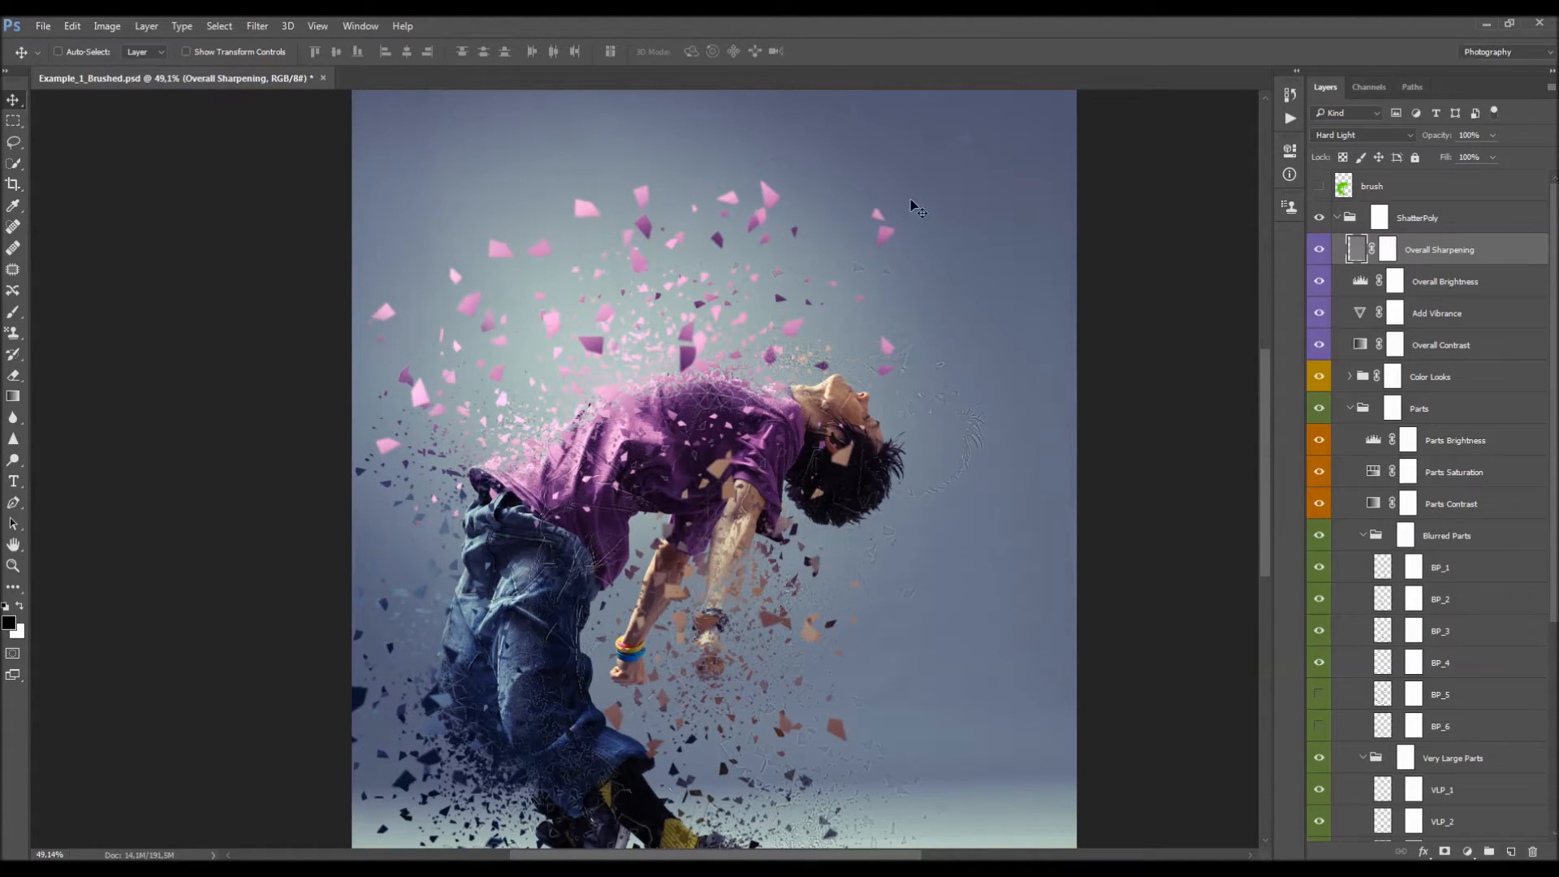
- Delete the Overall Sharpening layer from the ShatterPoly group
key("ctrl")
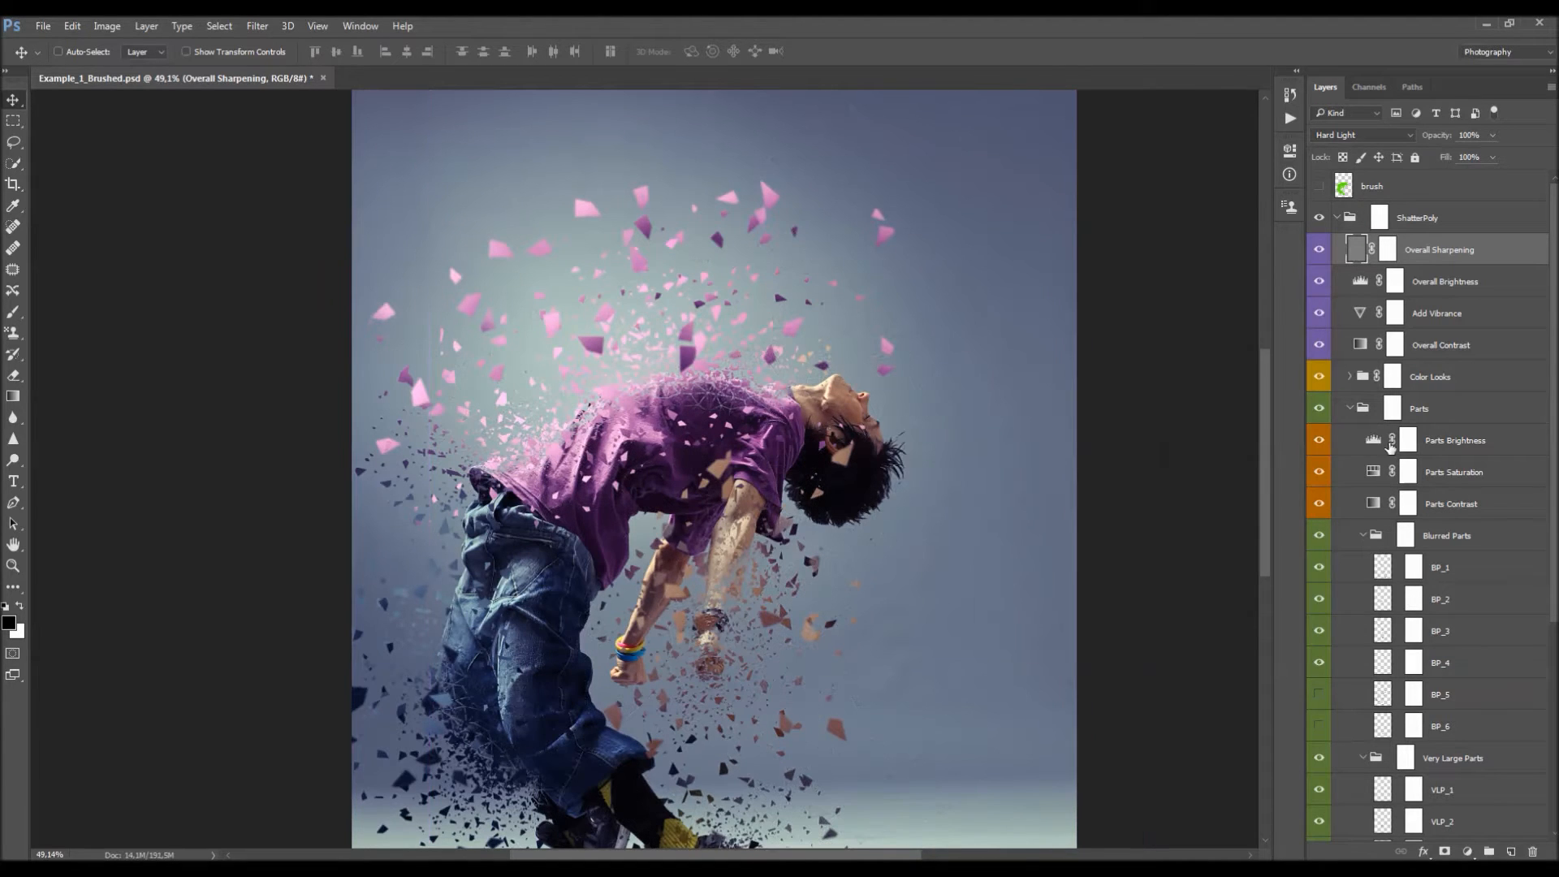
scroll(1433, 431, "down", 2)
scroll(1433, 431, "up", 2)
scroll(808, 179, "up", 1)
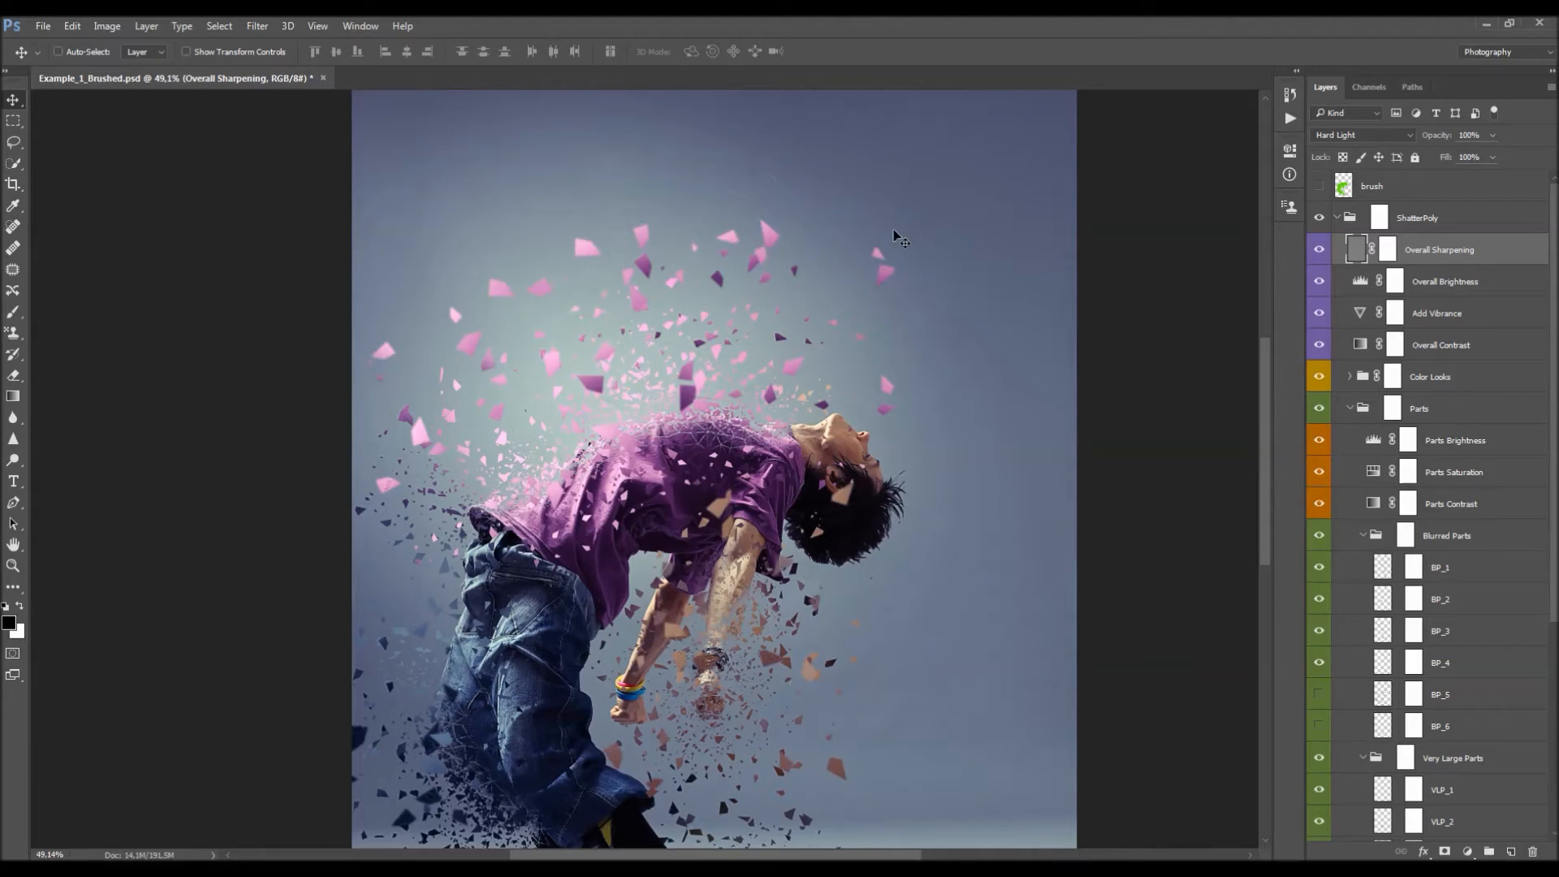
key("z")
left_click_drag(850, 321, 834, 306)
key("v")
key("Delete")
scroll(851, 363, "down", 1)
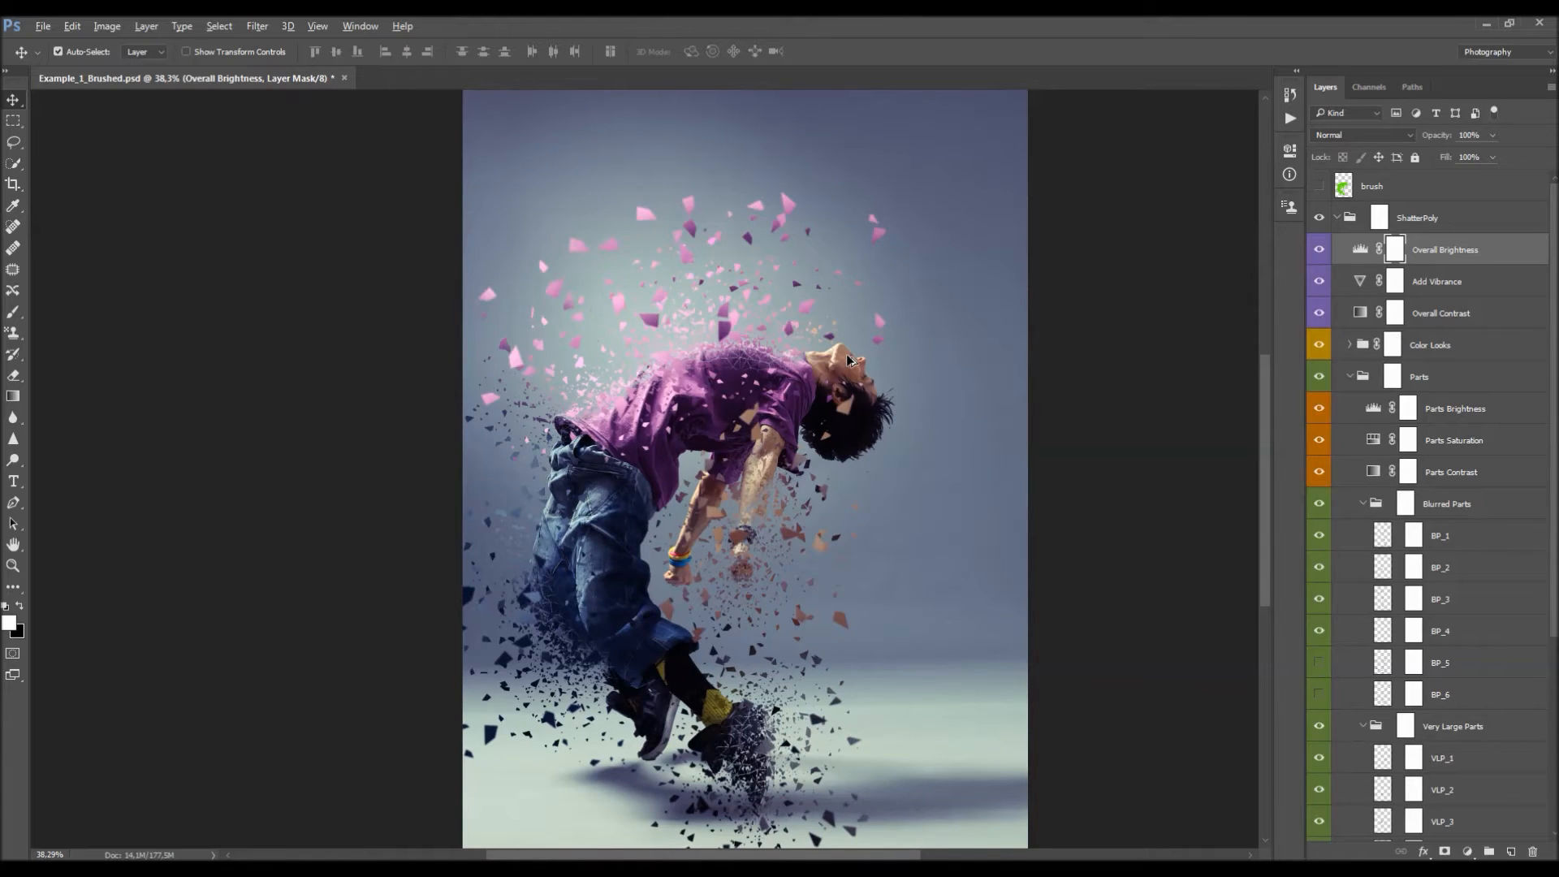
- Stamp all visible layers into a new layer above Overall Brightness in the ShatterPoly group and desaturate it
key("ctrl+alt+shift+e")
key("h")
left_click_drag(887, 306, 873, 294)
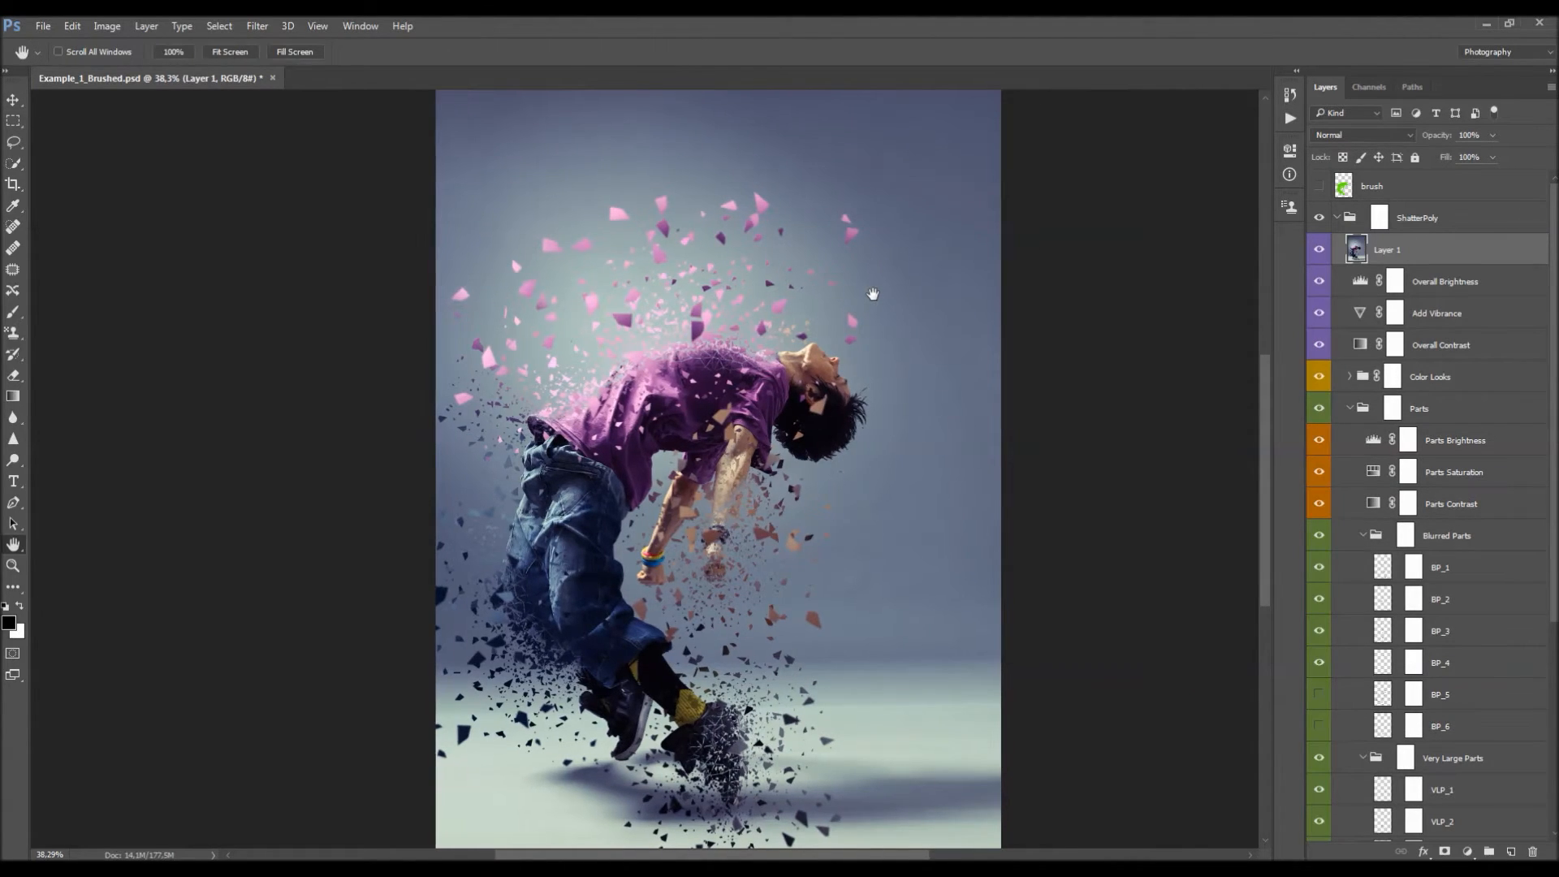
key("v")
key("ctrl")
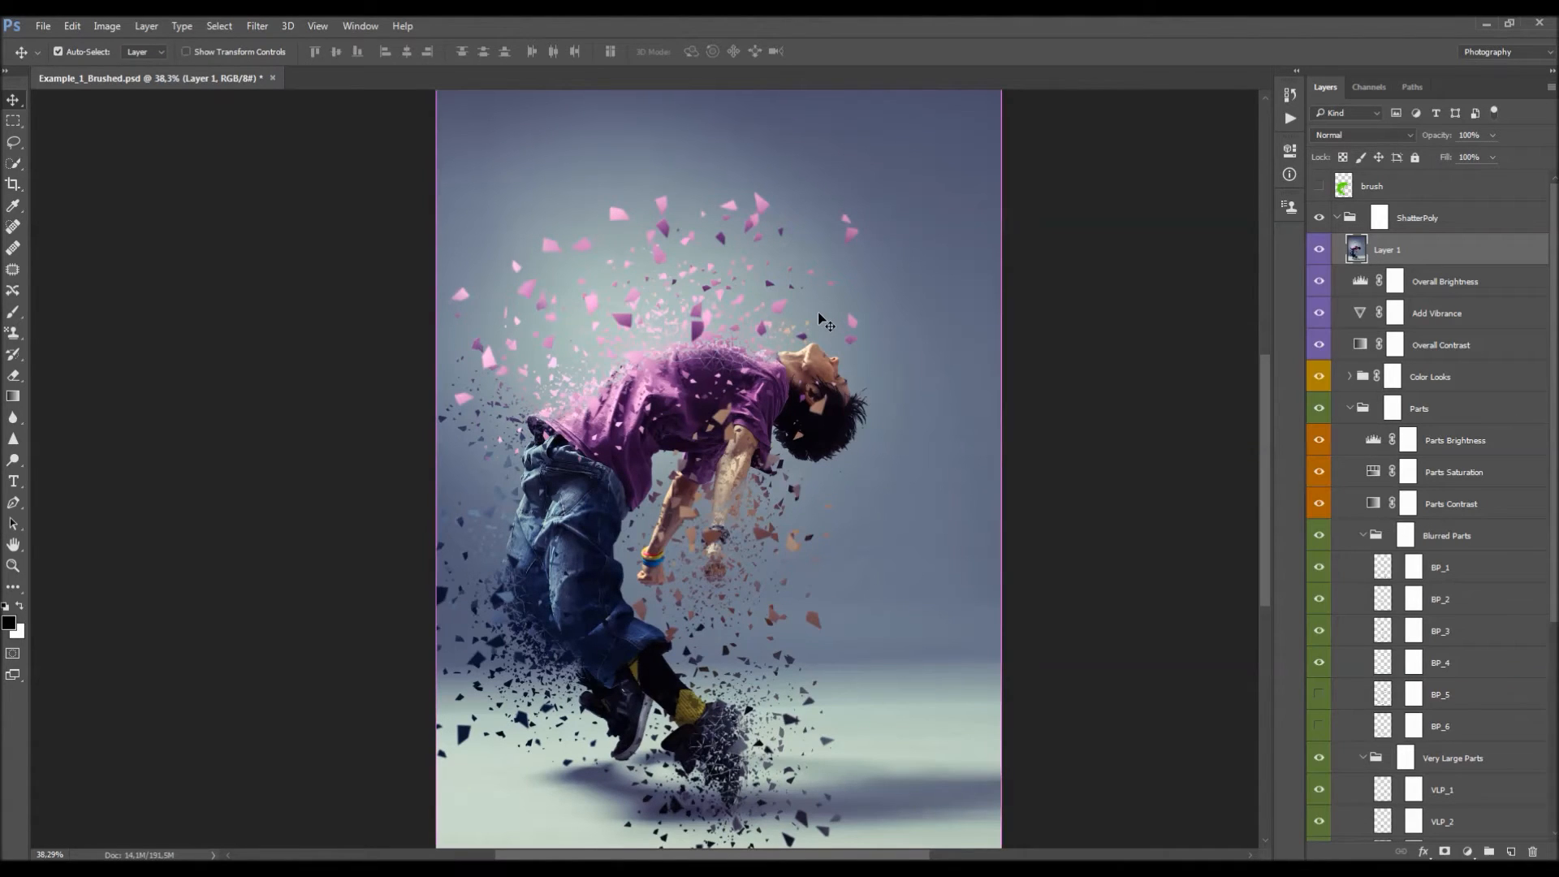
key("ctrl+shift+u")
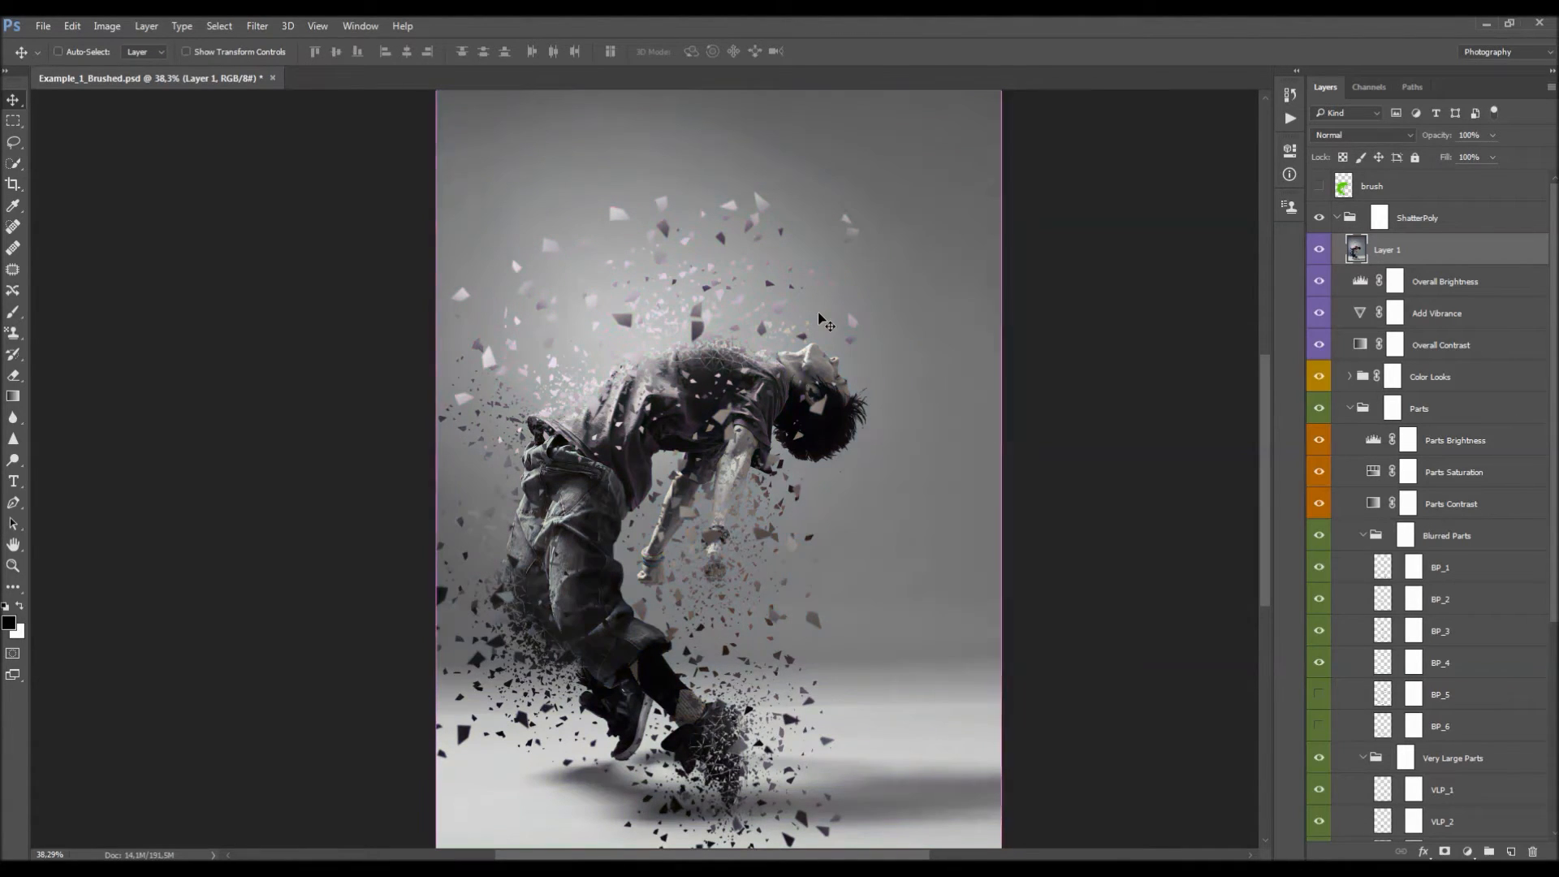
- Apply a High Pass filter with a radius of 2 pixels to the desaturated merged layer
left_click(258, 26)
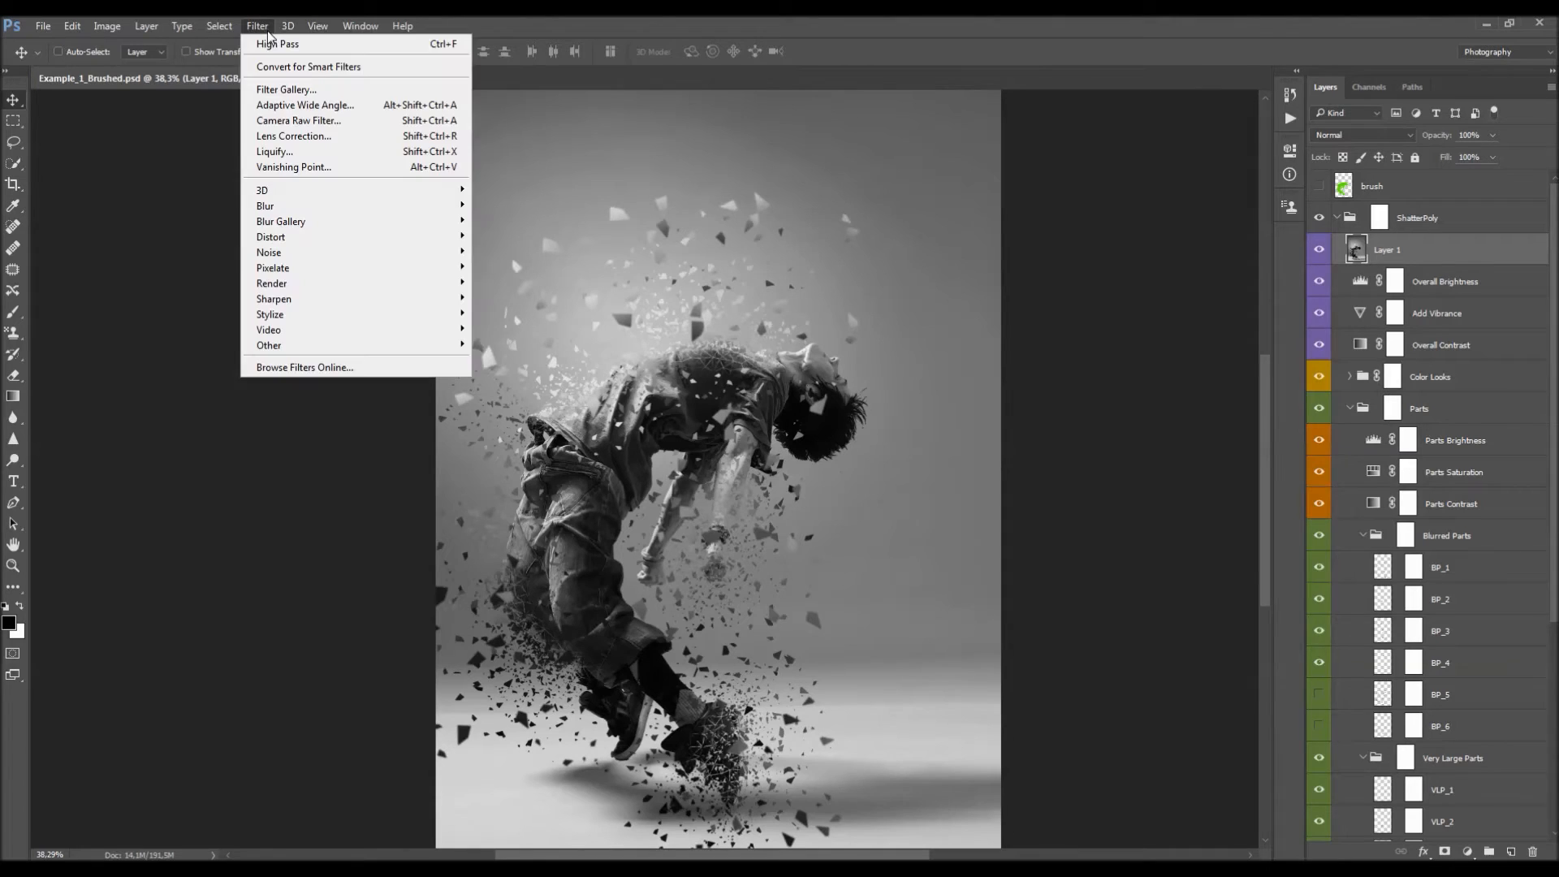
mouse_move(380, 345)
left_click(509, 358)
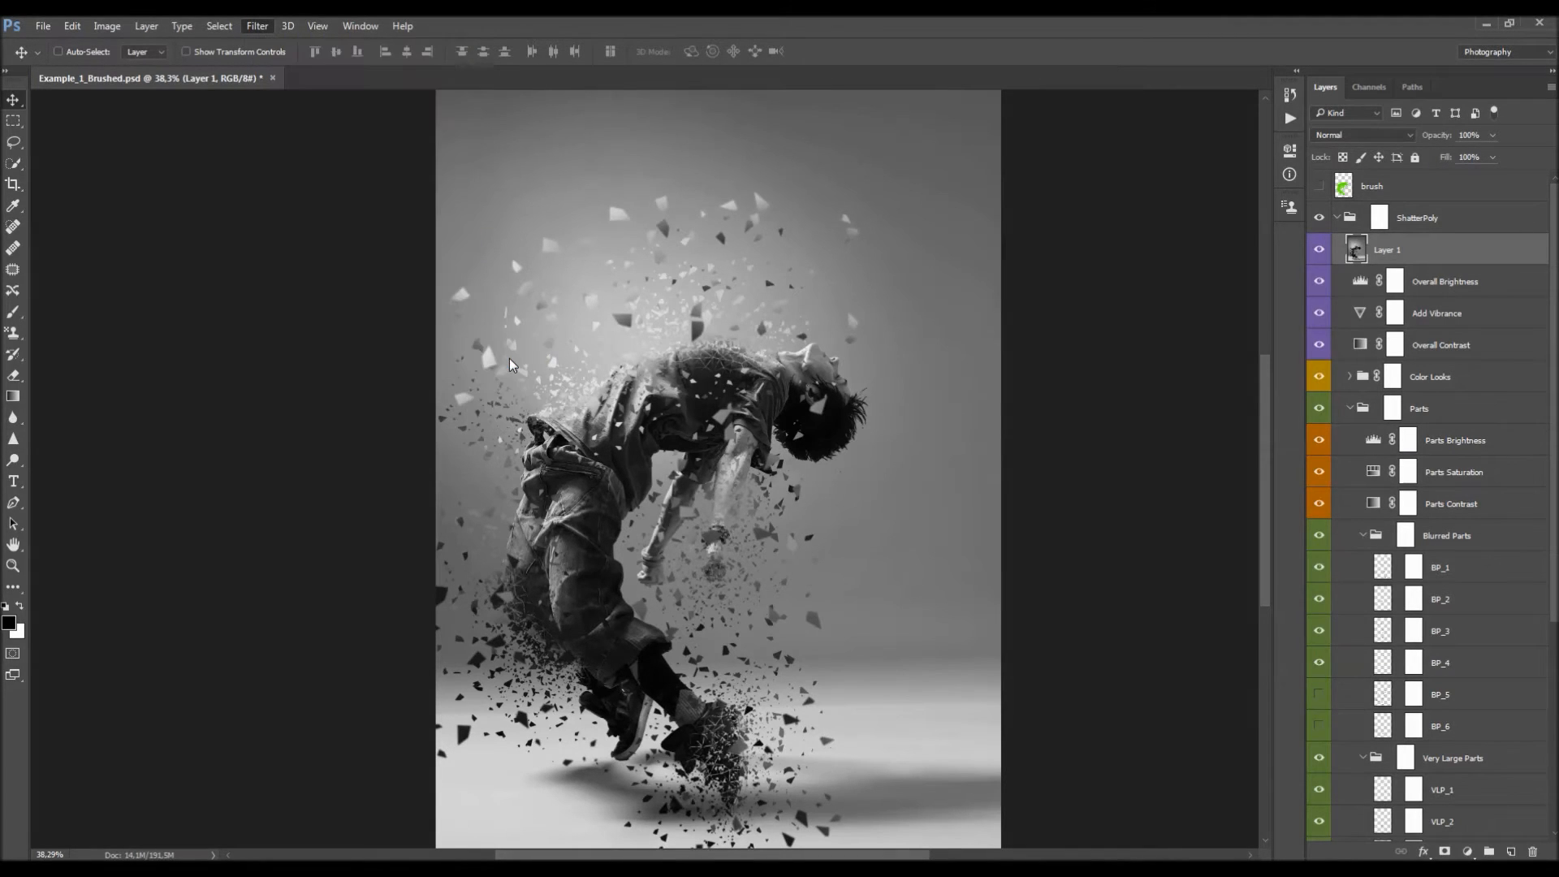
type("2")
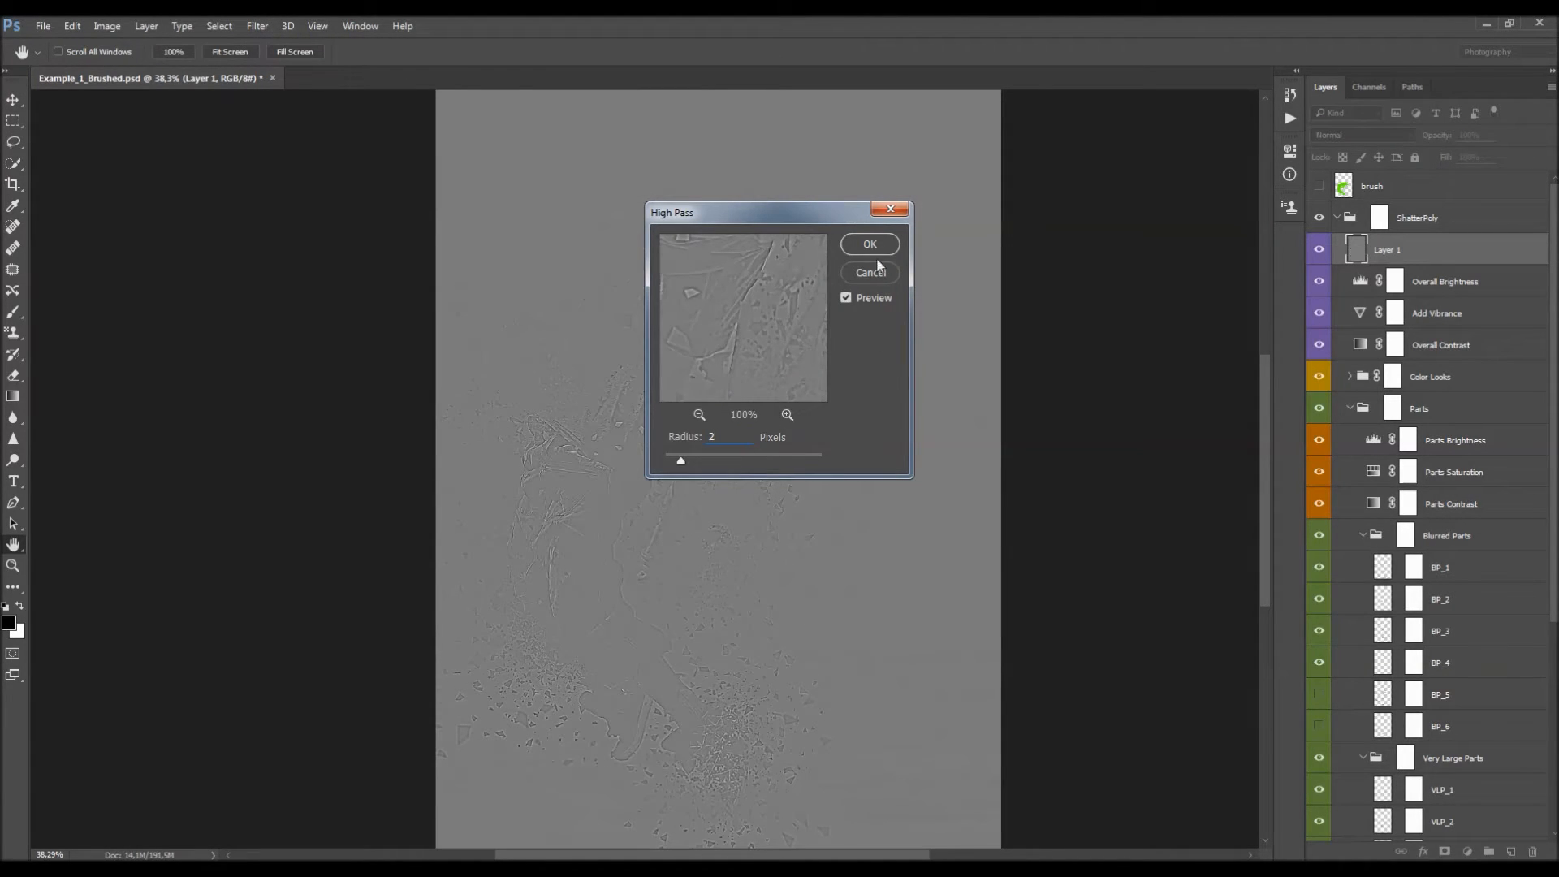
left_click(870, 245)
- Set the High Pass layer's blend mode to Hard Light and compare the image with and without the layer
left_click(1363, 135)
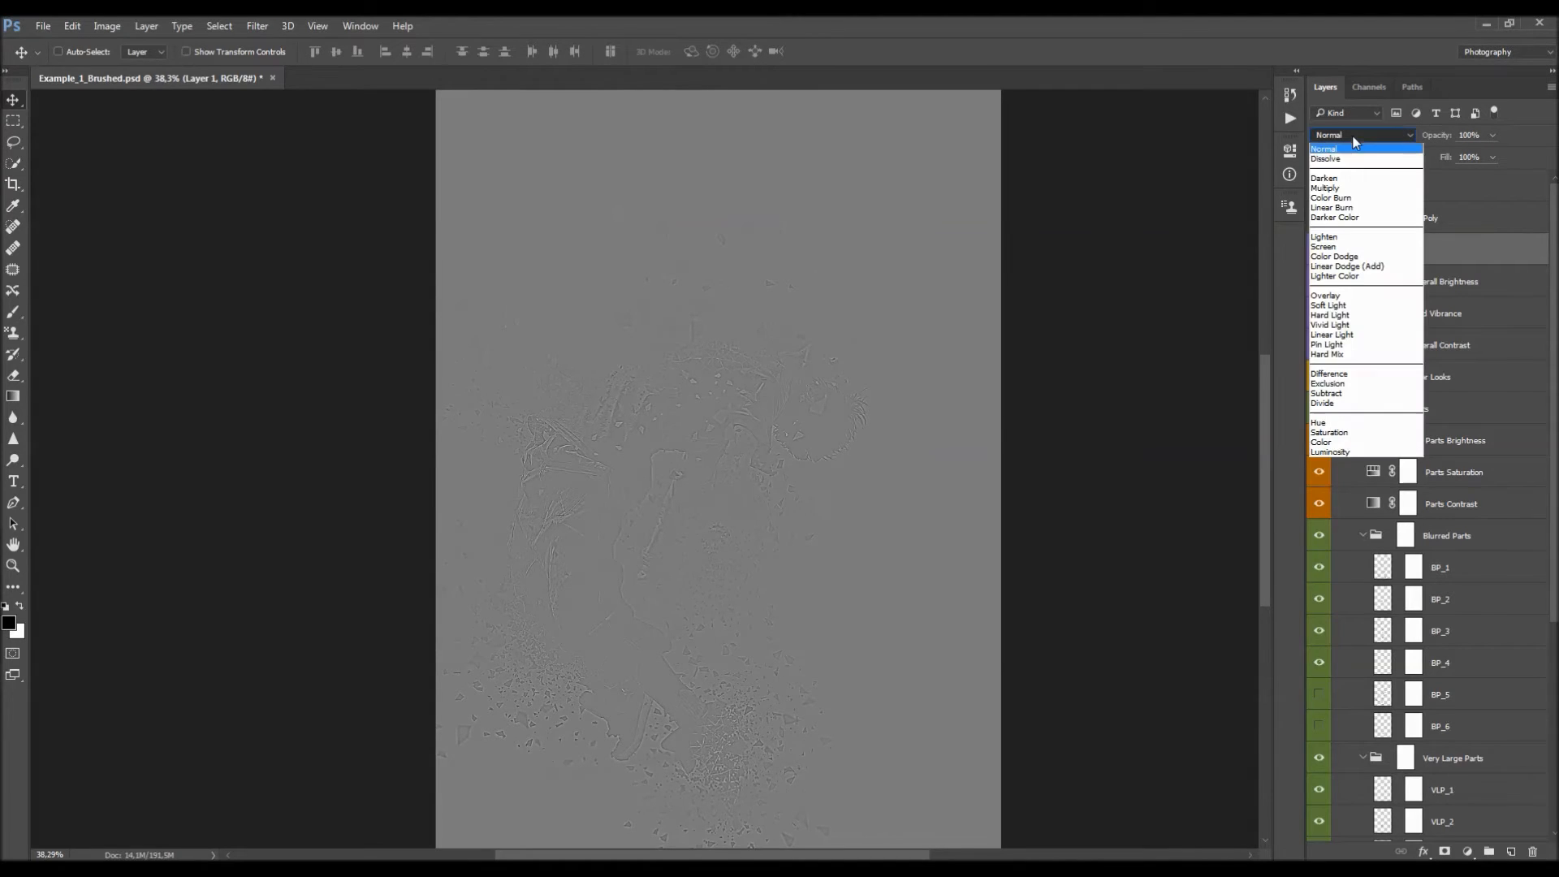
left_click(1348, 316)
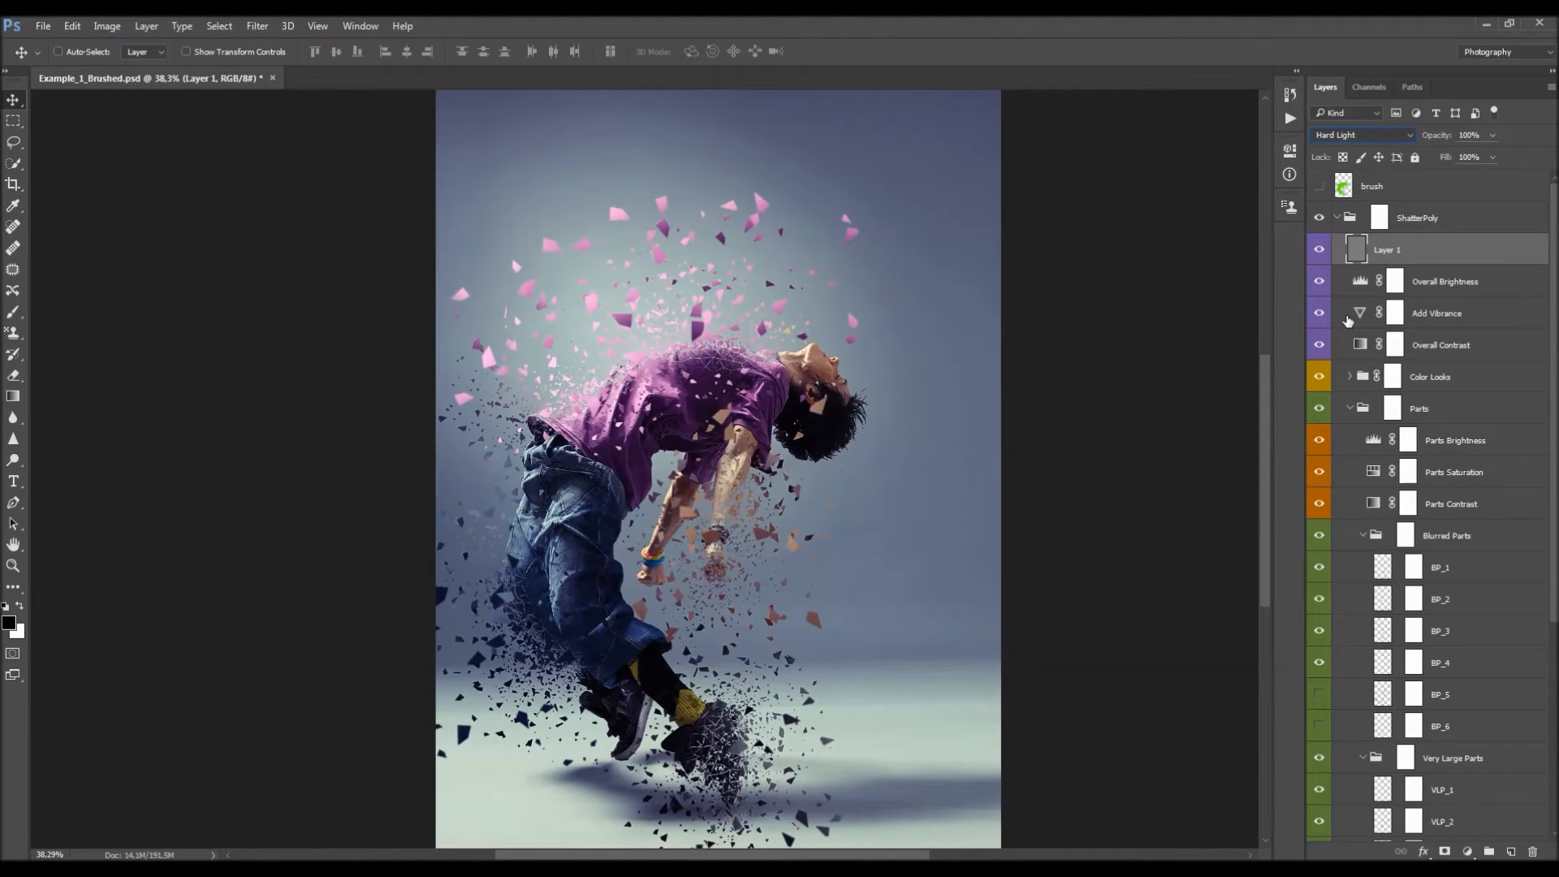
left_click(1320, 252)
left_click(1320, 252)
left_click_drag(872, 280, 883, 264)
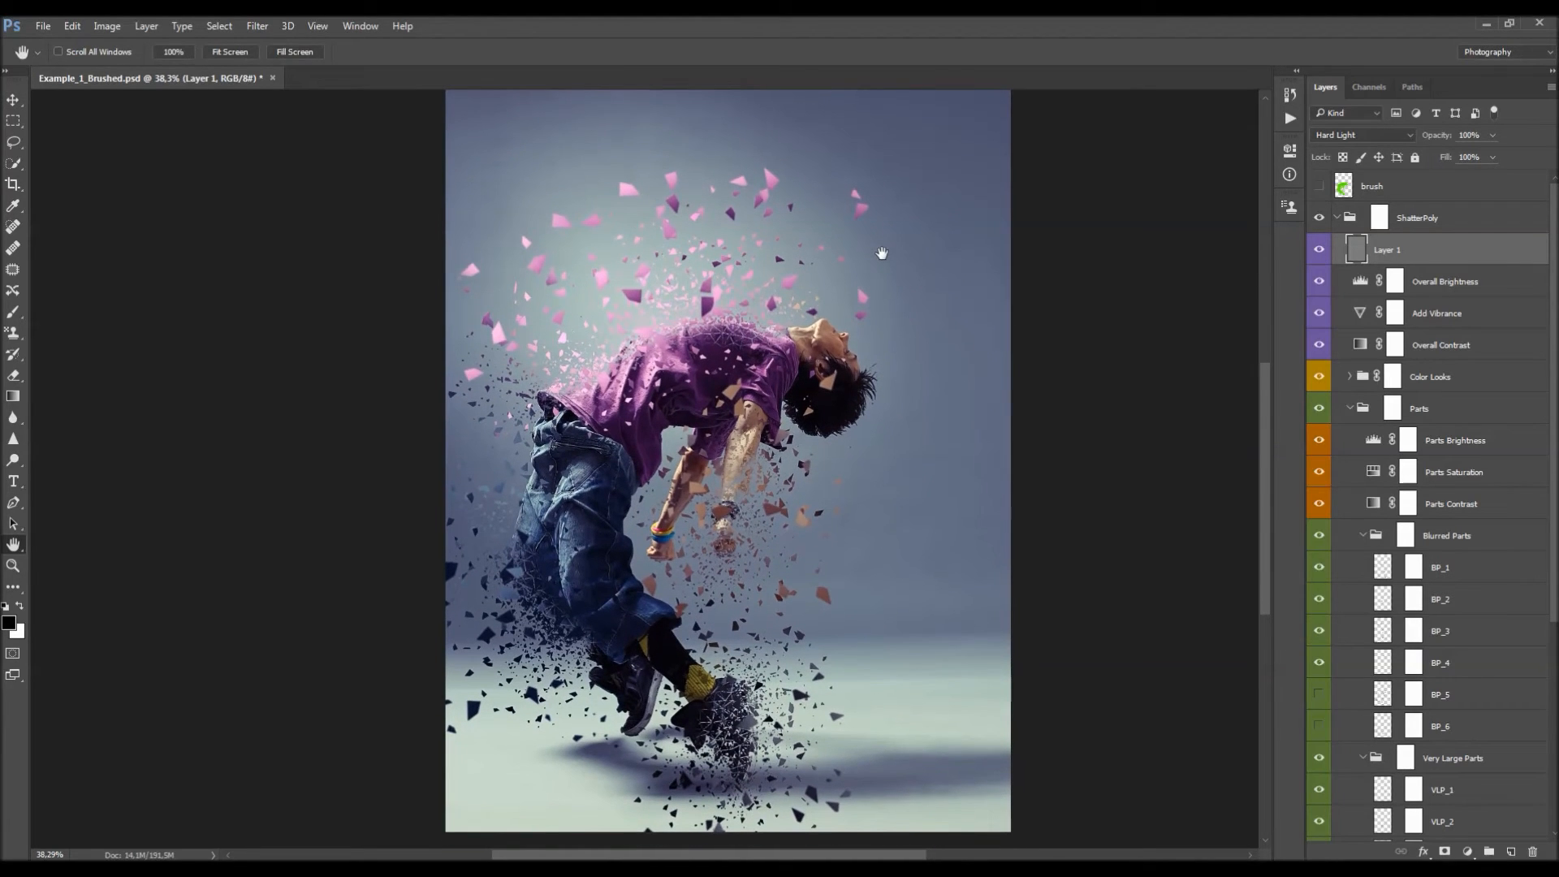
left_click_drag(1442, 139, 1533, 169)
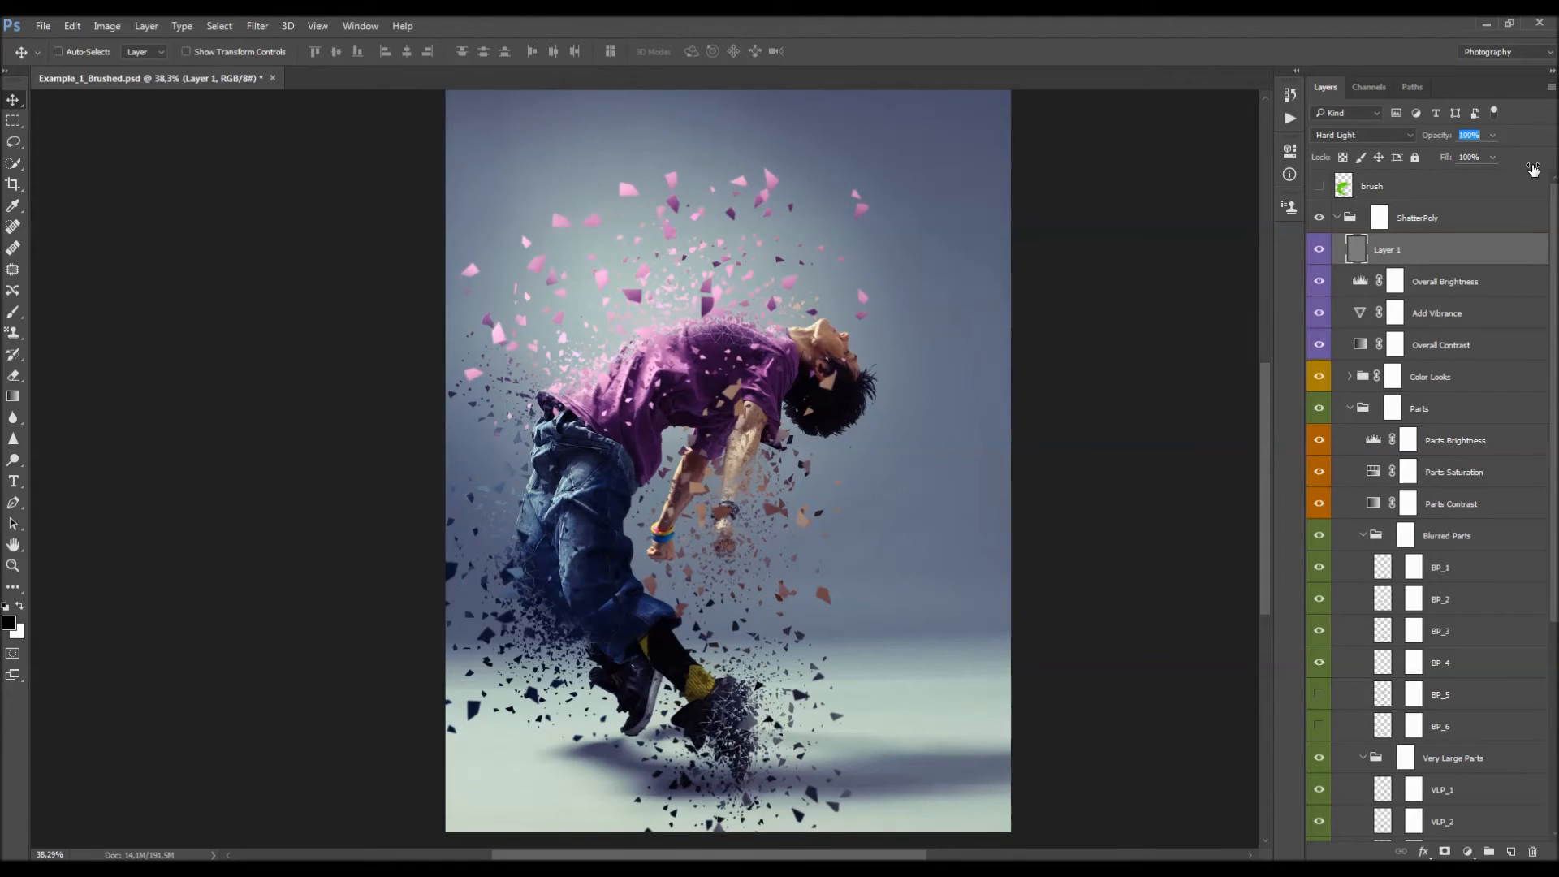
key("x")
- Collapse the ShatterPoly group and place a duplicate of the Background layer directly above it
left_click(1421, 218)
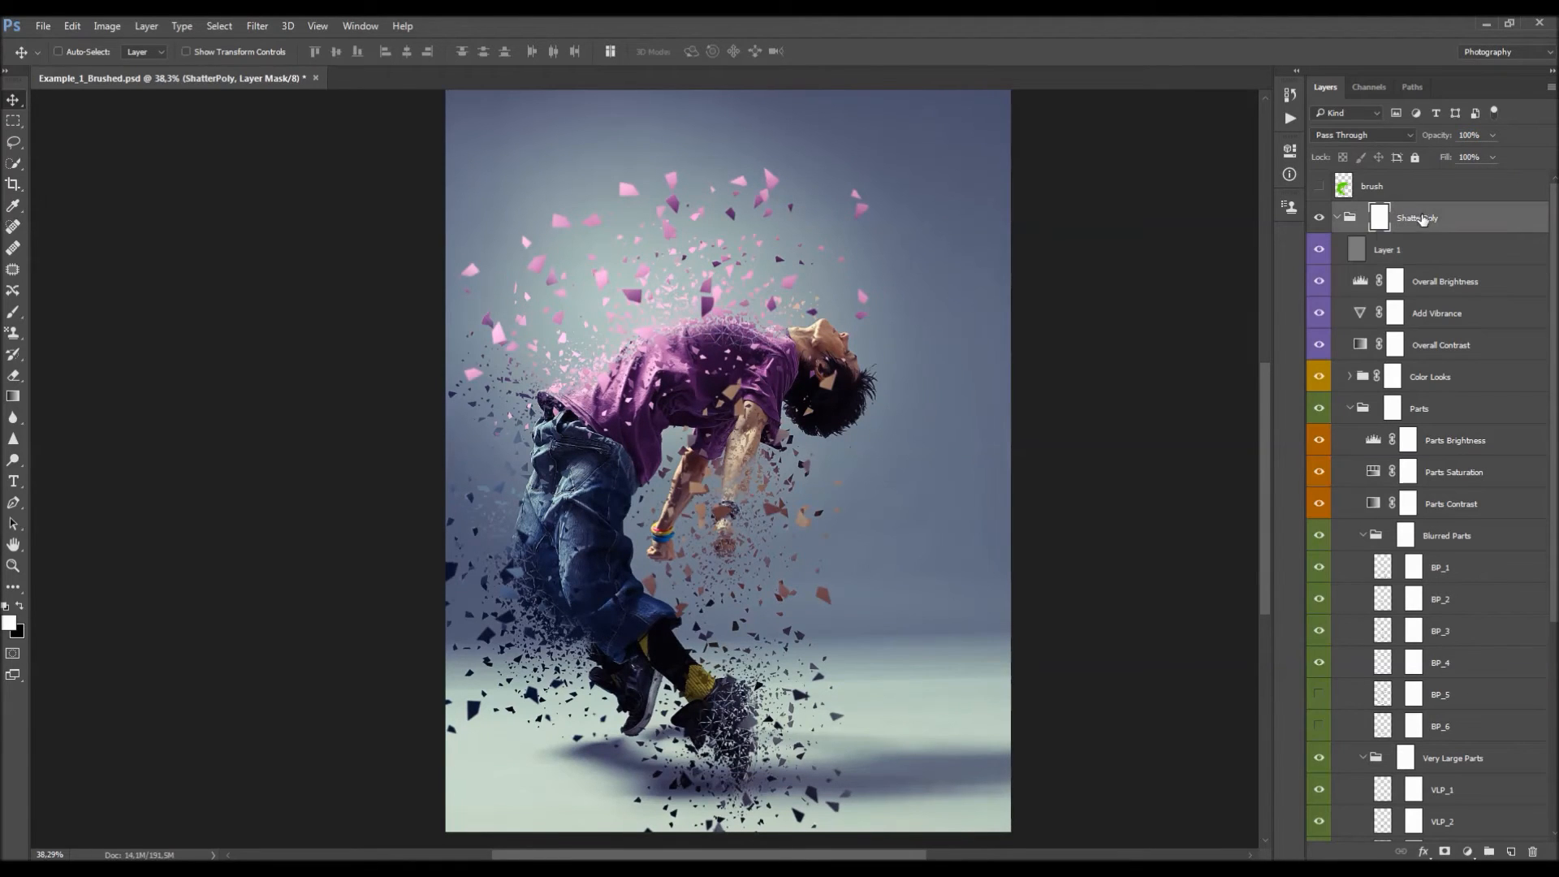
left_click(1337, 217)
left_click_drag(756, 282, 682, 284)
left_click(1392, 253)
left_click_drag(1392, 253, 1417, 203)
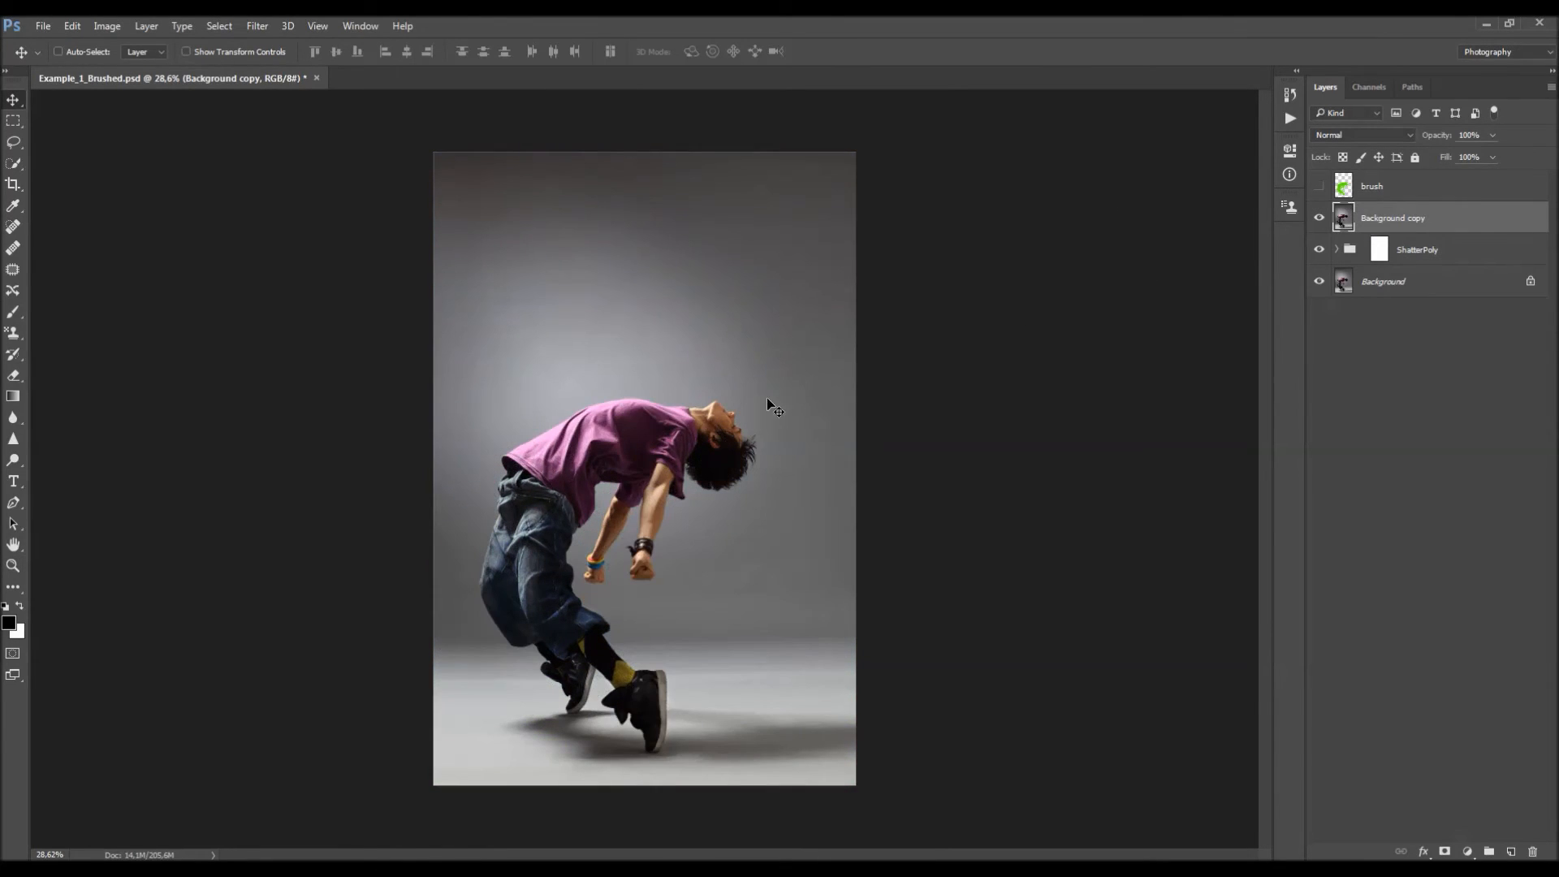
- Hide the Background copy layer to compare the original photo with the shattered dancer close up
left_click_drag(769, 404, 781, 407)
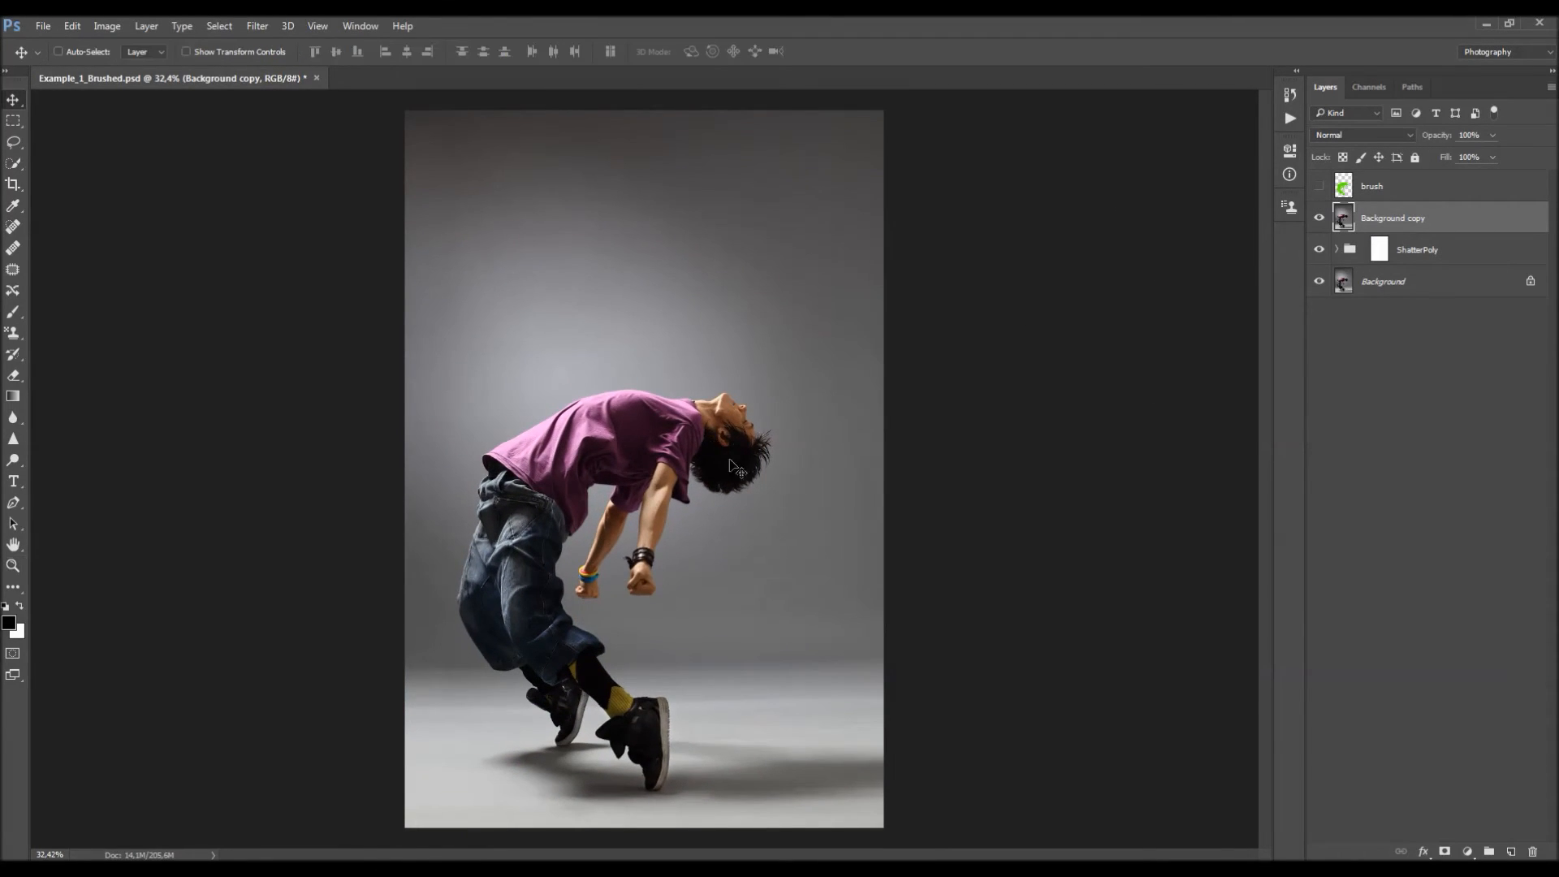
left_click(1320, 219)
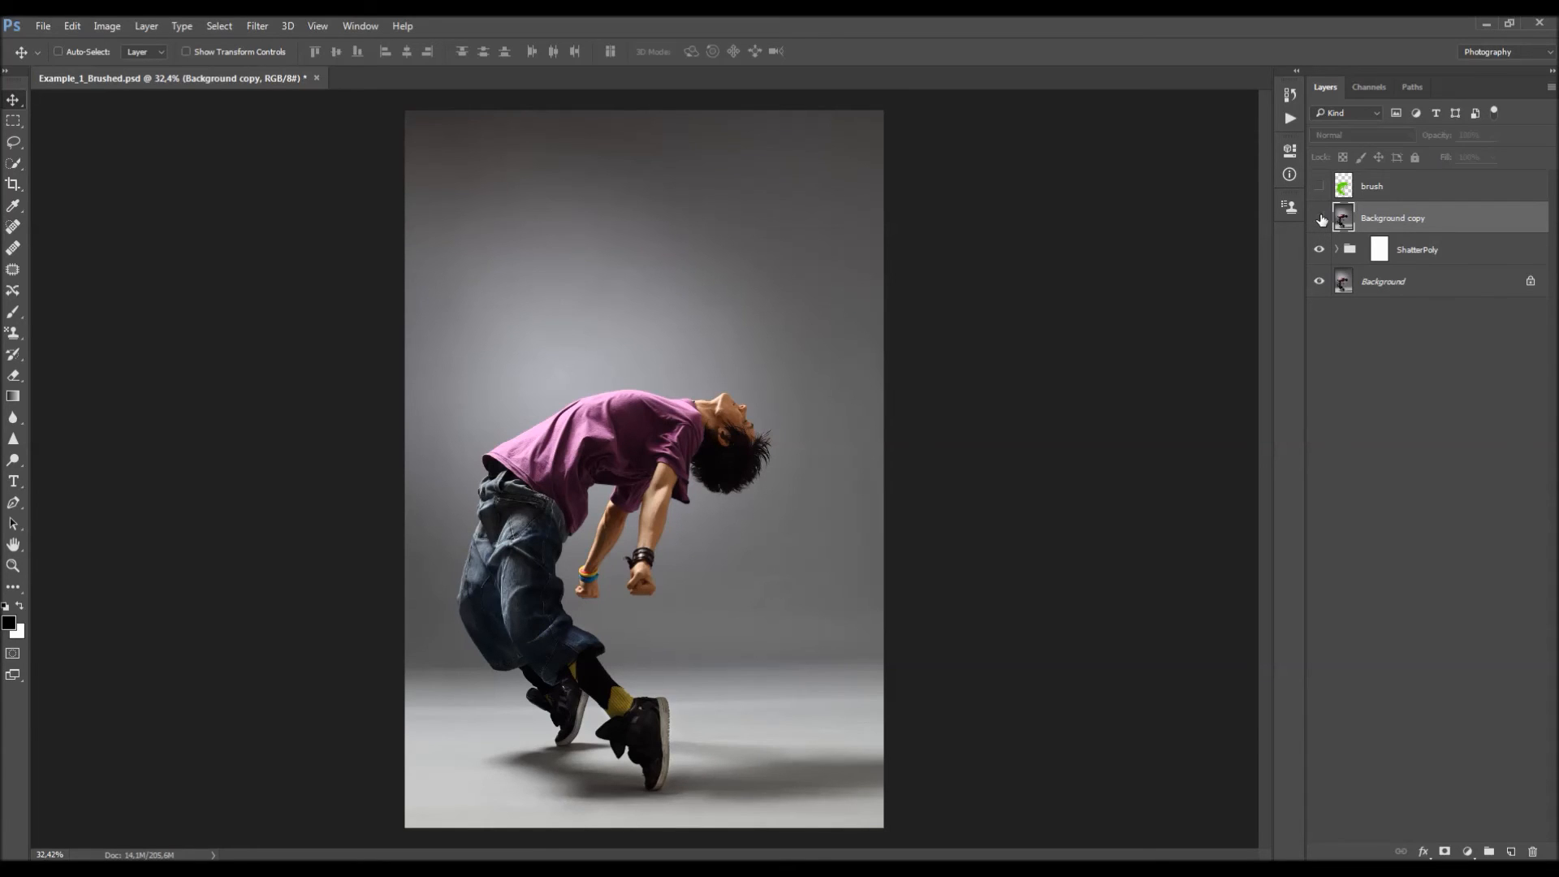
left_click_drag(605, 573, 854, 492)
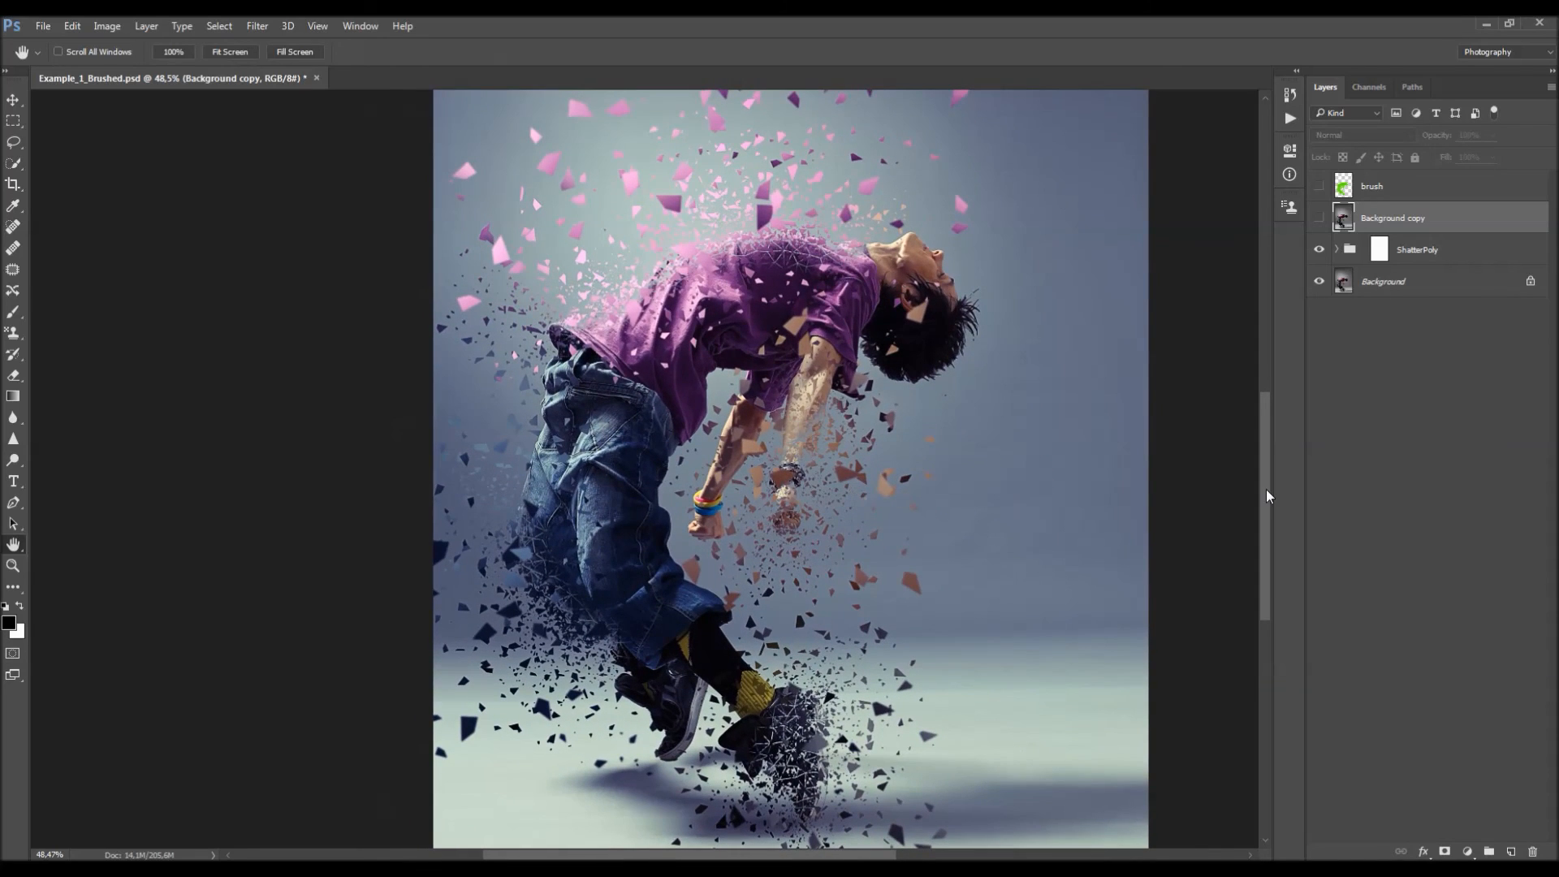